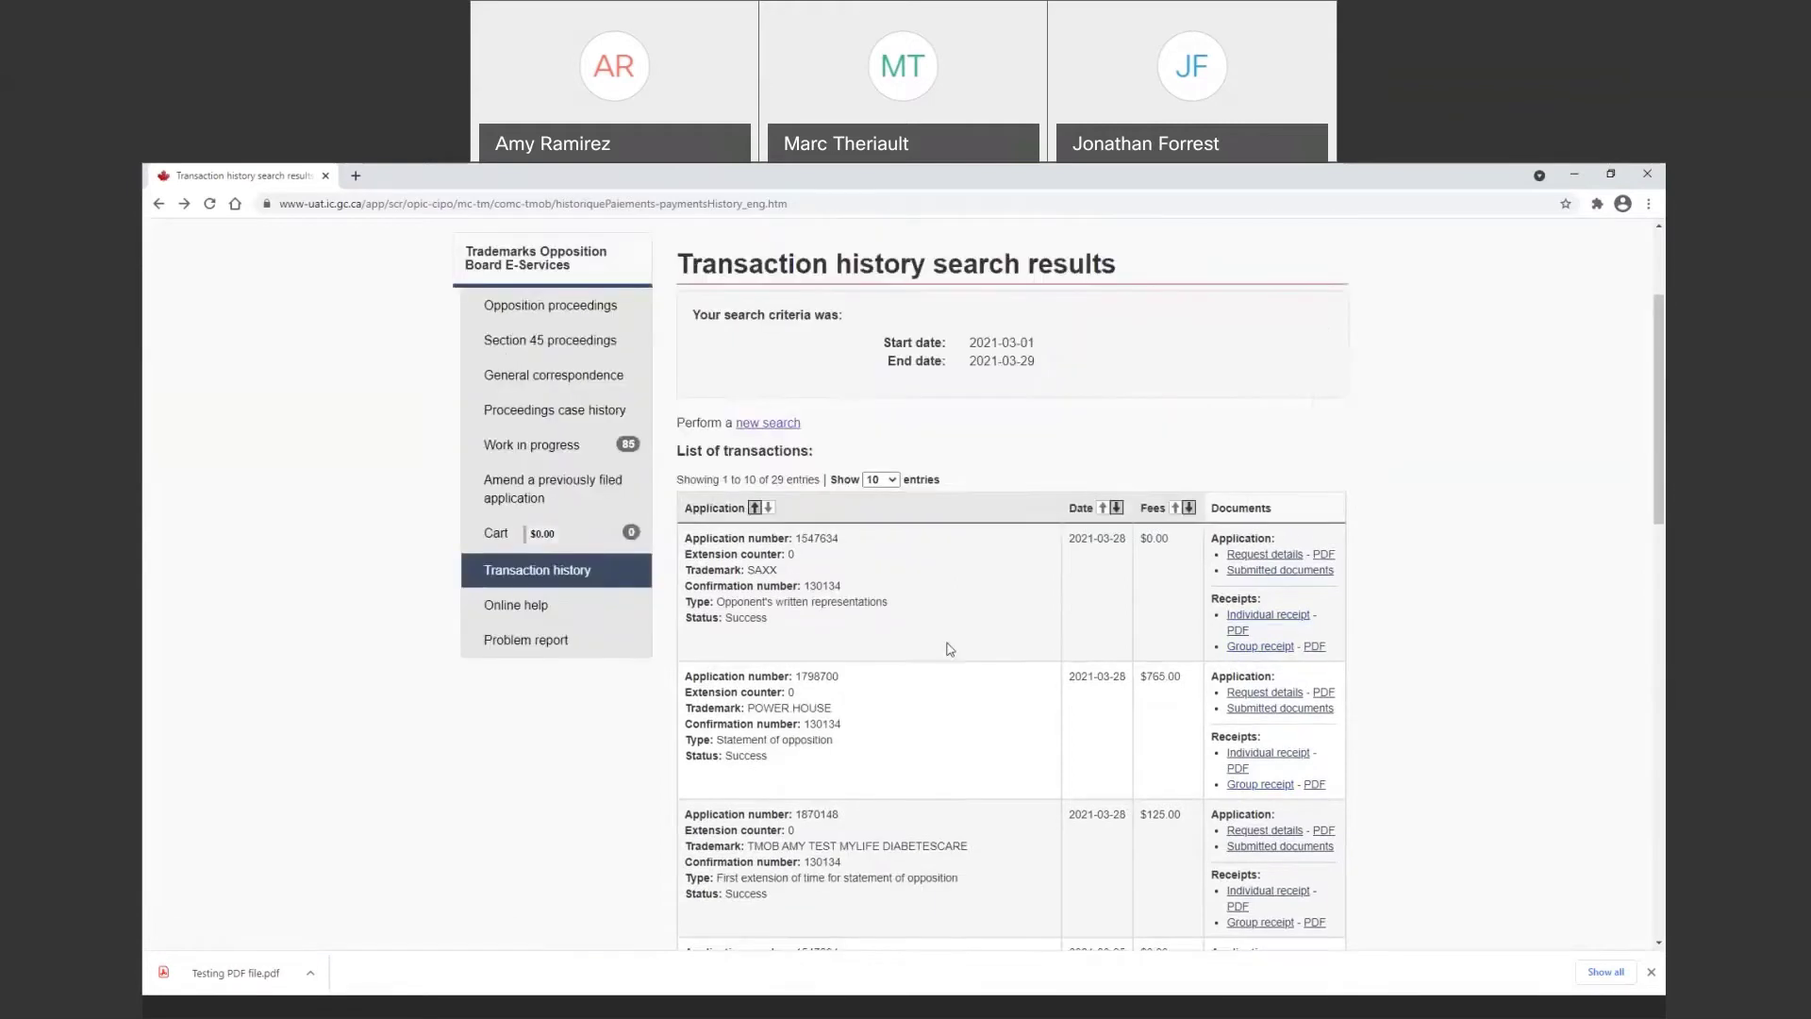
Search the opposition proceedings for trademark application number 1870148
{"action": "scroll", "coordinate": [955, 645], "scroll_direction": "up", "scroll_amount": 1}
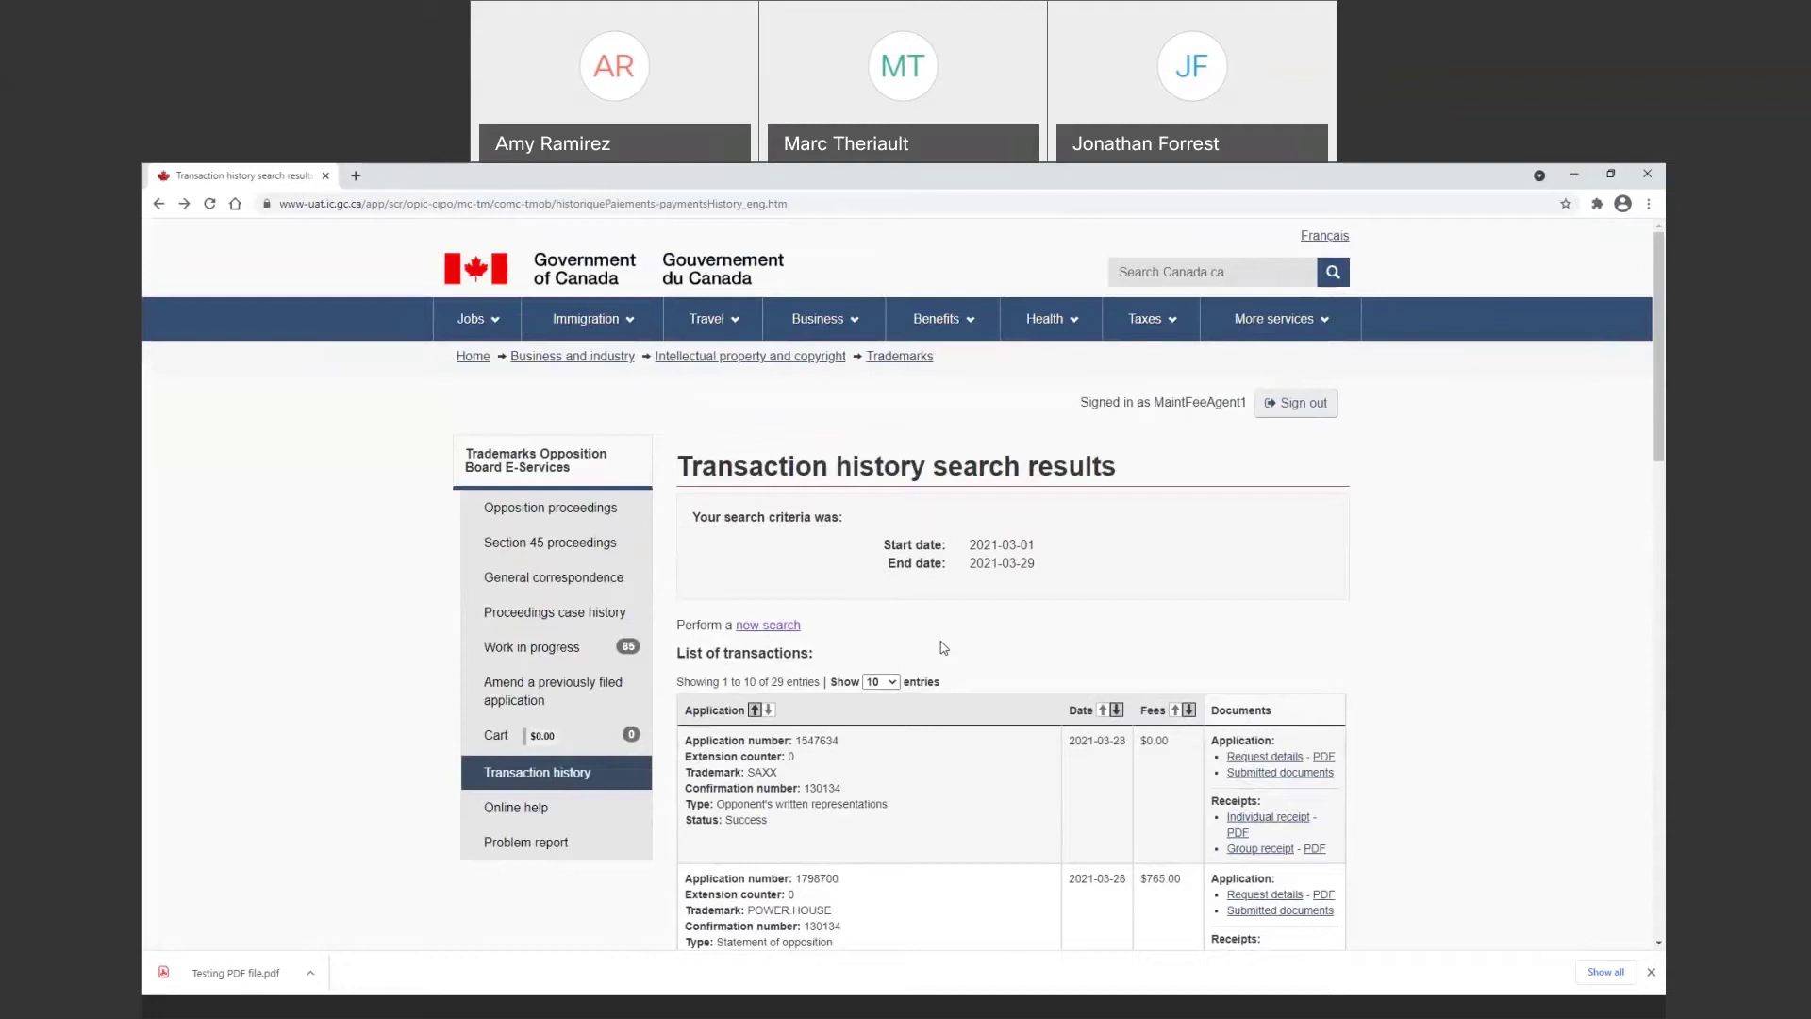
{"action": "left_click", "coordinate": [602, 518]}
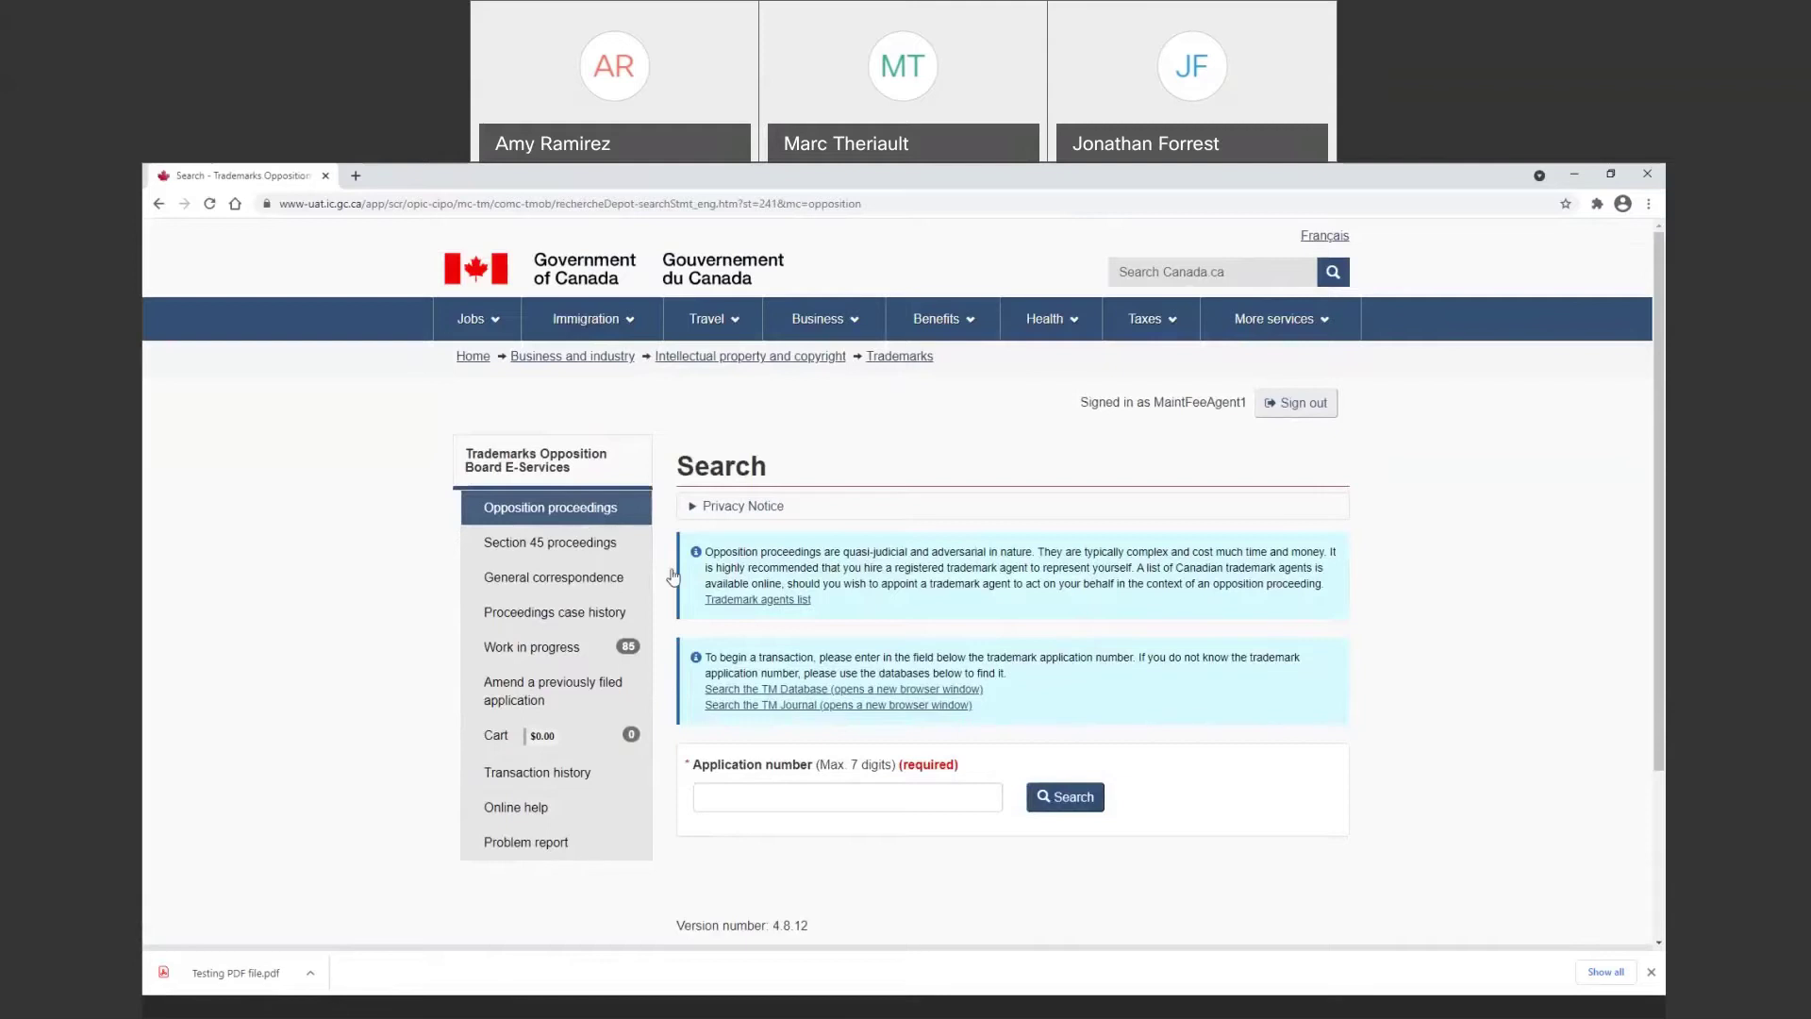
{"action": "left_click", "coordinate": [817, 796]}
{"action": "type", "text": "1870148"}
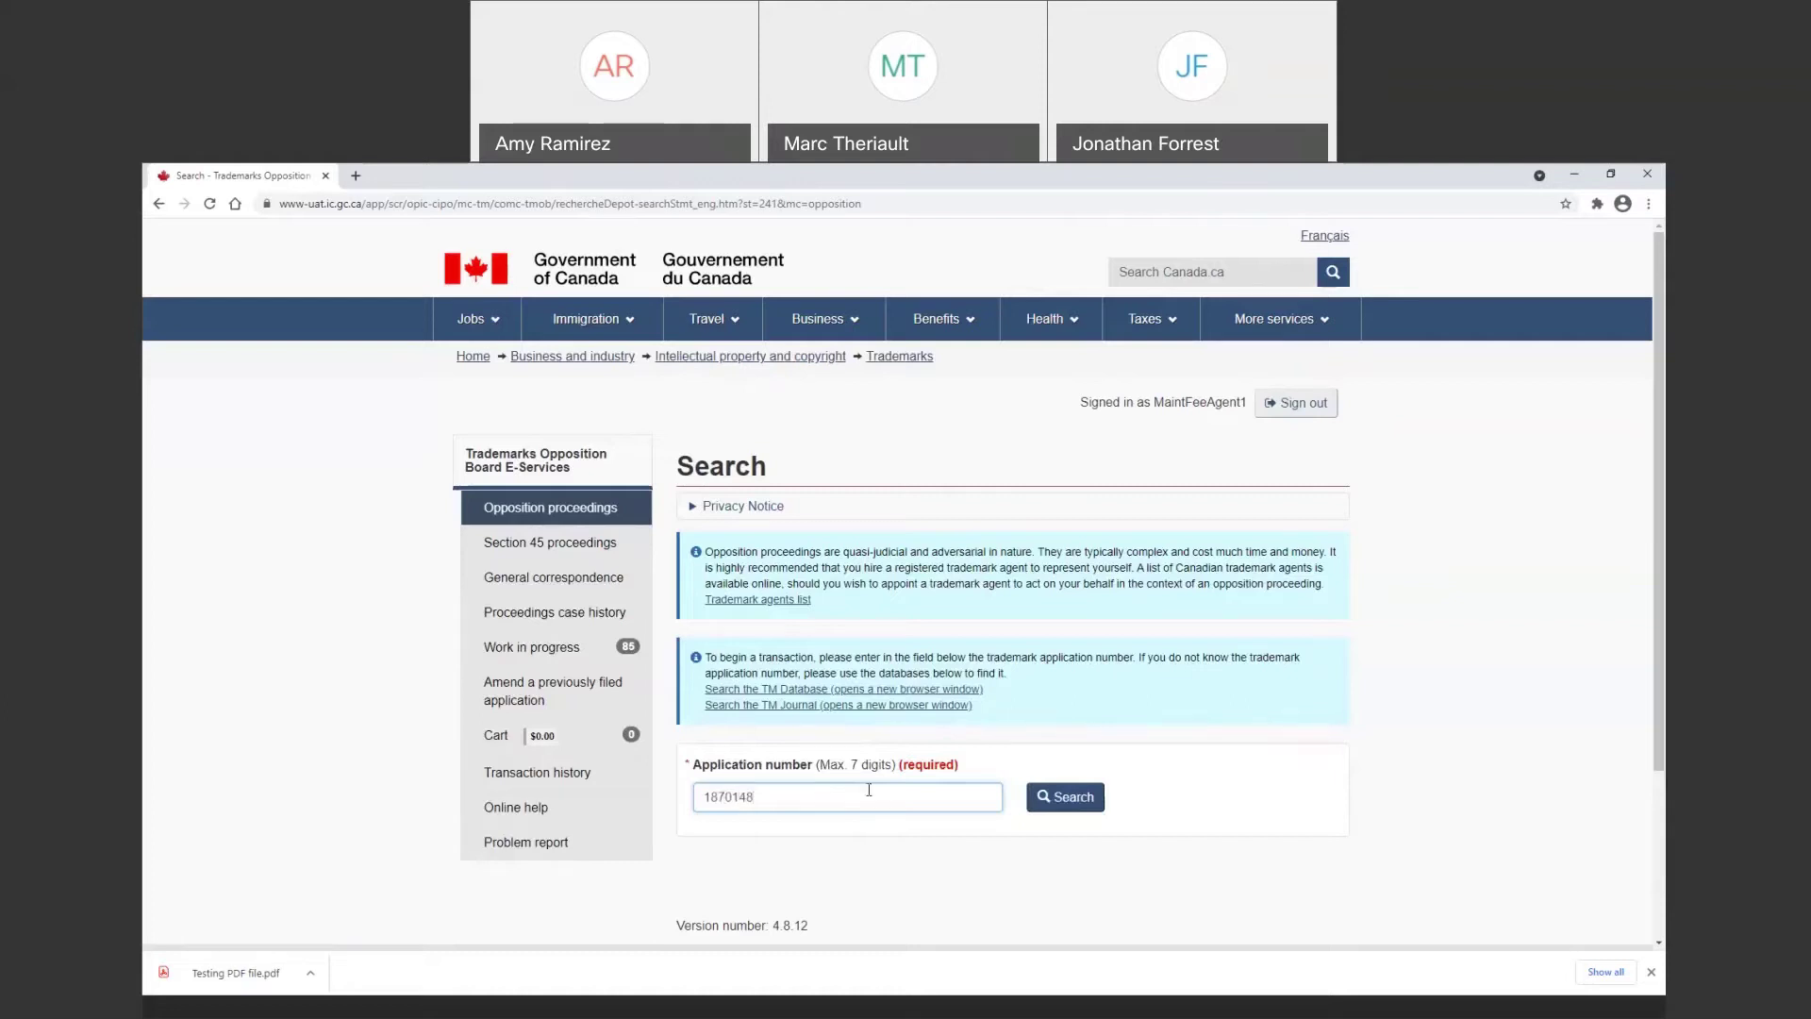
{"action": "left_click", "coordinate": [1073, 793]}
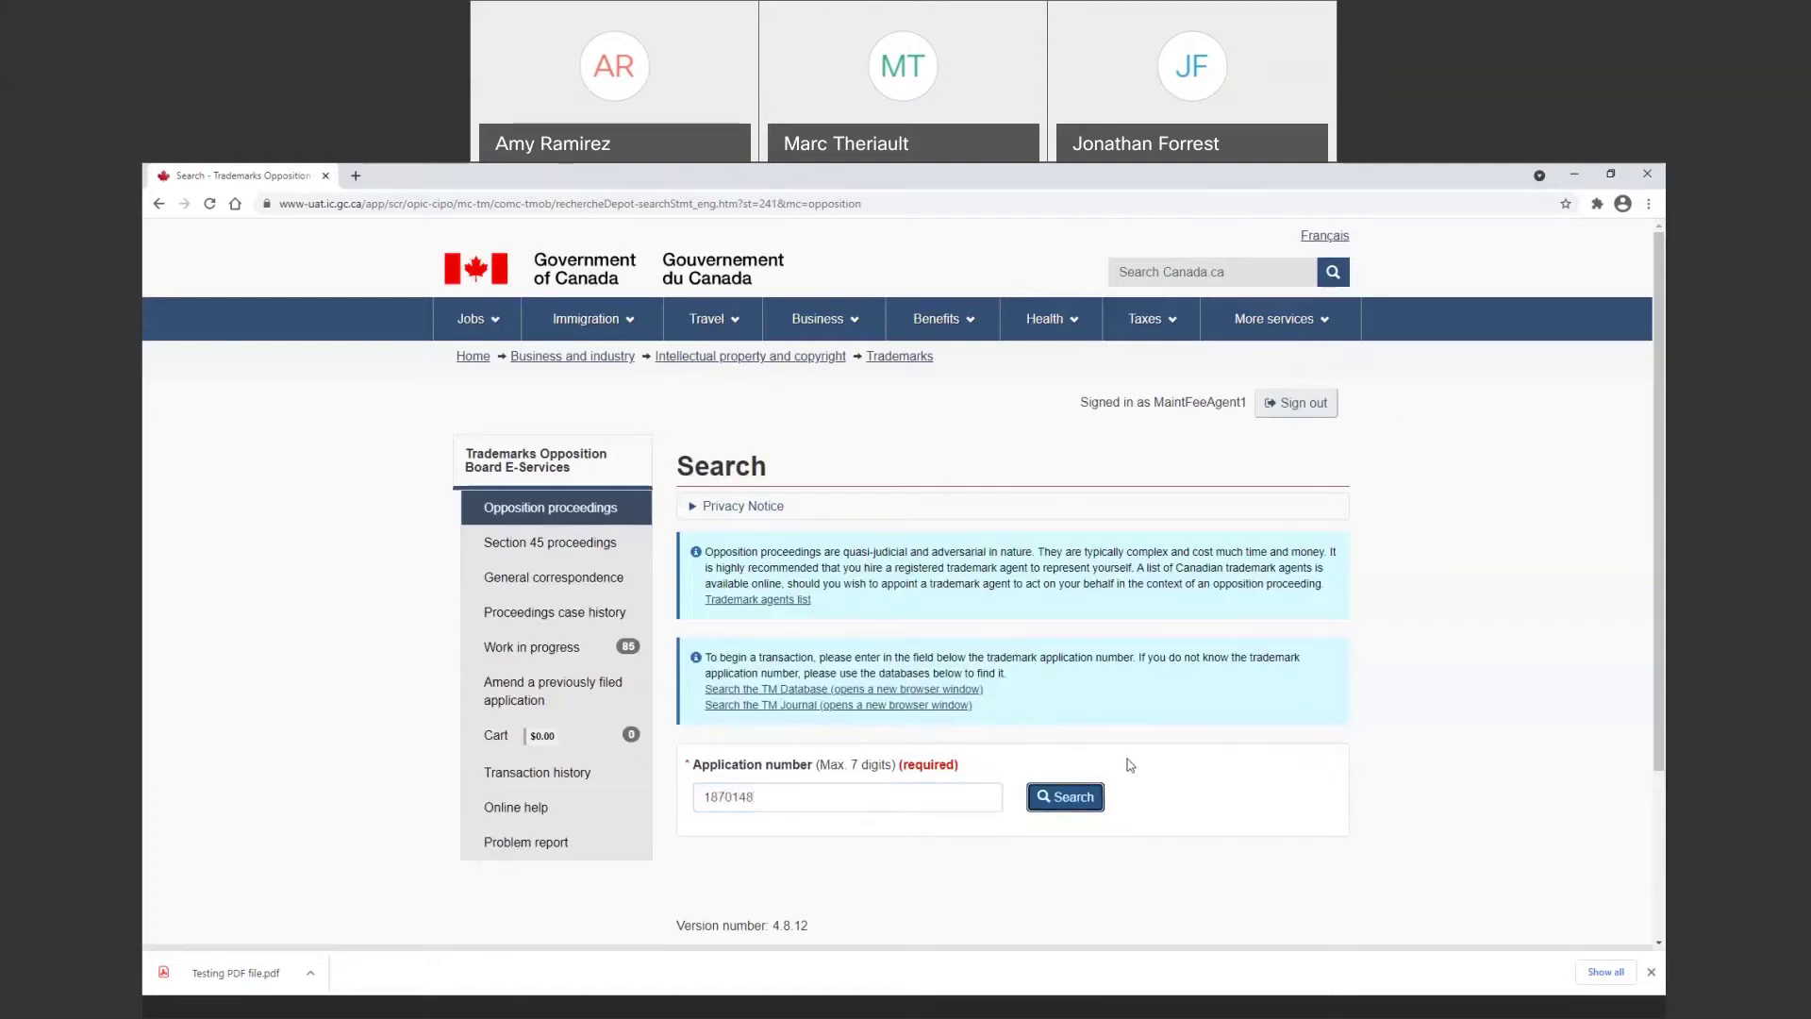
Select the trademark in the search results and start a "File a first extension of time" transaction for it
{"action": "scroll", "coordinate": [1085, 764], "scroll_direction": "down", "scroll_amount": 1}
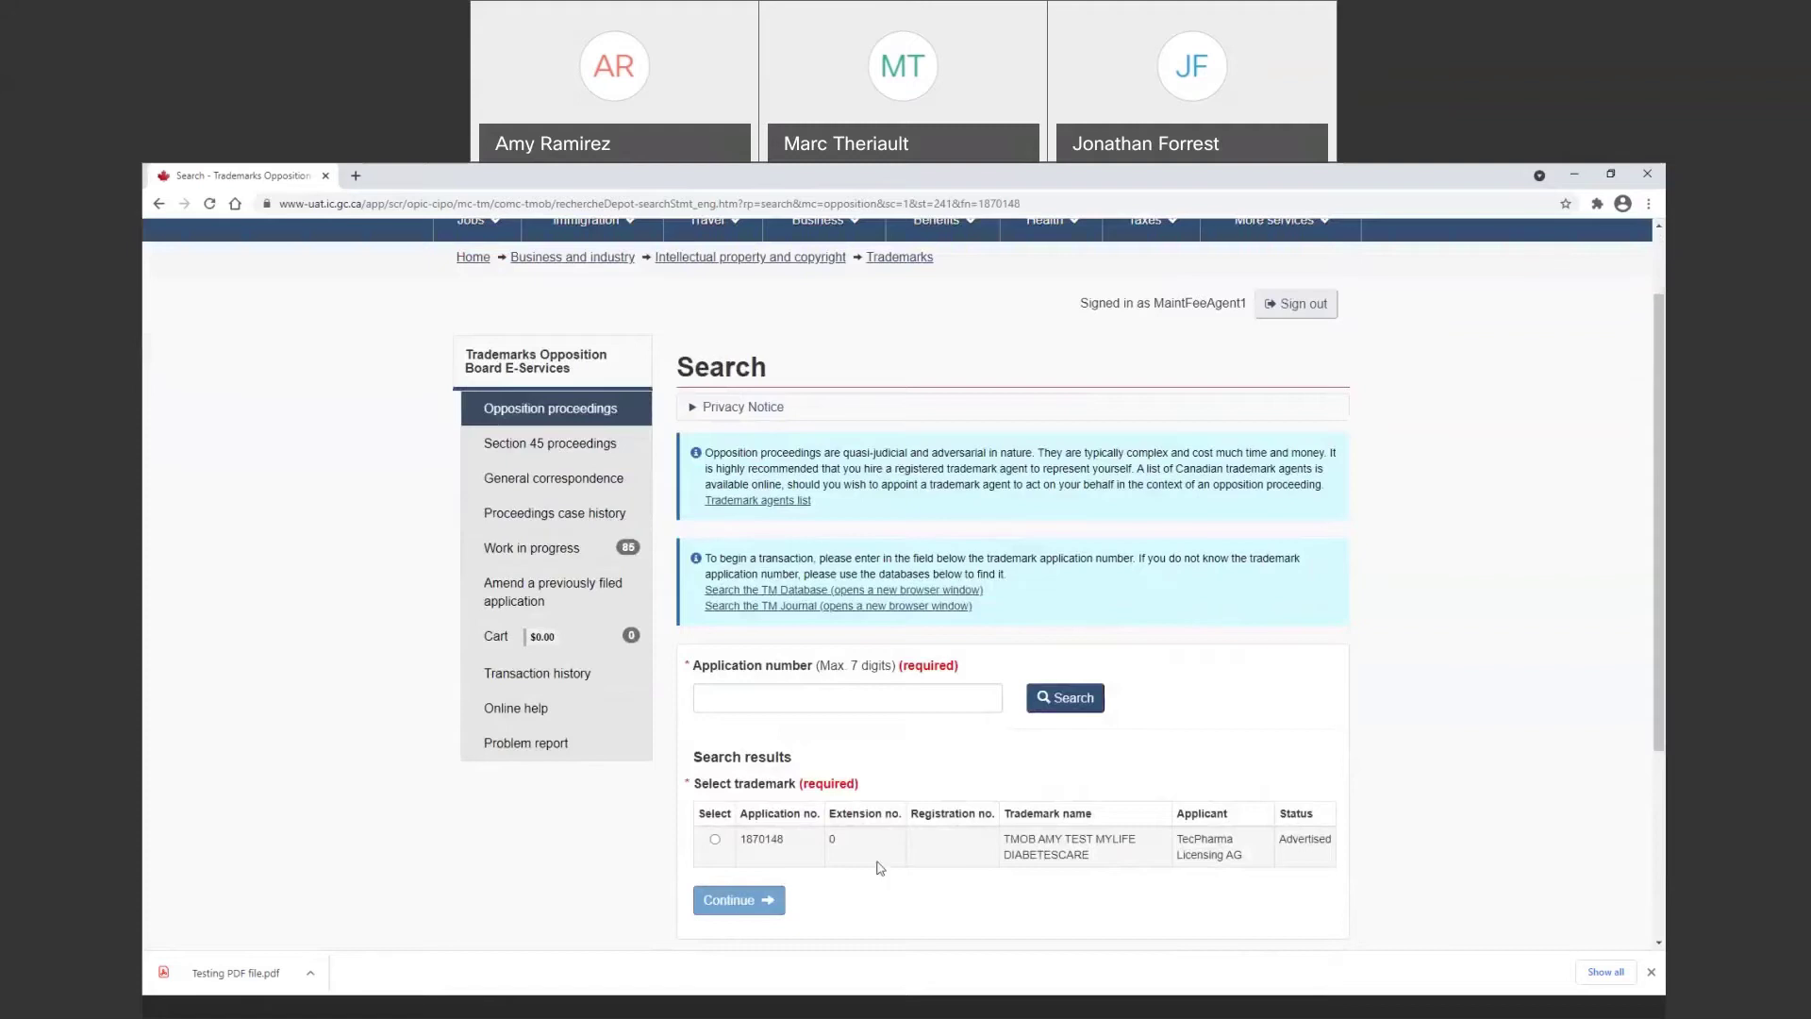
{"action": "left_click", "coordinate": [715, 839]}
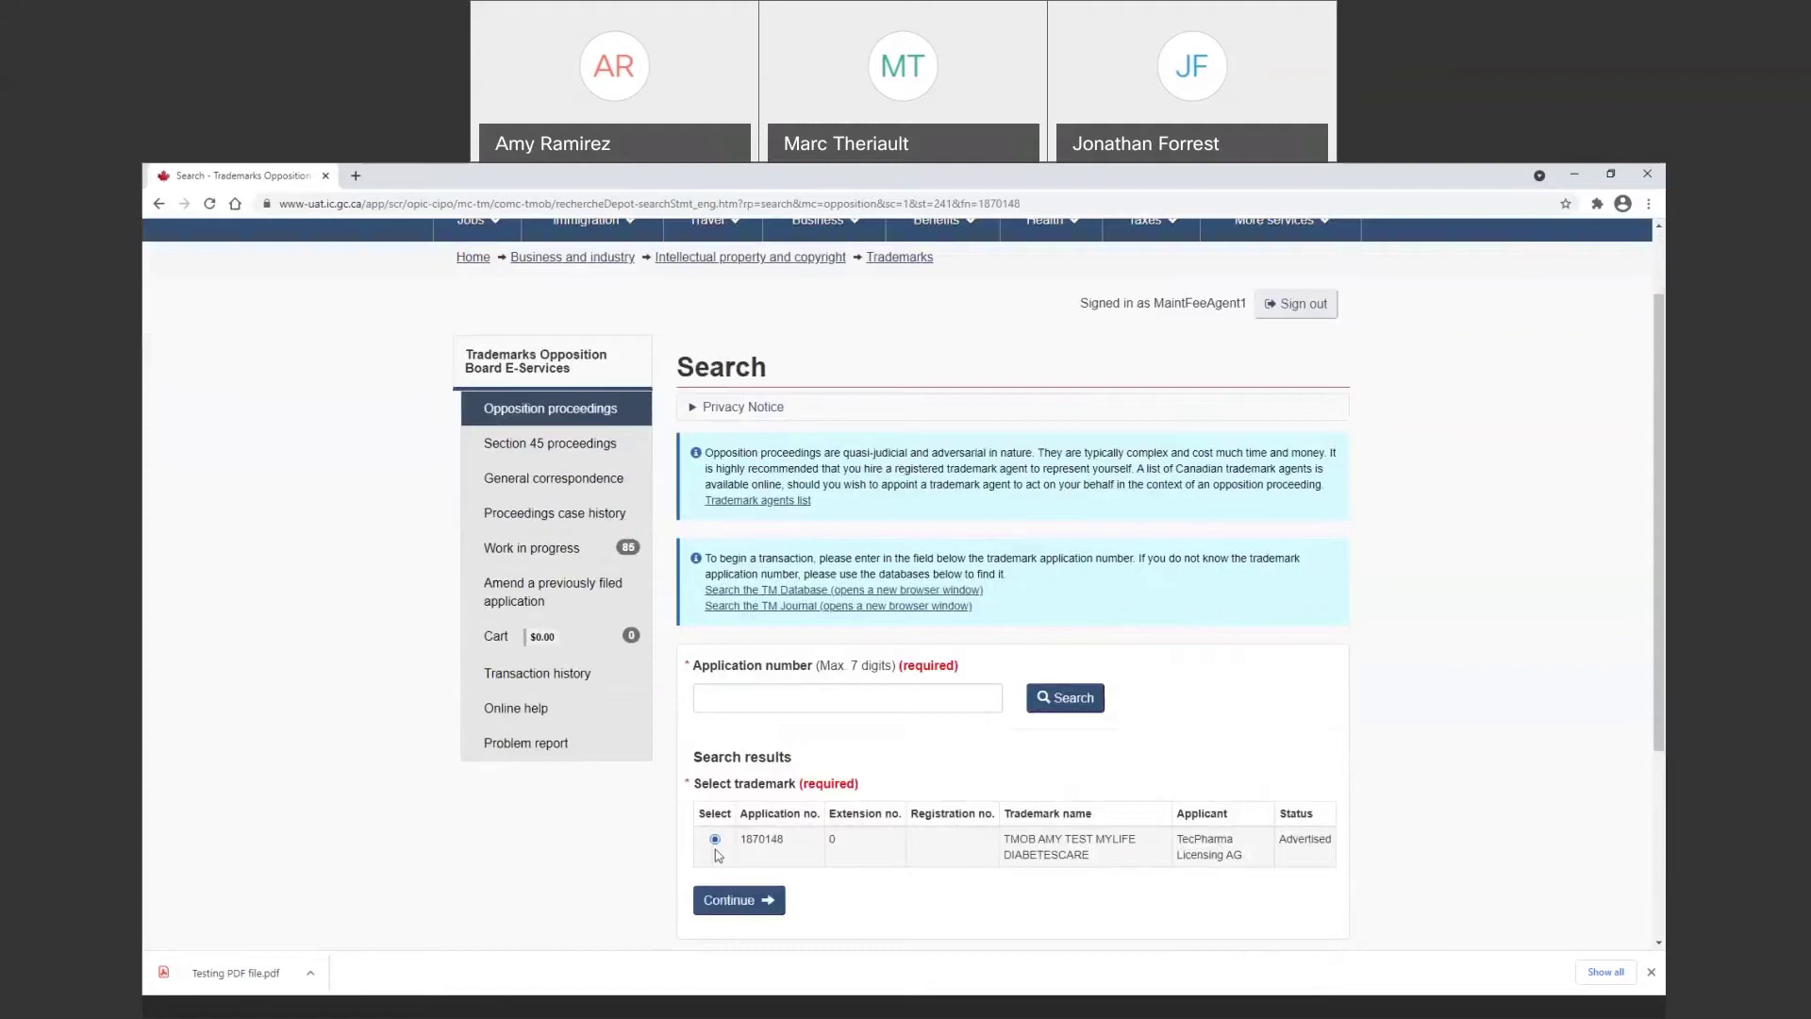
{"action": "left_click", "coordinate": [728, 901]}
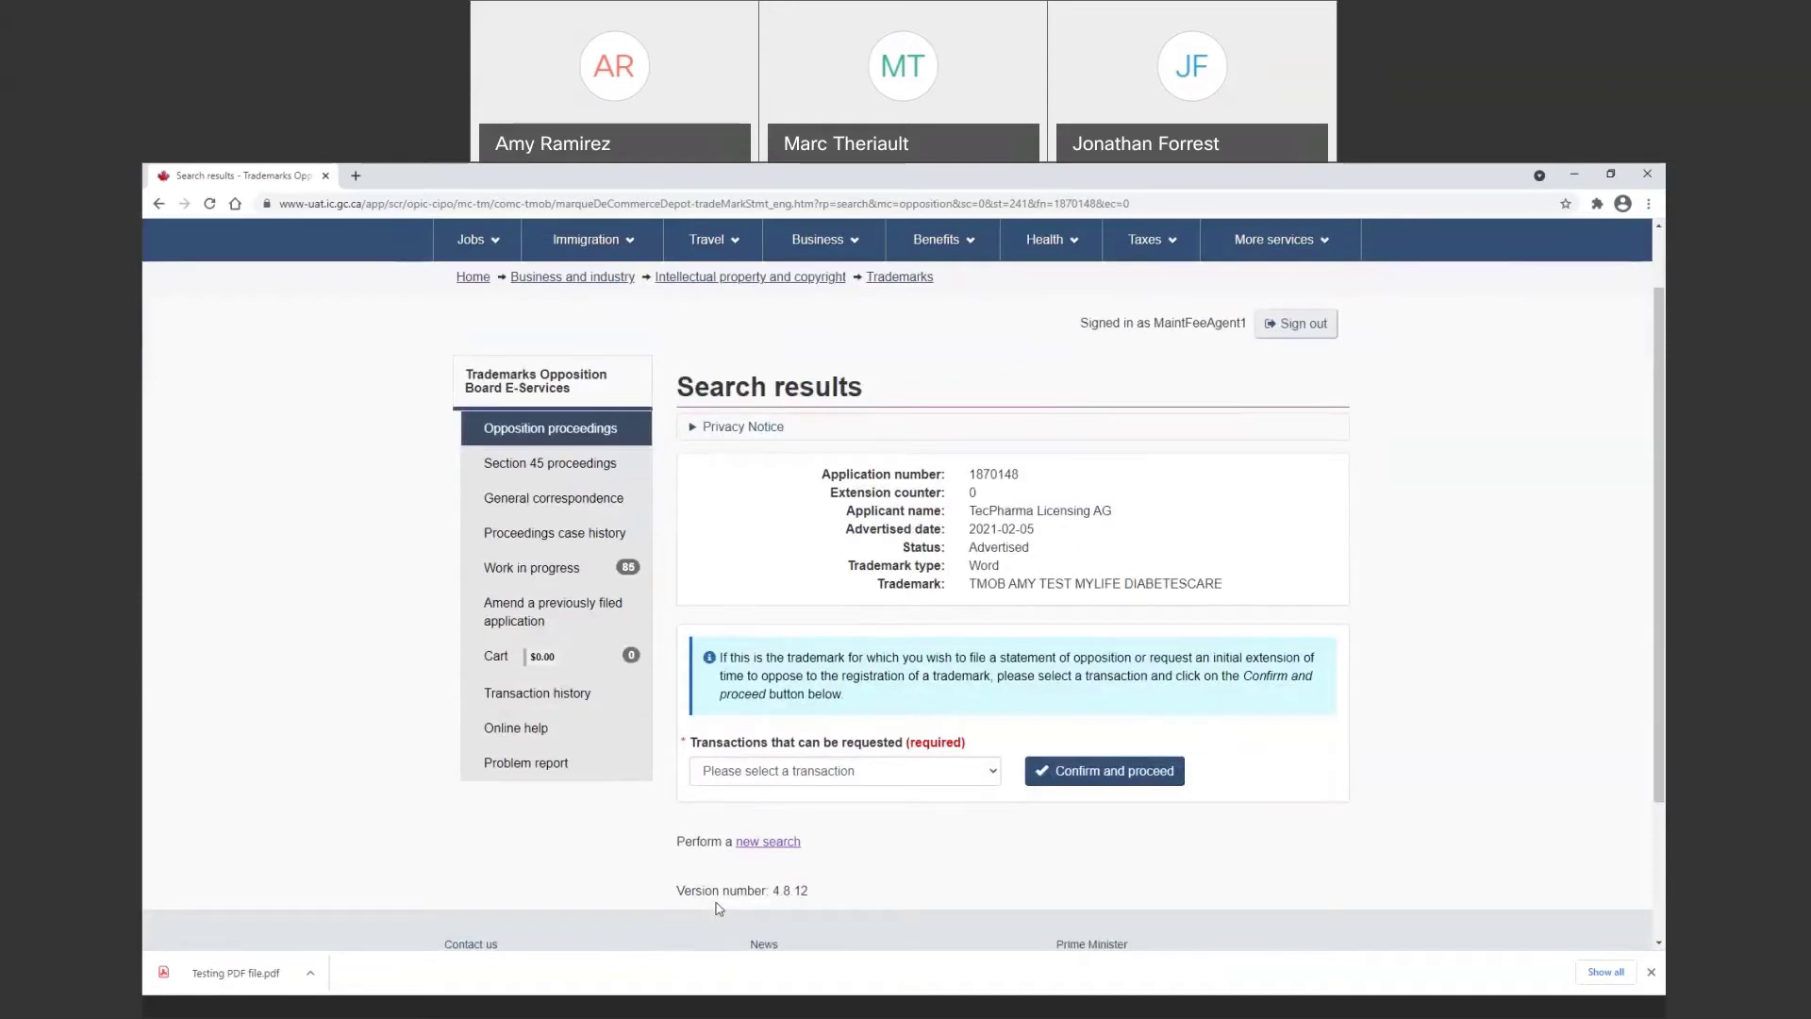
{"action": "left_click", "coordinate": [999, 779]}
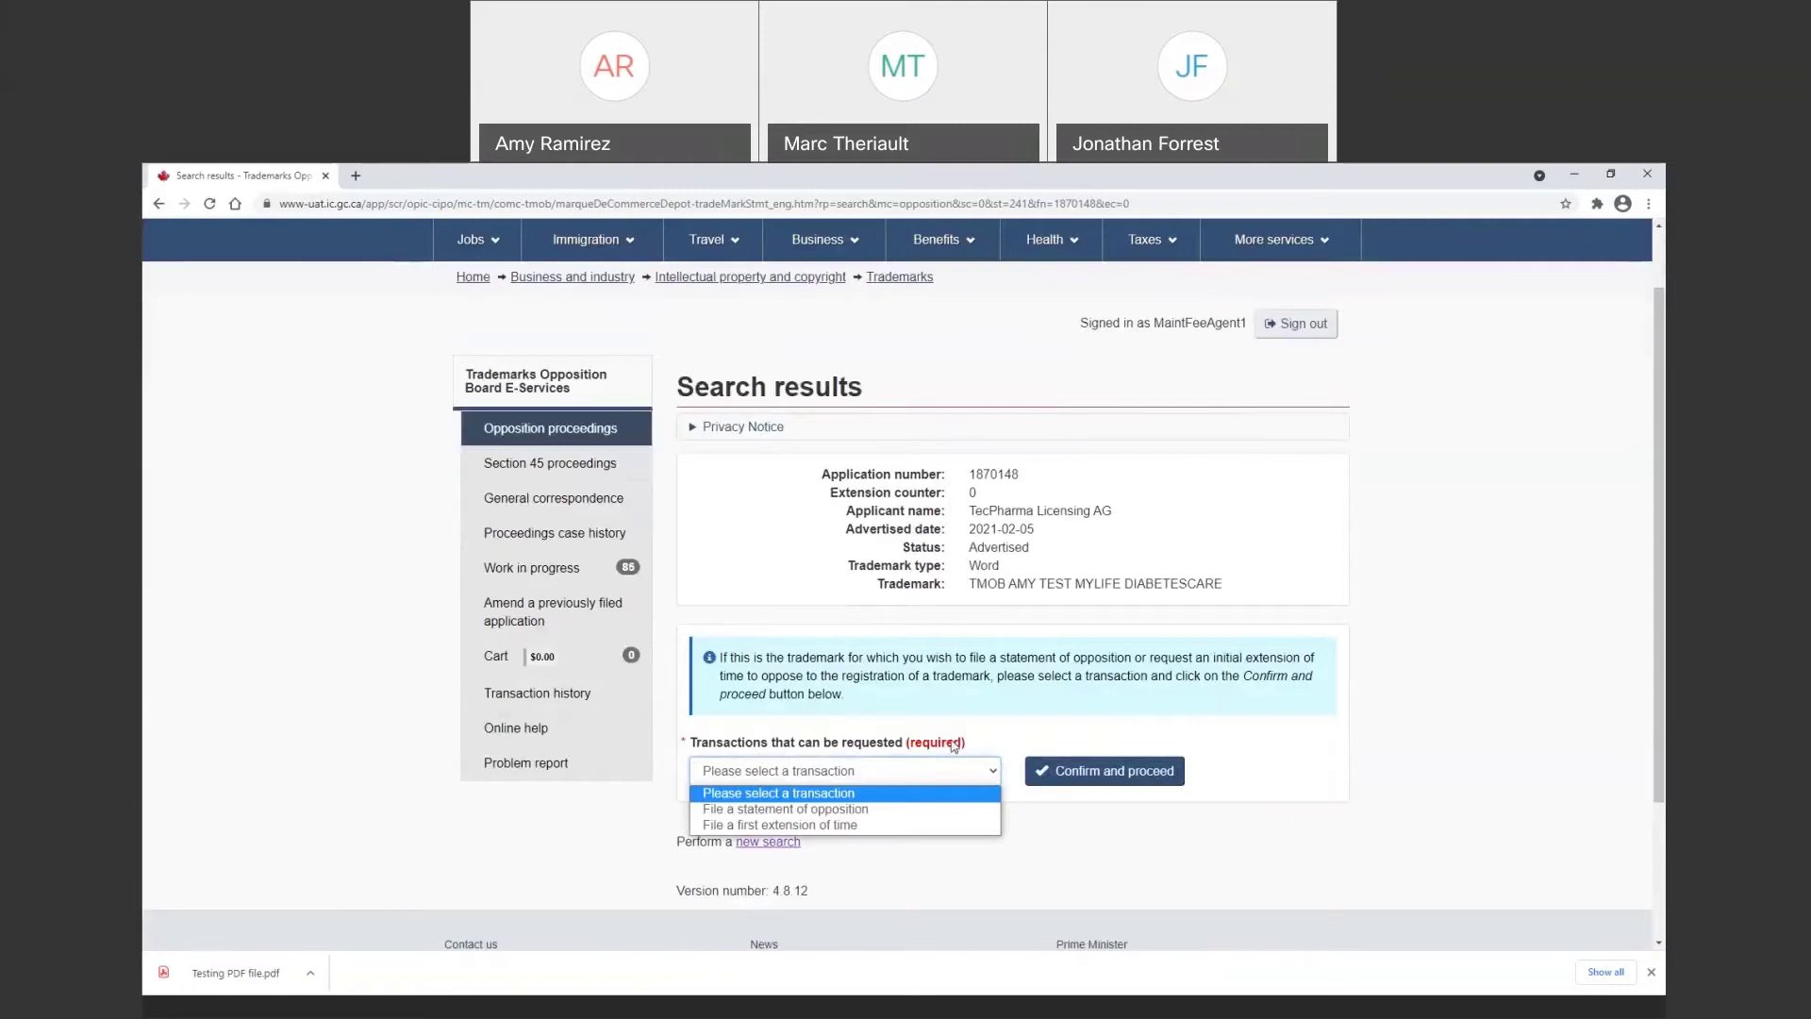
{"action": "left_click", "coordinate": [893, 826]}
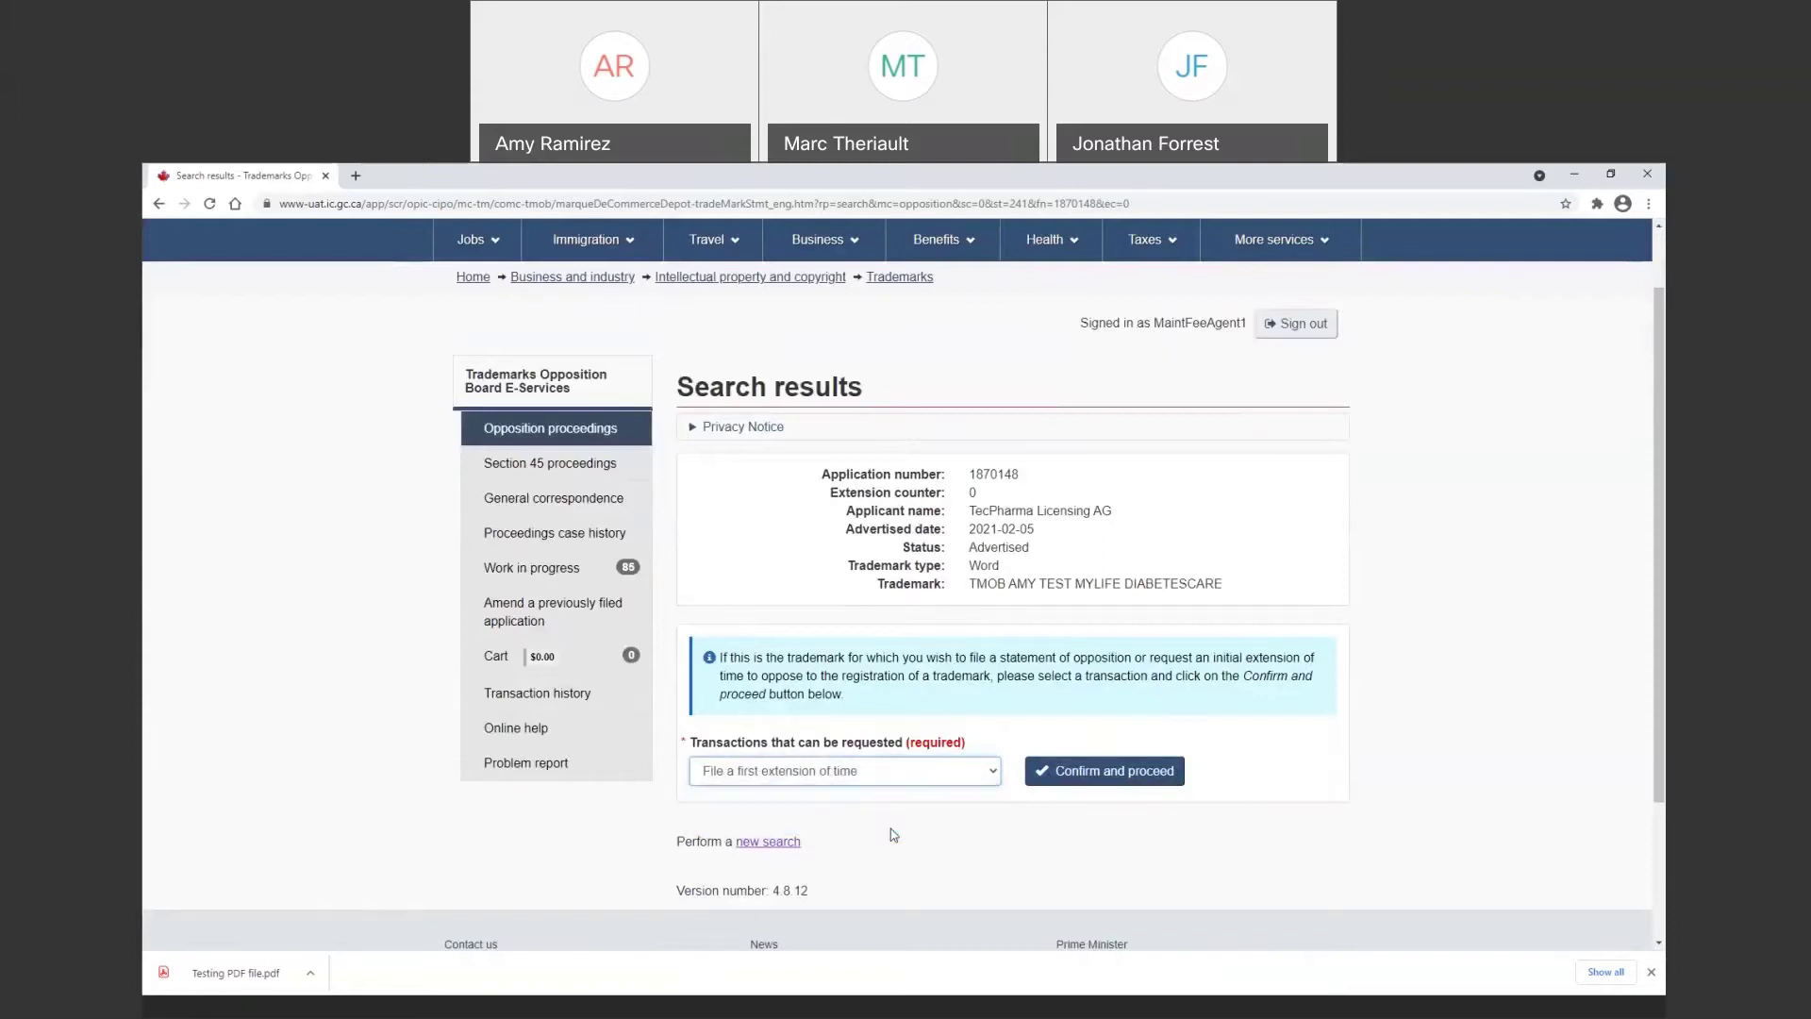
{"action": "left_click", "coordinate": [1099, 782]}
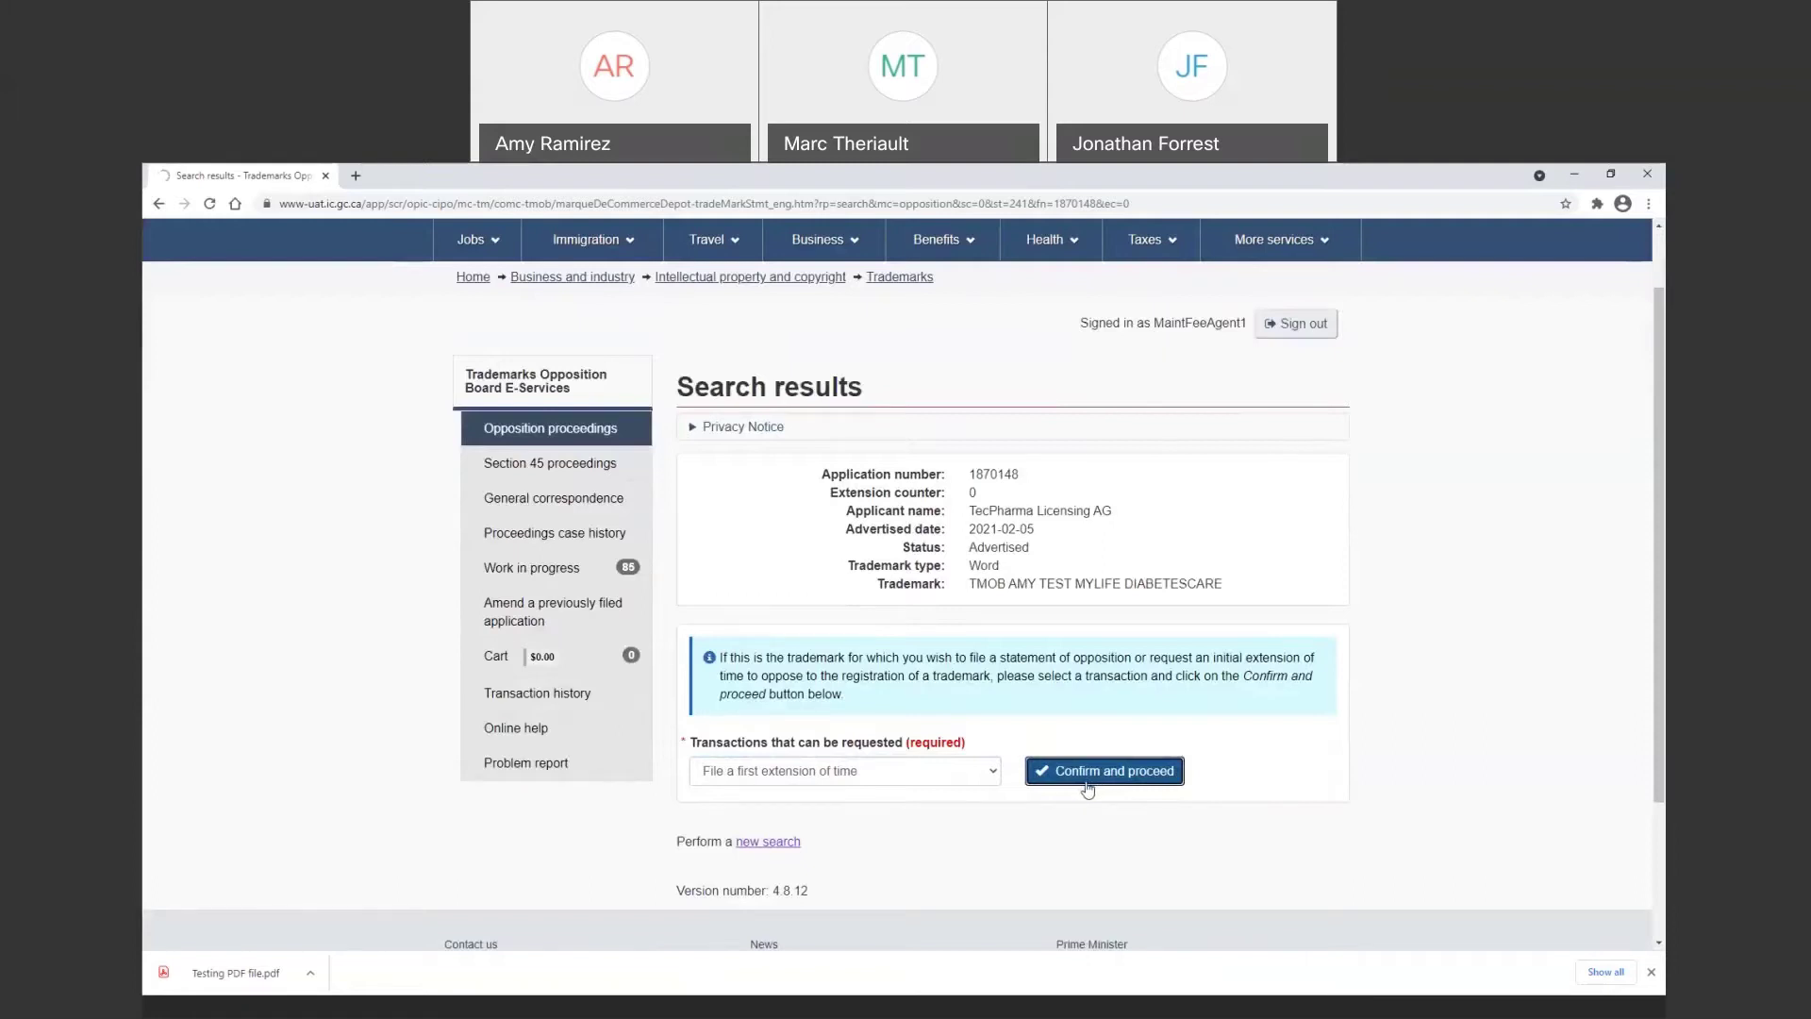
Set the agent's reference number to 123, fill in the attention-to name, and continue to the opponent step
{"action": "scroll", "coordinate": [1064, 784], "scroll_direction": "down", "scroll_amount": 2}
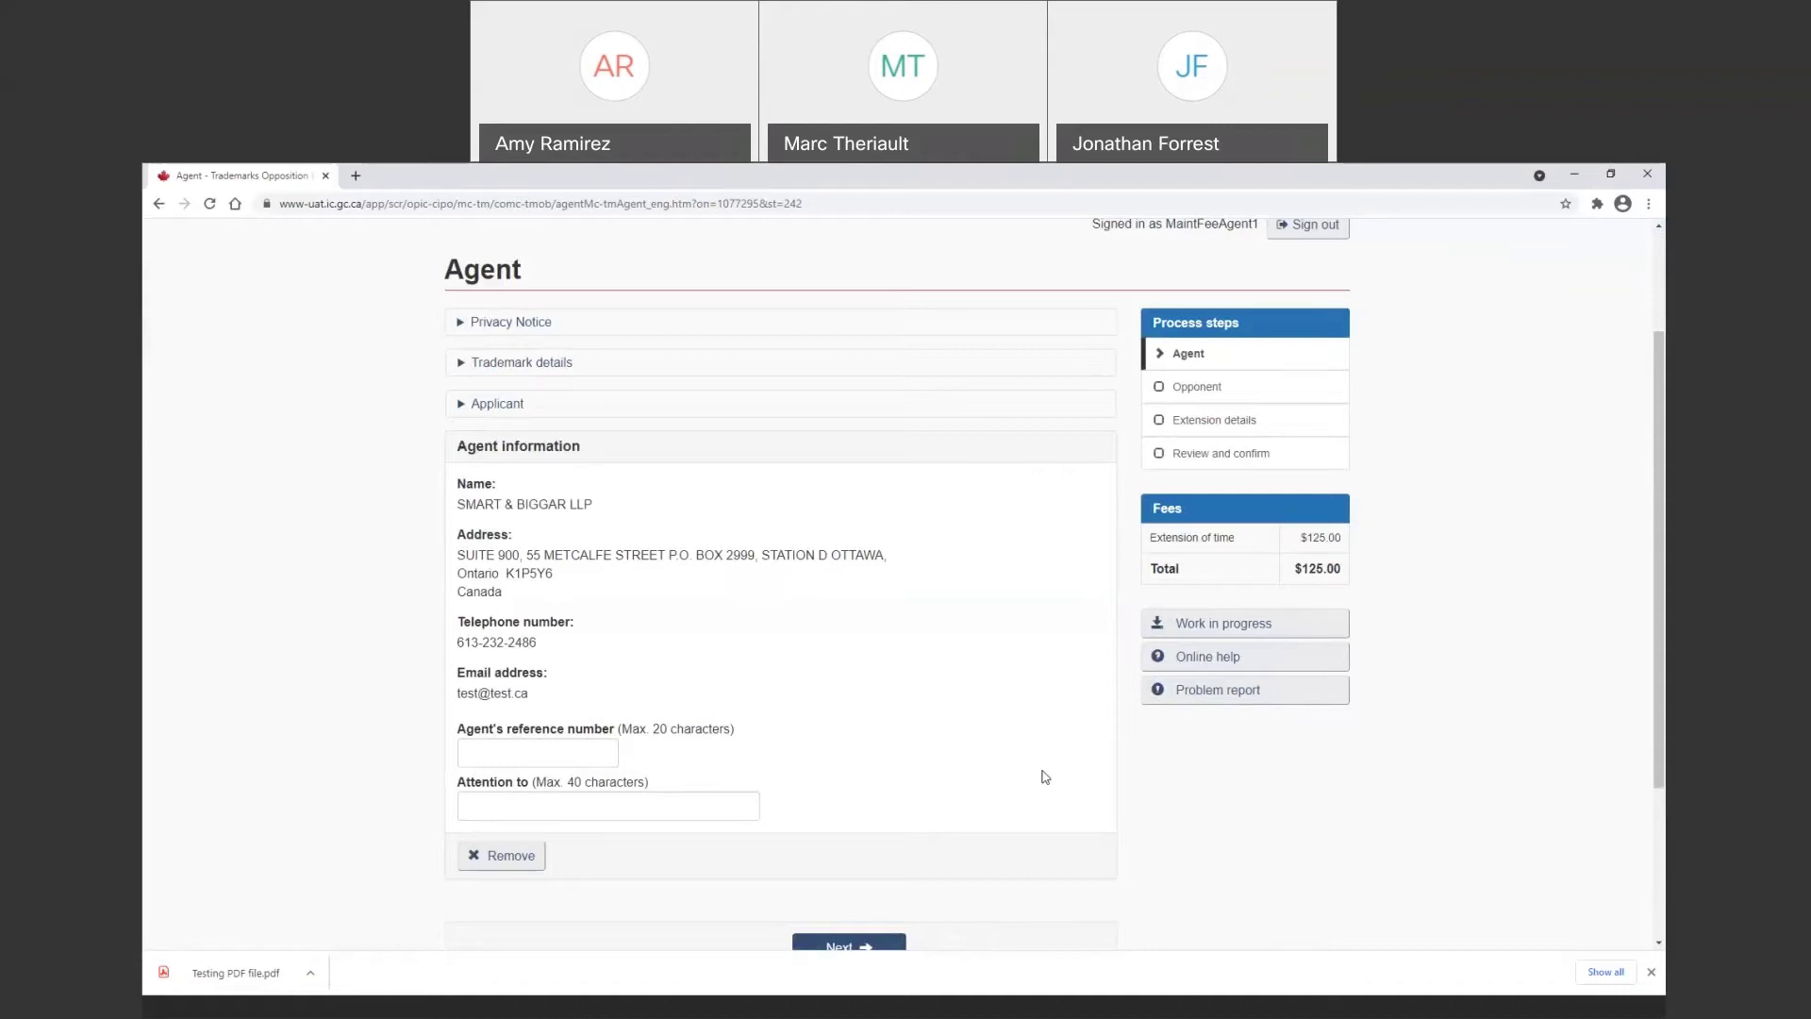
{"action": "left_click", "coordinate": [548, 759]}
{"action": "type", "text": "123"}
{"action": "left_click", "coordinate": [564, 805]}
{"action": "type", "text": "A"}
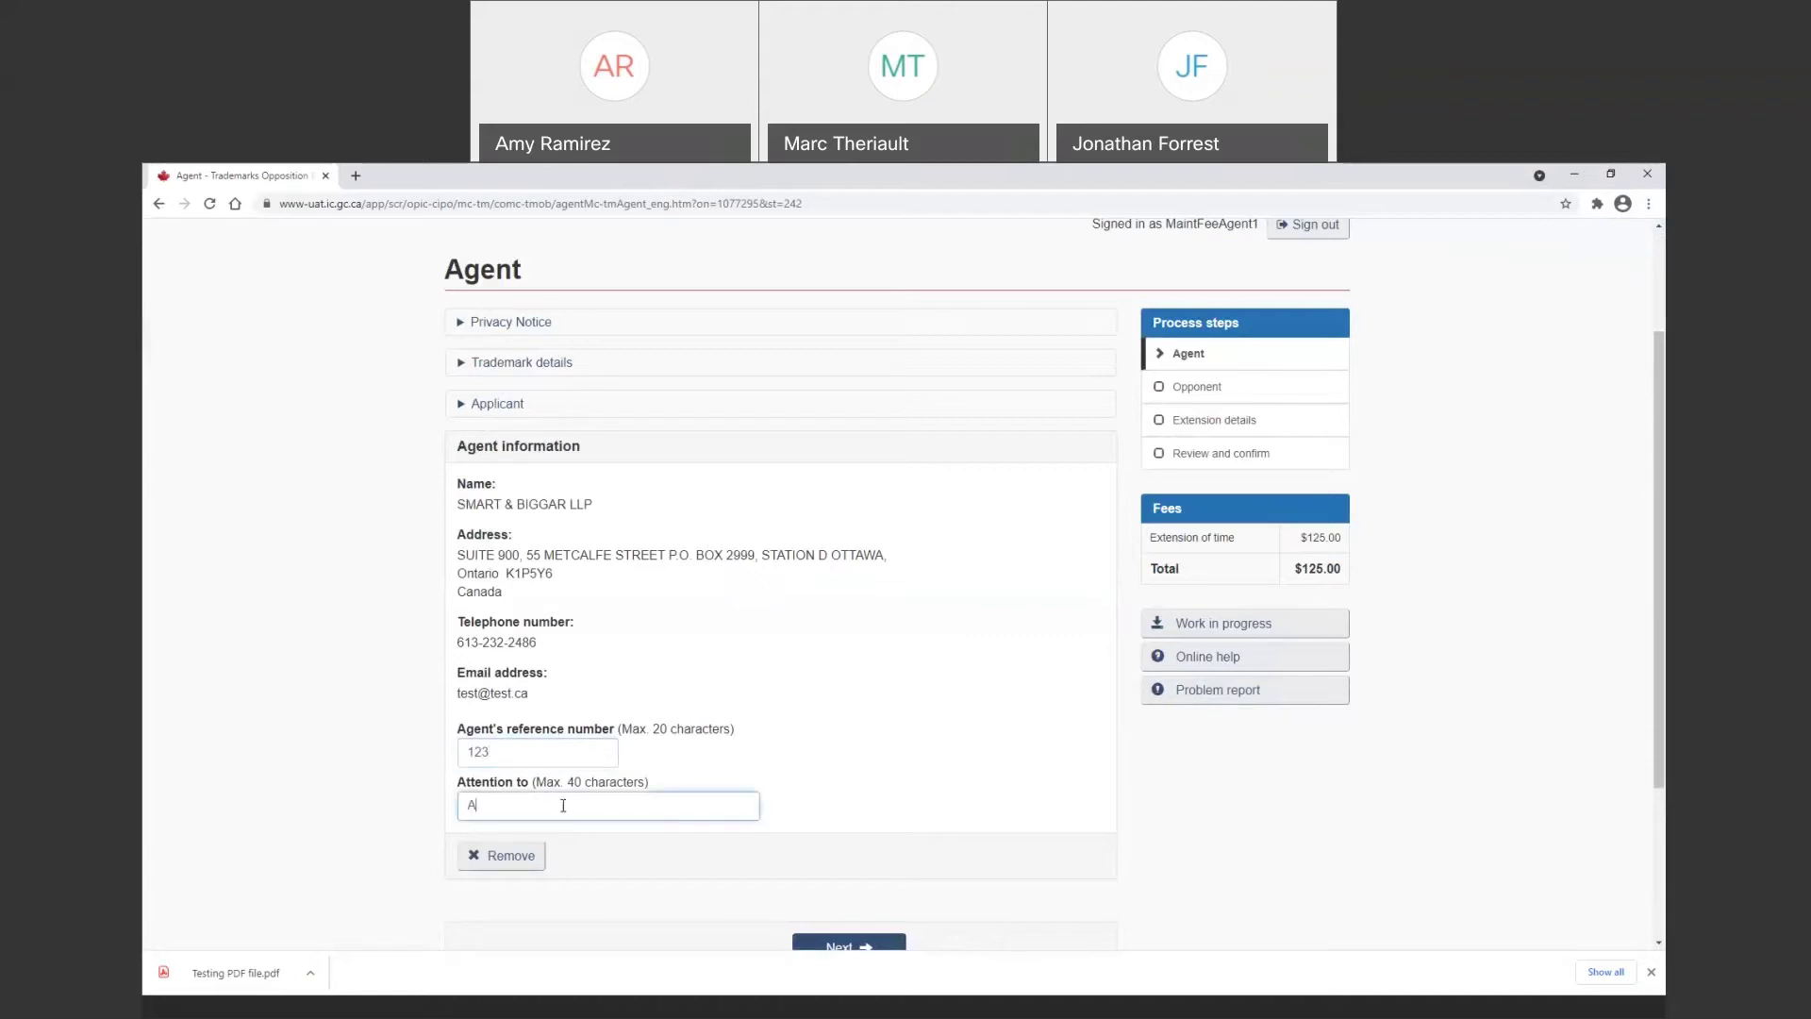
{"action": "type", "text": "my Test"}
{"action": "scroll", "coordinate": [870, 835], "scroll_direction": "down", "scroll_amount": 2}
{"action": "left_click", "coordinate": [864, 869]}
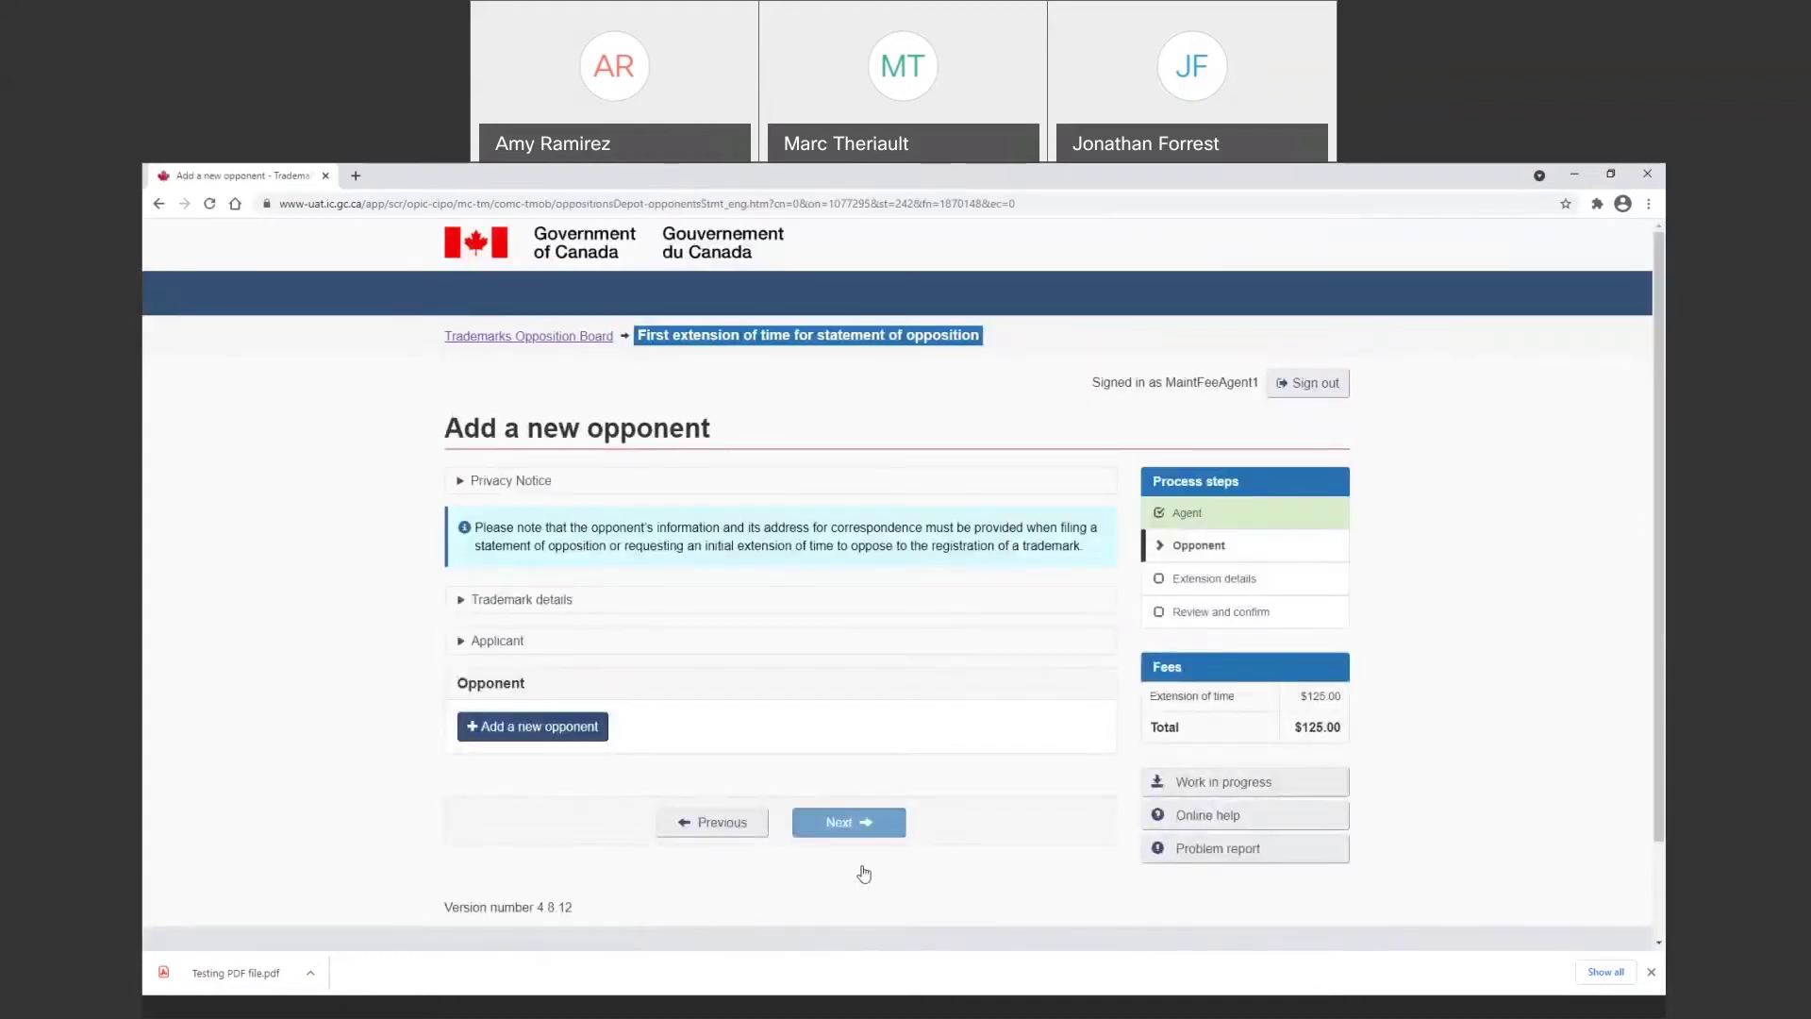
Start a new opponent of type Individual with the name "First Opponent AND Second Opponent"
{"action": "left_click", "coordinate": [567, 728]}
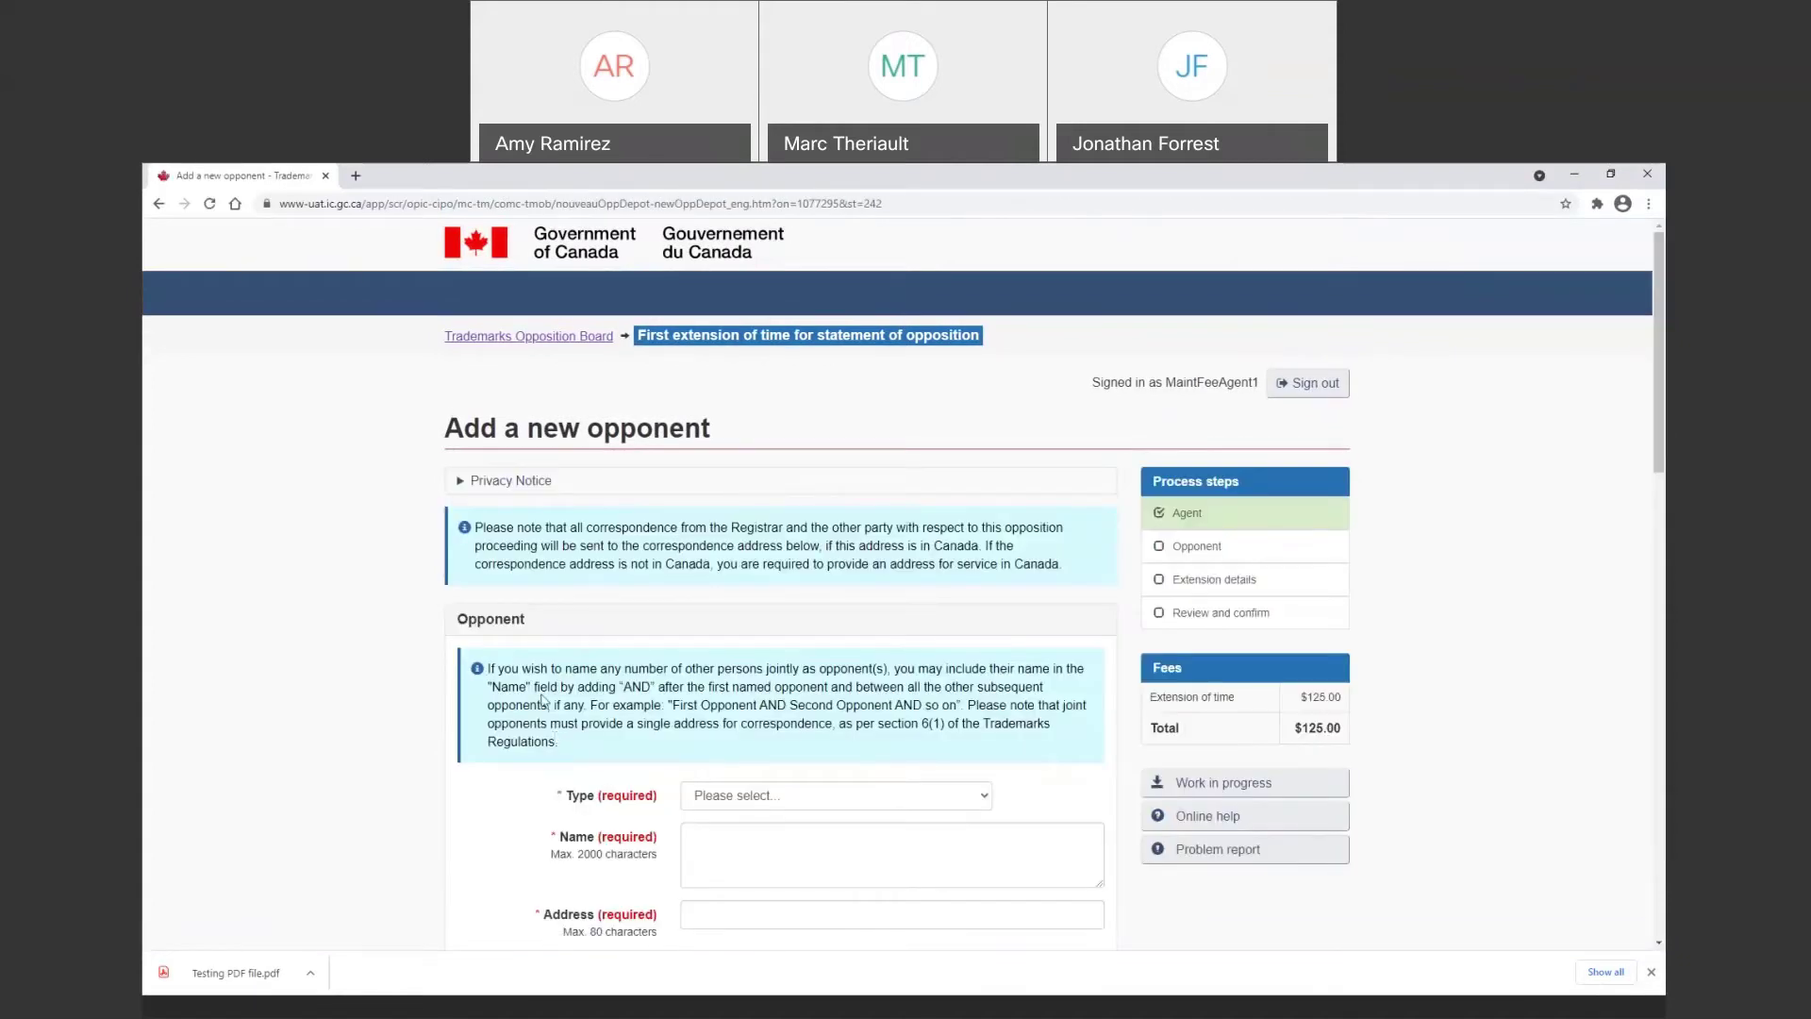
{"action": "scroll", "coordinate": [544, 700], "scroll_direction": "down", "scroll_amount": 3}
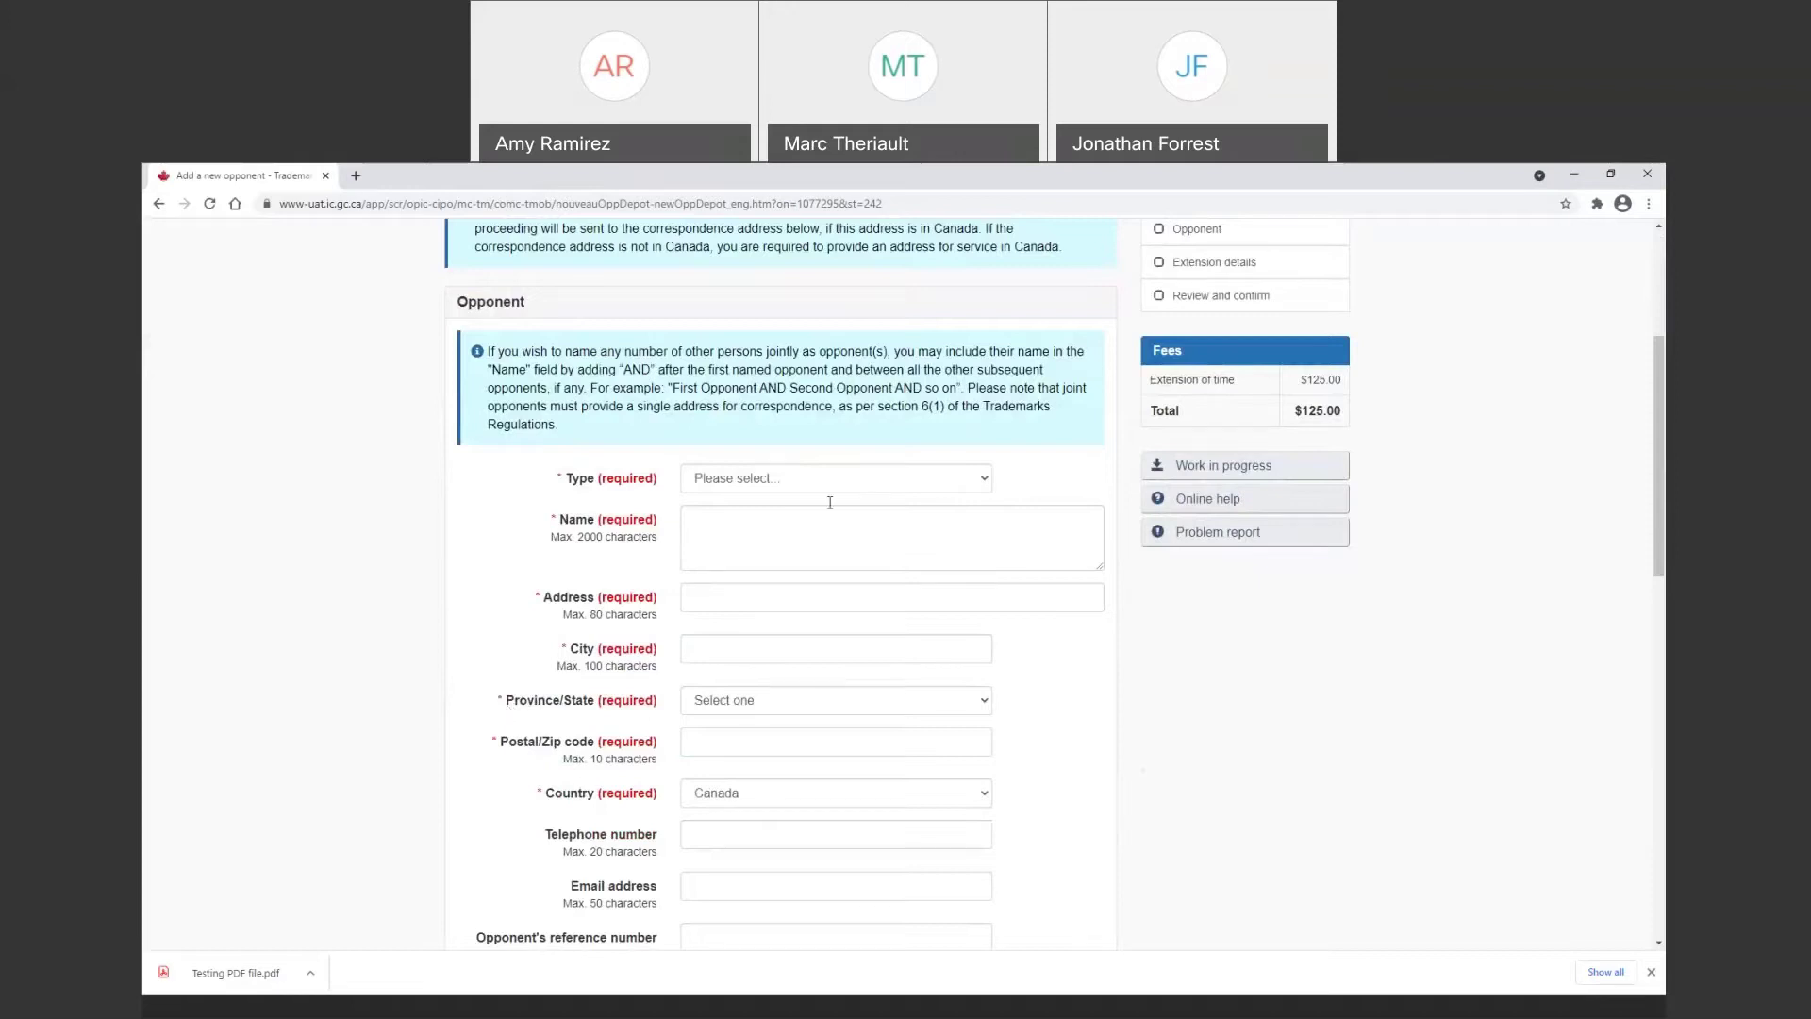
{"action": "left_click", "coordinate": [986, 481]}
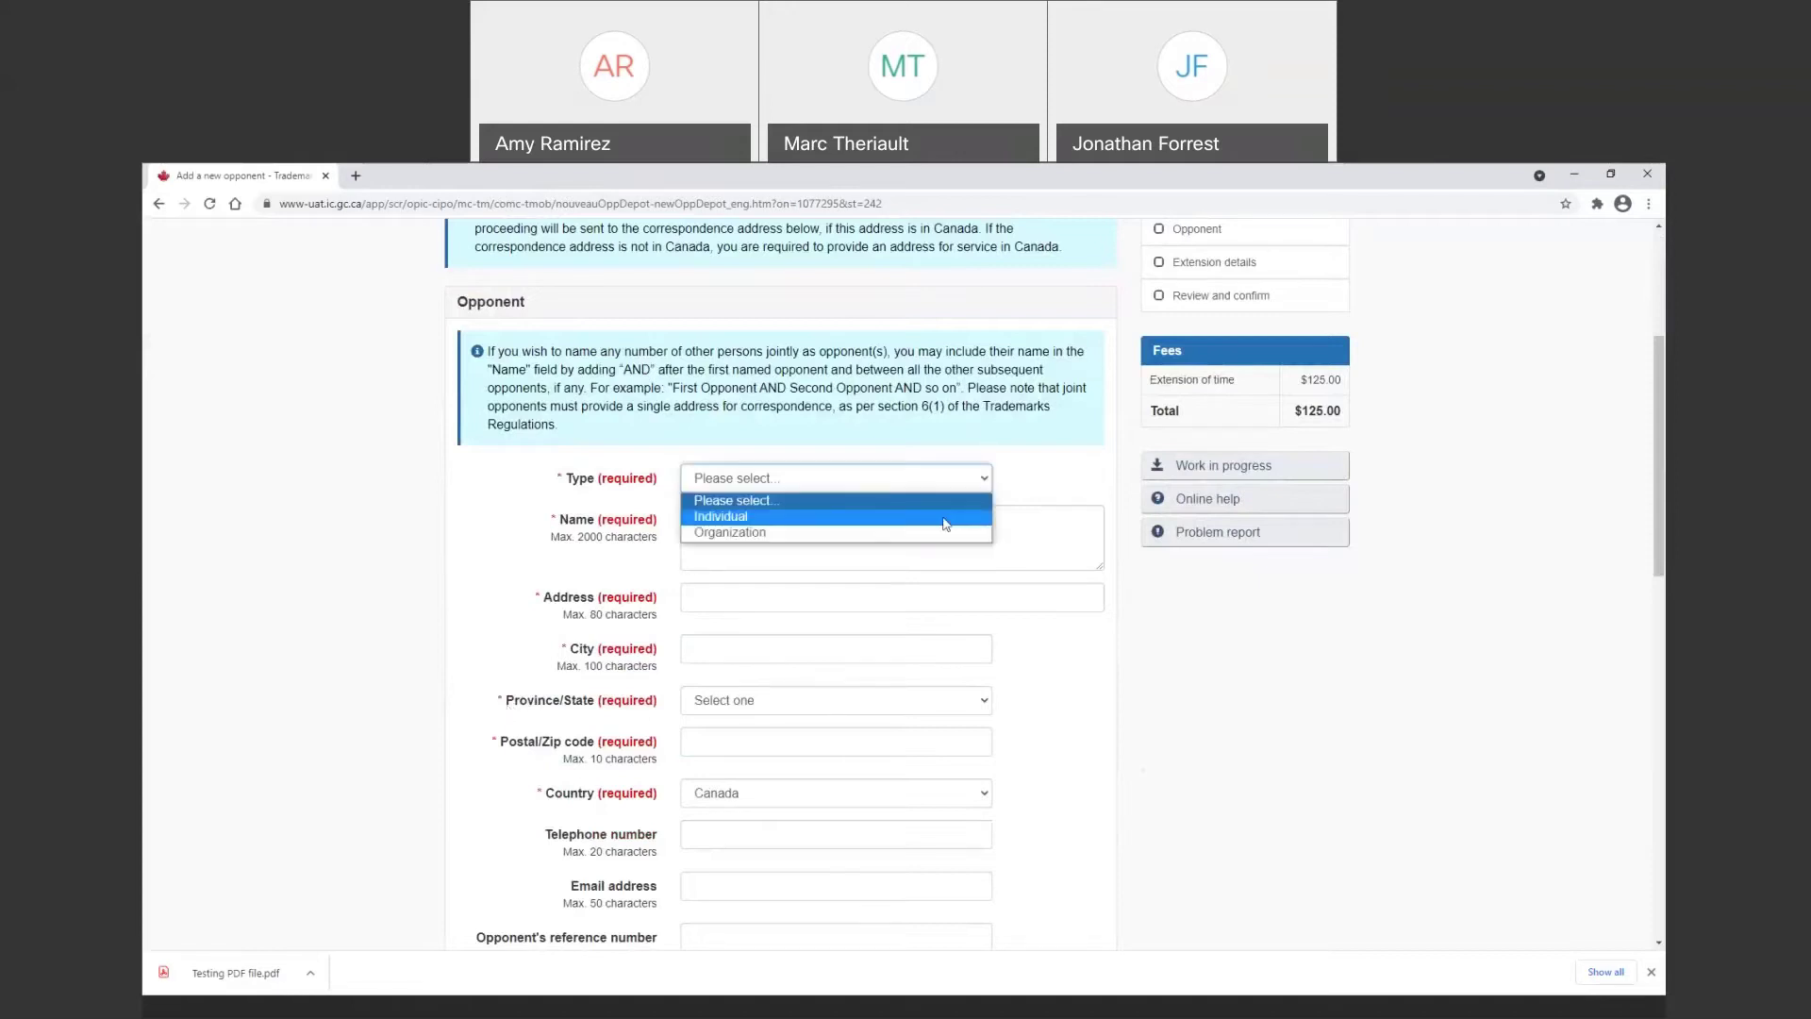
{"action": "left_click", "coordinate": [946, 520]}
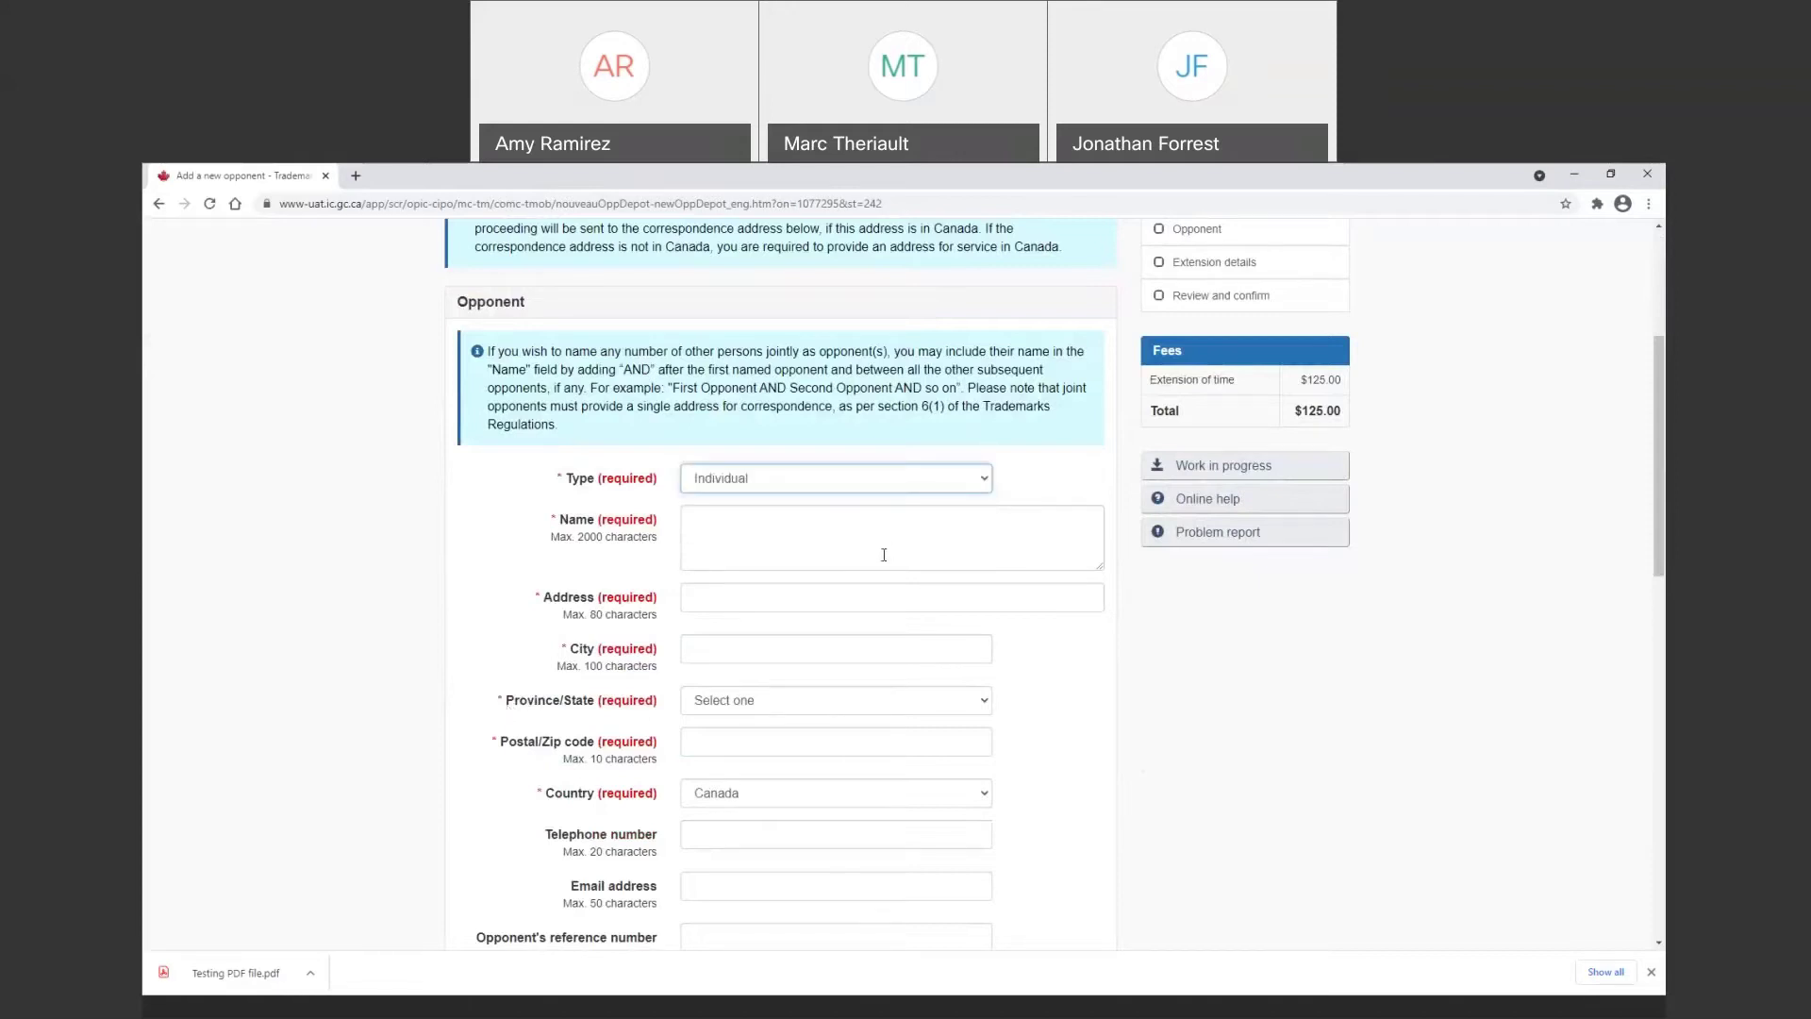
{"action": "scroll", "coordinate": [874, 554], "scroll_direction": "up", "scroll_amount": 1}
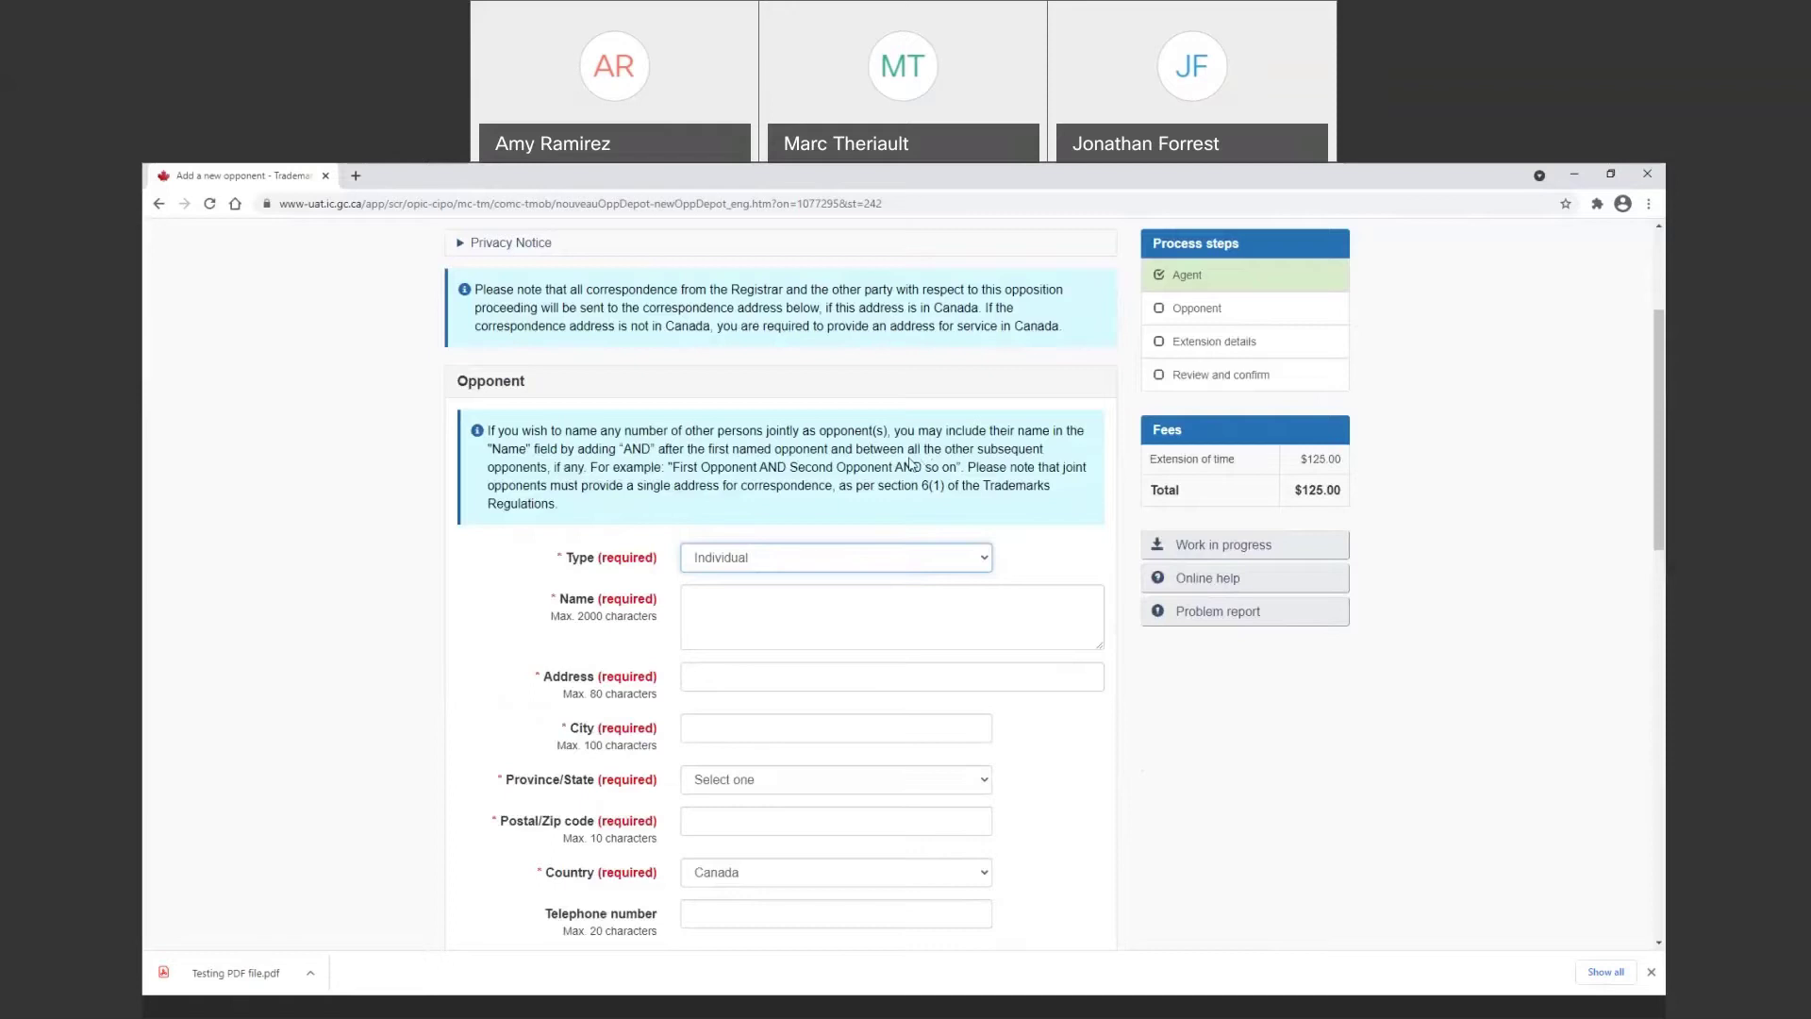
{"action": "left_click", "coordinate": [758, 597]}
{"action": "type", "text": "First"}
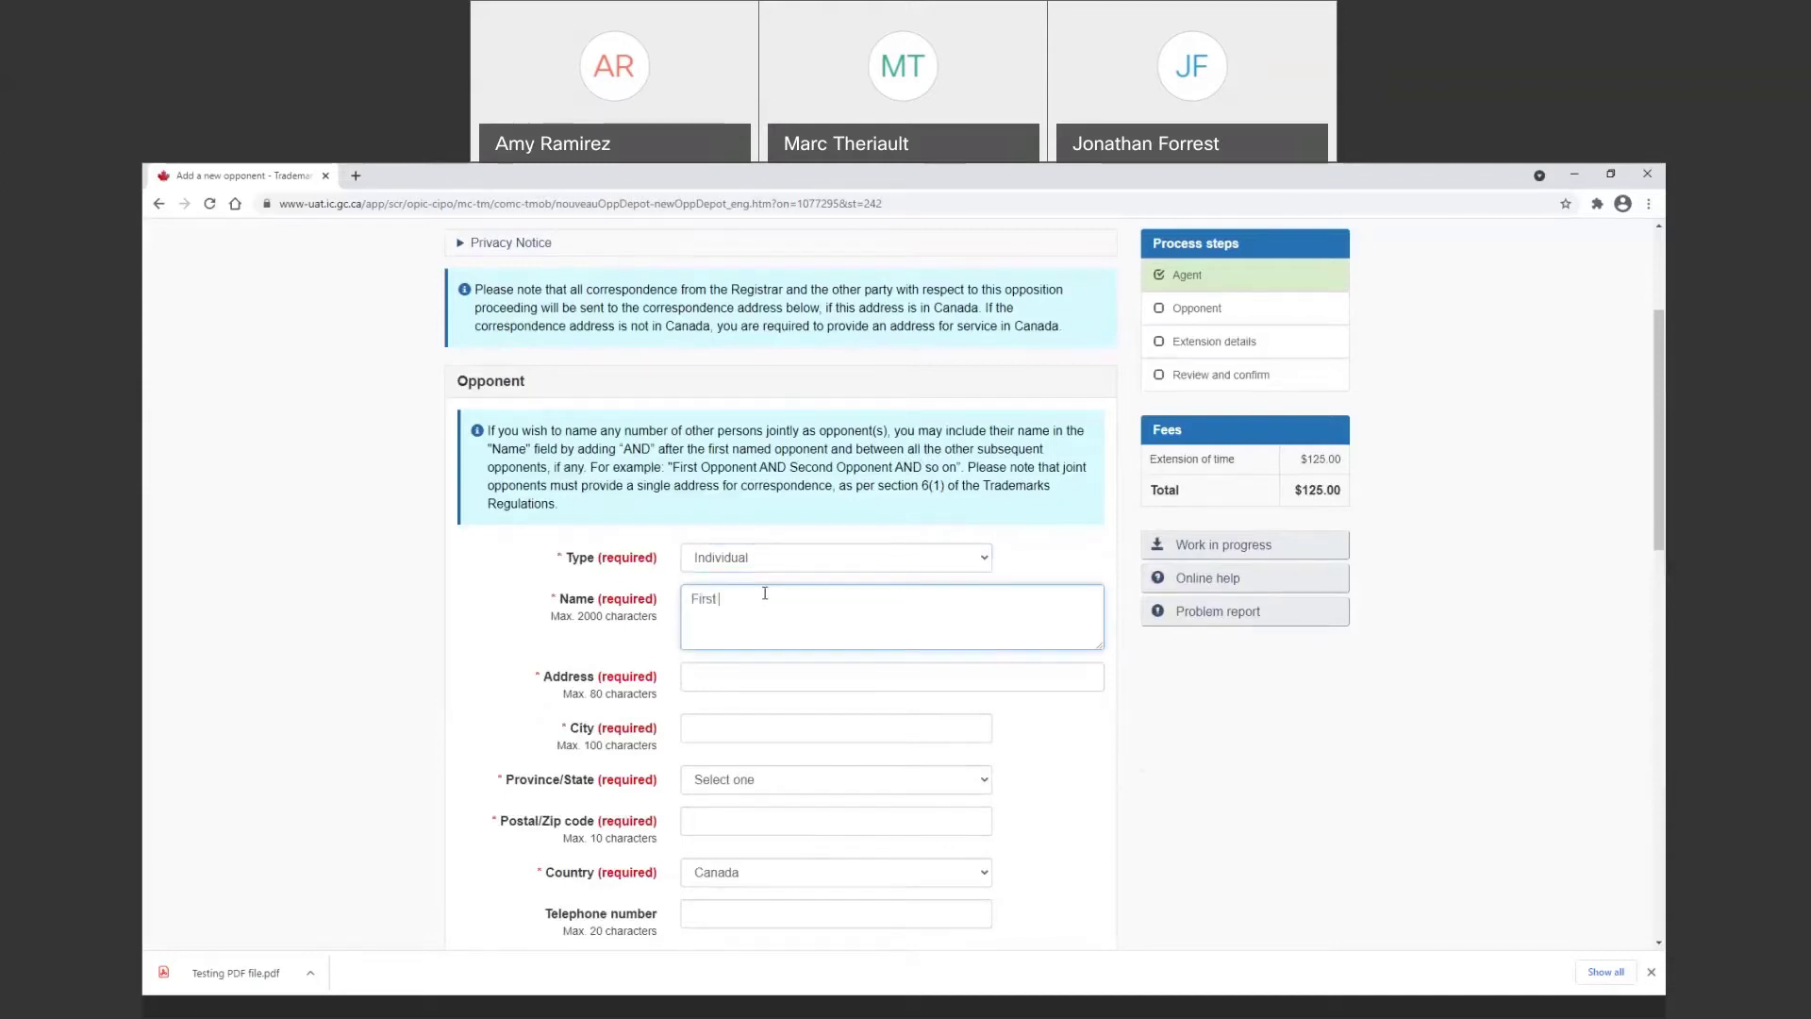
{"action": "type", "text": " Opponent AND Se"}
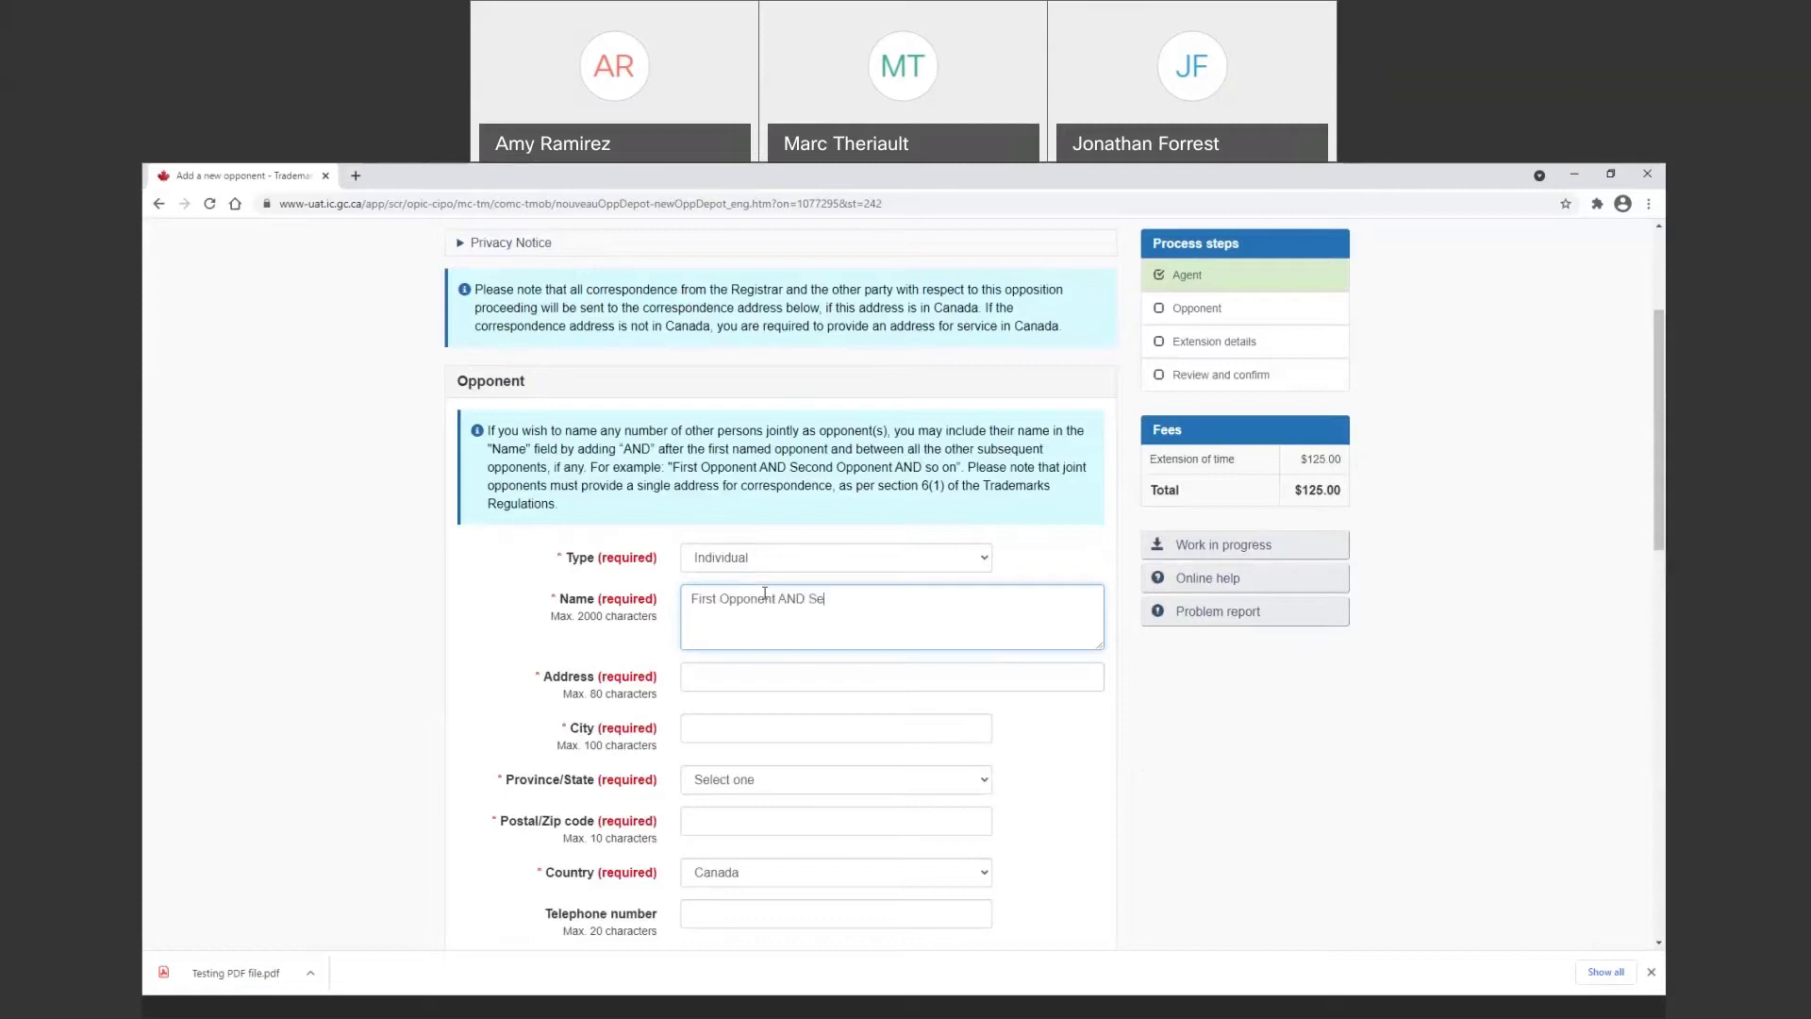
{"action": "type", "text": "cond Opponent"}
Fill in the opponent's full postal address, including city, province and postal code, using the suggested address match
{"action": "scroll", "coordinate": [773, 670], "scroll_direction": "down", "scroll_amount": 2}
{"action": "left_click", "coordinate": [750, 518]}
{"action": "type", "text": "123"}
{"action": "left_click", "coordinate": [764, 549]}
{"action": "scroll", "coordinate": [778, 491], "scroll_direction": "down", "scroll_amount": 2}
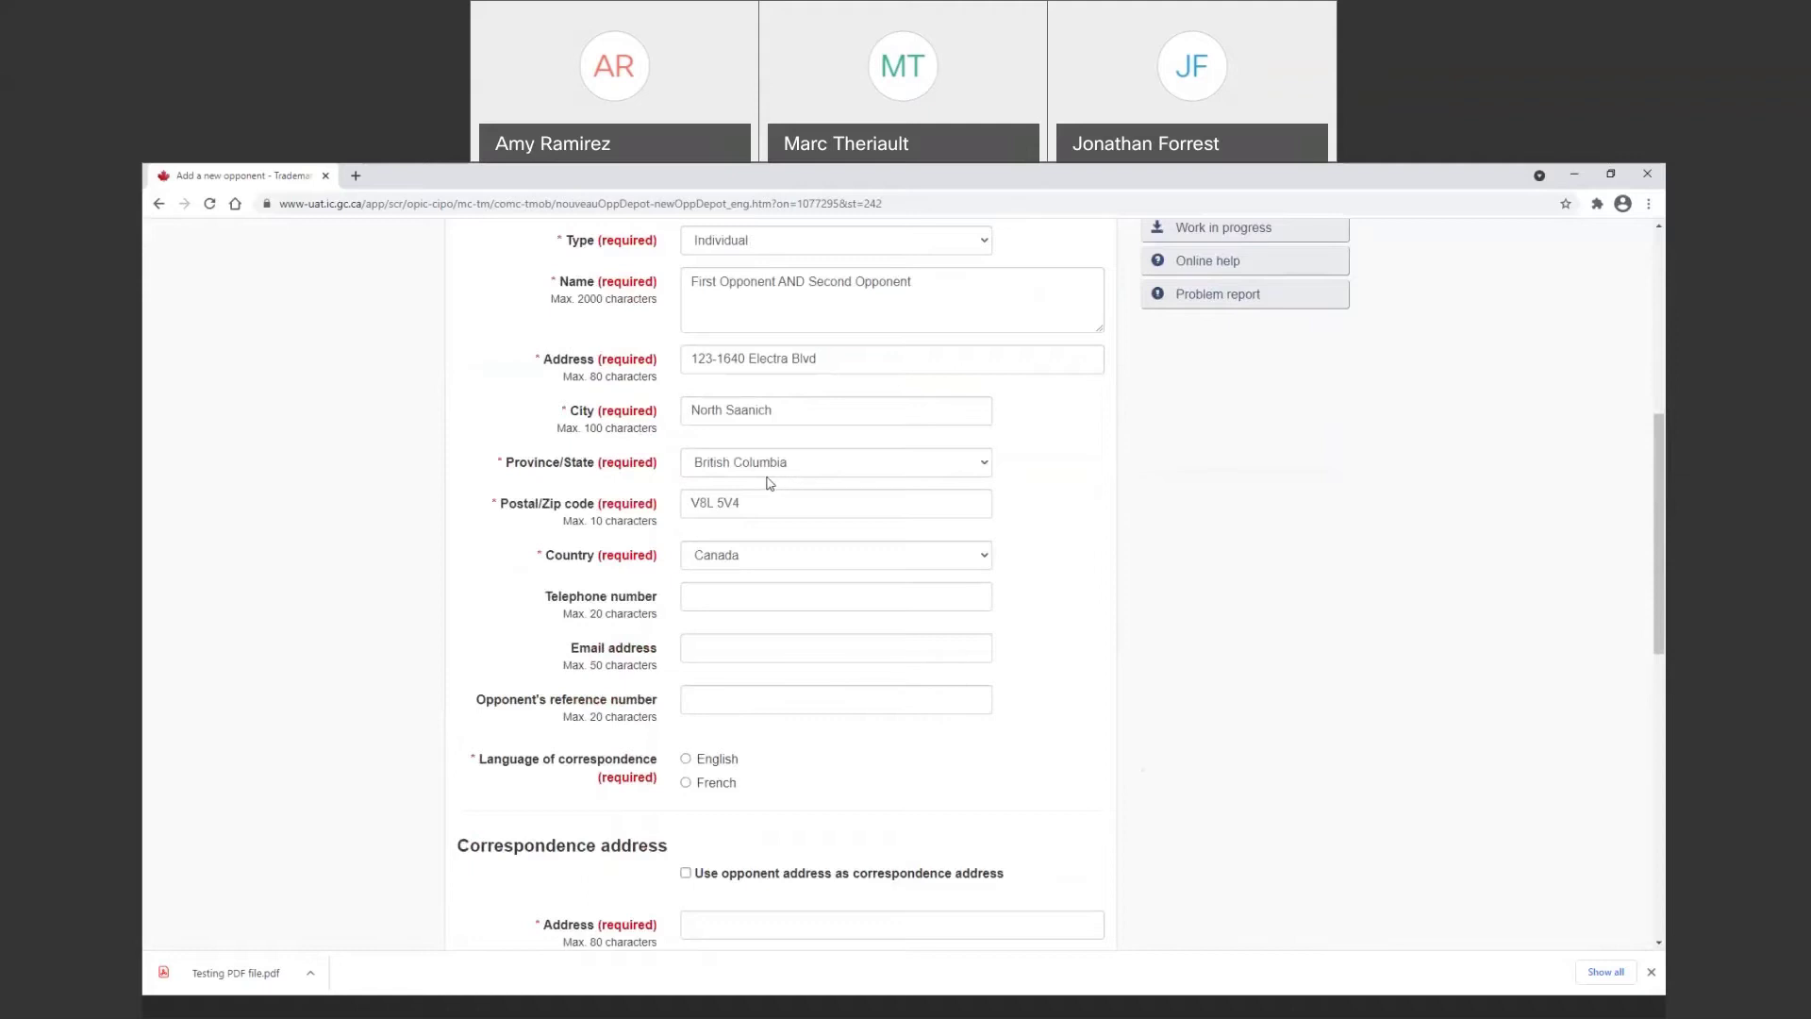
Set English as the language of correspondence, use the opponent address as correspondence address, and save the opponent
{"action": "scroll", "coordinate": [849, 506], "scroll_direction": "down", "scroll_amount": 2}
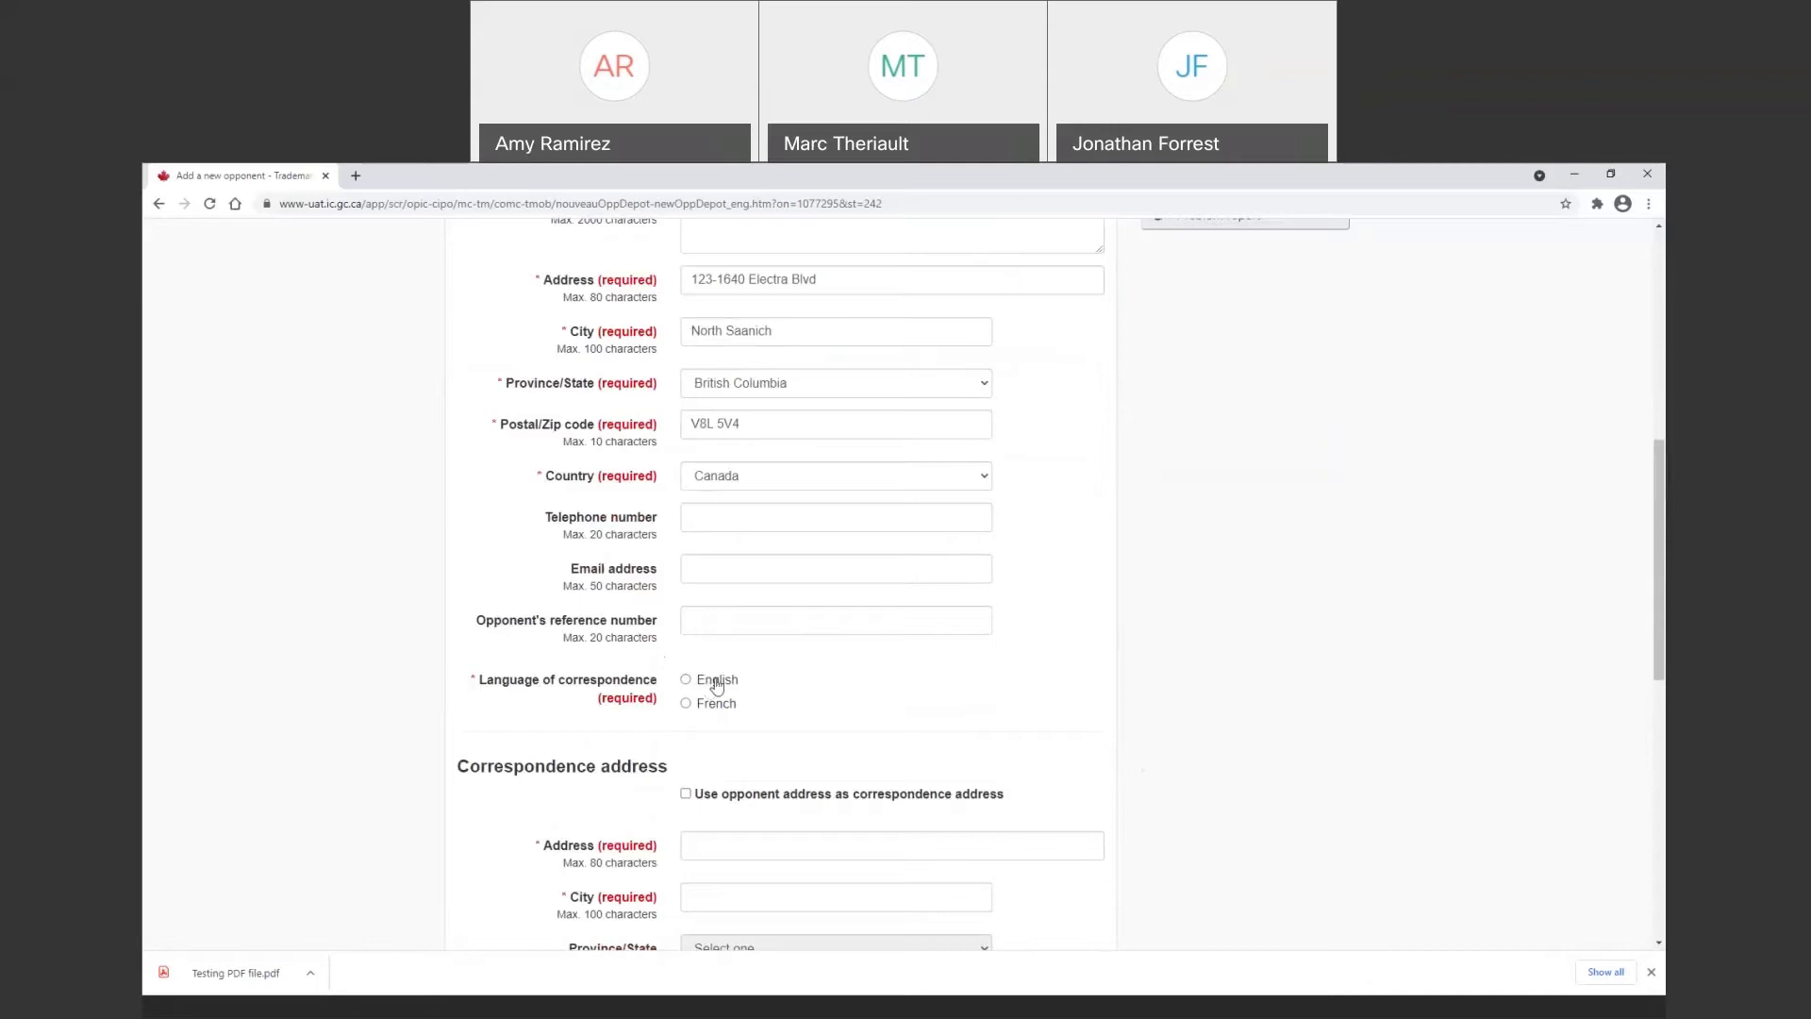
{"action": "left_click", "coordinate": [707, 679]}
{"action": "scroll", "coordinate": [943, 575], "scroll_direction": "down", "scroll_amount": 3}
{"action": "left_click", "coordinate": [898, 486]}
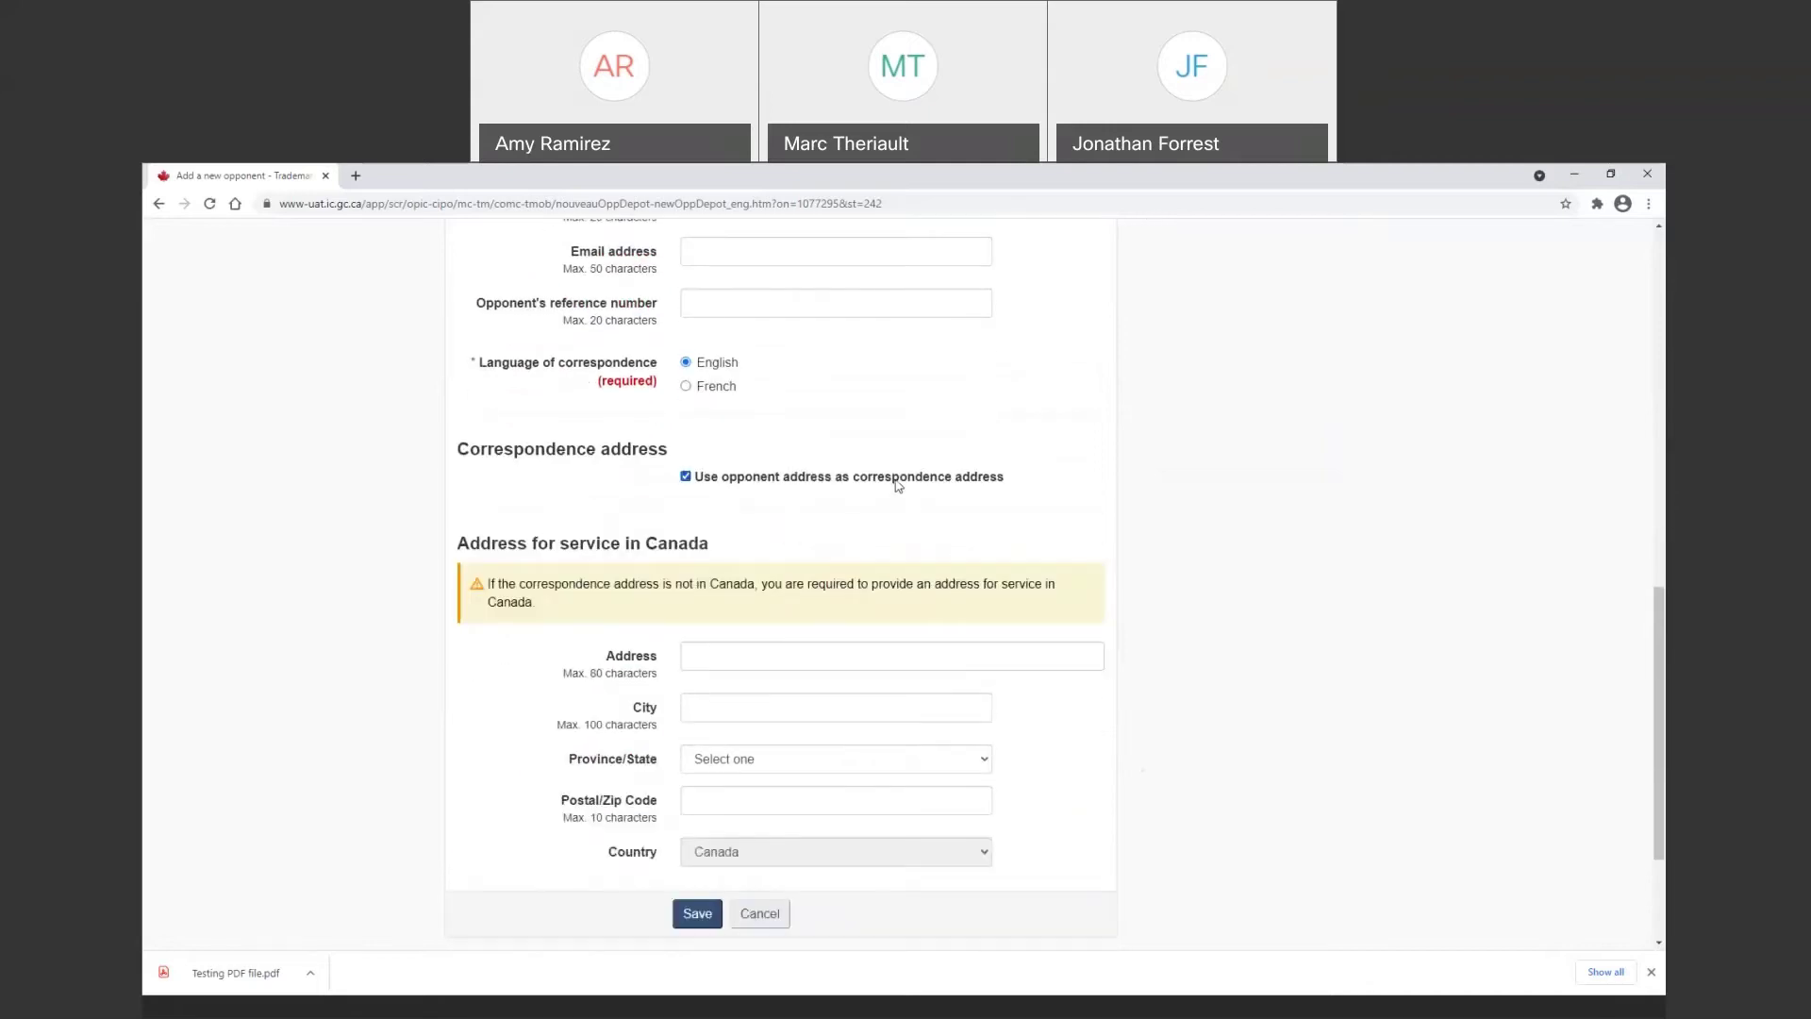
{"action": "scroll", "coordinate": [898, 486], "scroll_direction": "down", "scroll_amount": 1}
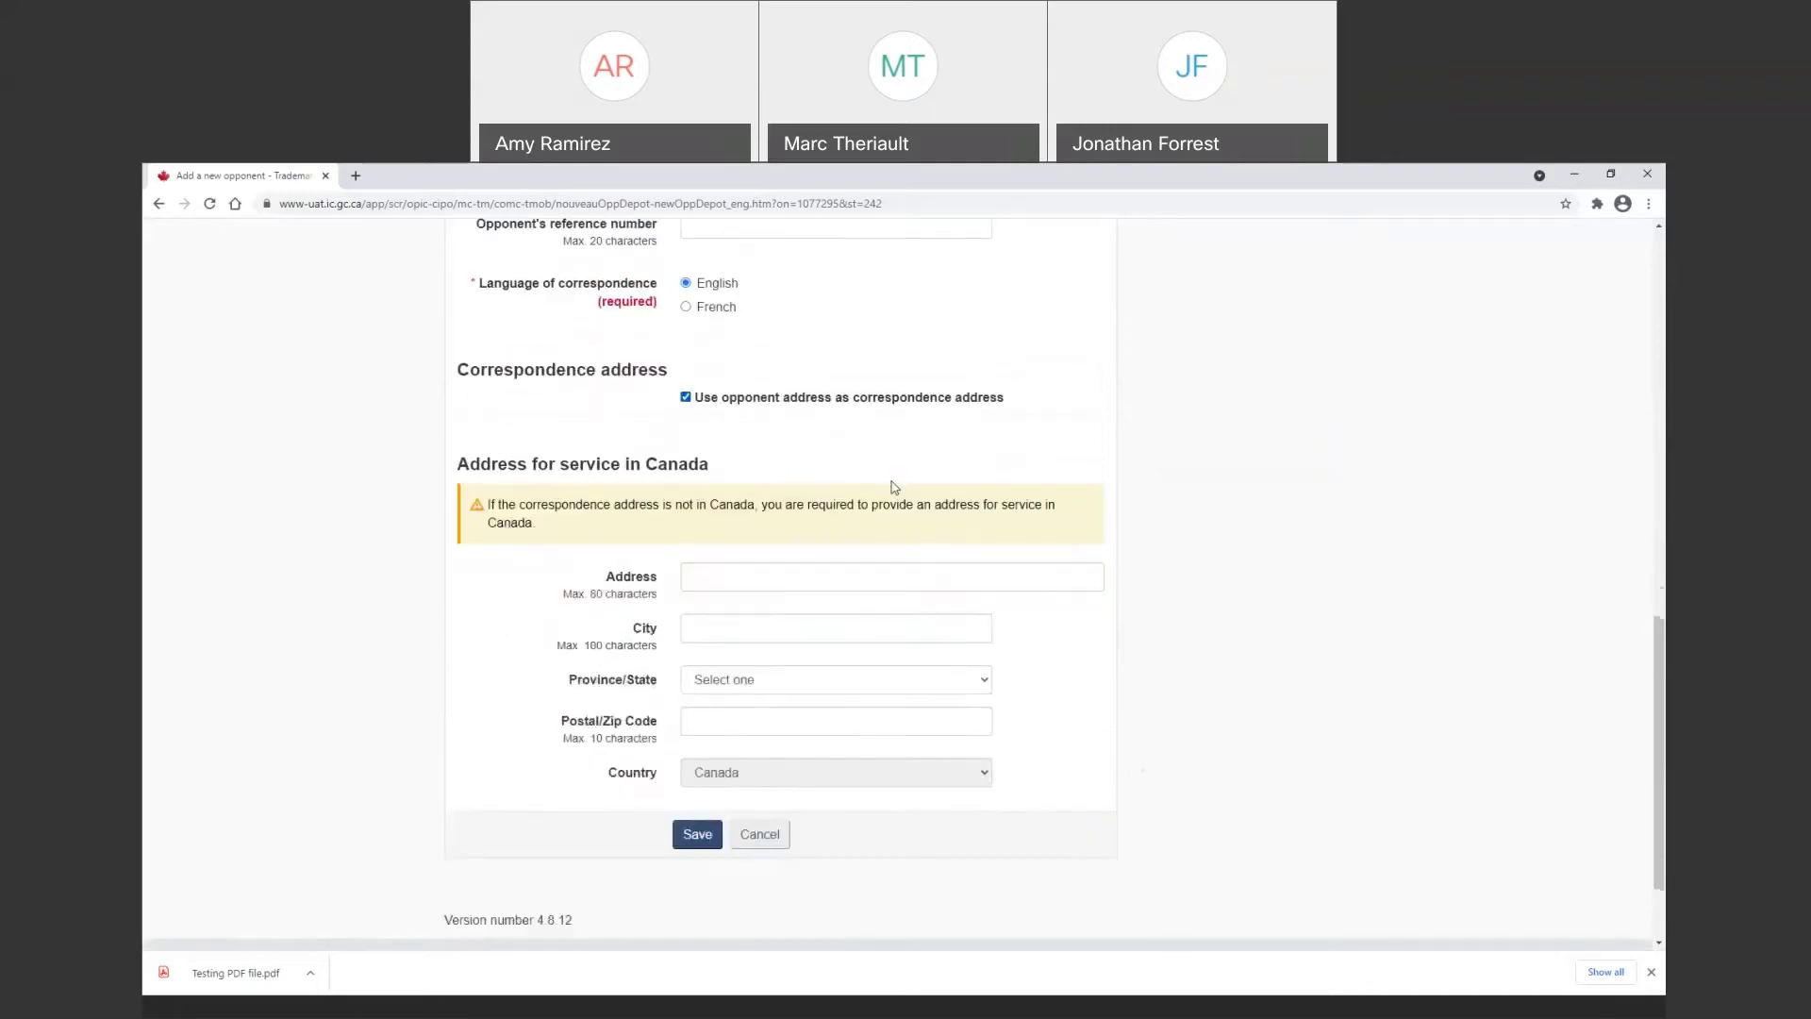
{"action": "left_click", "coordinate": [697, 836]}
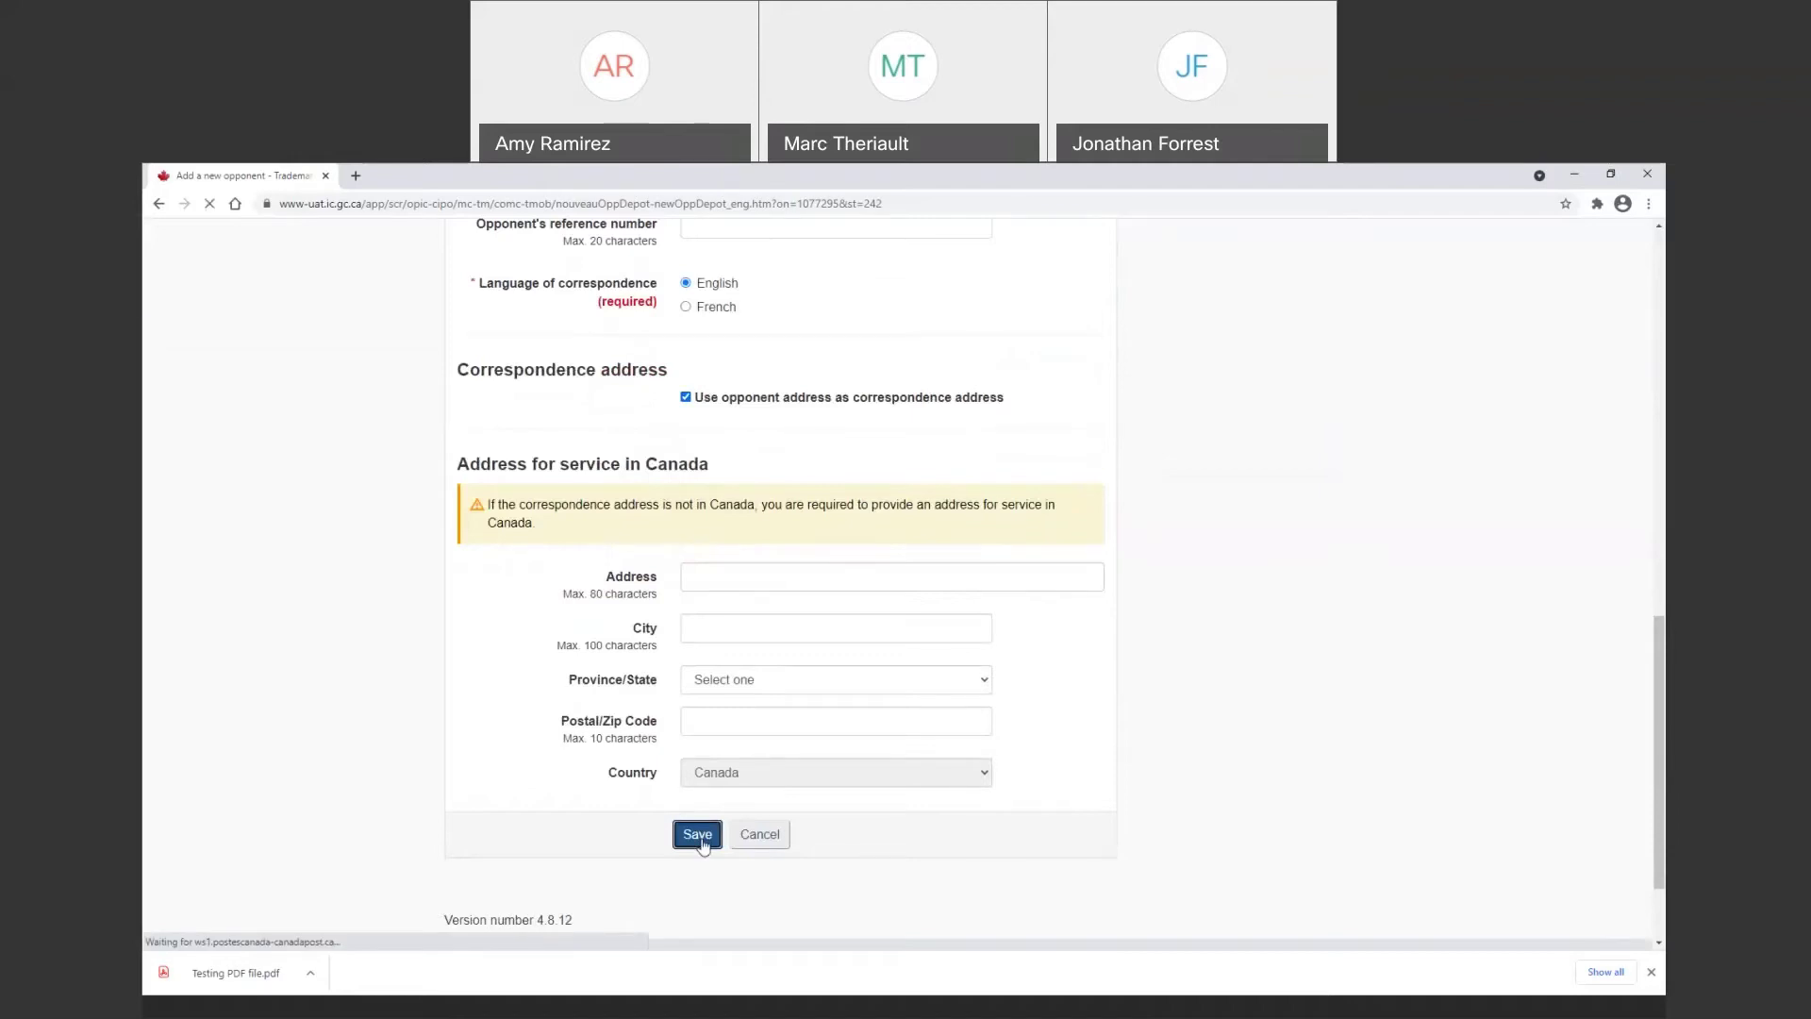
Review the saved opponent entry and continue to the extension of time details
{"action": "scroll", "coordinate": [708, 832], "scroll_direction": "down", "scroll_amount": 1}
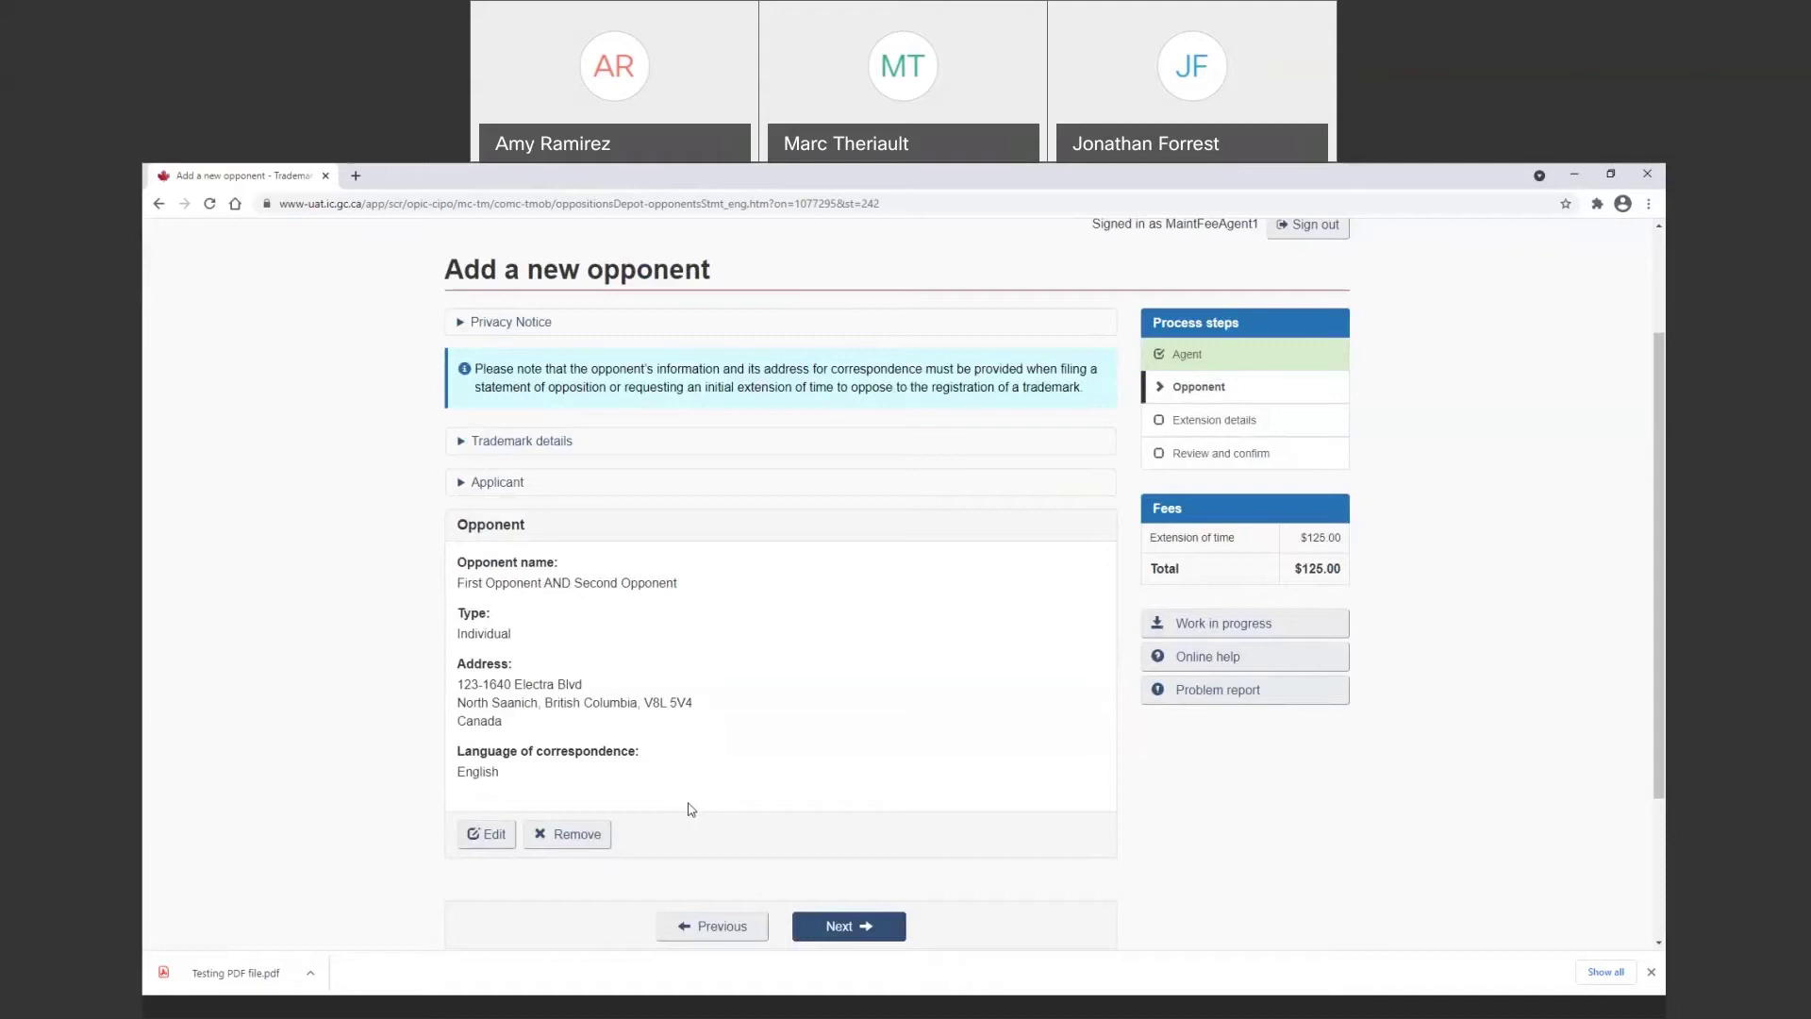
{"action": "left_click", "coordinate": [560, 836]}
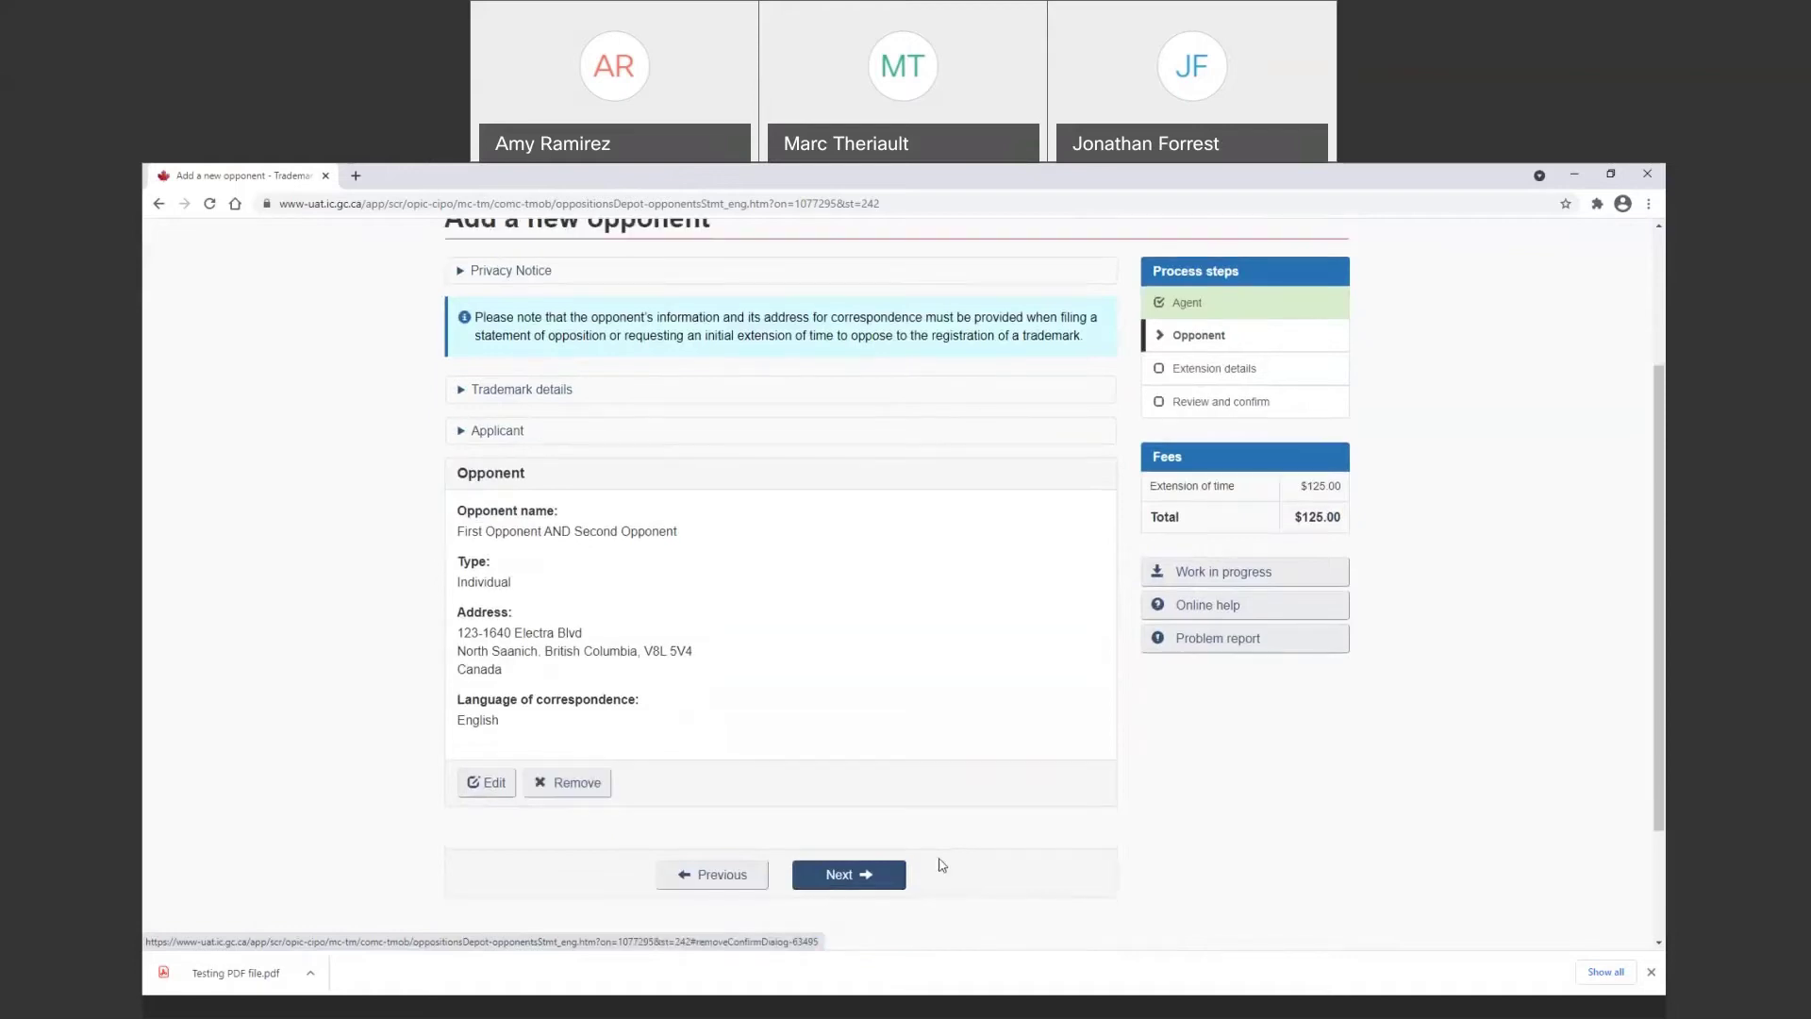
{"action": "scroll", "coordinate": [941, 864], "scroll_direction": "down", "scroll_amount": 1}
{"action": "left_click", "coordinate": [896, 849]}
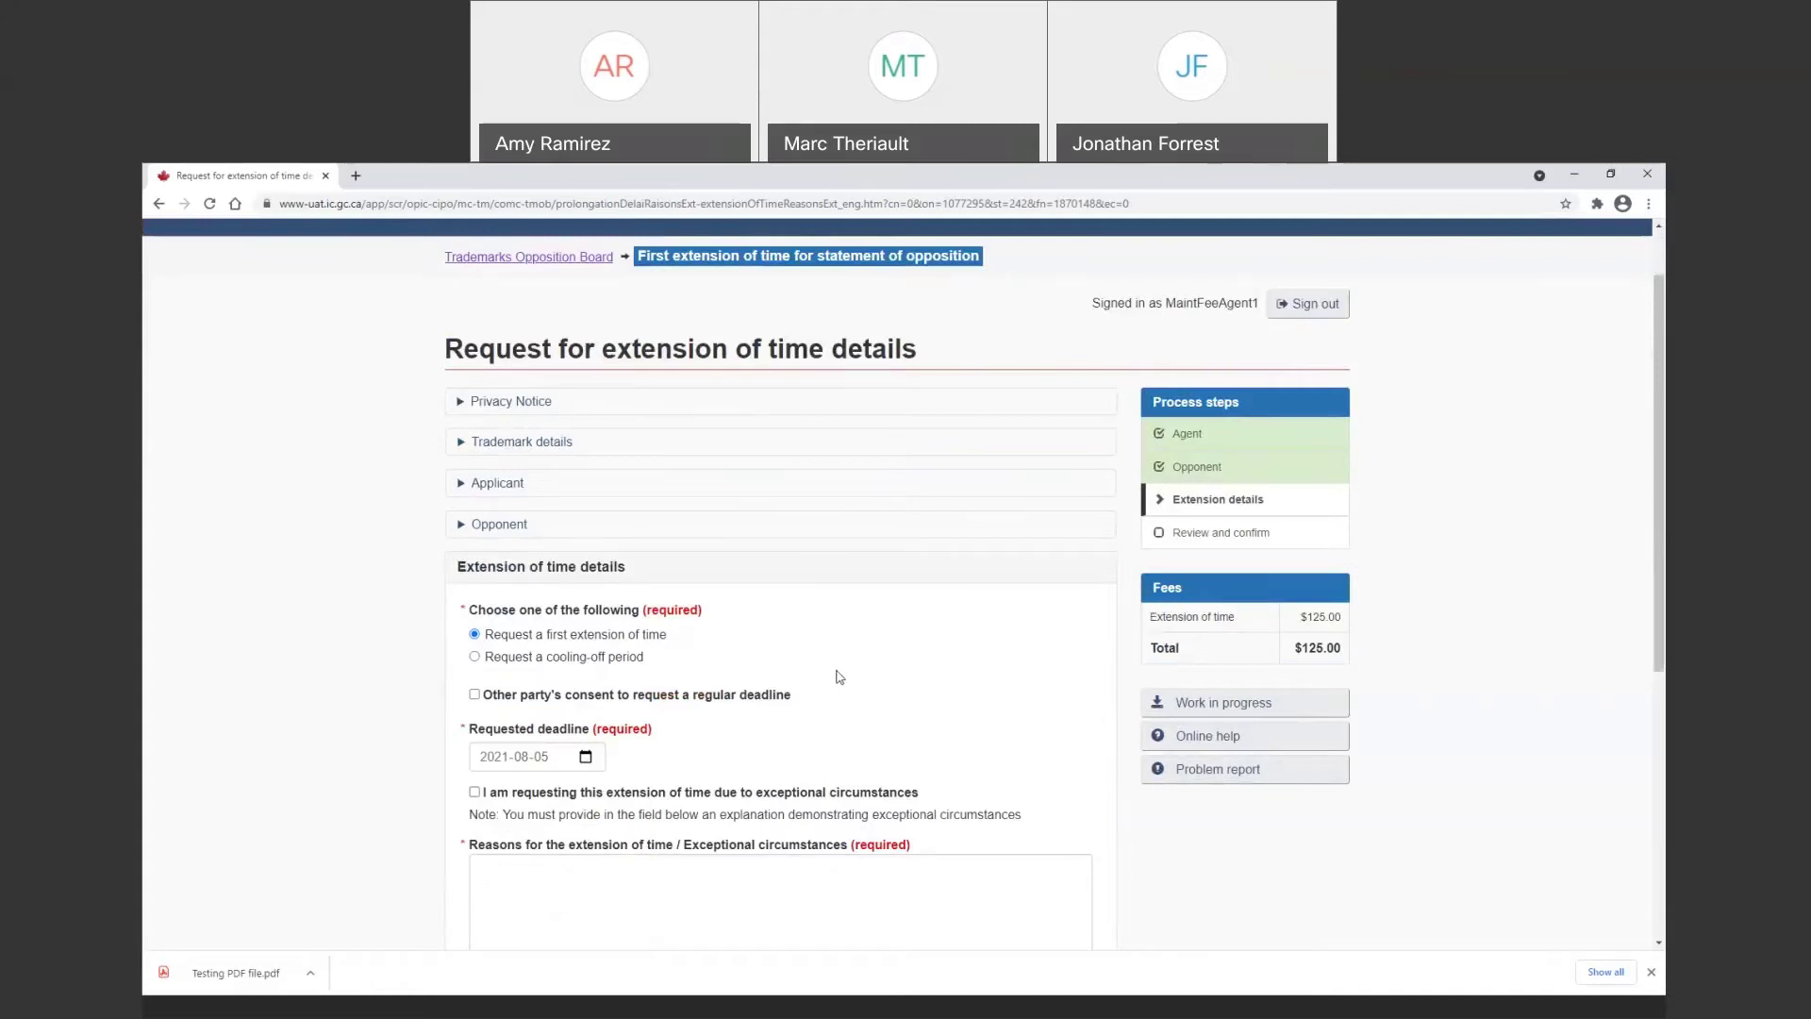
Set the requested deadline for the first extension of time to 2021-08-05
{"action": "scroll", "coordinate": [839, 677], "scroll_direction": "down", "scroll_amount": 3}
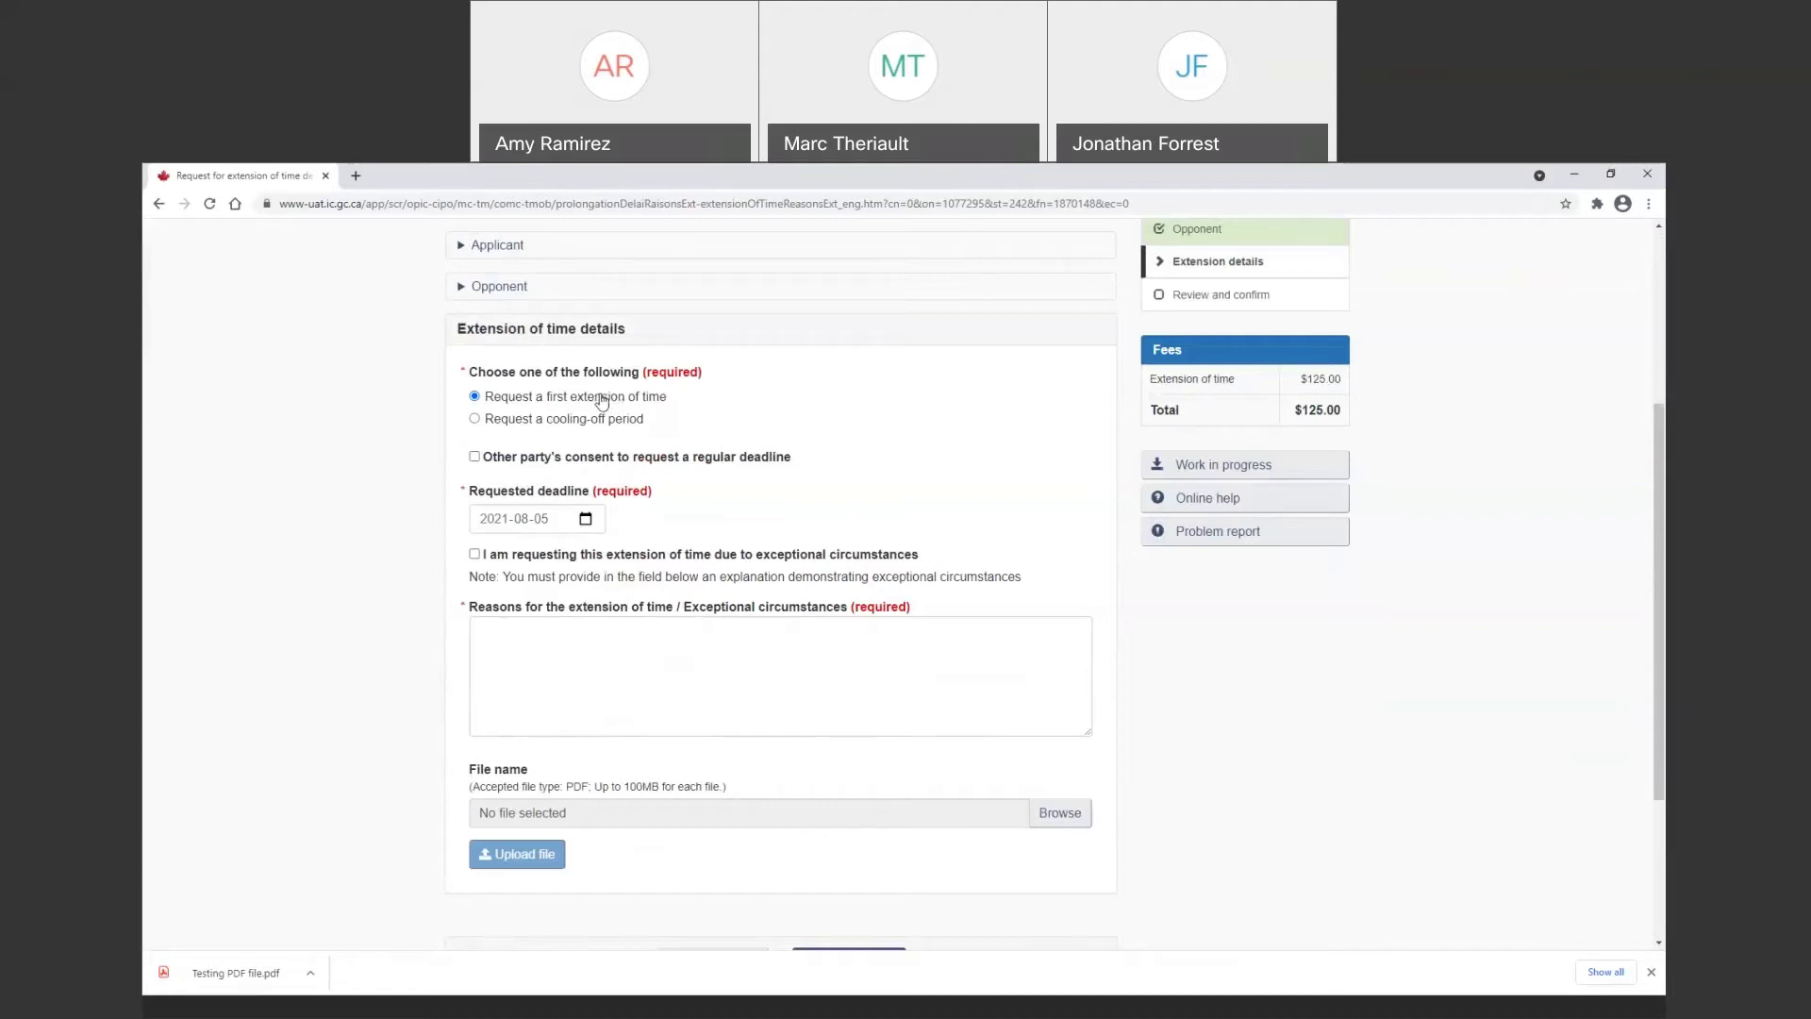
{"action": "left_click", "coordinate": [586, 519]}
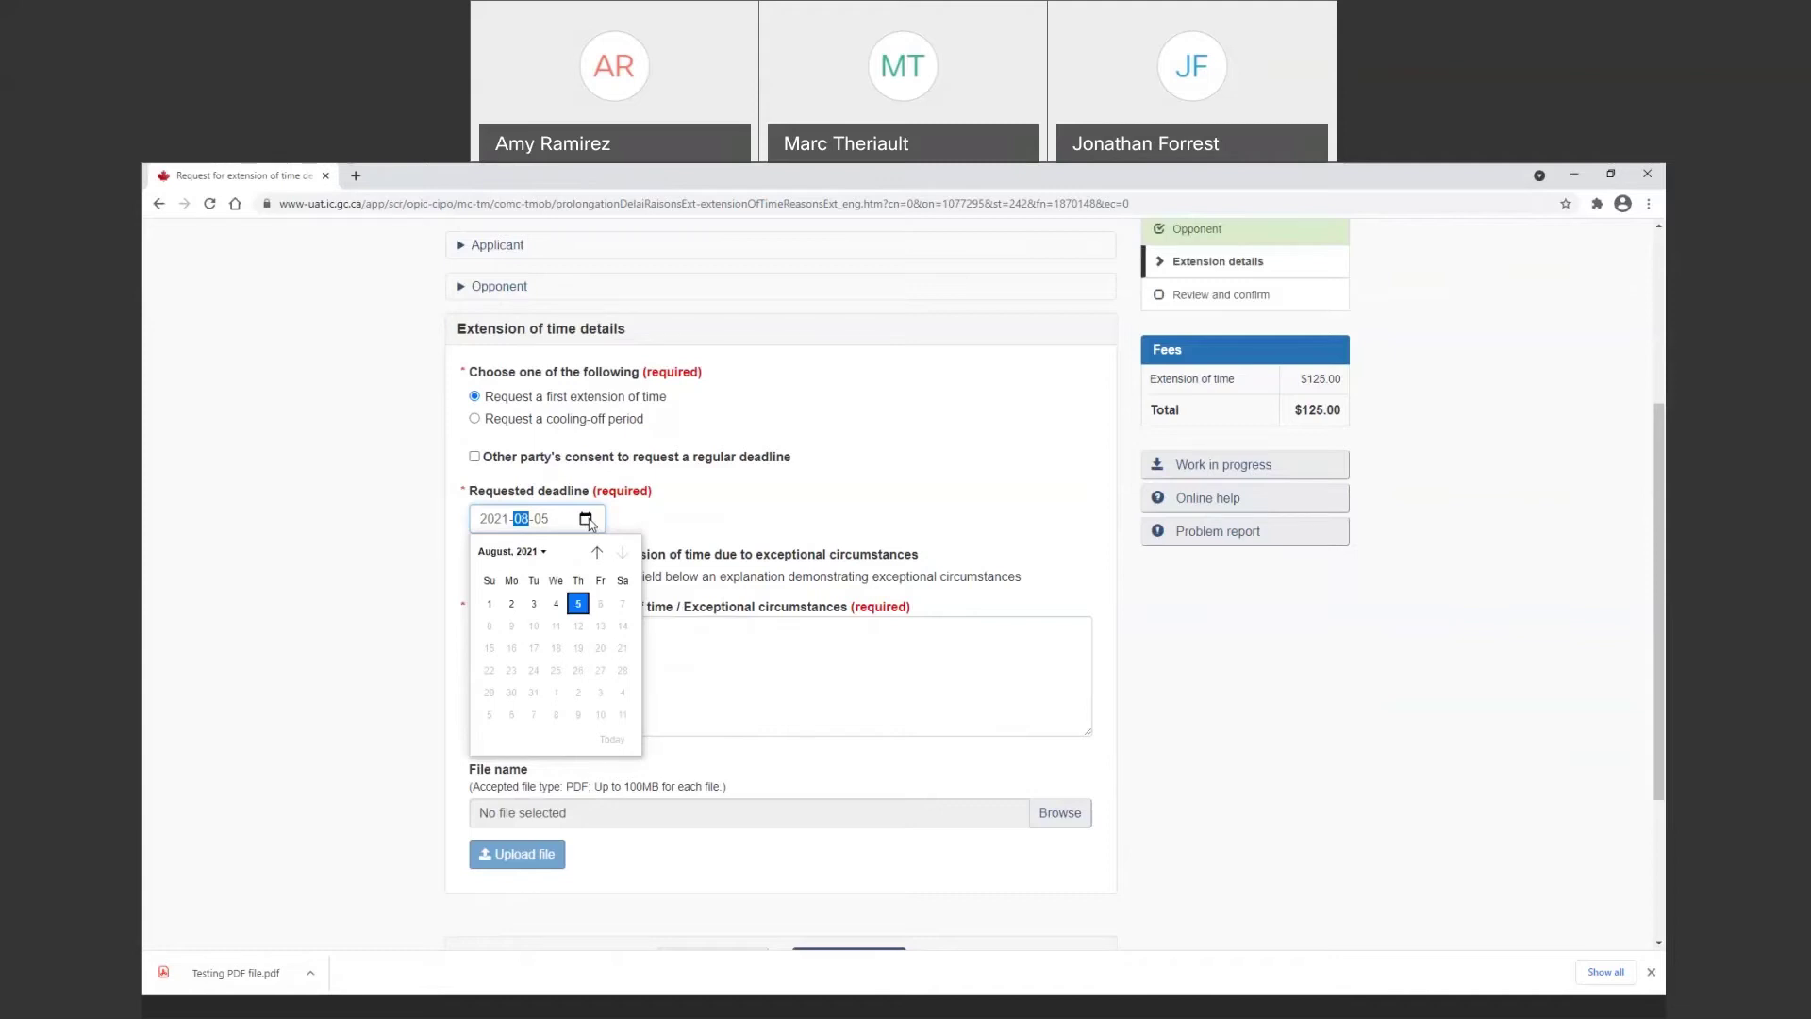
{"action": "left_click", "coordinate": [577, 605]}
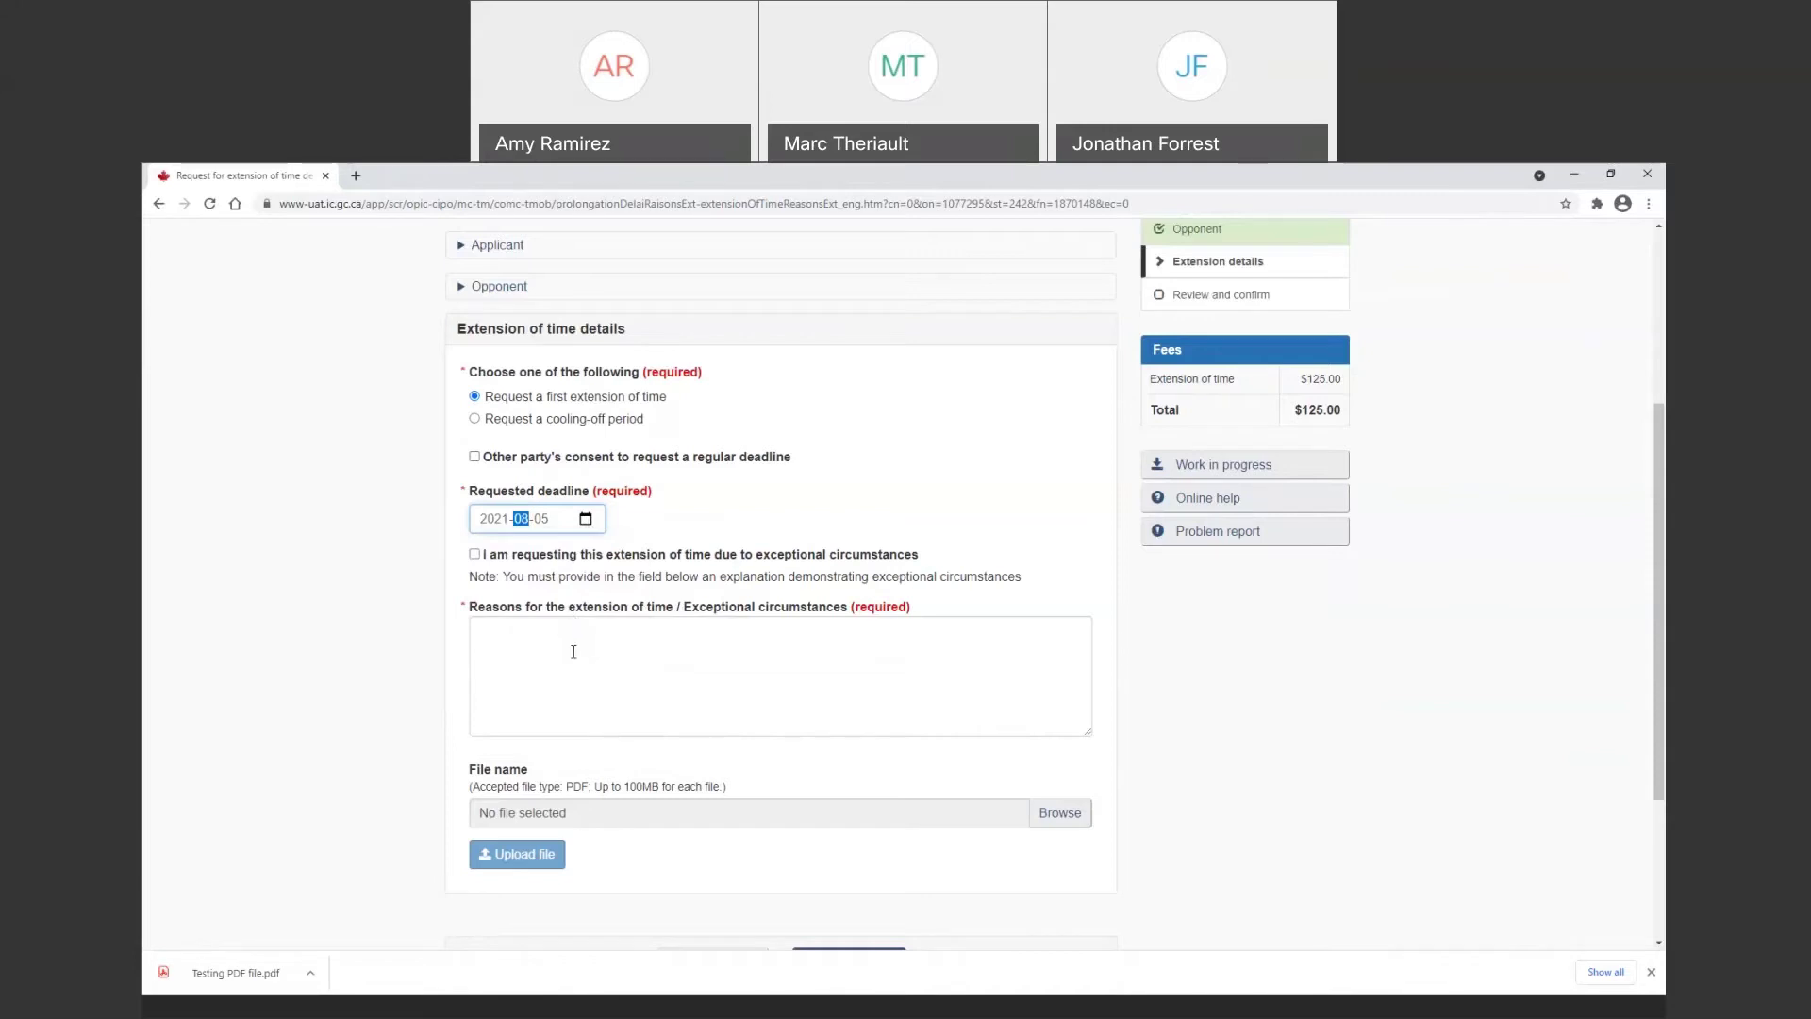
Enter "add more information here" as the reasons for the extension of time
{"action": "scroll", "coordinate": [574, 652], "scroll_direction": "down", "scroll_amount": 1}
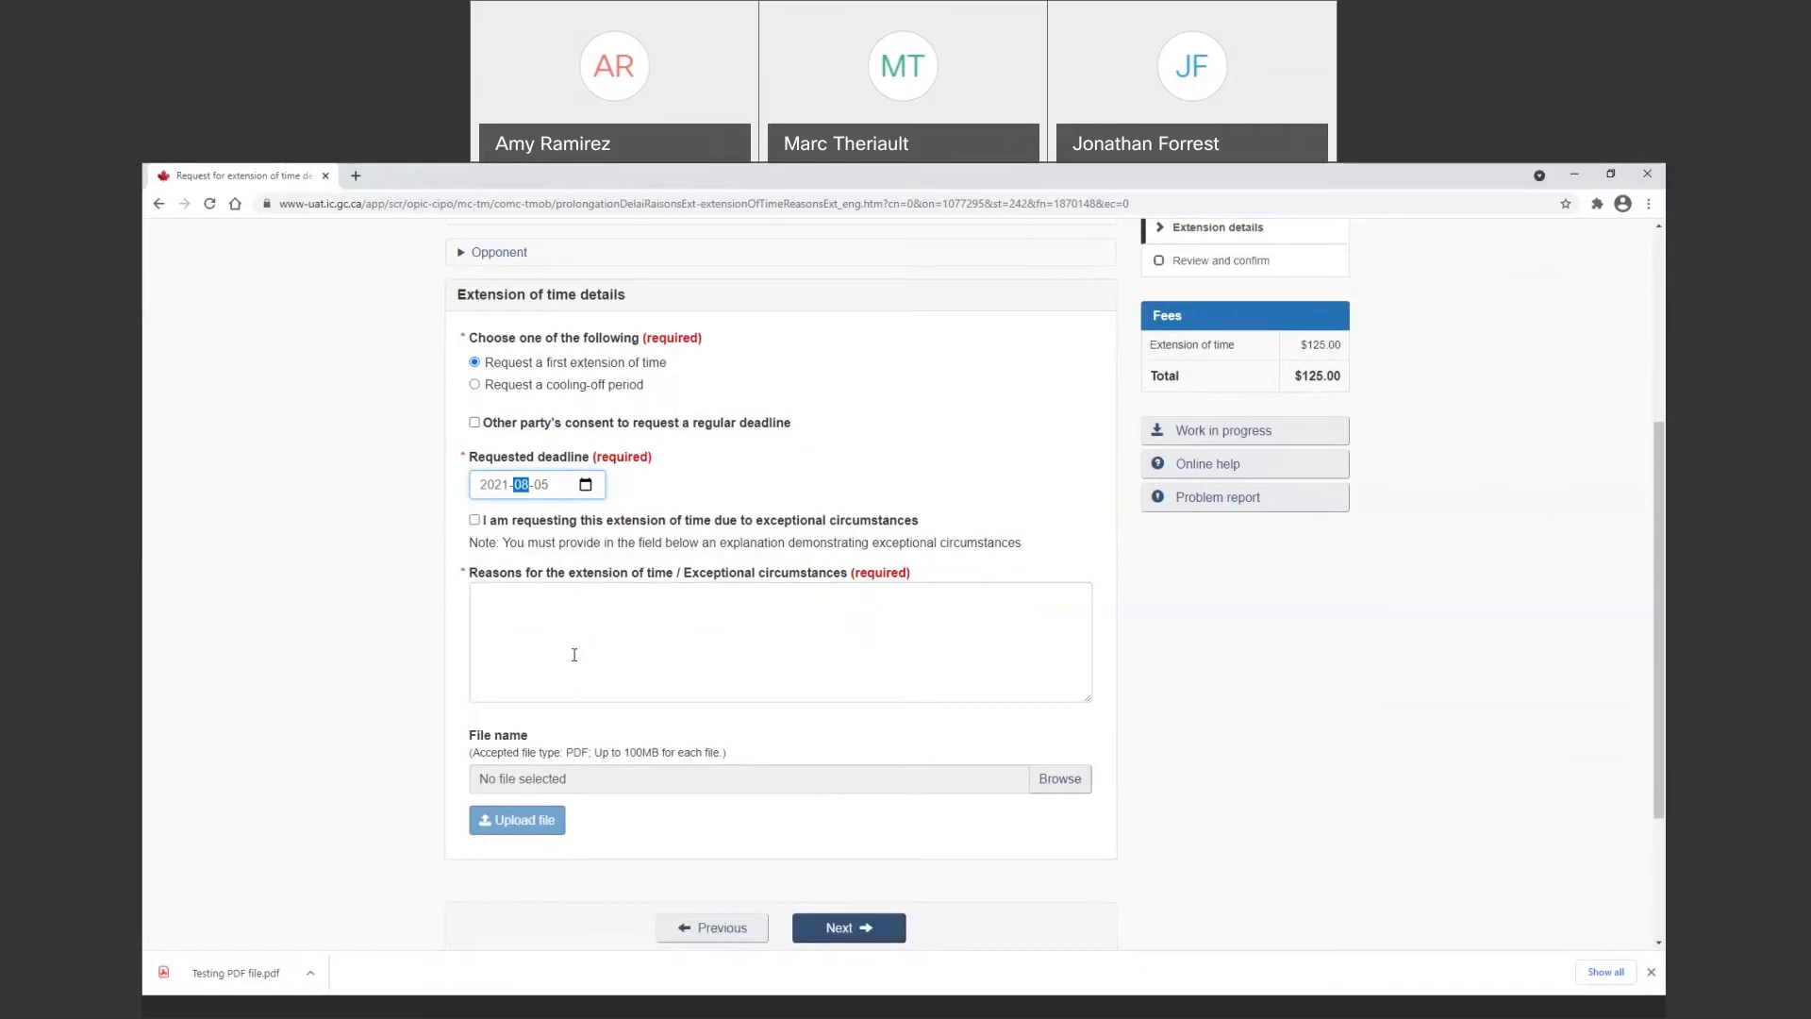
{"action": "scroll", "coordinate": [574, 654], "scroll_direction": "down", "scroll_amount": 3}
{"action": "left_click", "coordinate": [590, 439]}
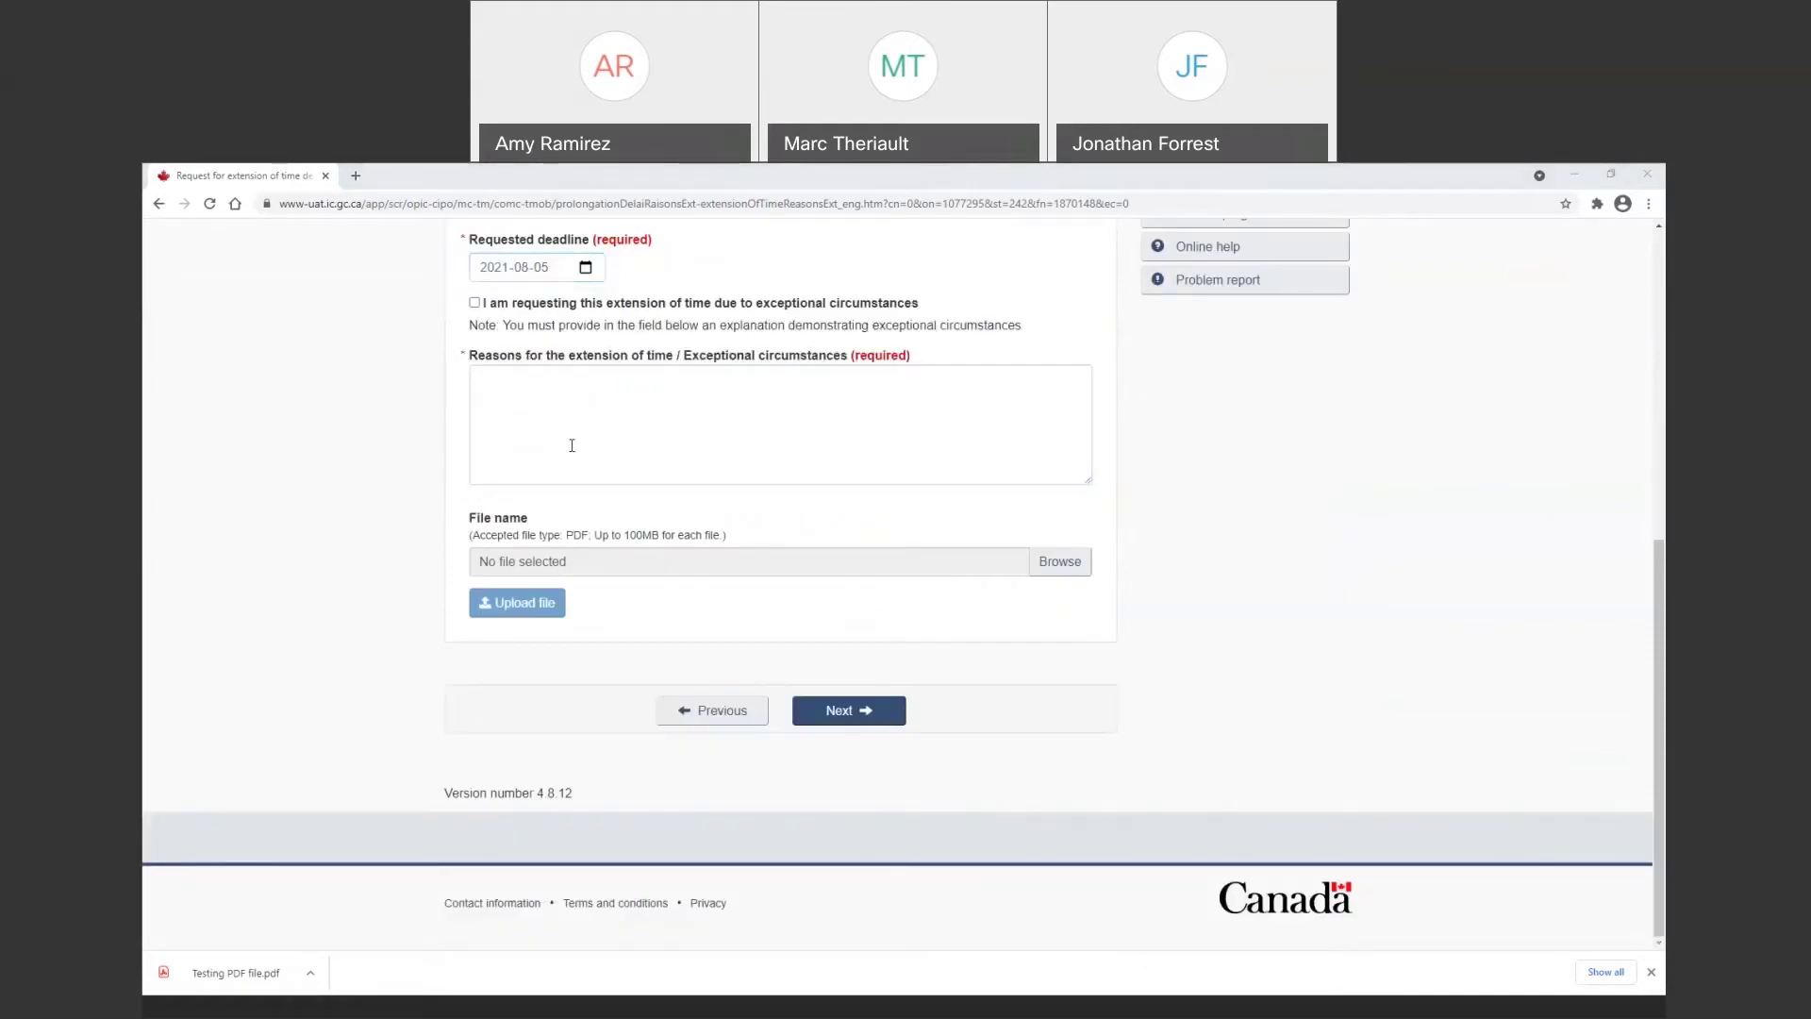
{"action": "left_click", "coordinate": [580, 429]}
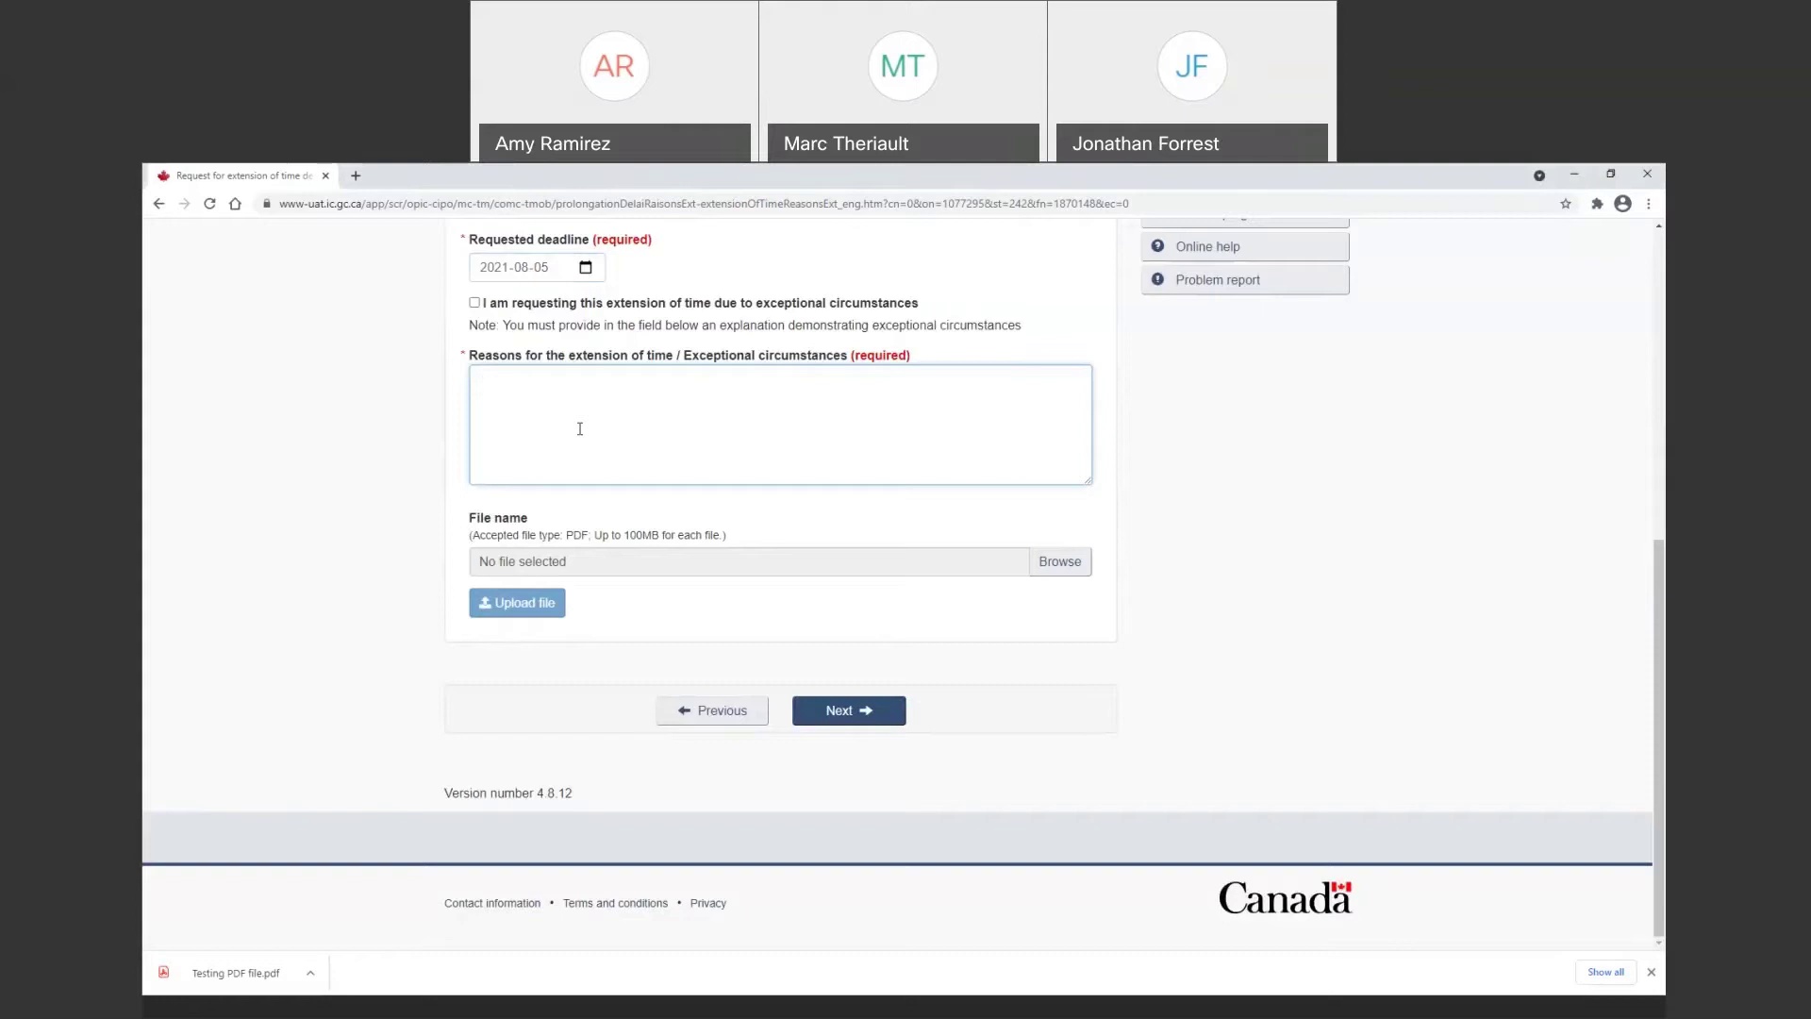
{"action": "type", "text": "add more information here"}
{"action": "scroll", "coordinate": [862, 716], "scroll_direction": "up", "scroll_amount": 1}
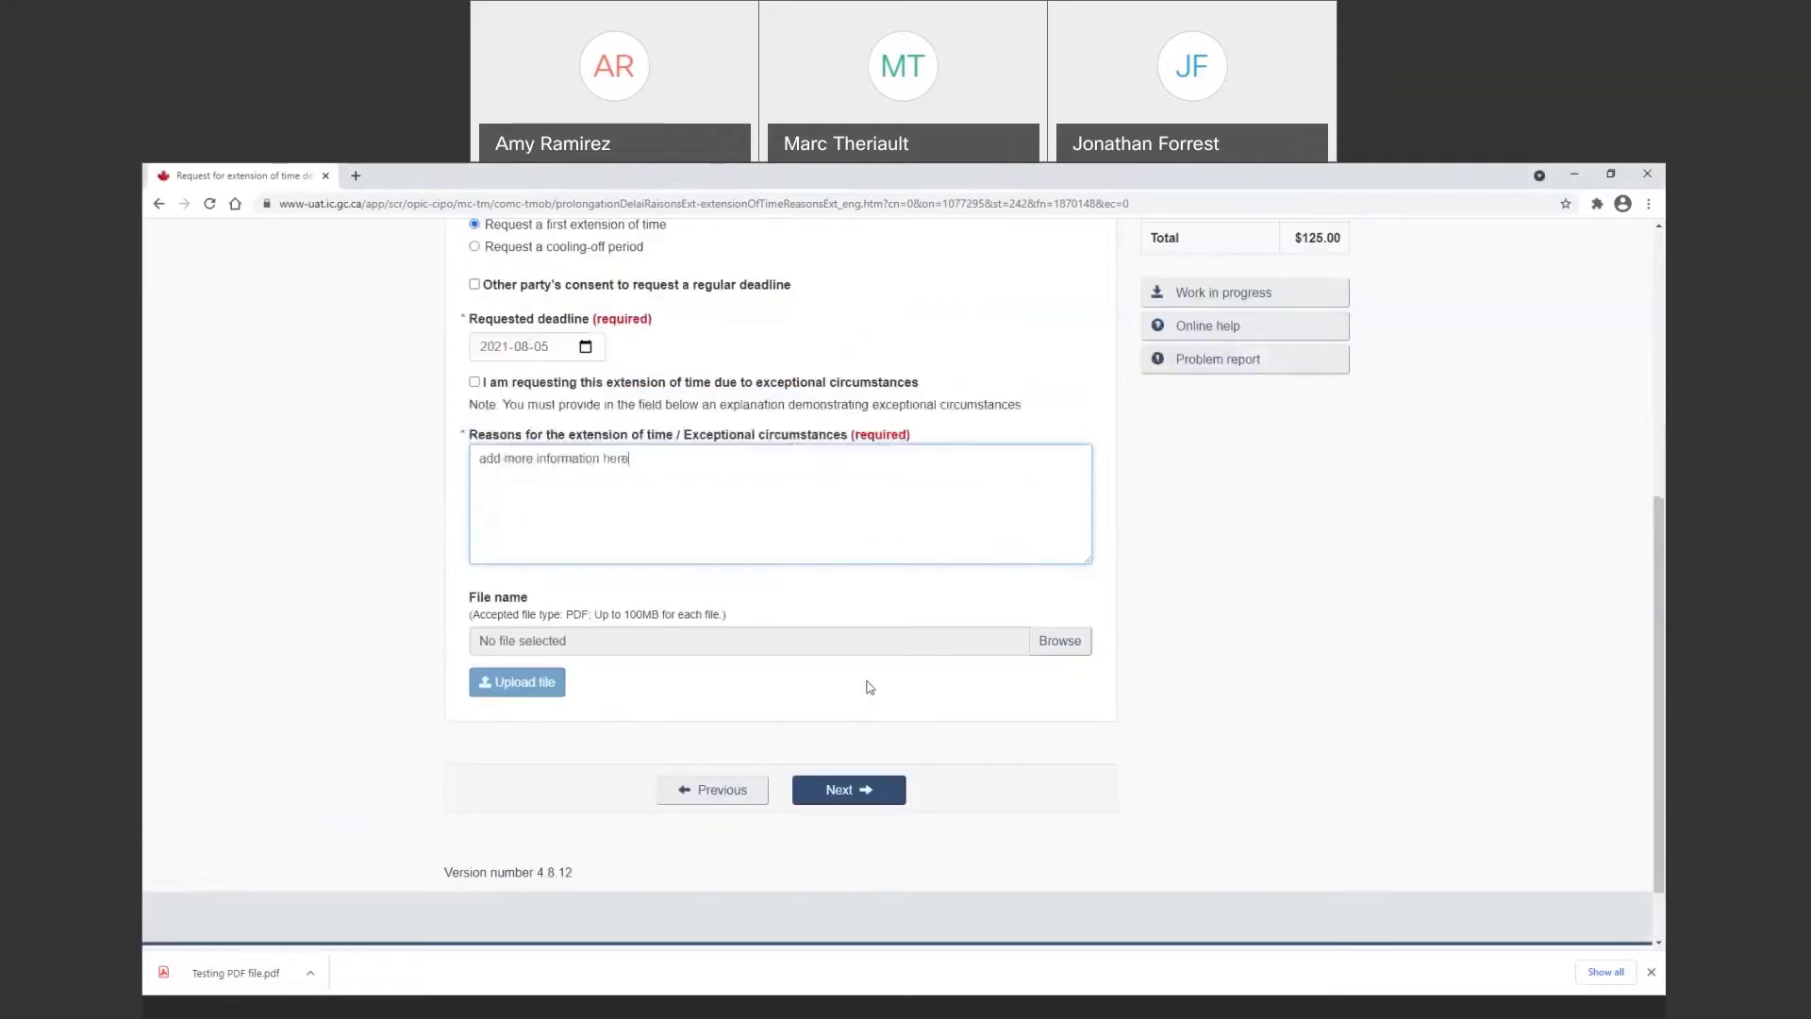
Continue to the review page, check the agent, opponent and extension details, and confirm the request into the cart
{"action": "left_click", "coordinate": [843, 800]}
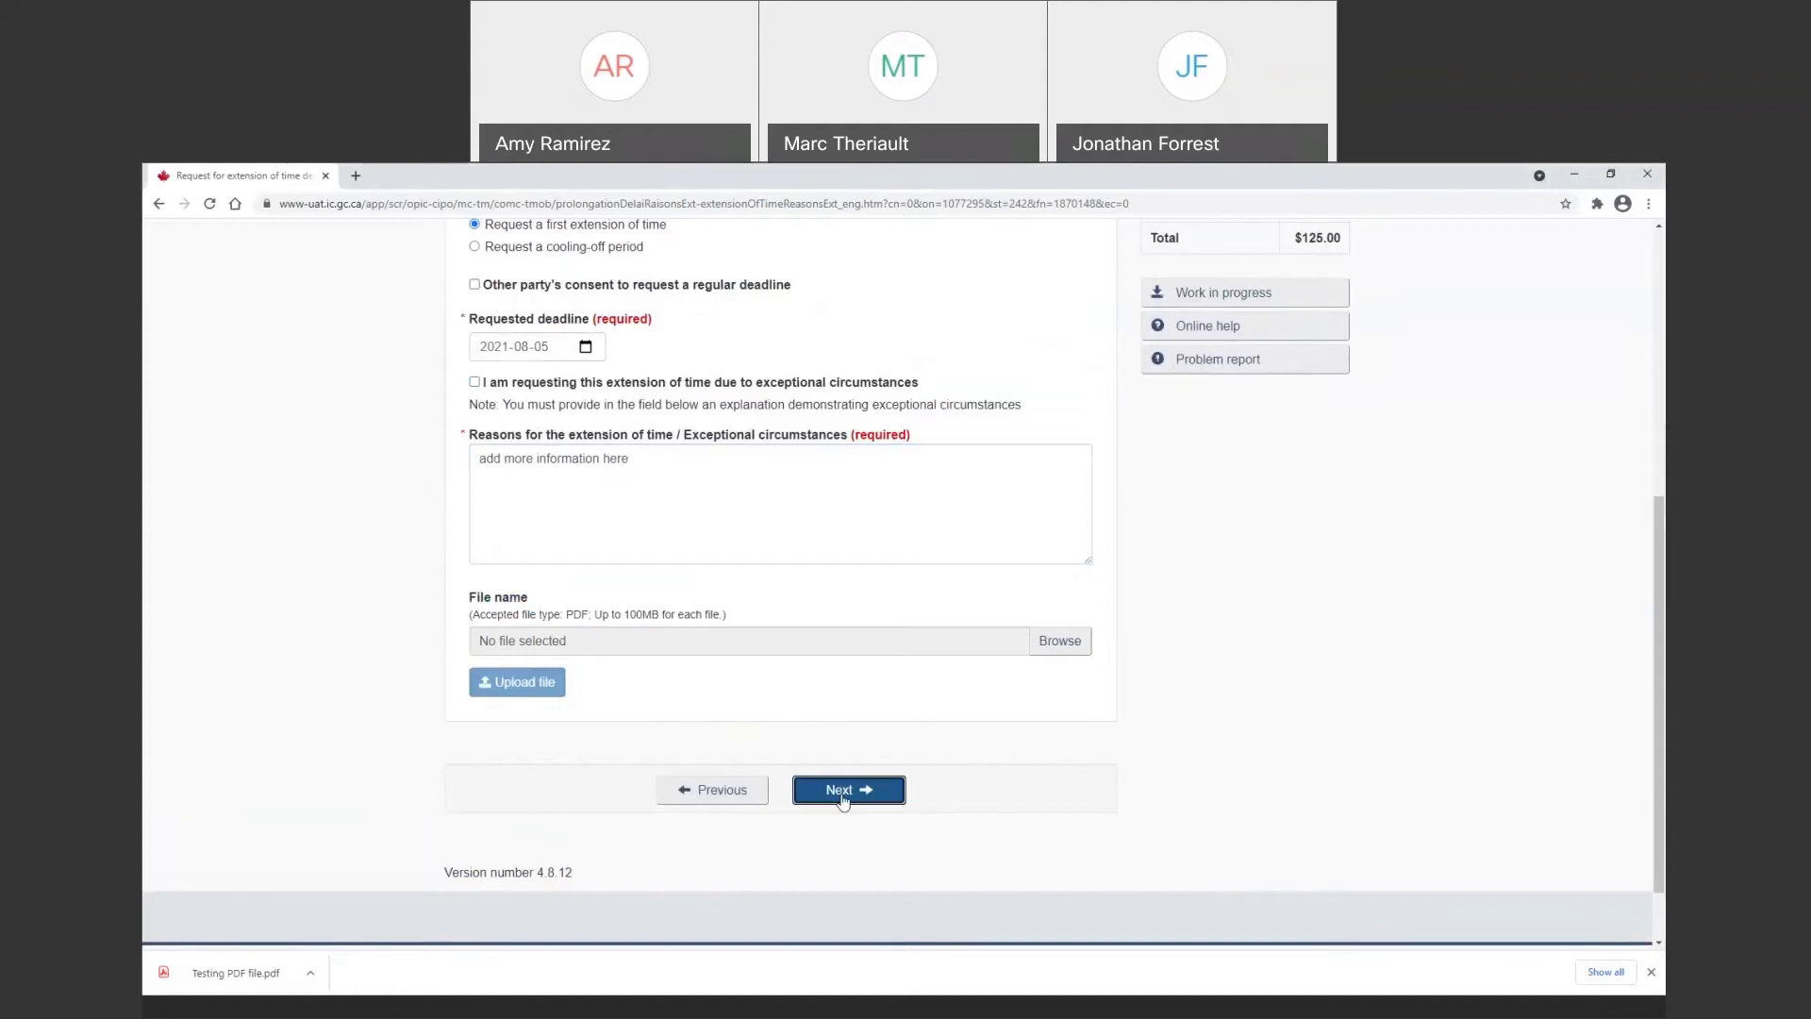
{"action": "scroll", "coordinate": [849, 800], "scroll_direction": "down", "scroll_amount": 2}
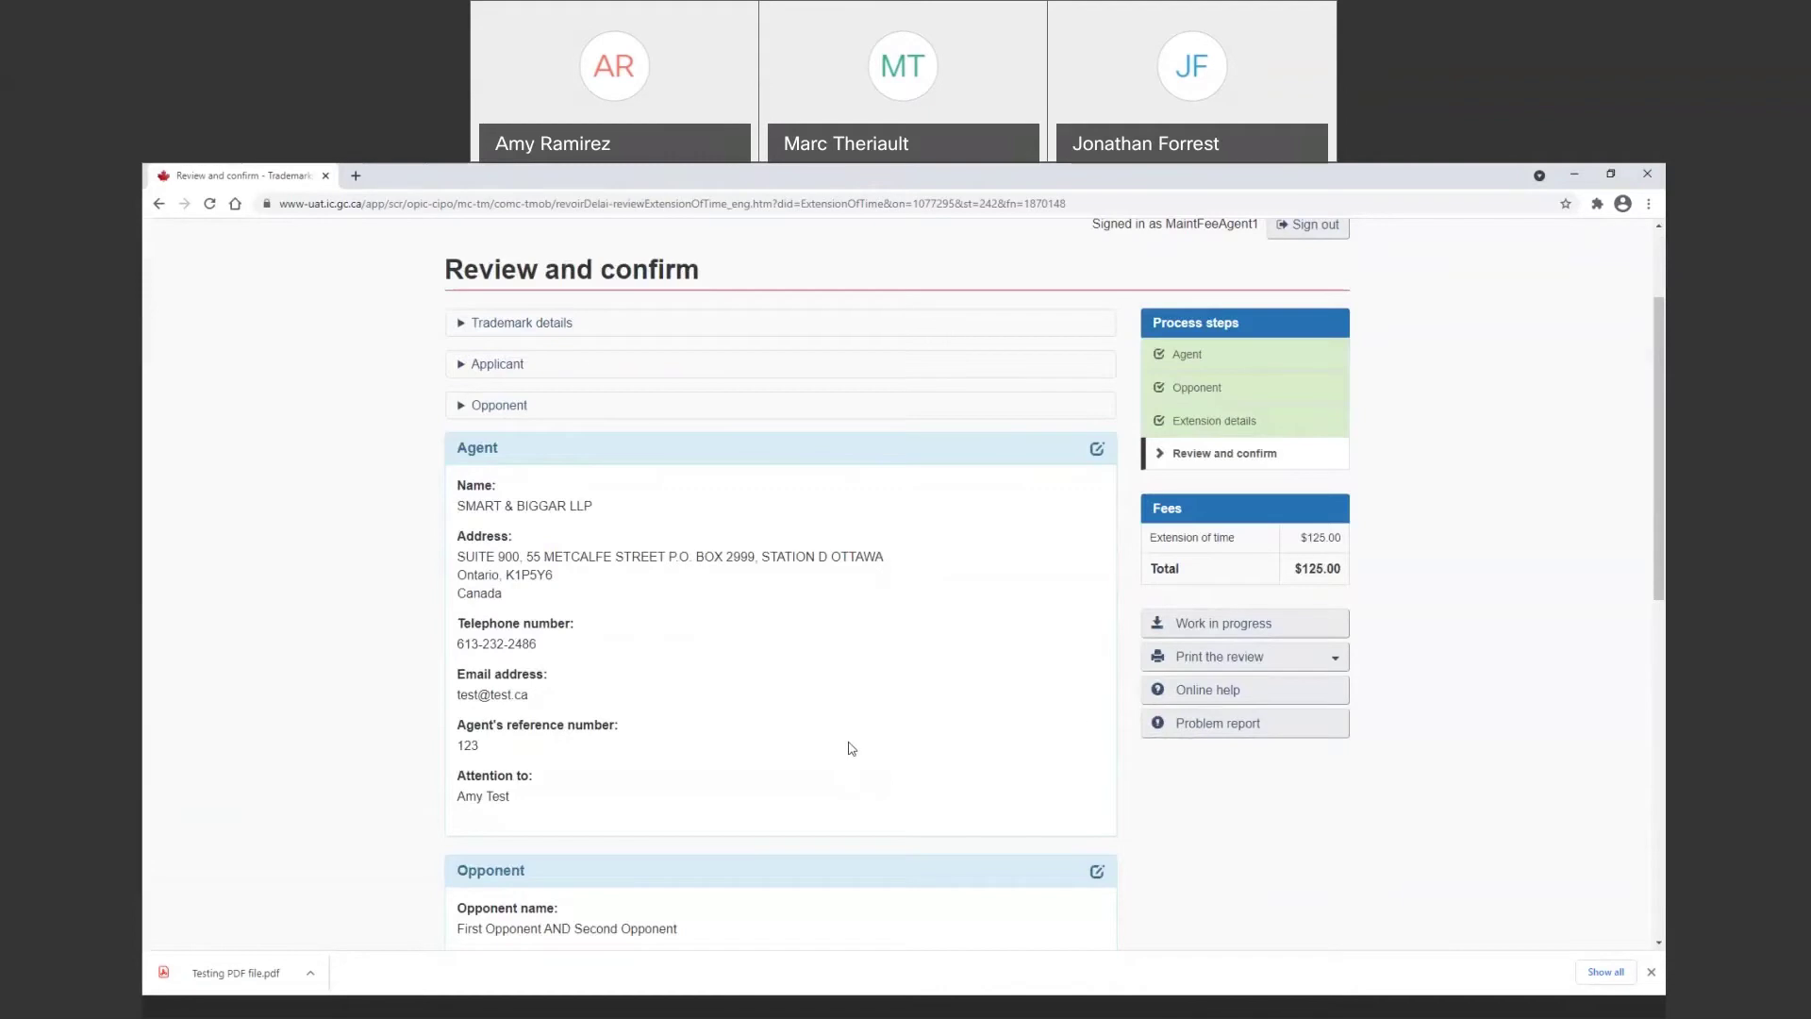
{"action": "scroll", "coordinate": [755, 708], "scroll_direction": "down", "scroll_amount": 4}
{"action": "scroll", "coordinate": [754, 712], "scroll_direction": "down", "scroll_amount": 1}
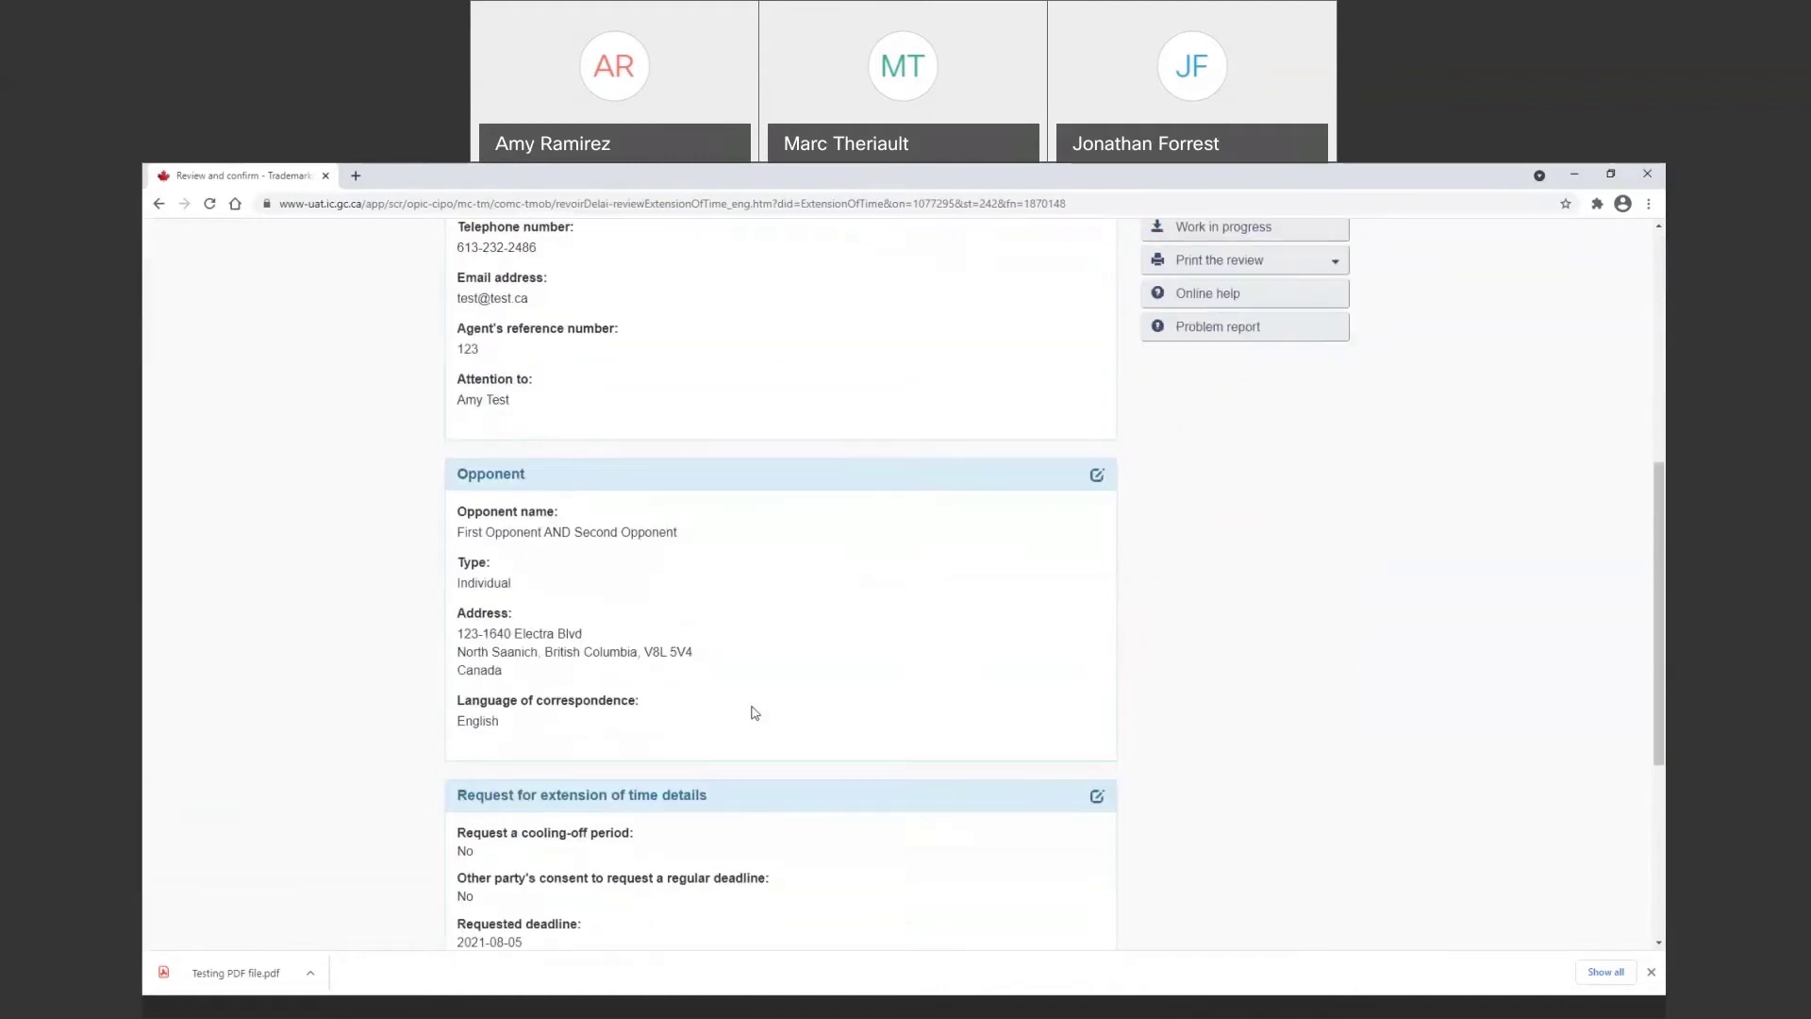
{"action": "scroll", "coordinate": [755, 712], "scroll_direction": "down", "scroll_amount": 3}
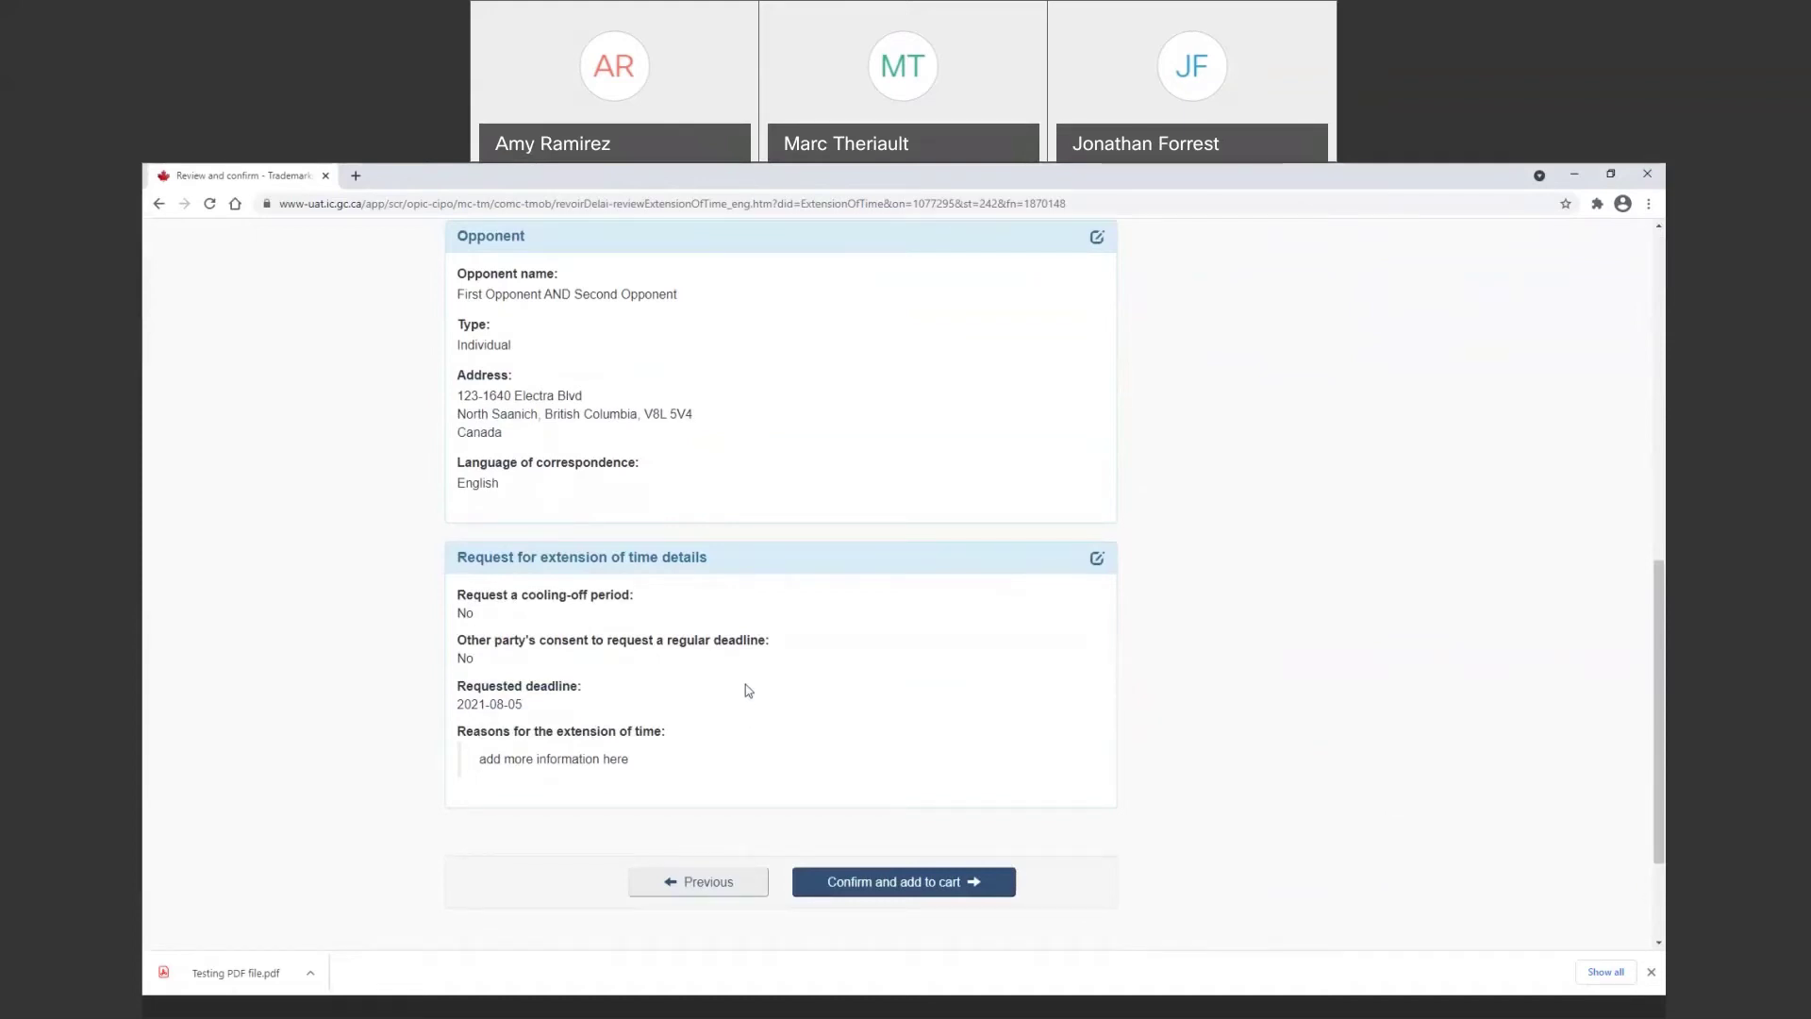
{"action": "left_click", "coordinate": [916, 894]}
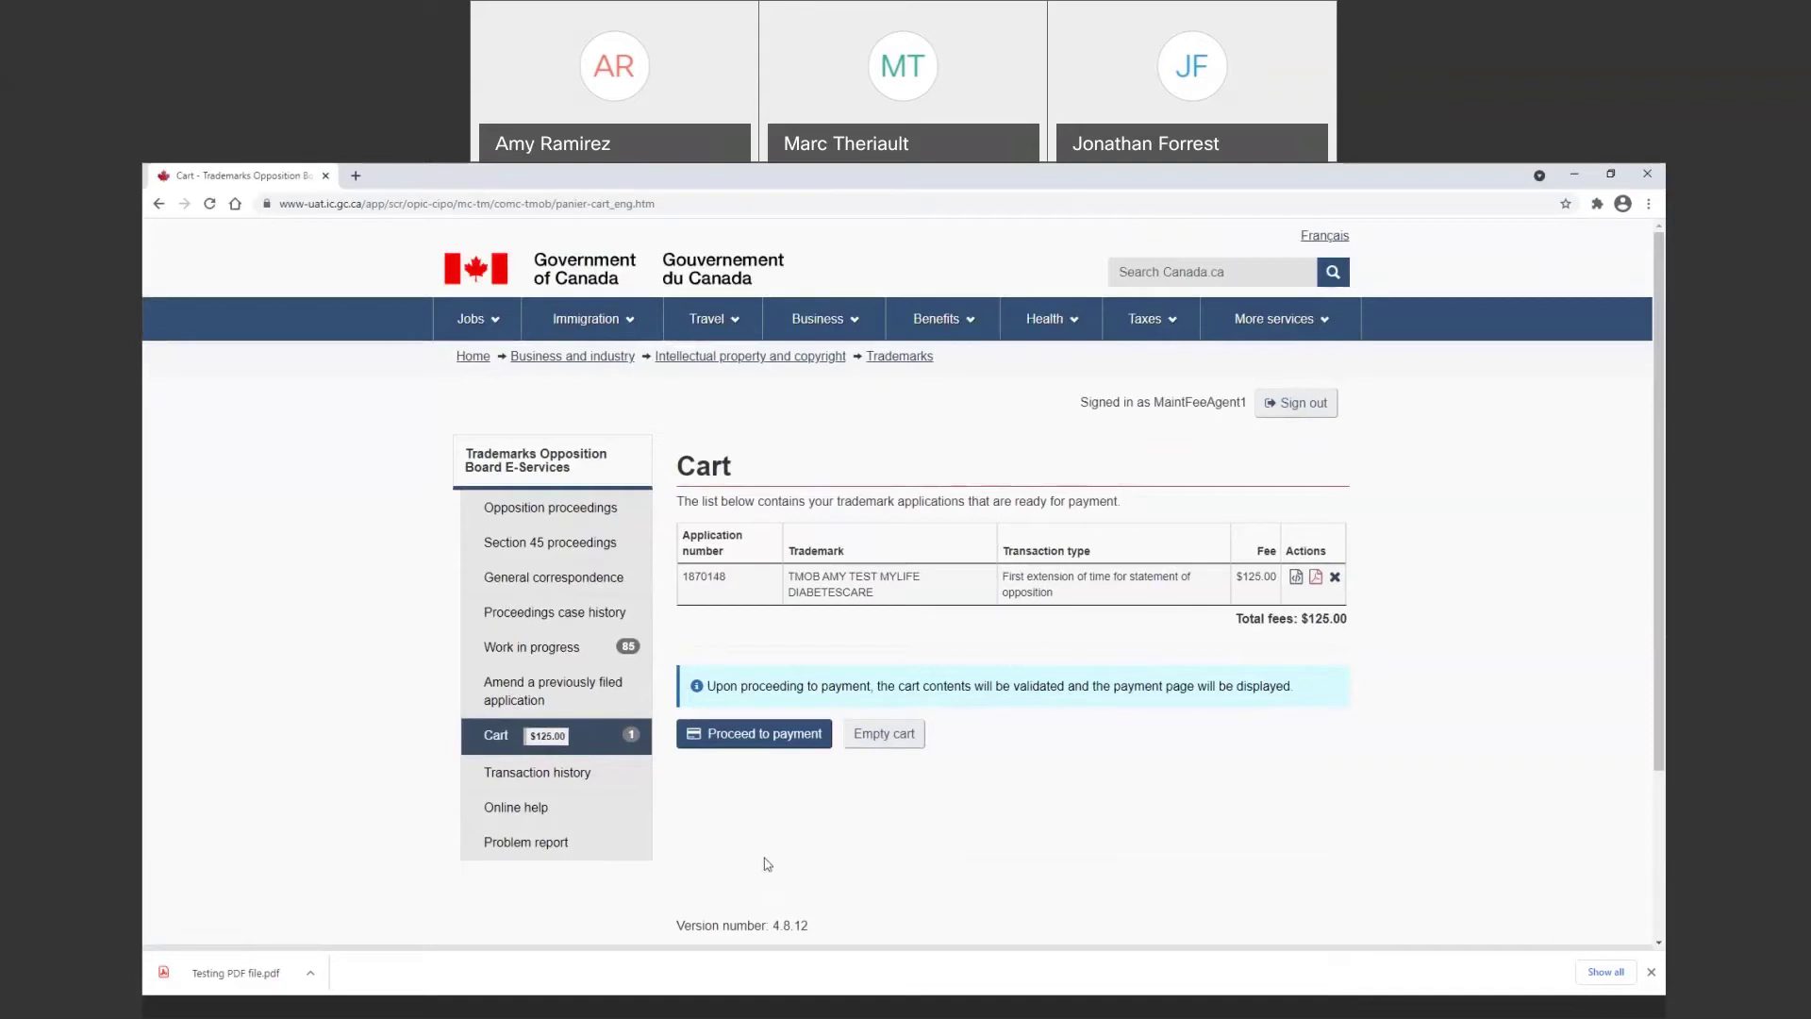
Search the opposition proceedings for application number 1798700, select the matching trademark and continue to its details
{"action": "left_click", "coordinate": [583, 511]}
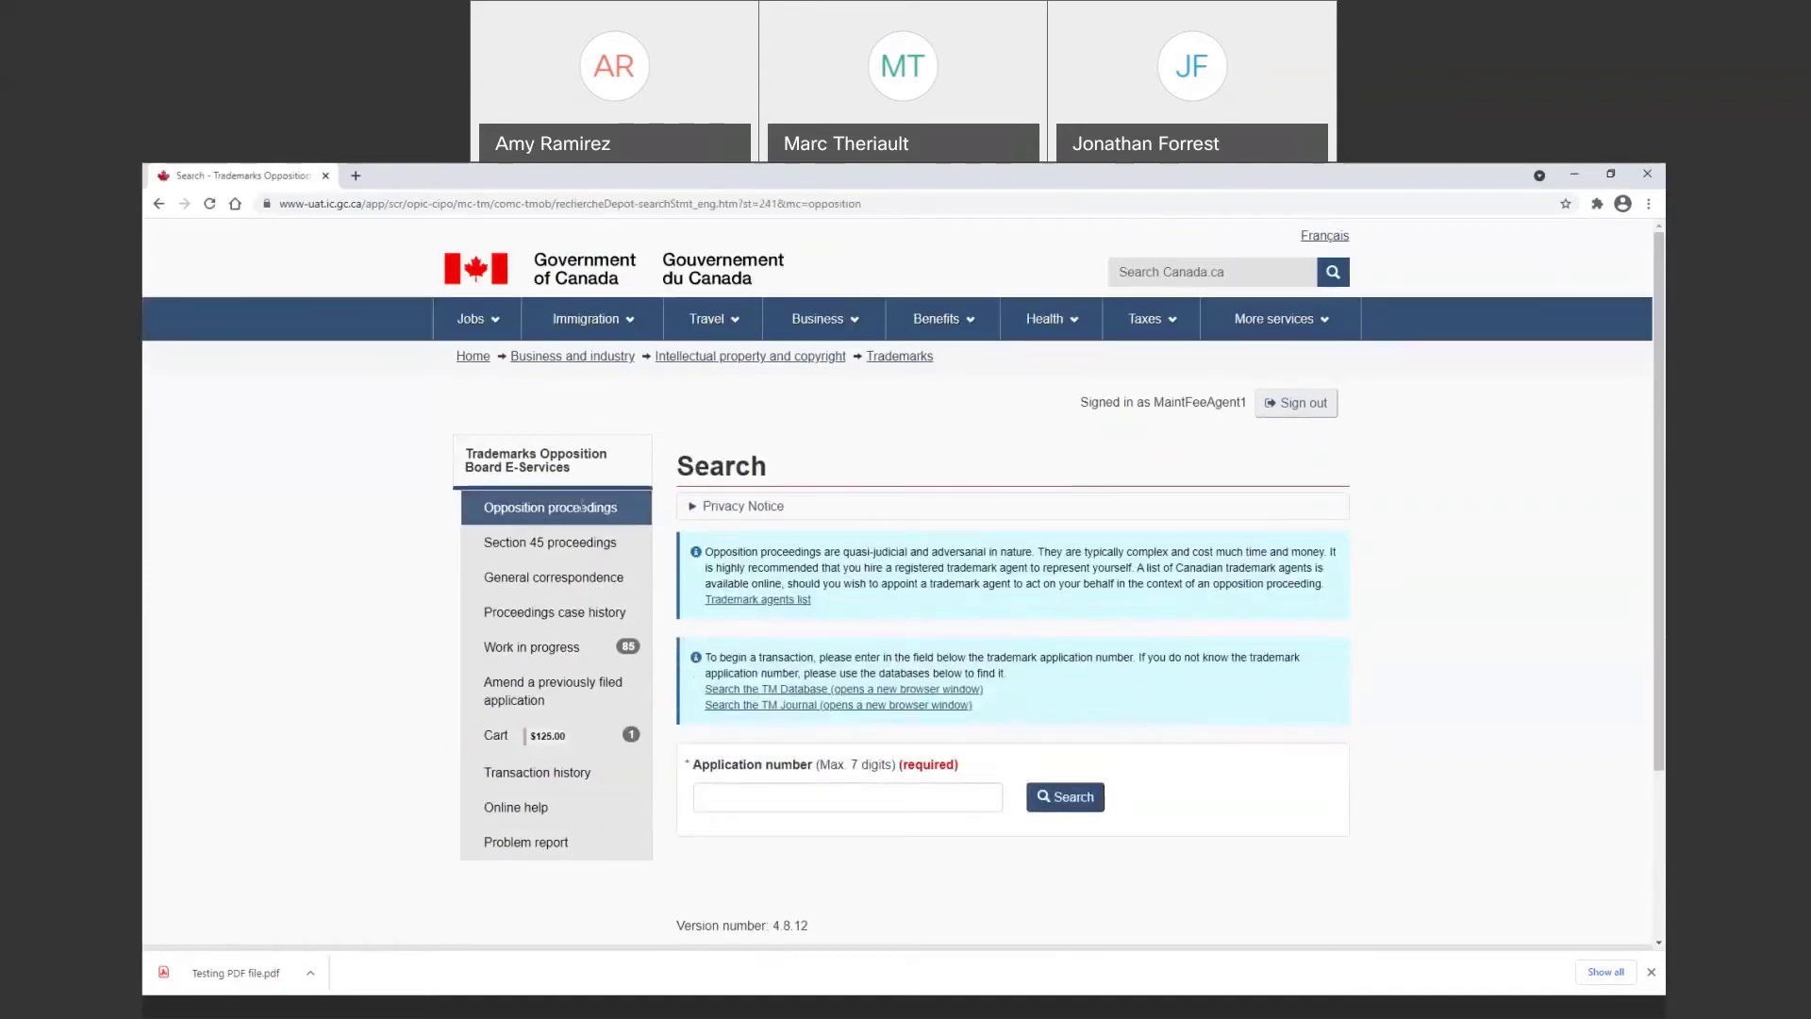
{"action": "scroll", "coordinate": [863, 645], "scroll_direction": "down", "scroll_amount": 2}
{"action": "scroll", "coordinate": [895, 691], "scroll_direction": "up", "scroll_amount": 1}
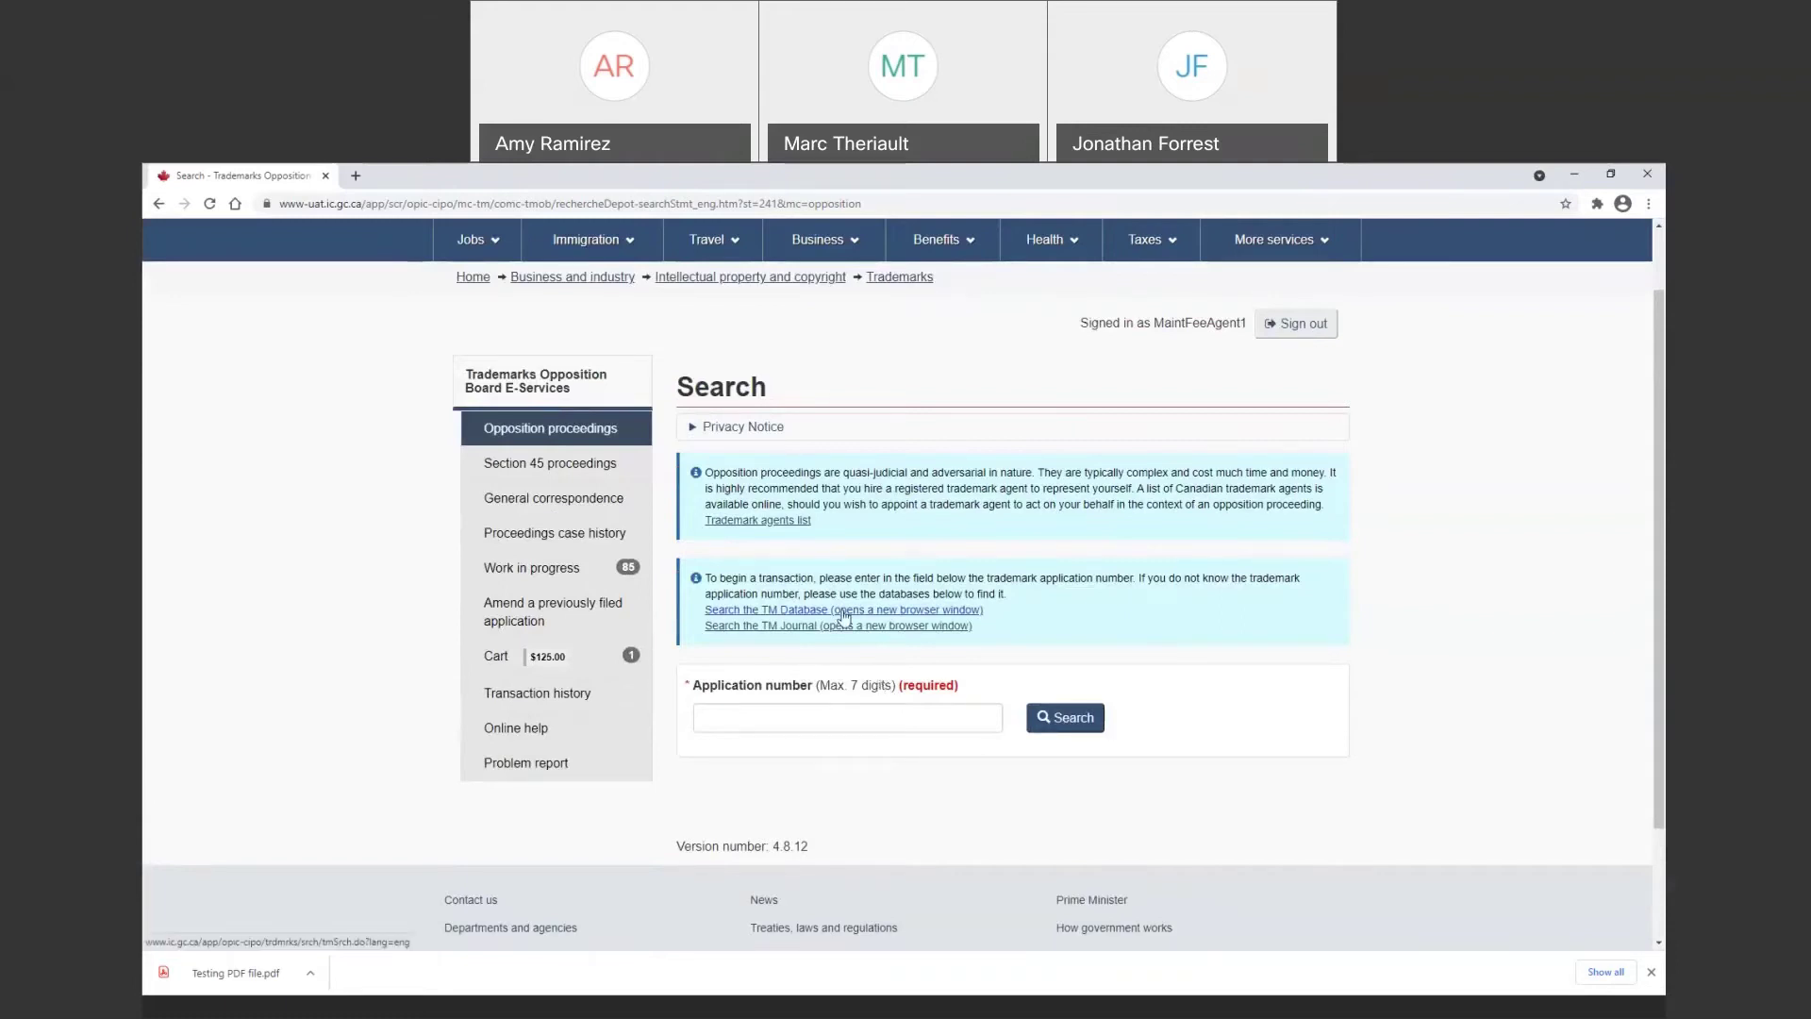
{"action": "left_click", "coordinate": [803, 720]}
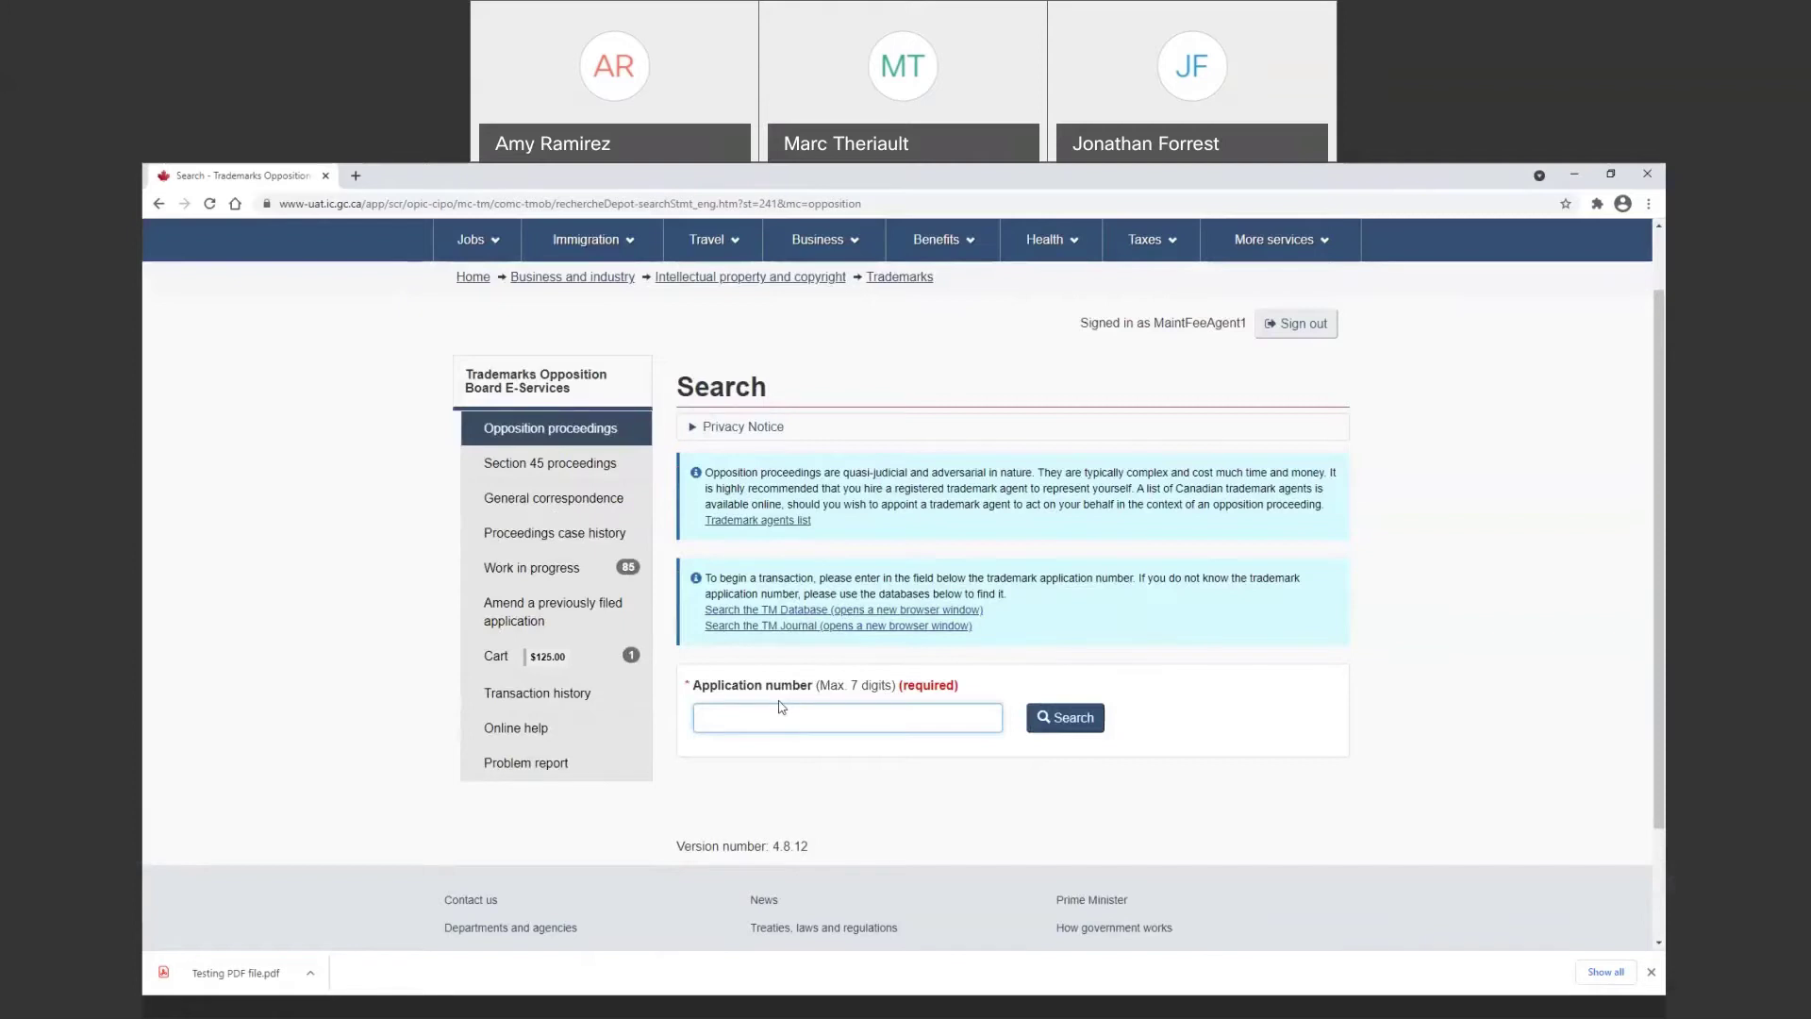
{"action": "type", "text": "1798700"}
{"action": "left_click", "coordinate": [1070, 720]}
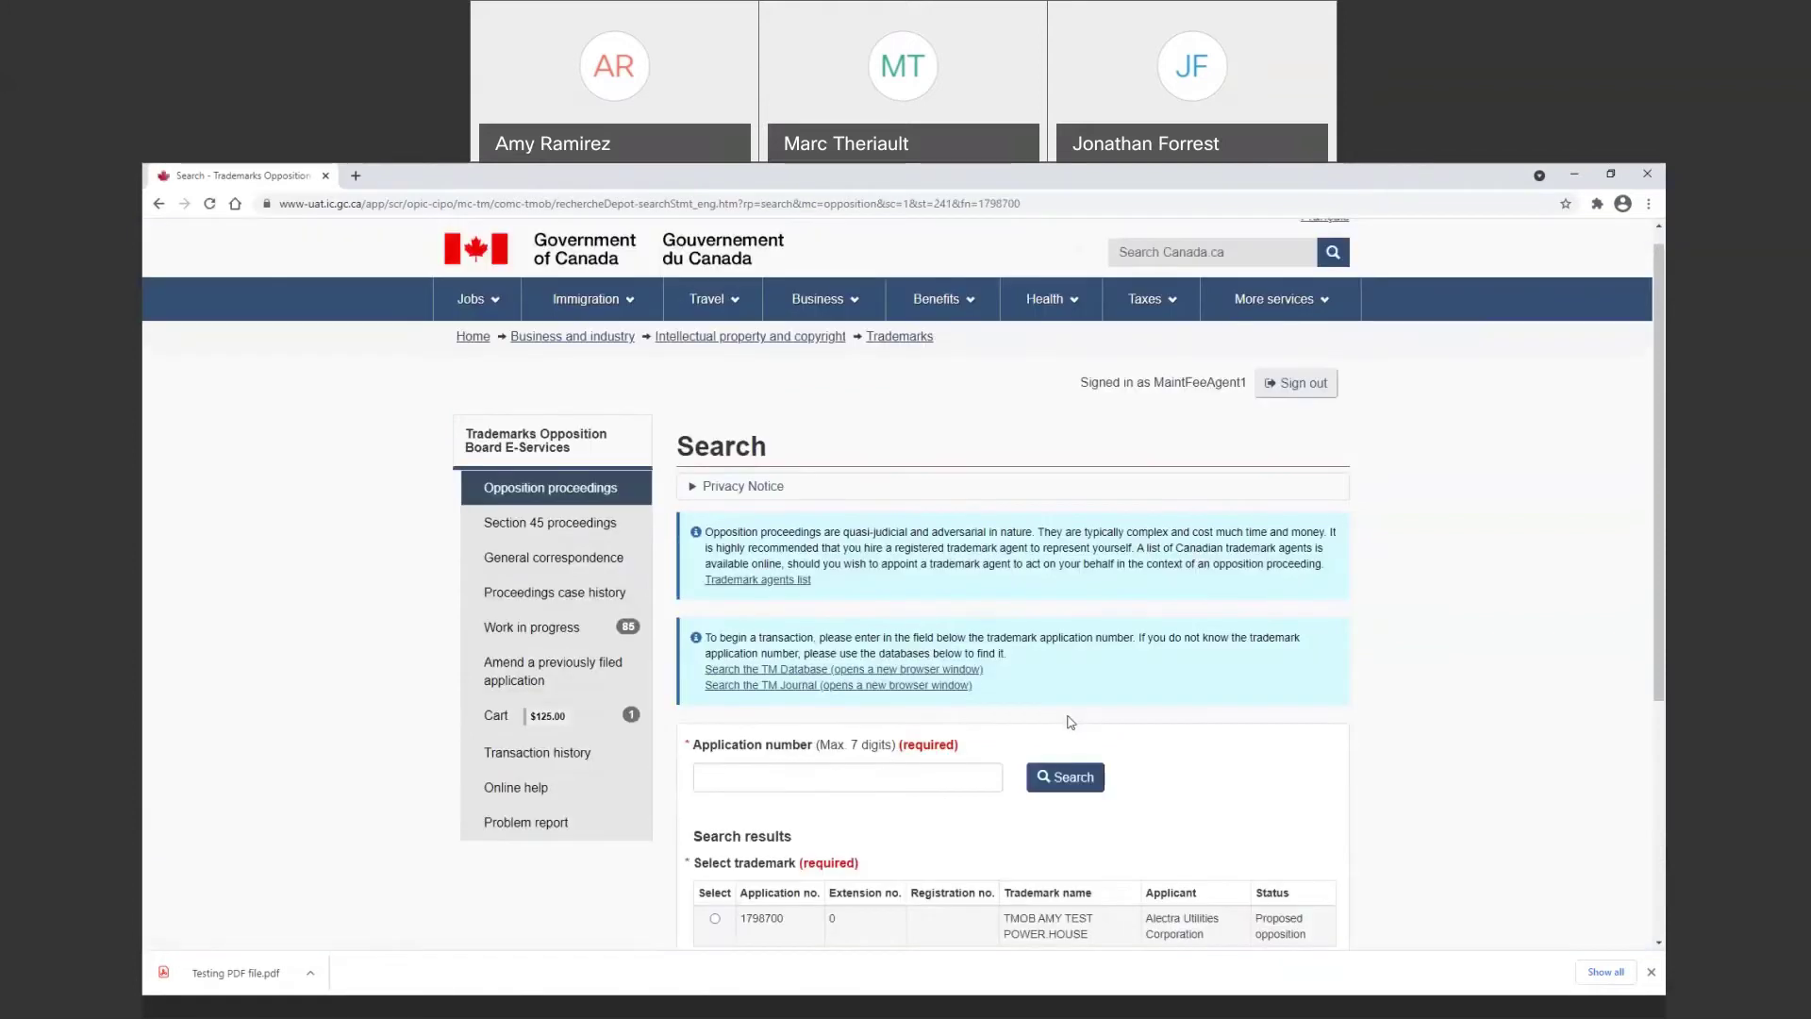
{"action": "scroll", "coordinate": [1071, 721], "scroll_direction": "down", "scroll_amount": 2}
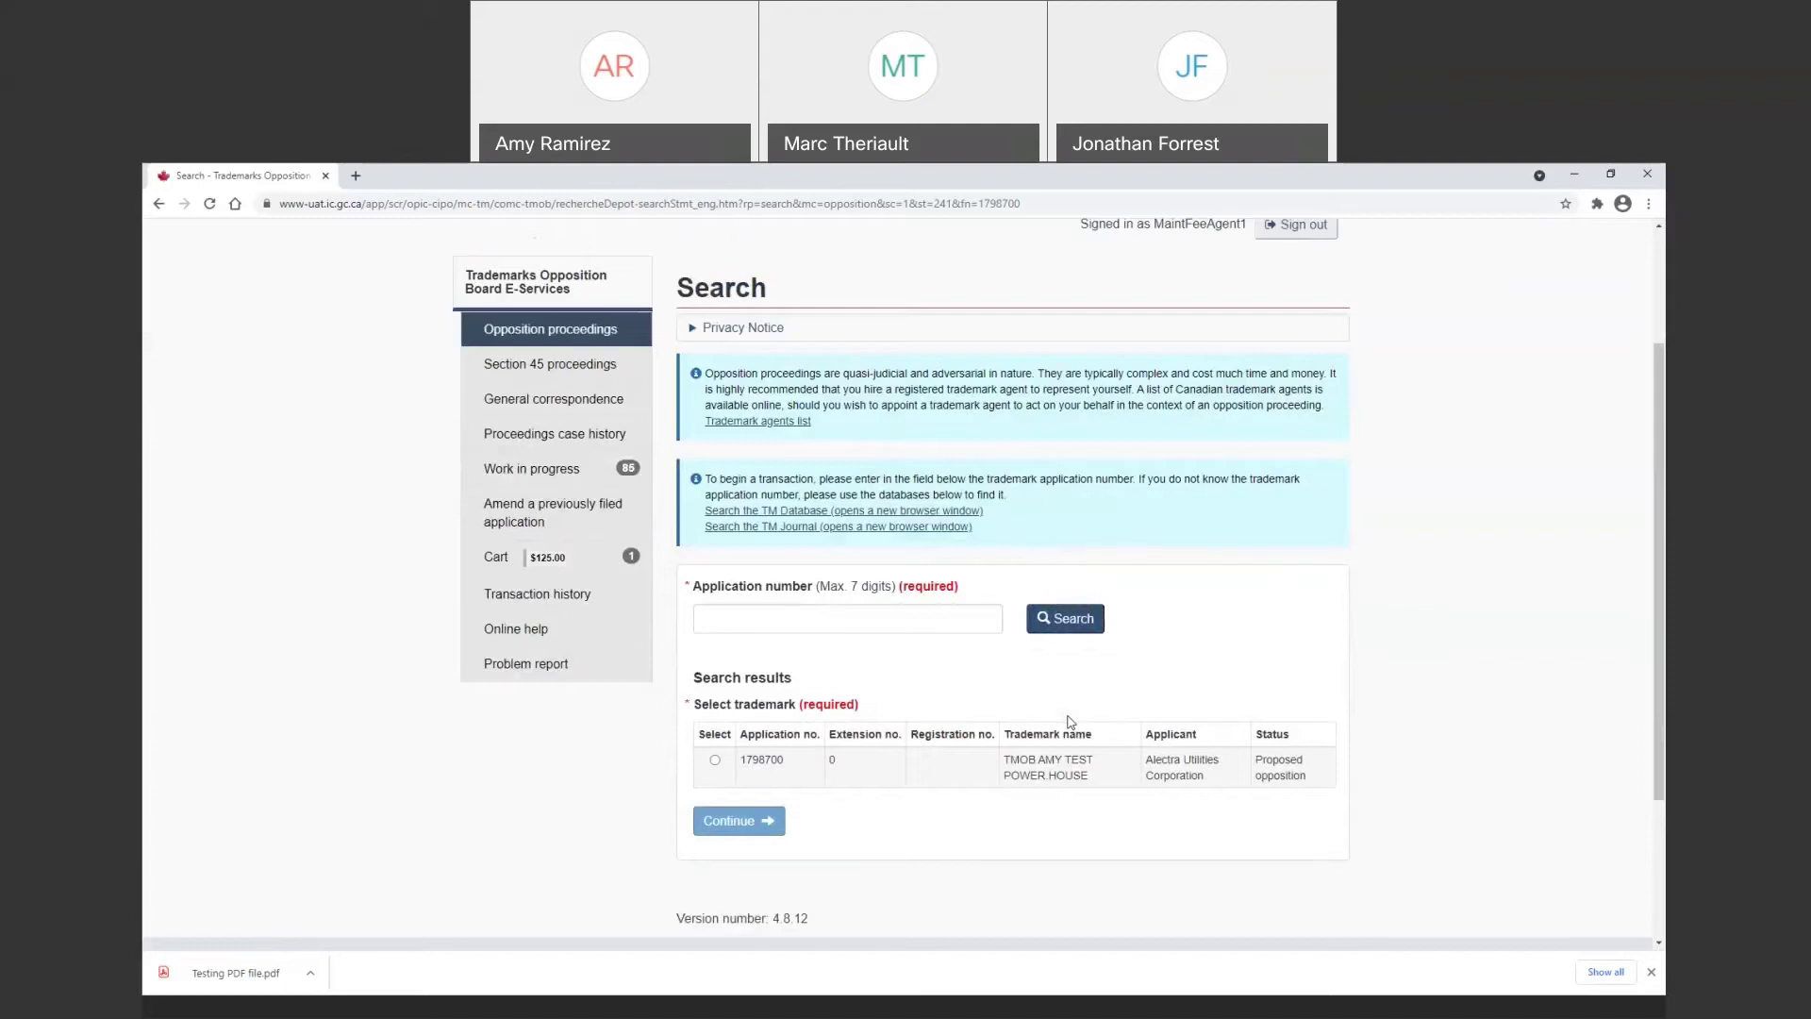
{"action": "left_click", "coordinate": [715, 760]}
{"action": "left_click", "coordinate": [740, 831]}
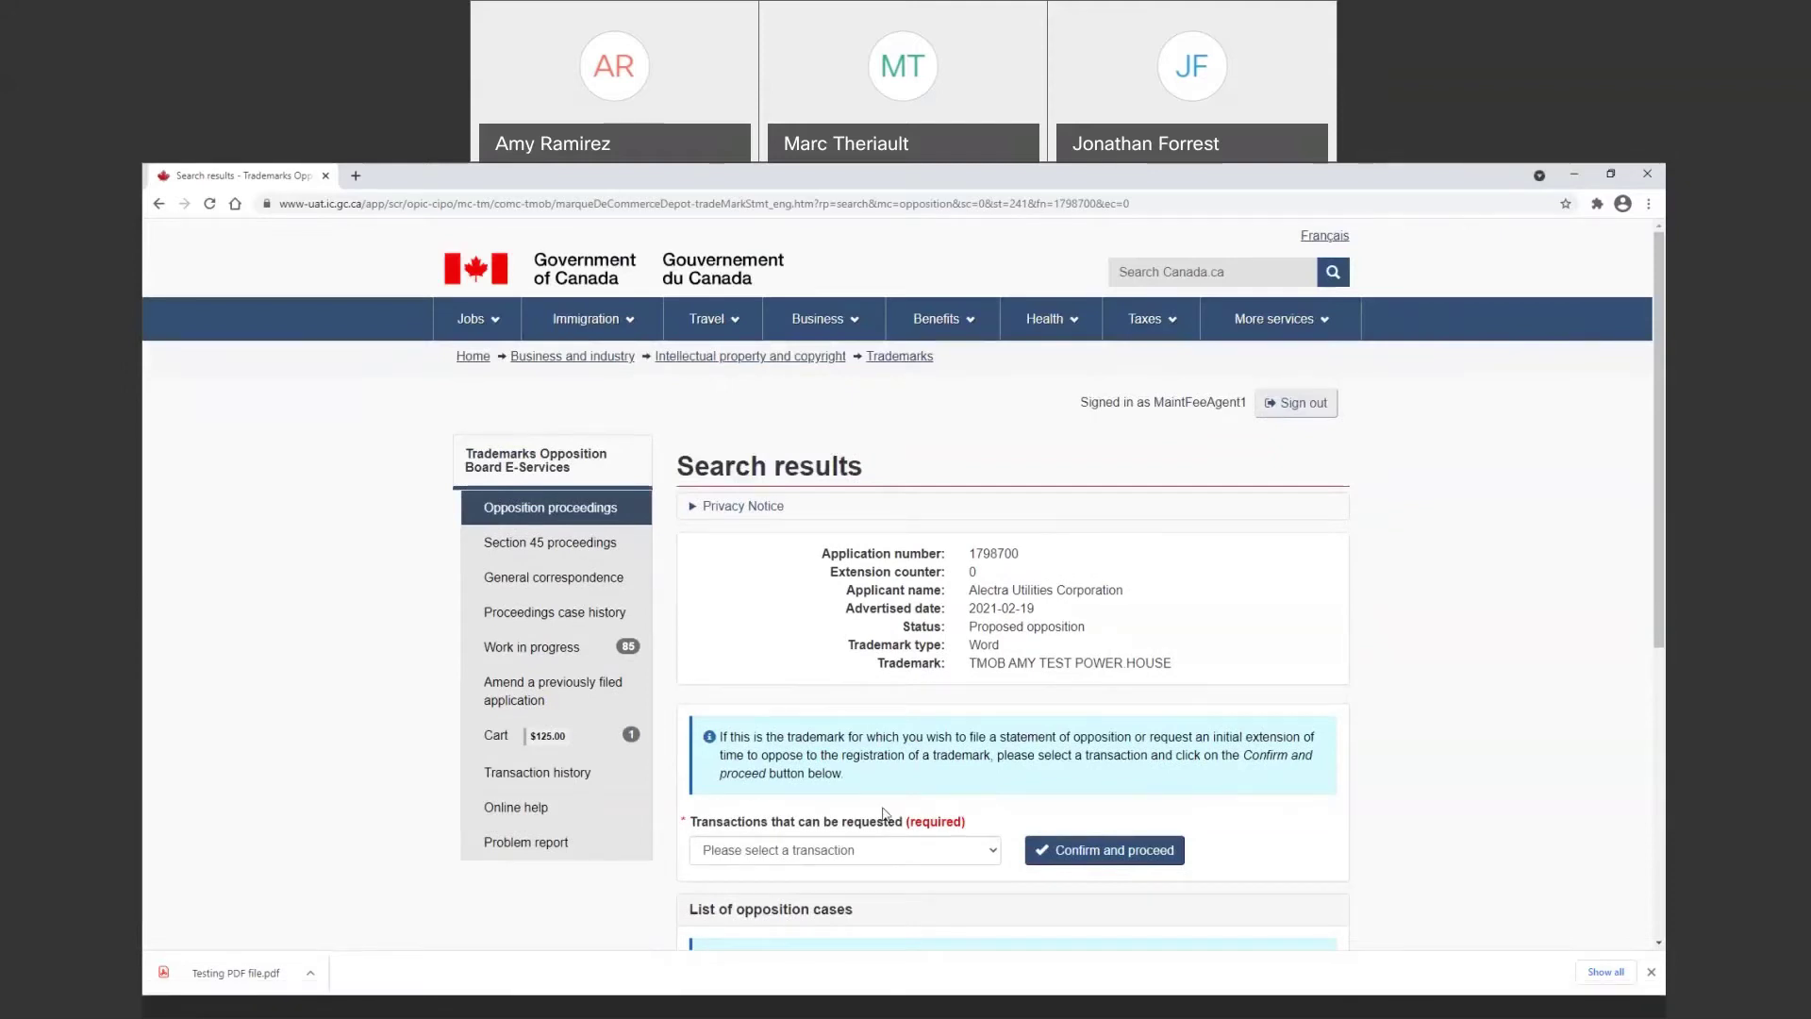
Check the transactions offered for the trademark and start filing a statement of opposition for existing case 1
{"action": "scroll", "coordinate": [855, 800], "scroll_direction": "down", "scroll_amount": 3}
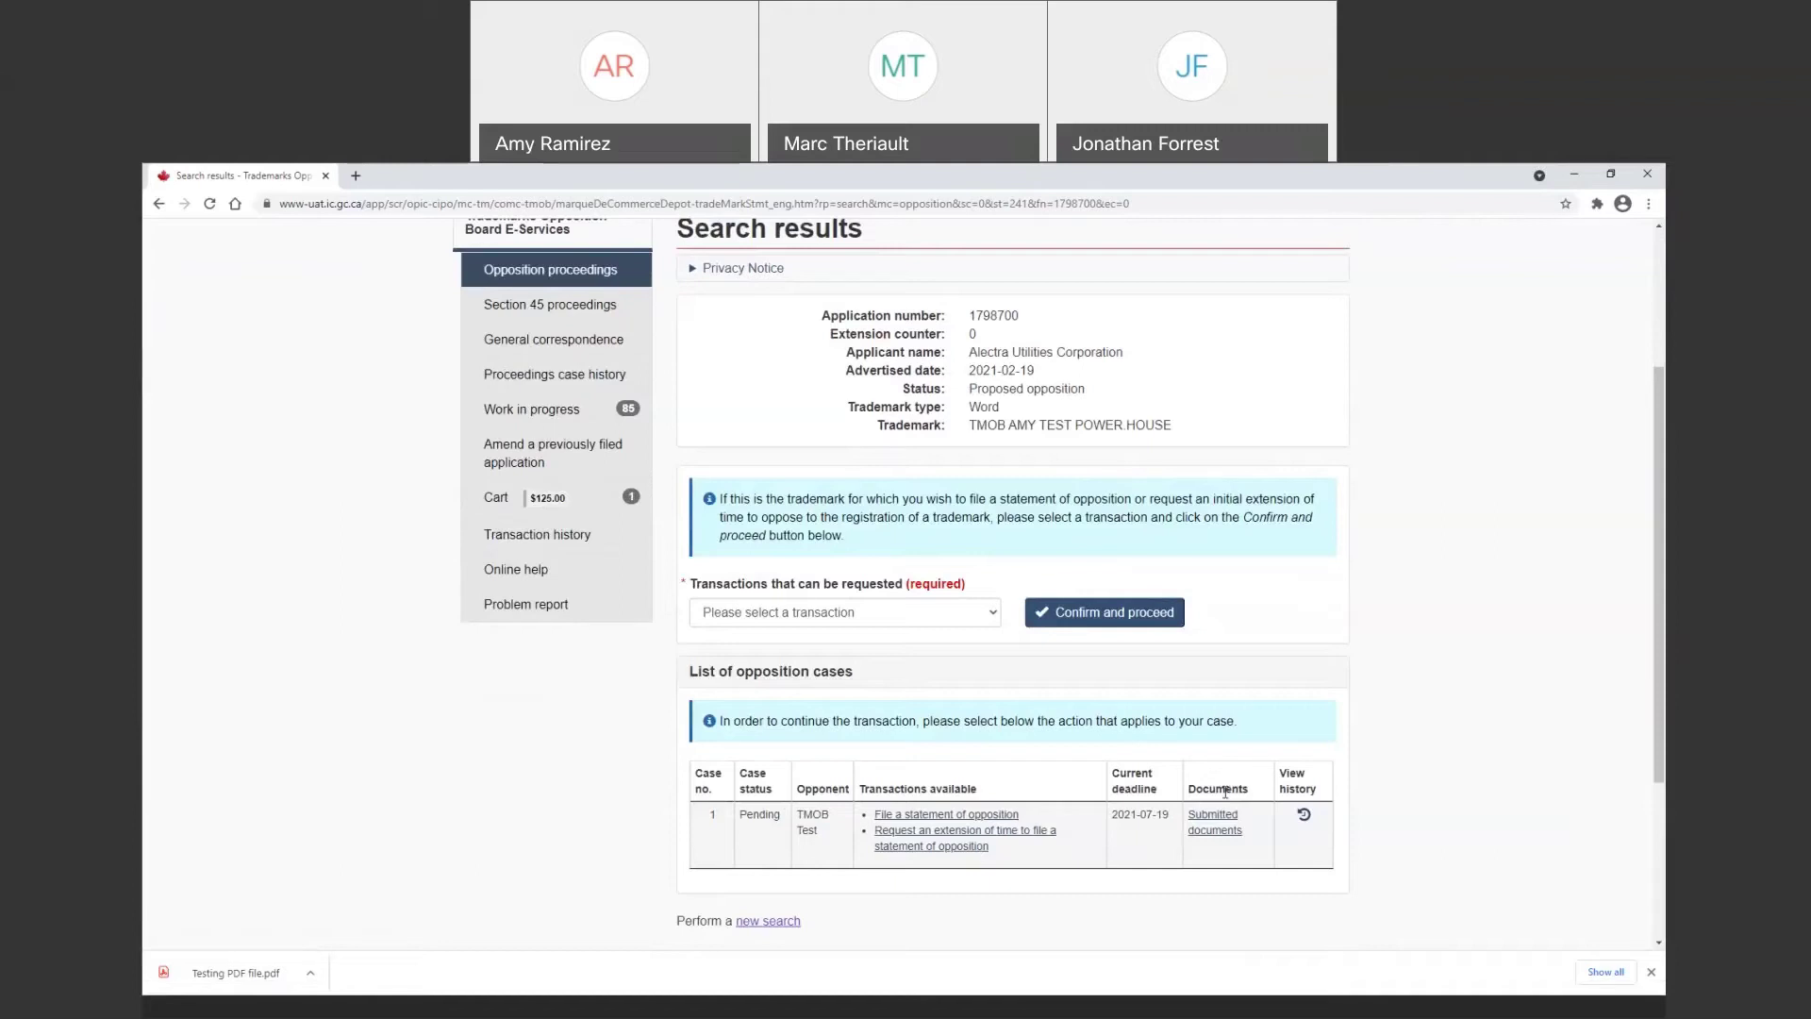
{"action": "left_click", "coordinate": [994, 615]}
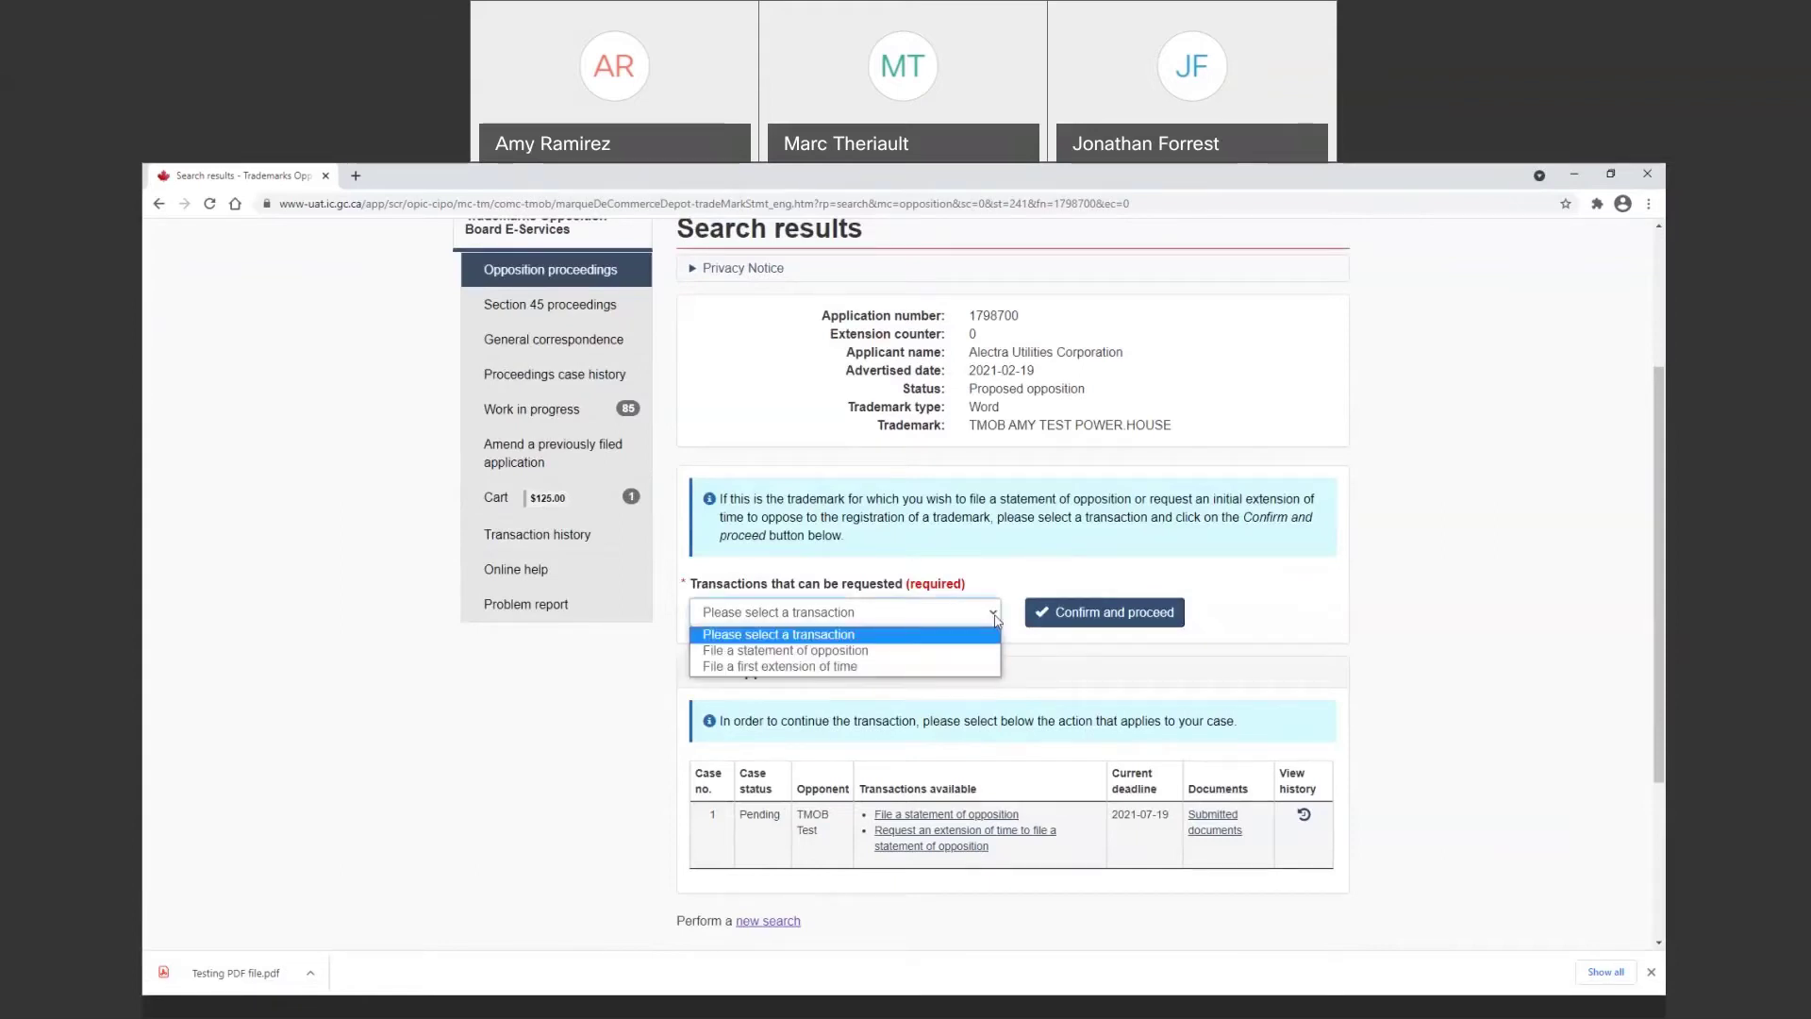
{"action": "left_click", "coordinate": [994, 634]}
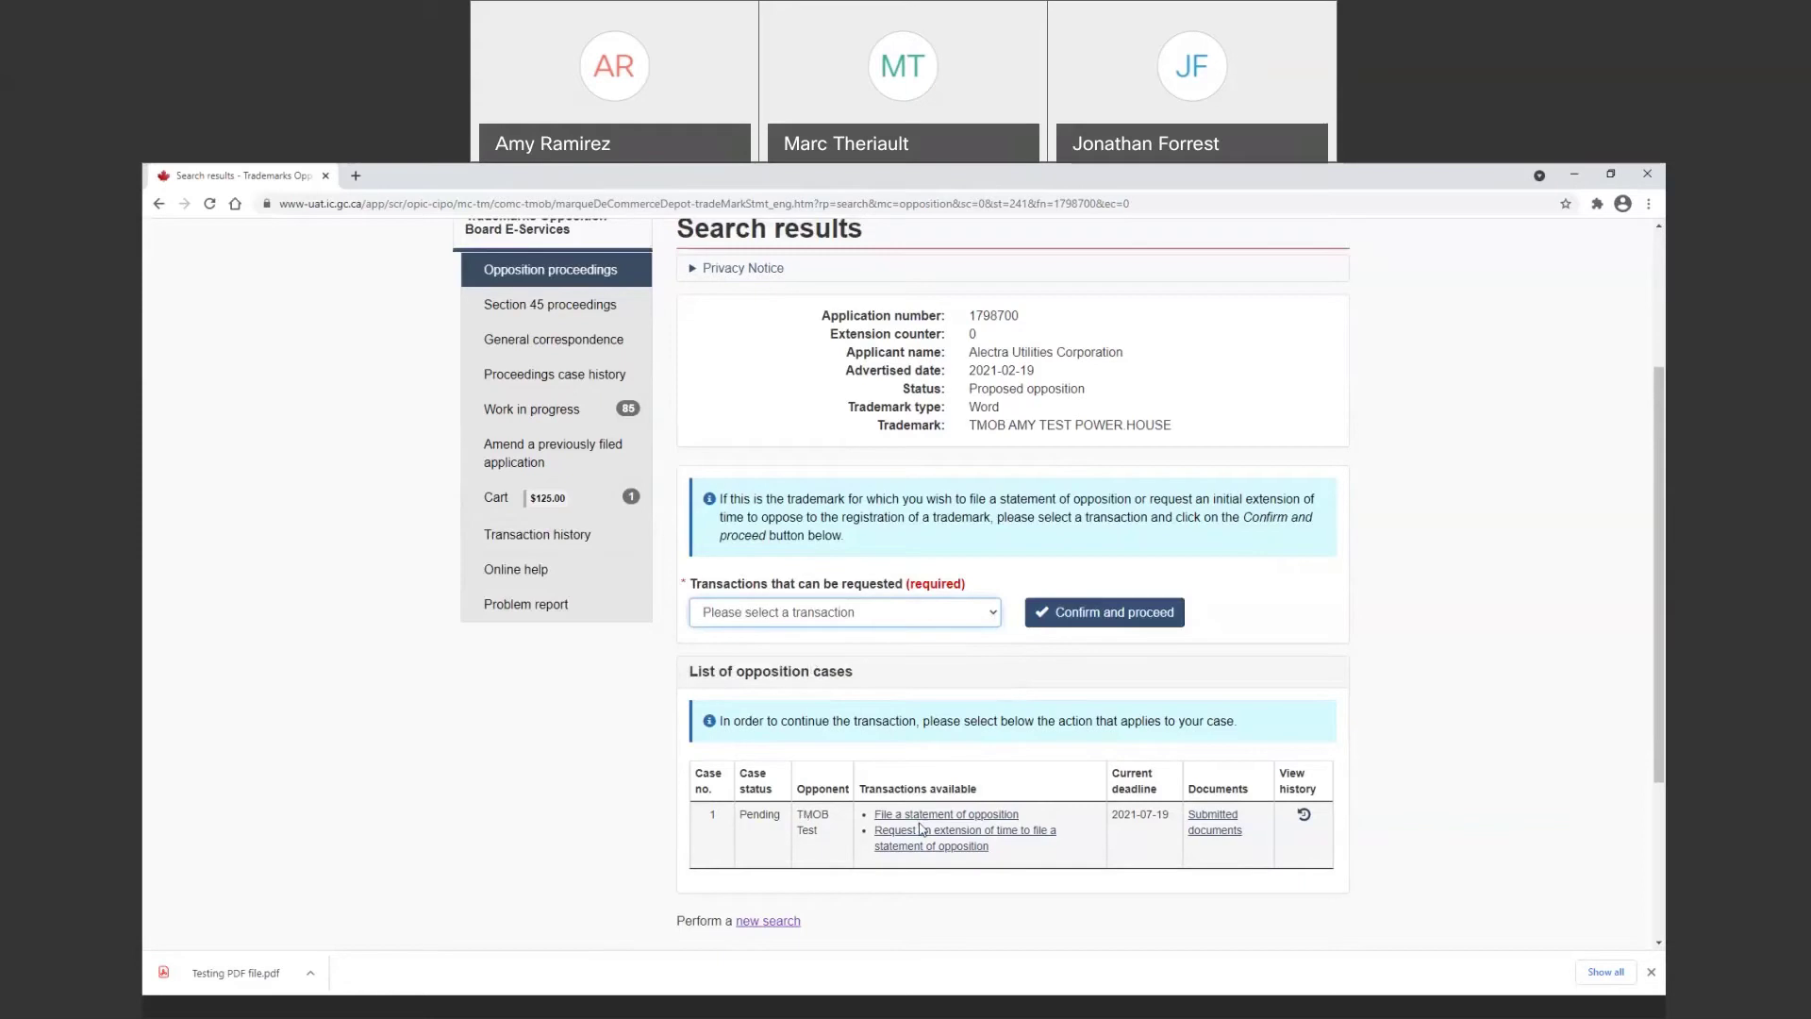
{"action": "left_click", "coordinate": [892, 817]}
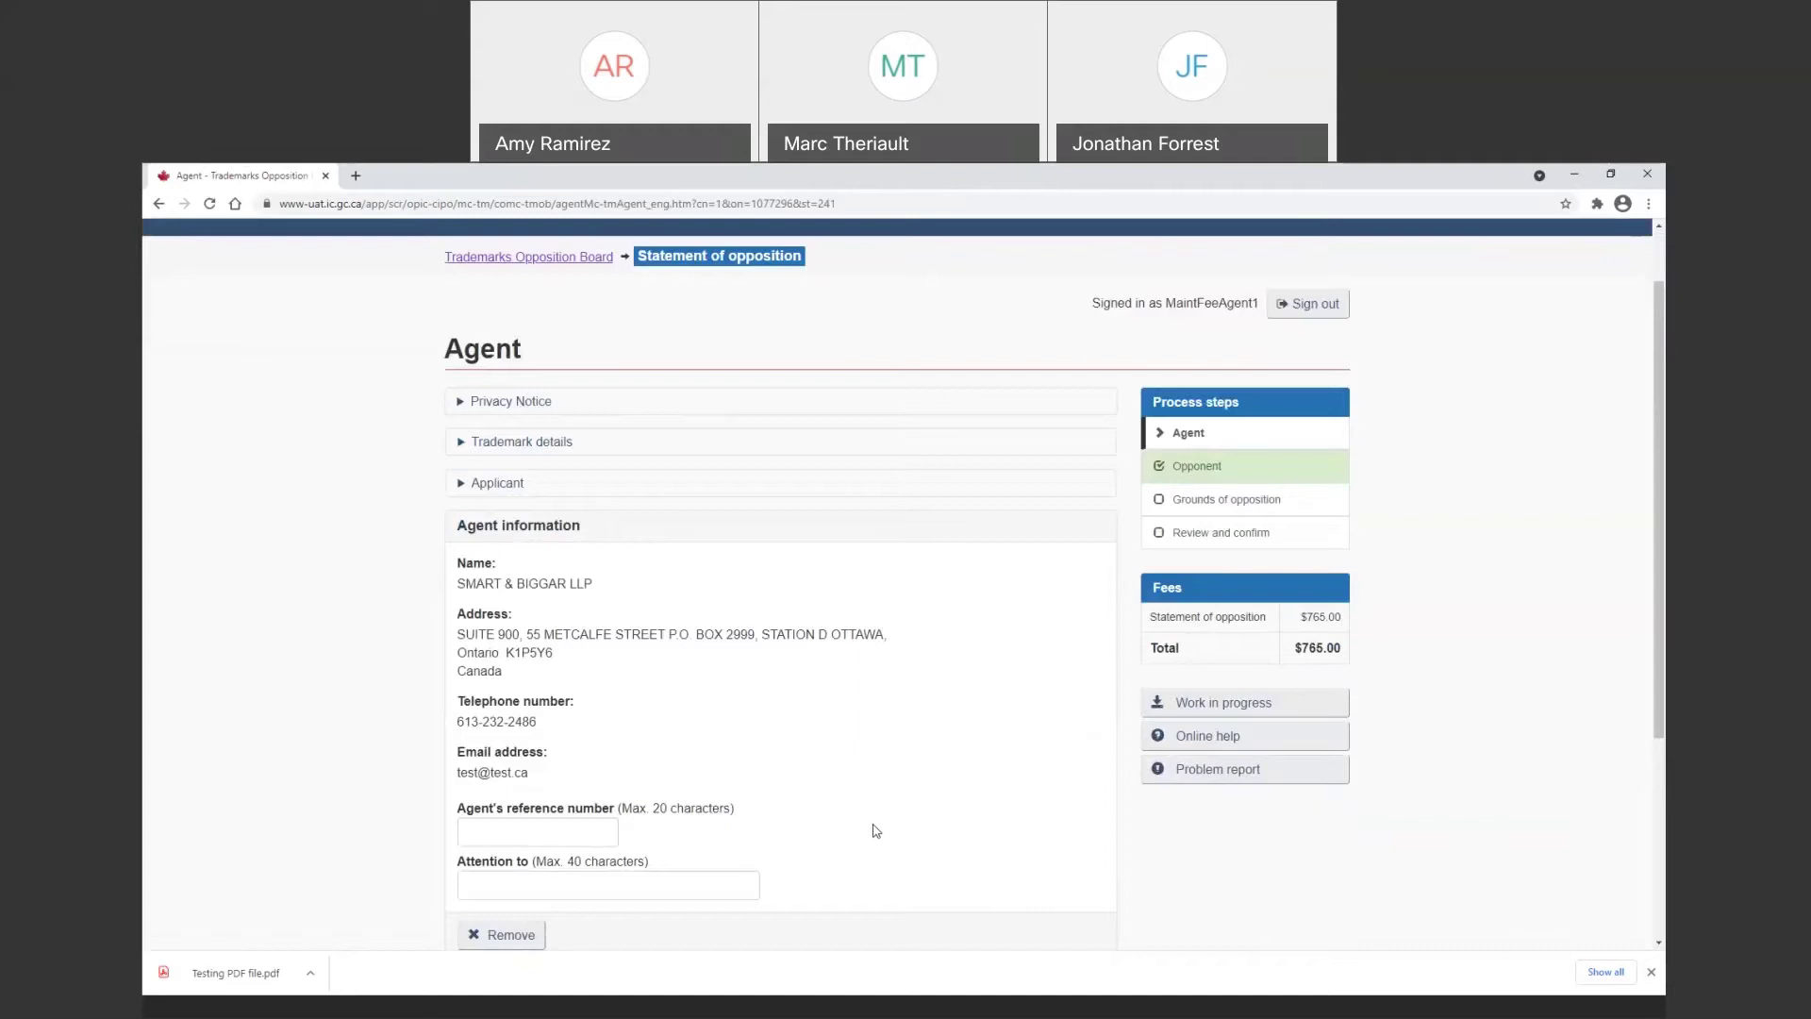
Enter 123 as the agent's reference number, fill in the attention-to contact name, and continue to the opponent details
{"action": "left_click", "coordinate": [547, 830]}
{"action": "type", "text": "123"}
{"action": "left_click", "coordinate": [567, 875]}
{"action": "type", "text": "A"}
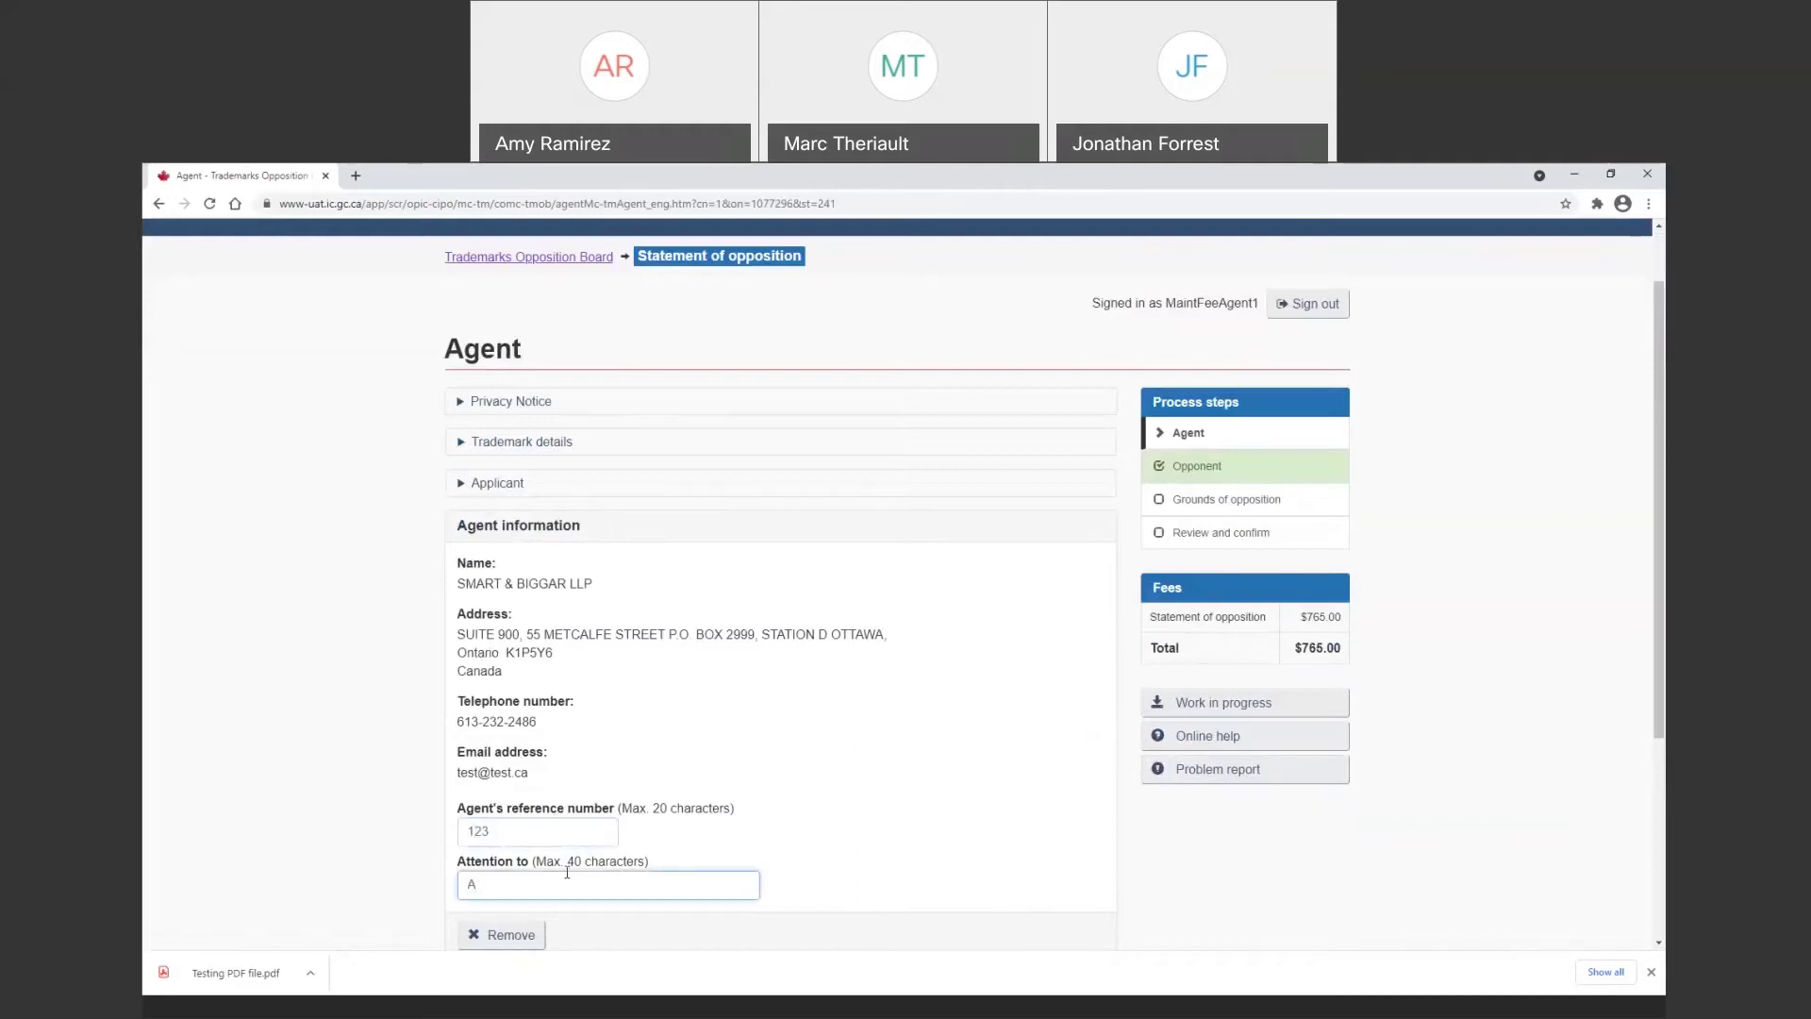
{"action": "type", "text": "my Test"}
{"action": "scroll", "coordinate": [696, 679], "scroll_direction": "down", "scroll_amount": 2}
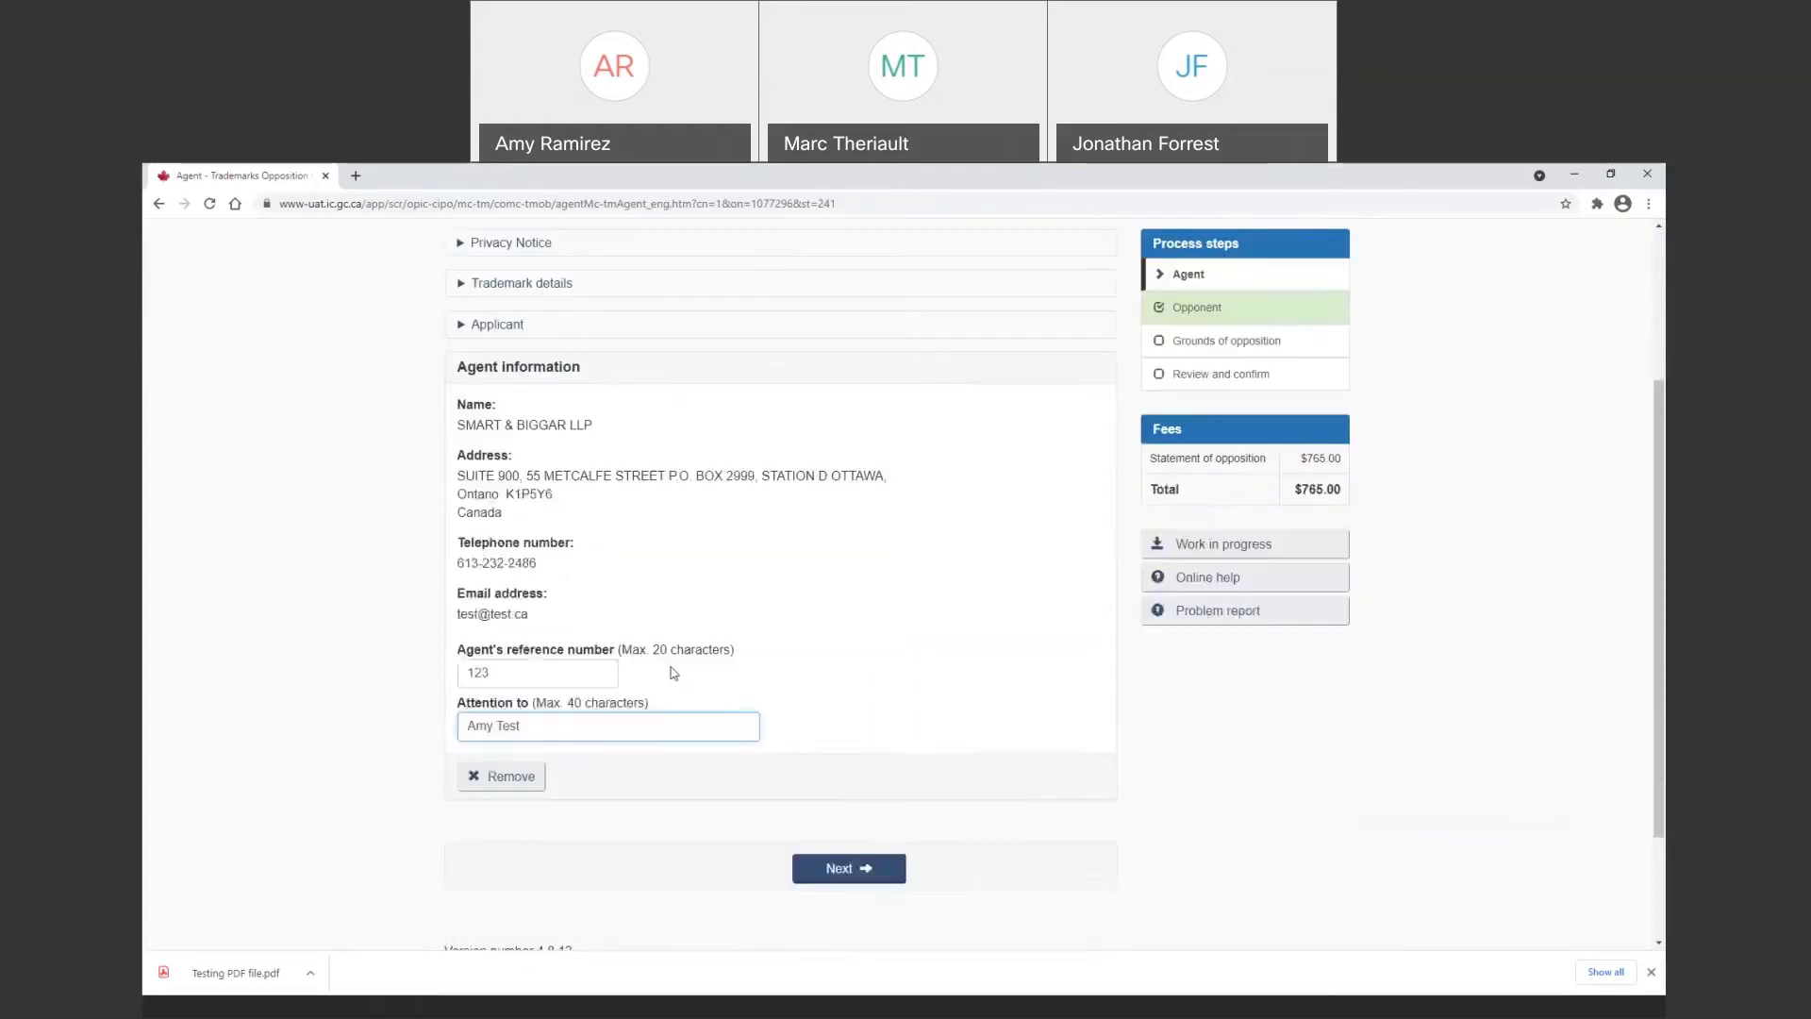
{"action": "left_click", "coordinate": [846, 880]}
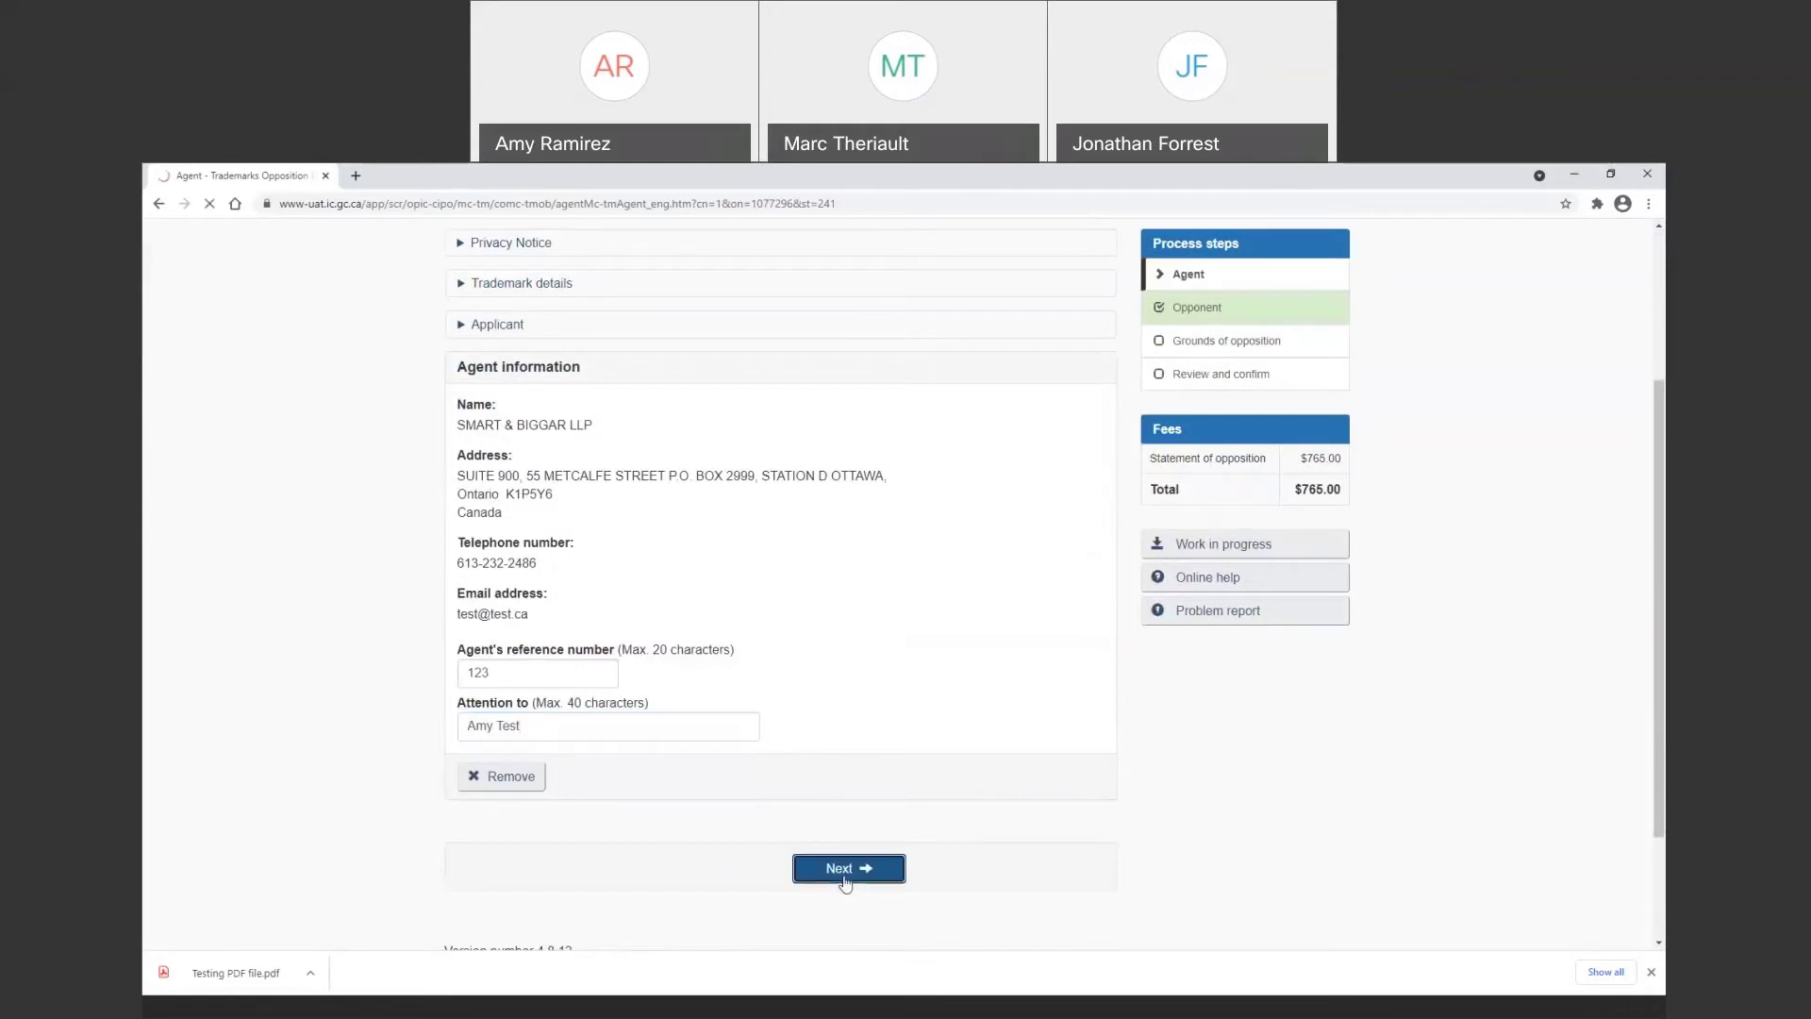
Open the existing opponent for editing, check the type, address and correspondence details, and save the entry
{"action": "scroll", "coordinate": [931, 752], "scroll_direction": "down", "scroll_amount": 1}
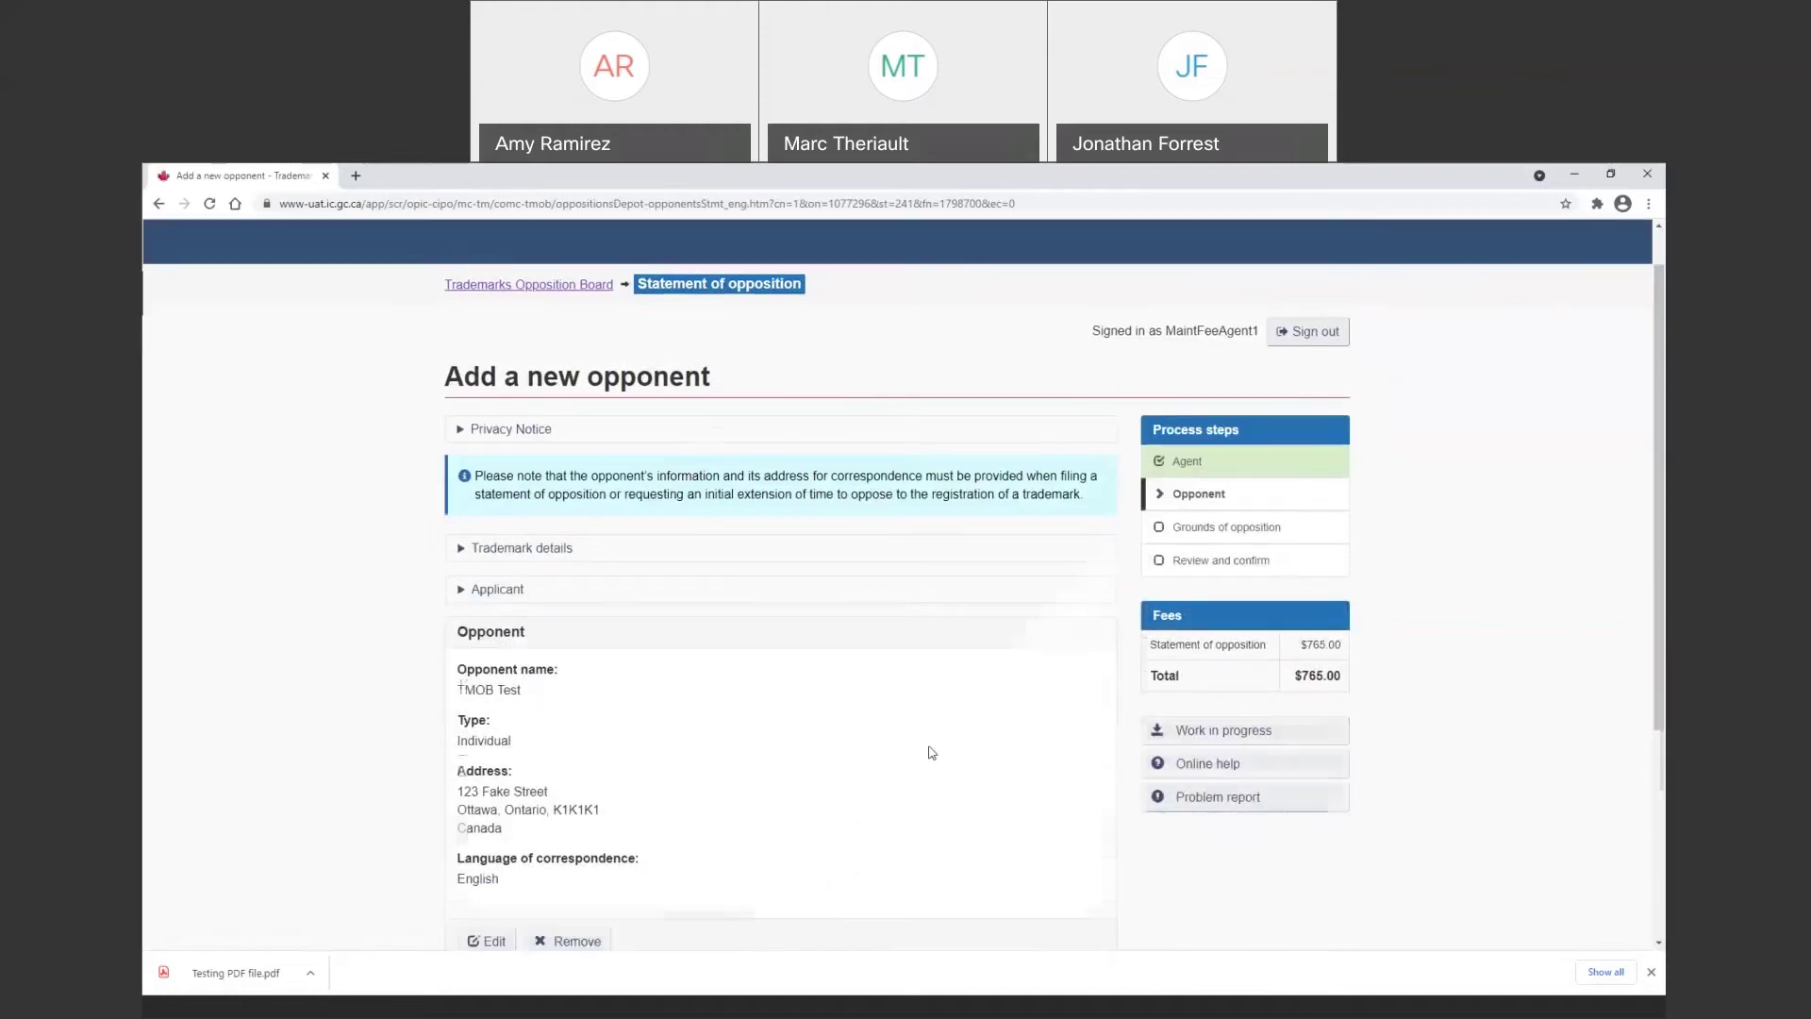
{"action": "scroll", "coordinate": [931, 751], "scroll_direction": "down", "scroll_amount": 2}
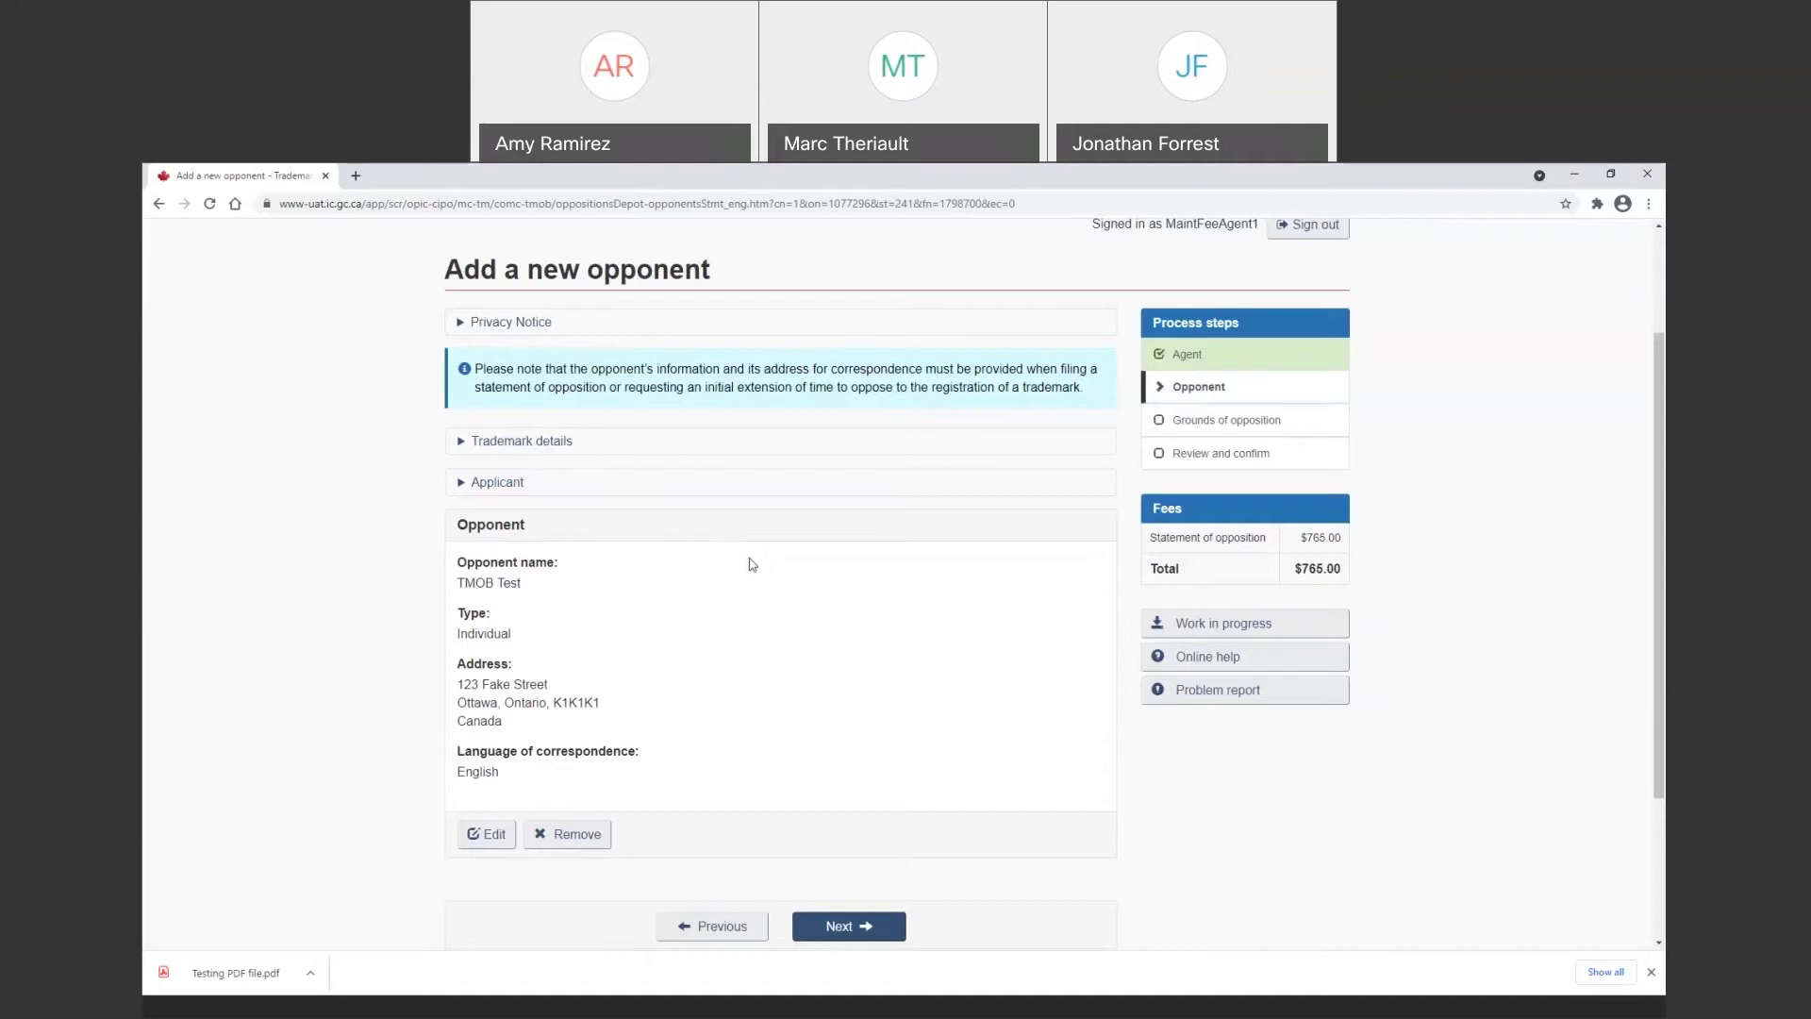
{"action": "scroll", "coordinate": [748, 562], "scroll_direction": "down", "scroll_amount": 1}
{"action": "left_click", "coordinate": [488, 755]}
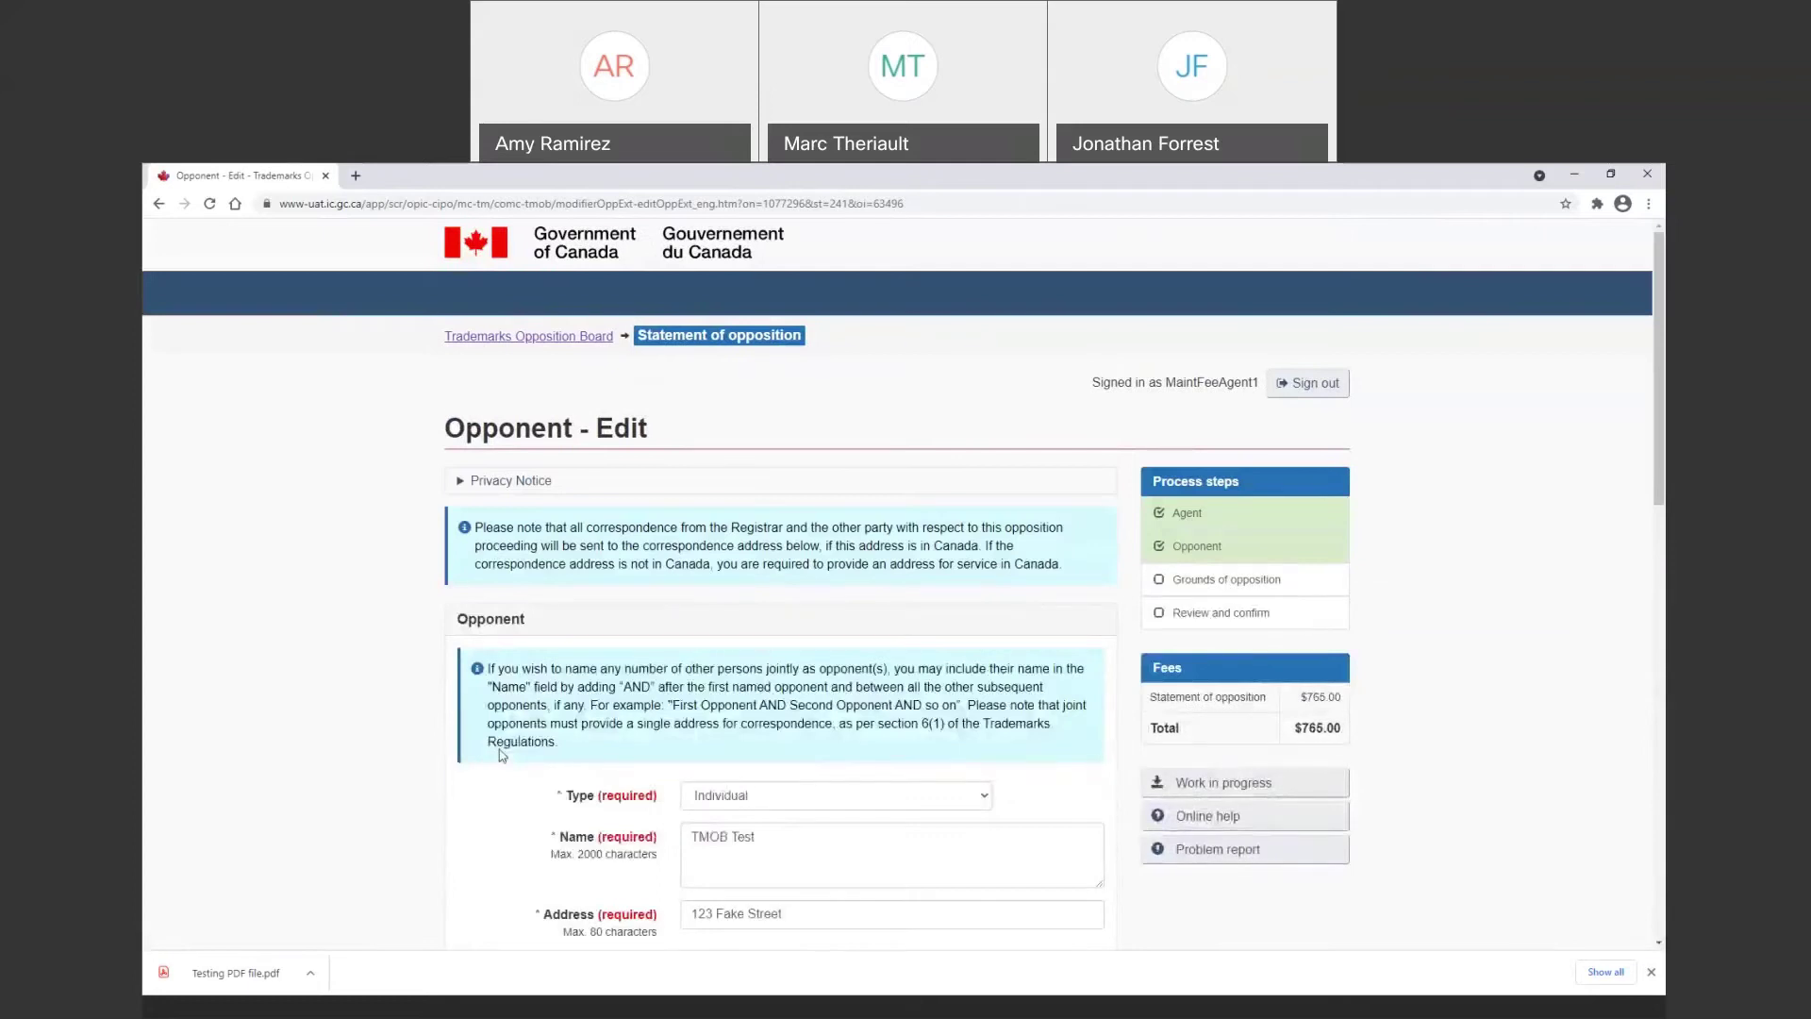
{"action": "scroll", "coordinate": [500, 755], "scroll_direction": "down", "scroll_amount": 4}
{"action": "scroll", "coordinate": [531, 749], "scroll_direction": "down", "scroll_amount": 1}
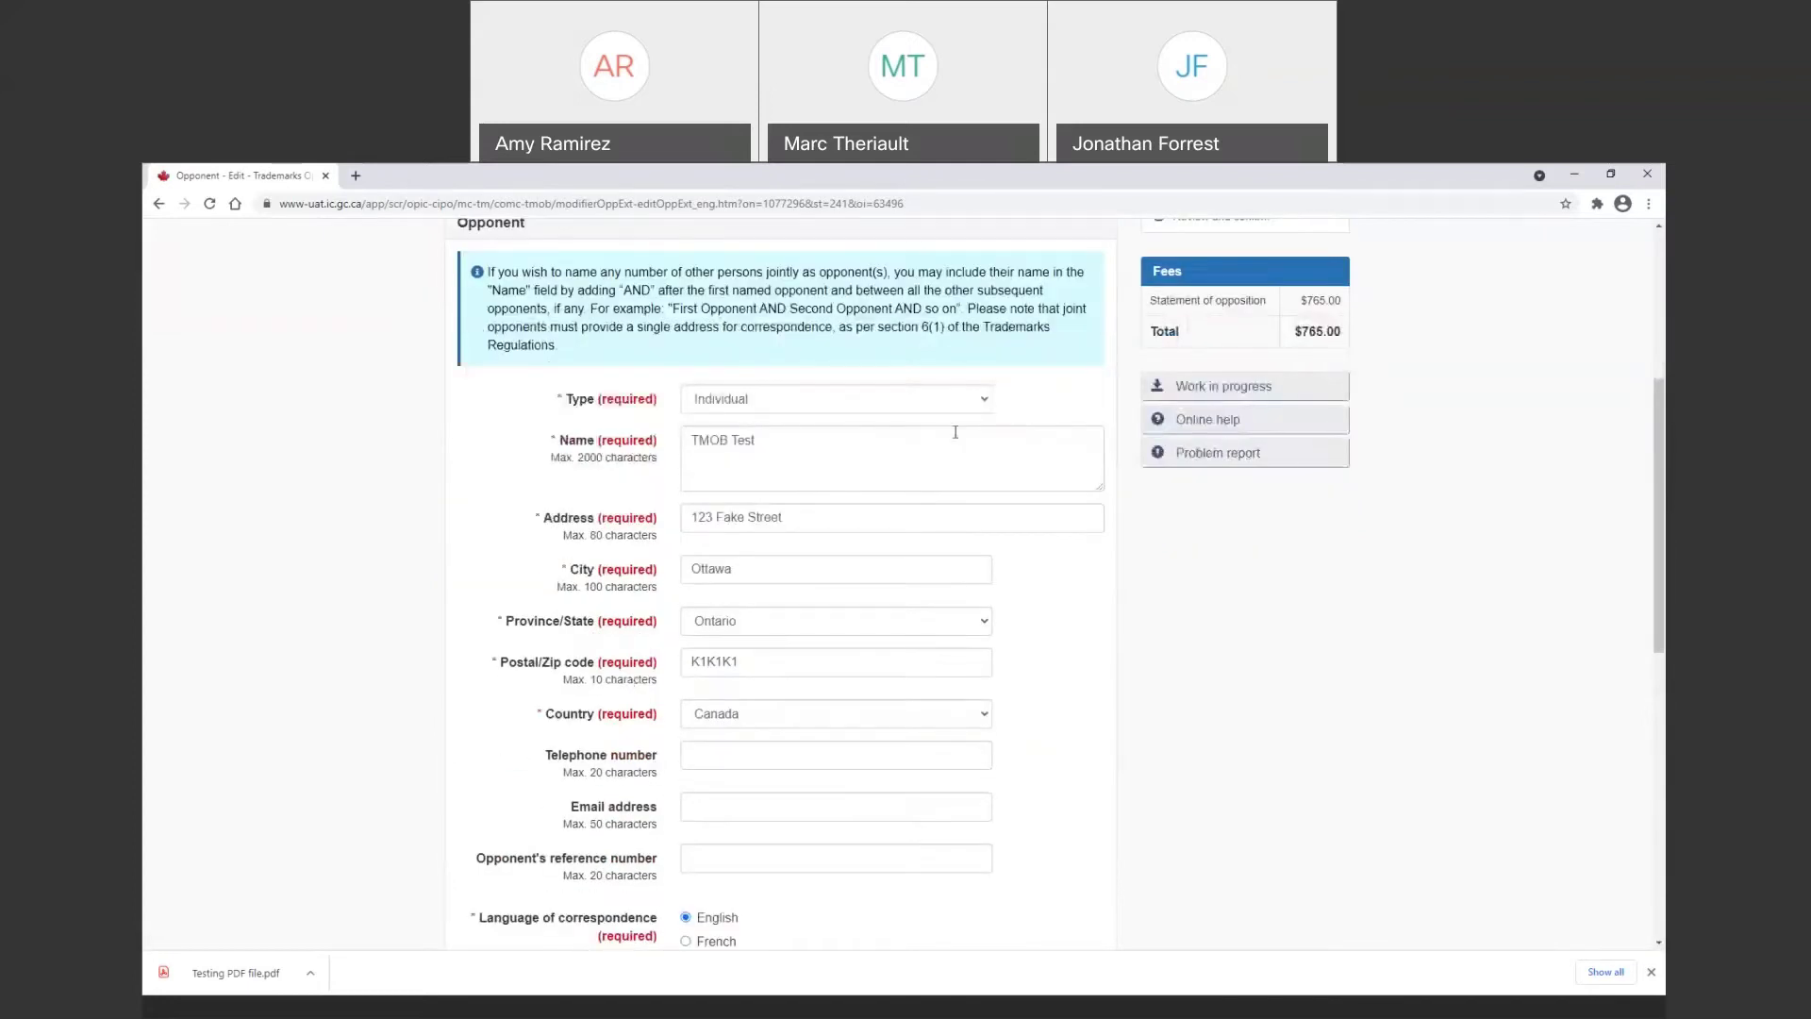
{"action": "left_click", "coordinate": [984, 405]}
{"action": "left_click", "coordinate": [1017, 400]}
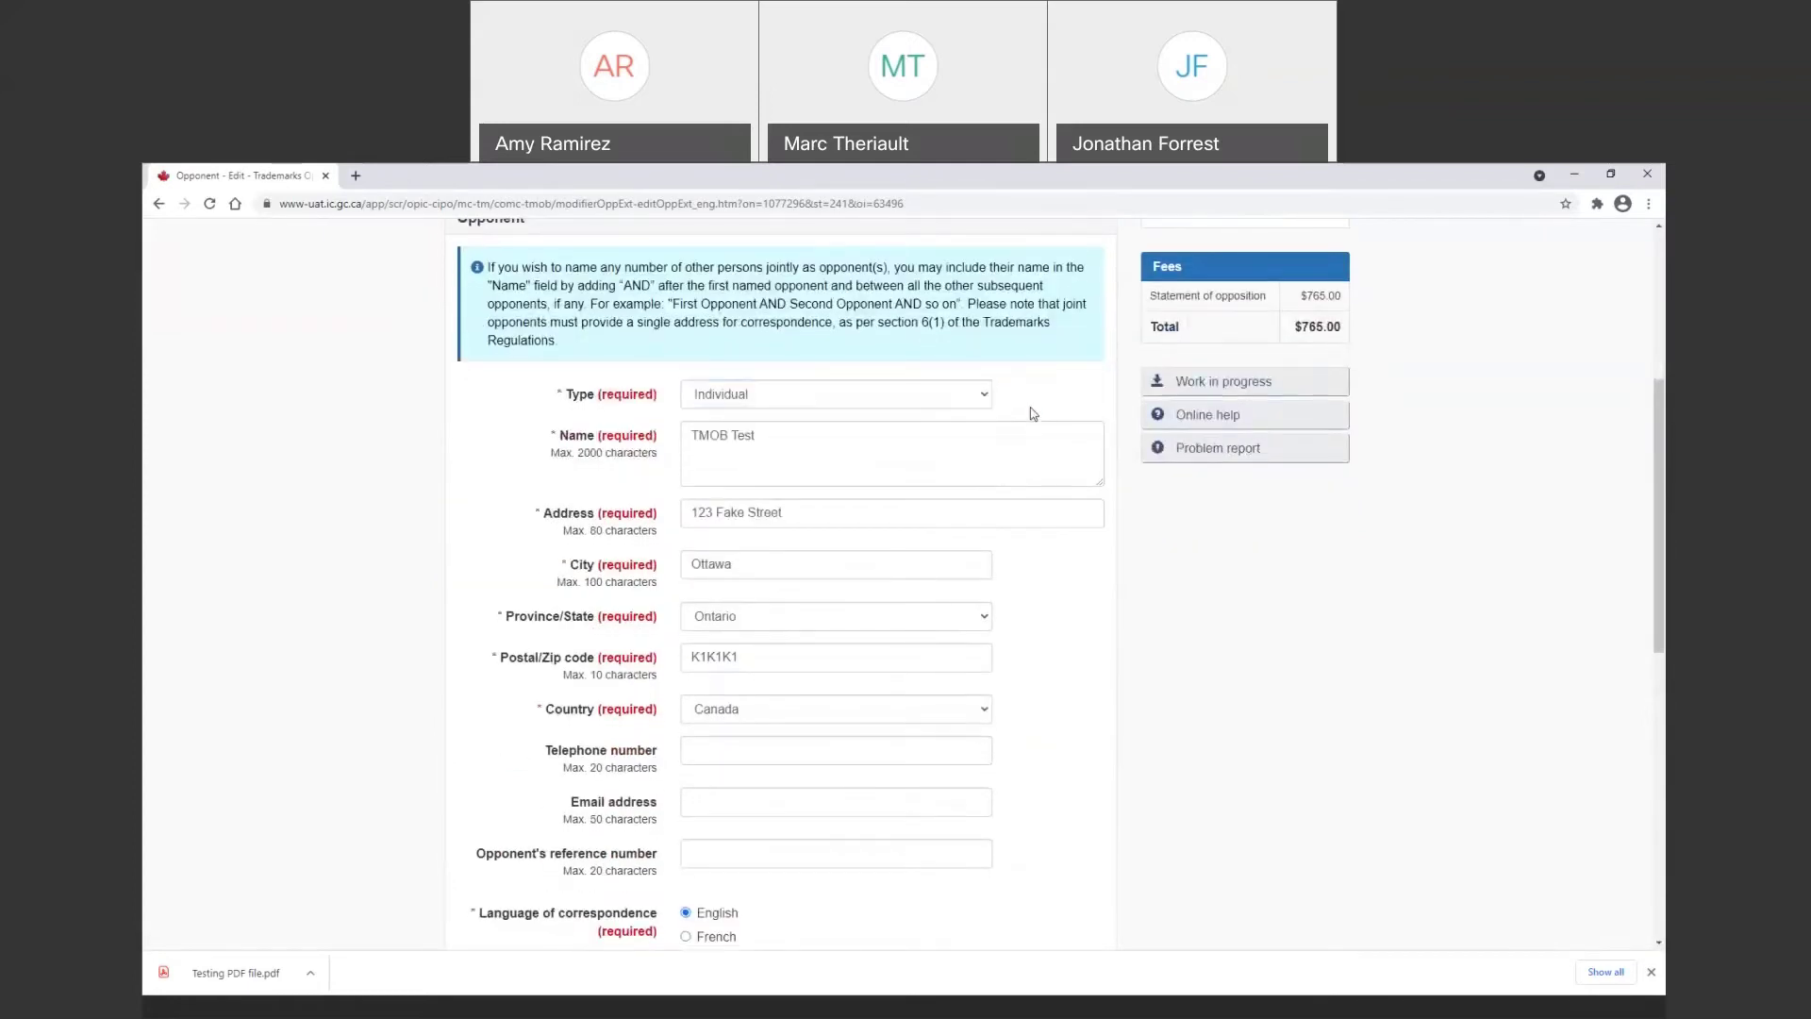
{"action": "scroll", "coordinate": [1016, 400], "scroll_direction": "down", "scroll_amount": 3}
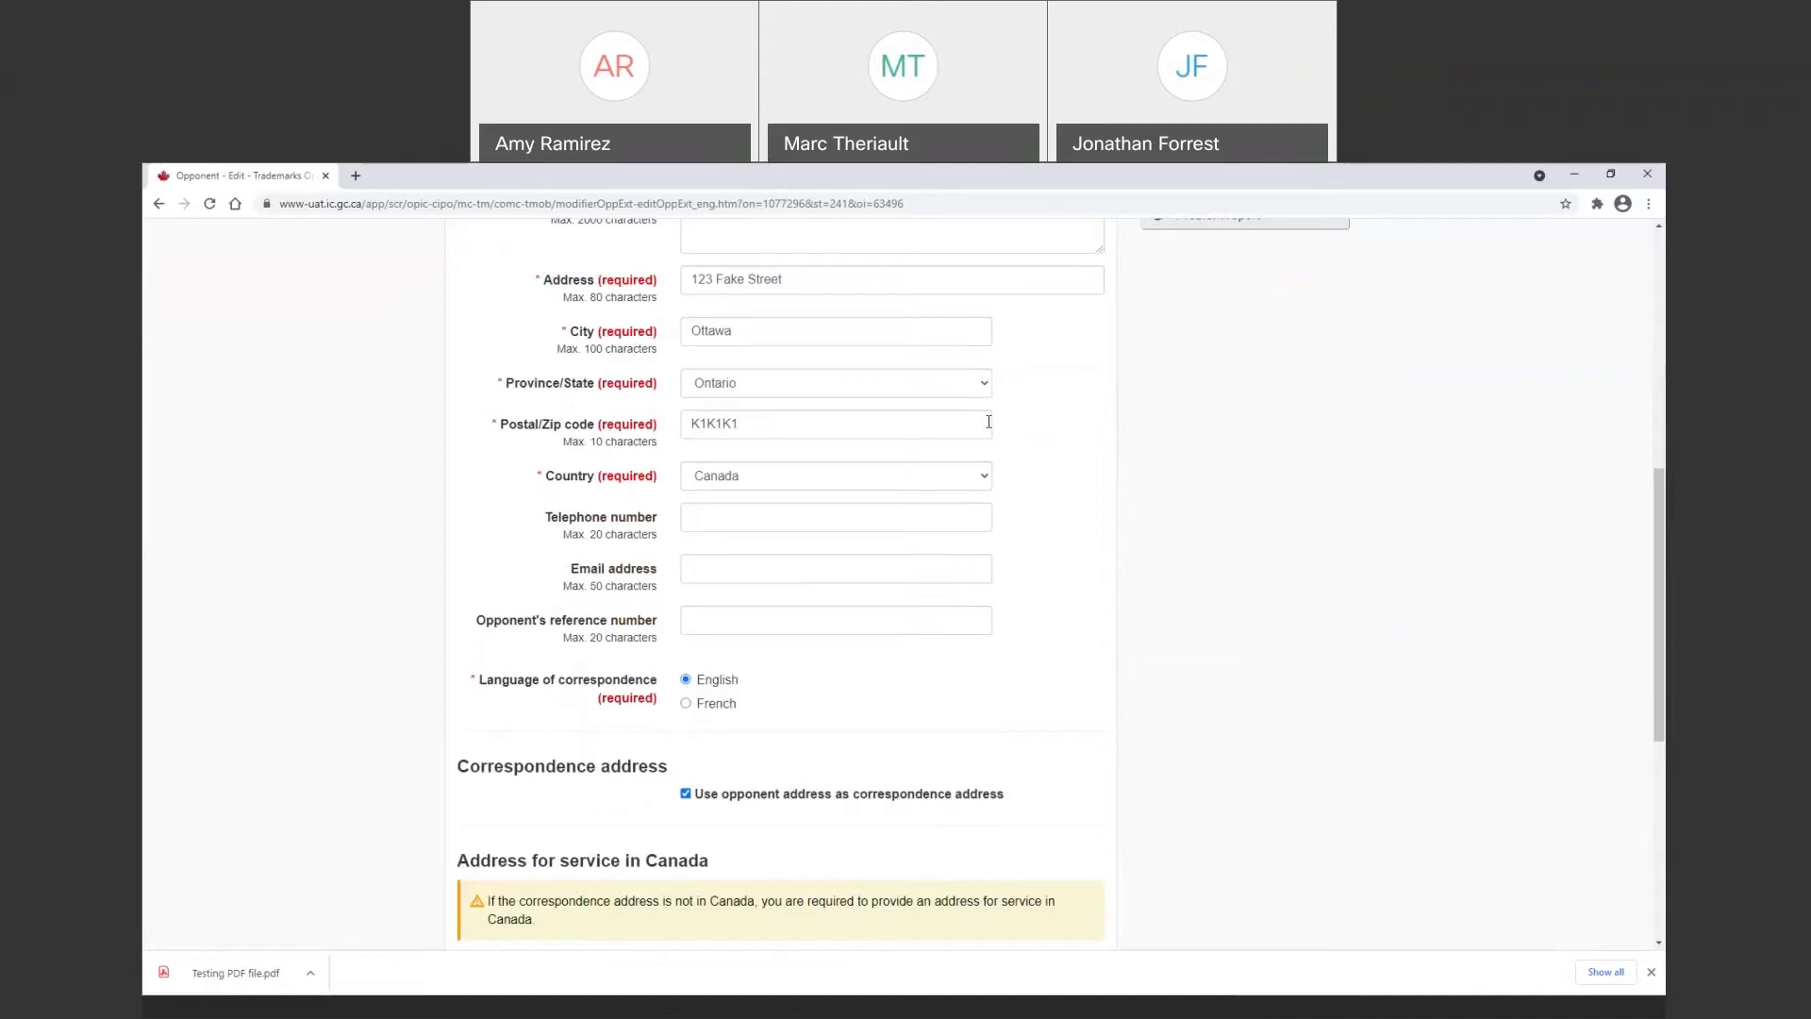
{"action": "scroll", "coordinate": [987, 429], "scroll_direction": "down", "scroll_amount": 6}
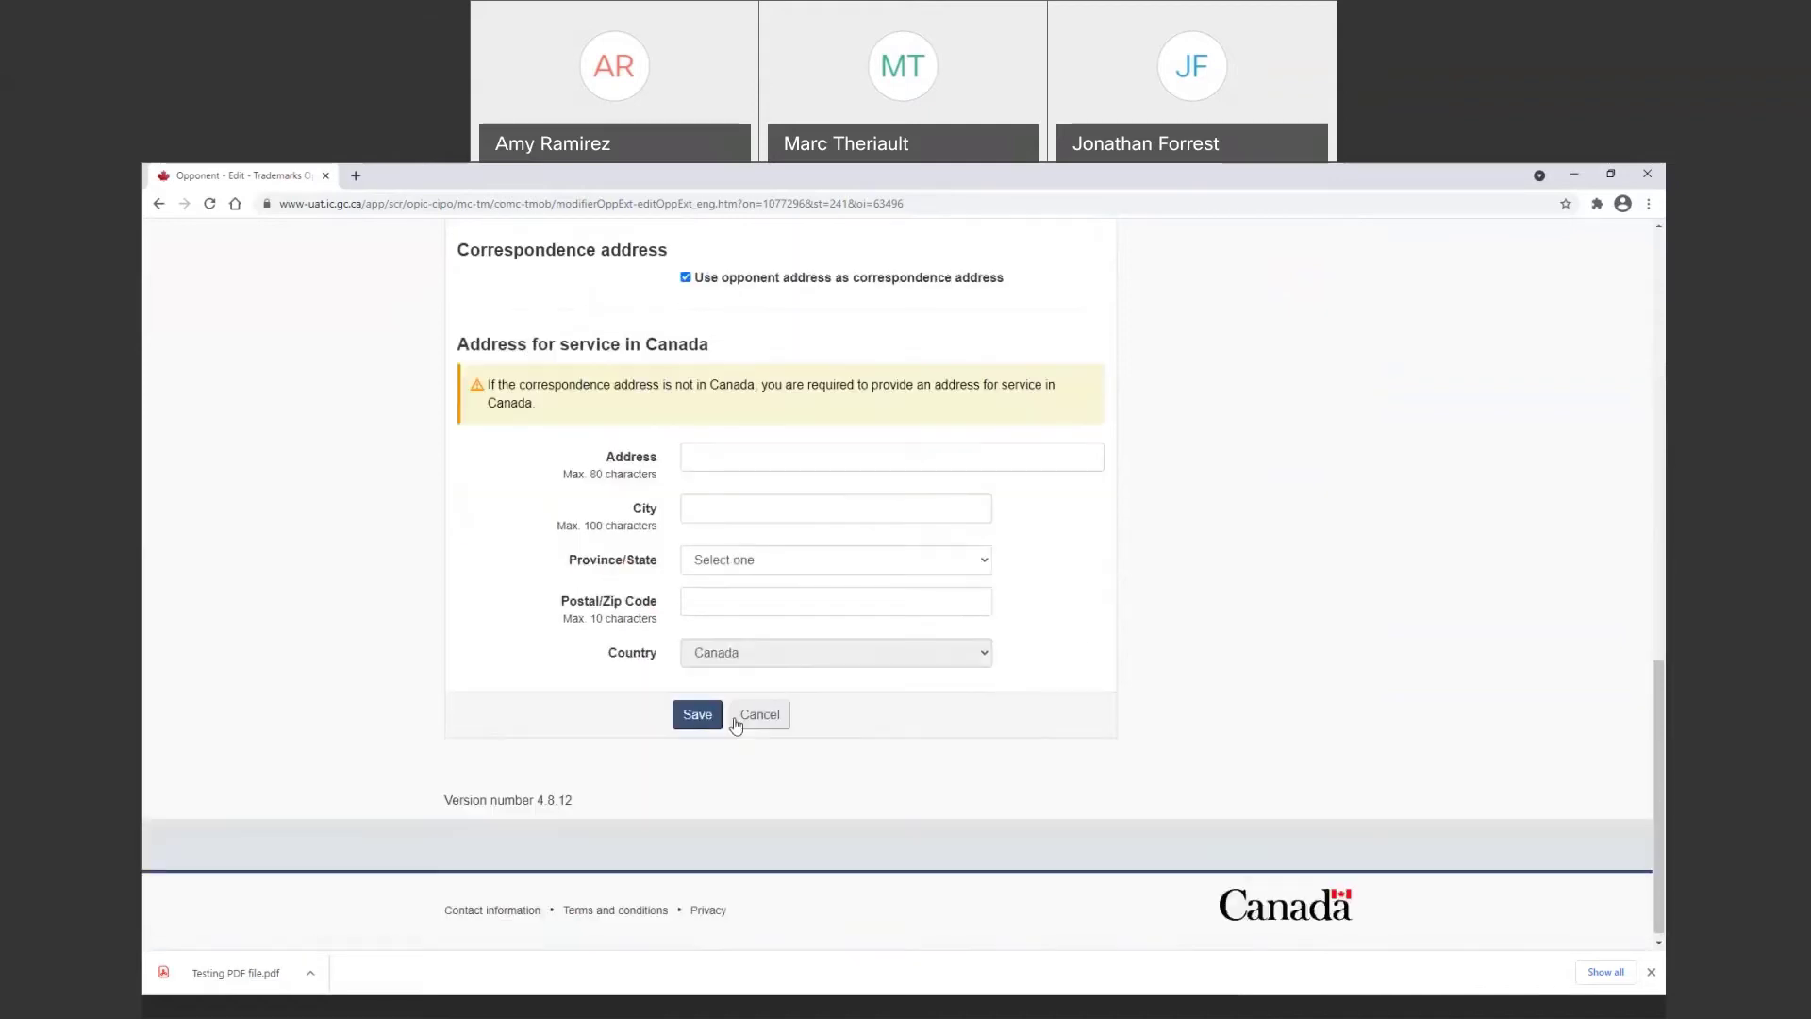
{"action": "left_click", "coordinate": [710, 720]}
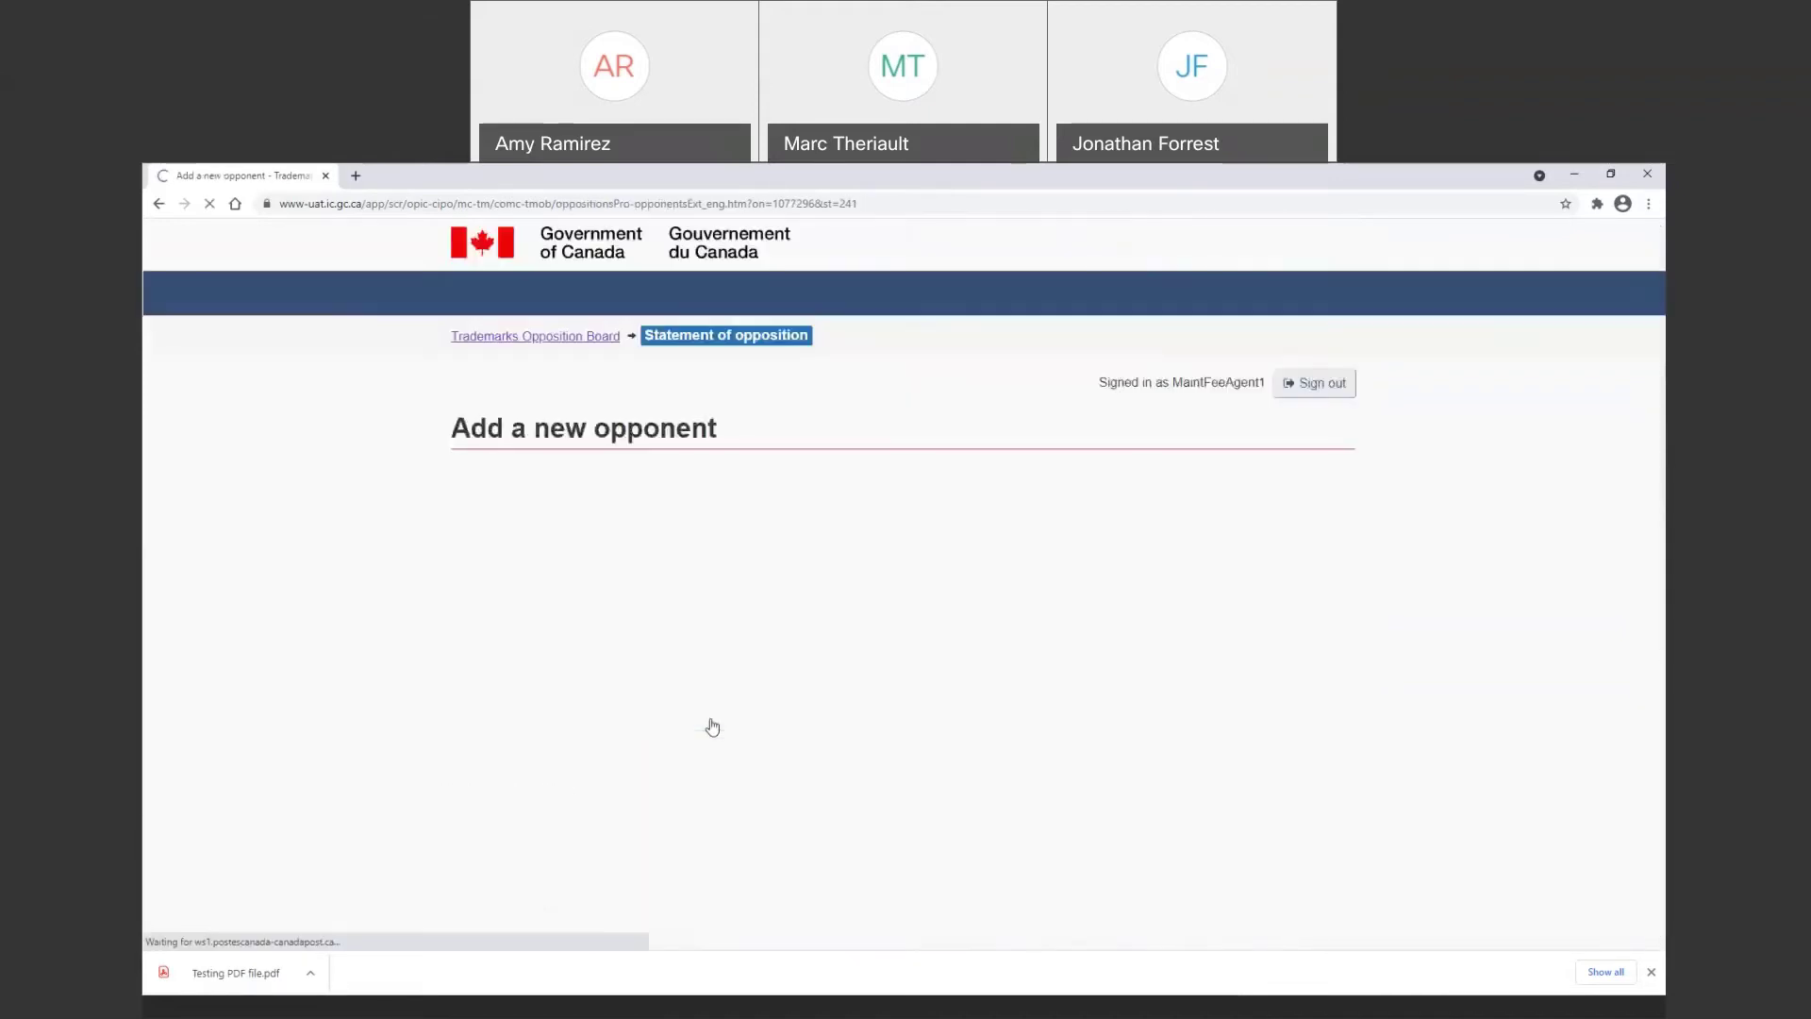
Continue to the grounds of opposition and examine the available grounds, the added-grounds table and the documentation upload area
{"action": "scroll", "coordinate": [712, 724], "scroll_direction": "down", "scroll_amount": 2}
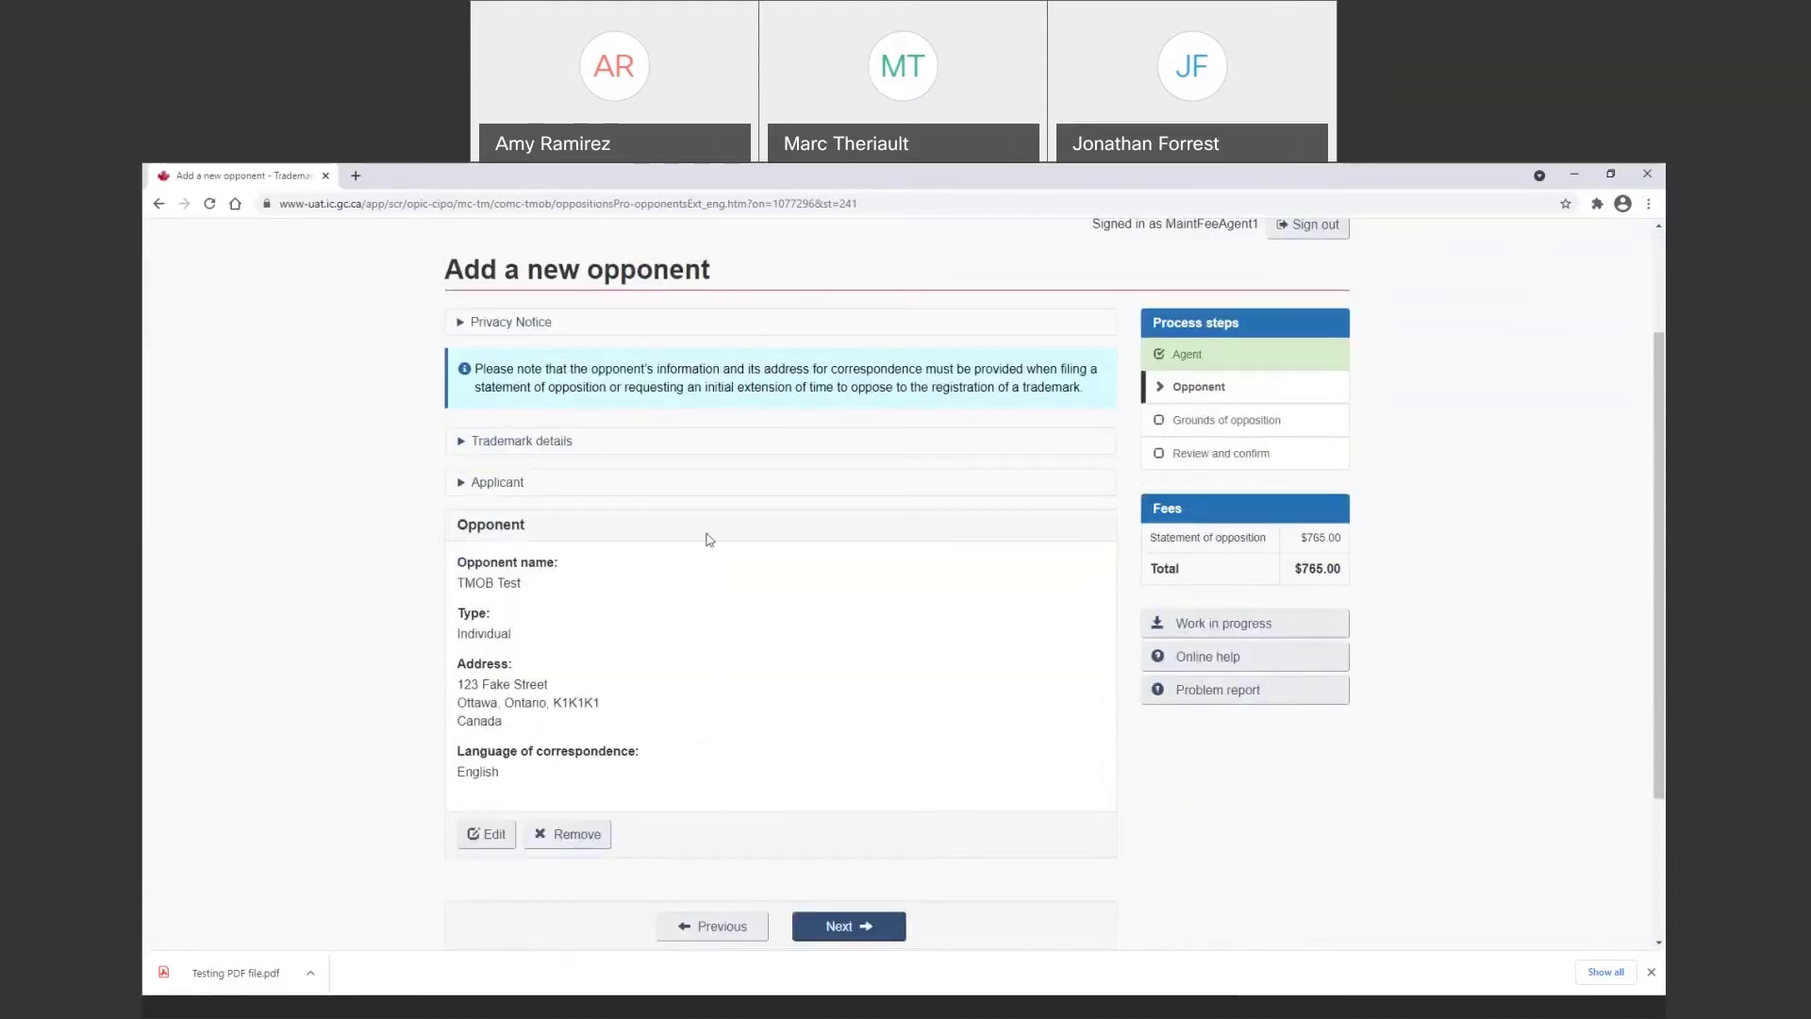
{"action": "left_click", "coordinate": [848, 927]}
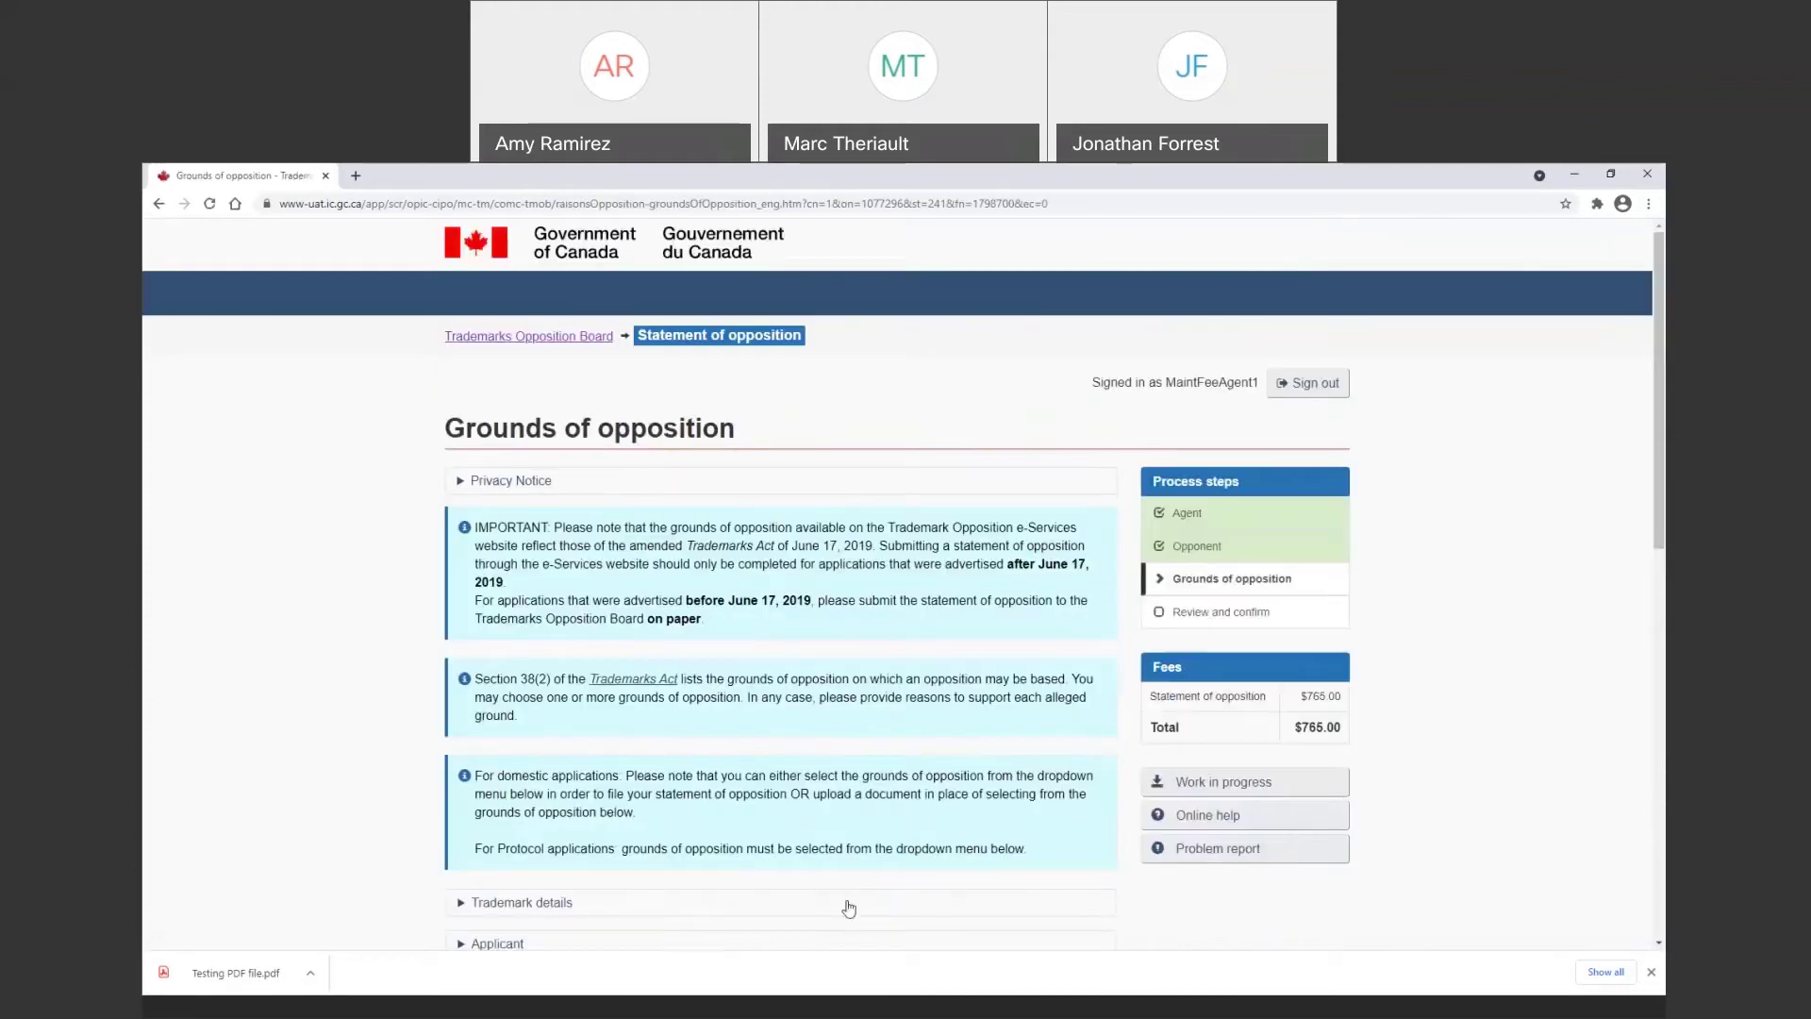
{"action": "scroll", "coordinate": [847, 904], "scroll_direction": "down", "scroll_amount": 4}
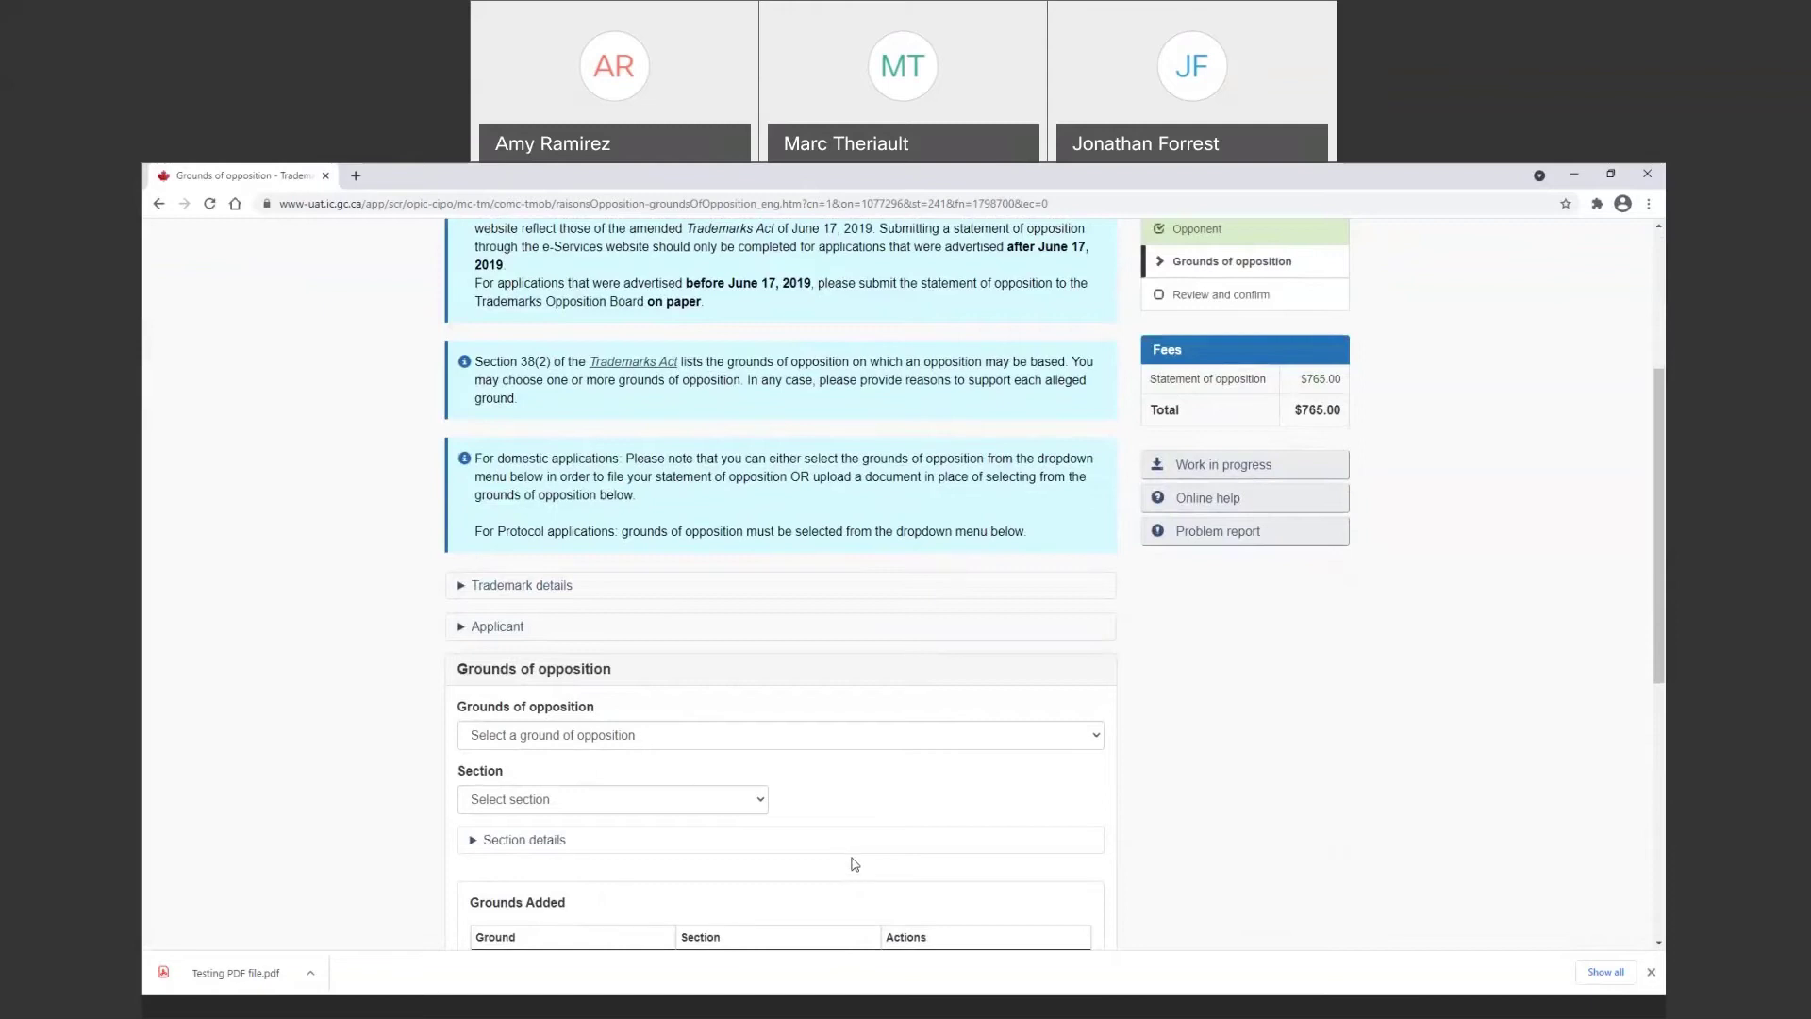
{"action": "left_click", "coordinate": [1085, 744]}
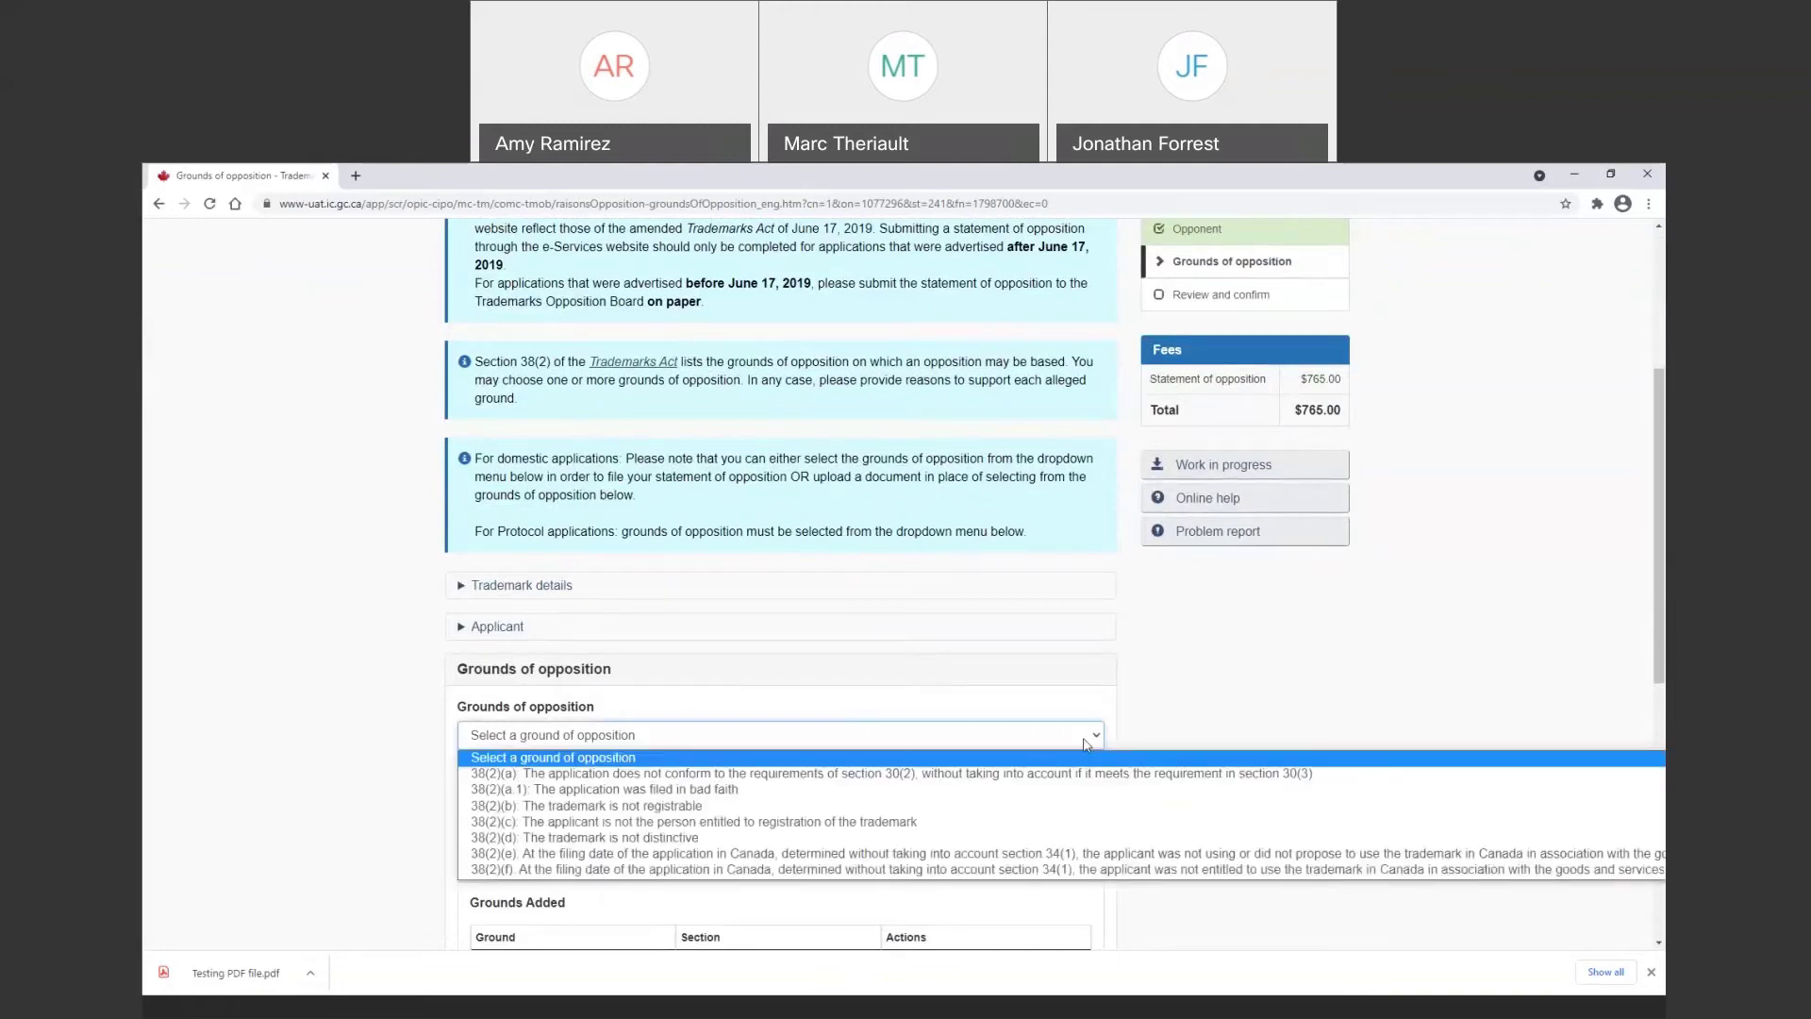
{"action": "left_click", "coordinate": [1085, 740]}
{"action": "scroll", "coordinate": [1076, 660], "scroll_direction": "down", "scroll_amount": 5}
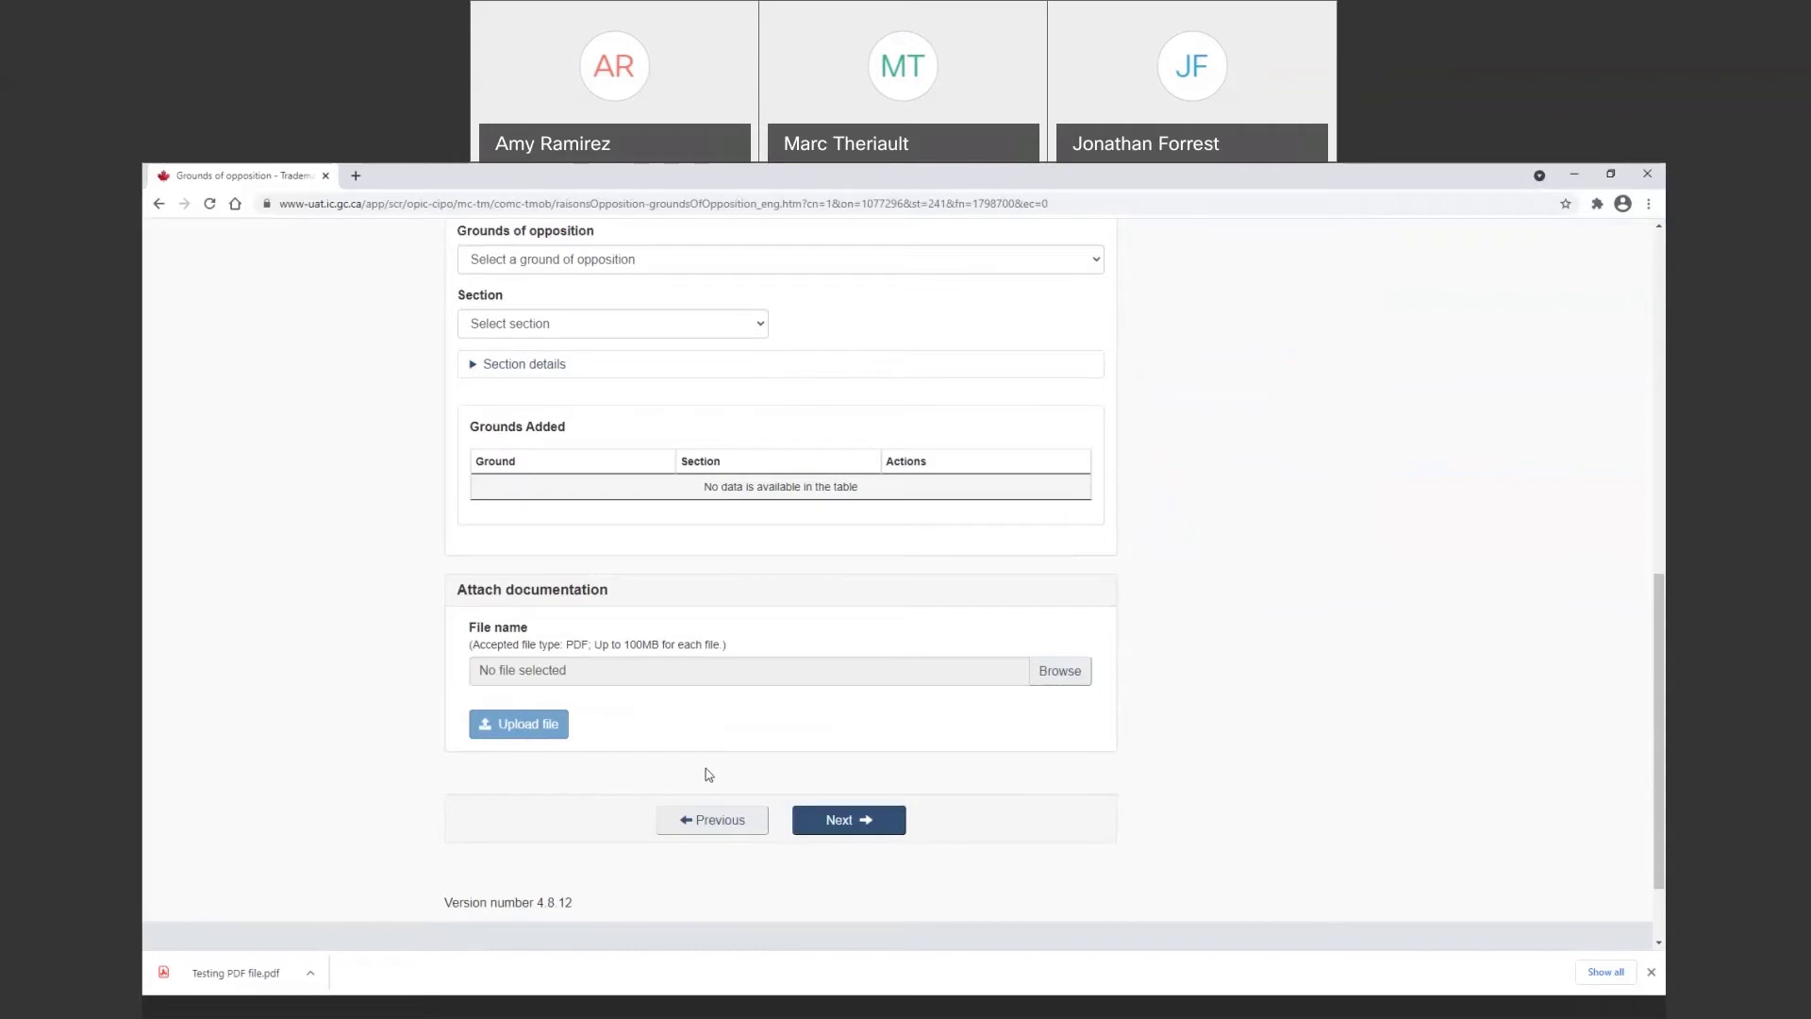
{"action": "scroll", "coordinate": [708, 774], "scroll_direction": "up", "scroll_amount": 1}
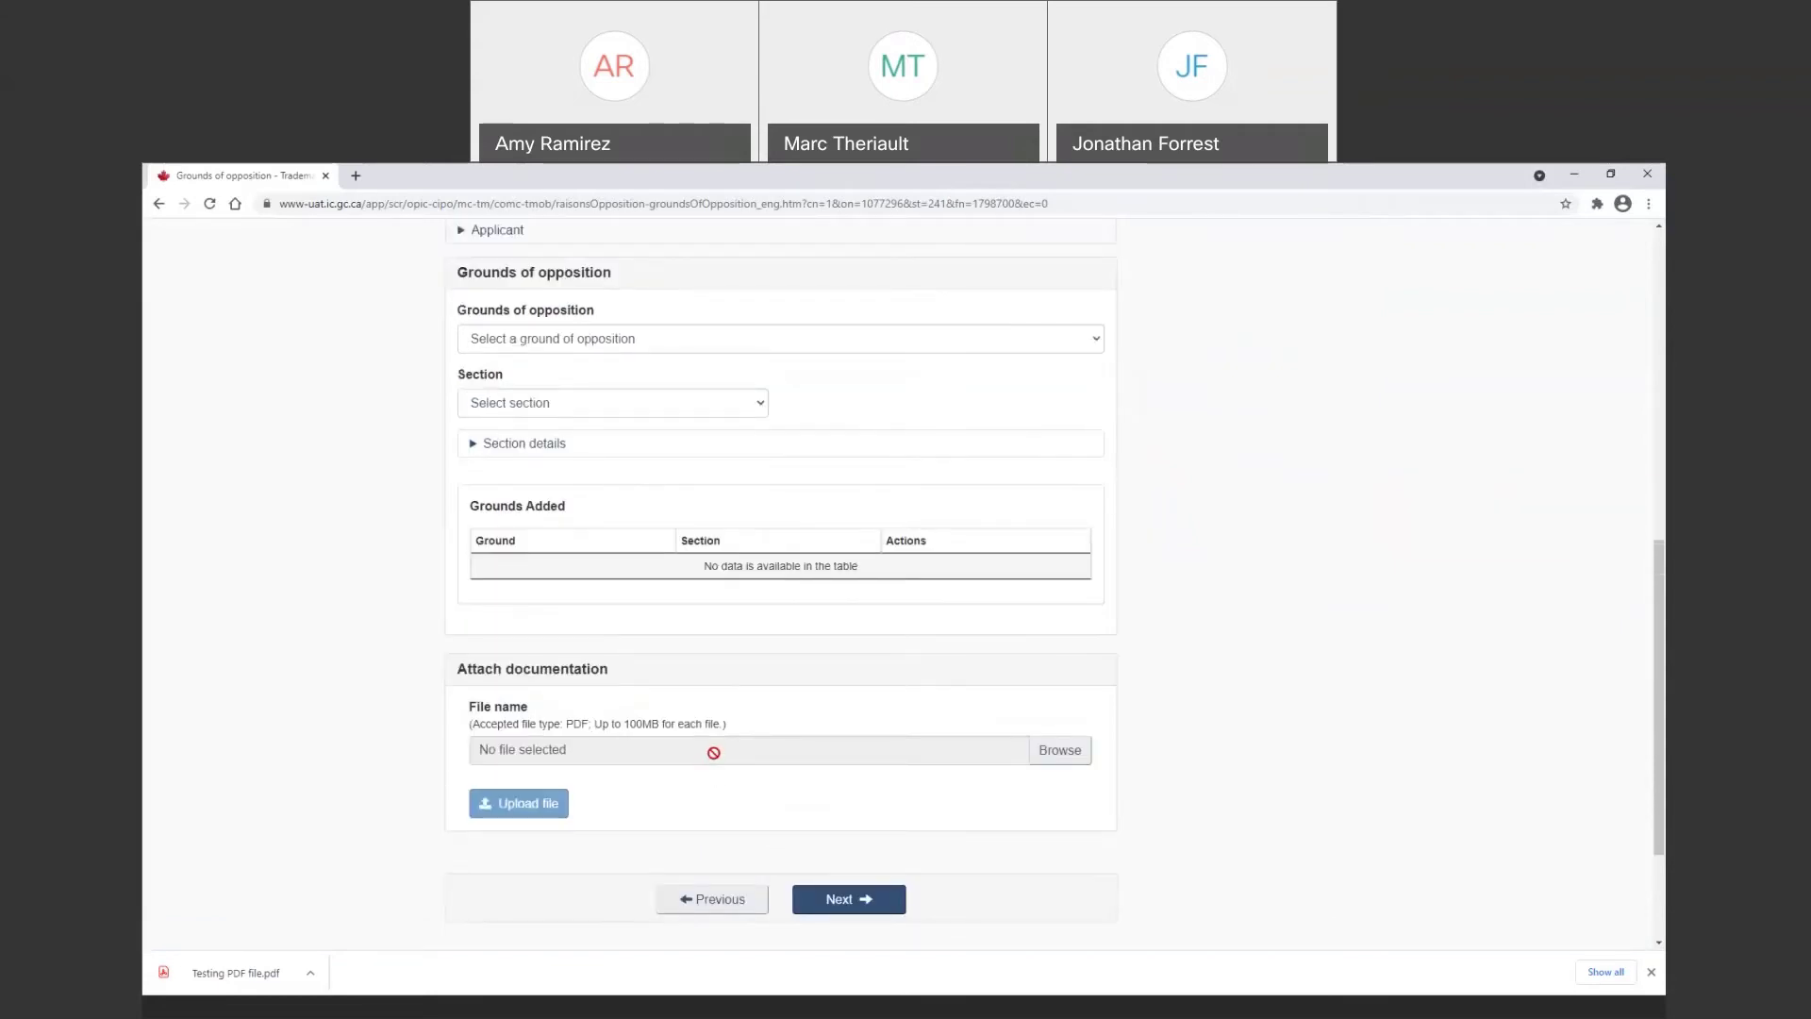
{"action": "scroll", "coordinate": [732, 740], "scroll_direction": "up", "scroll_amount": 1}
{"action": "scroll", "coordinate": [732, 746], "scroll_direction": "up", "scroll_amount": 2}
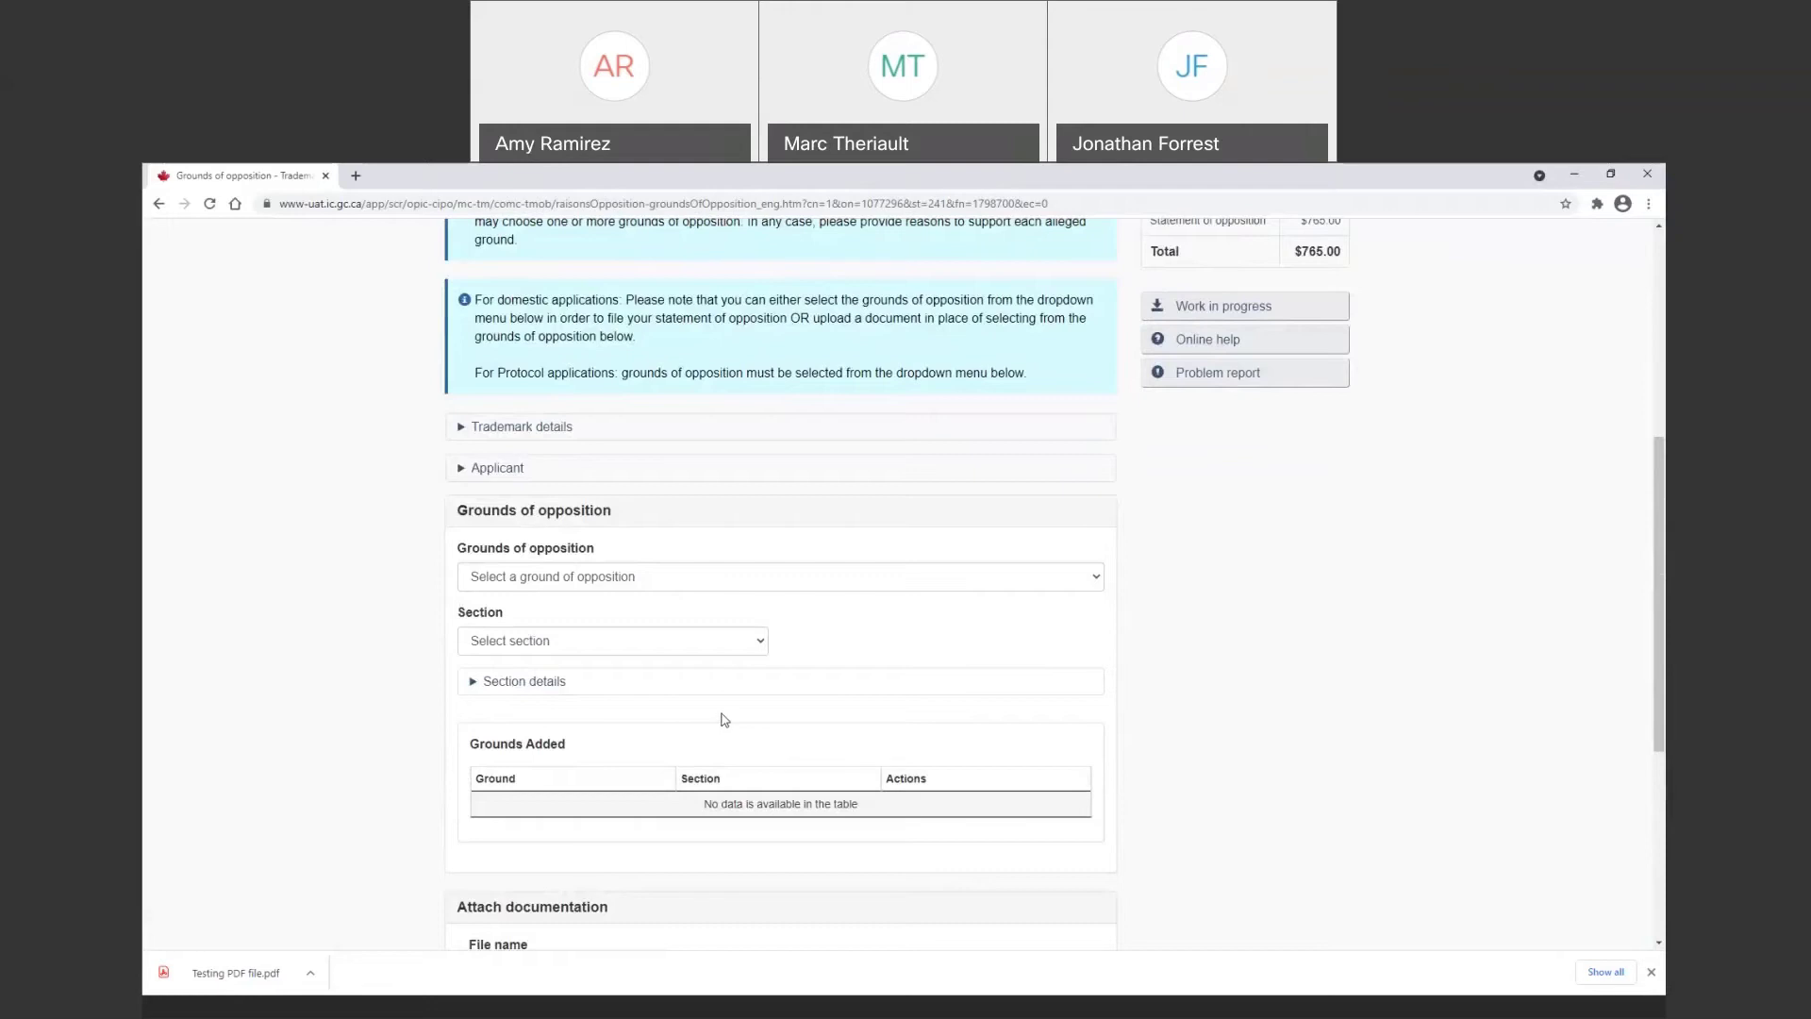
Select ground 38(2)(c), applicant not the person entitled to registration, with Section 16(1)(a), and expand the section details
{"action": "left_click", "coordinate": [638, 576]}
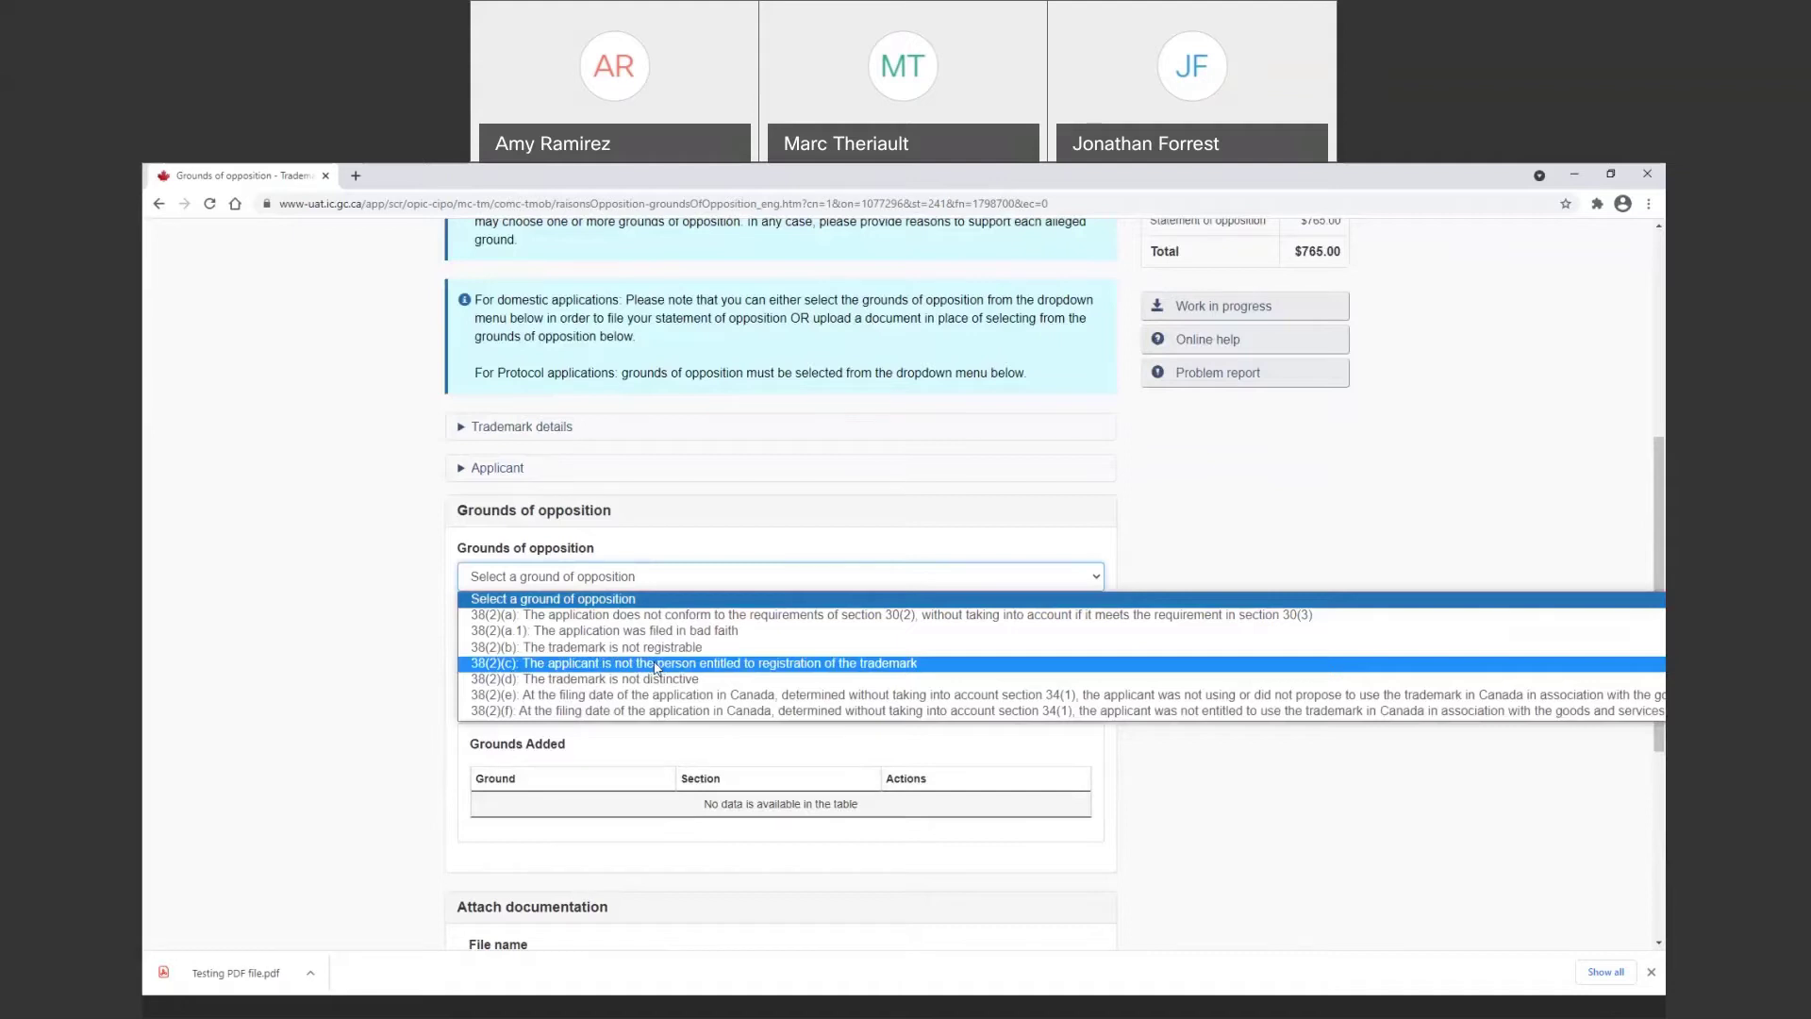
{"action": "left_click", "coordinate": [657, 663]}
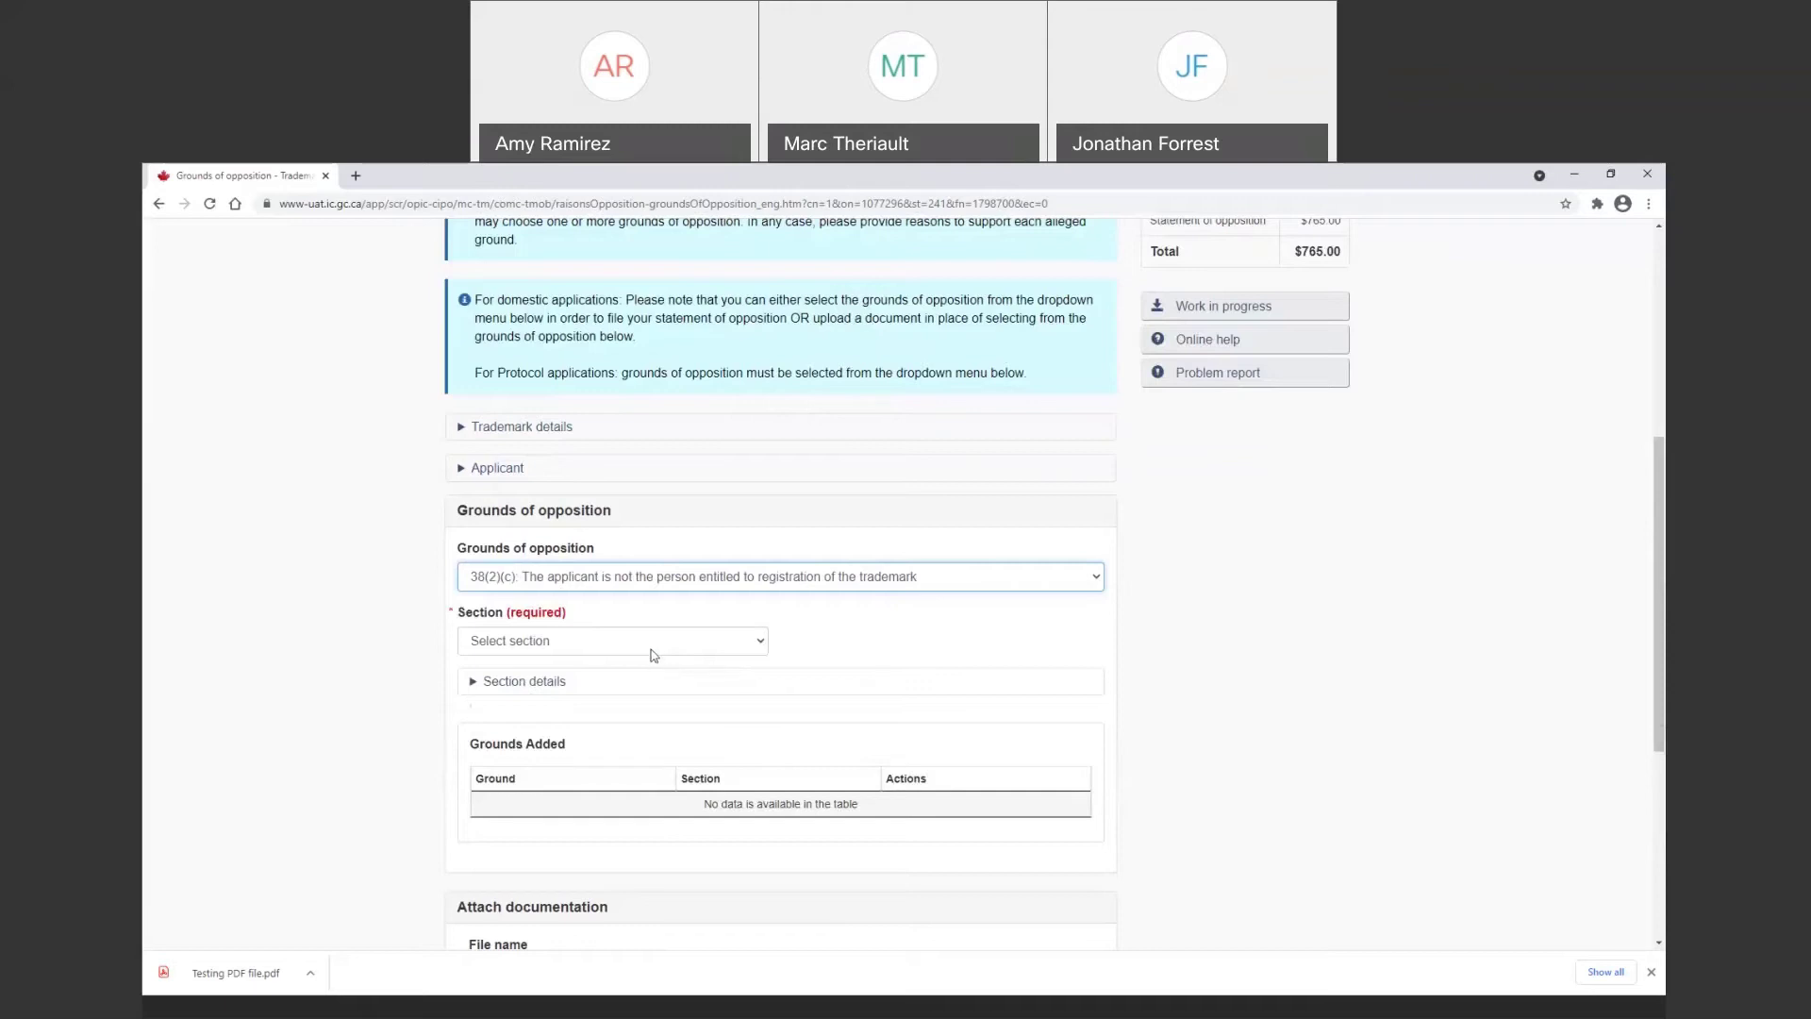
{"action": "left_click", "coordinate": [650, 647]}
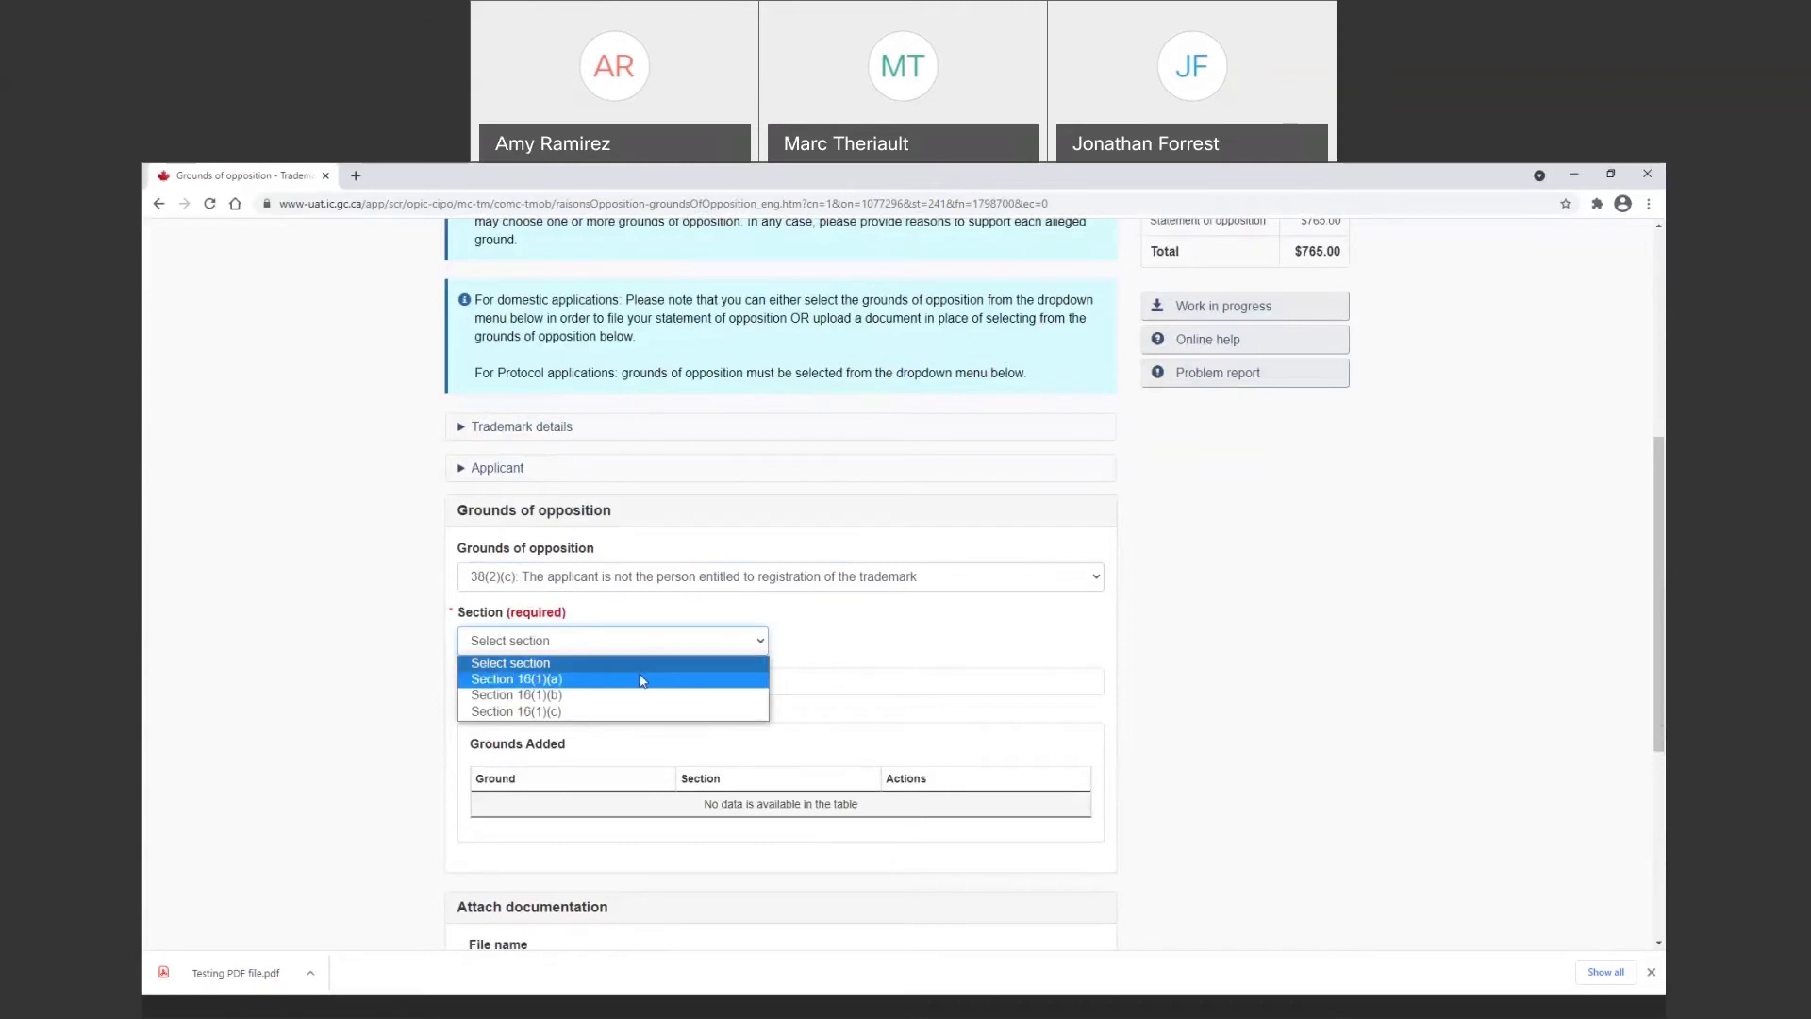
{"action": "left_click", "coordinate": [642, 680]}
{"action": "scroll", "coordinate": [634, 678], "scroll_direction": "down", "scroll_amount": 1}
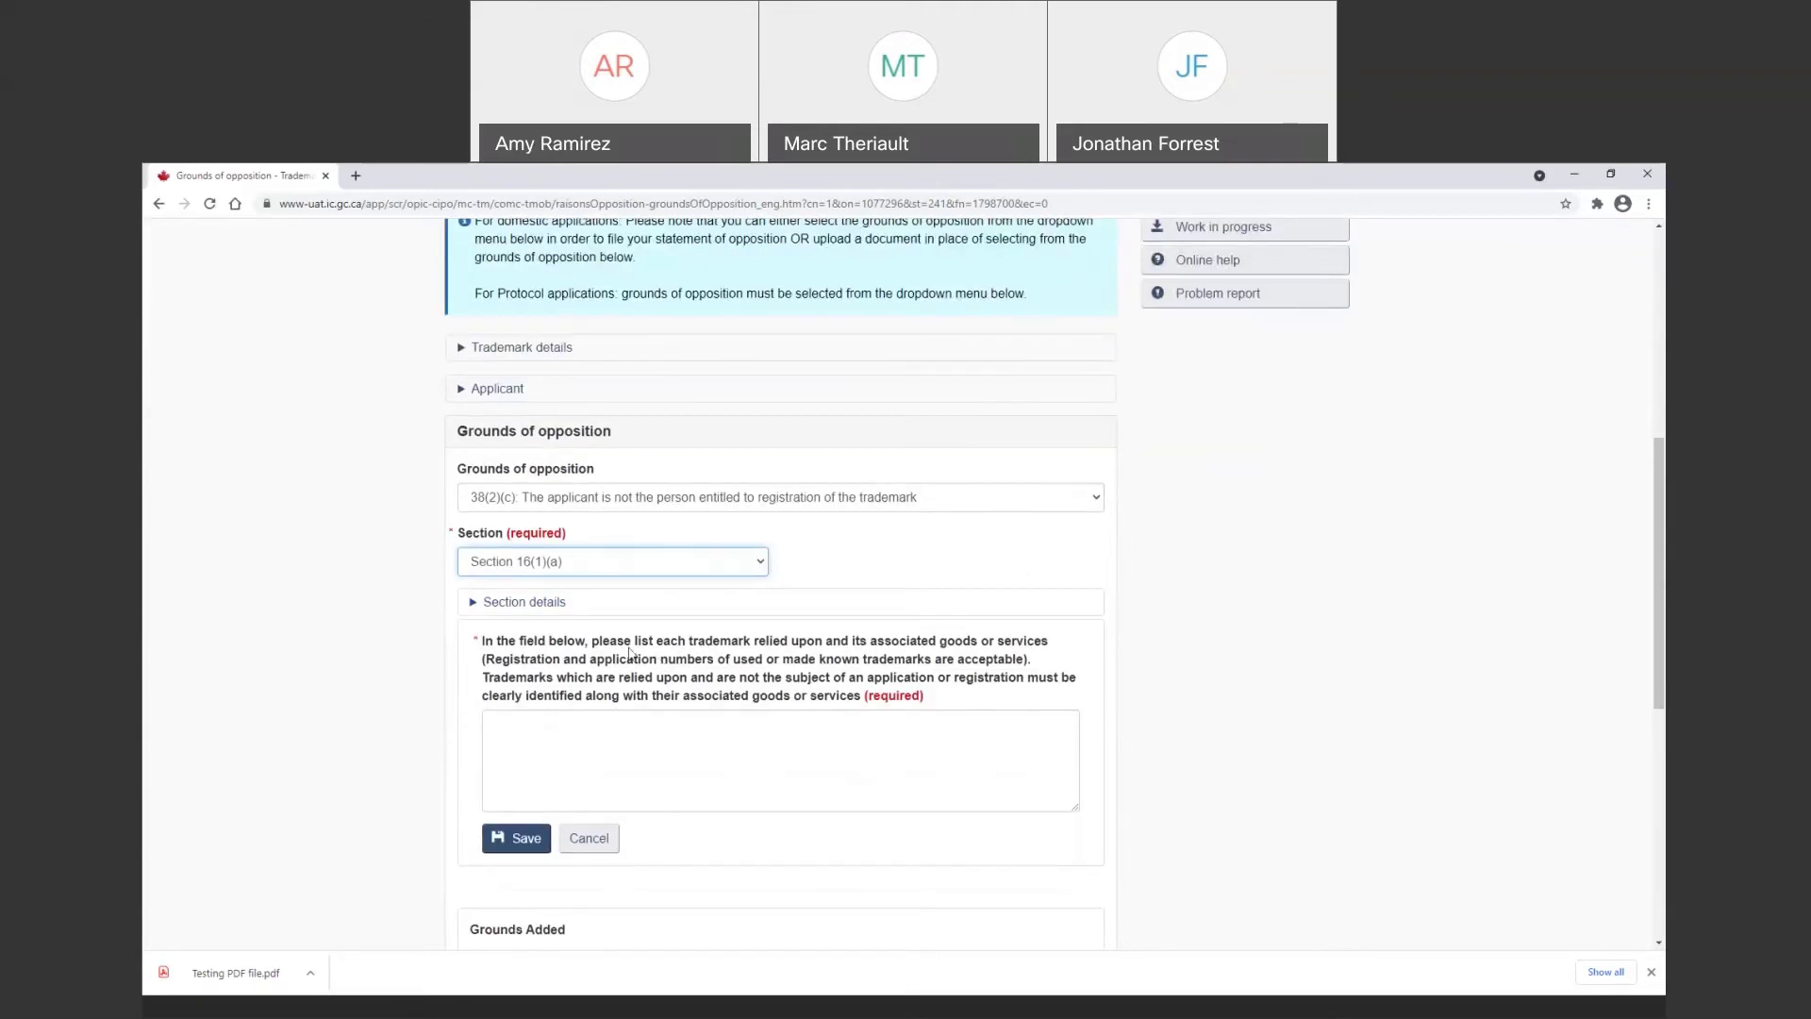
{"action": "left_click", "coordinate": [558, 605]}
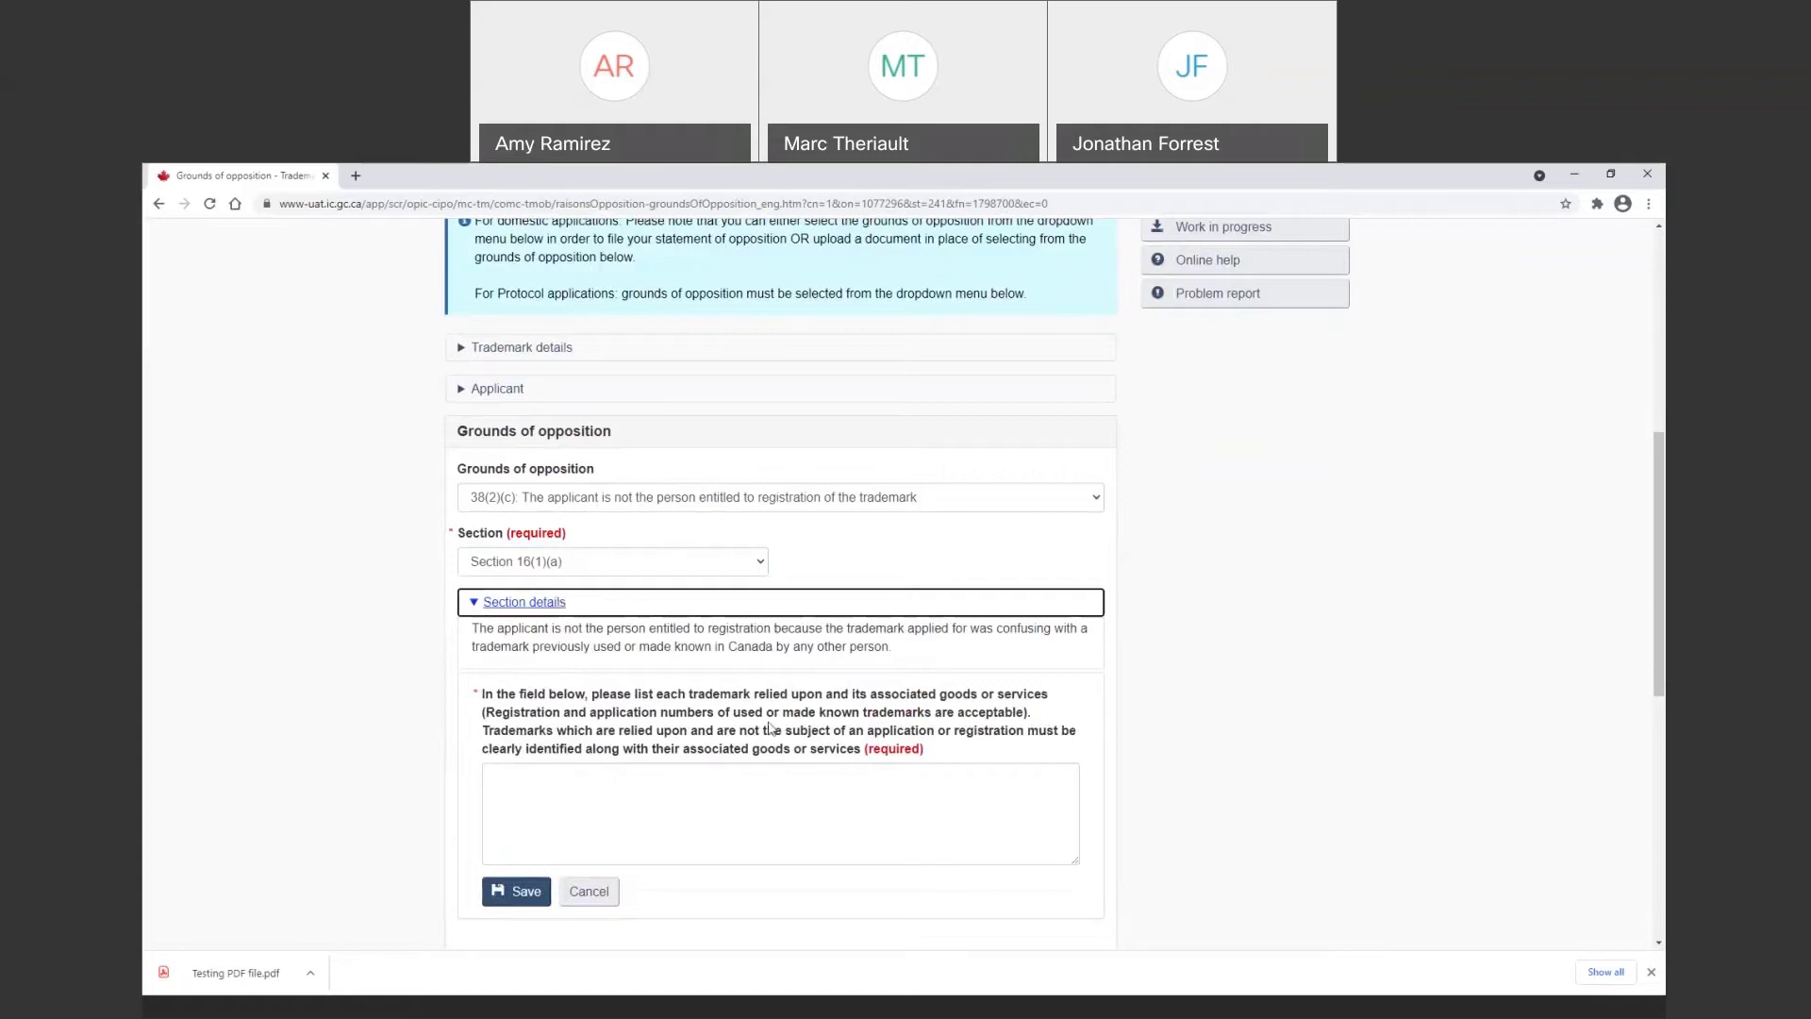
Enter "add more information here" as the list of trademarks relied upon and save the ground
{"action": "left_click", "coordinate": [727, 809]}
{"action": "type", "text": "add more info"}
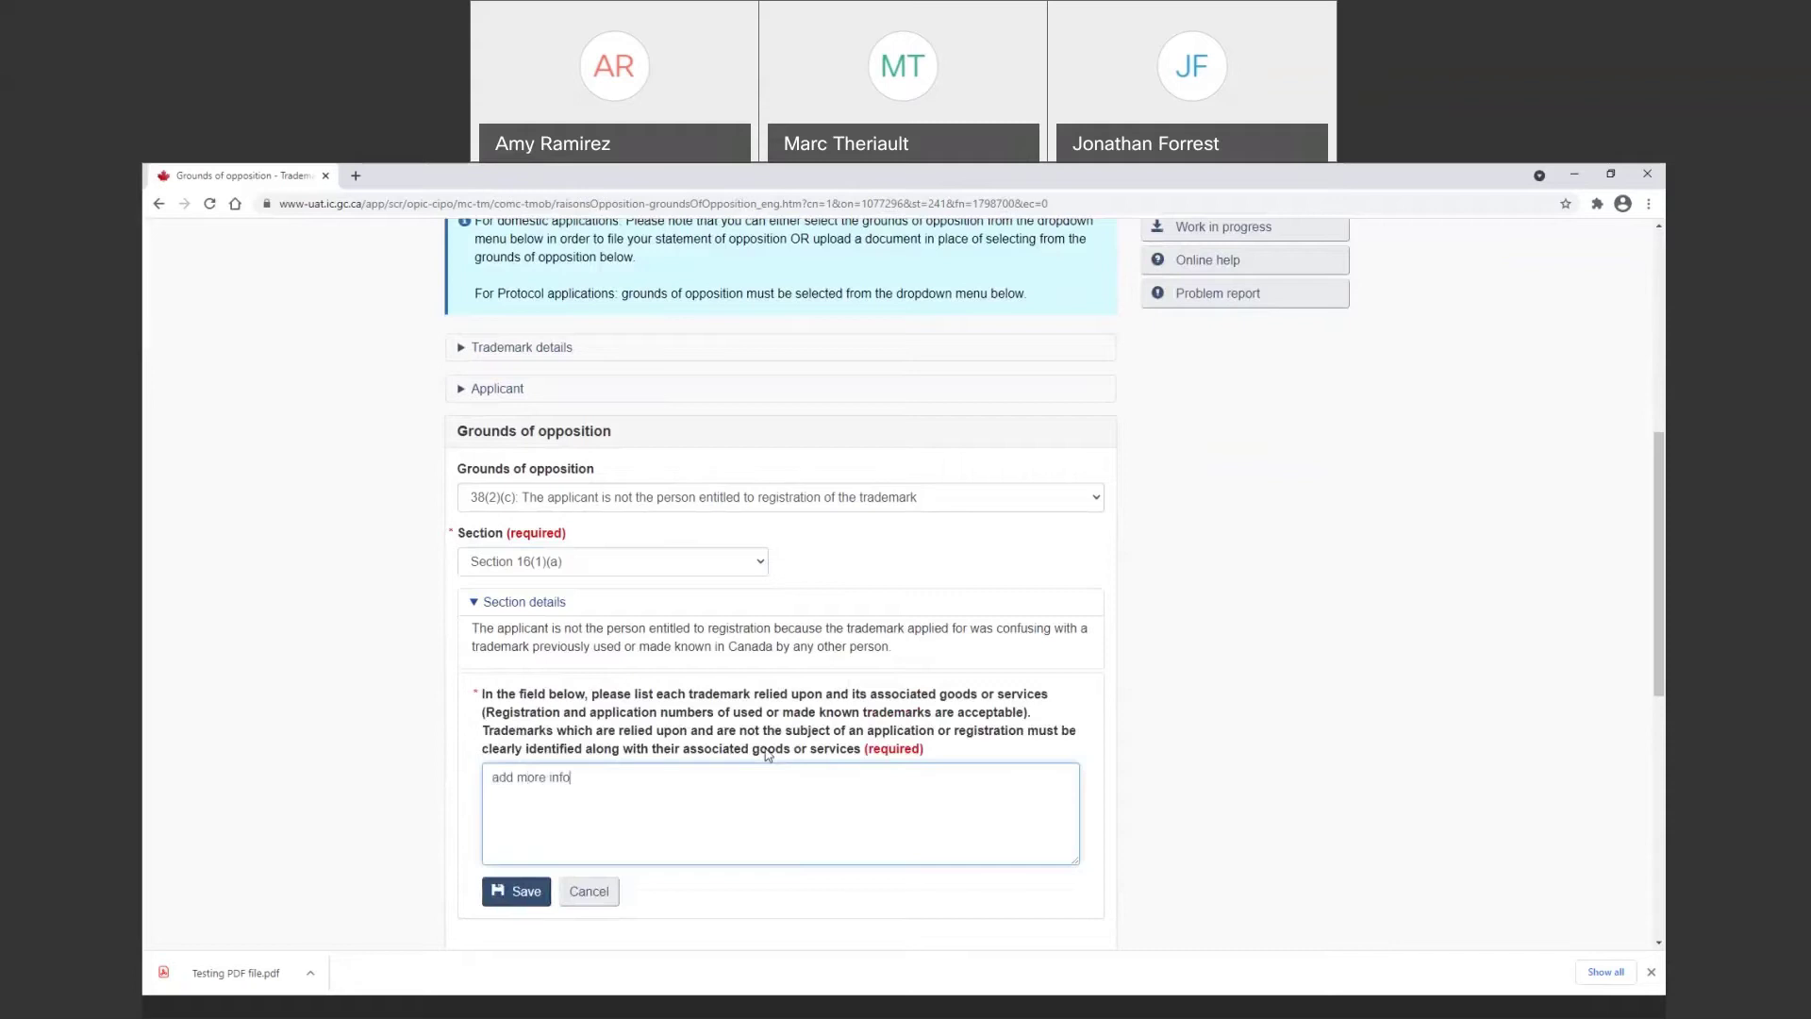
{"action": "type", "text": "rmation here"}
{"action": "scroll", "coordinate": [769, 754], "scroll_direction": "down", "scroll_amount": 1}
{"action": "left_click", "coordinate": [534, 809]}
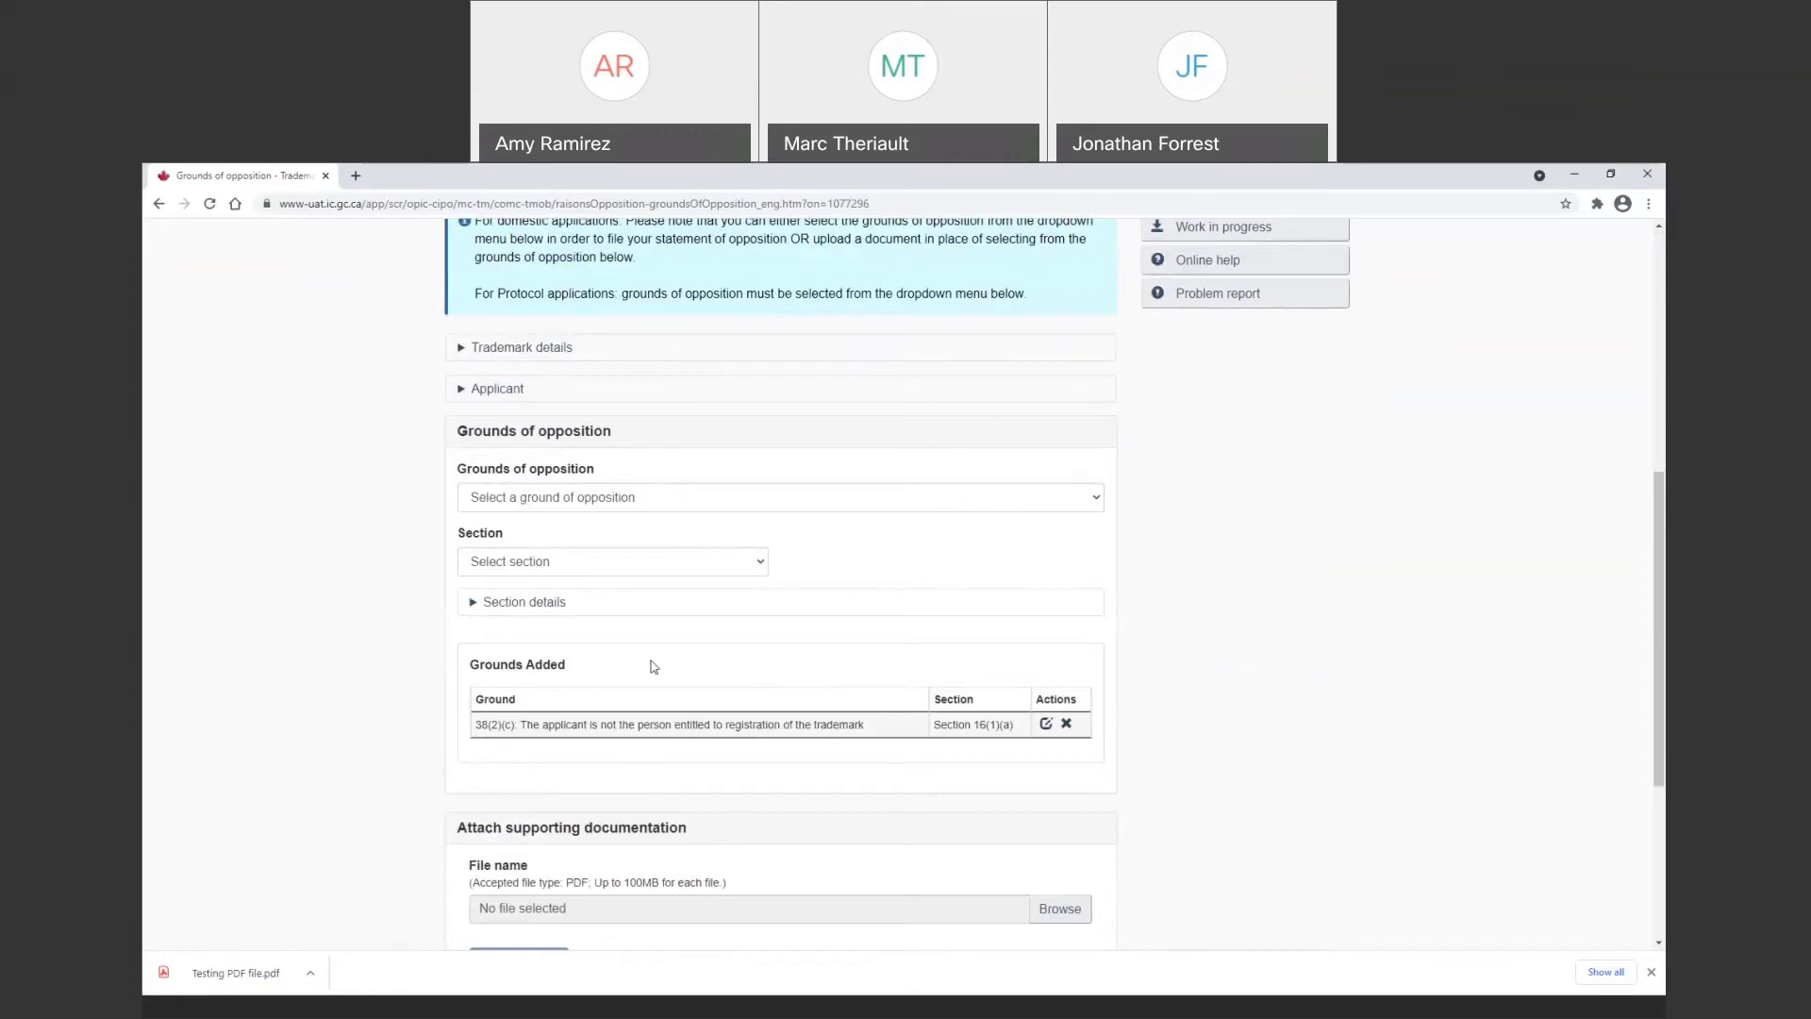
Add ground 38(2)(d), the trademark is not distinctive, under Section 38(2)(d) with the explanation "add more information here"
{"action": "scroll", "coordinate": [654, 667], "scroll_direction": "down", "scroll_amount": 2}
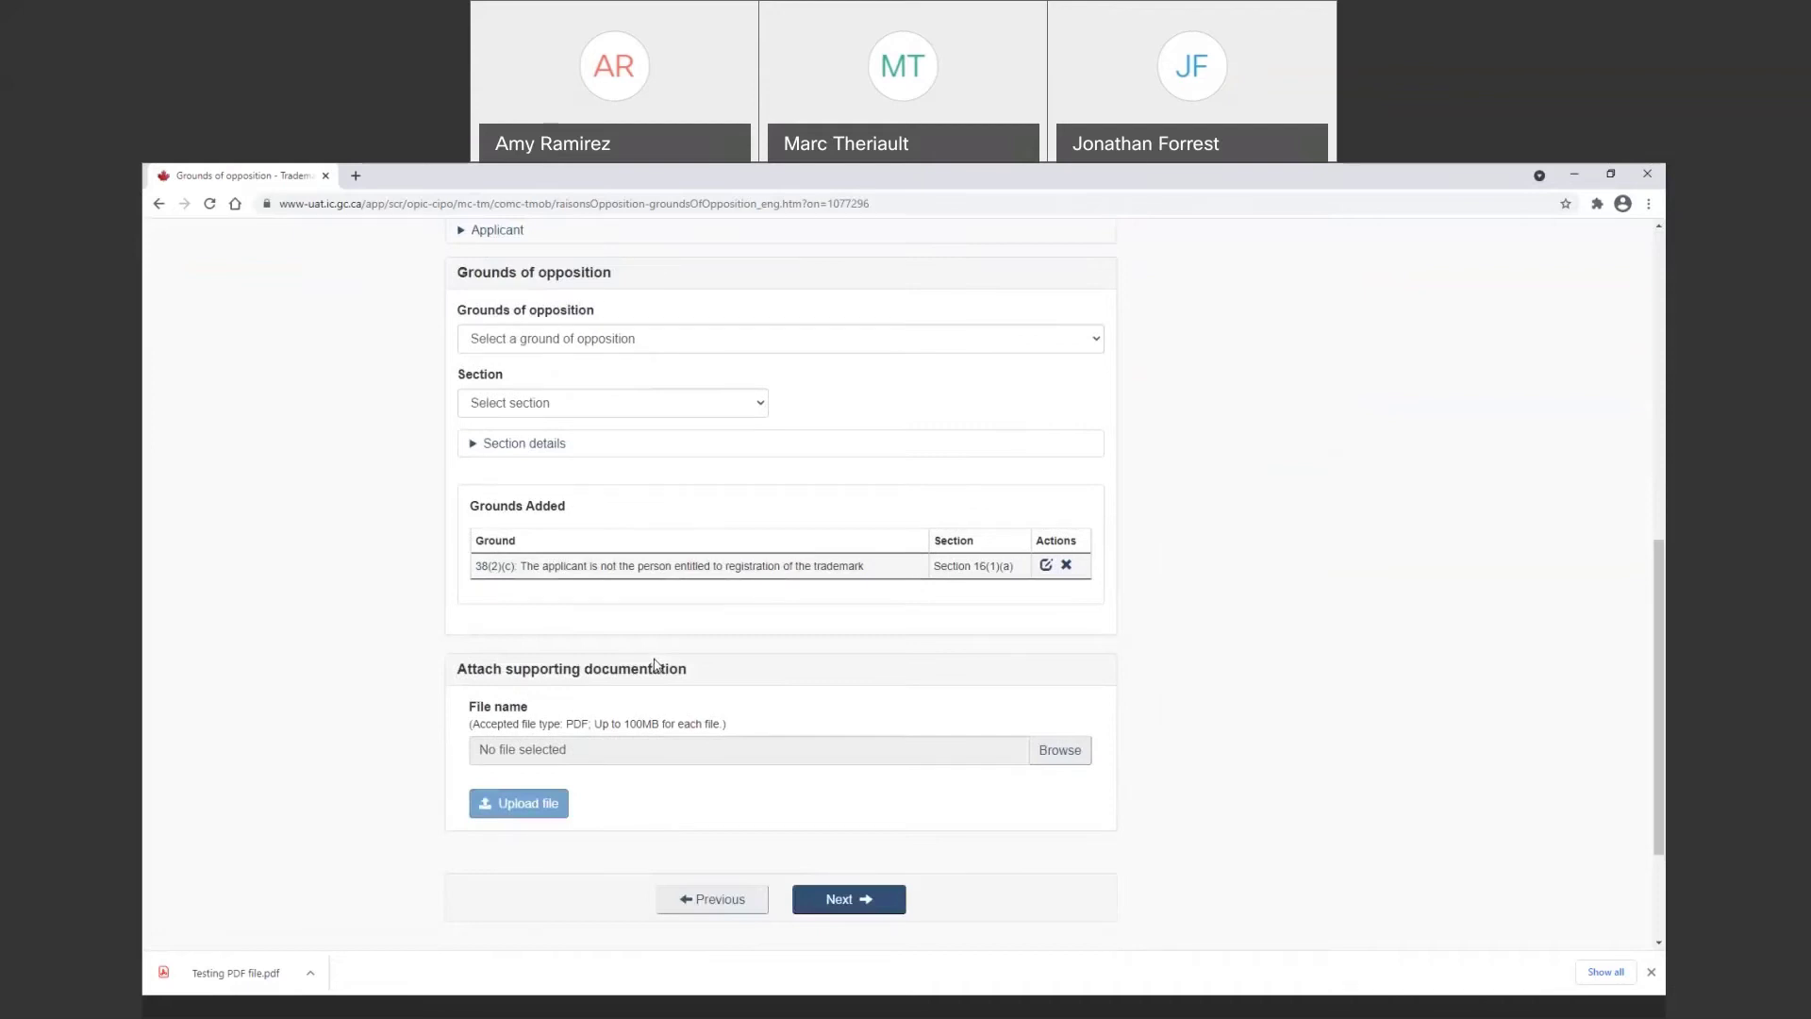
{"action": "scroll", "coordinate": [653, 666], "scroll_direction": "up", "scroll_amount": 1}
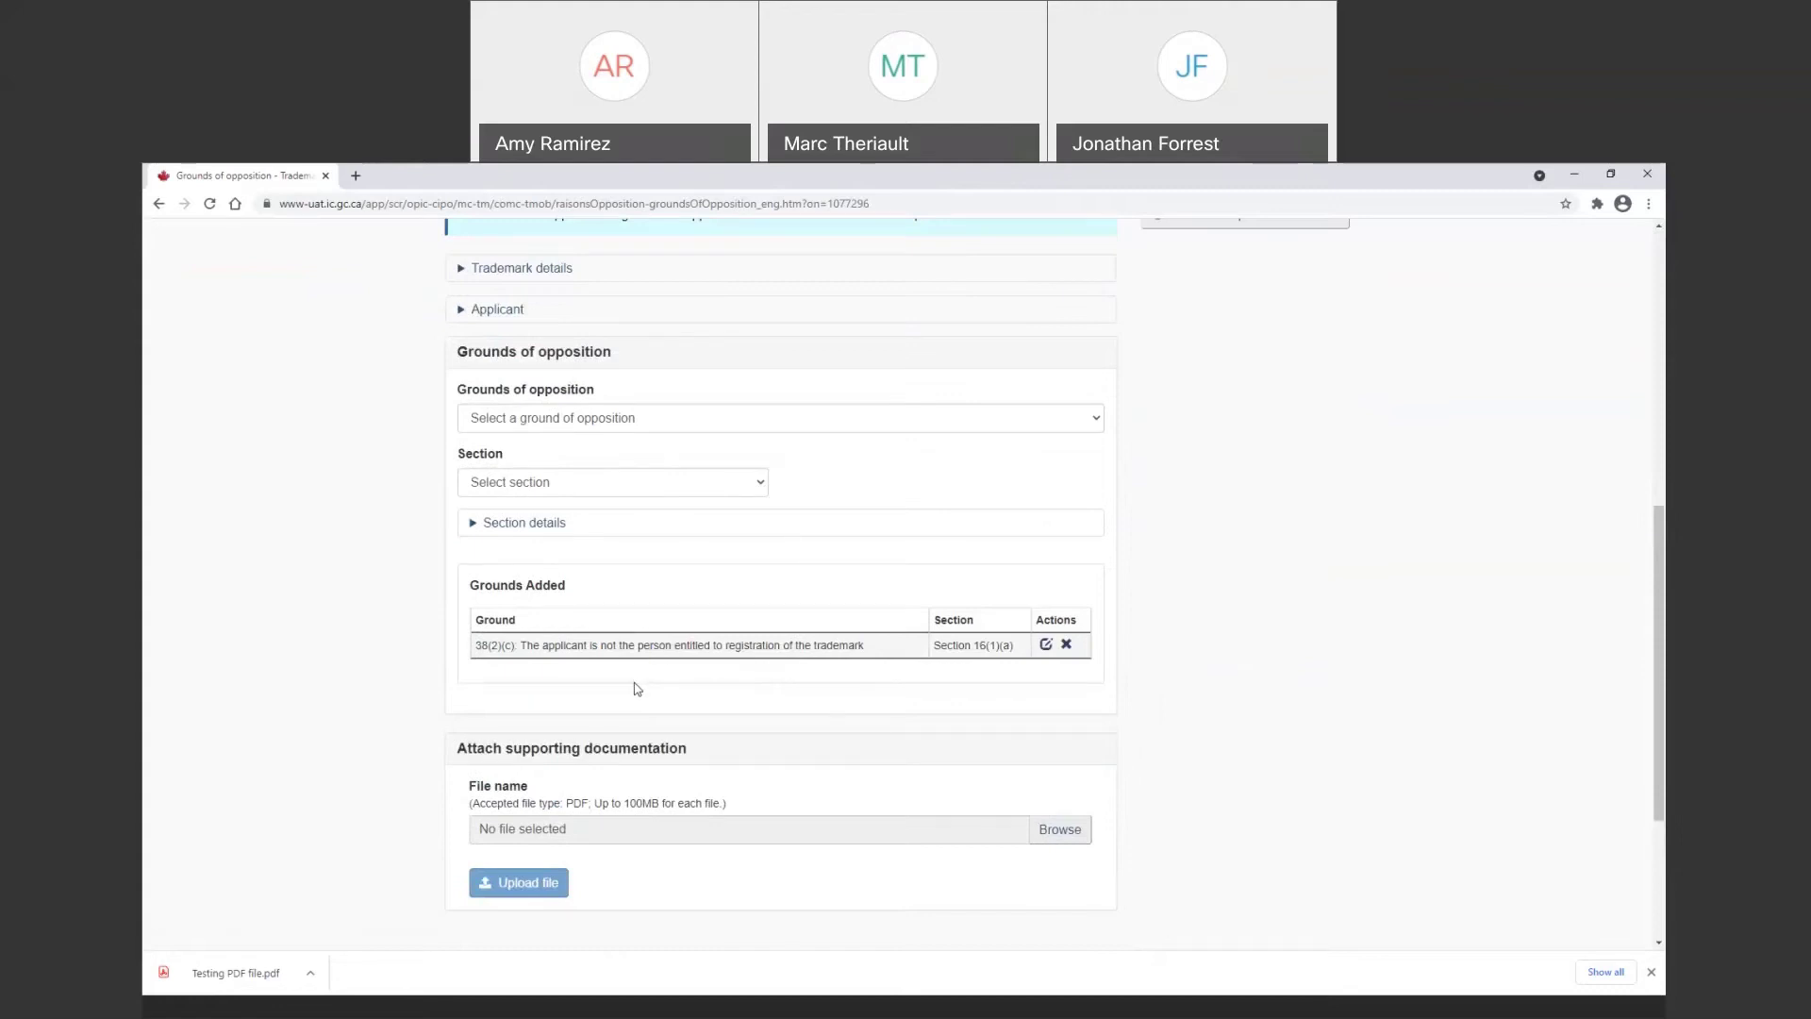
{"action": "scroll", "coordinate": [641, 742], "scroll_direction": "up", "scroll_amount": 2}
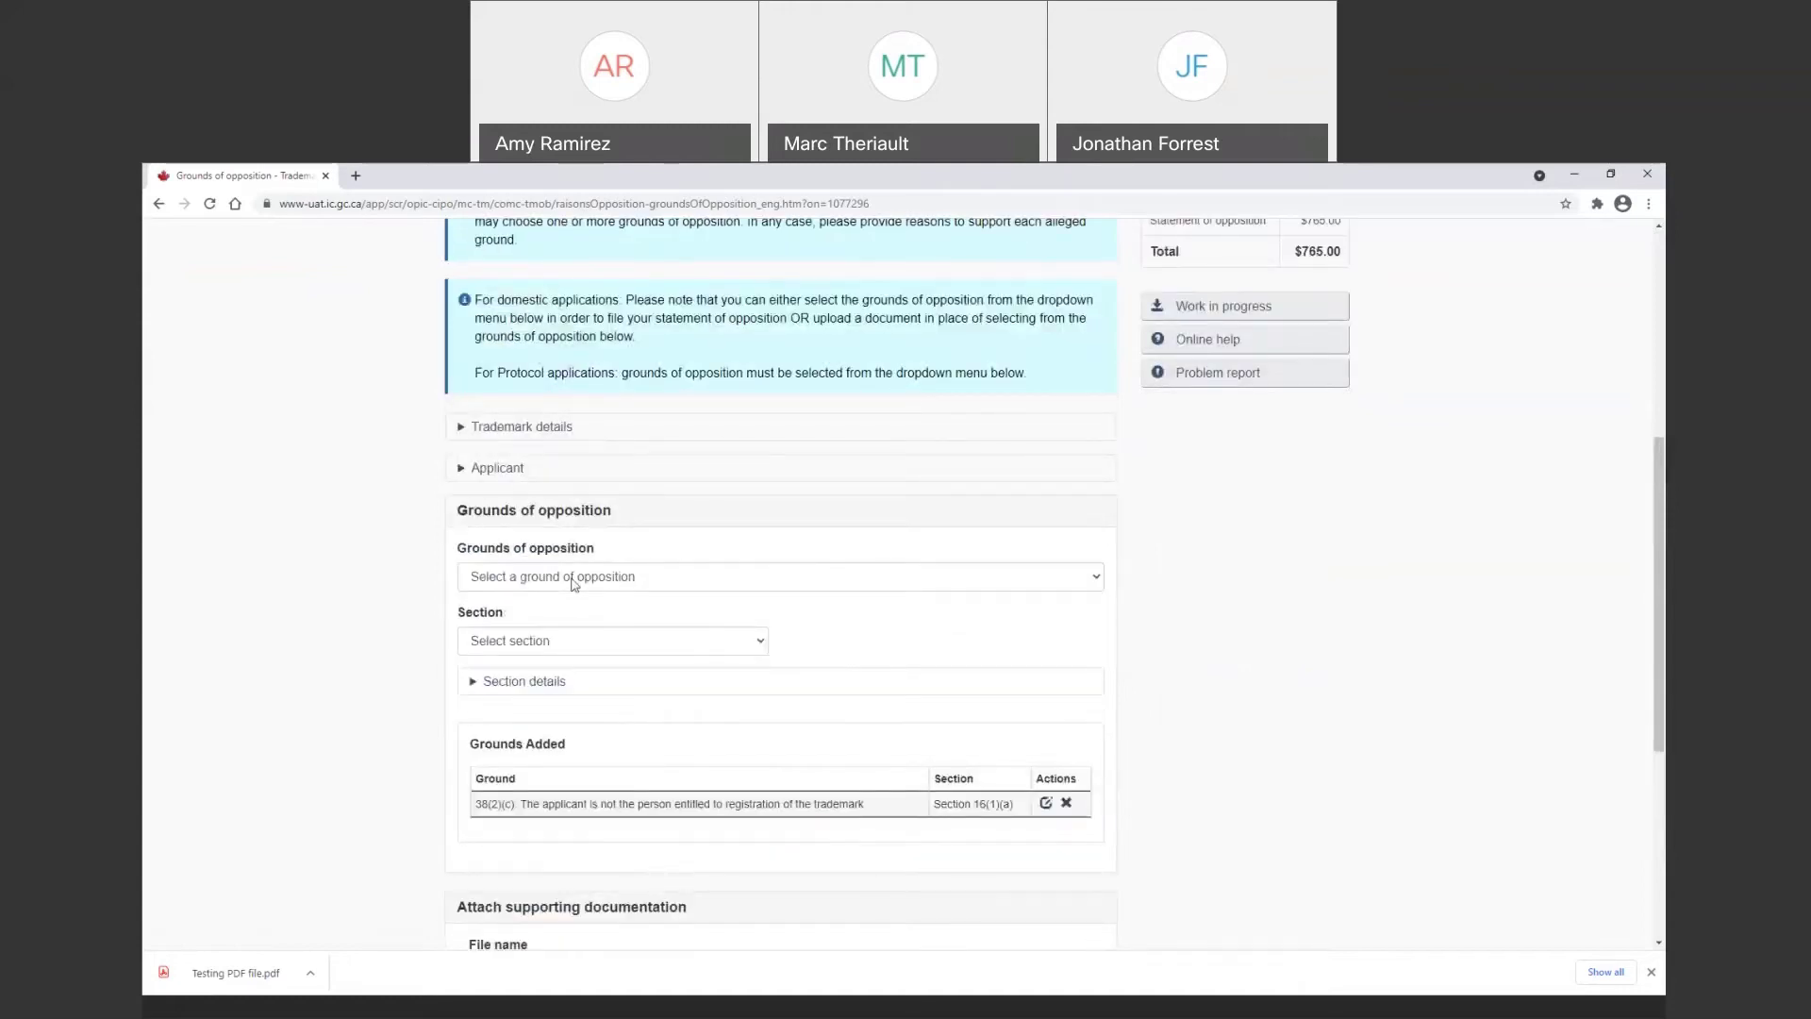
{"action": "left_click", "coordinate": [574, 584]}
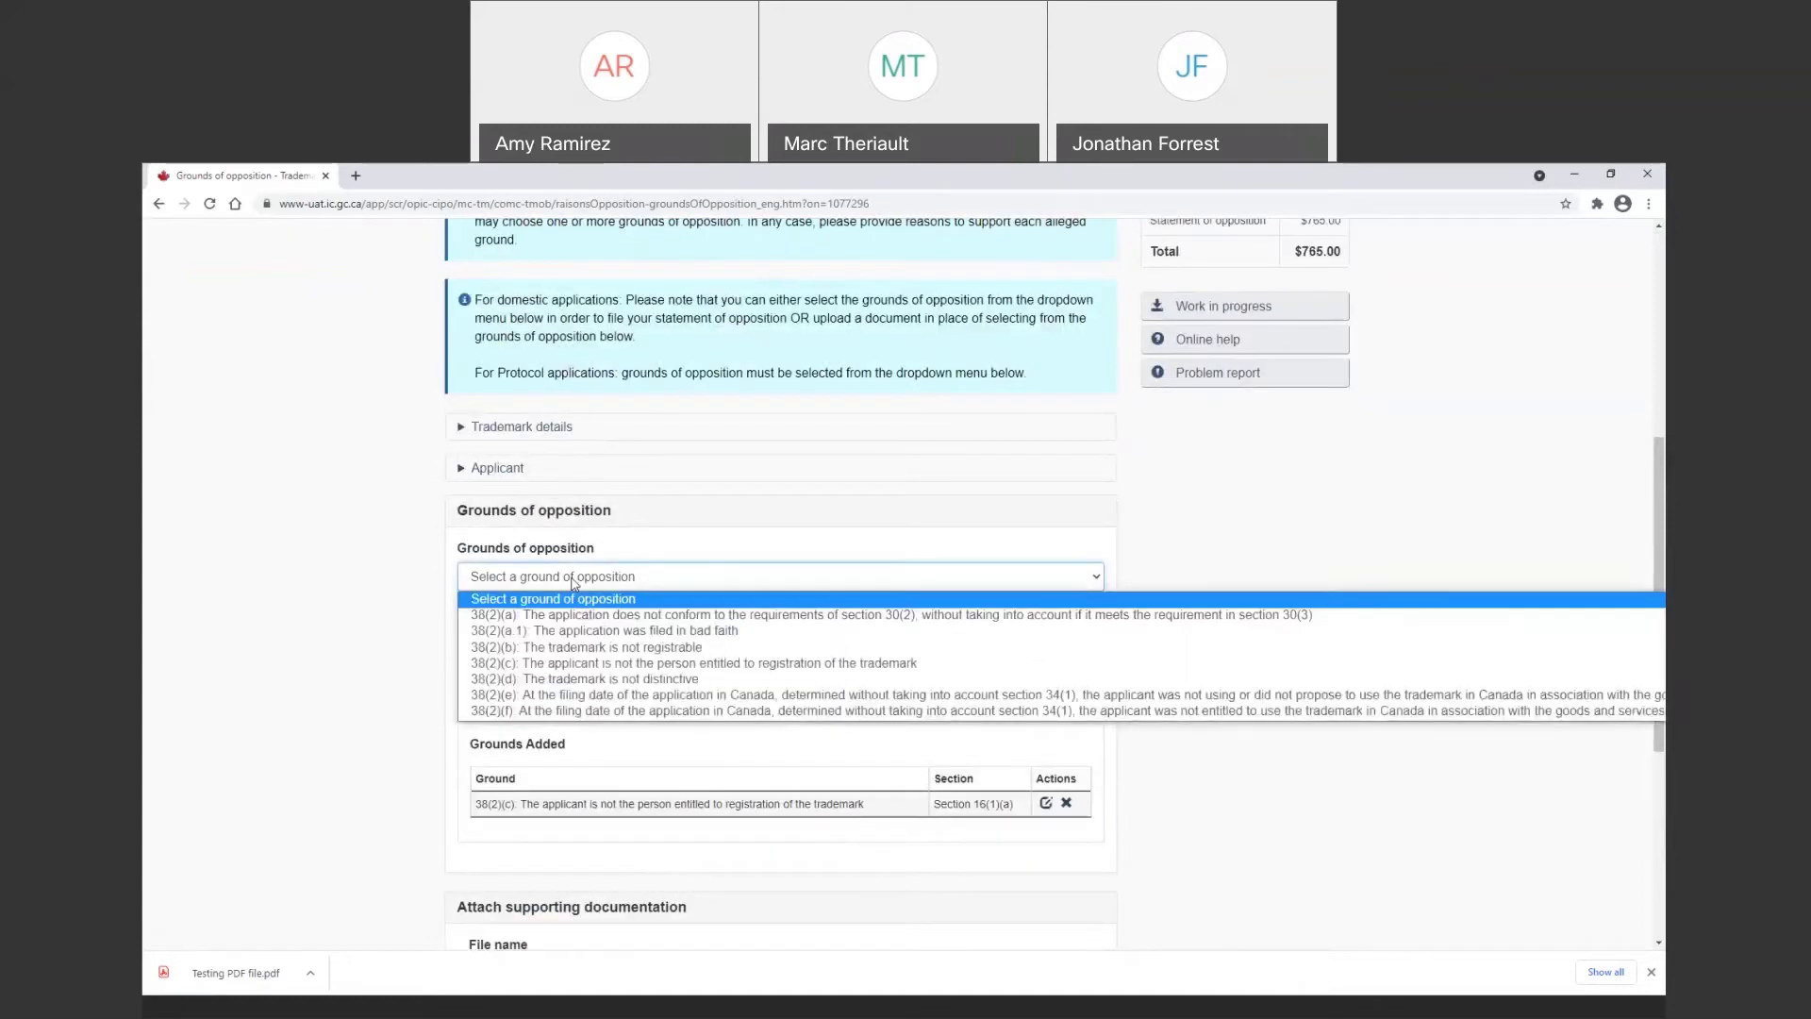
{"action": "left_click", "coordinate": [593, 681]}
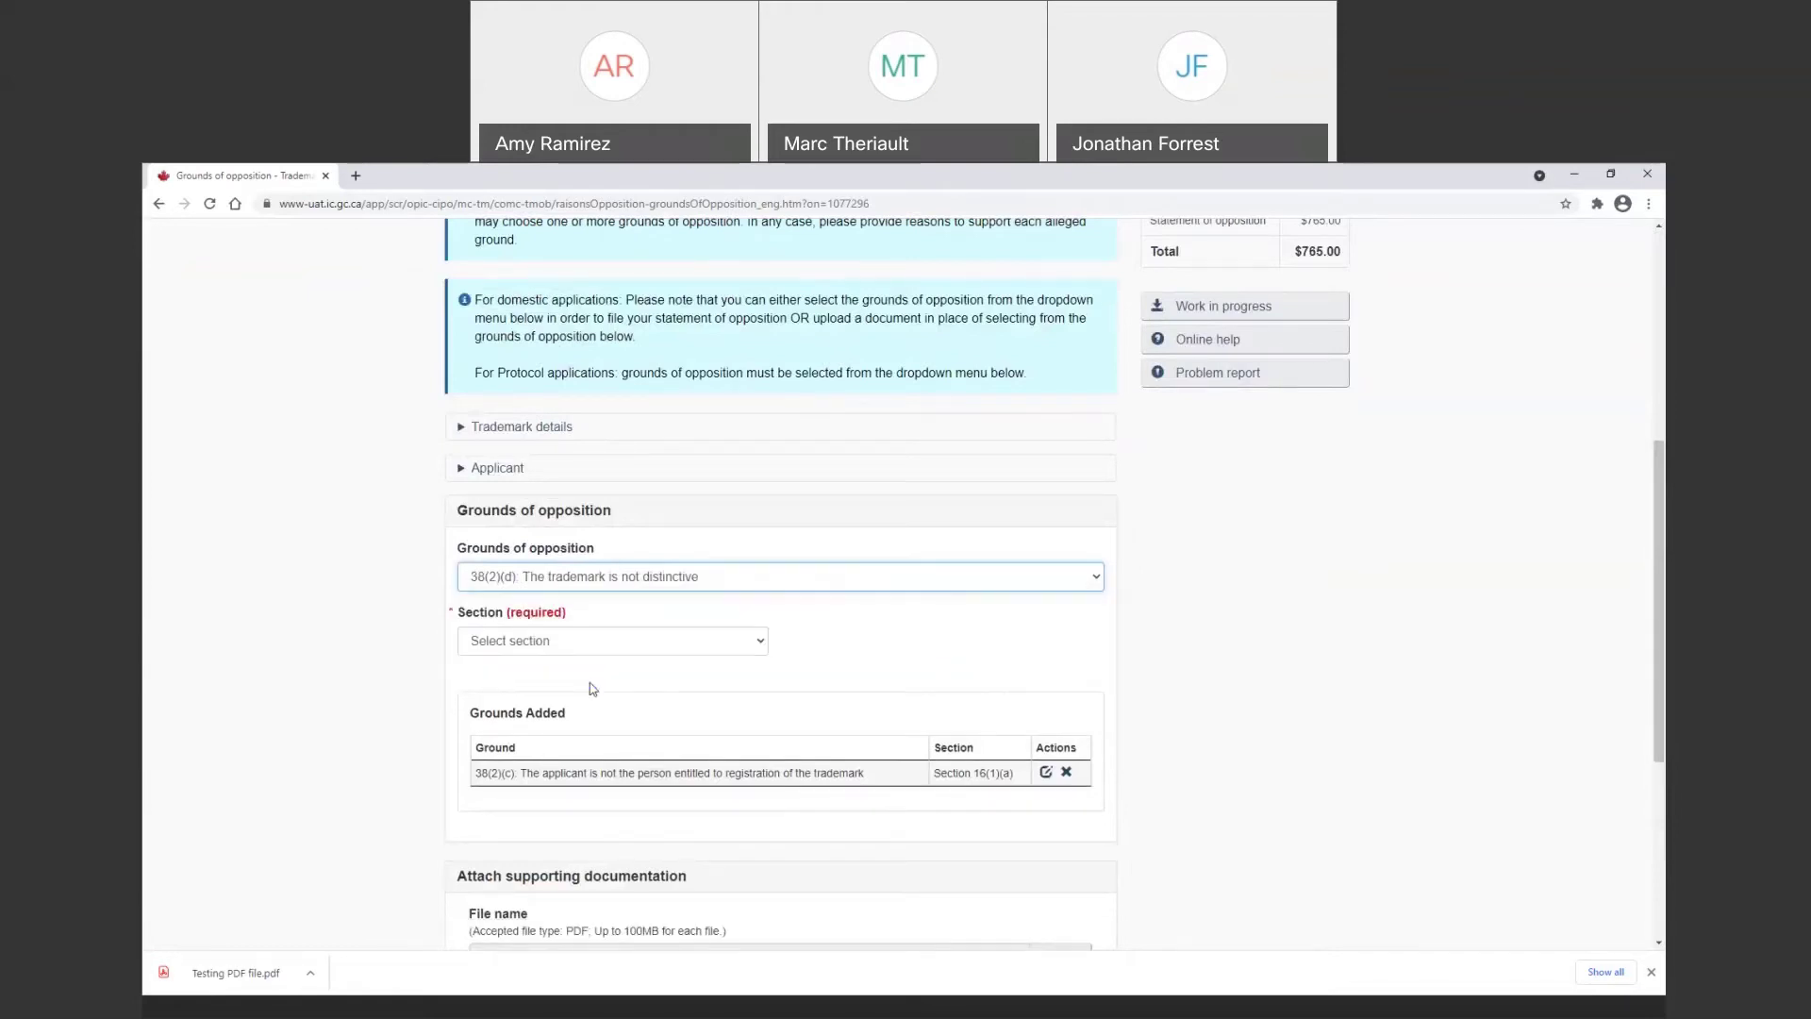
{"action": "left_click", "coordinate": [571, 647]}
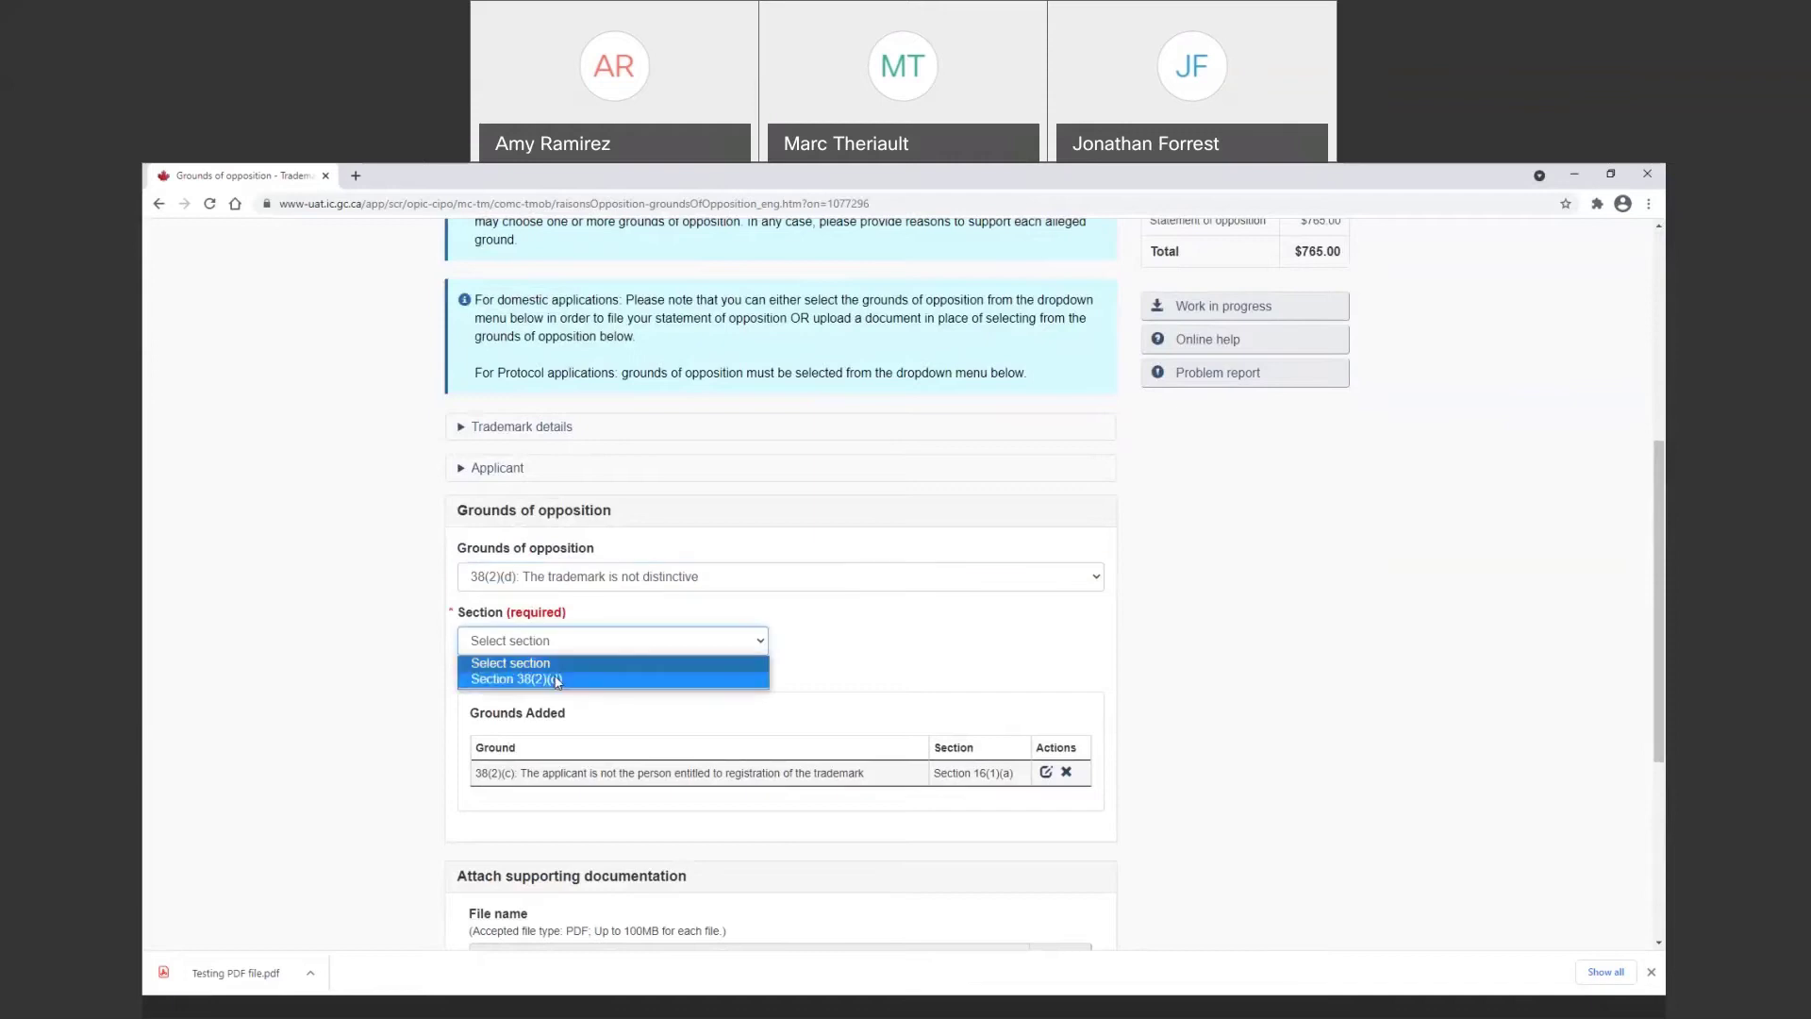
{"action": "left_click", "coordinate": [557, 680]}
{"action": "left_click", "coordinate": [553, 742]}
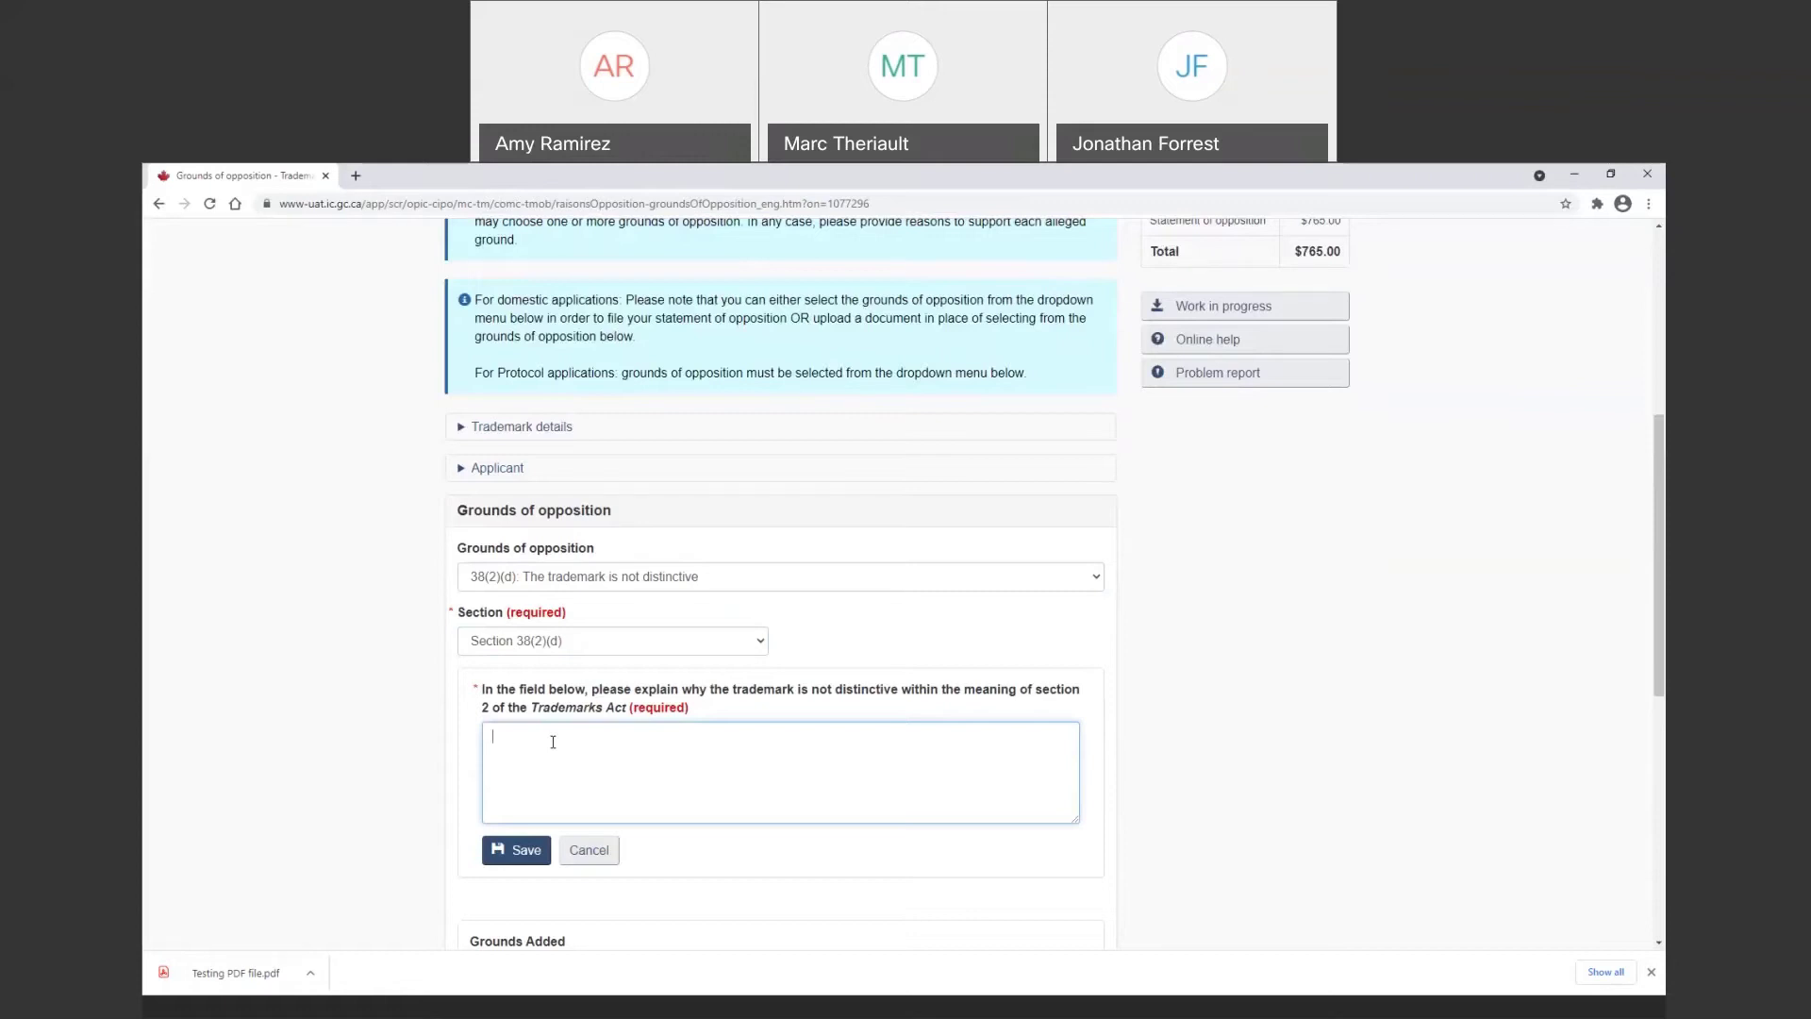
{"action": "type", "text": "add more information here"}
{"action": "scroll", "coordinate": [548, 681], "scroll_direction": "down", "scroll_amount": 1}
{"action": "left_click", "coordinate": [514, 768]}
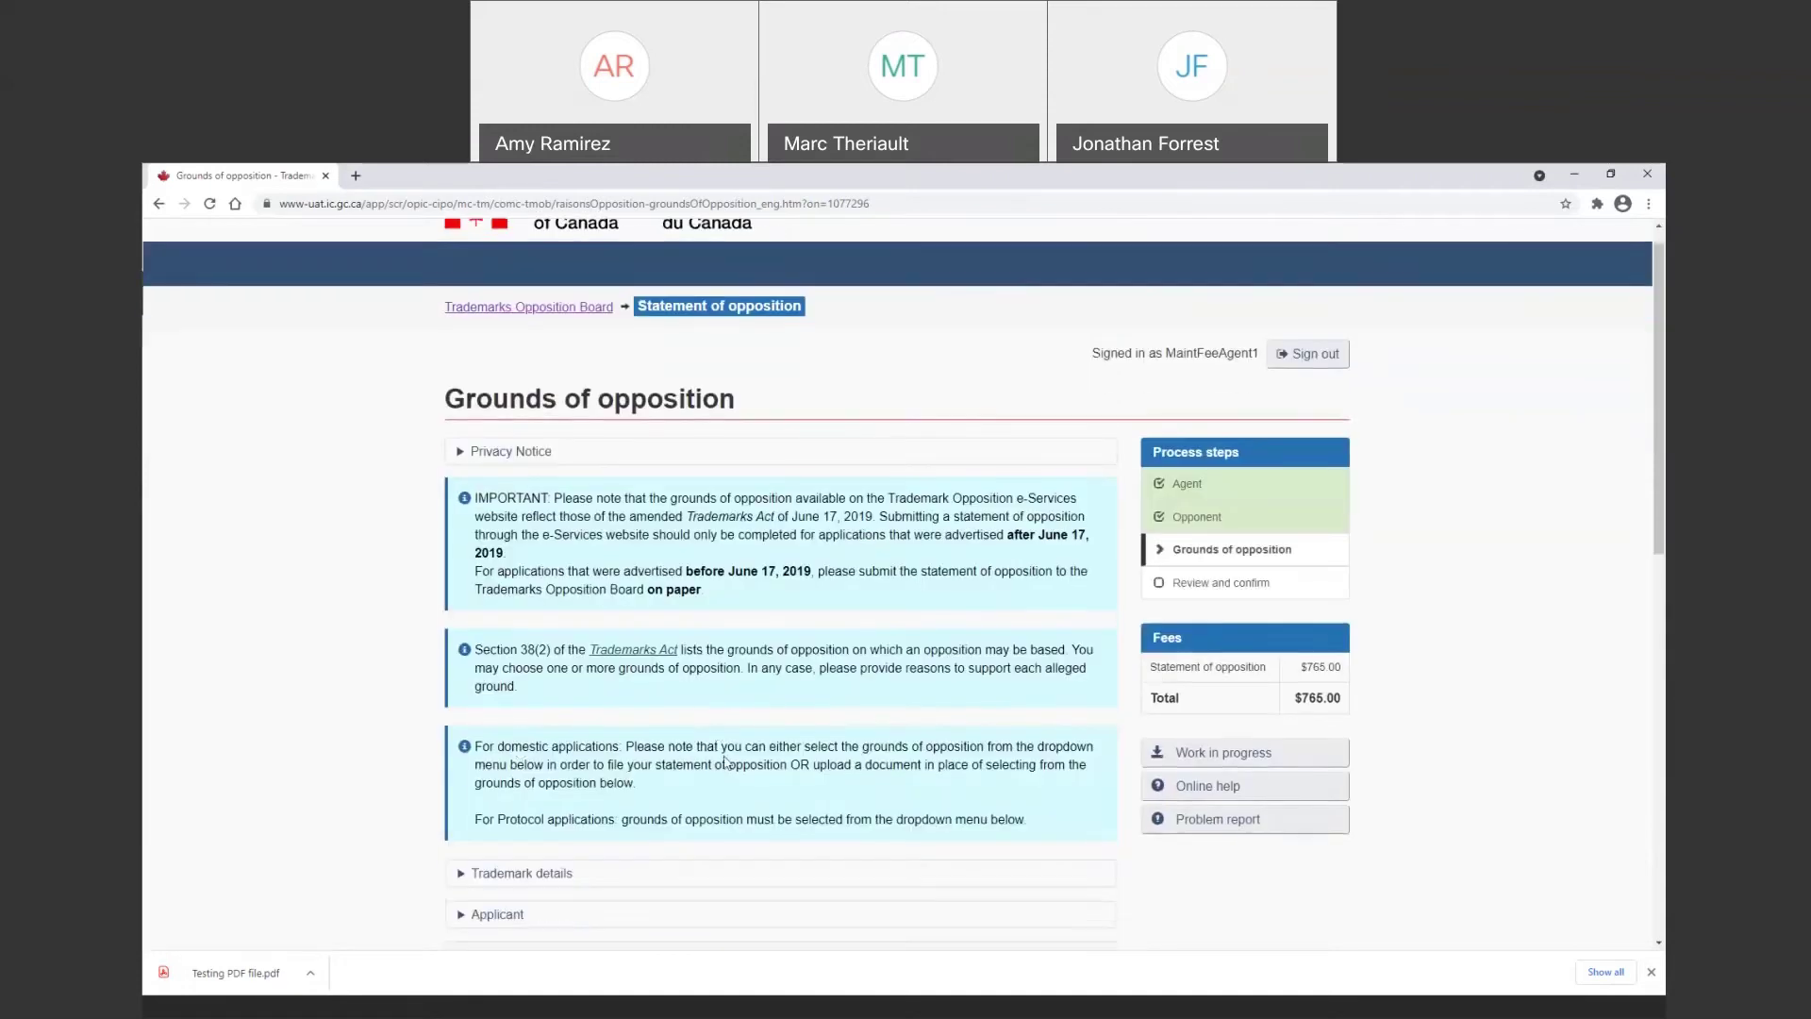
Check the table of added grounds and continue to the review without attaching supporting documentation
{"action": "scroll", "coordinate": [703, 793], "scroll_direction": "down", "scroll_amount": 5}
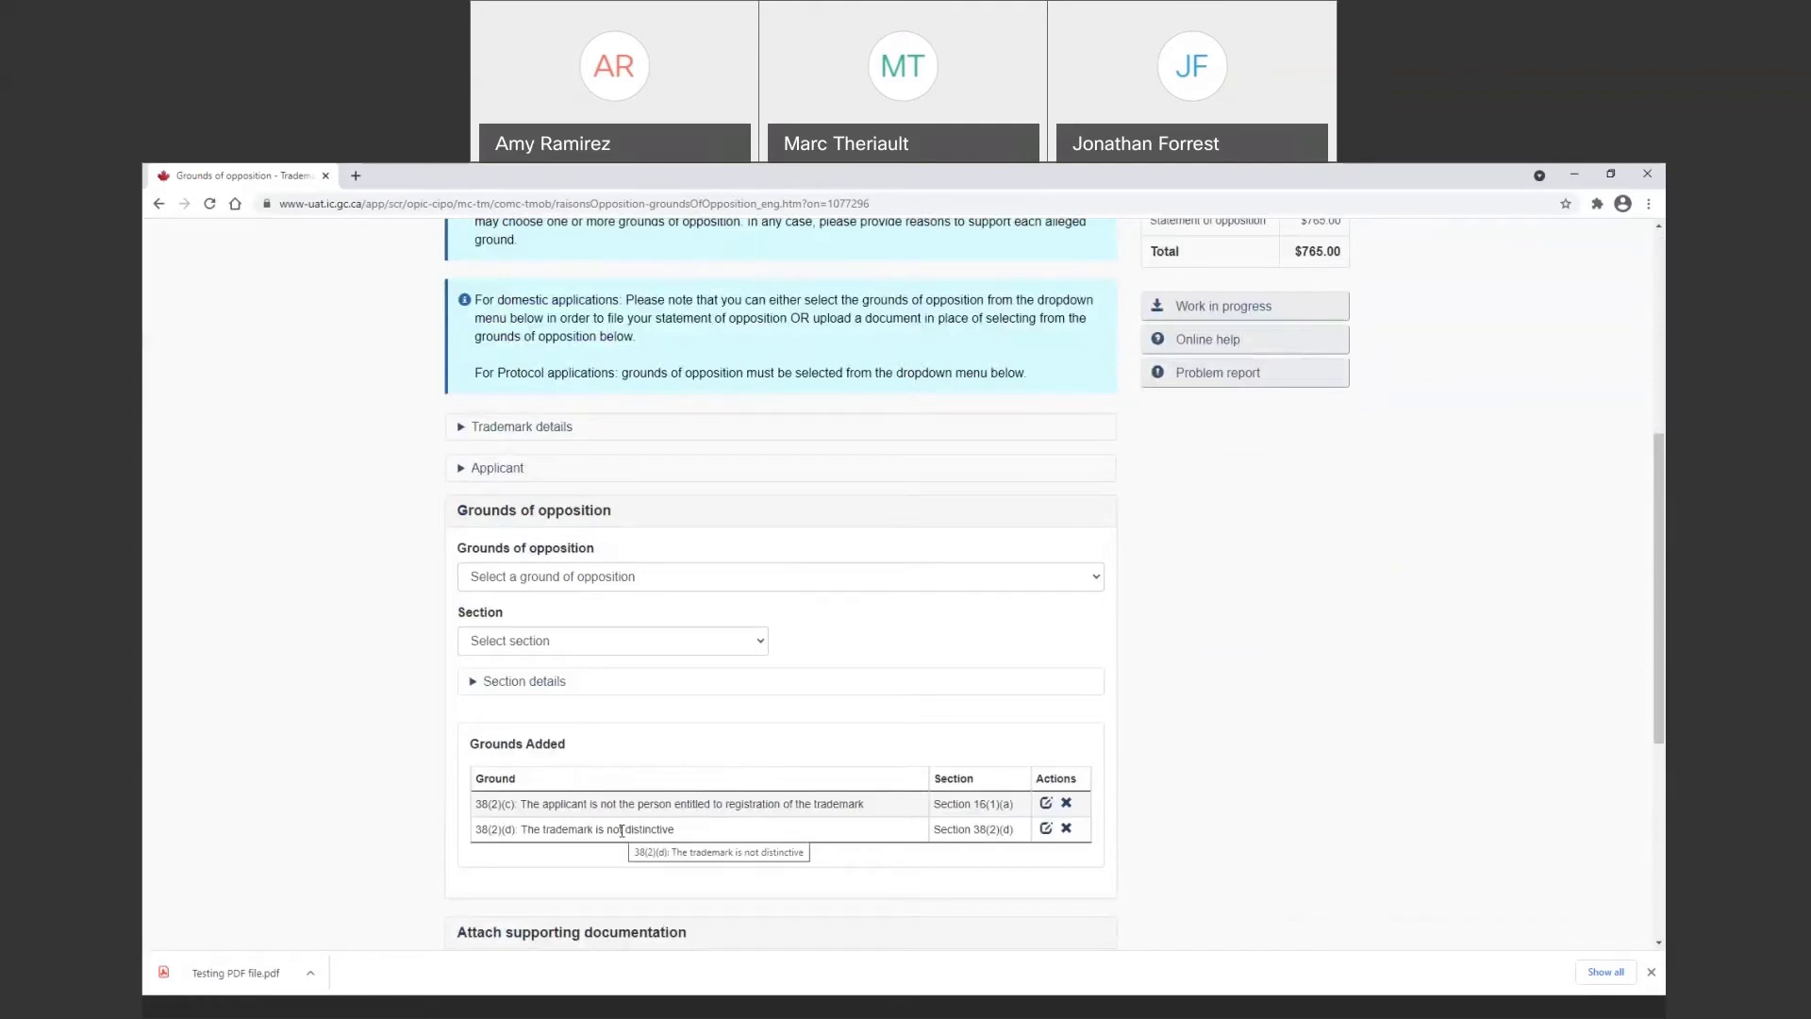
{"action": "scroll", "coordinate": [624, 827], "scroll_direction": "down", "scroll_amount": 3}
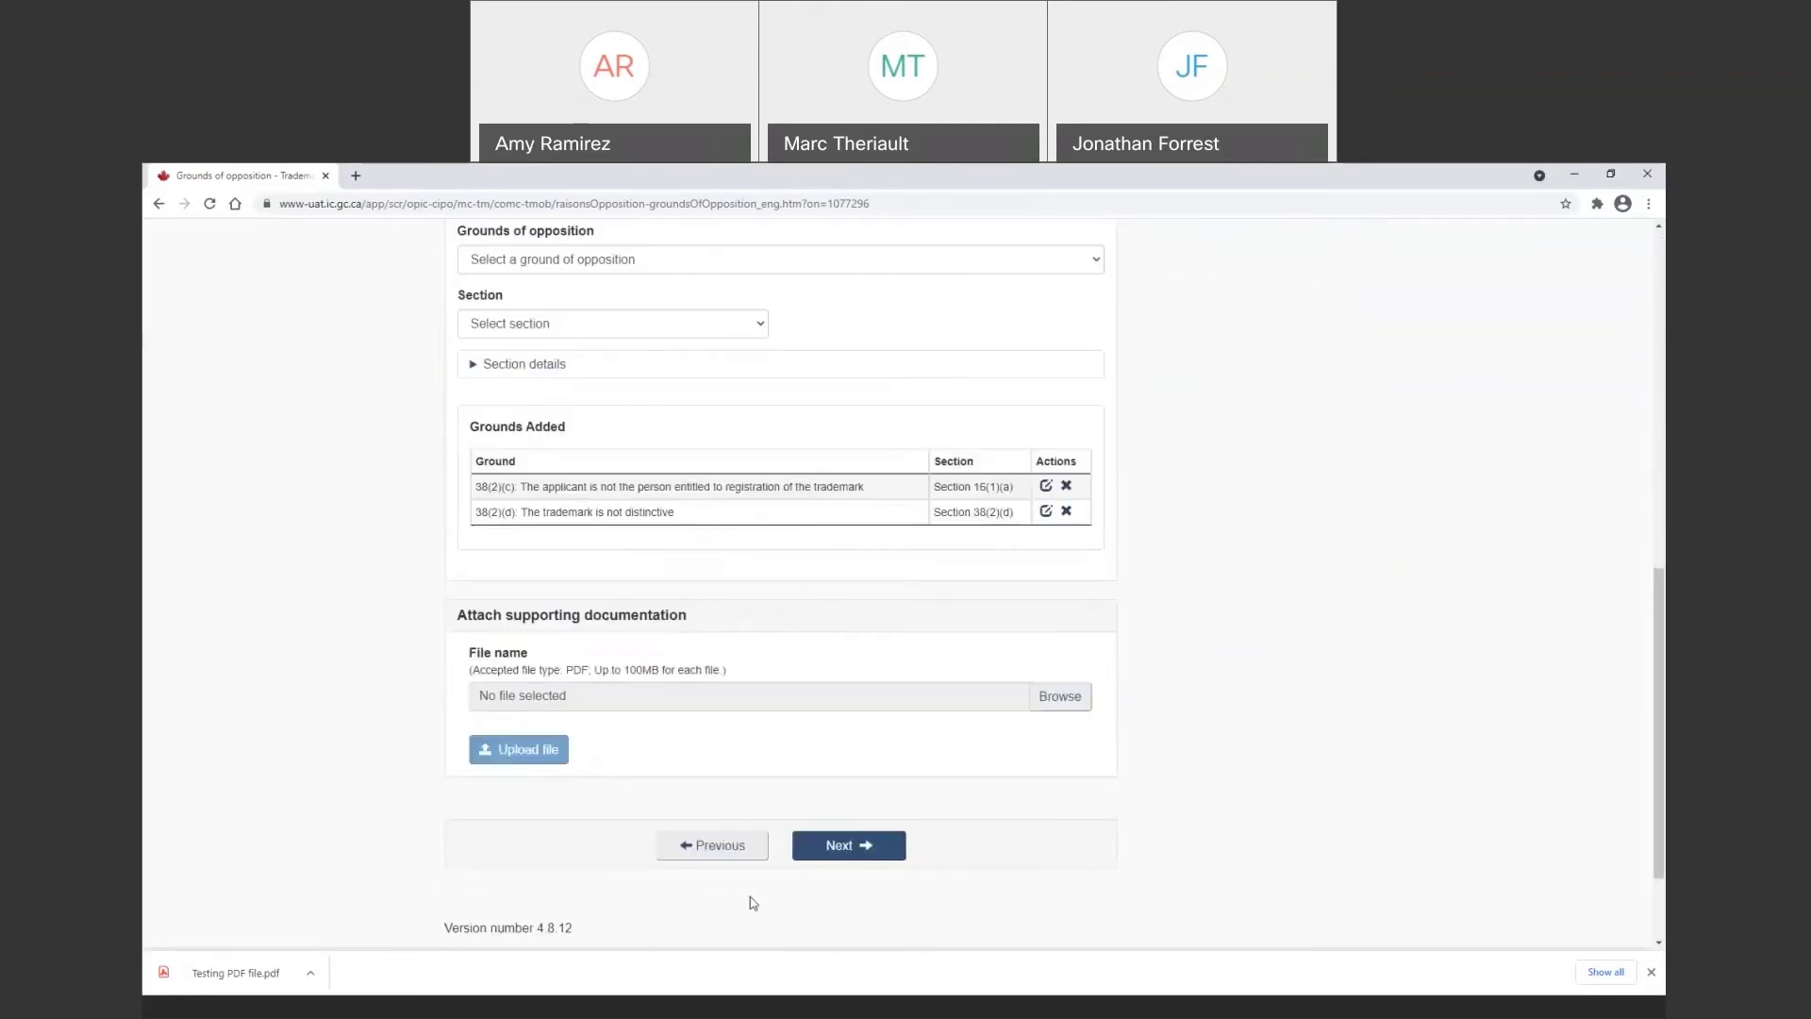
{"action": "left_click", "coordinate": [845, 854]}
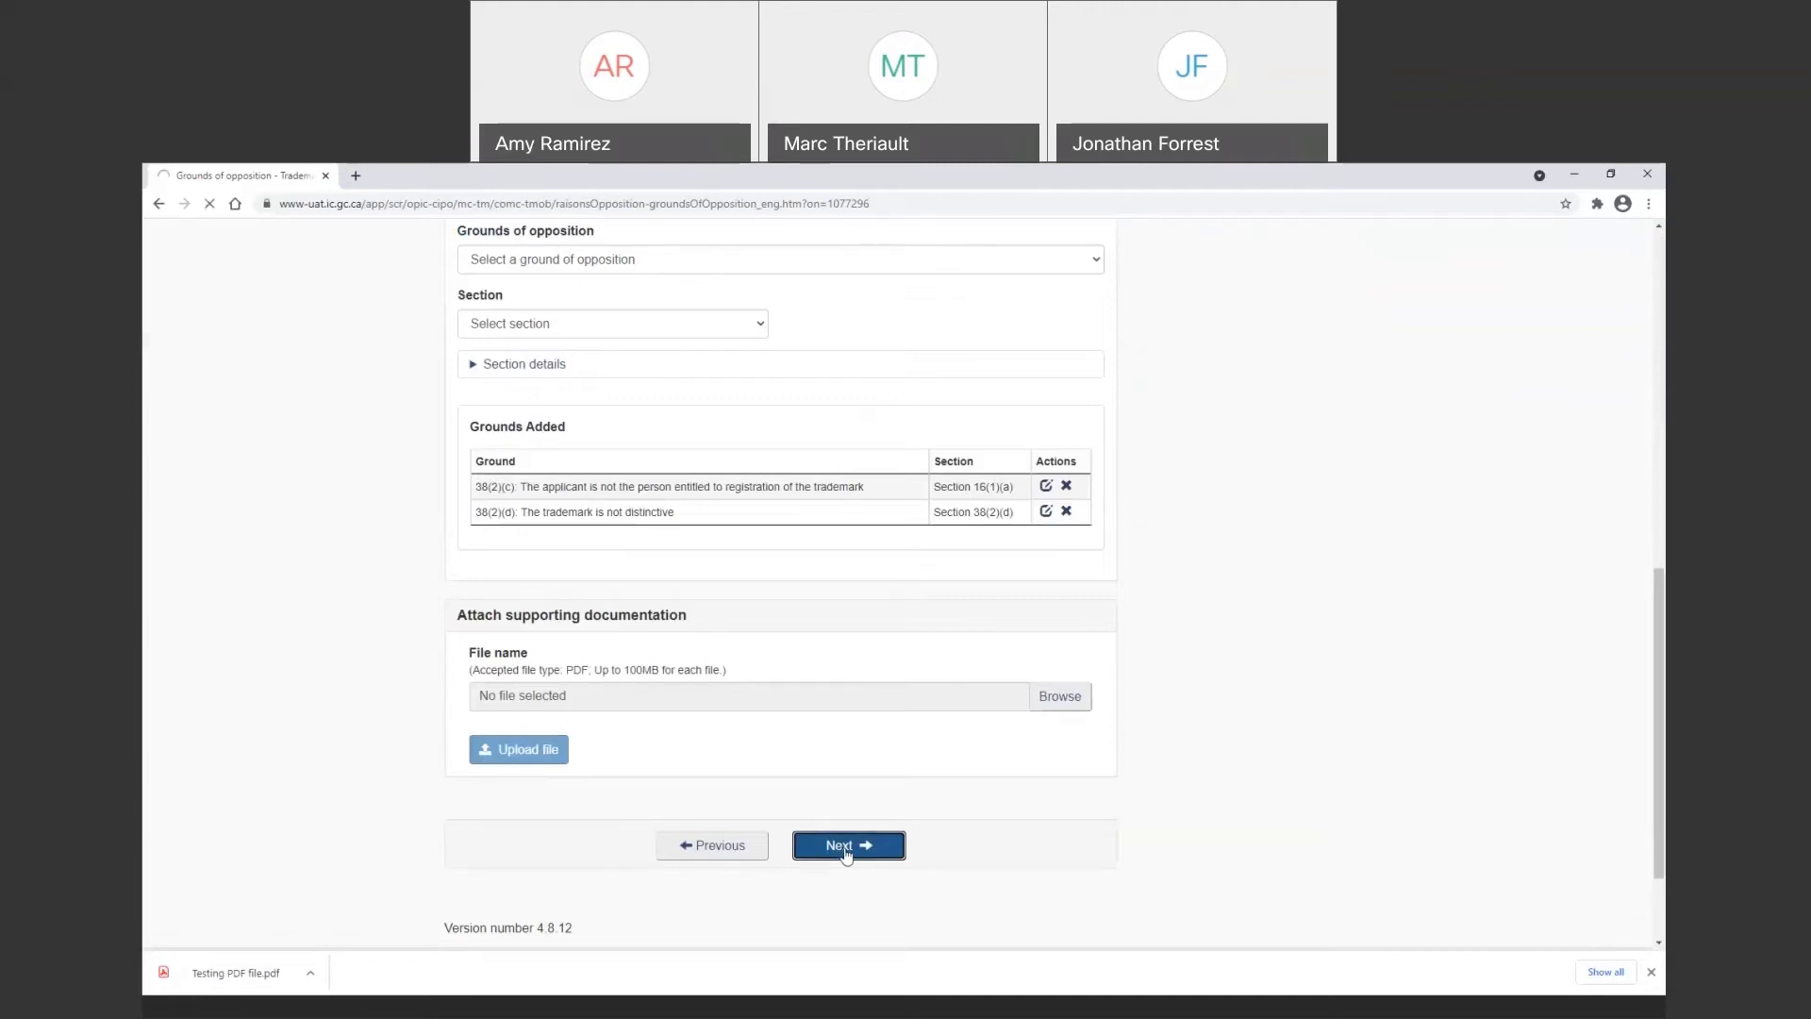
Review the agent, opponent and grounds of opposition details, and confirm the statement of opposition into the cart
{"action": "scroll", "coordinate": [833, 728], "scroll_direction": "down", "scroll_amount": 2}
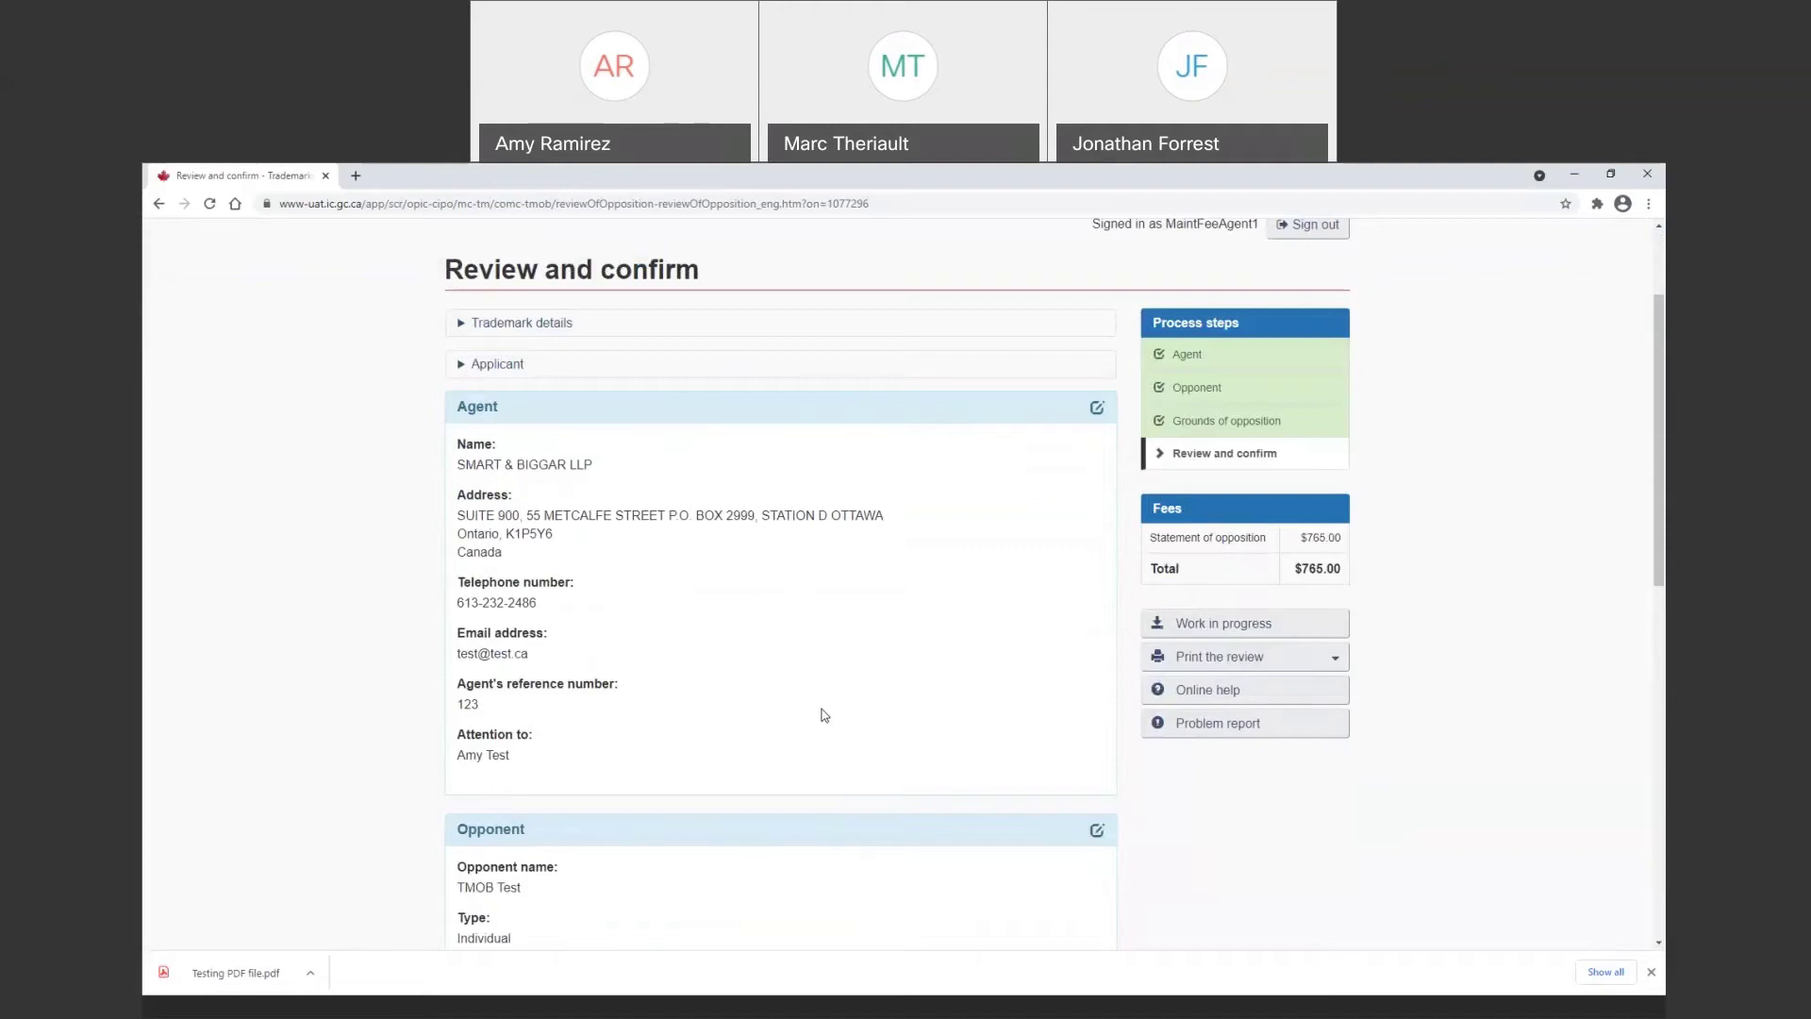
{"action": "scroll", "coordinate": [825, 717], "scroll_direction": "down", "scroll_amount": 4}
{"action": "scroll", "coordinate": [825, 714], "scroll_direction": "down", "scroll_amount": 3}
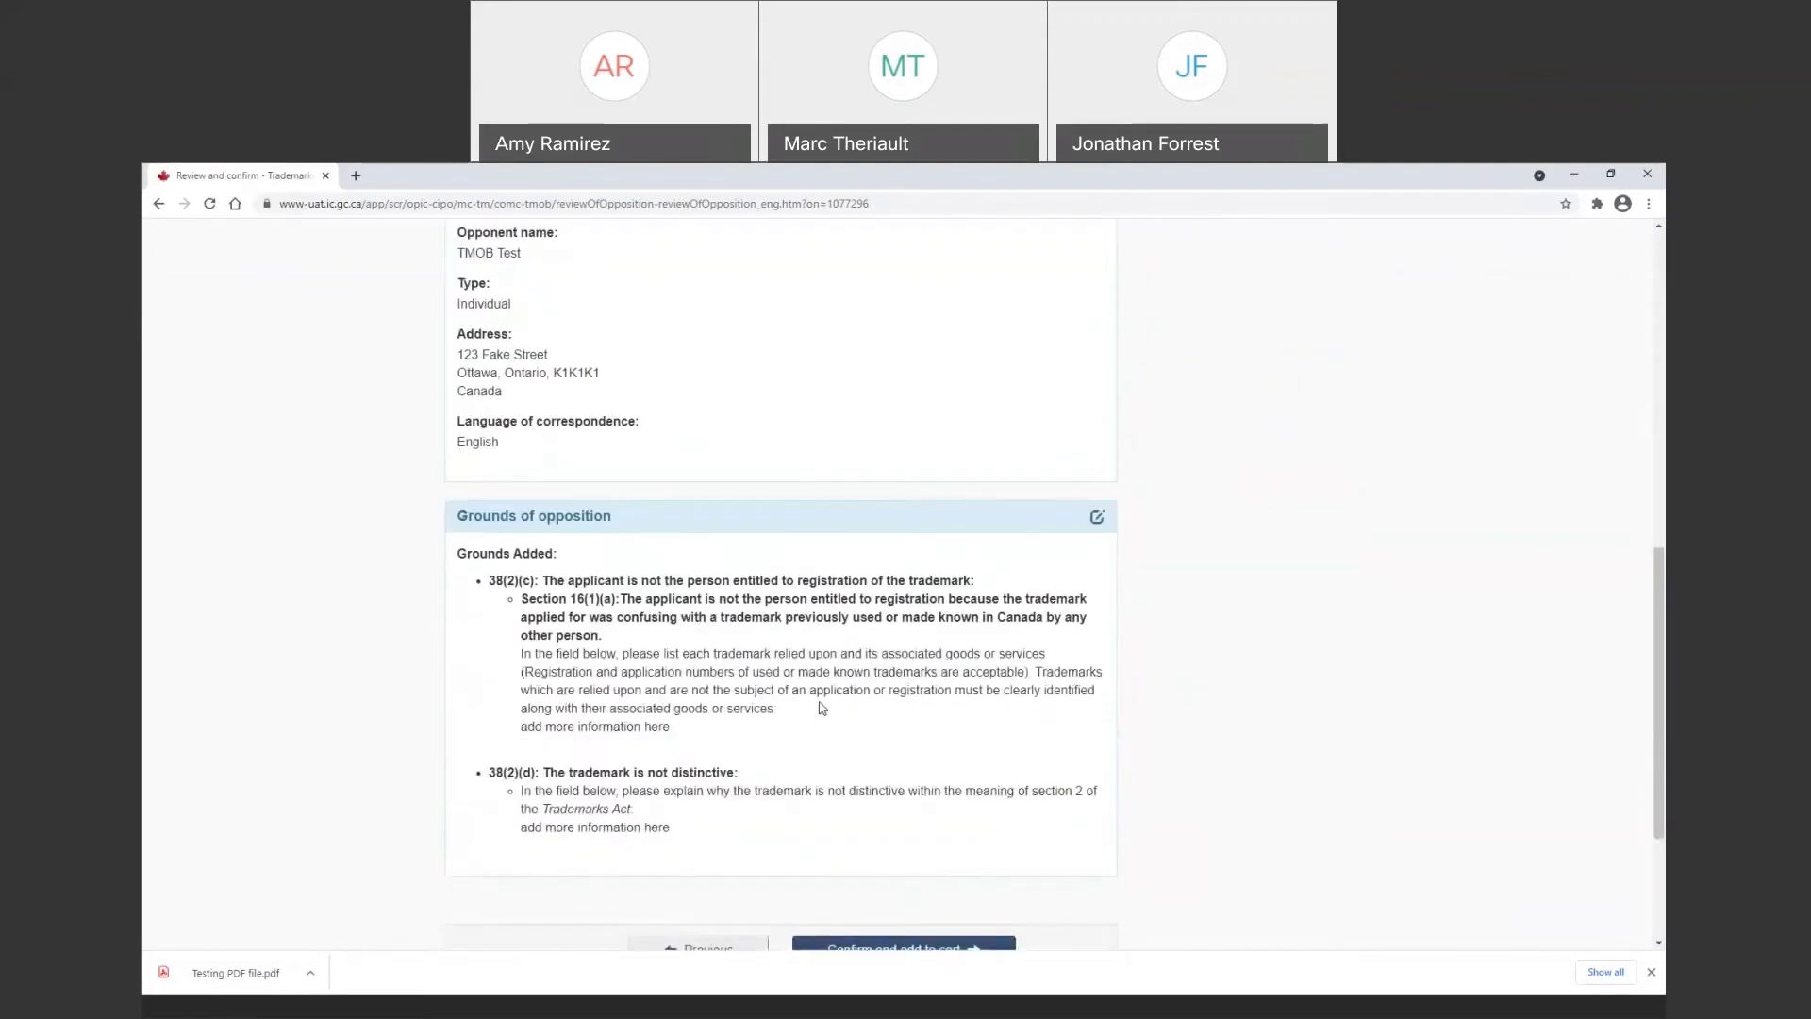
{"action": "scroll", "coordinate": [825, 717], "scroll_direction": "down", "scroll_amount": 2}
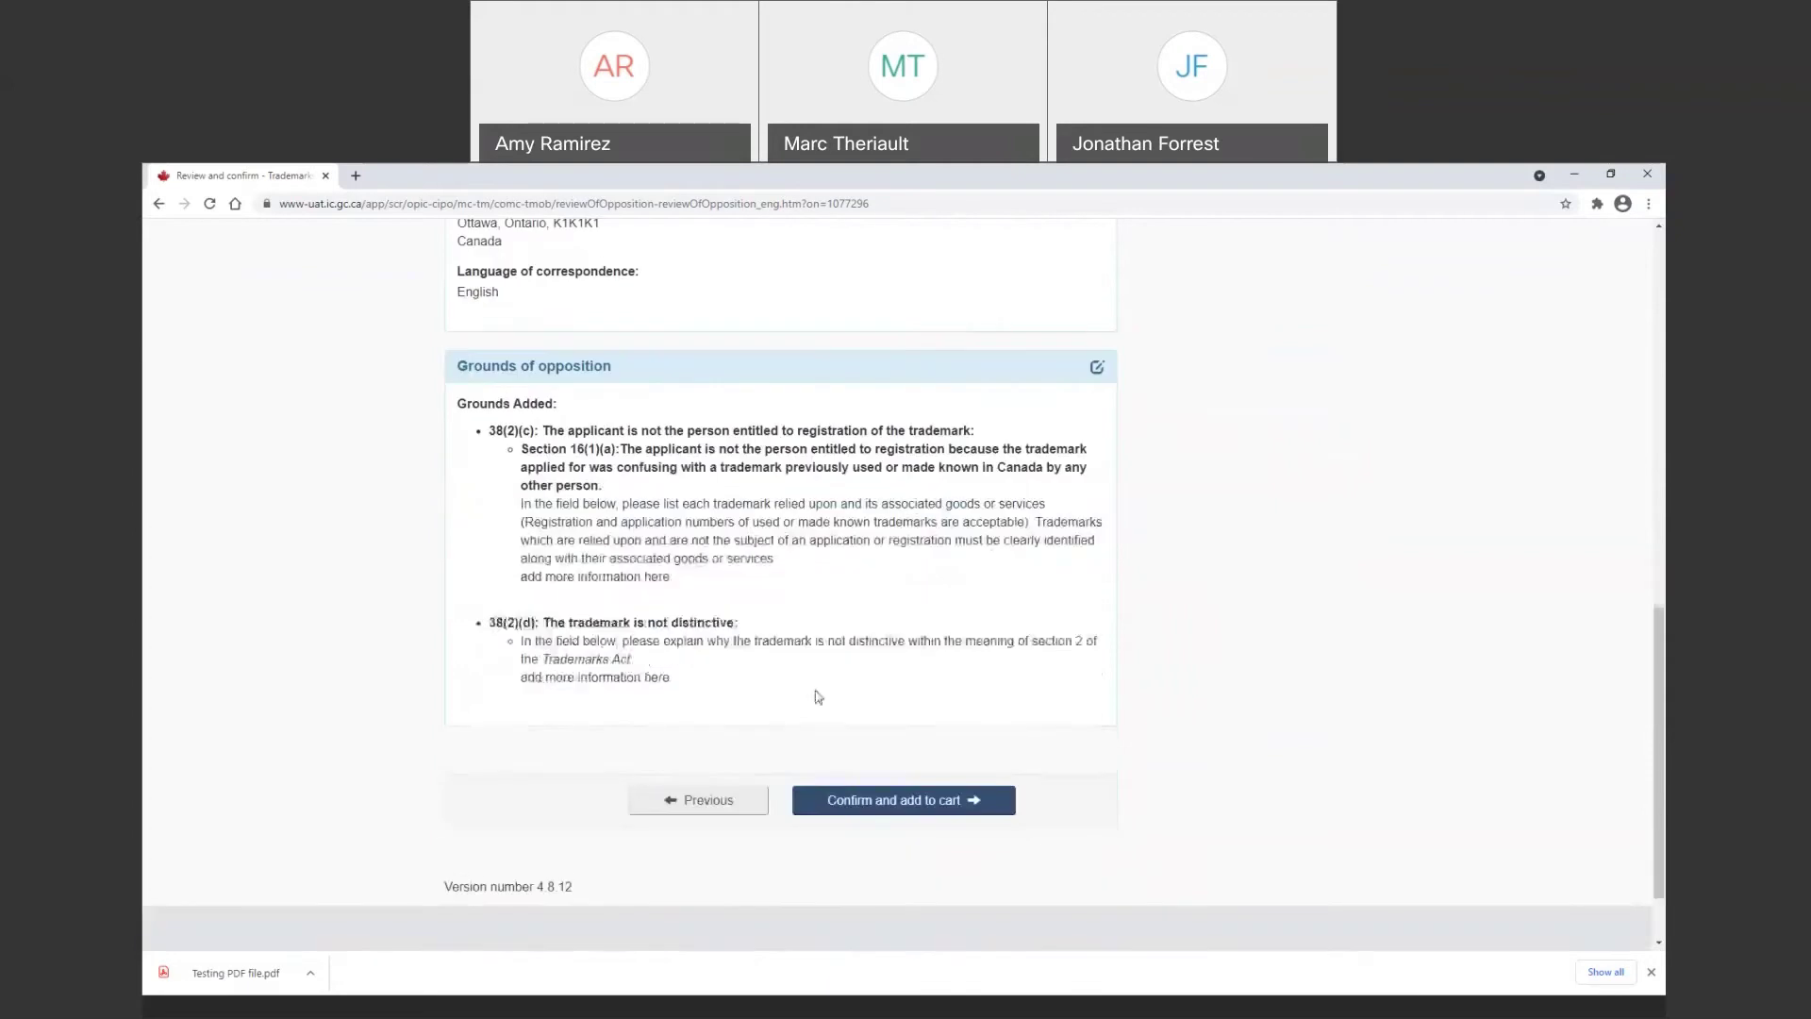
{"action": "left_click", "coordinate": [882, 801]}
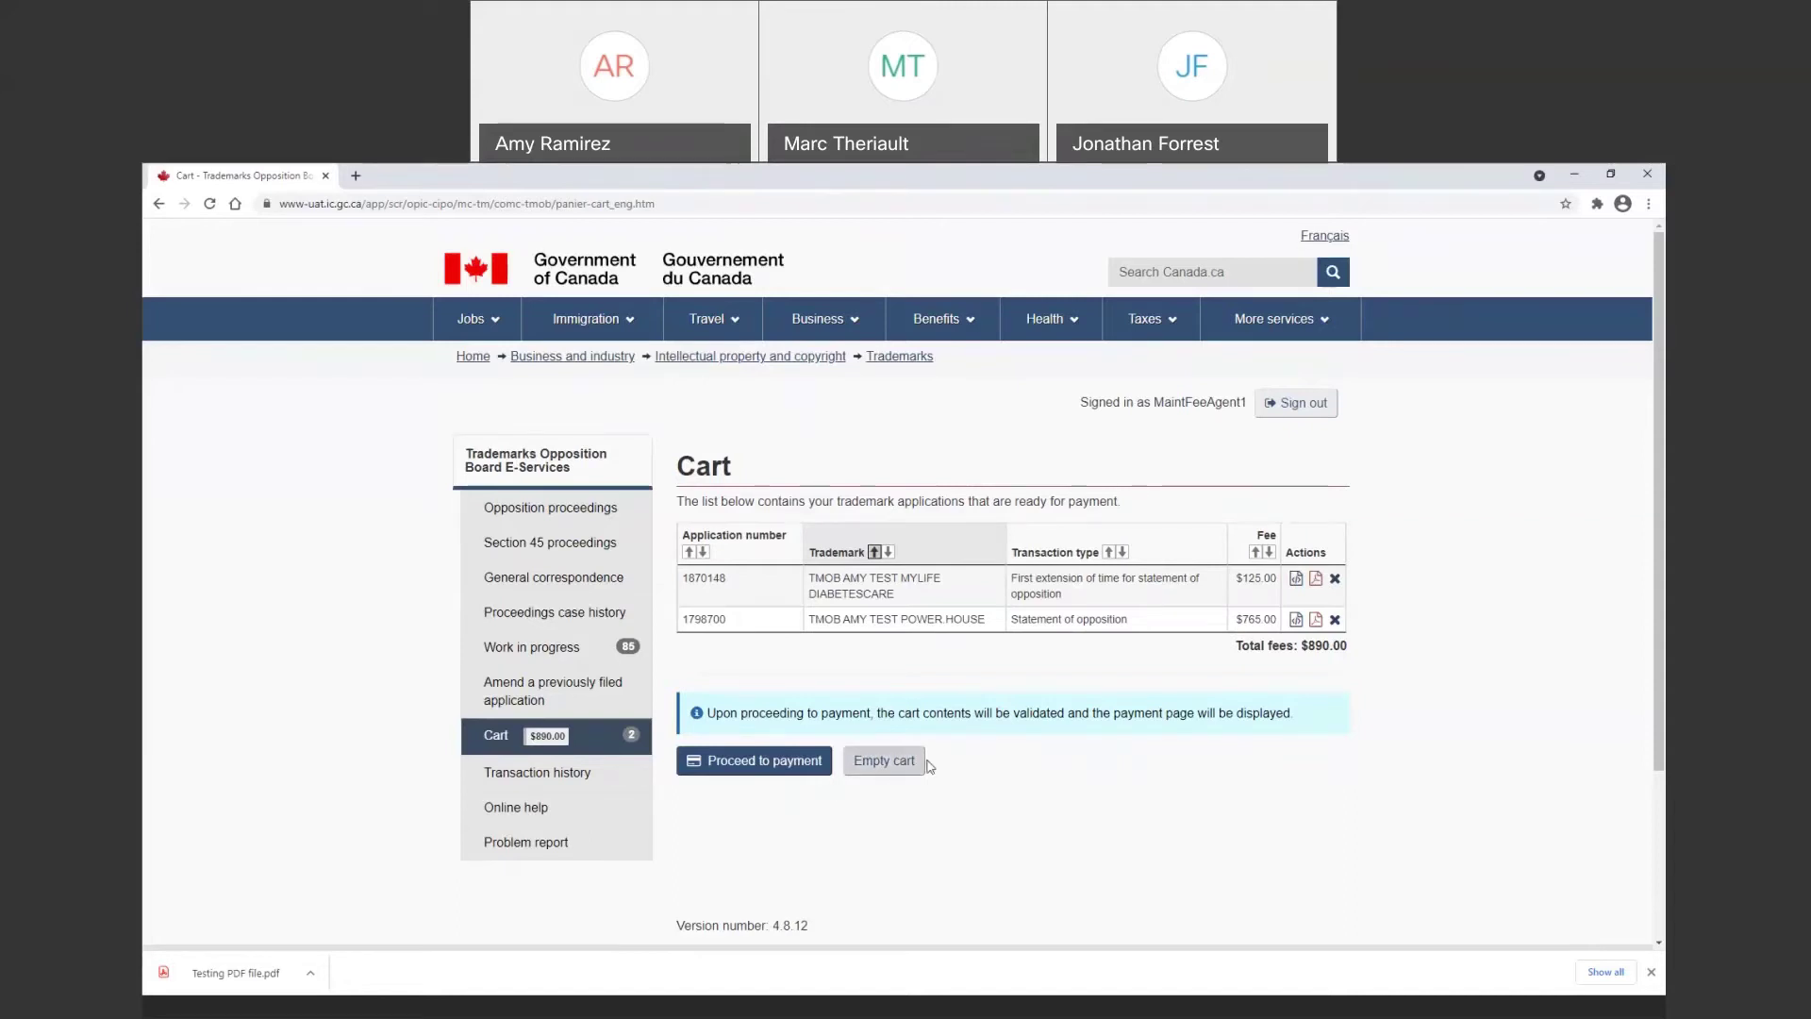
Return to the opposition proceedings search and look up application number 1830906
{"action": "left_click", "coordinate": [534, 513]}
{"action": "right_click", "coordinate": [534, 513]}
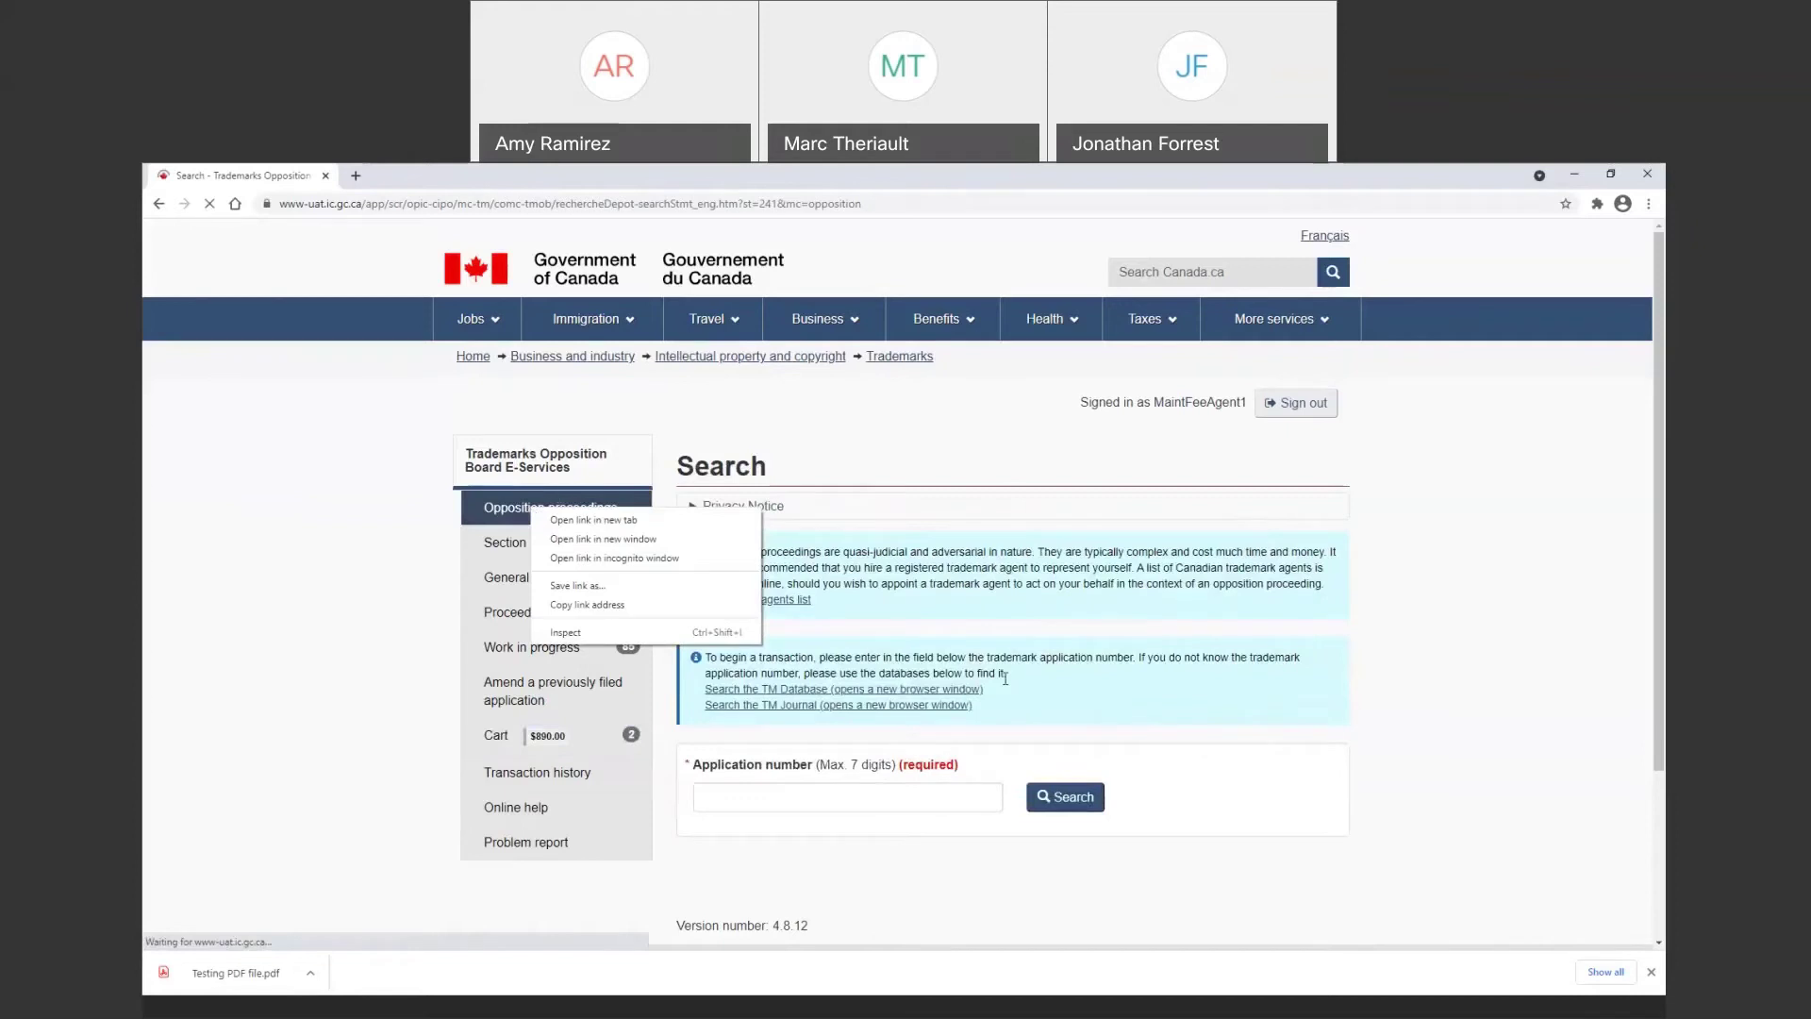
{"action": "left_click", "coordinate": [816, 794]}
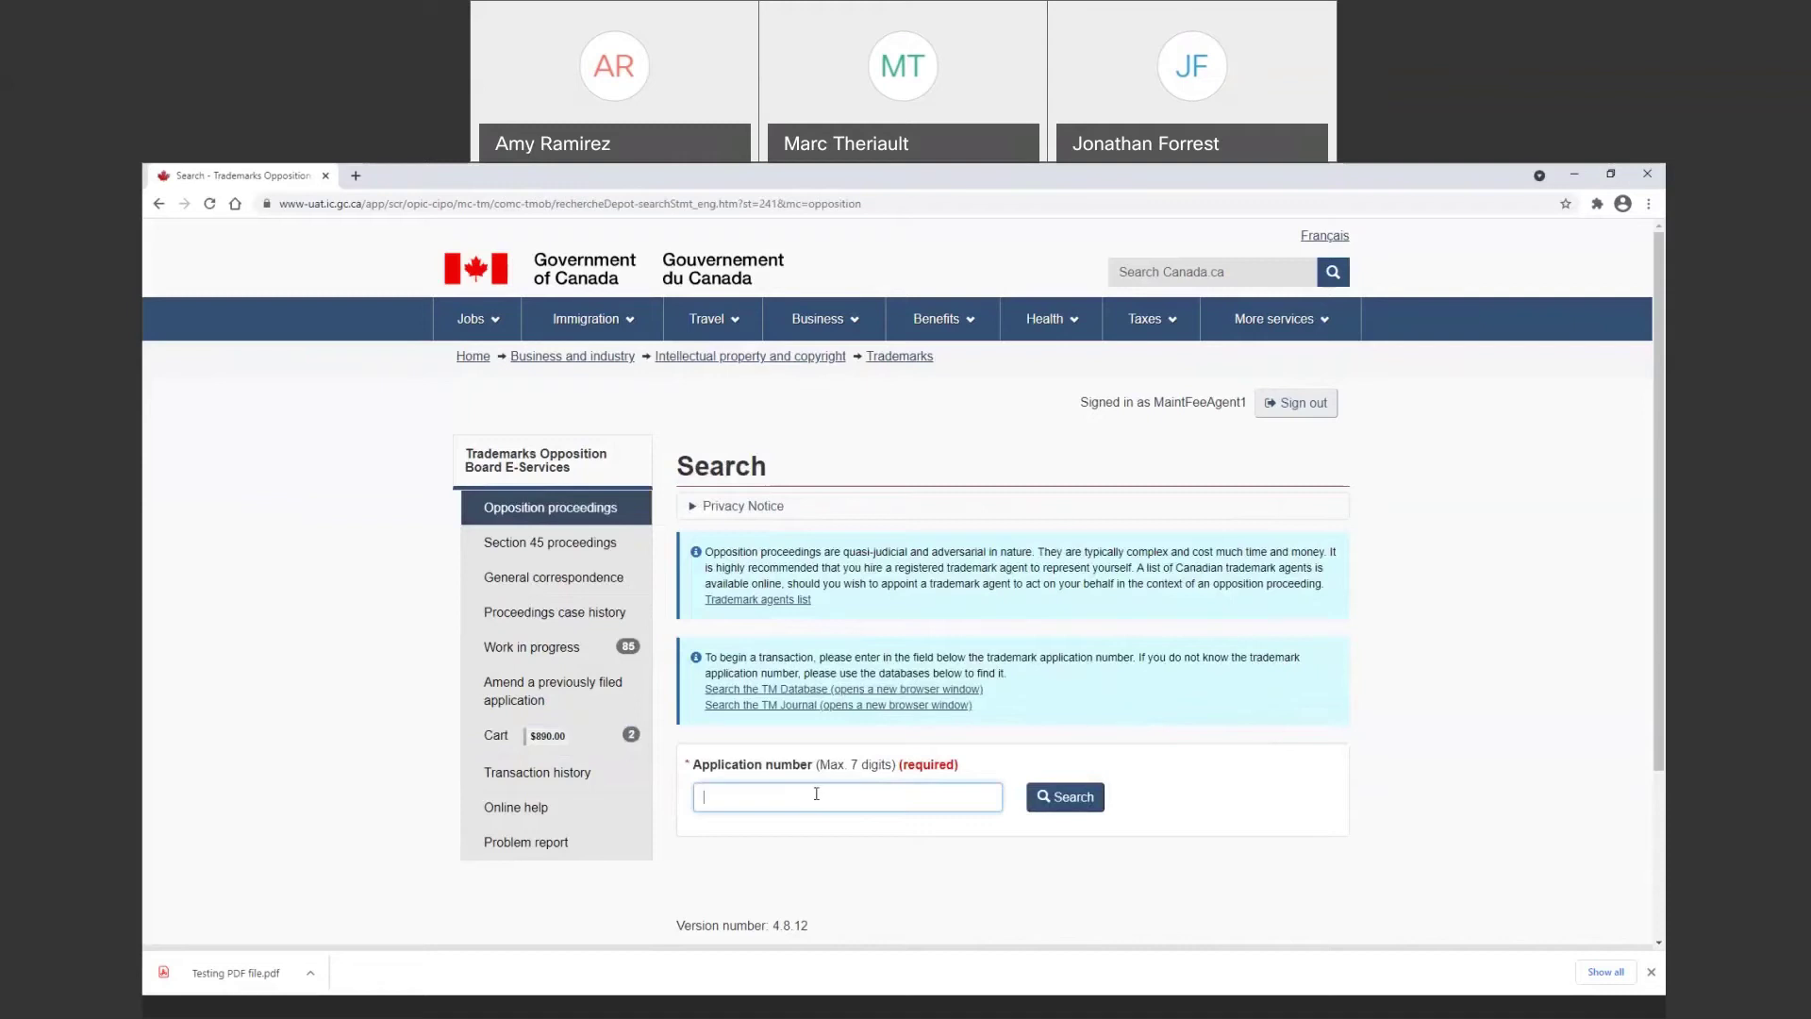
{"action": "type", "text": "1830906"}
{"action": "left_click", "coordinate": [1065, 807]}
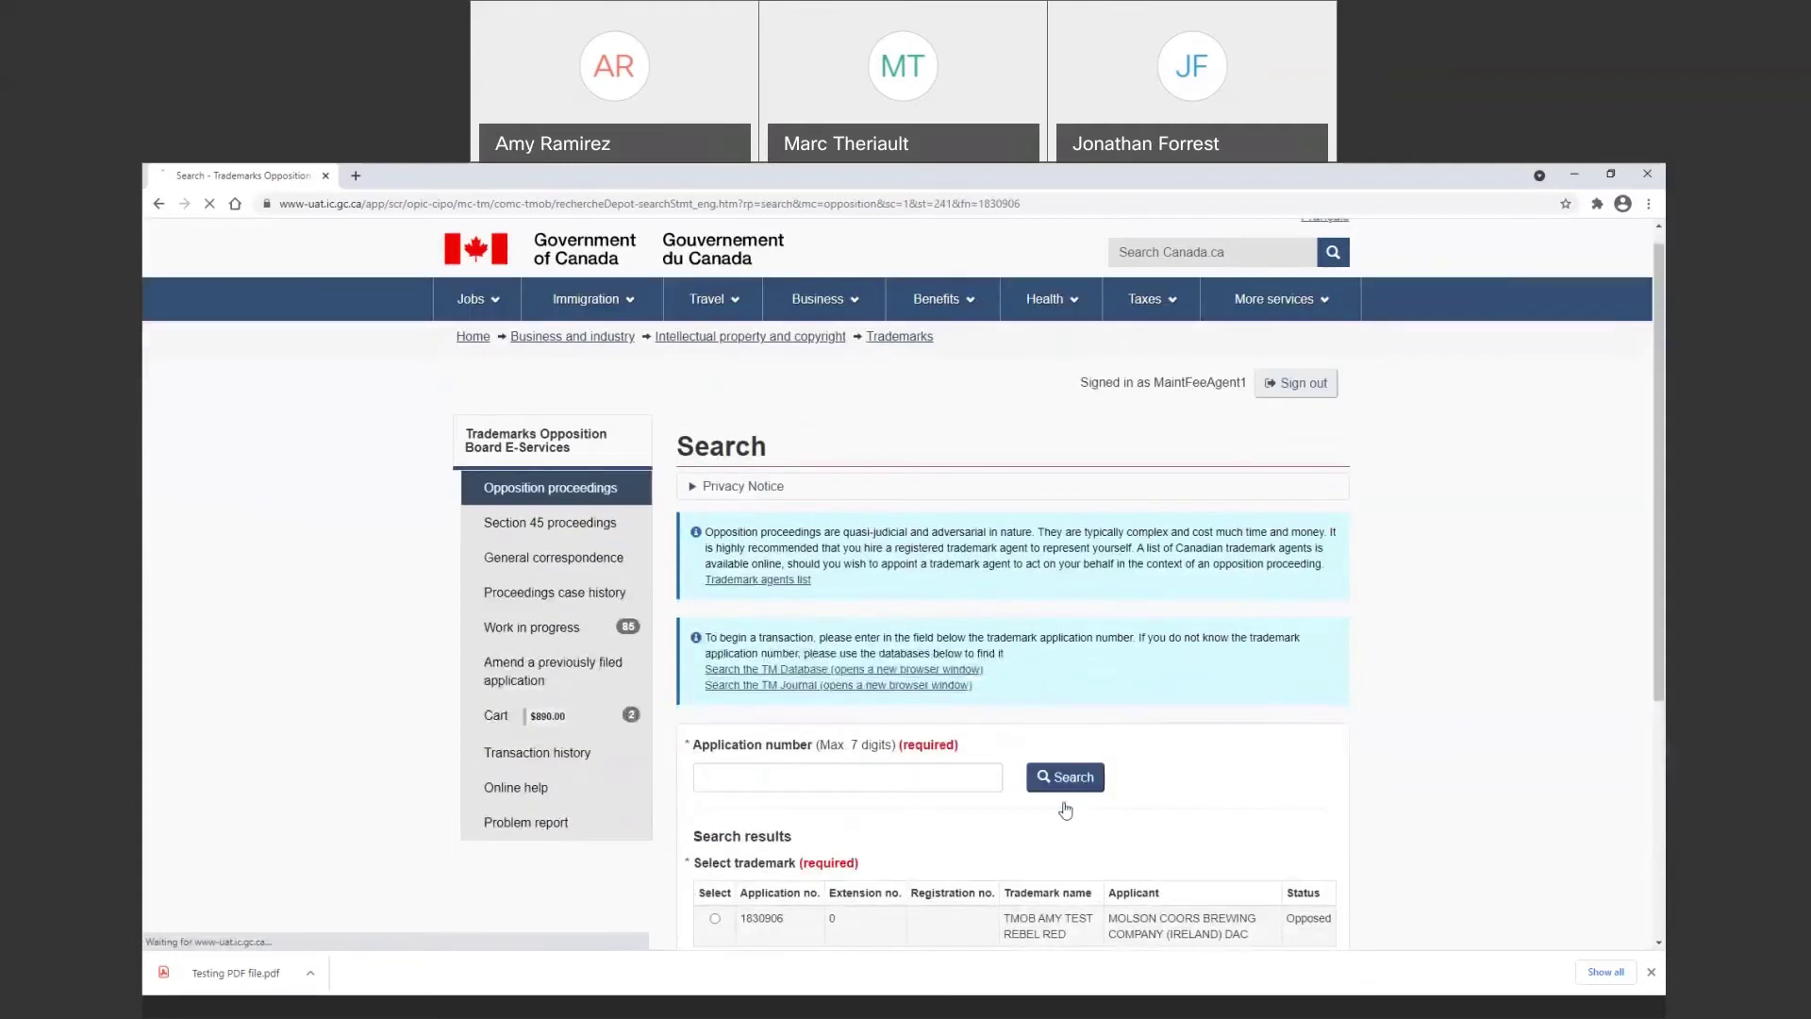
Select the trademark found for application 1830906 and start a counter statement retroactive extension of time for opposition case 1
{"action": "scroll", "coordinate": [1065, 808], "scroll_direction": "down", "scroll_amount": 1}
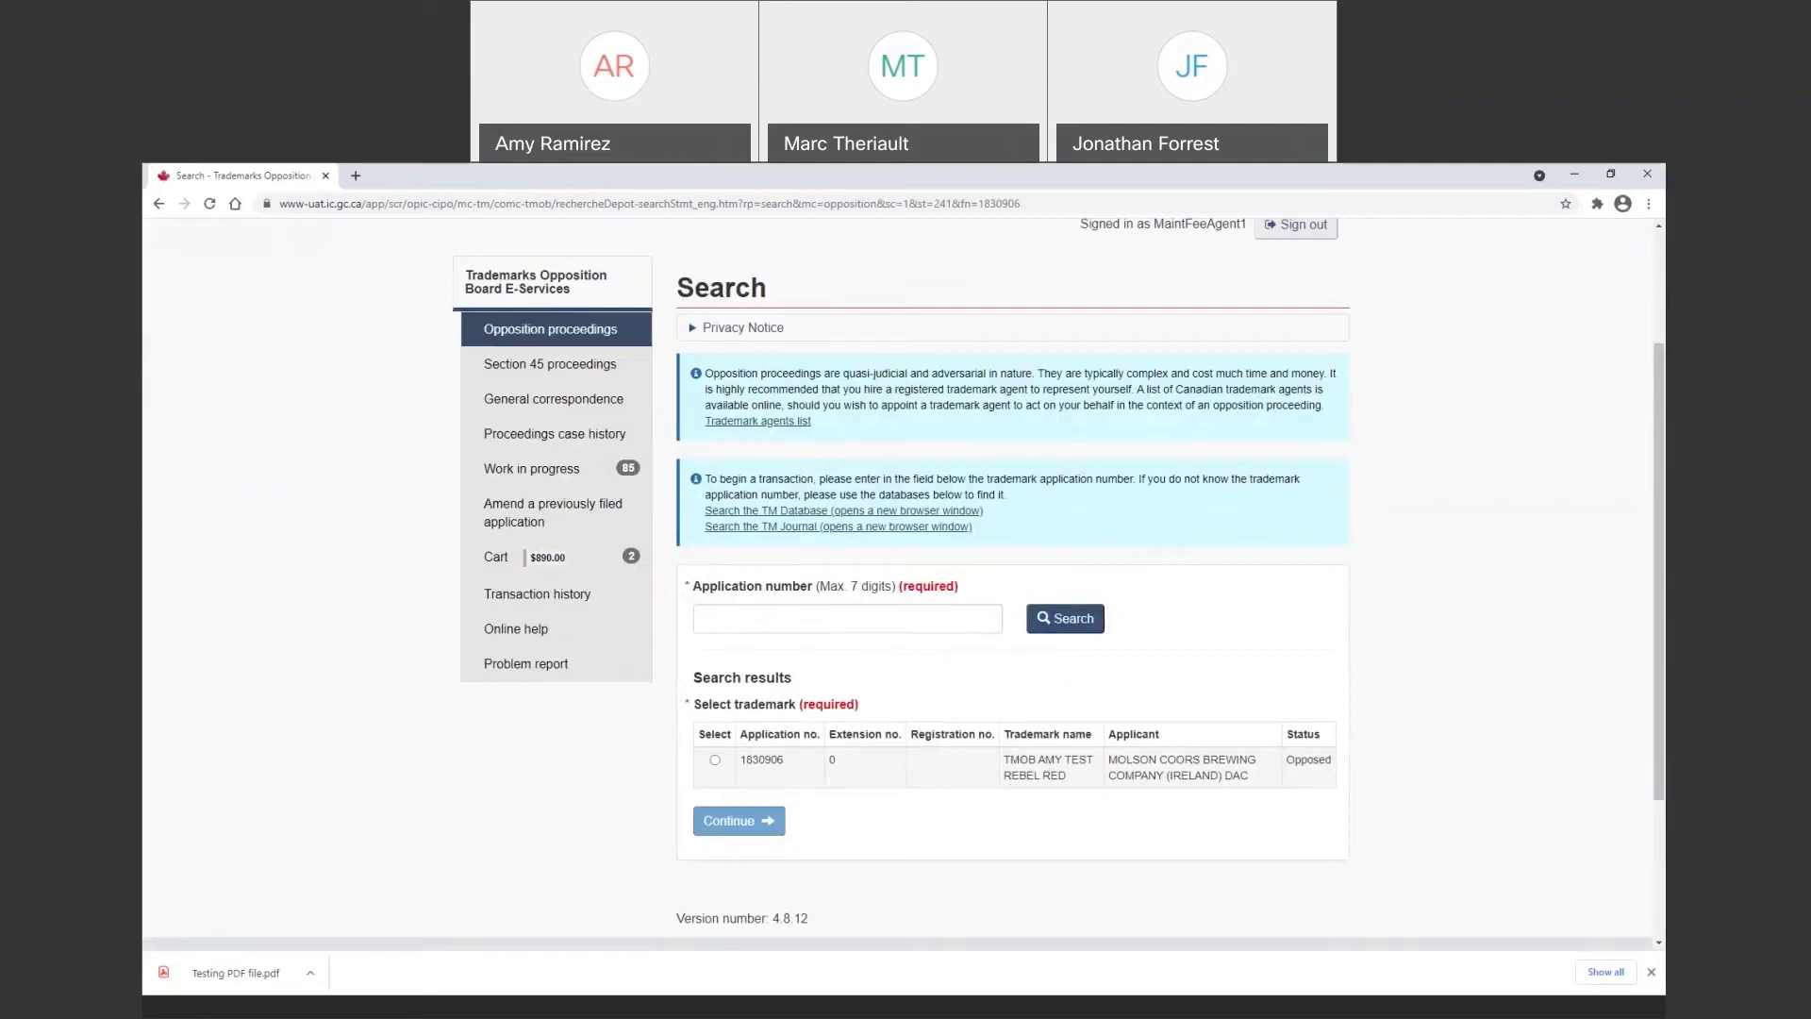
{"action": "left_click", "coordinate": [715, 759]}
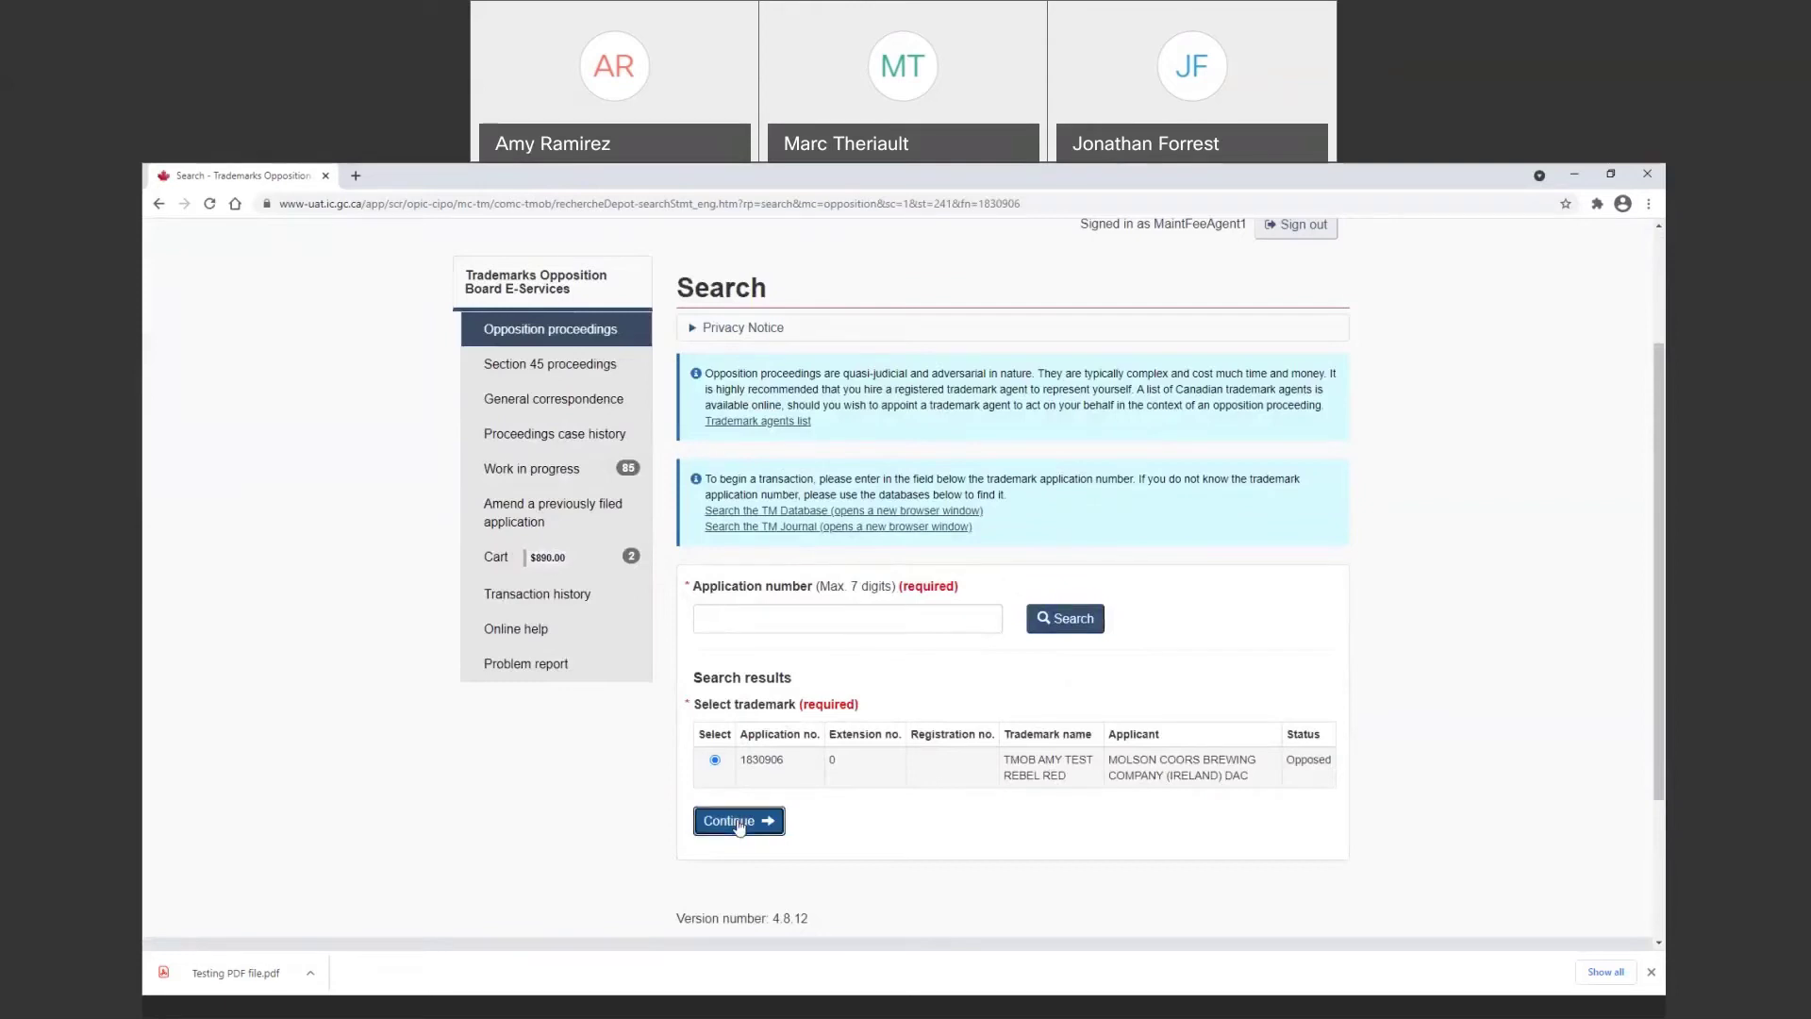
{"action": "left_click", "coordinate": [739, 821]}
{"action": "scroll", "coordinate": [741, 826], "scroll_direction": "down", "scroll_amount": 1}
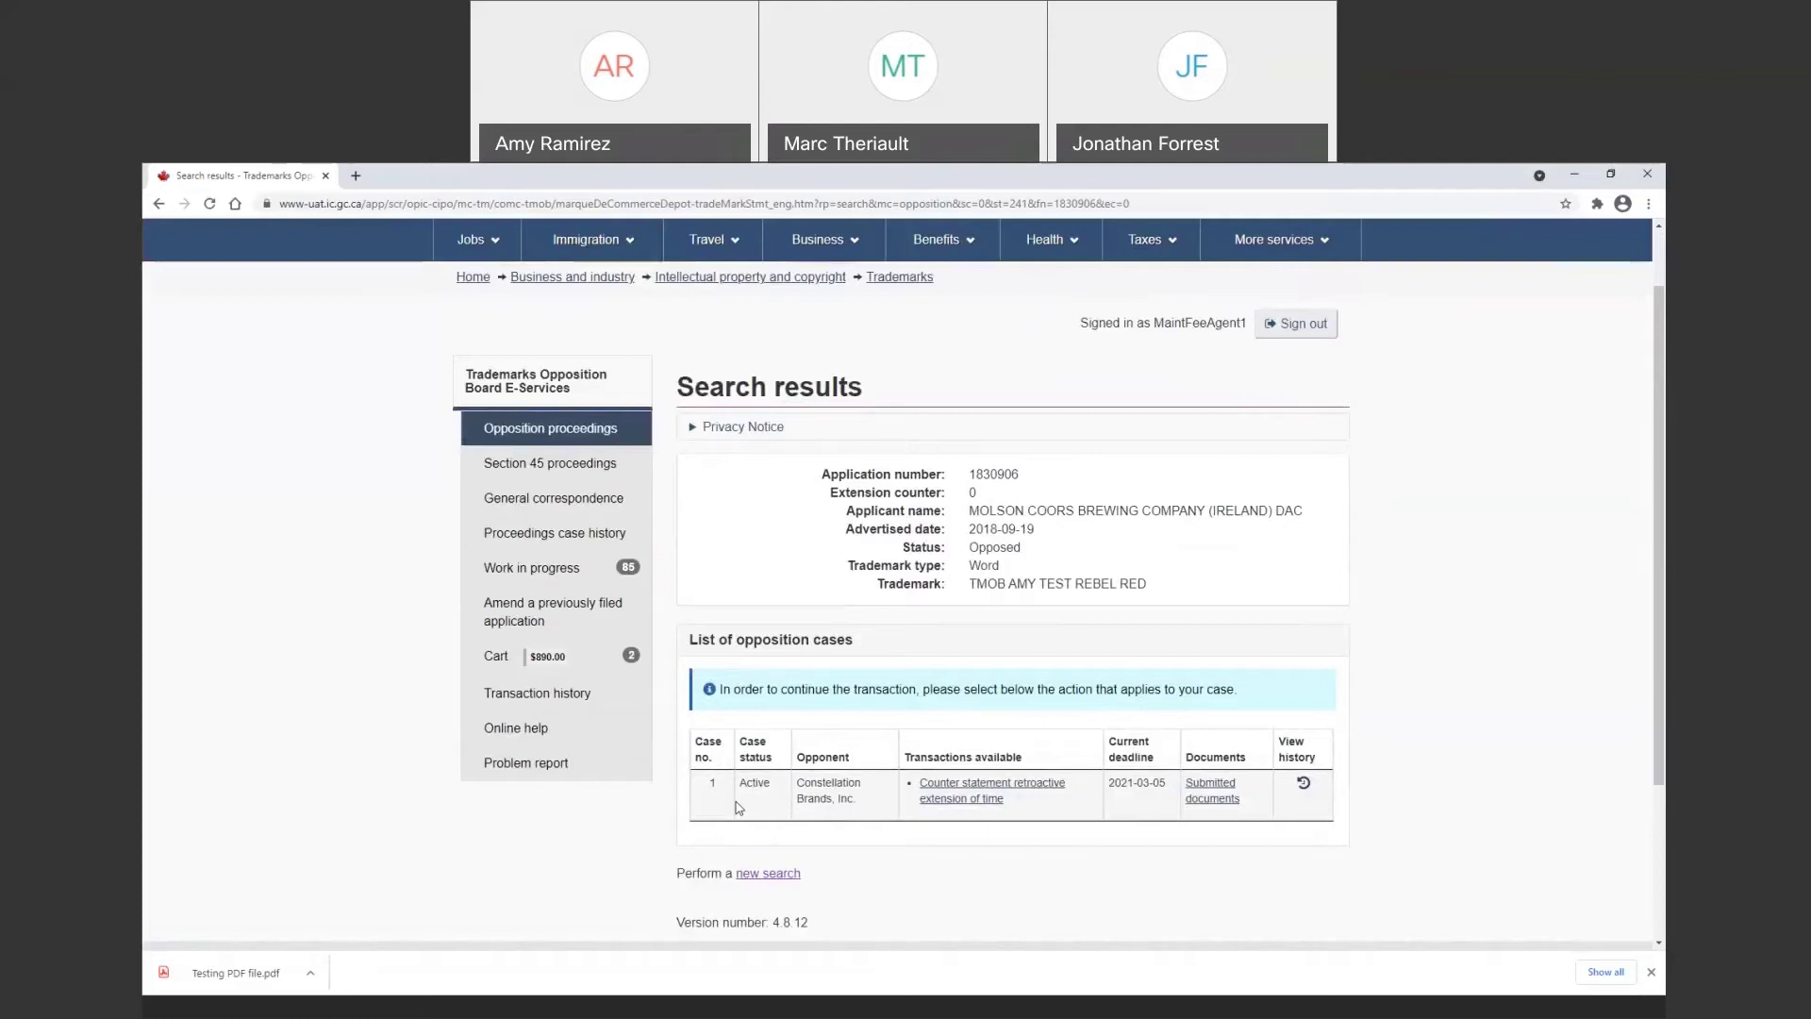
{"action": "left_click", "coordinate": [990, 788]}
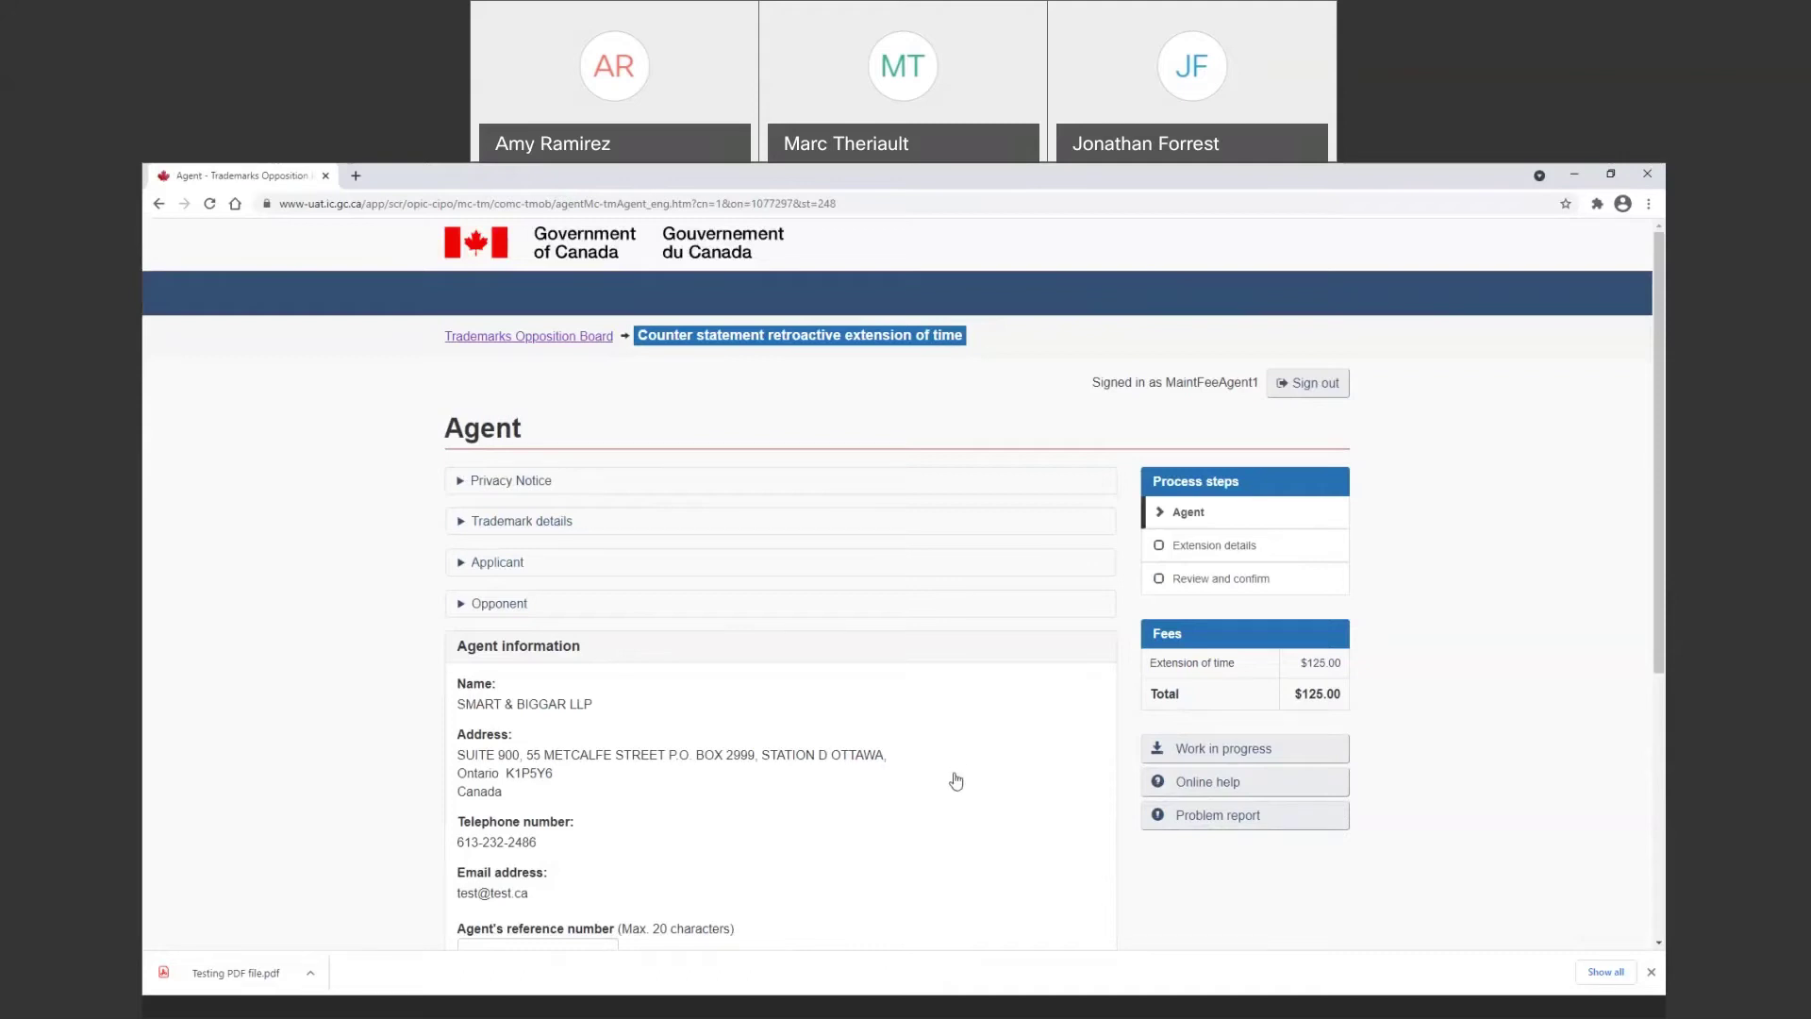
Check the agent information, enter 123 as the agent's reference number and the attention-to contact name, and continue to the extension details
{"action": "scroll", "coordinate": [1256, 785], "scroll_direction": "down", "scroll_amount": 1}
{"action": "scroll", "coordinate": [1256, 784], "scroll_direction": "down", "scroll_amount": 1}
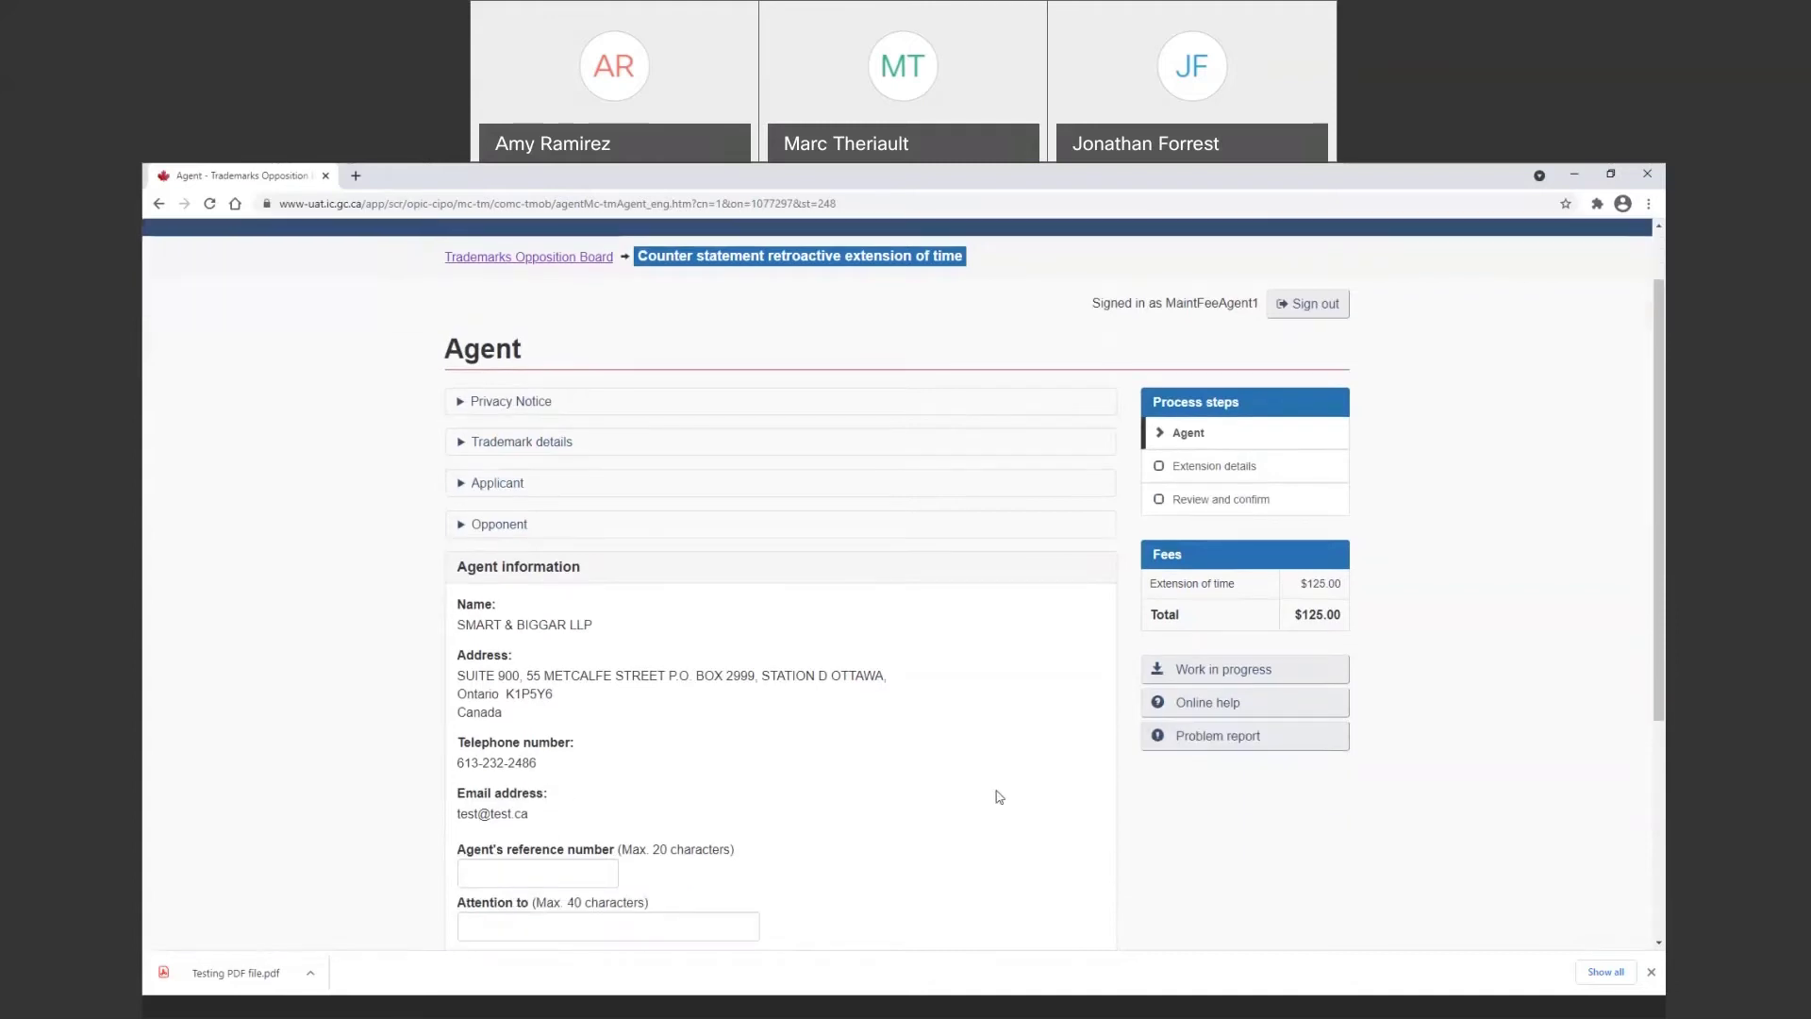
{"action": "scroll", "coordinate": [995, 763], "scroll_direction": "down", "scroll_amount": 2}
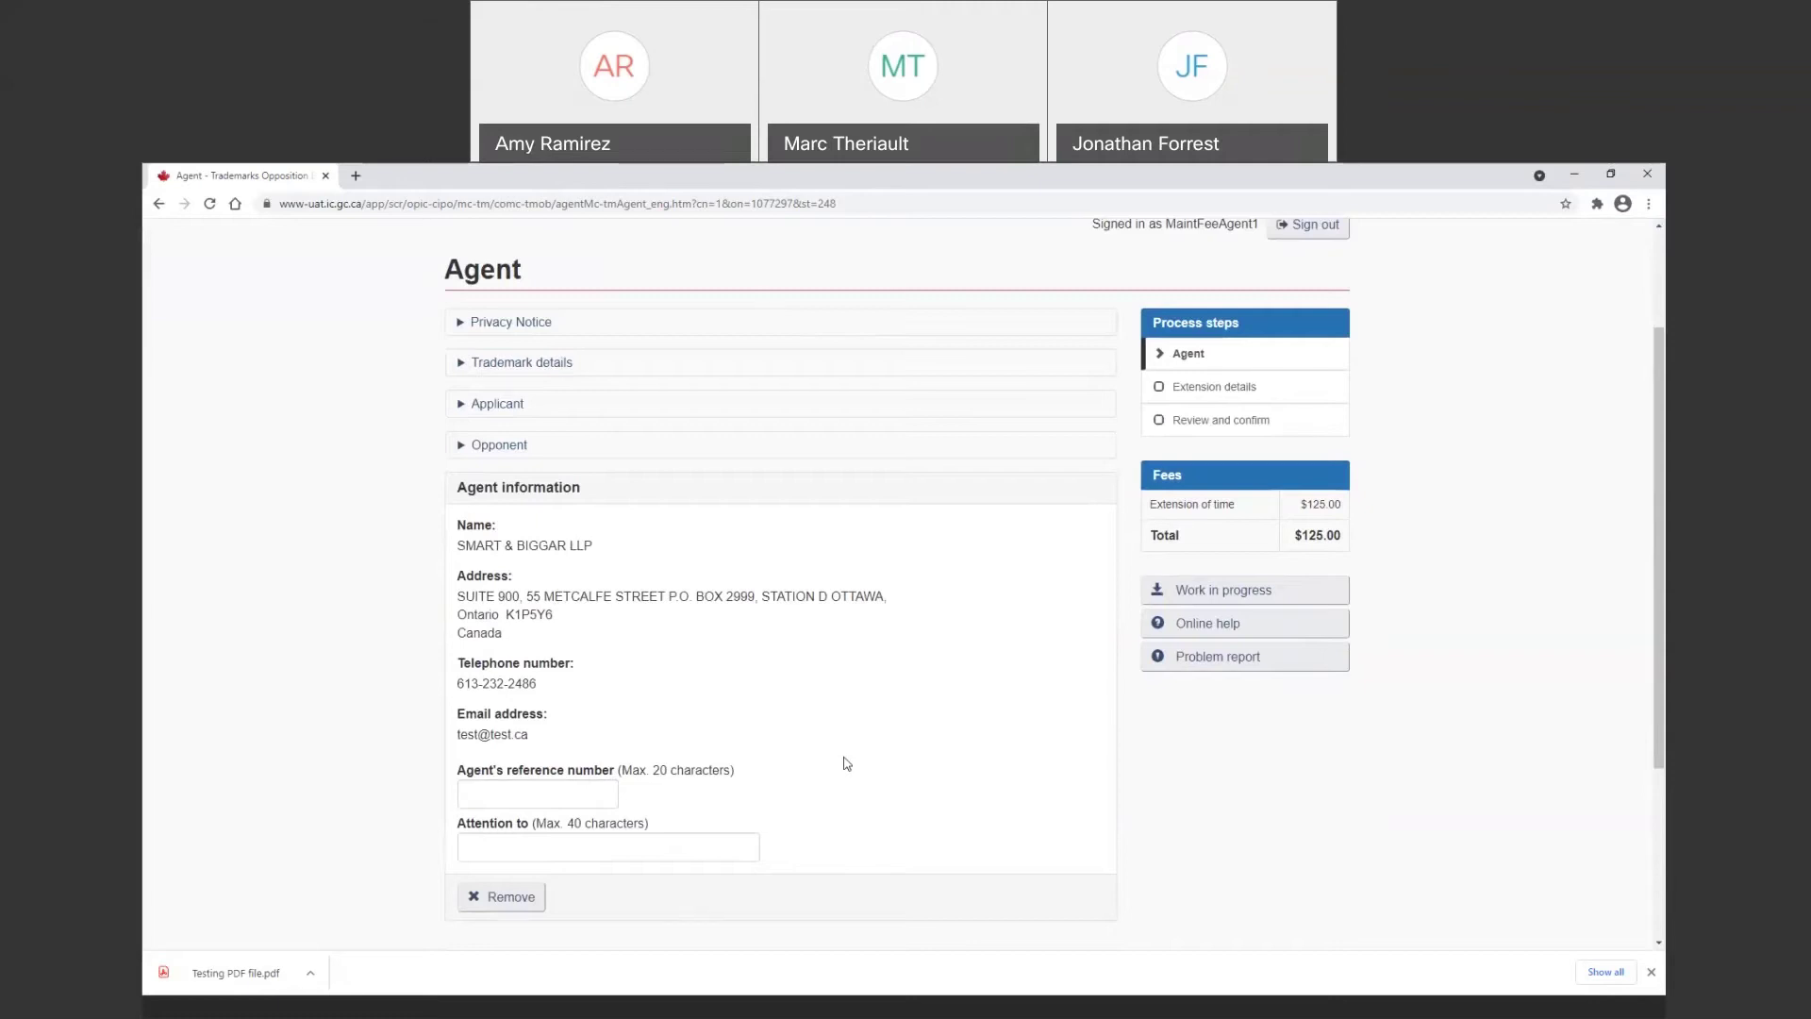
{"action": "scroll", "coordinate": [846, 762], "scroll_direction": "down", "scroll_amount": 1}
{"action": "left_click", "coordinate": [517, 723]}
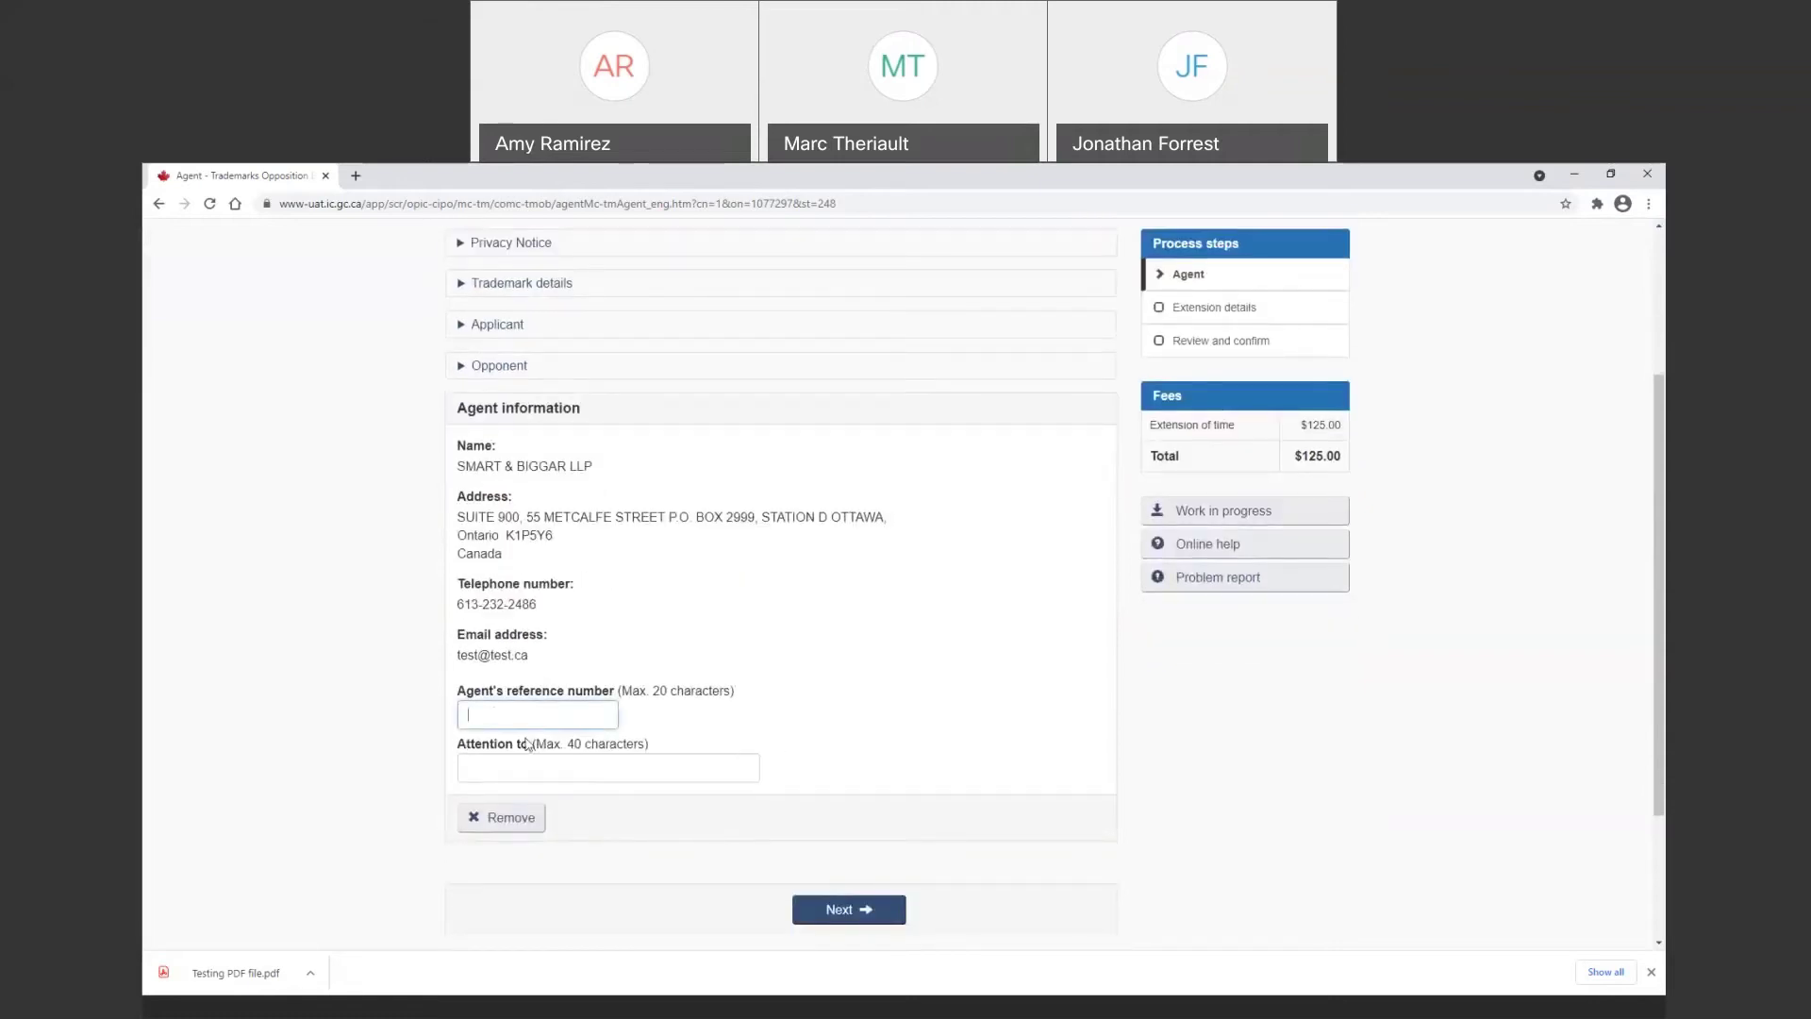
{"action": "type", "text": "123"}
{"action": "left_click", "coordinate": [553, 762]}
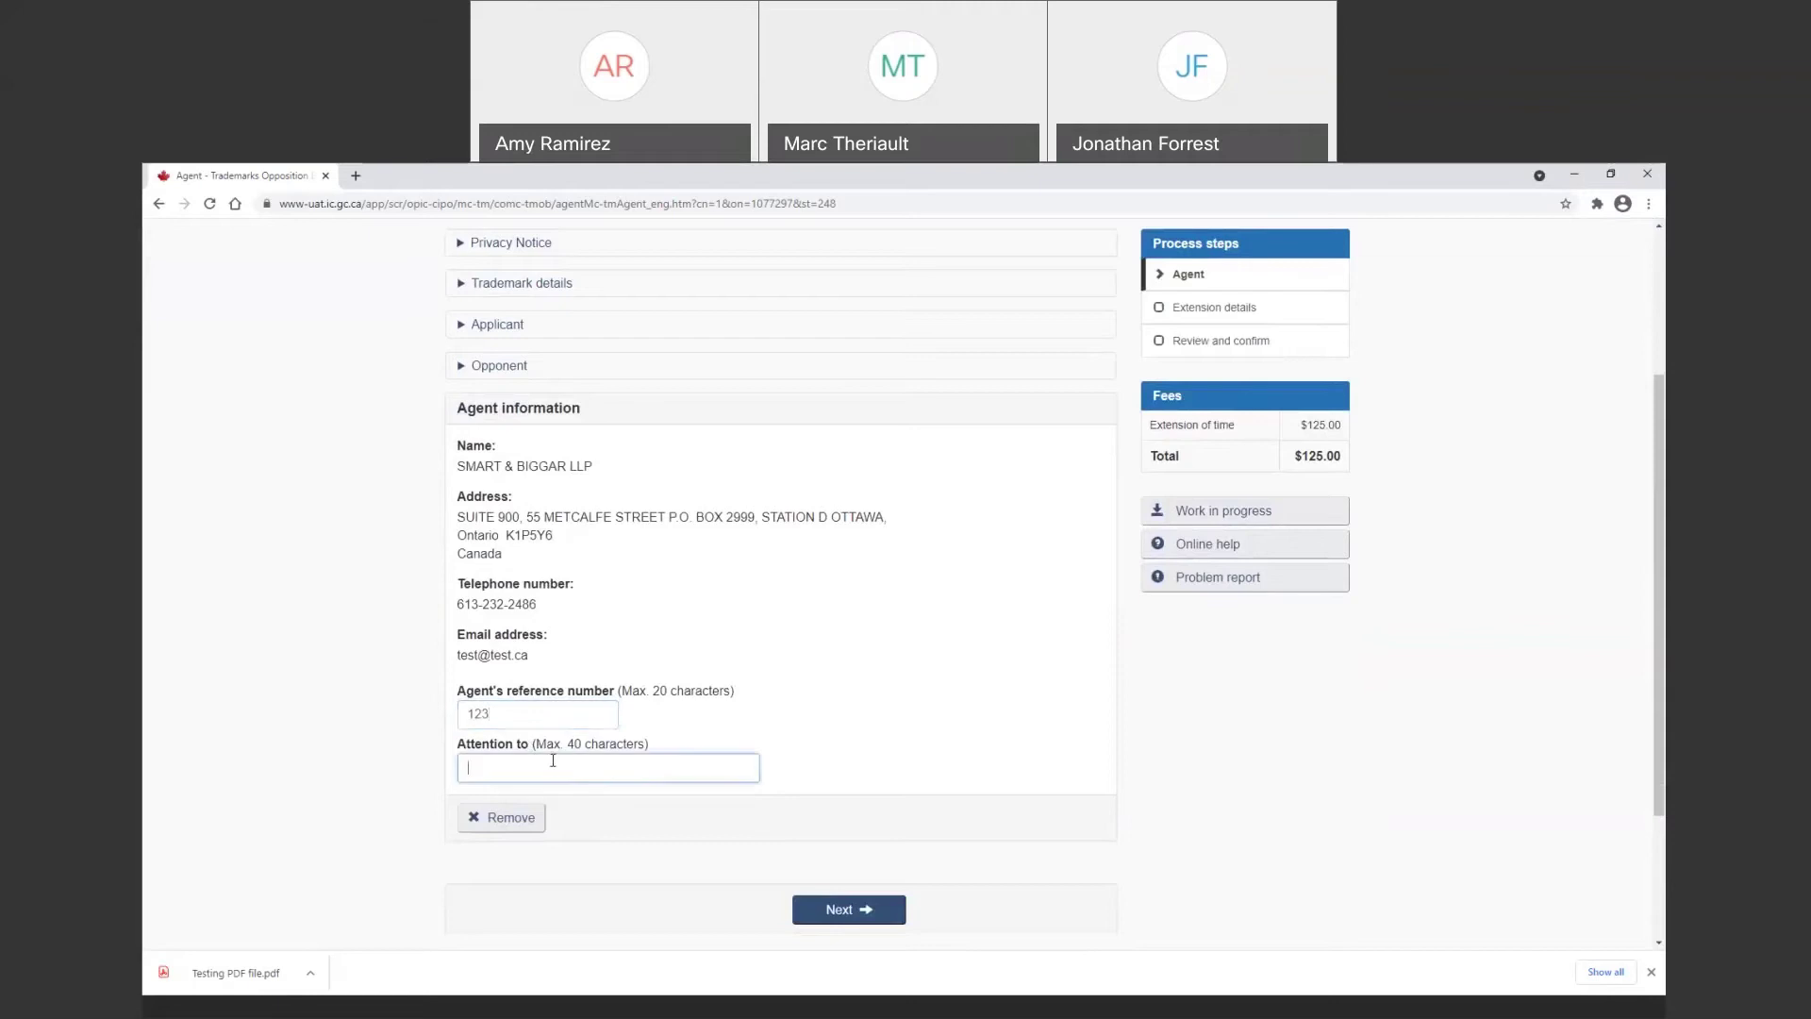
{"action": "type", "text": "Amy Test"}
{"action": "scroll", "coordinate": [579, 666], "scroll_direction": "down", "scroll_amount": 2}
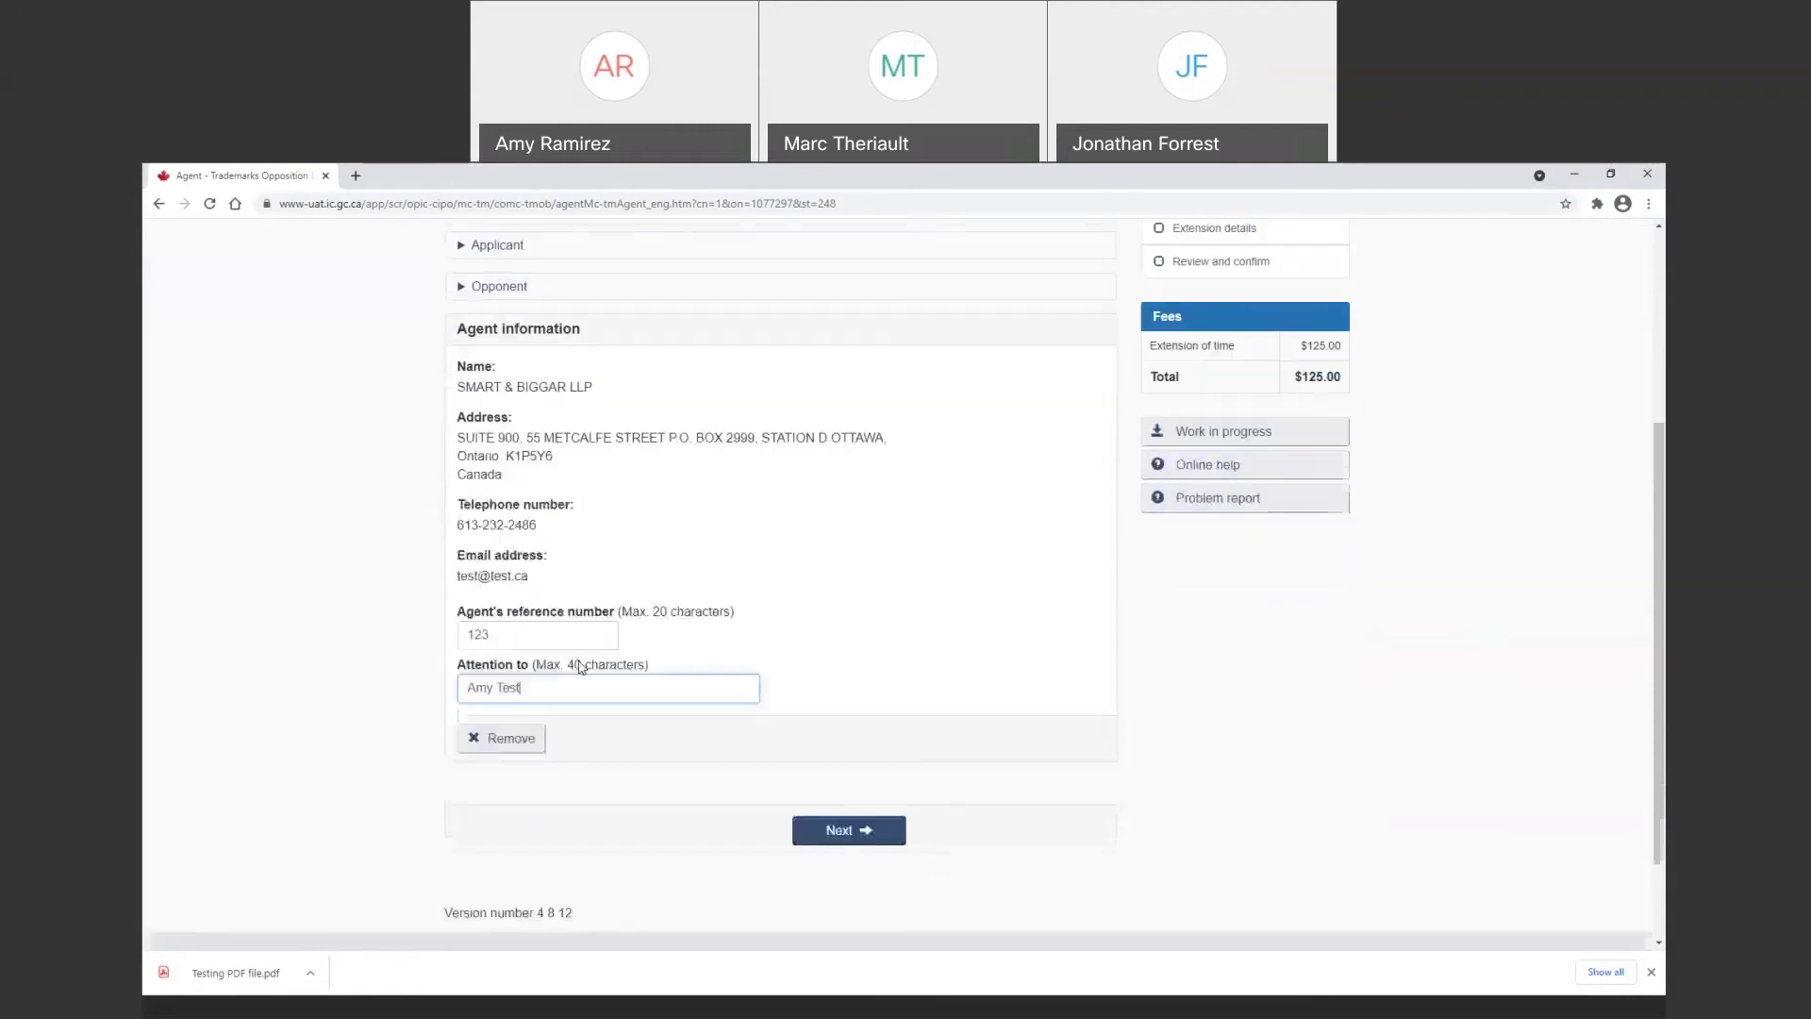
{"action": "left_click", "coordinate": [843, 834]}
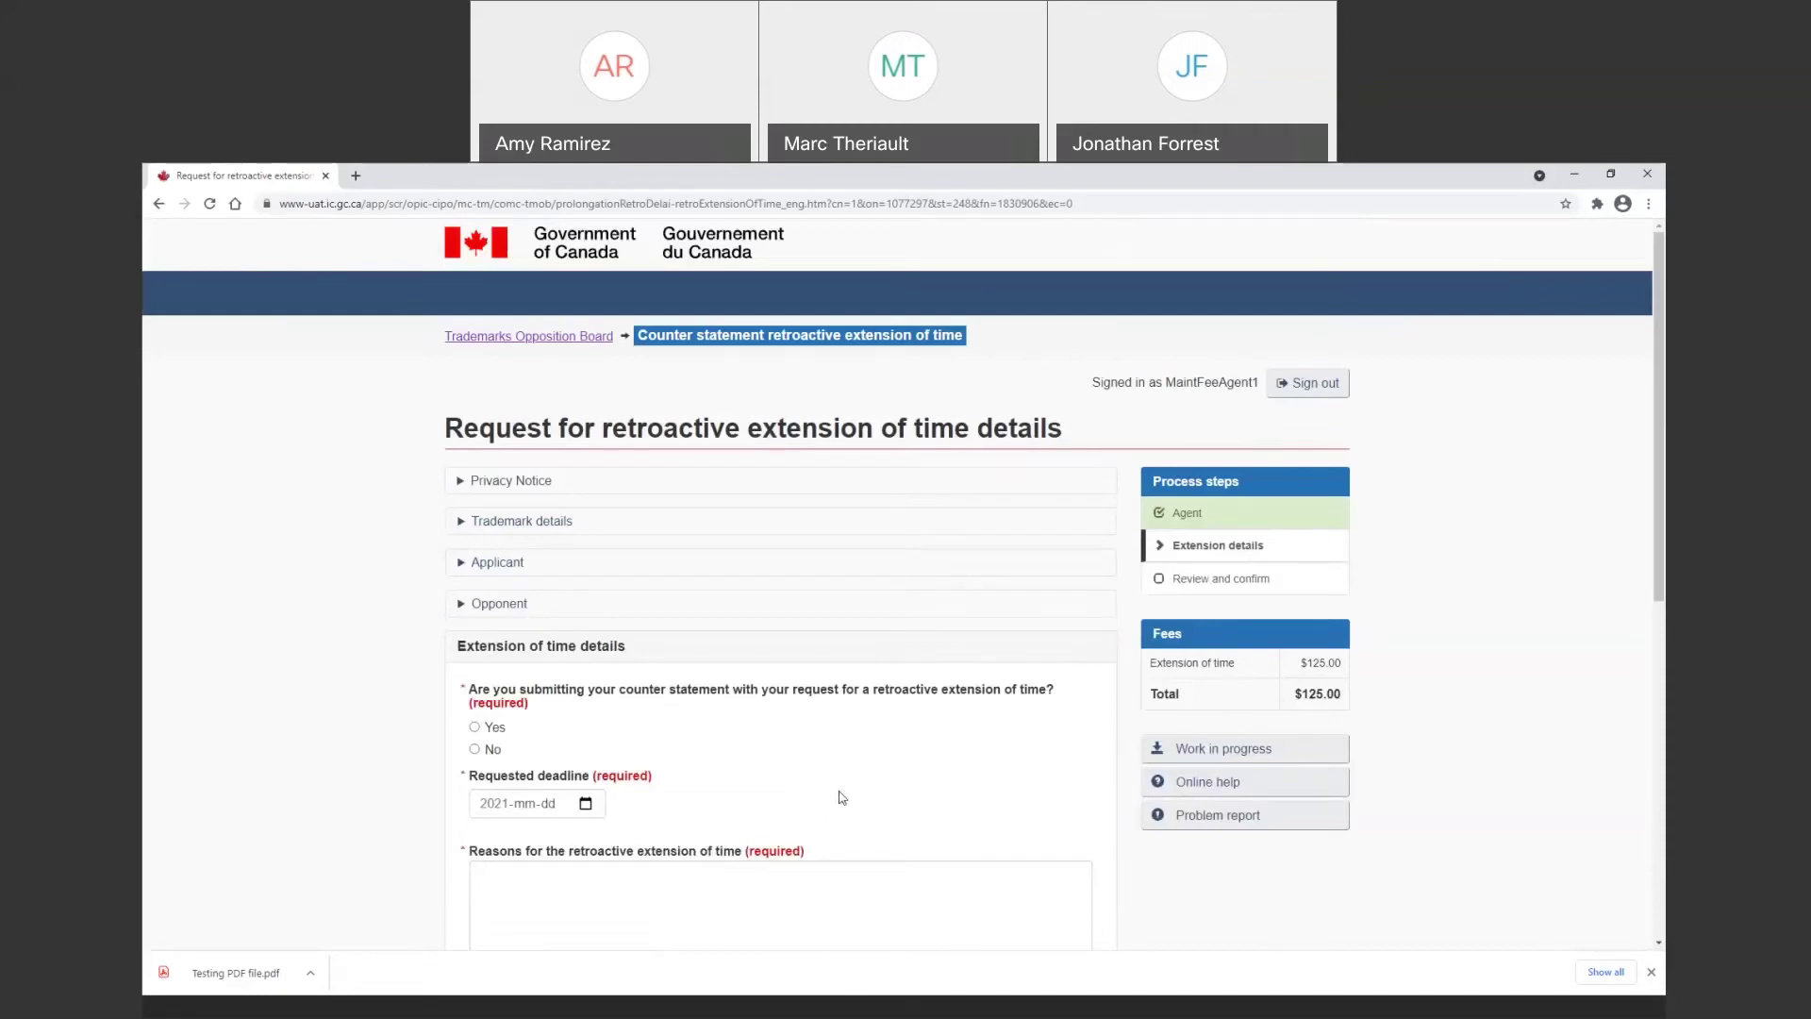
Indicate that the counter statement accompanies the request, set the requested deadline to 2021-03-29, and enter "add more information here" as the reason
{"action": "scroll", "coordinate": [843, 797], "scroll_direction": "down", "scroll_amount": 1}
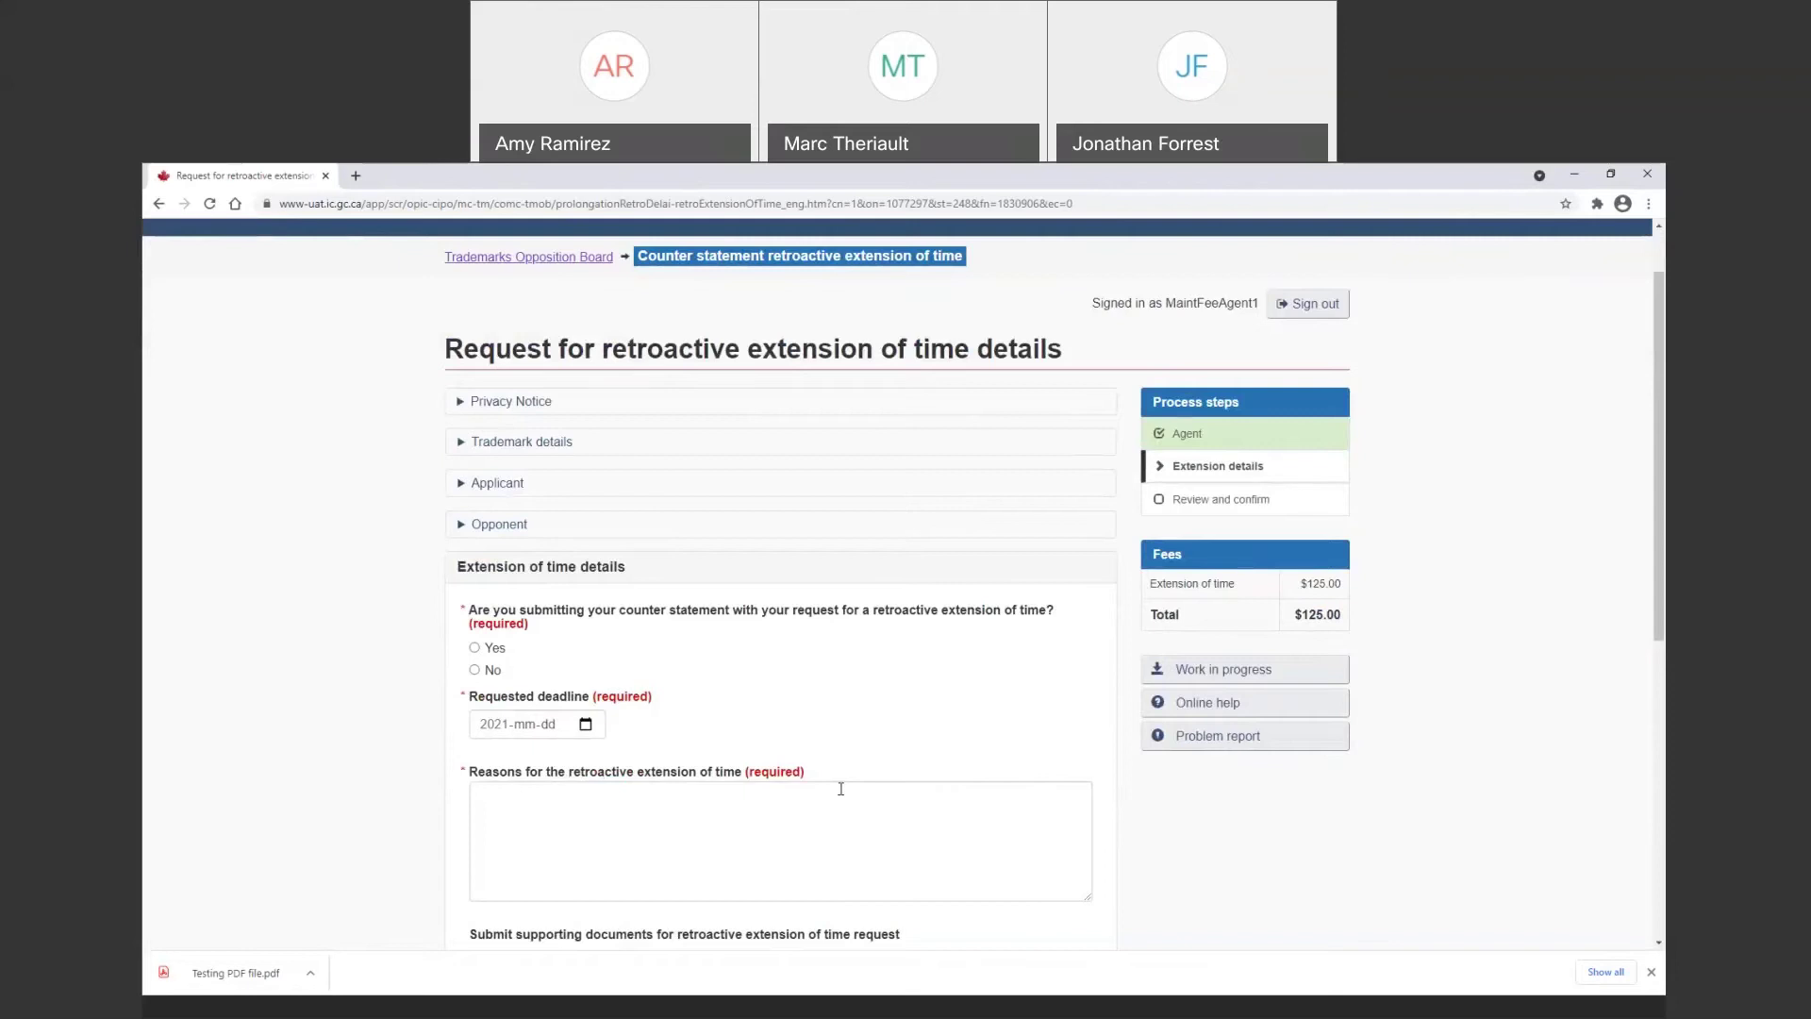
{"action": "scroll", "coordinate": [840, 788], "scroll_direction": "down", "scroll_amount": 1}
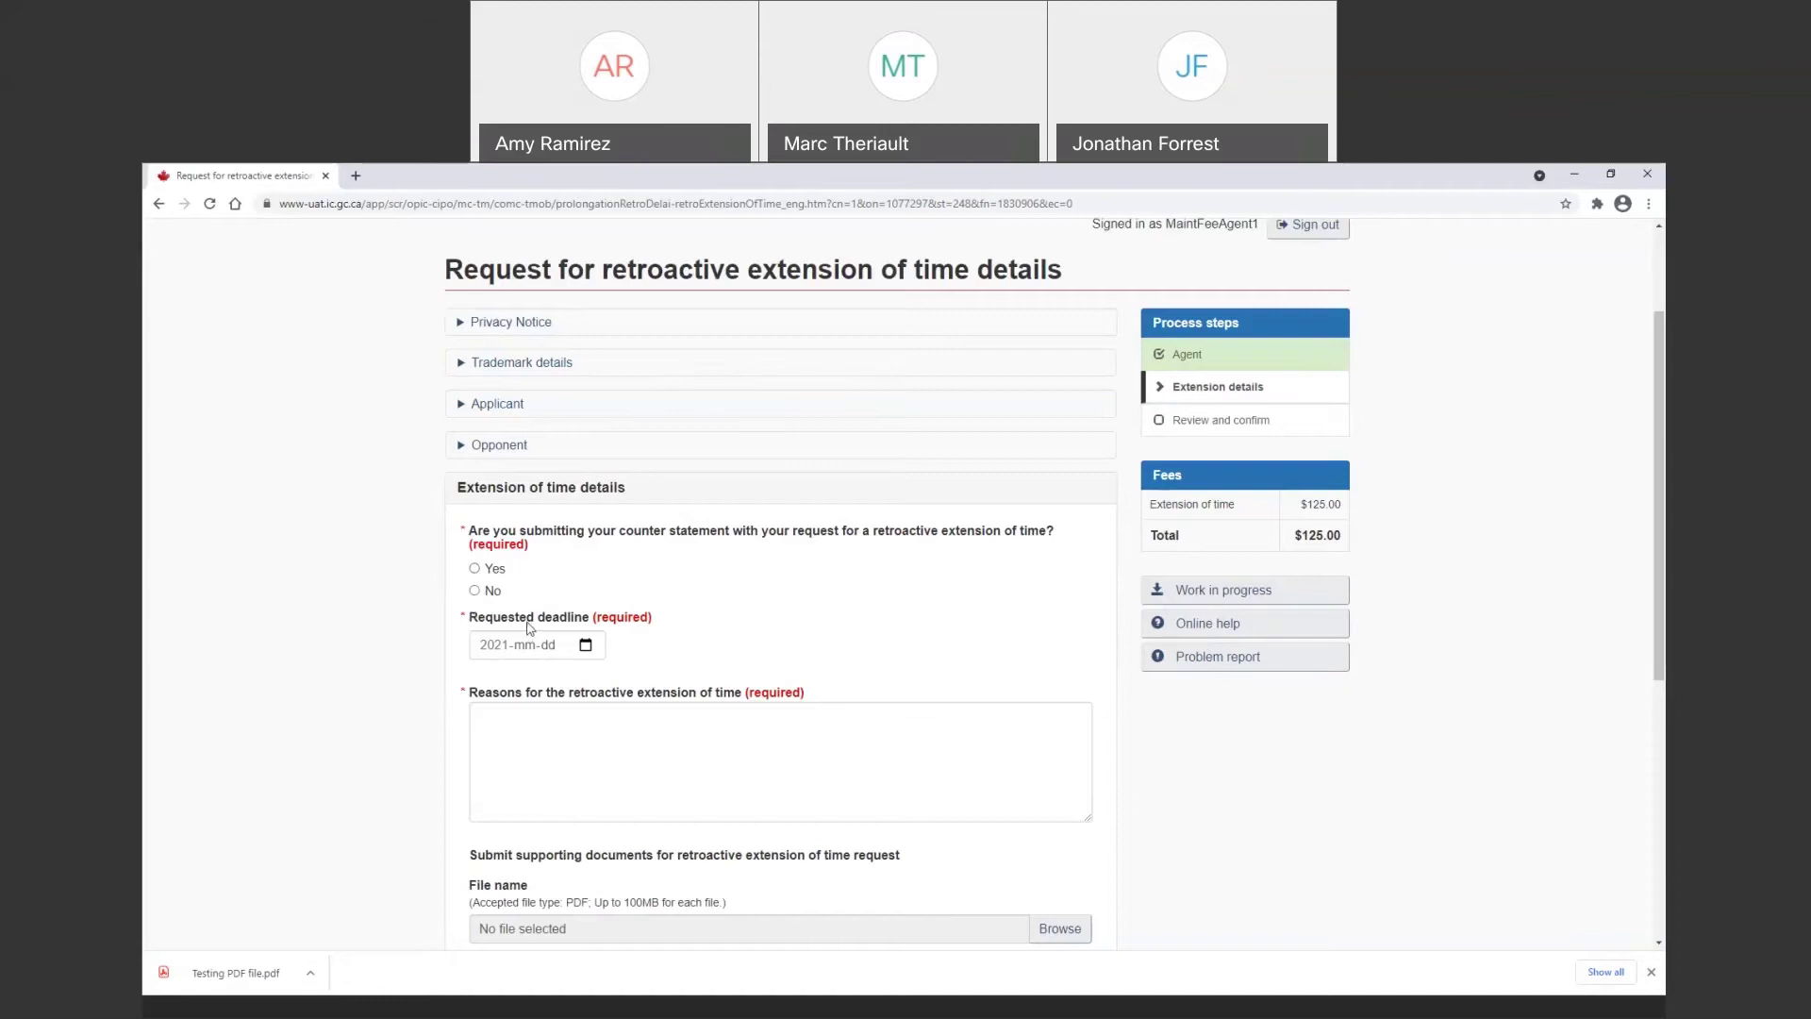
{"action": "left_click", "coordinate": [477, 570]}
{"action": "scroll", "coordinate": [639, 554], "scroll_direction": "down", "scroll_amount": 1}
{"action": "scroll", "coordinate": [638, 554], "scroll_direction": "down", "scroll_amount": 1}
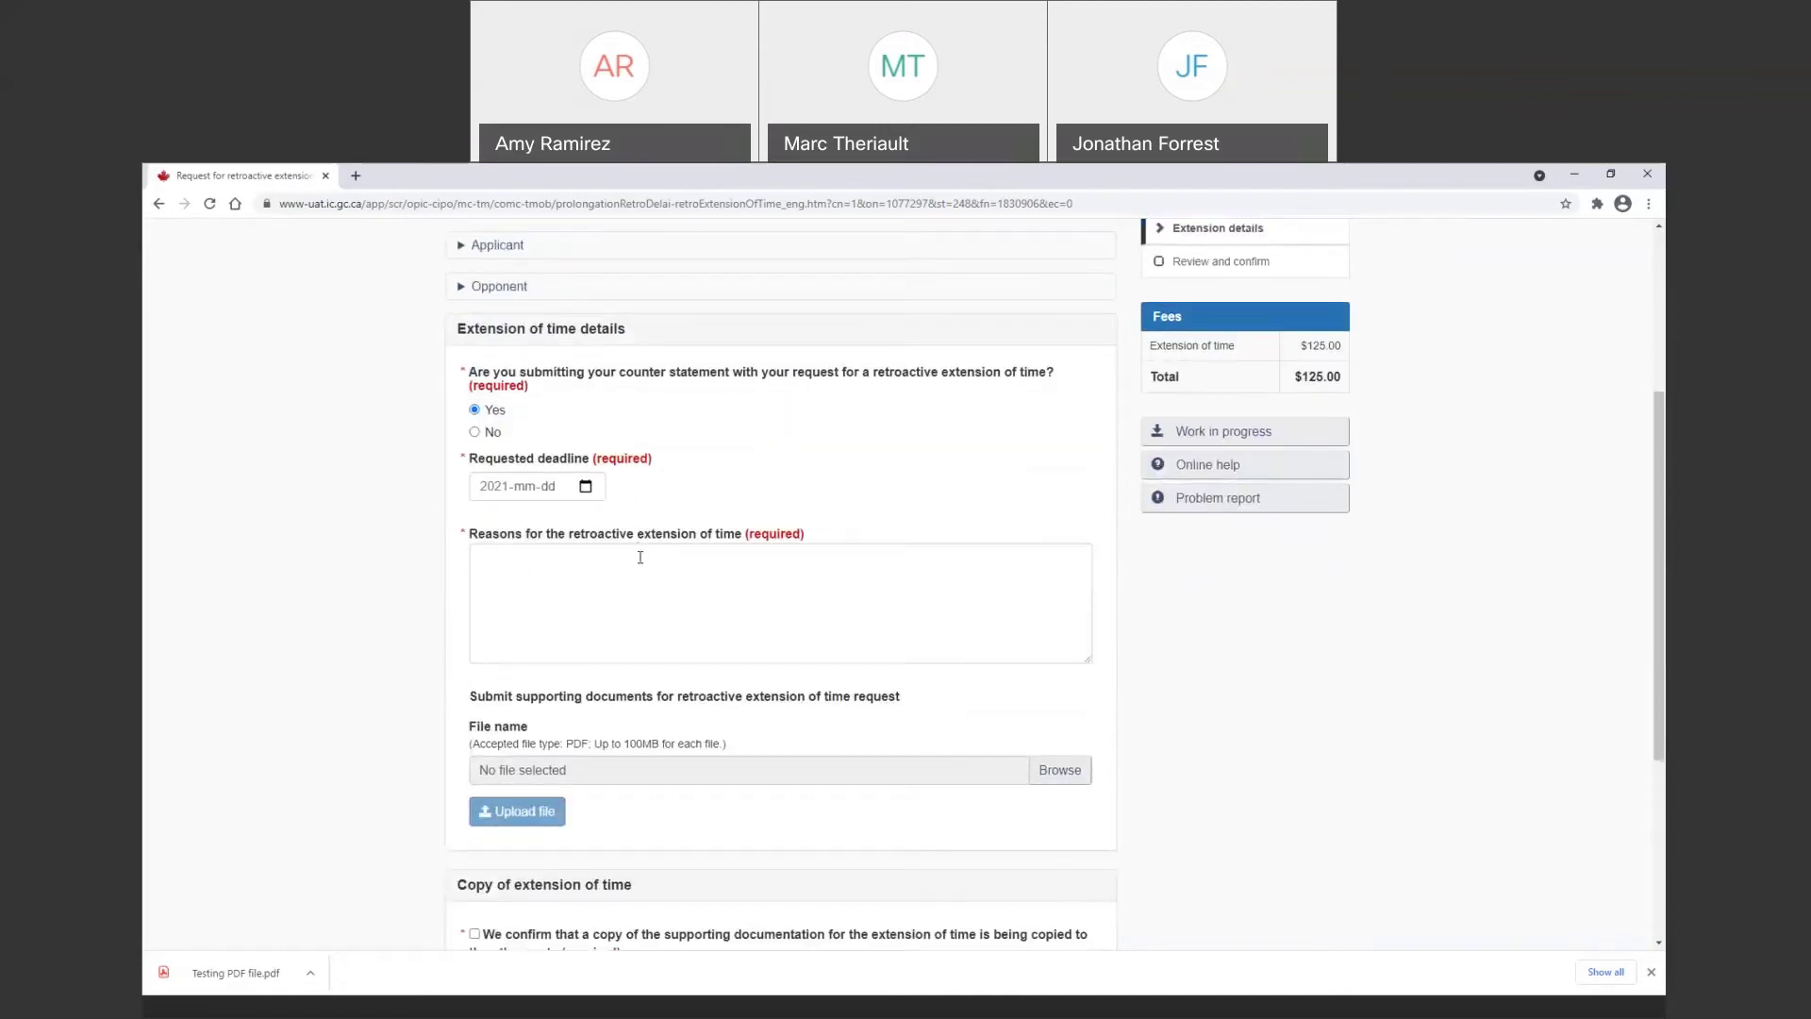
{"action": "left_click", "coordinate": [585, 487]}
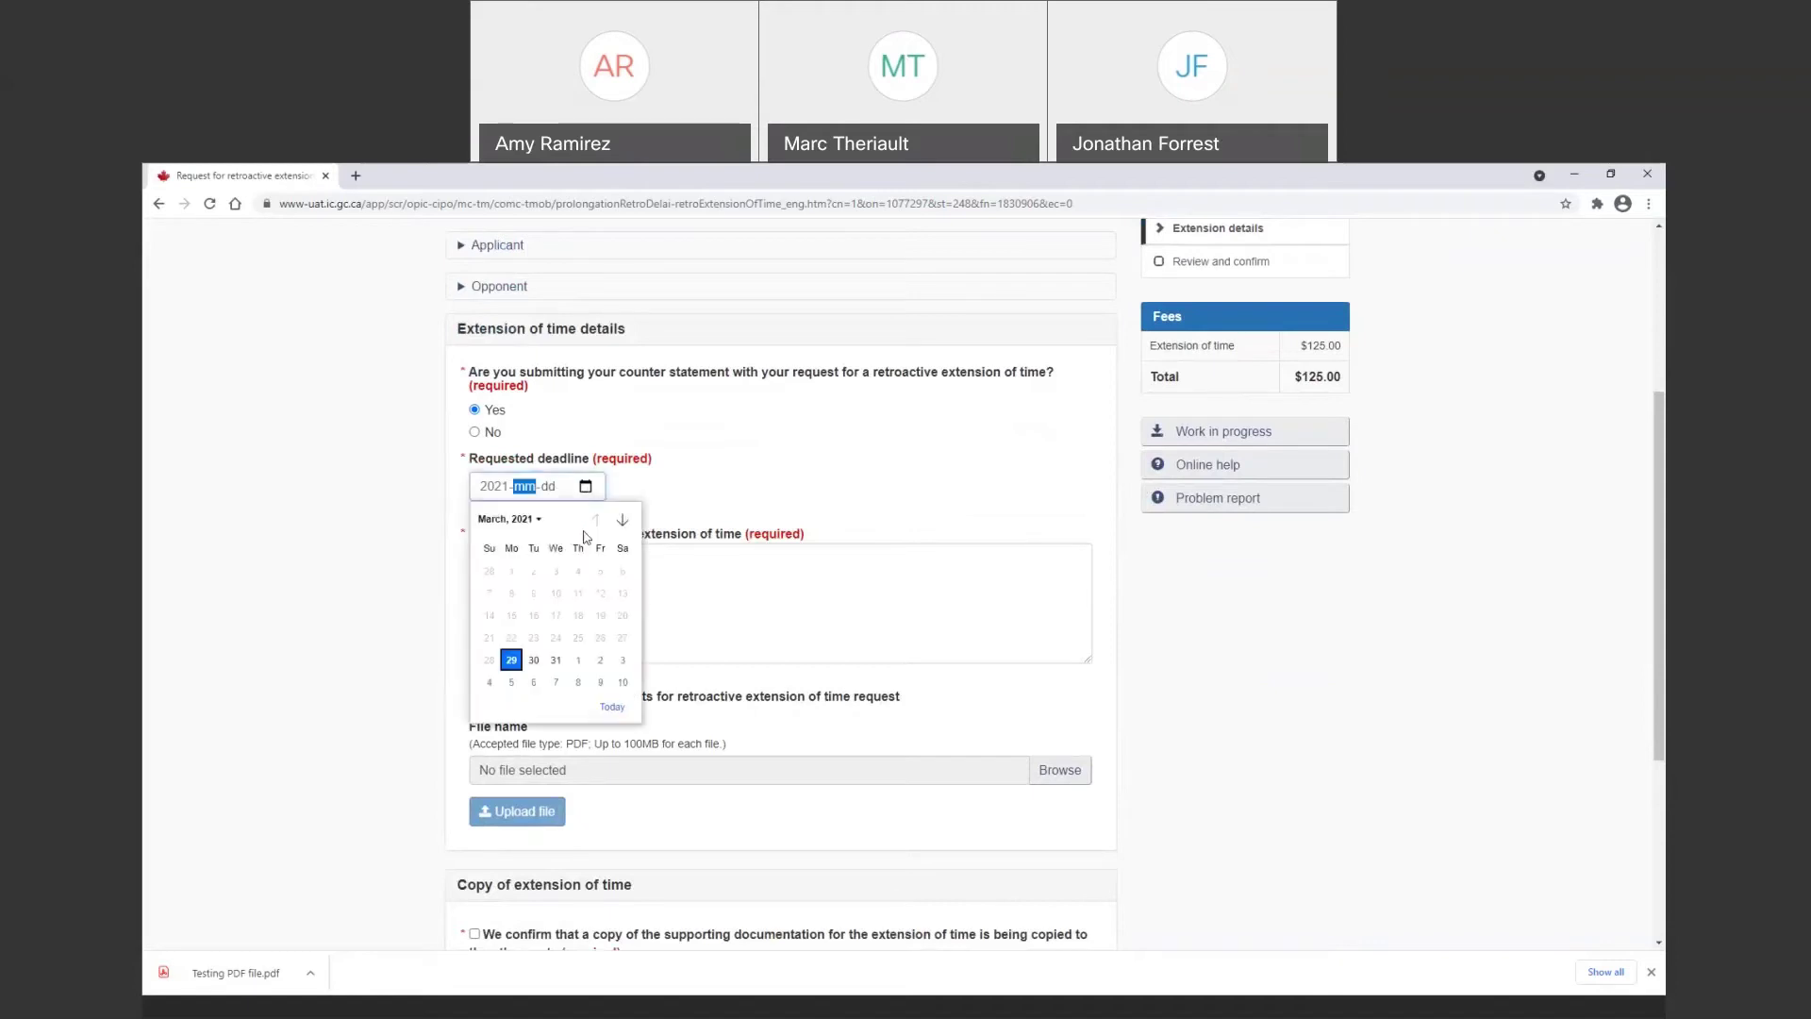
{"action": "left_click", "coordinate": [511, 660]}
{"action": "left_click", "coordinate": [618, 593]}
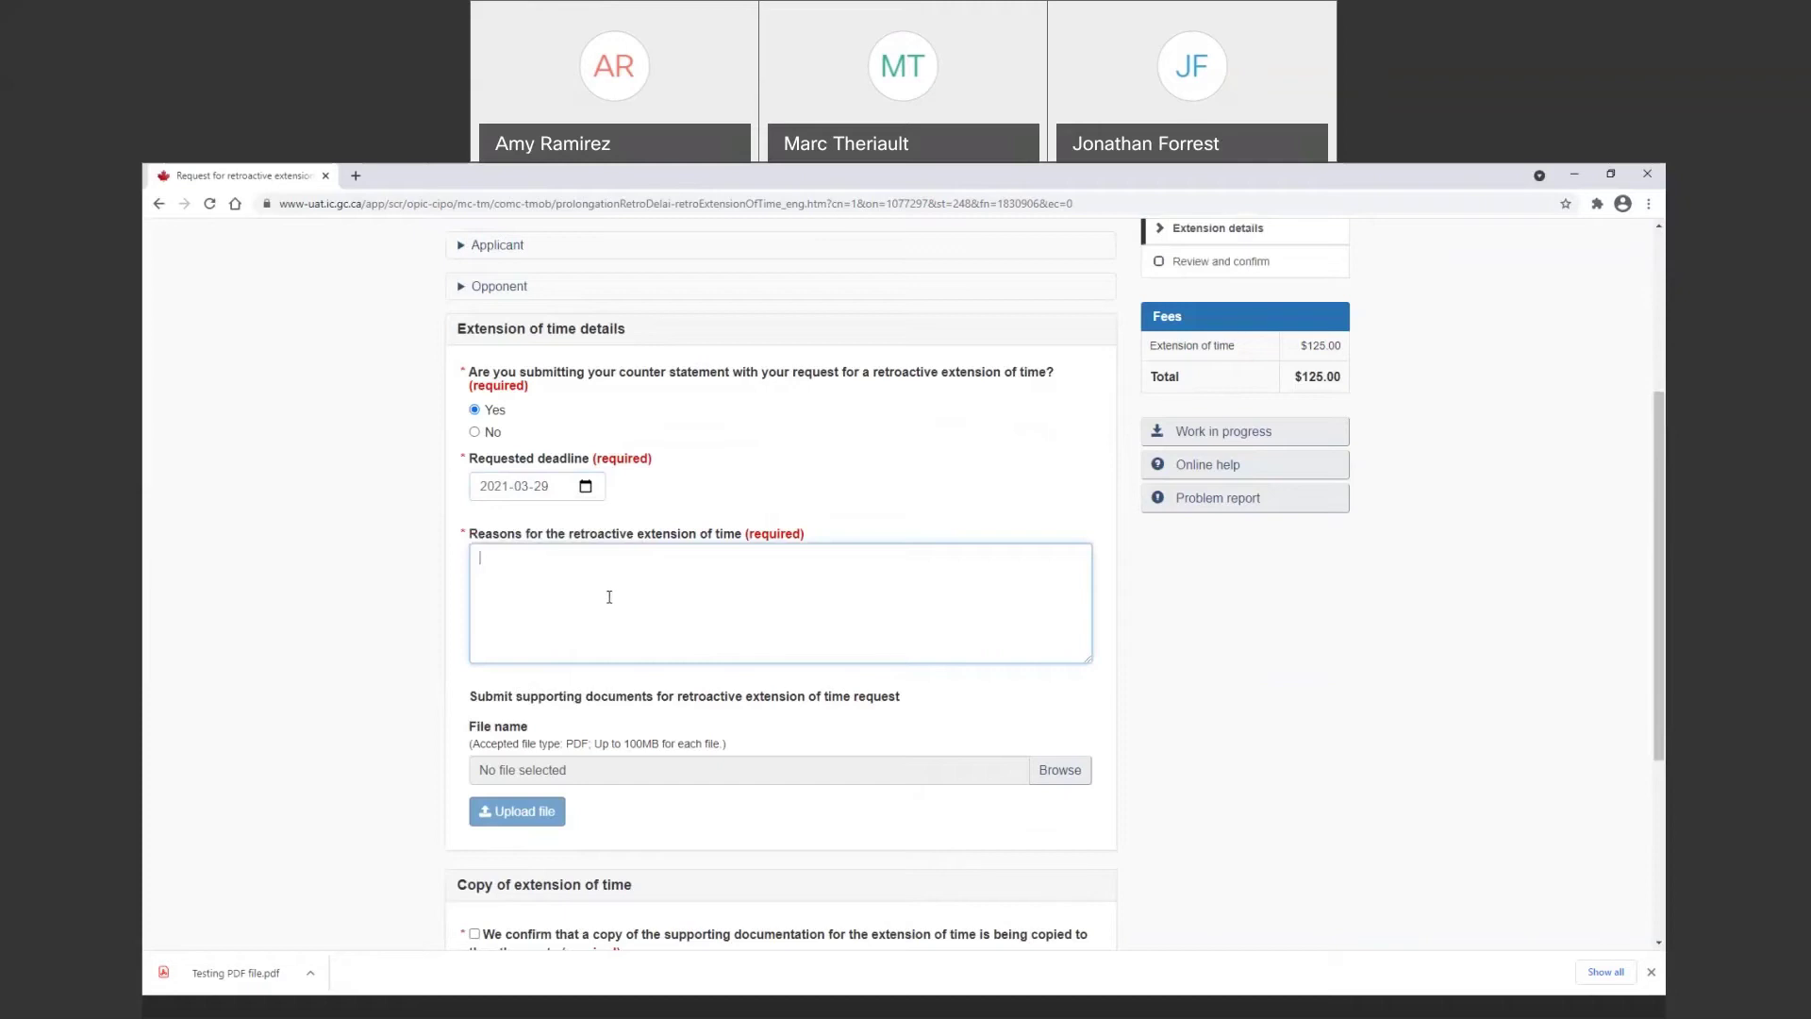
{"action": "type", "text": "add more information here"}
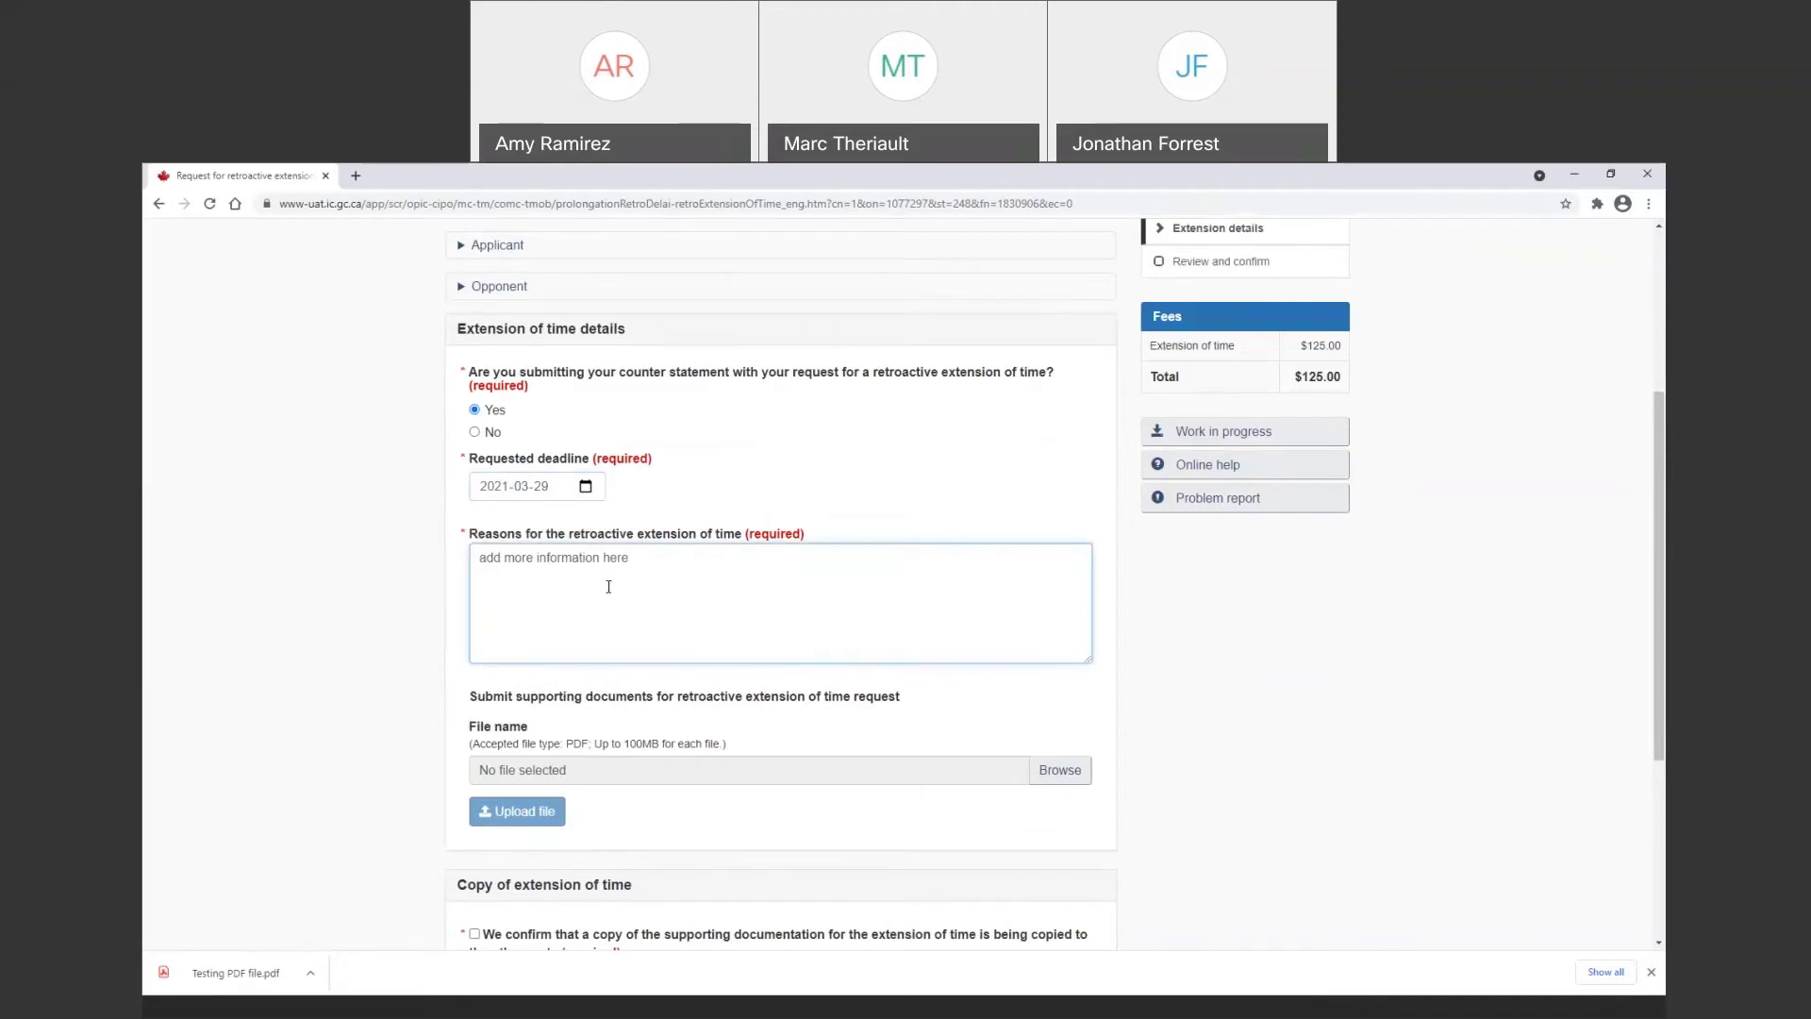
Upload 1830906_Counter_statement.pdf from the March Webinar folder as the supporting document for the retroactive extension request
{"action": "scroll", "coordinate": [552, 646], "scroll_direction": "down", "scroll_amount": 1}
{"action": "left_click", "coordinate": [469, 621]}
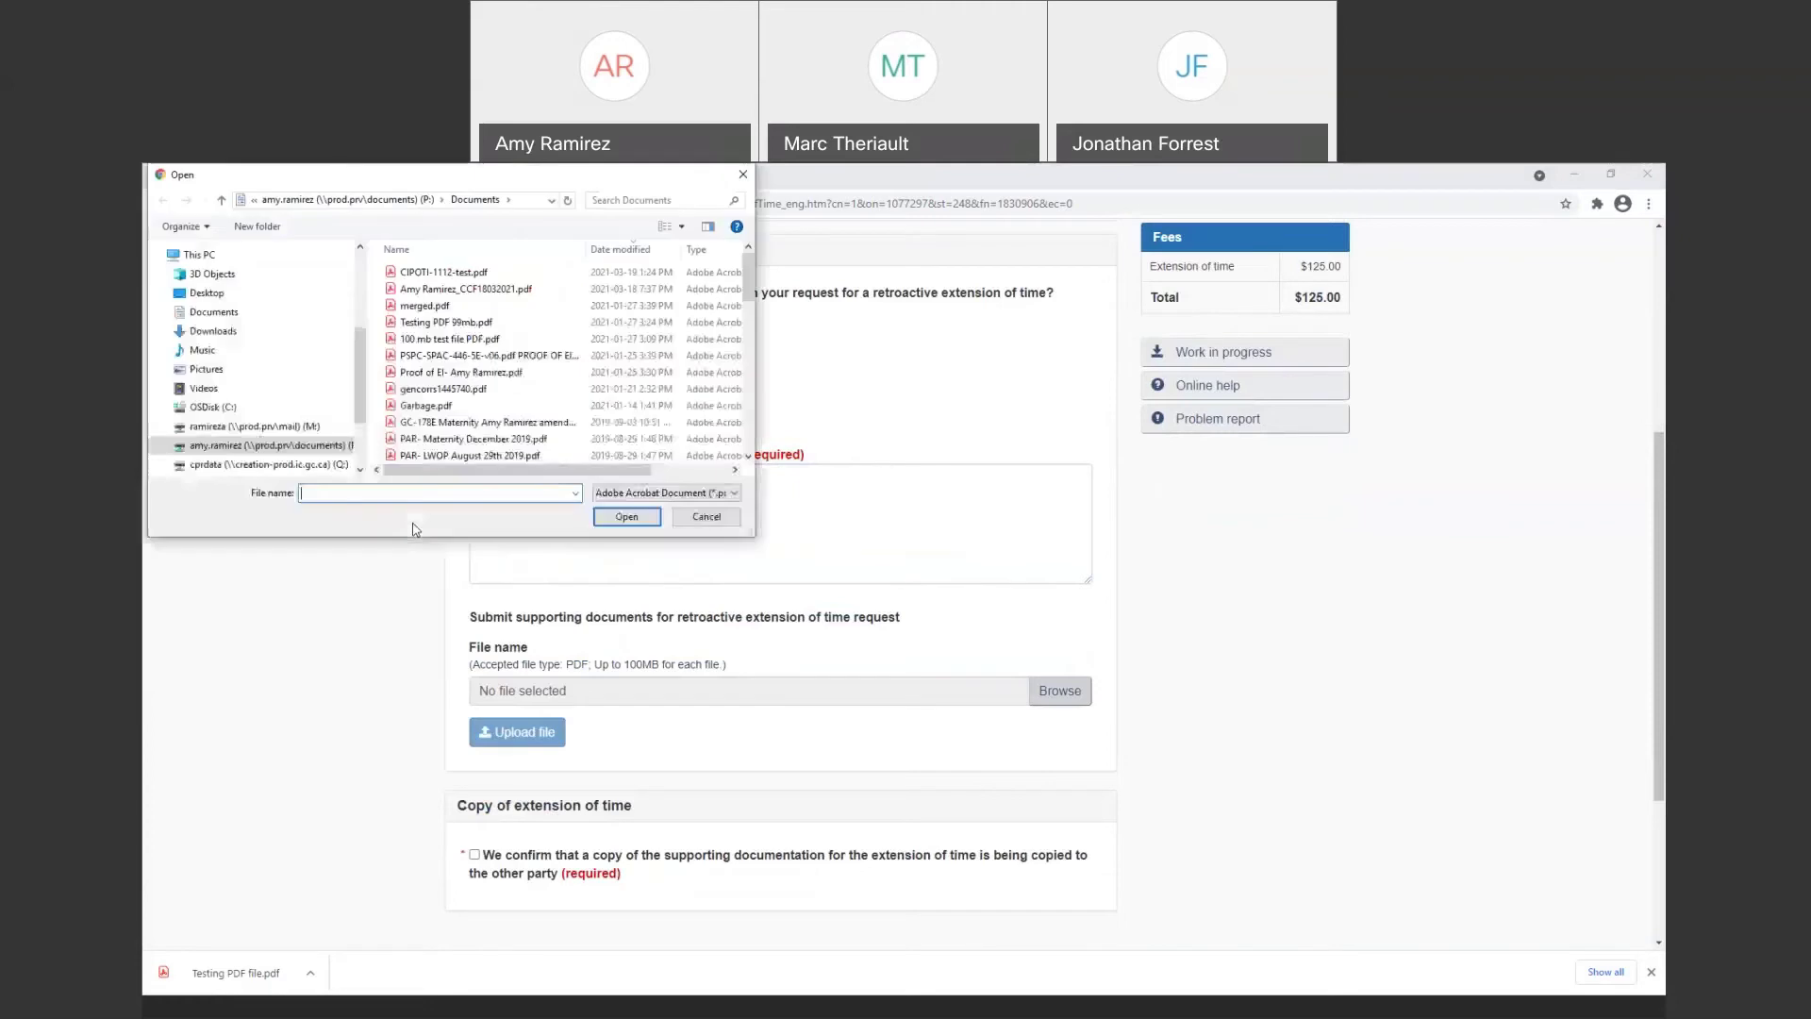
{"action": "left_click", "coordinate": [312, 446]}
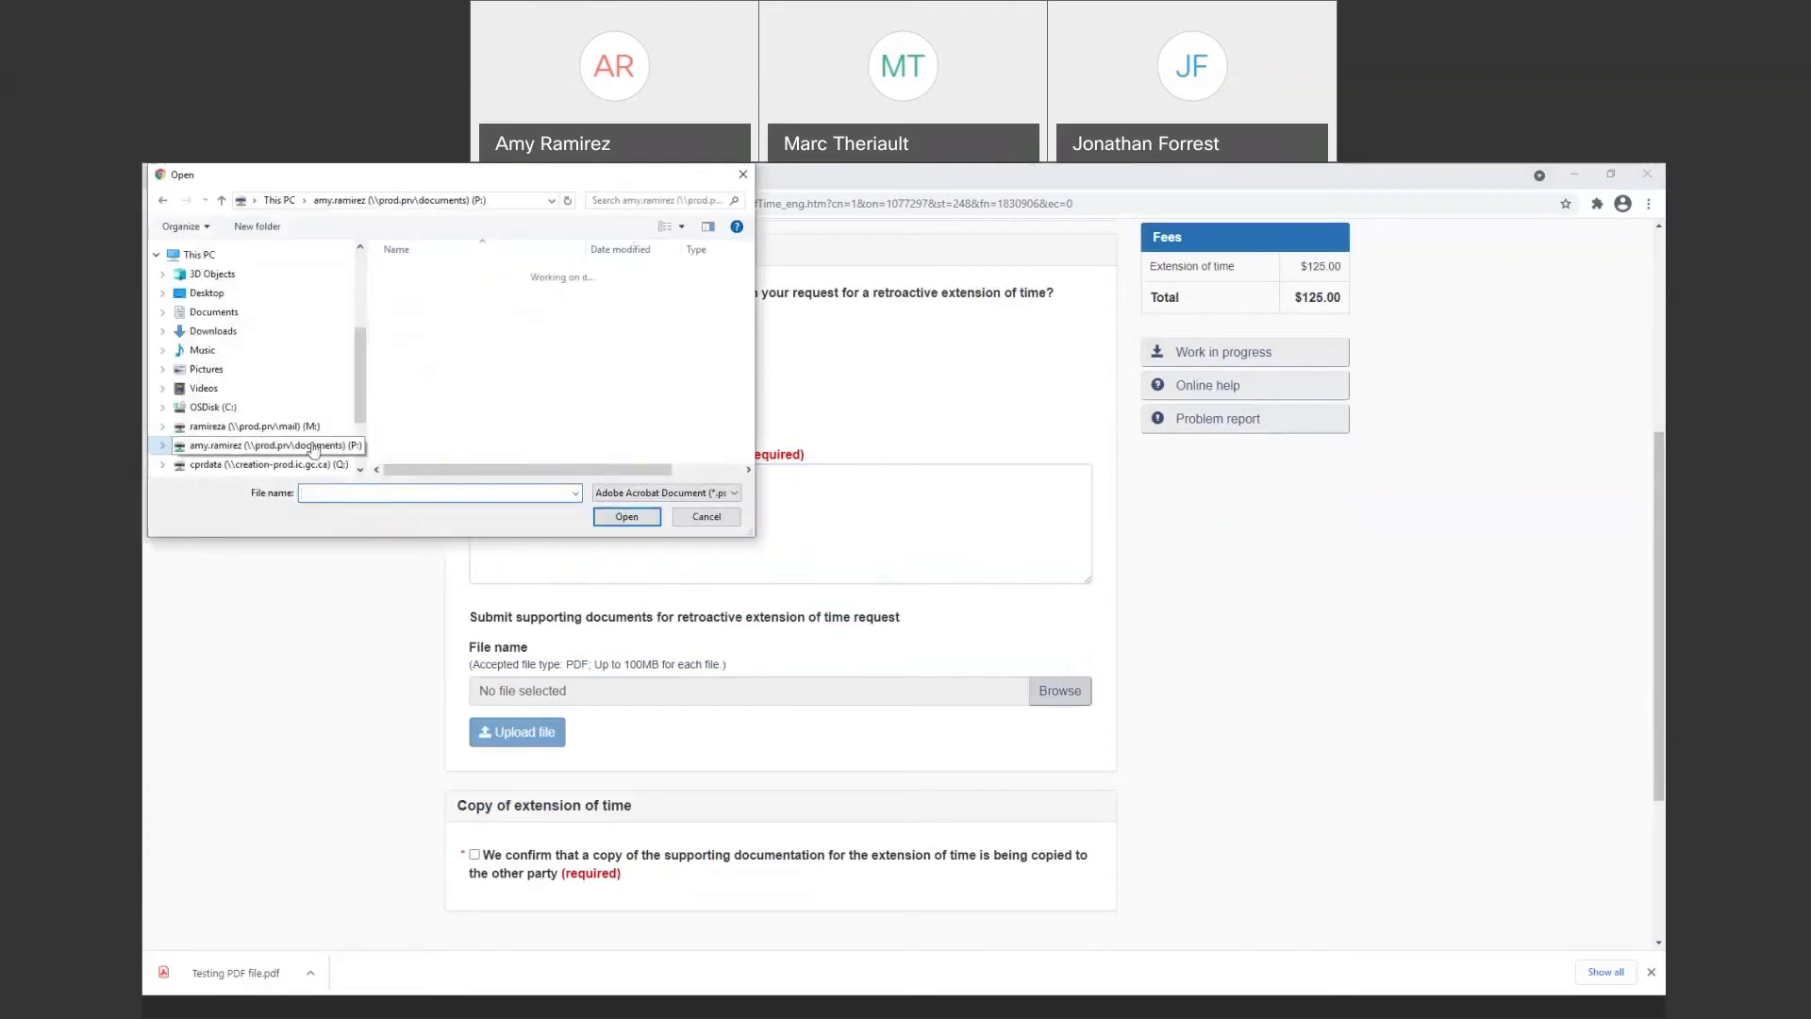
{"action": "double_click", "coordinate": [443, 365]}
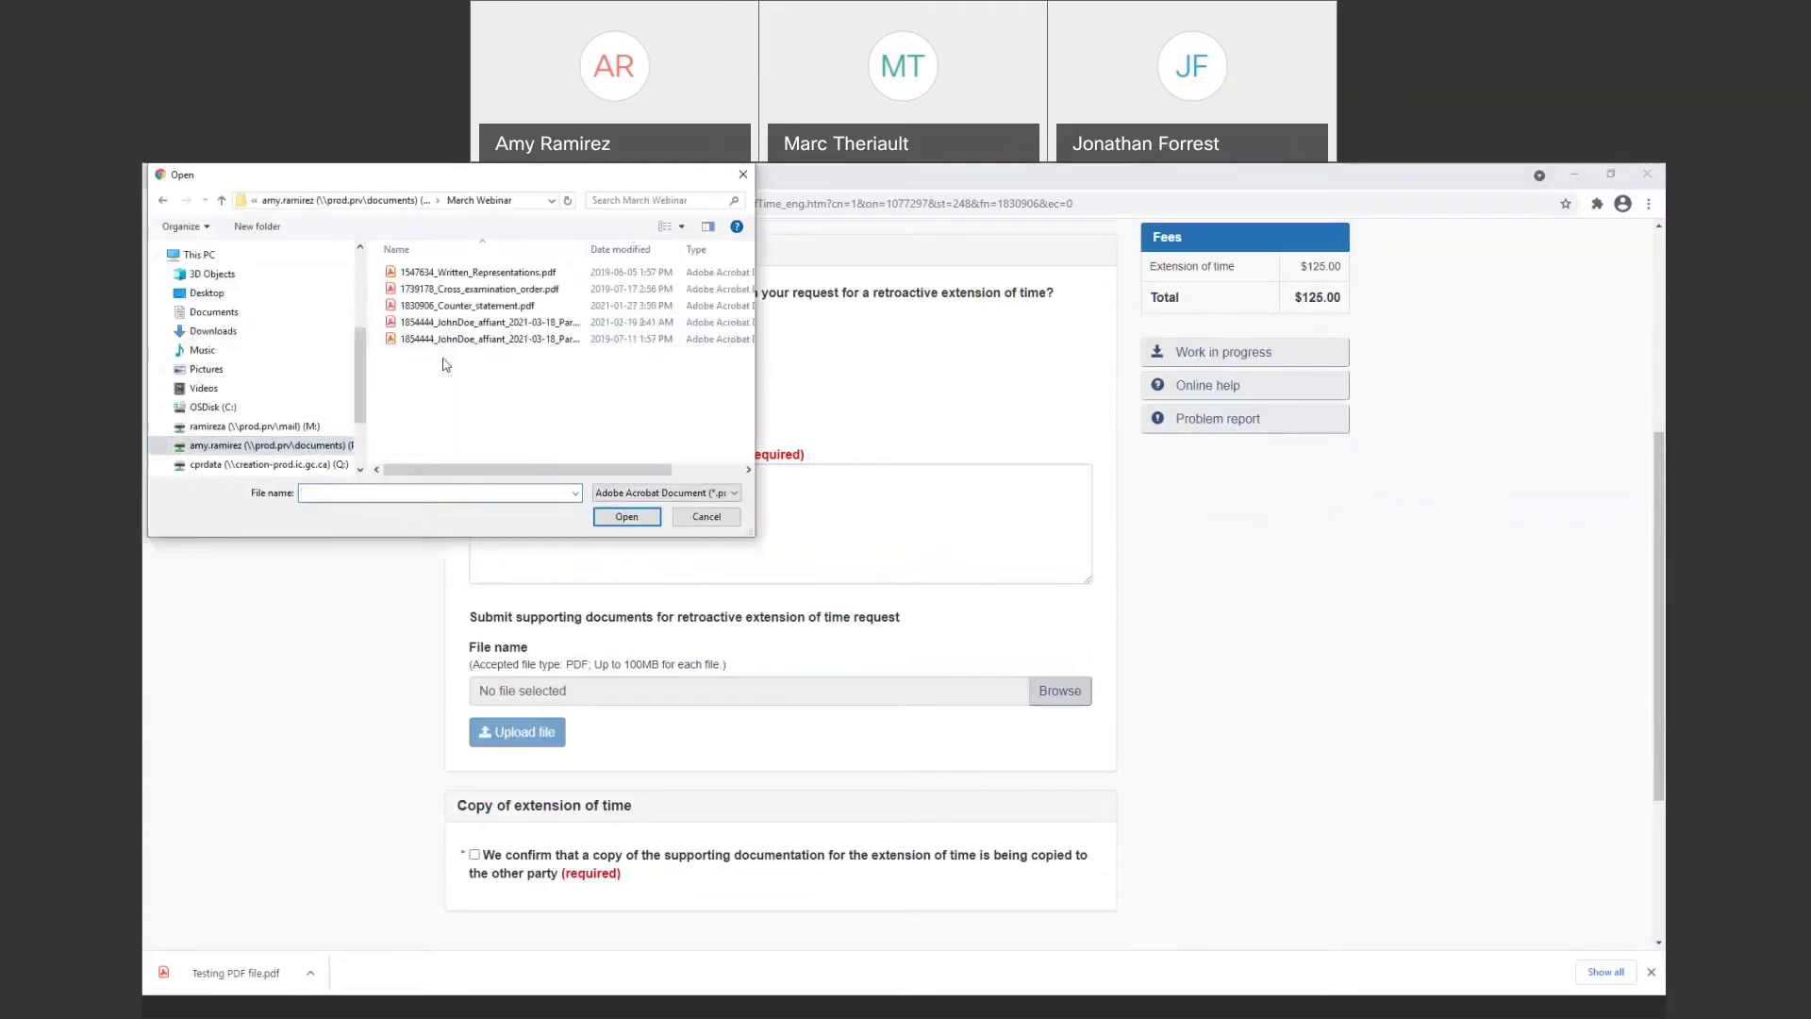
{"action": "left_click", "coordinate": [463, 306]}
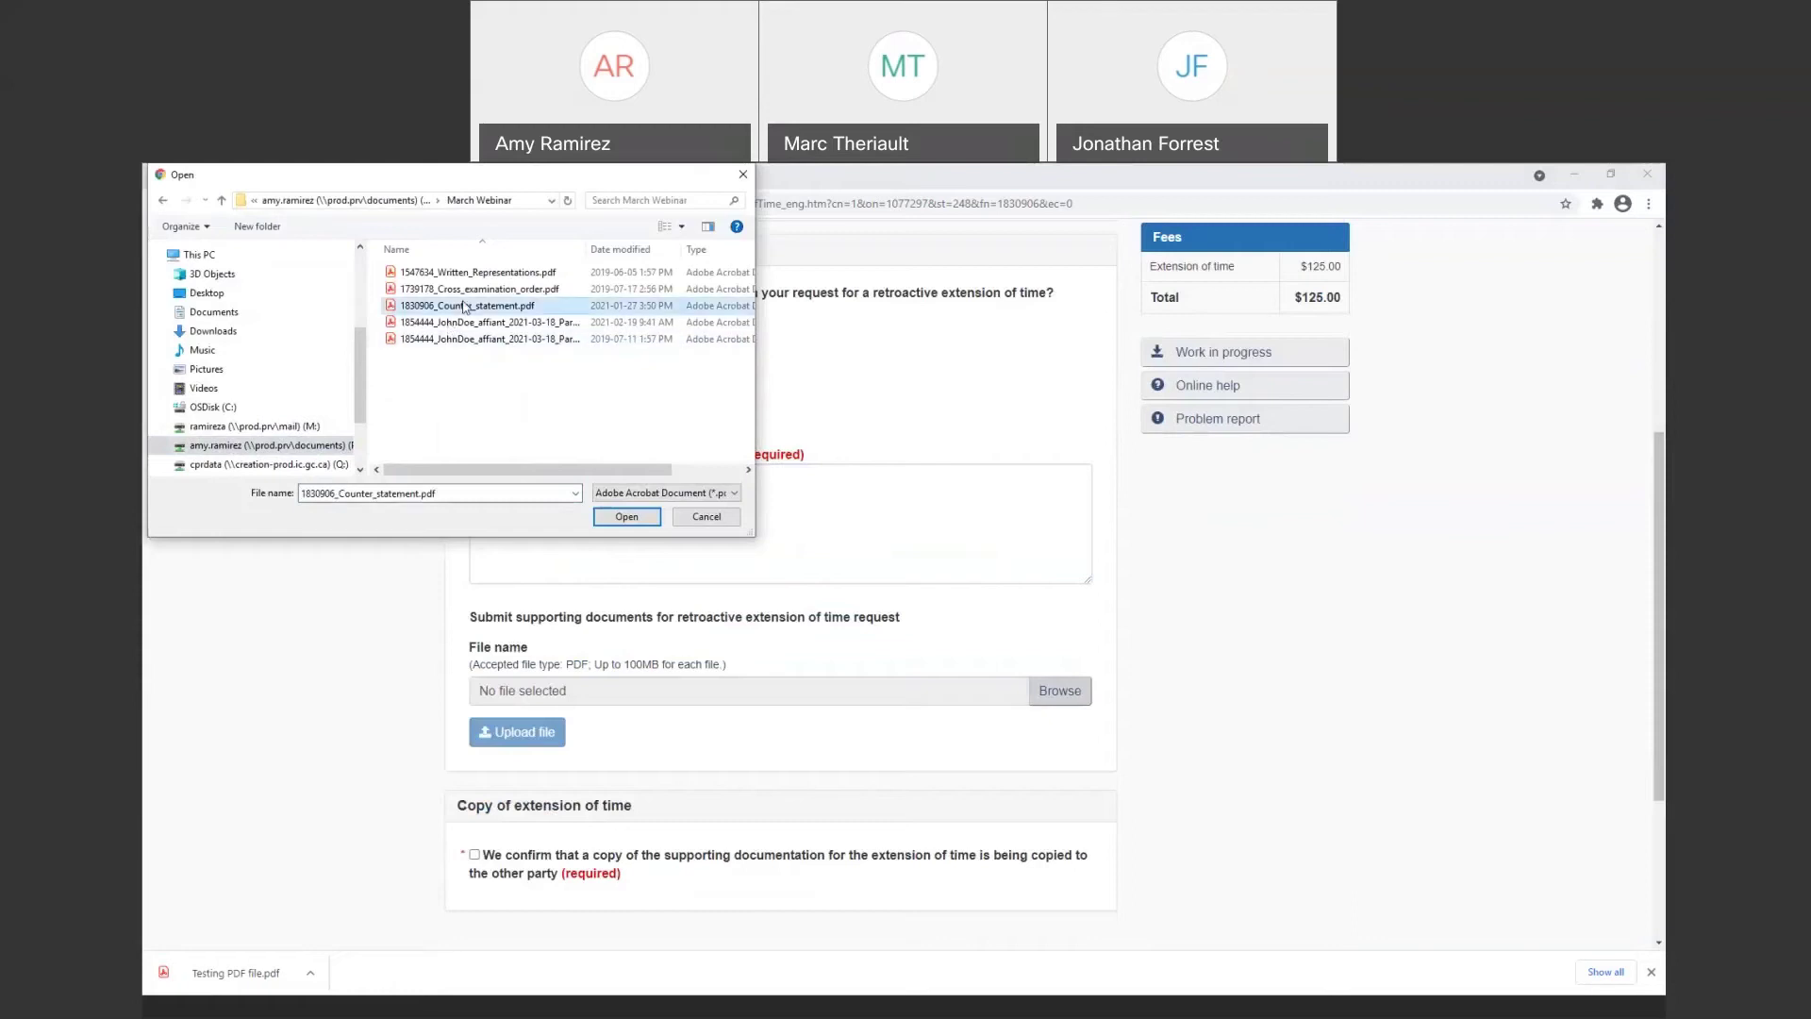
{"action": "left_click", "coordinate": [627, 516]}
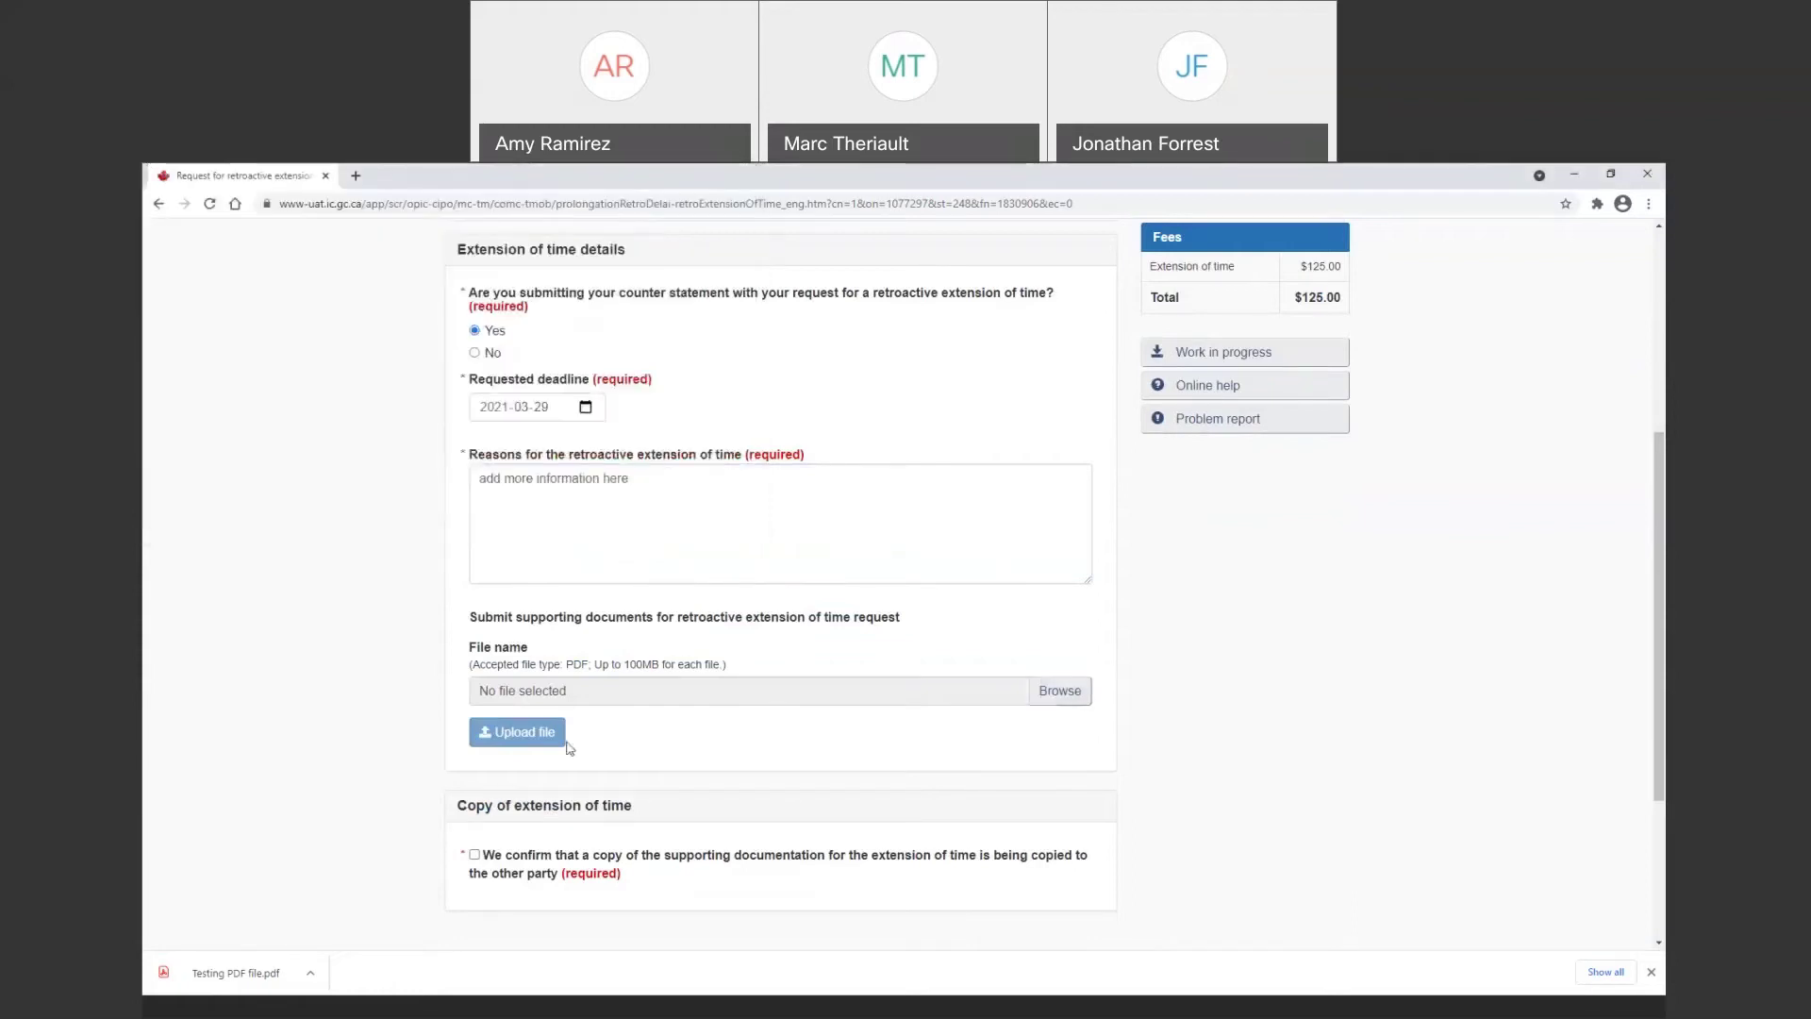
{"action": "left_click", "coordinate": [557, 735]}
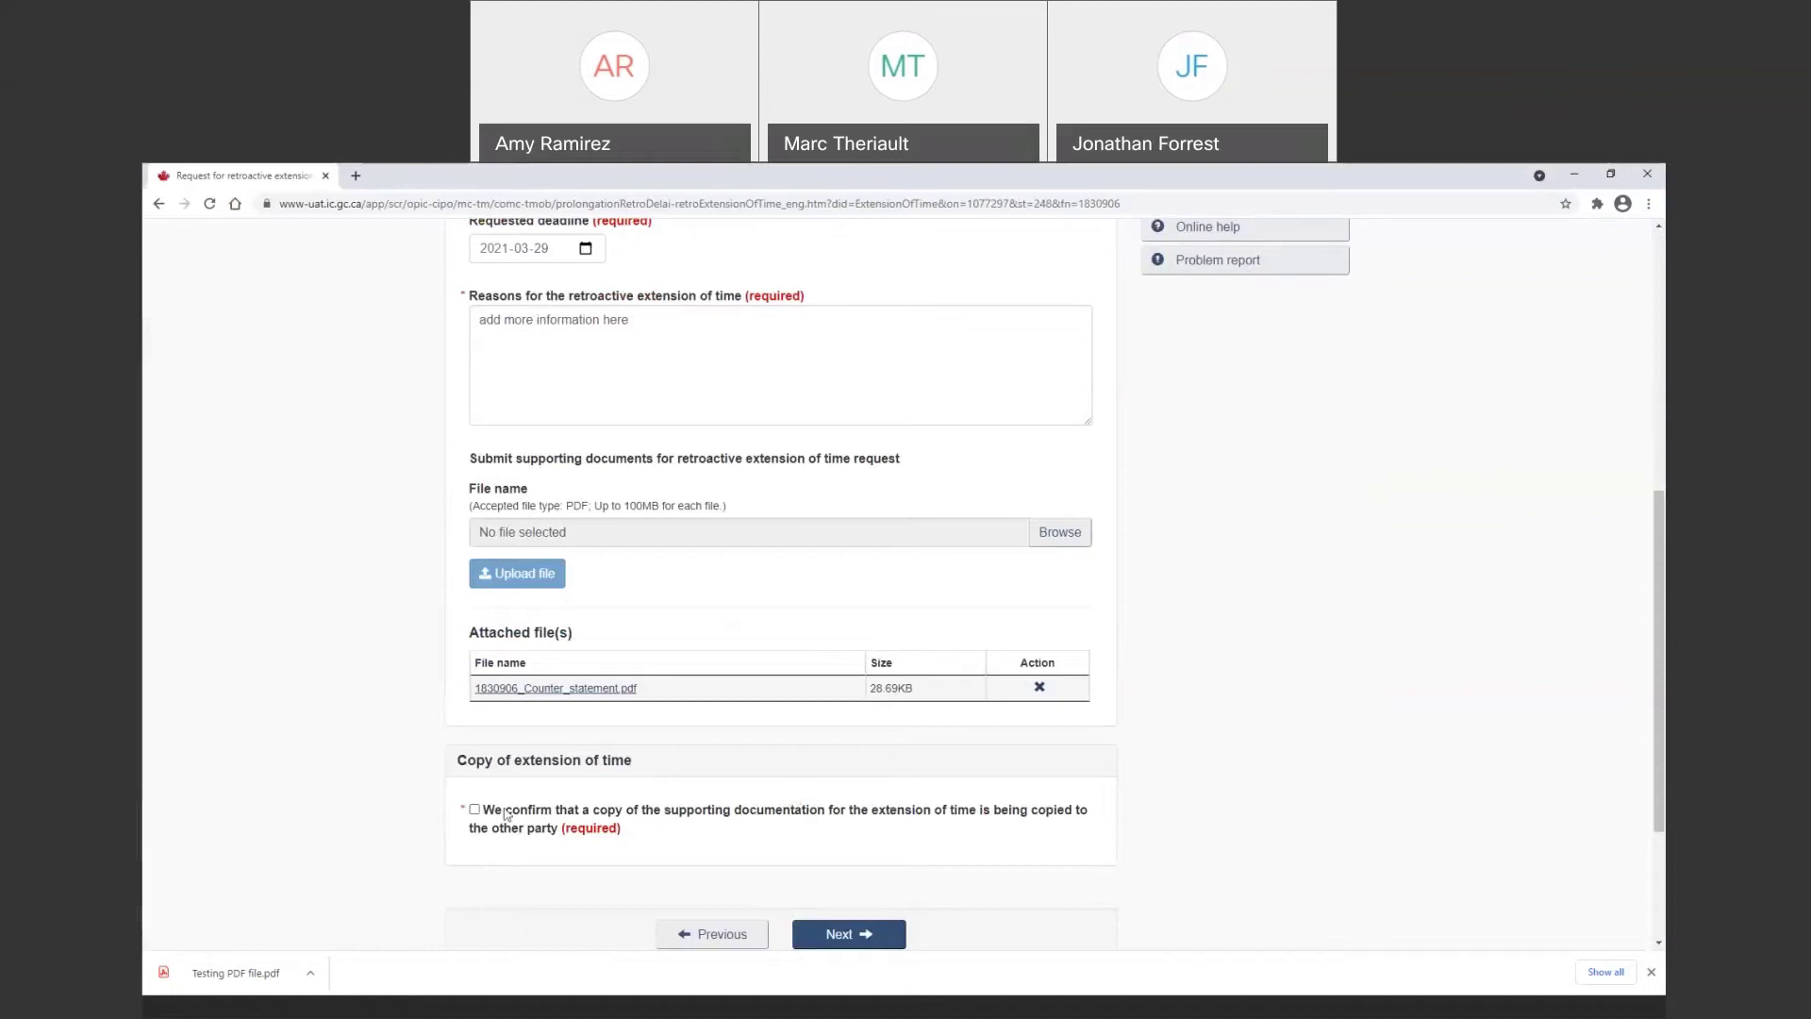
Confirm that the supporting documentation is being copied to the other party, and continue to the review of the extension request
{"action": "left_click", "coordinate": [476, 811]}
{"action": "scroll", "coordinate": [886, 820], "scroll_direction": "down", "scroll_amount": 1}
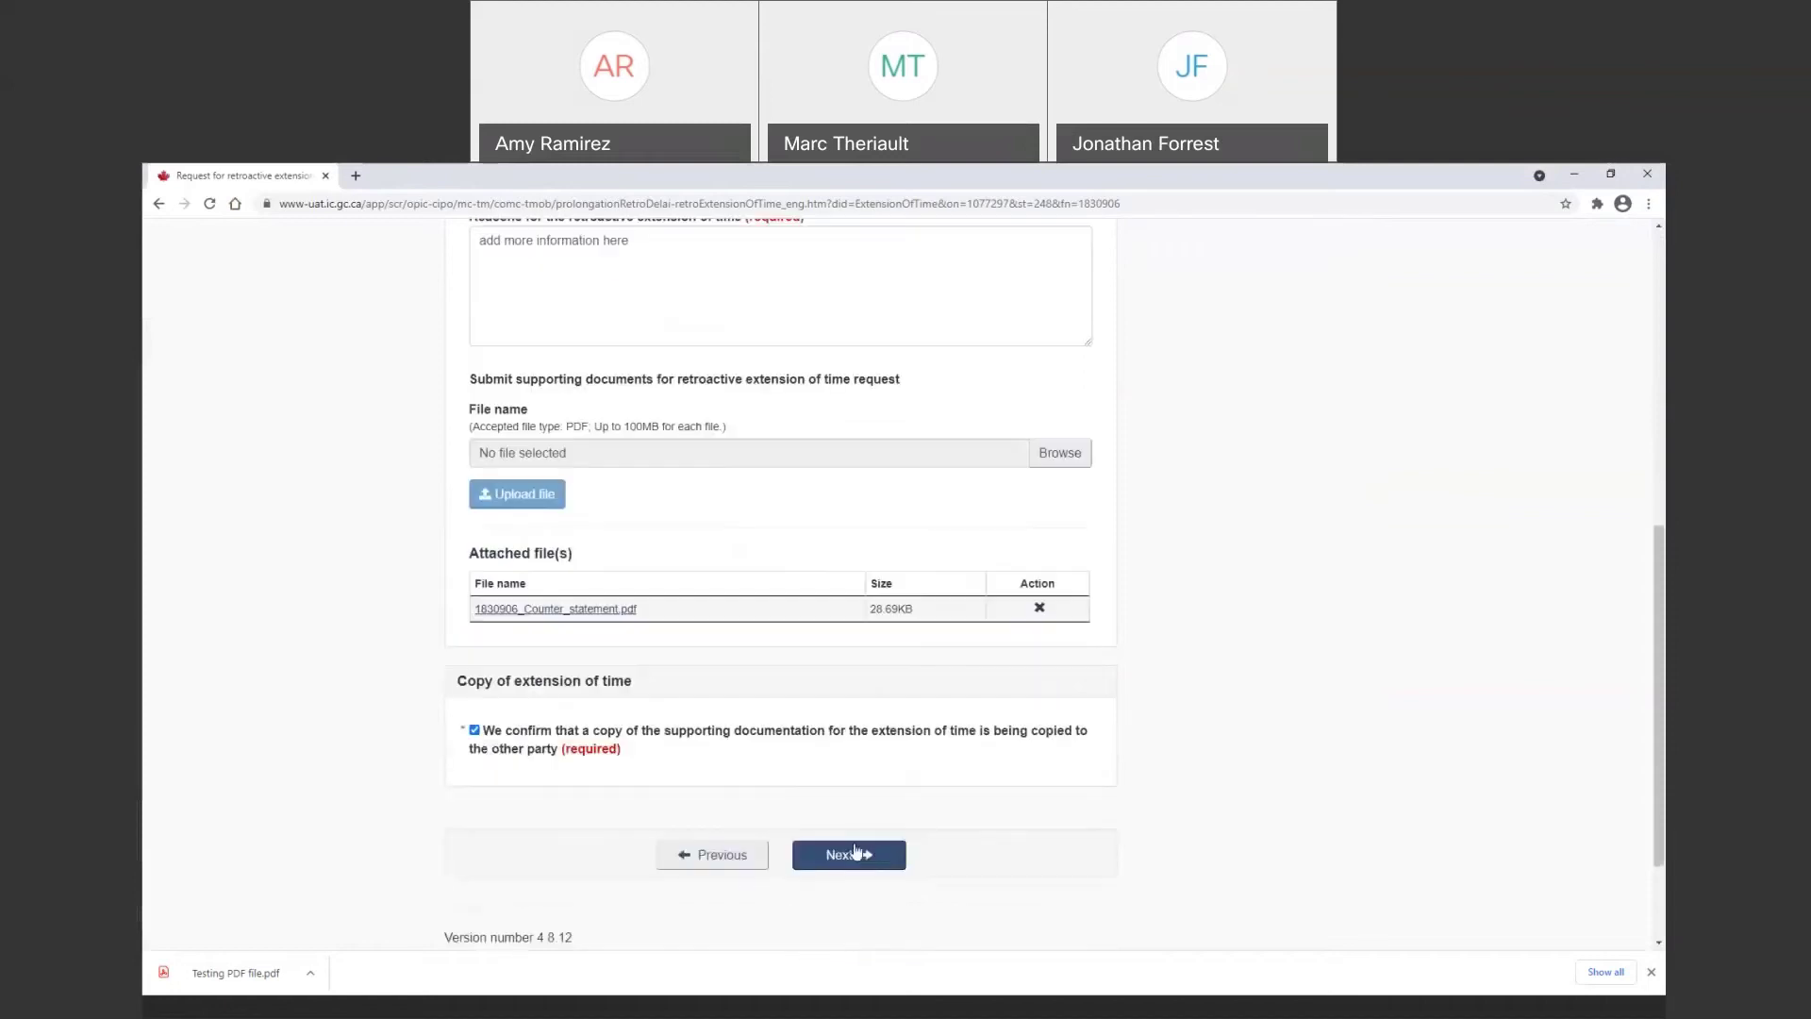
{"action": "left_click", "coordinate": [856, 859]}
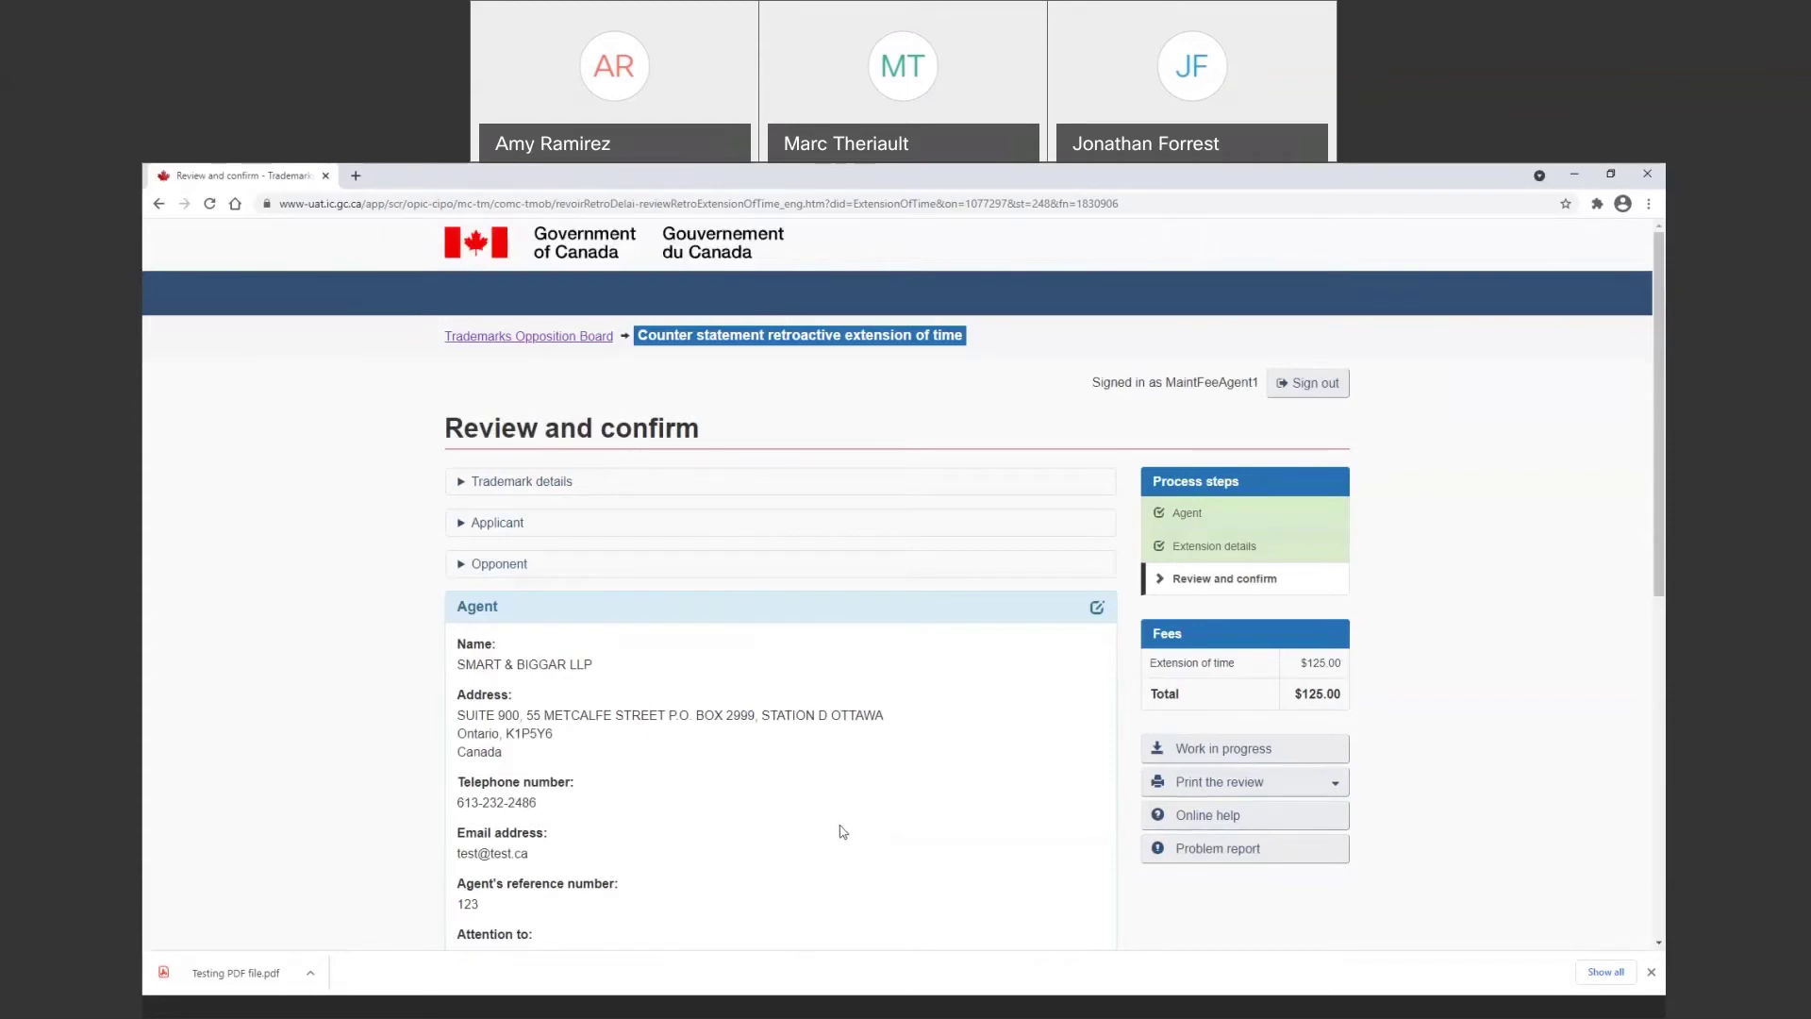
Review the retroactive extension request and proceed, keeping the prefilled agent information, to the applicant's counter statement form
{"action": "scroll", "coordinate": [839, 834], "scroll_direction": "down", "scroll_amount": 1}
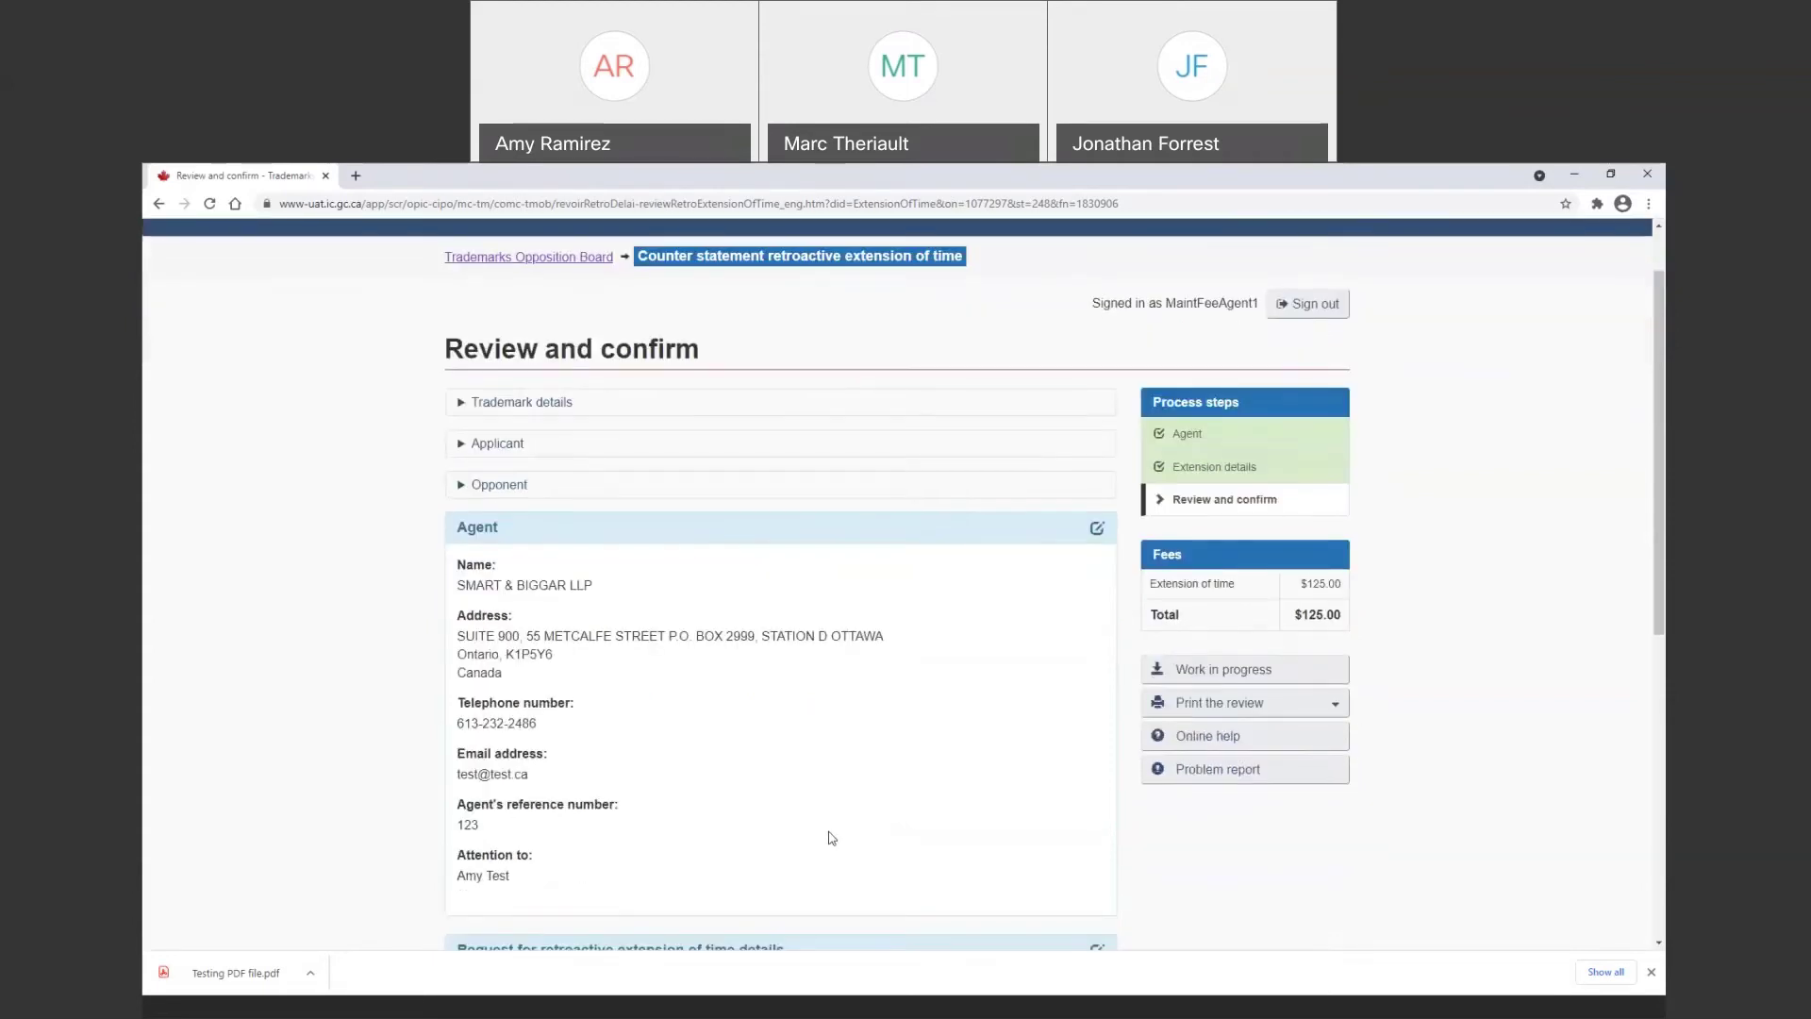
{"action": "scroll", "coordinate": [831, 838], "scroll_direction": "down", "scroll_amount": 1}
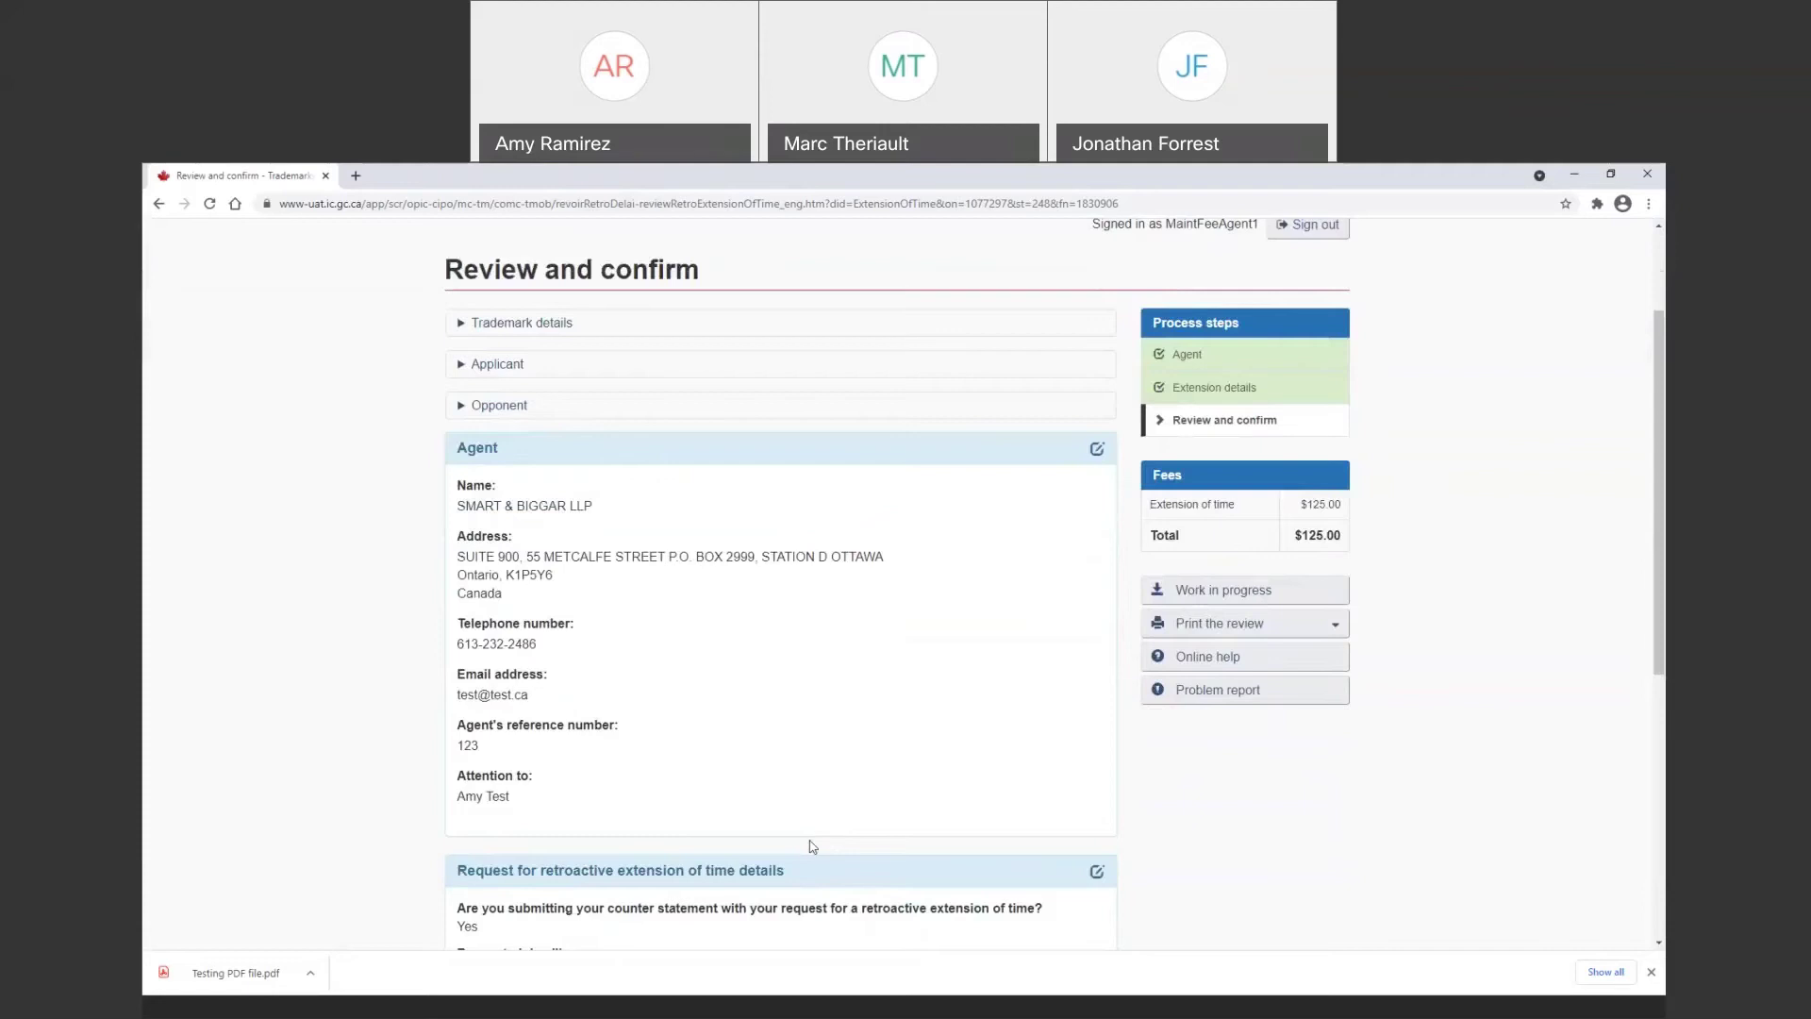
{"action": "scroll", "coordinate": [813, 846], "scroll_direction": "down", "scroll_amount": 4}
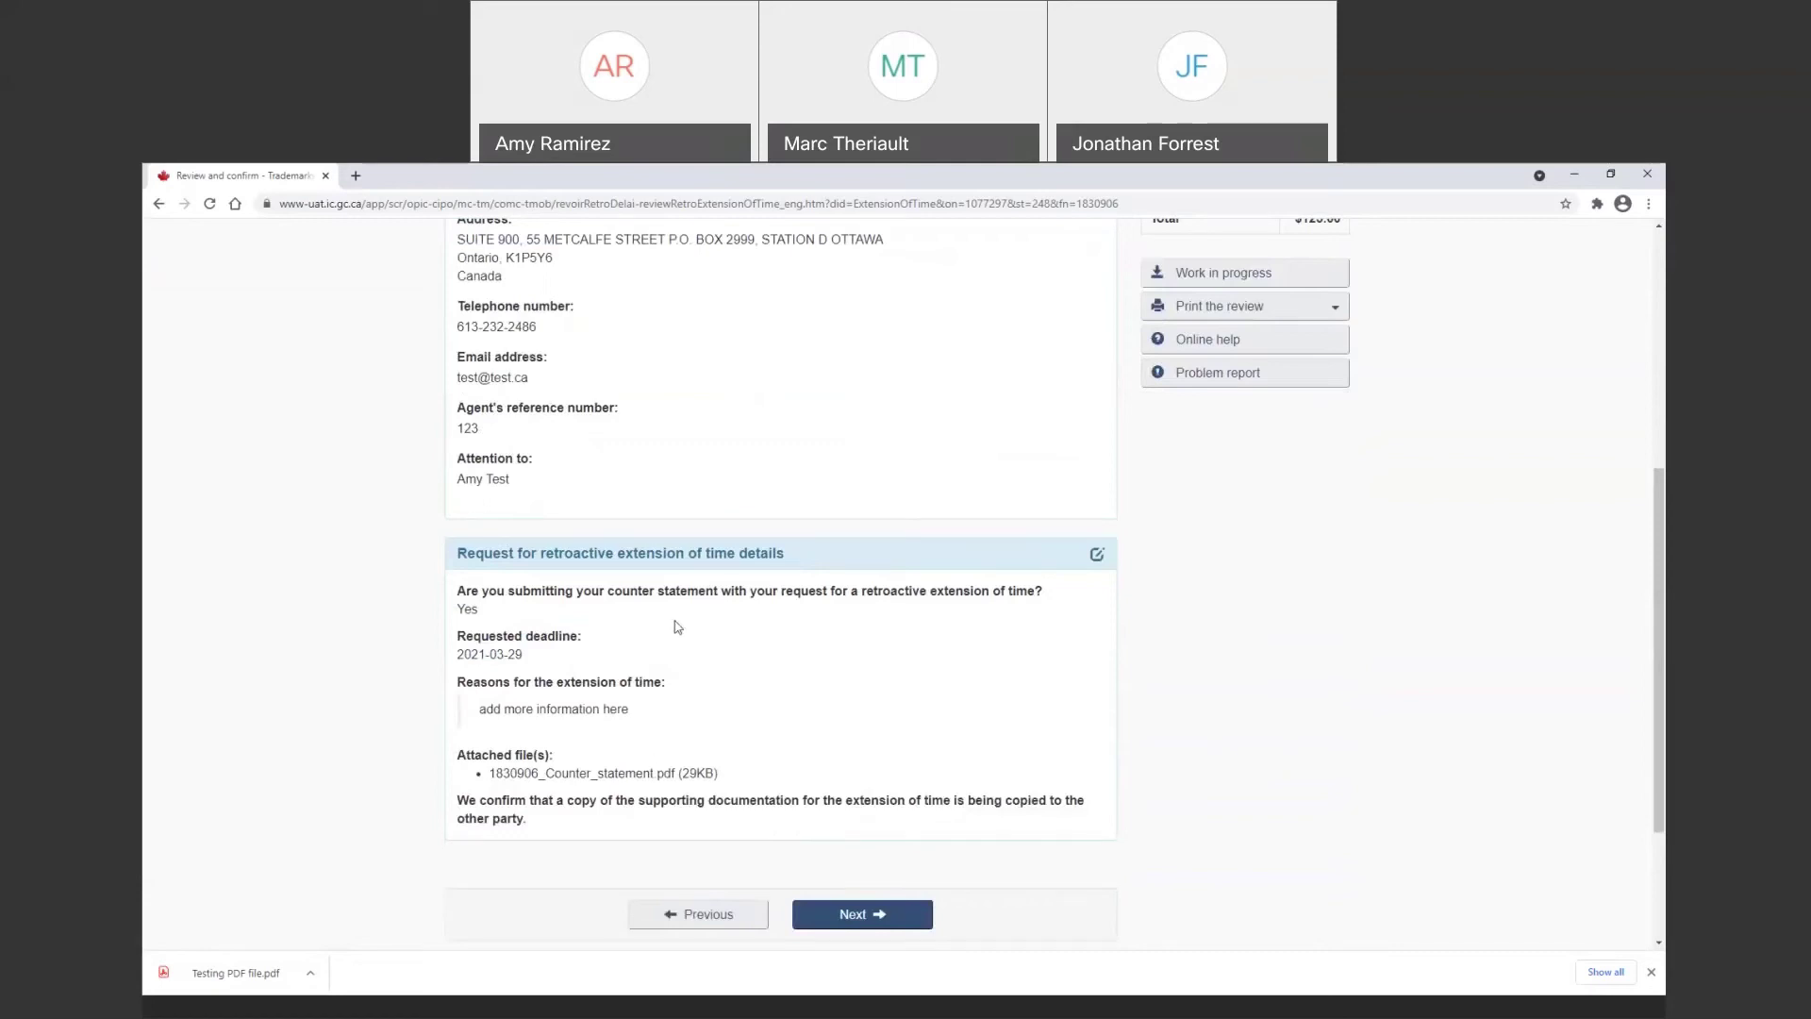
{"action": "left_click", "coordinate": [882, 919]}
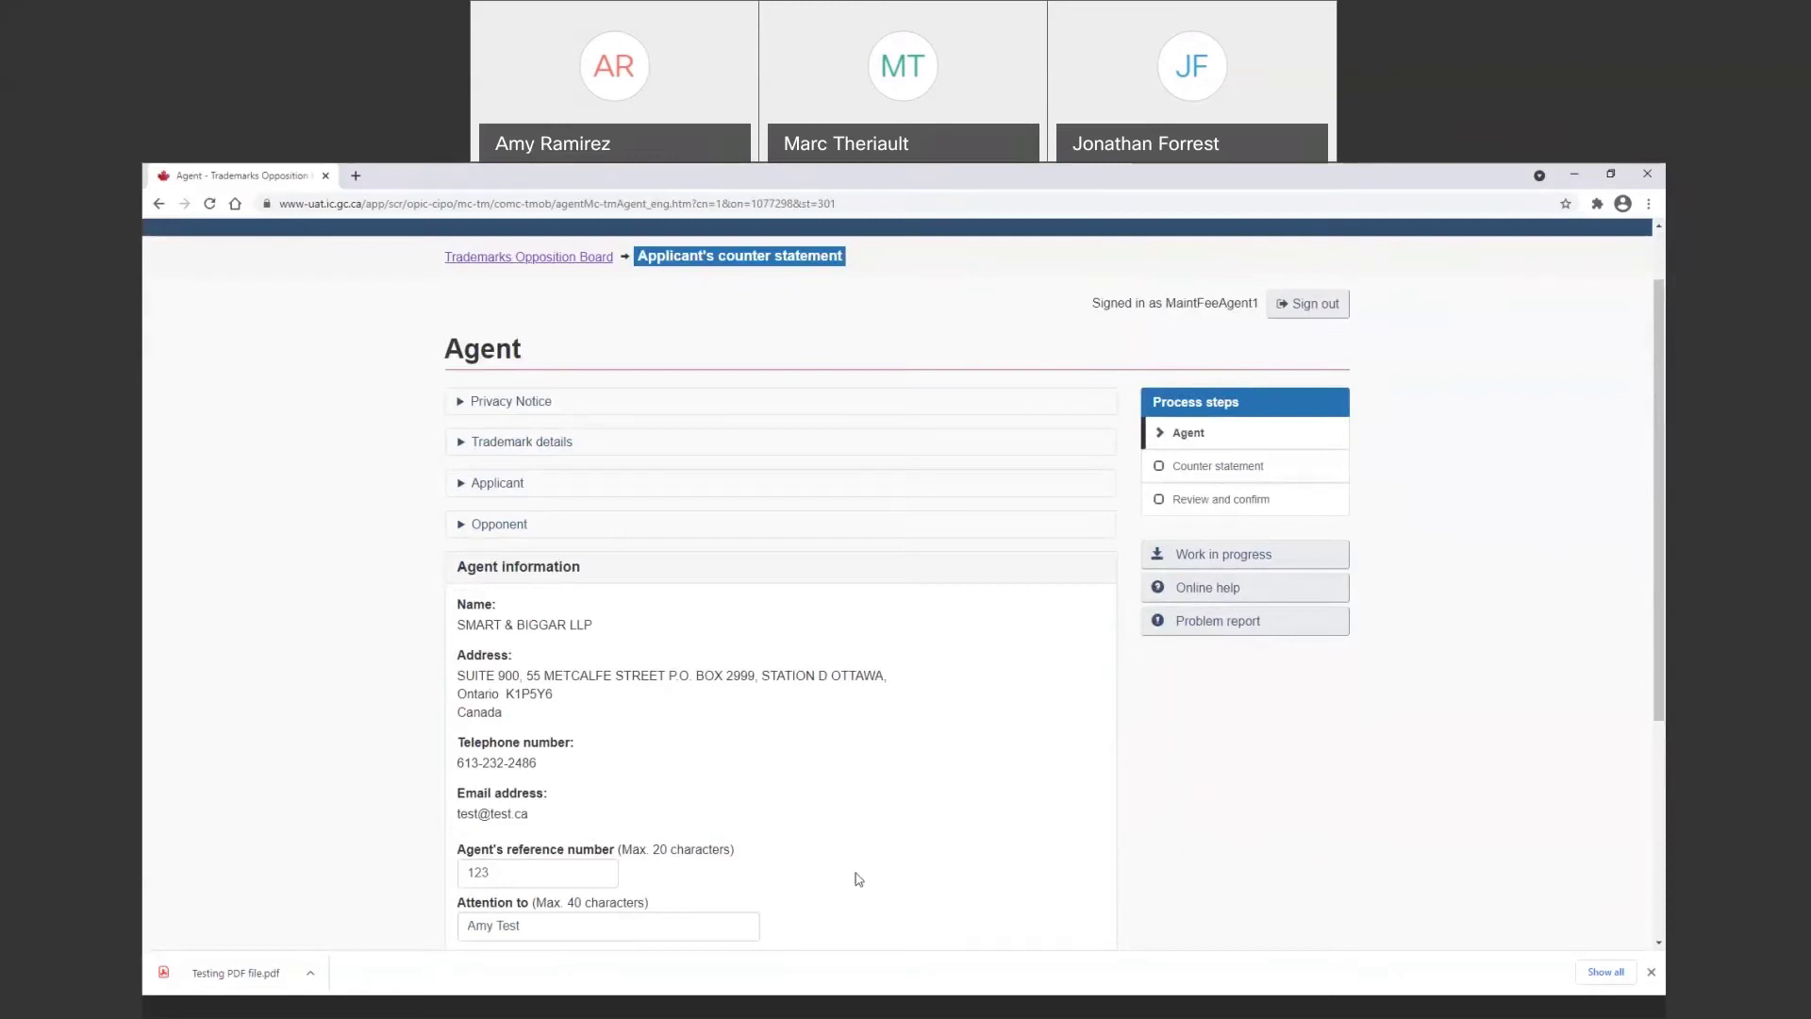
{"action": "scroll", "coordinate": [820, 845], "scroll_direction": "down", "scroll_amount": 2}
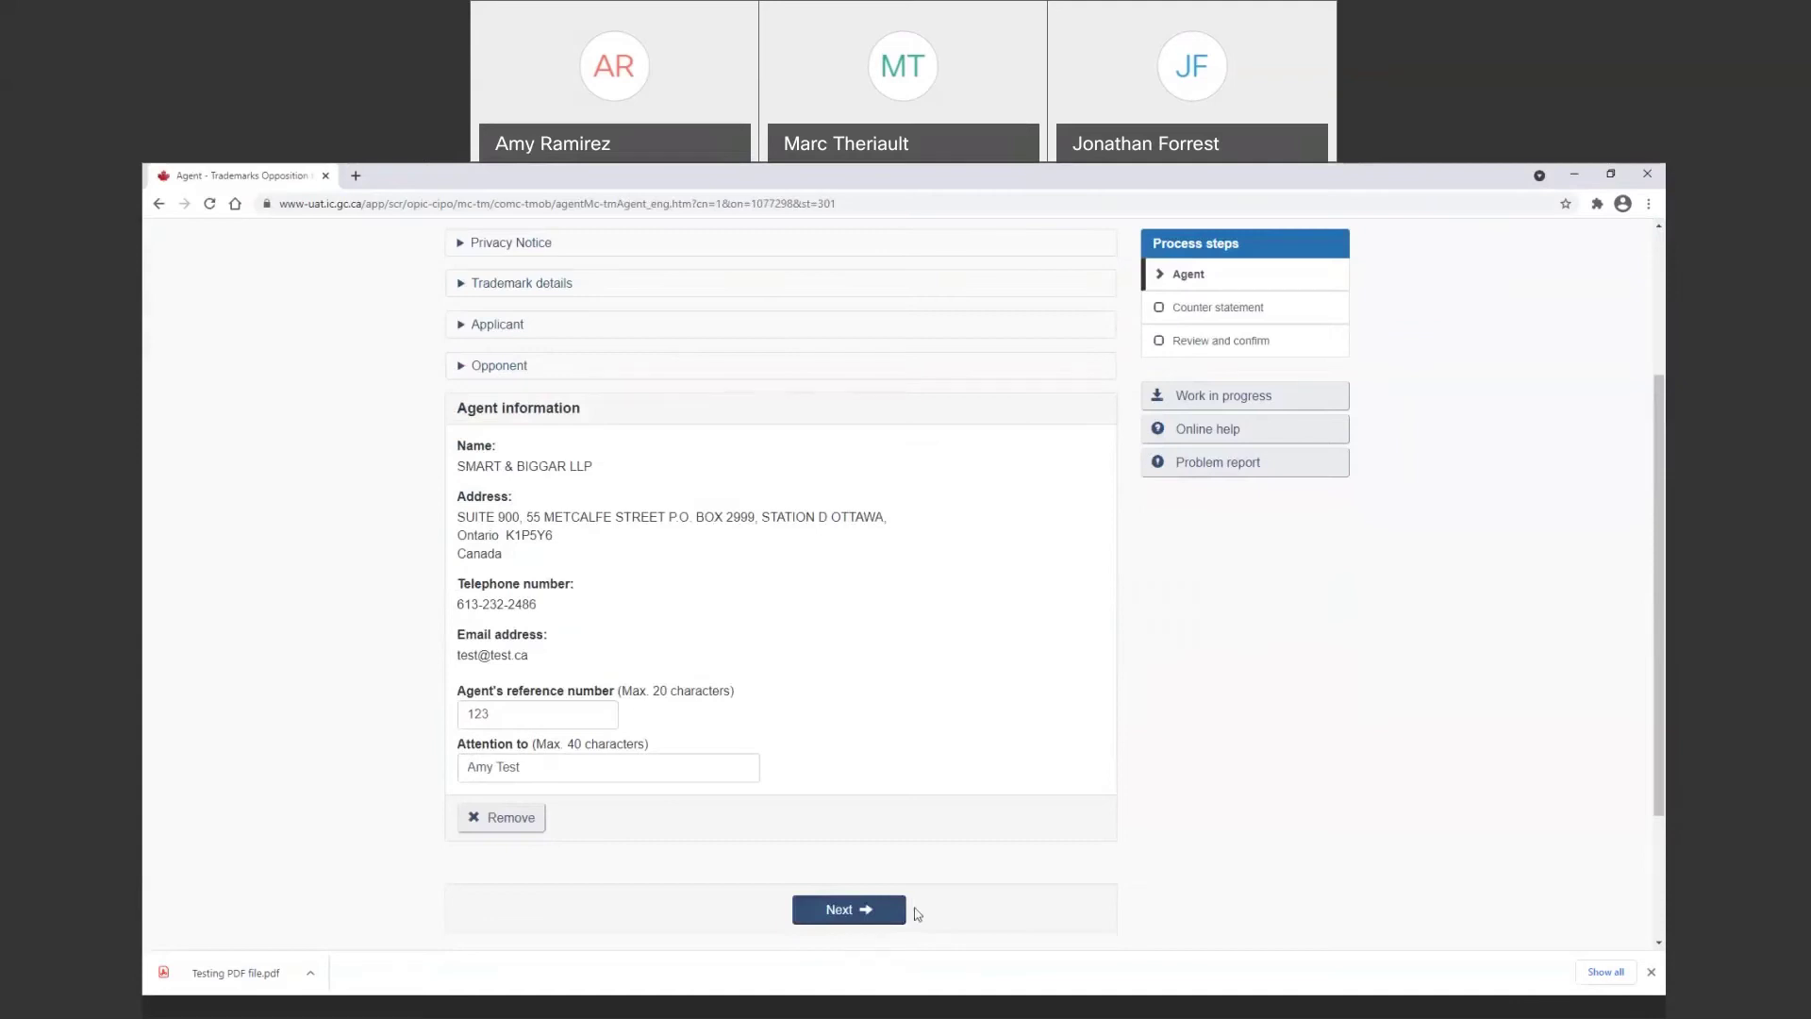
{"action": "left_click", "coordinate": [873, 922]}
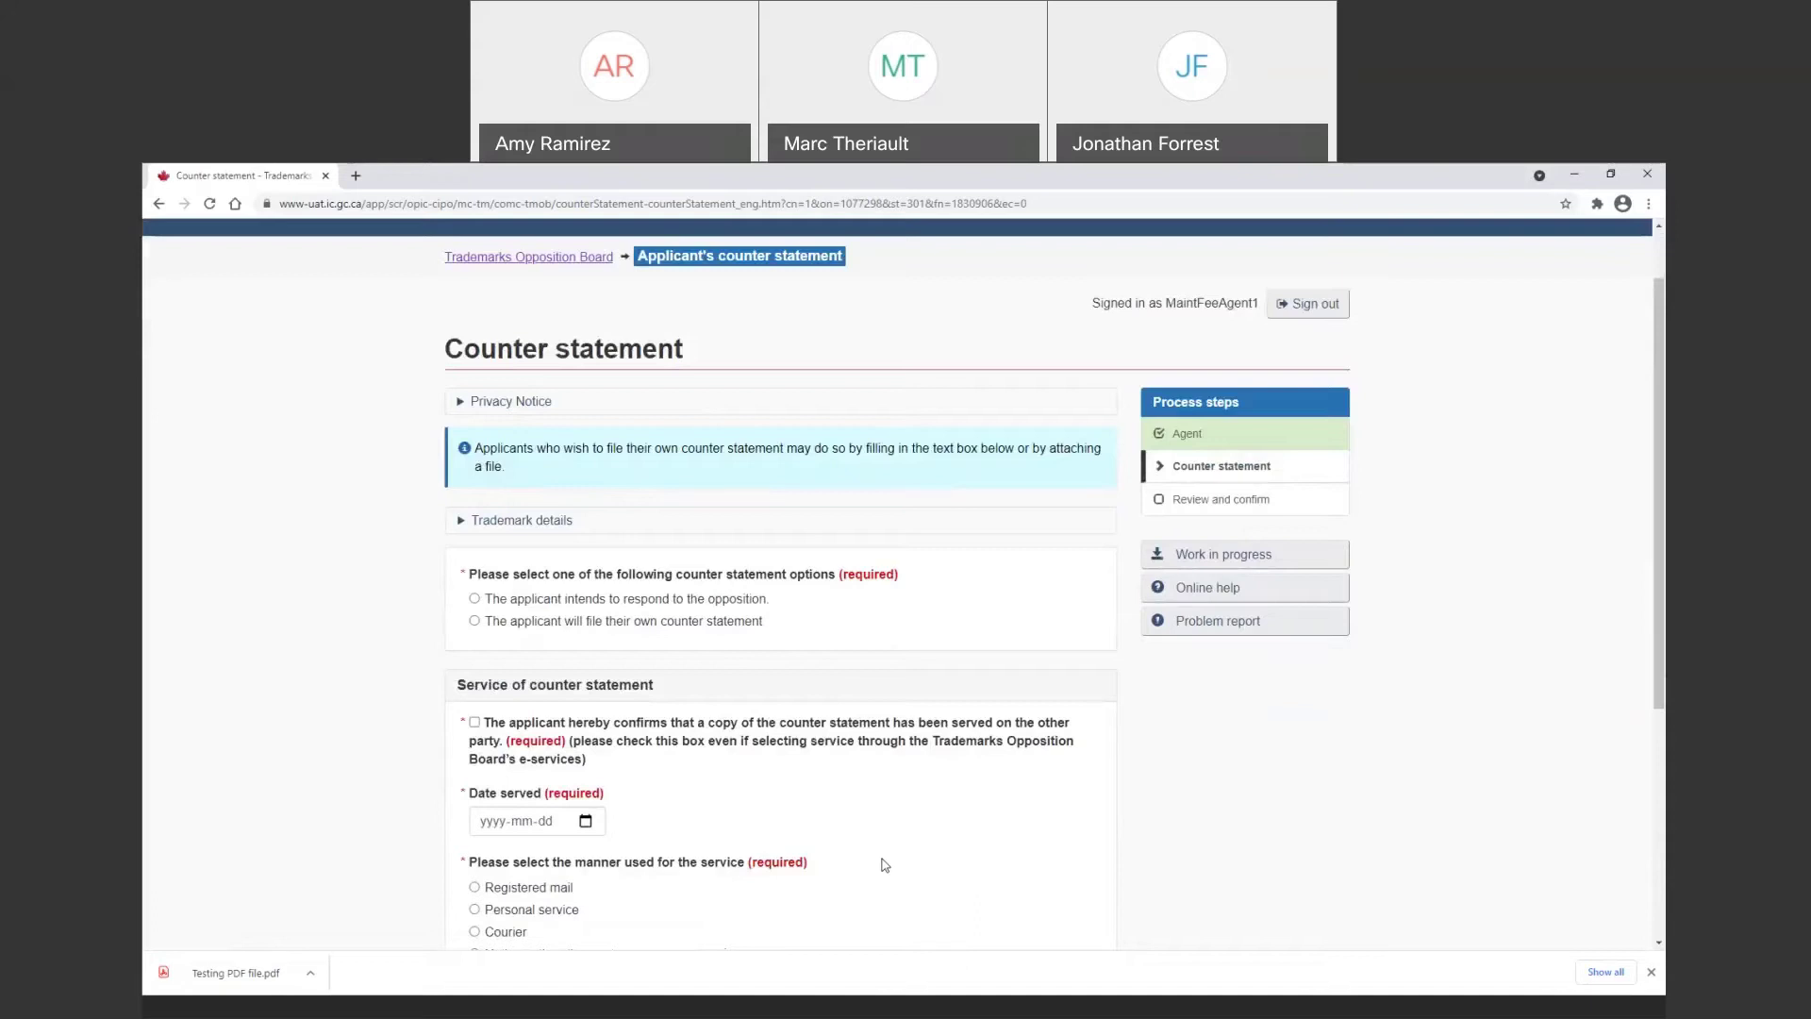
Try the option that the applicant will file their own counter statement and look over the fields it adds
{"action": "left_click", "coordinate": [527, 622]}
{"action": "scroll", "coordinate": [657, 660], "scroll_direction": "down", "scroll_amount": 1}
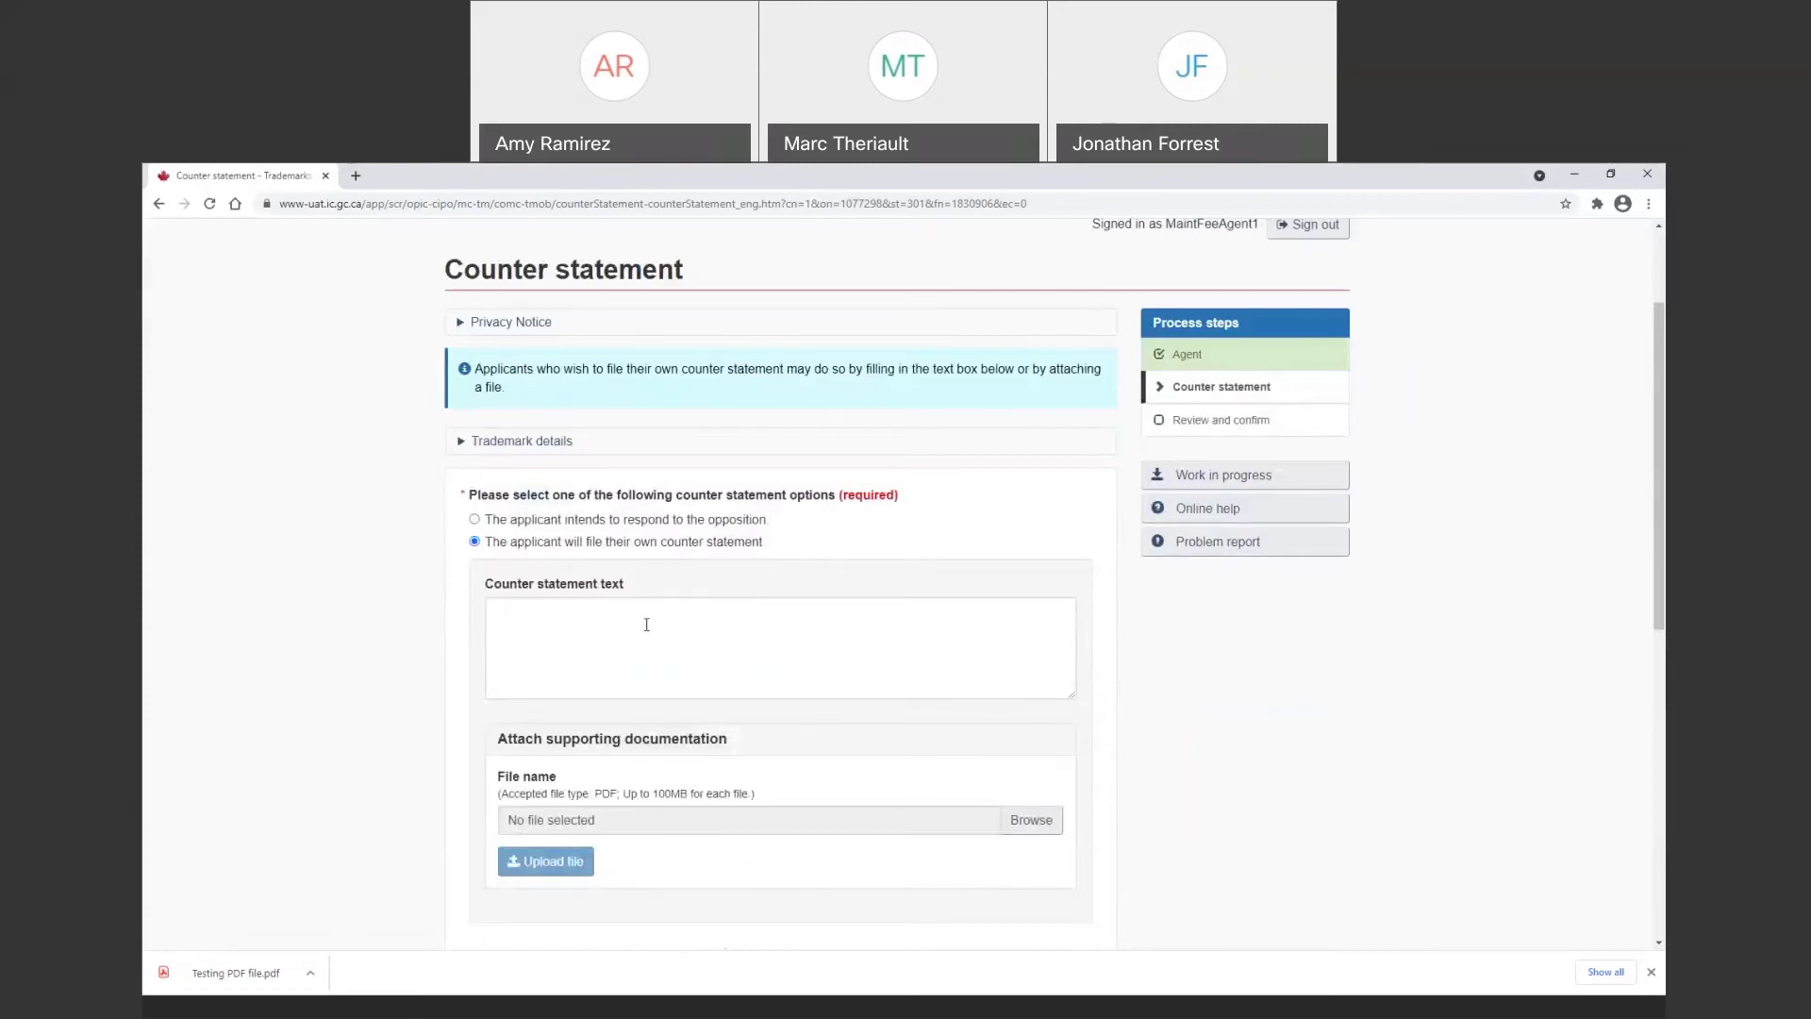
{"action": "scroll", "coordinate": [646, 624], "scroll_direction": "down", "scroll_amount": 6}
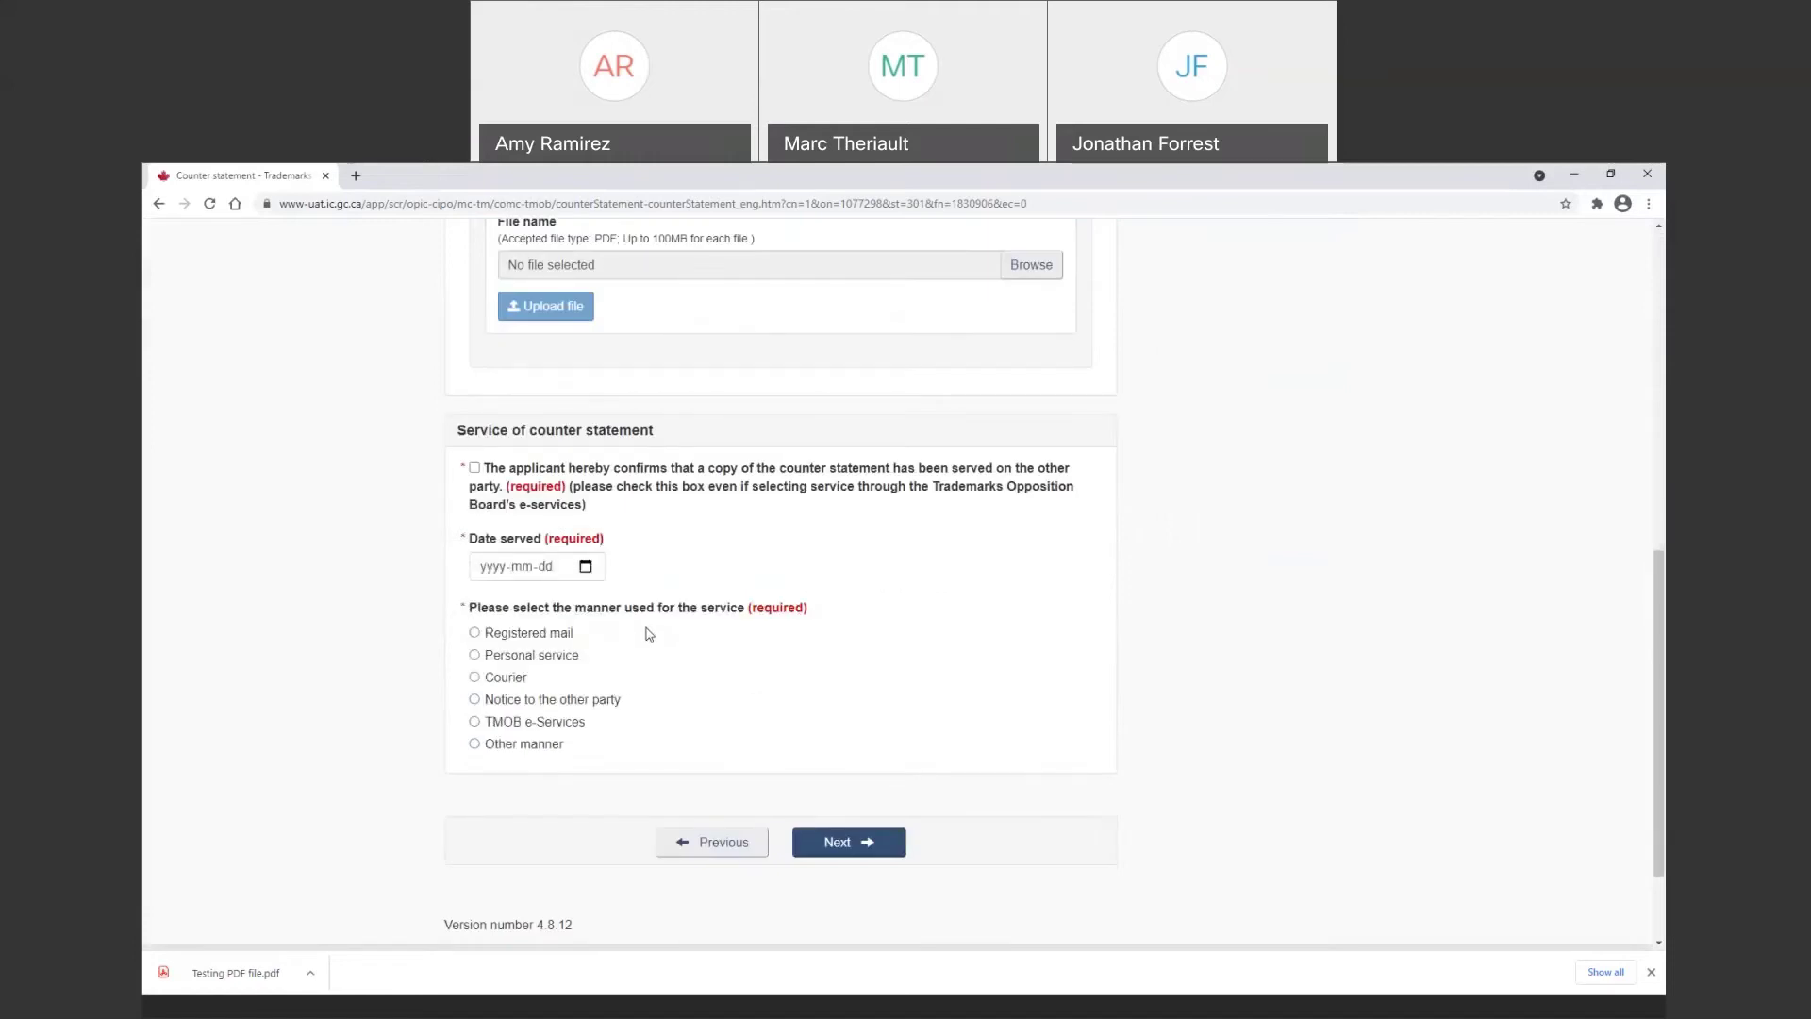
{"action": "scroll", "coordinate": [649, 635], "scroll_direction": "up", "scroll_amount": 5}
{"action": "scroll", "coordinate": [649, 634], "scroll_direction": "up", "scroll_amount": 1}
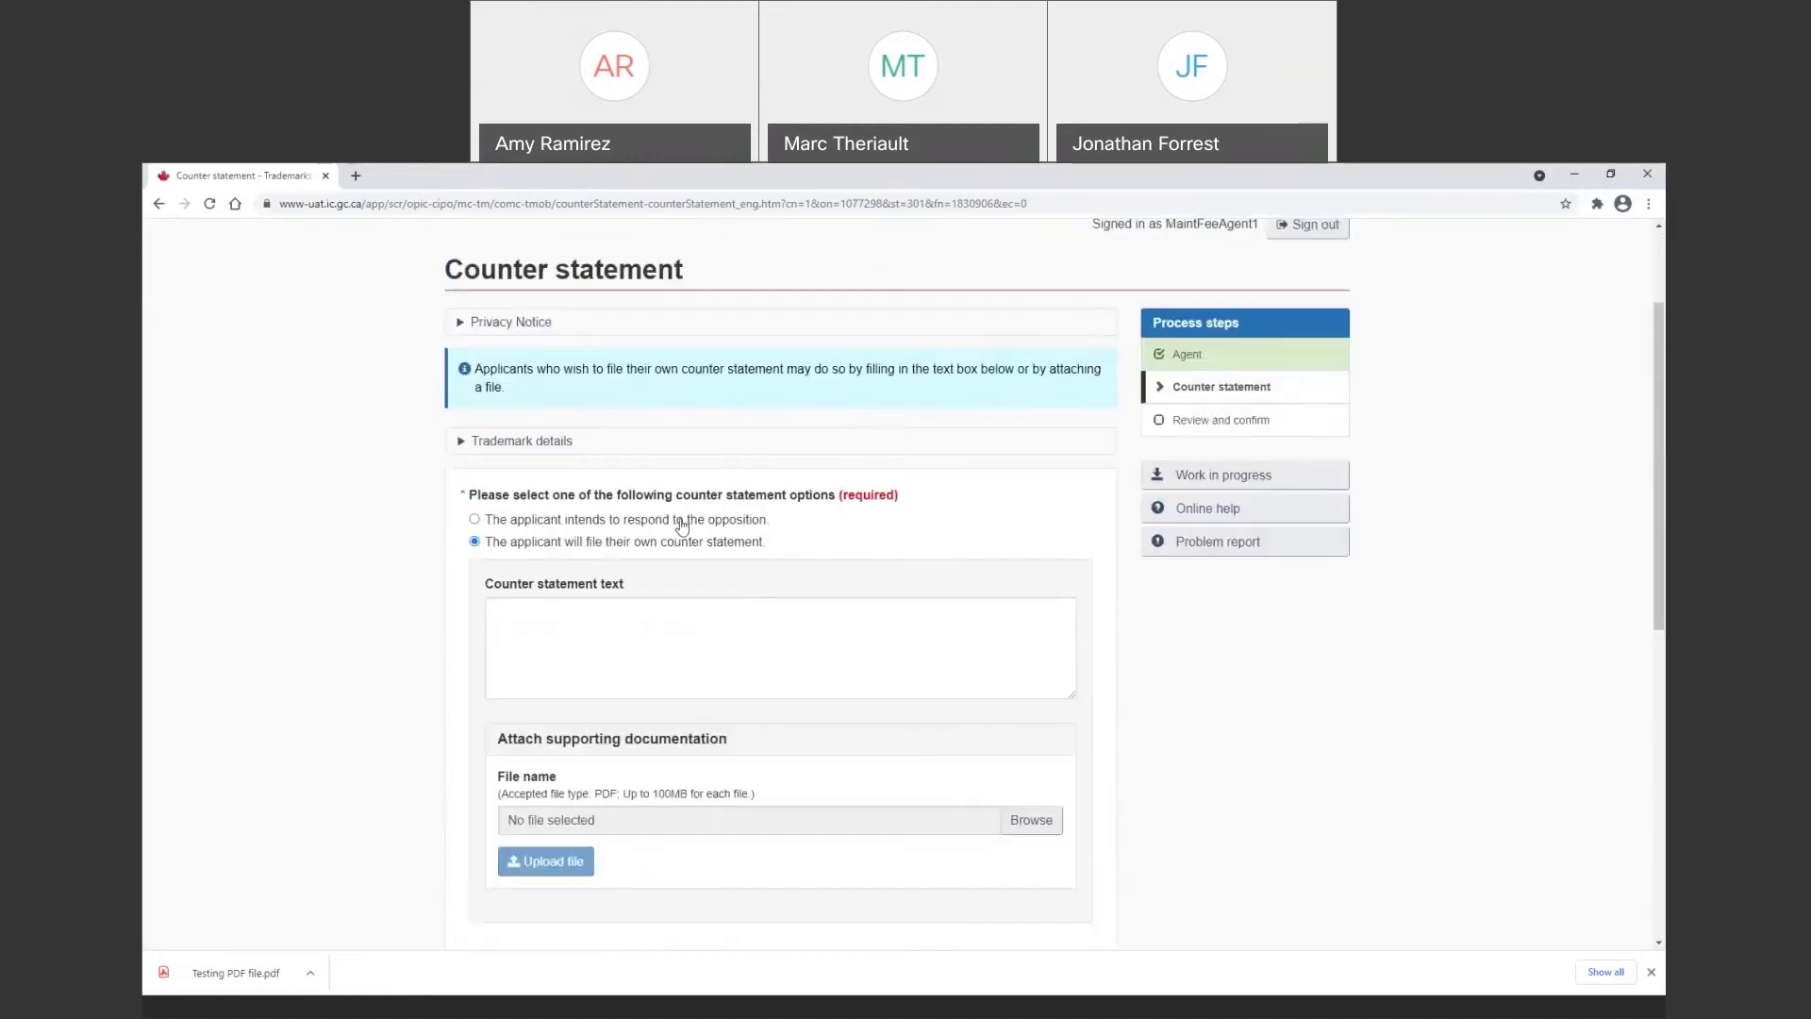
State that the applicant intends to respond to the opposition, and confirm service of the counter statement with date served 2021-03-29
{"action": "left_click", "coordinate": [476, 518]}
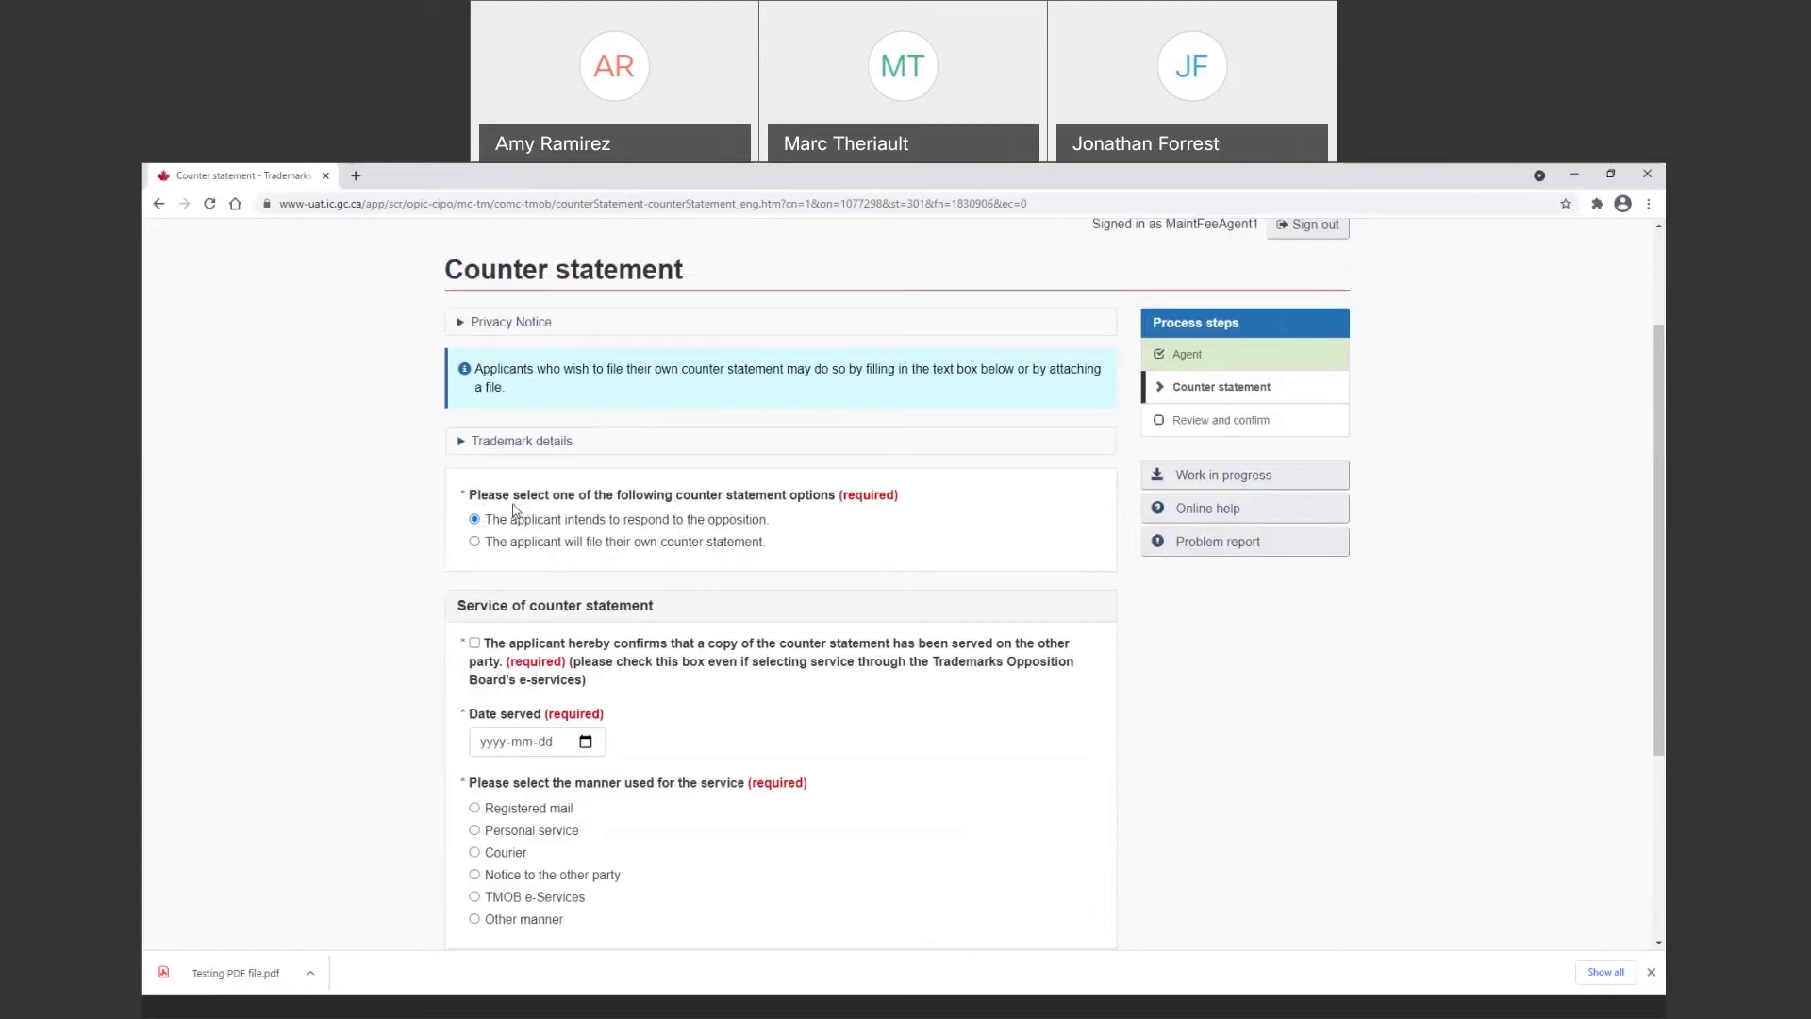
{"action": "scroll", "coordinate": [574, 512], "scroll_direction": "down", "scroll_amount": 2}
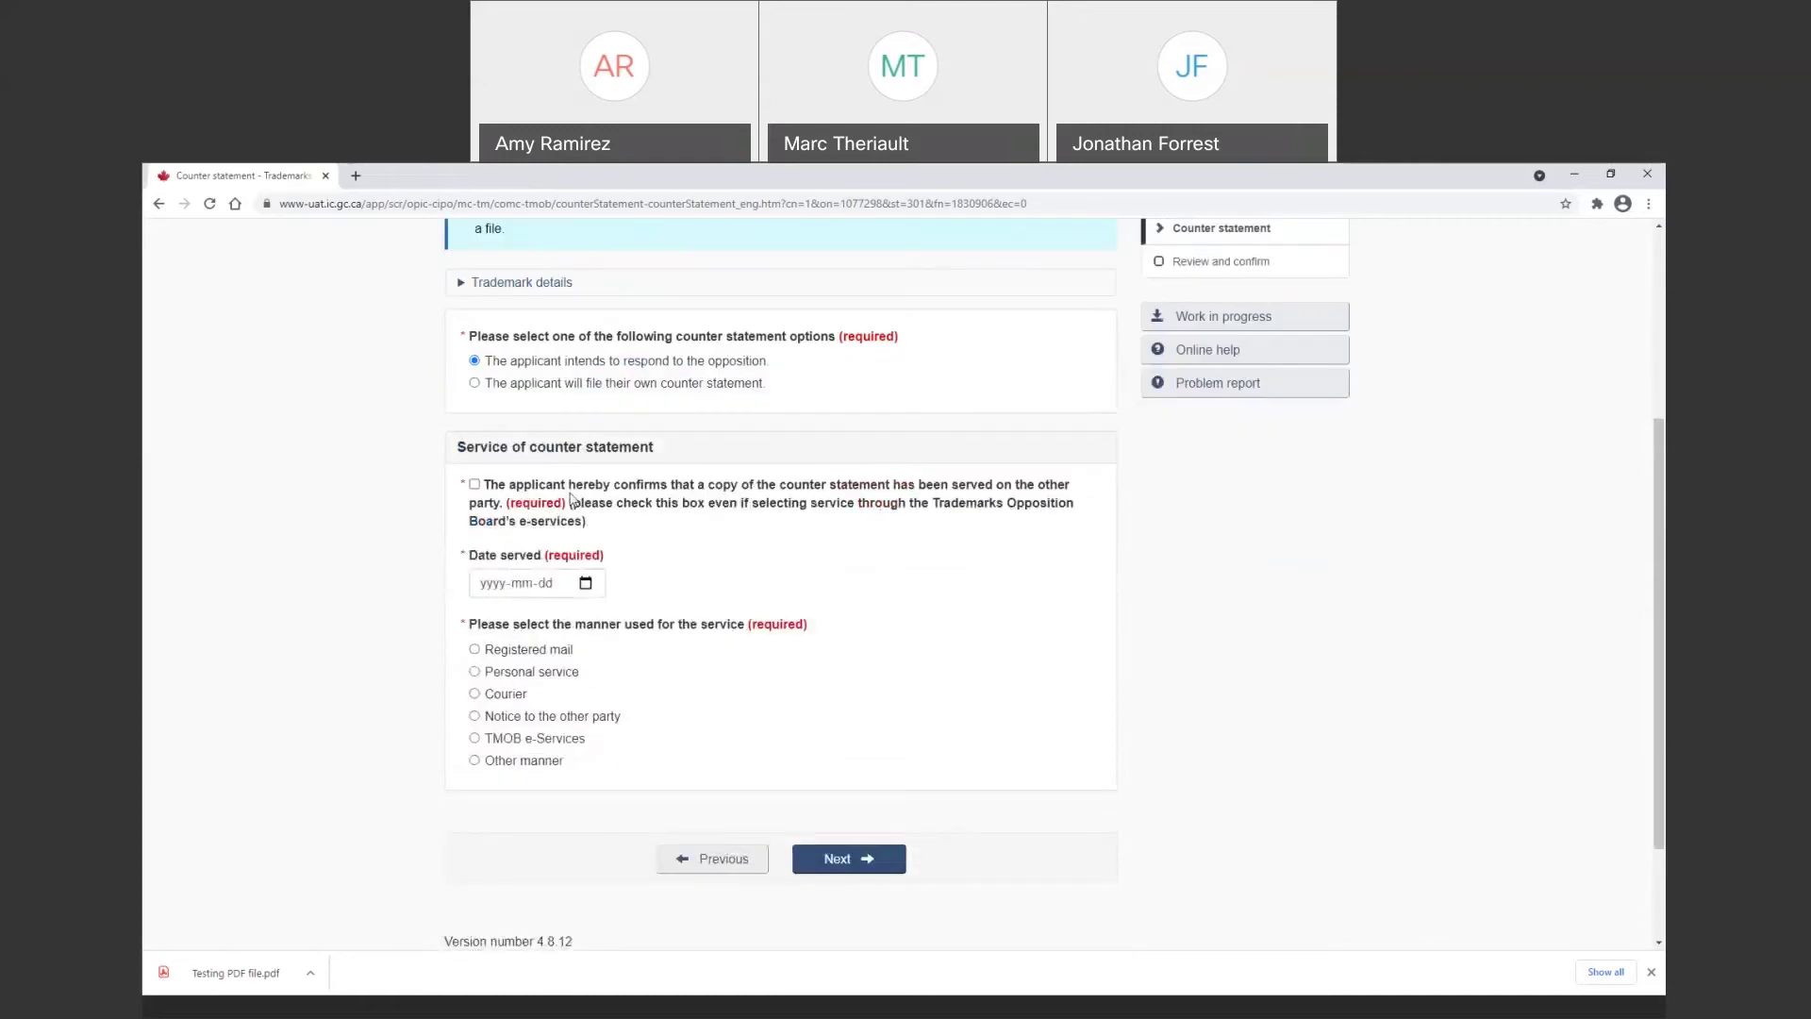
{"action": "left_click", "coordinate": [585, 584]}
{"action": "left_click", "coordinate": [514, 754]}
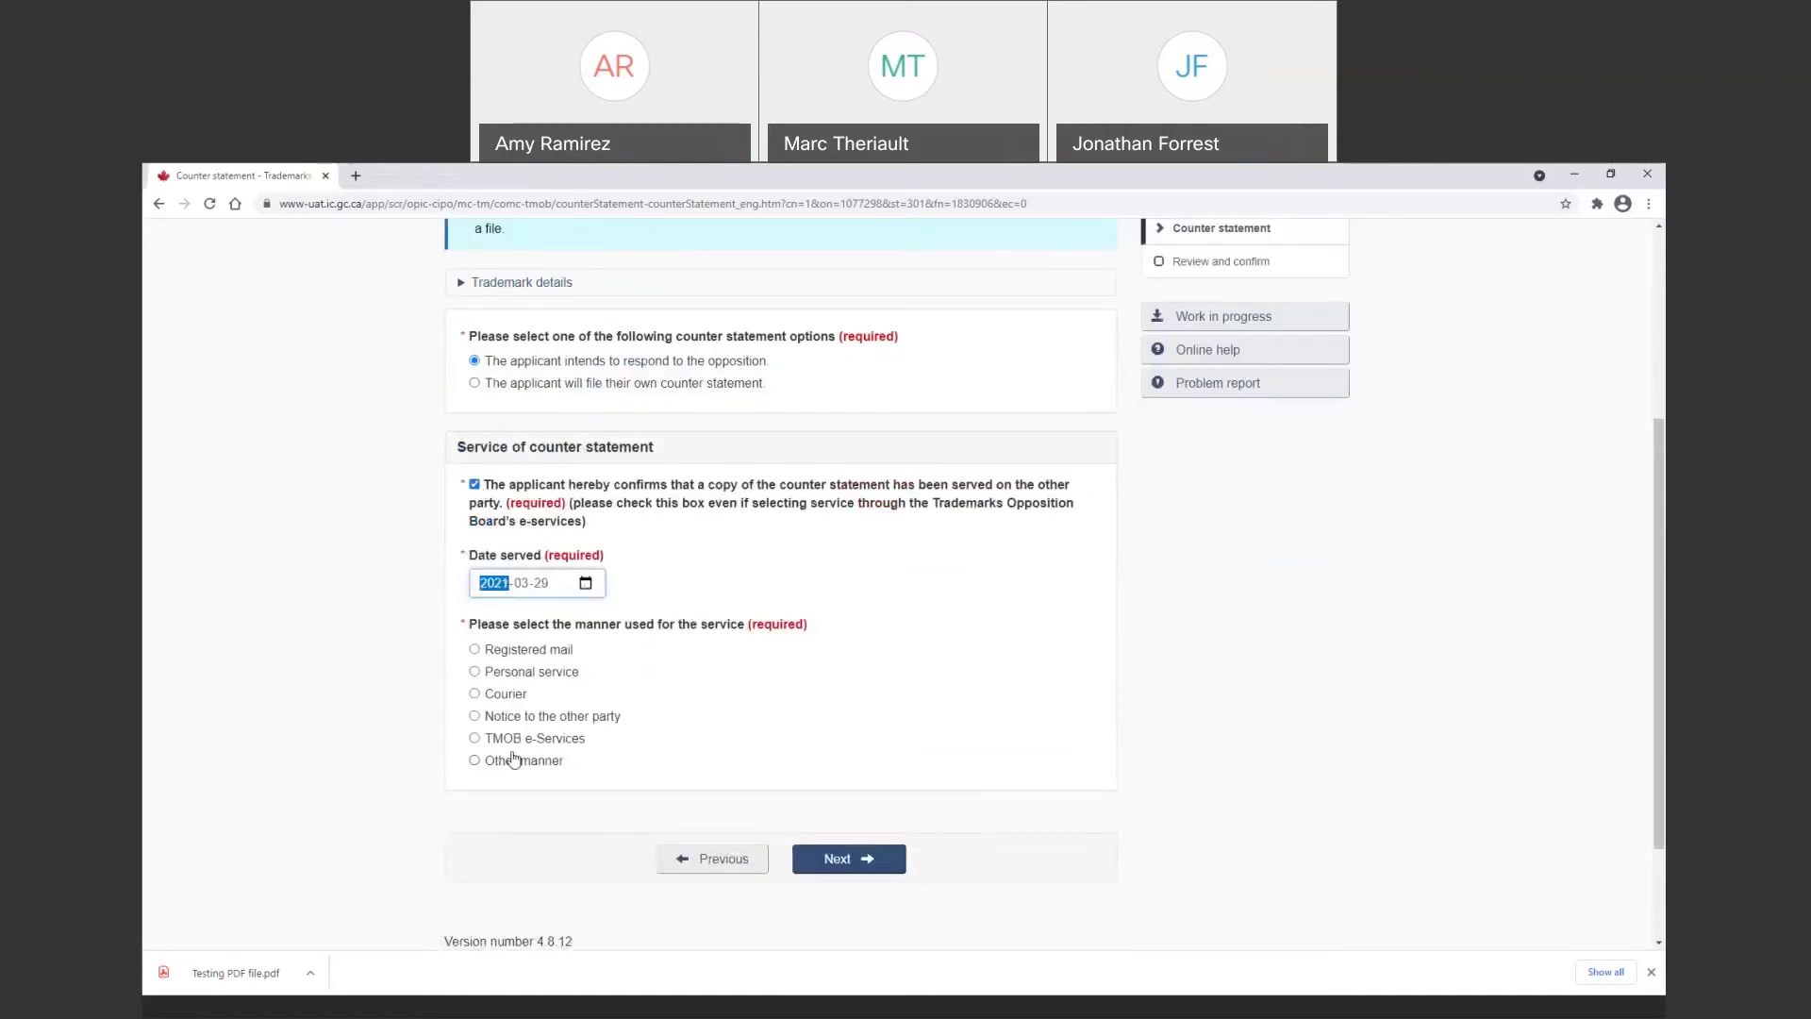
Choose Other manner as the manner of service, specify "e-mail with consent", and continue to the review
{"action": "left_click", "coordinate": [511, 762]}
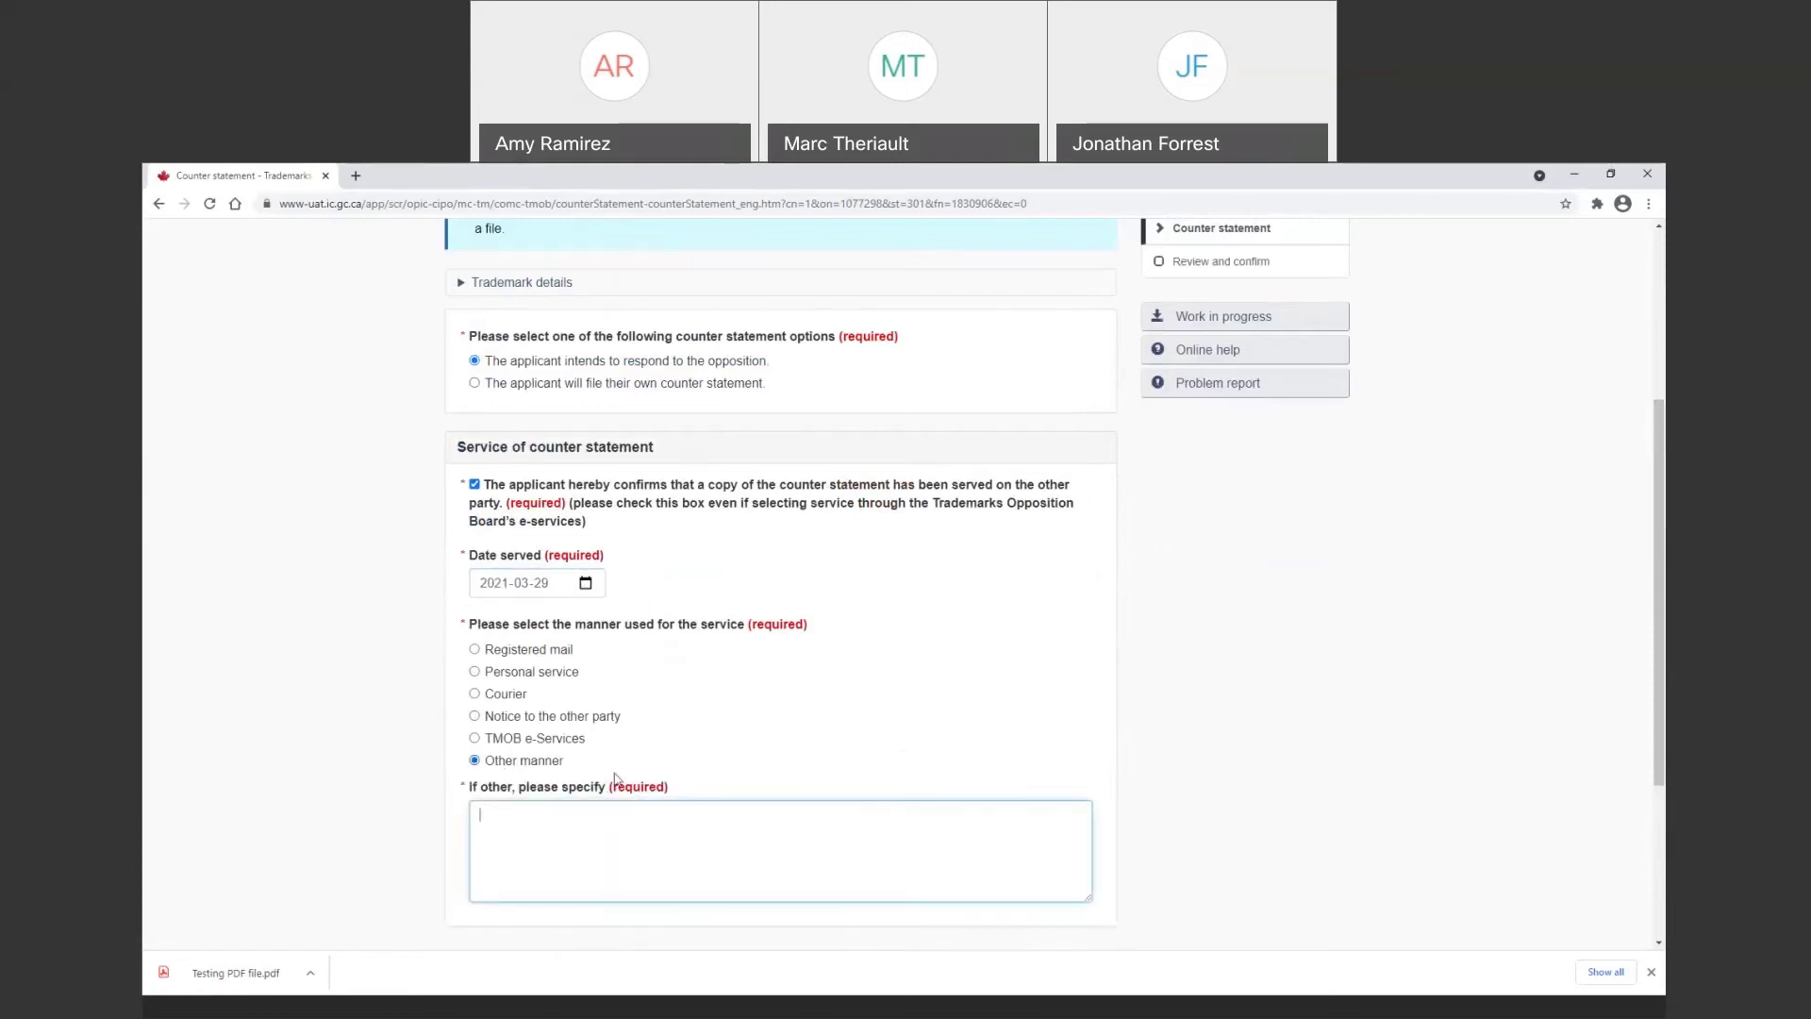
{"action": "type", "text": "e-mail with cons"}
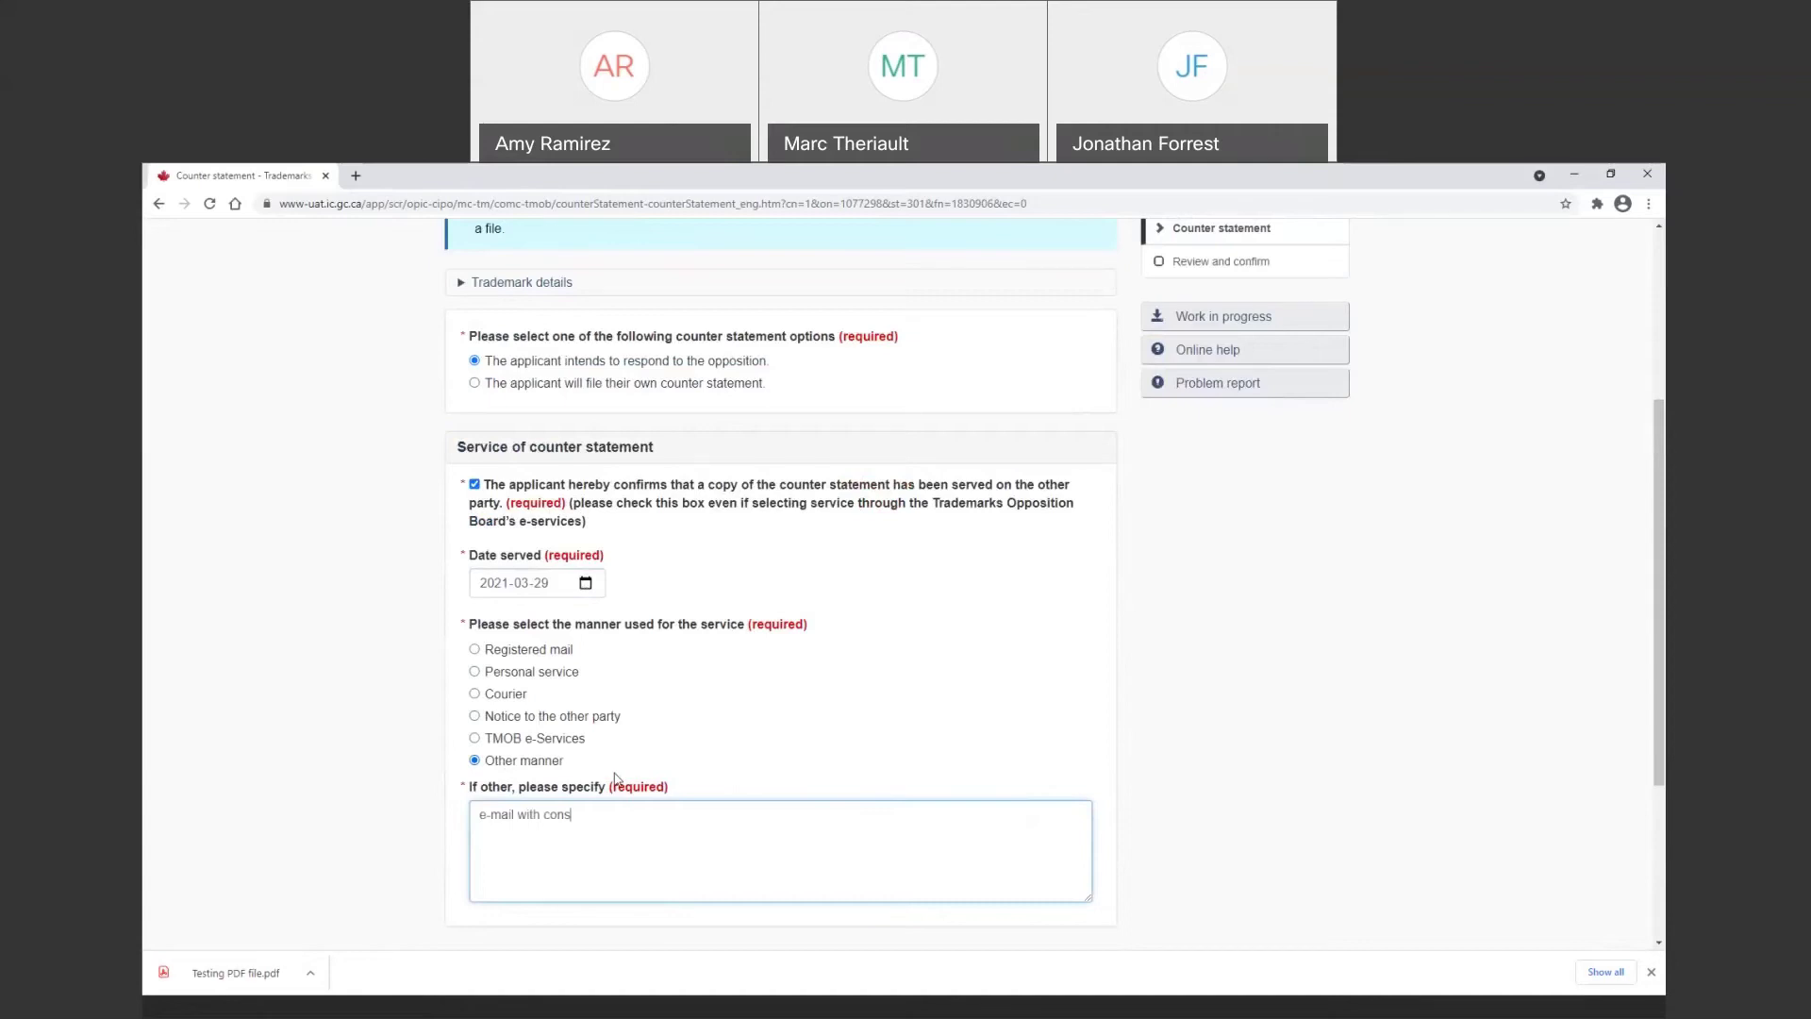
{"action": "type", "text": "ent"}
{"action": "scroll", "coordinate": [764, 780], "scroll_direction": "down", "scroll_amount": 3}
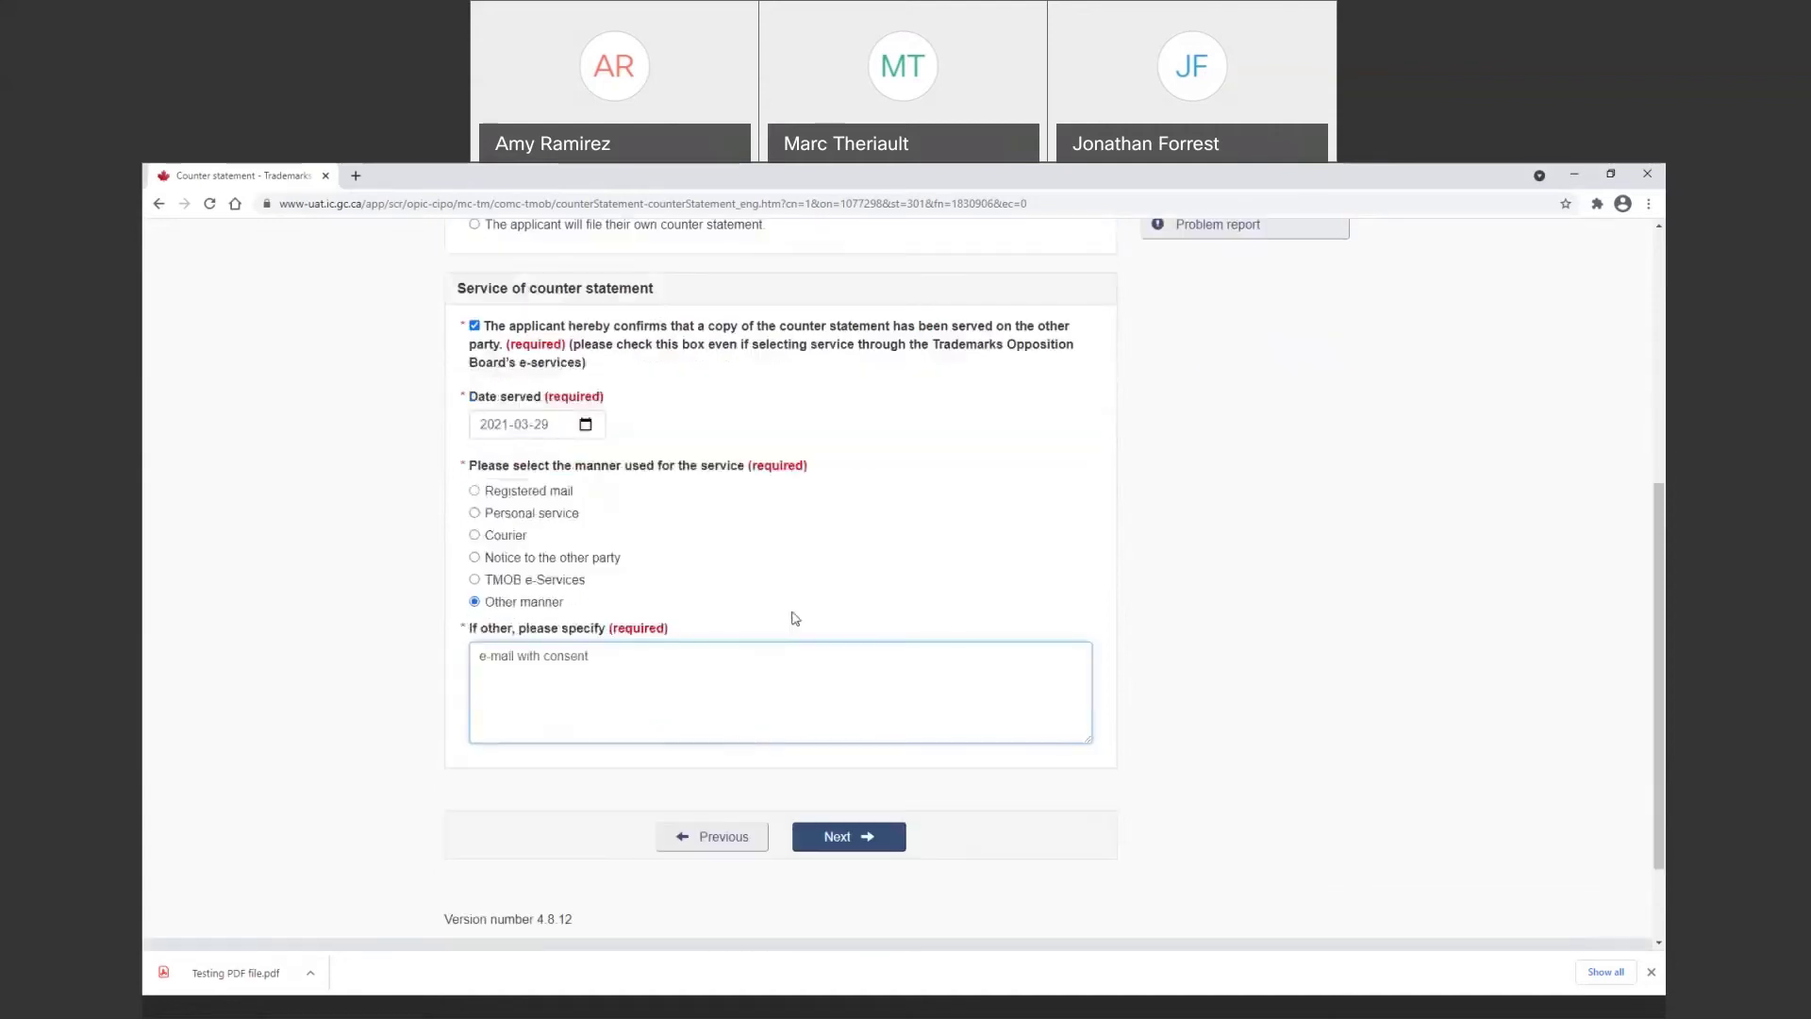
{"action": "left_click", "coordinate": [854, 839]}
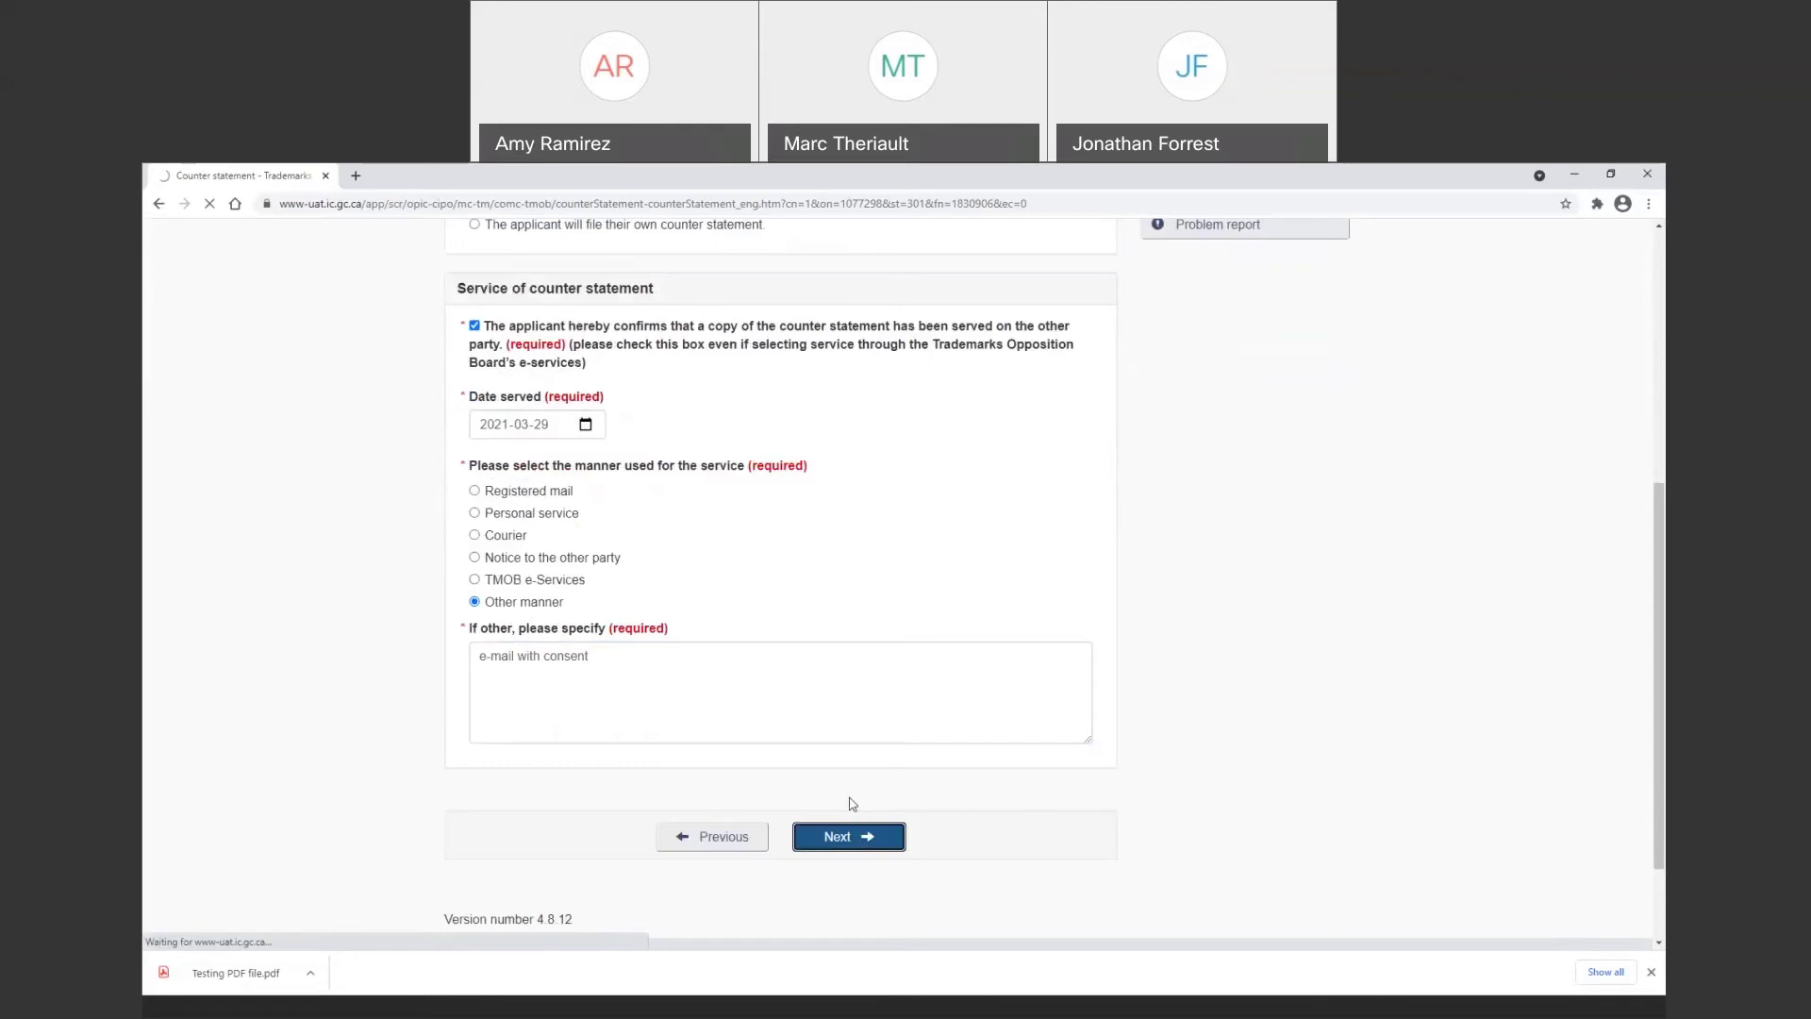
Review the agent and counter statement details, and confirm the applicant's counter statement into the cart
{"action": "scroll", "coordinate": [905, 623], "scroll_direction": "down", "scroll_amount": 1}
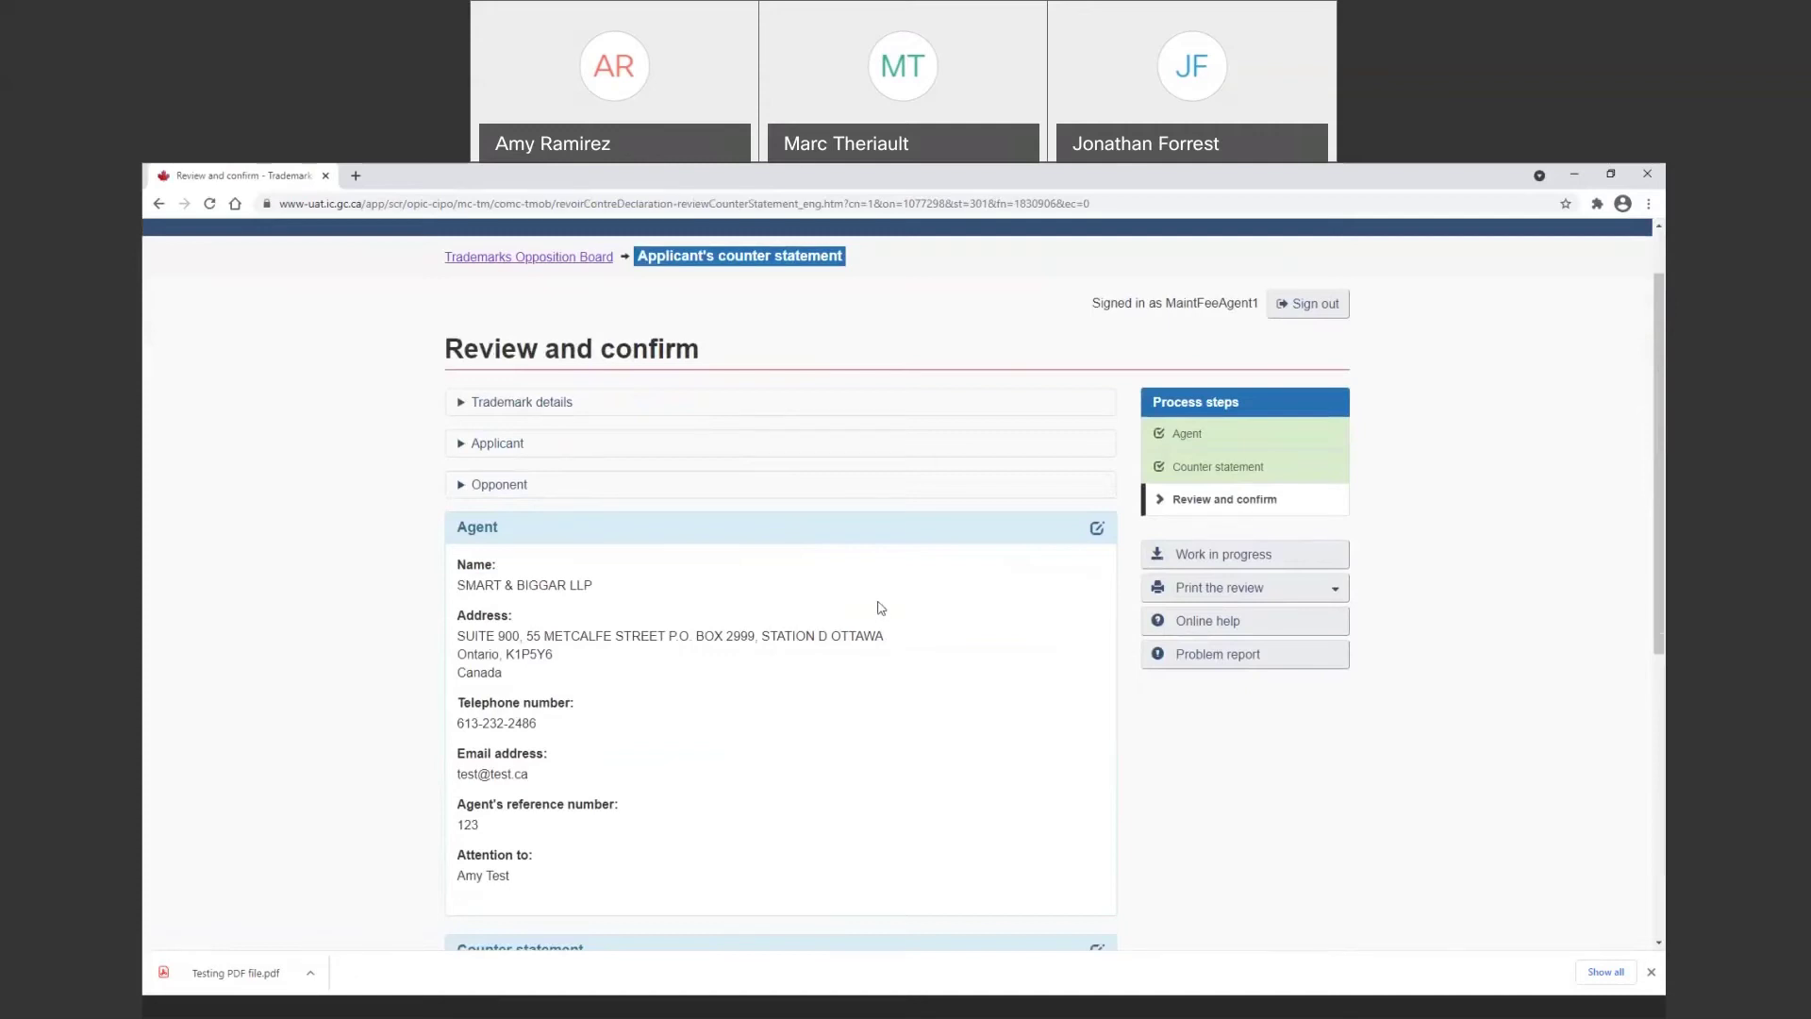
{"action": "scroll", "coordinate": [880, 603], "scroll_direction": "down", "scroll_amount": 5}
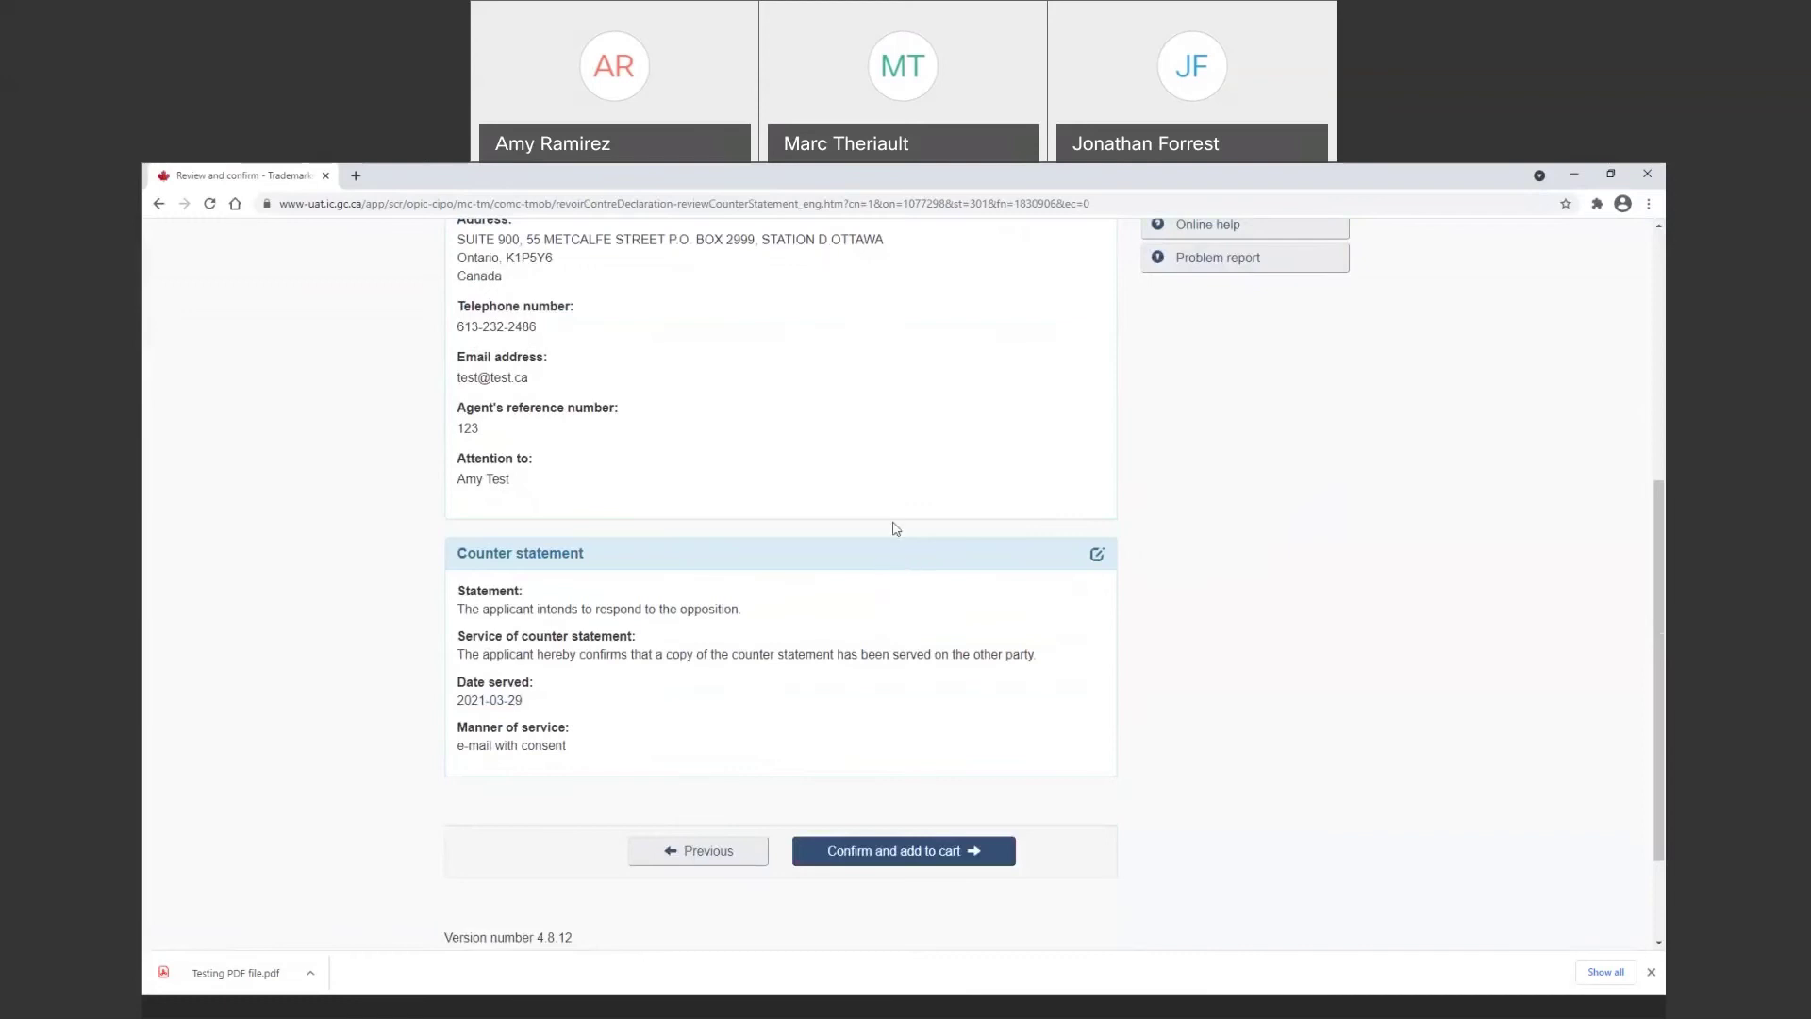
{"action": "left_click", "coordinate": [916, 861]}
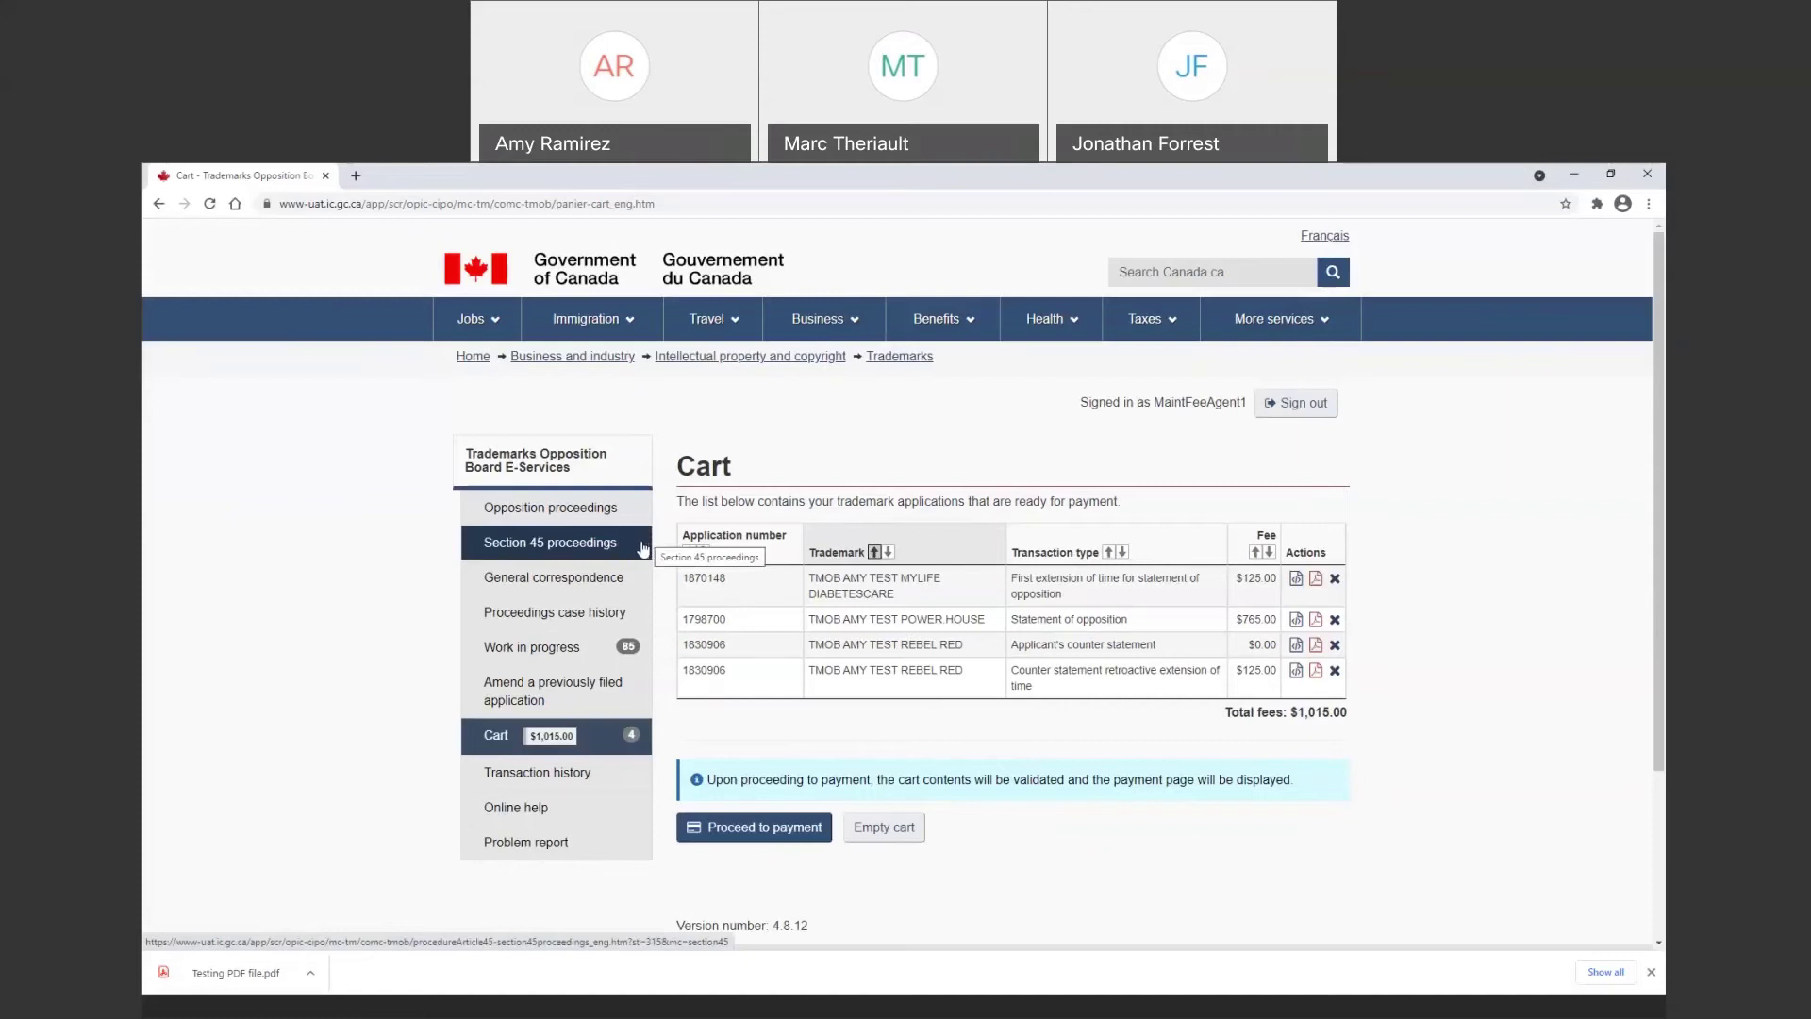
Search the opposition proceedings for application number 1854444 and open the matching trademark's opposition cases
{"action": "left_click", "coordinate": [591, 522]}
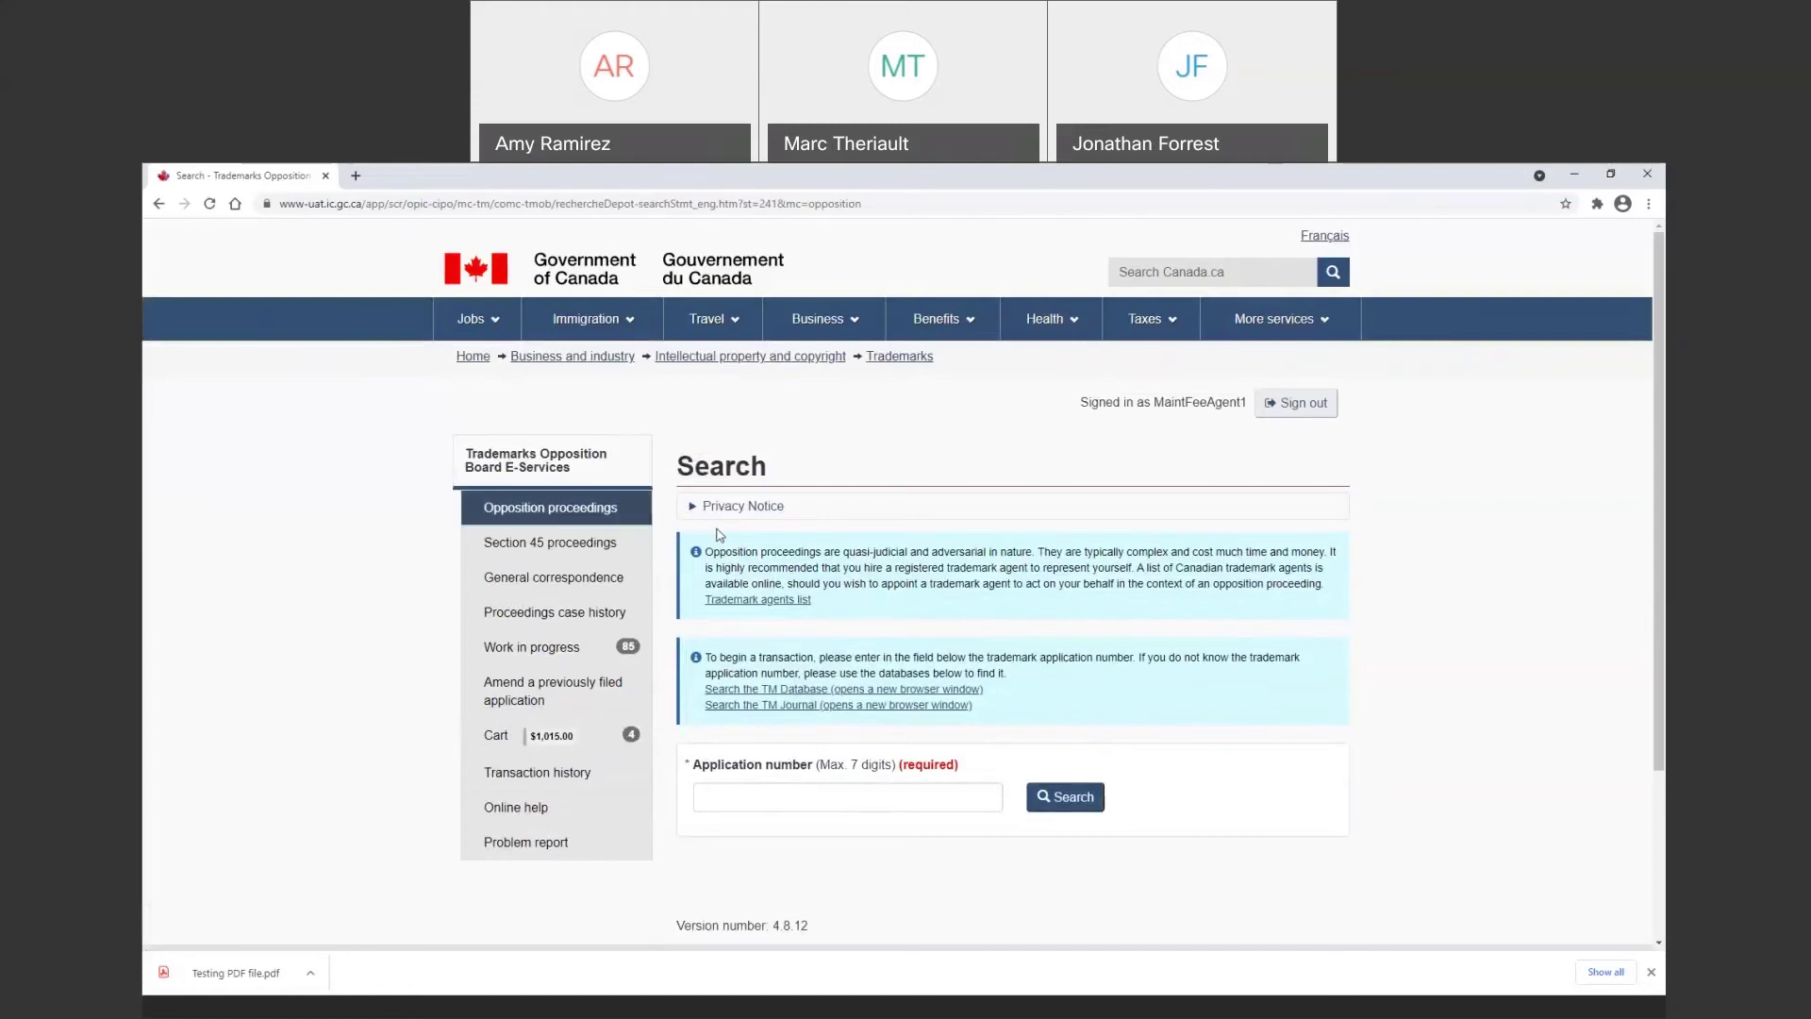
{"action": "left_click", "coordinate": [820, 797]}
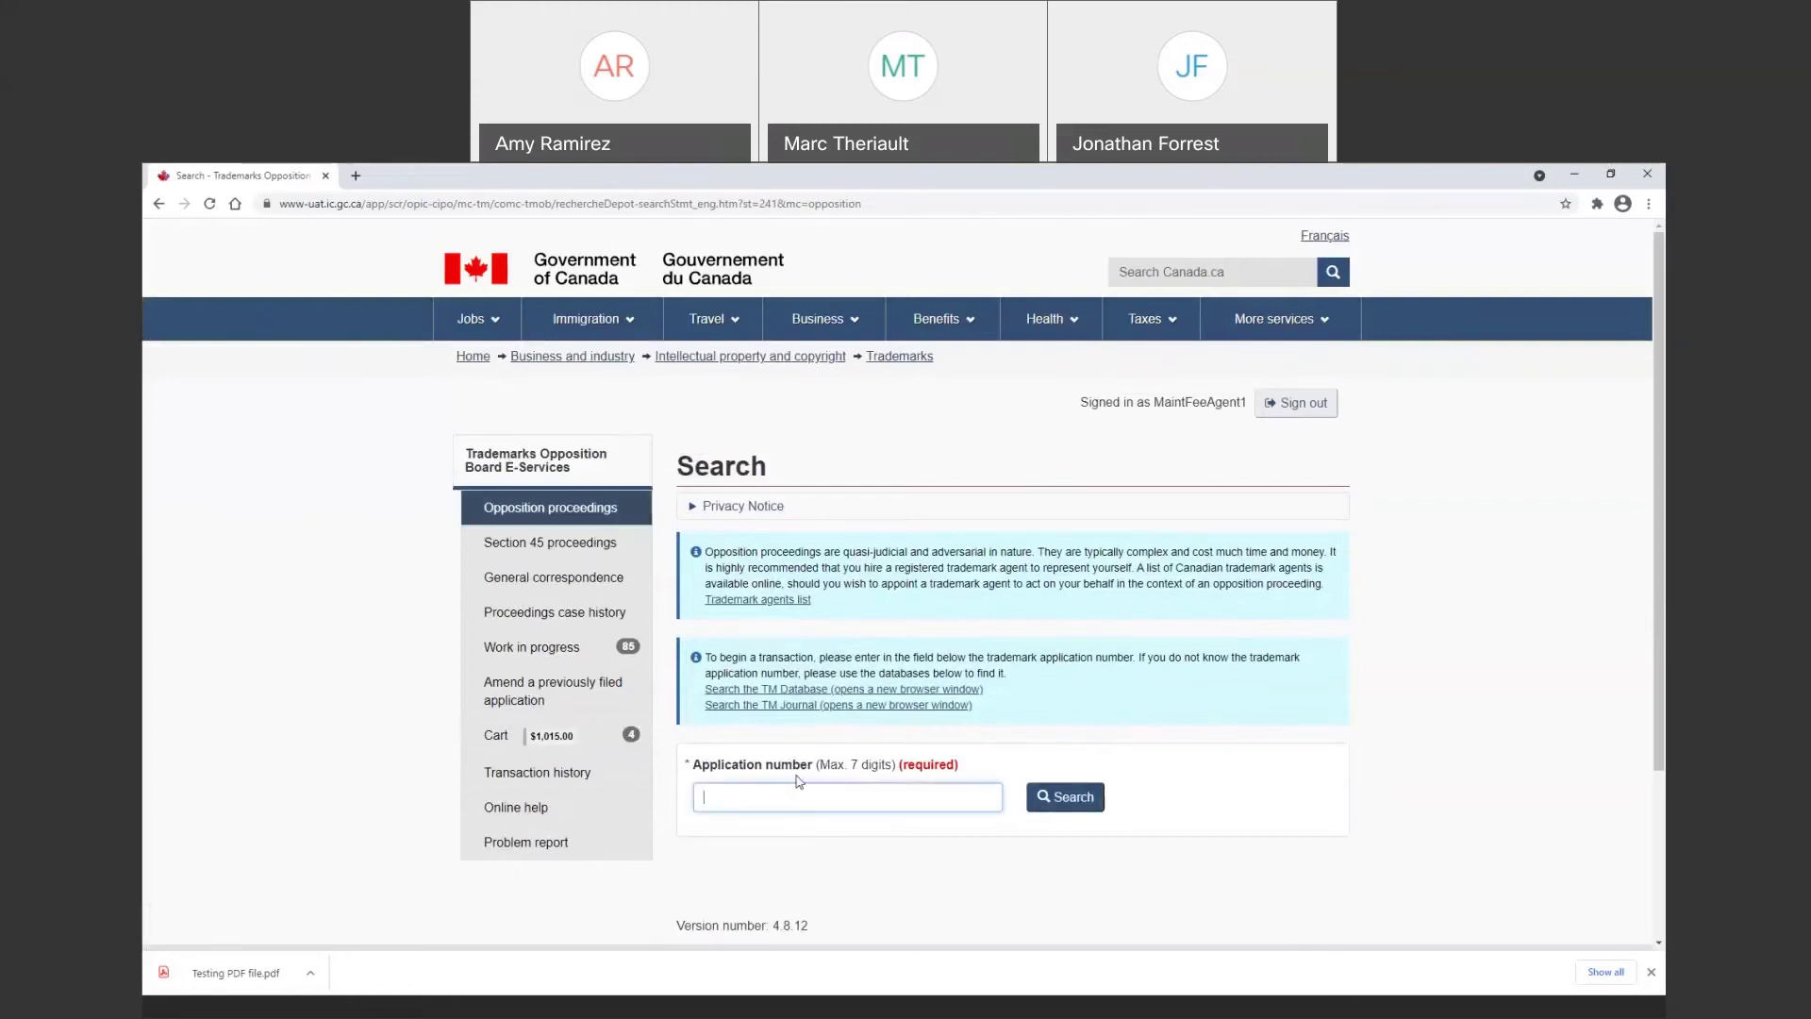
{"action": "type", "text": "1854444"}
{"action": "left_click", "coordinate": [1060, 803]}
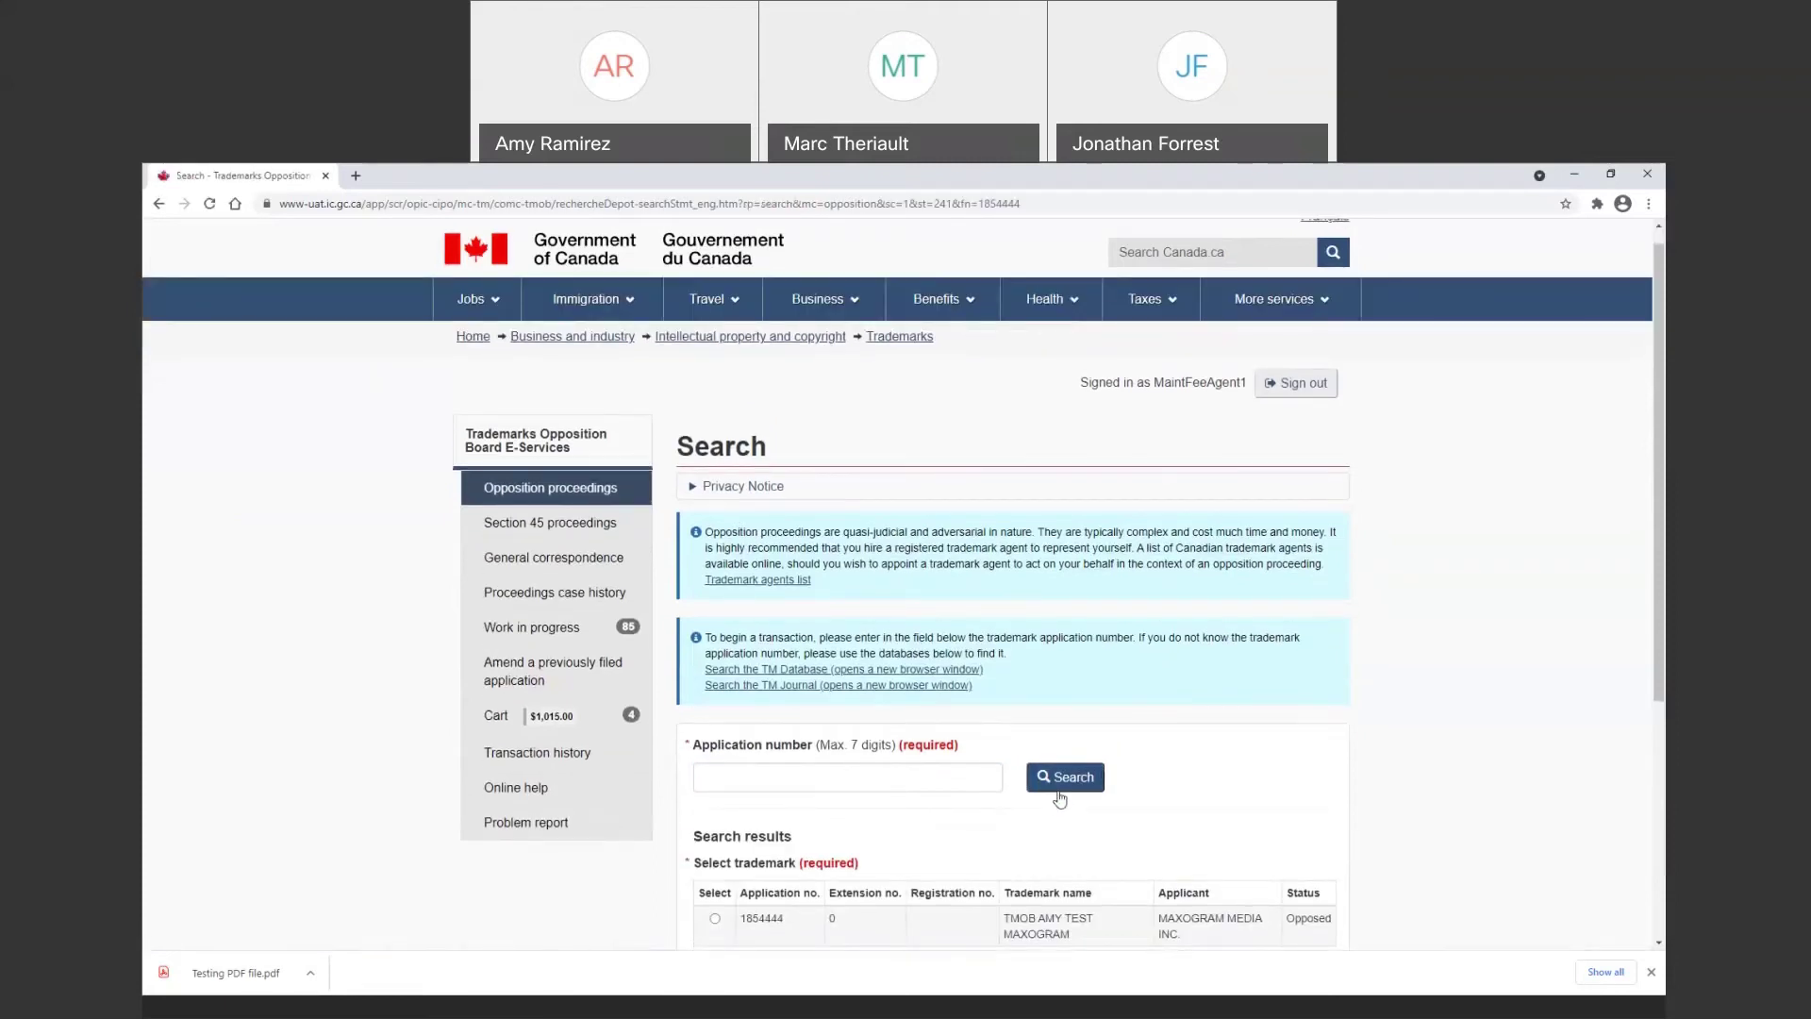
{"action": "scroll", "coordinate": [1061, 793], "scroll_direction": "down", "scroll_amount": 2}
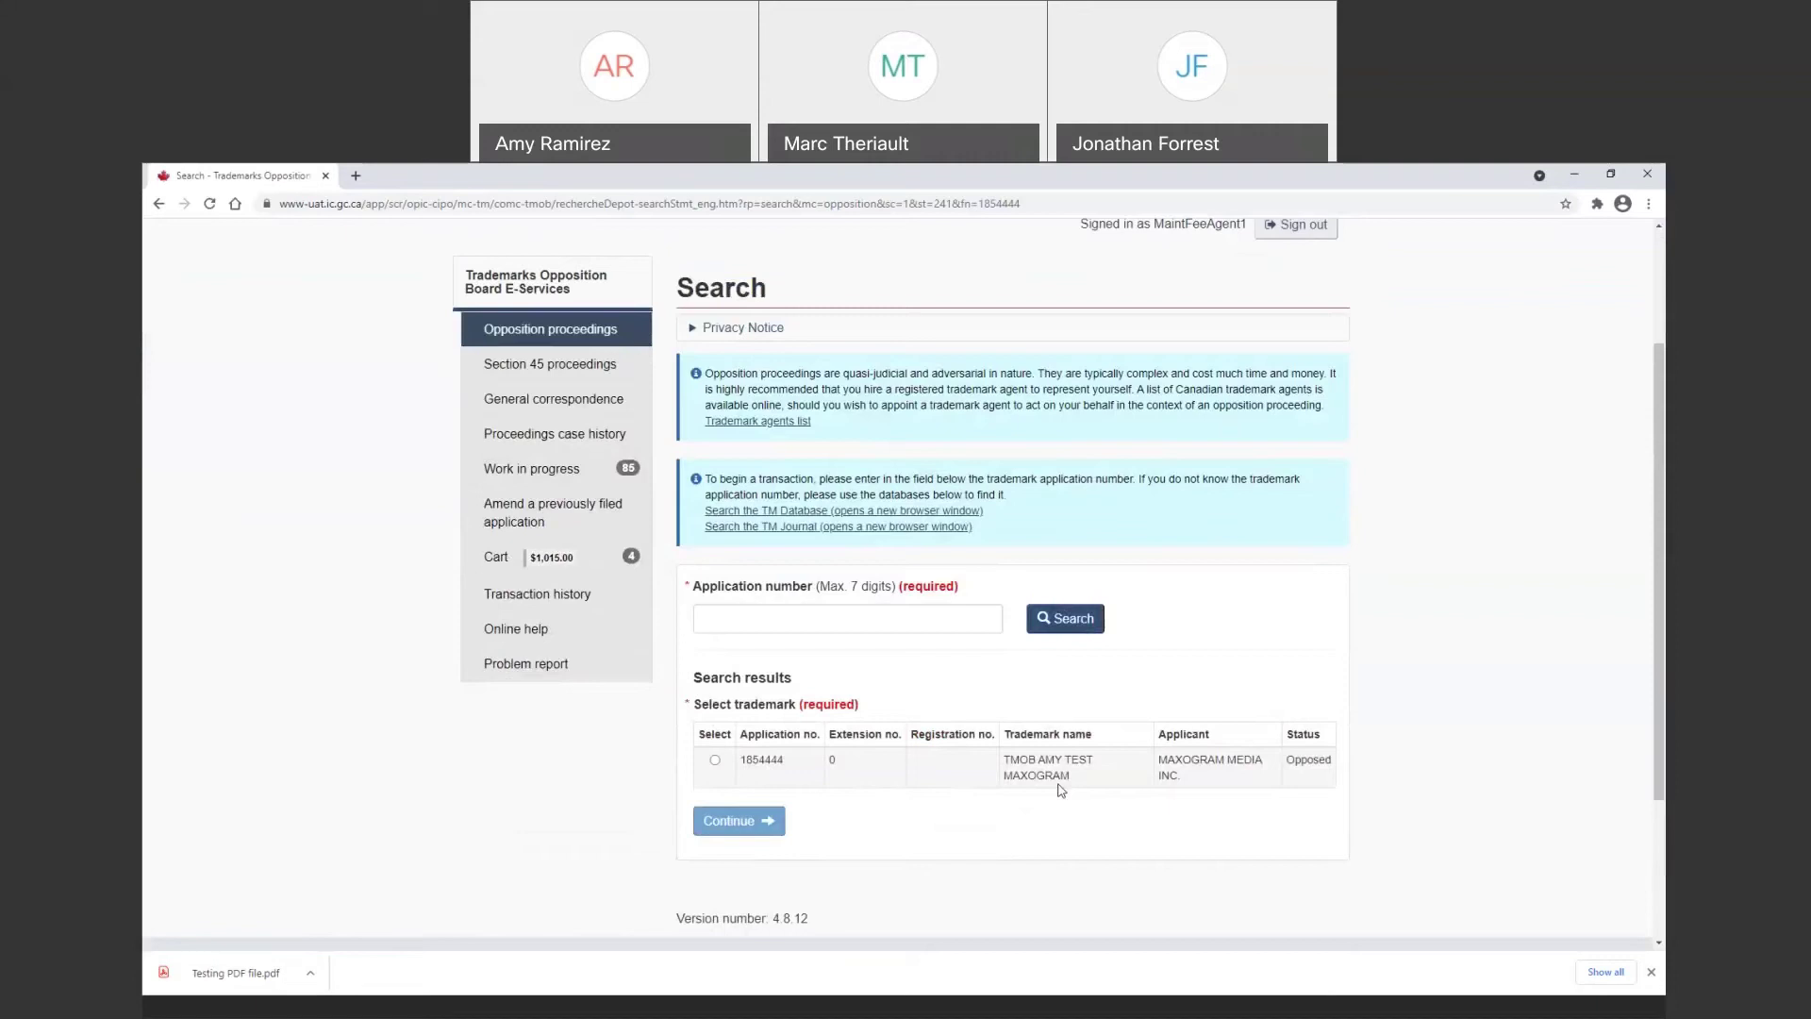
{"action": "left_click", "coordinate": [715, 759]}
{"action": "left_click", "coordinate": [750, 838]}
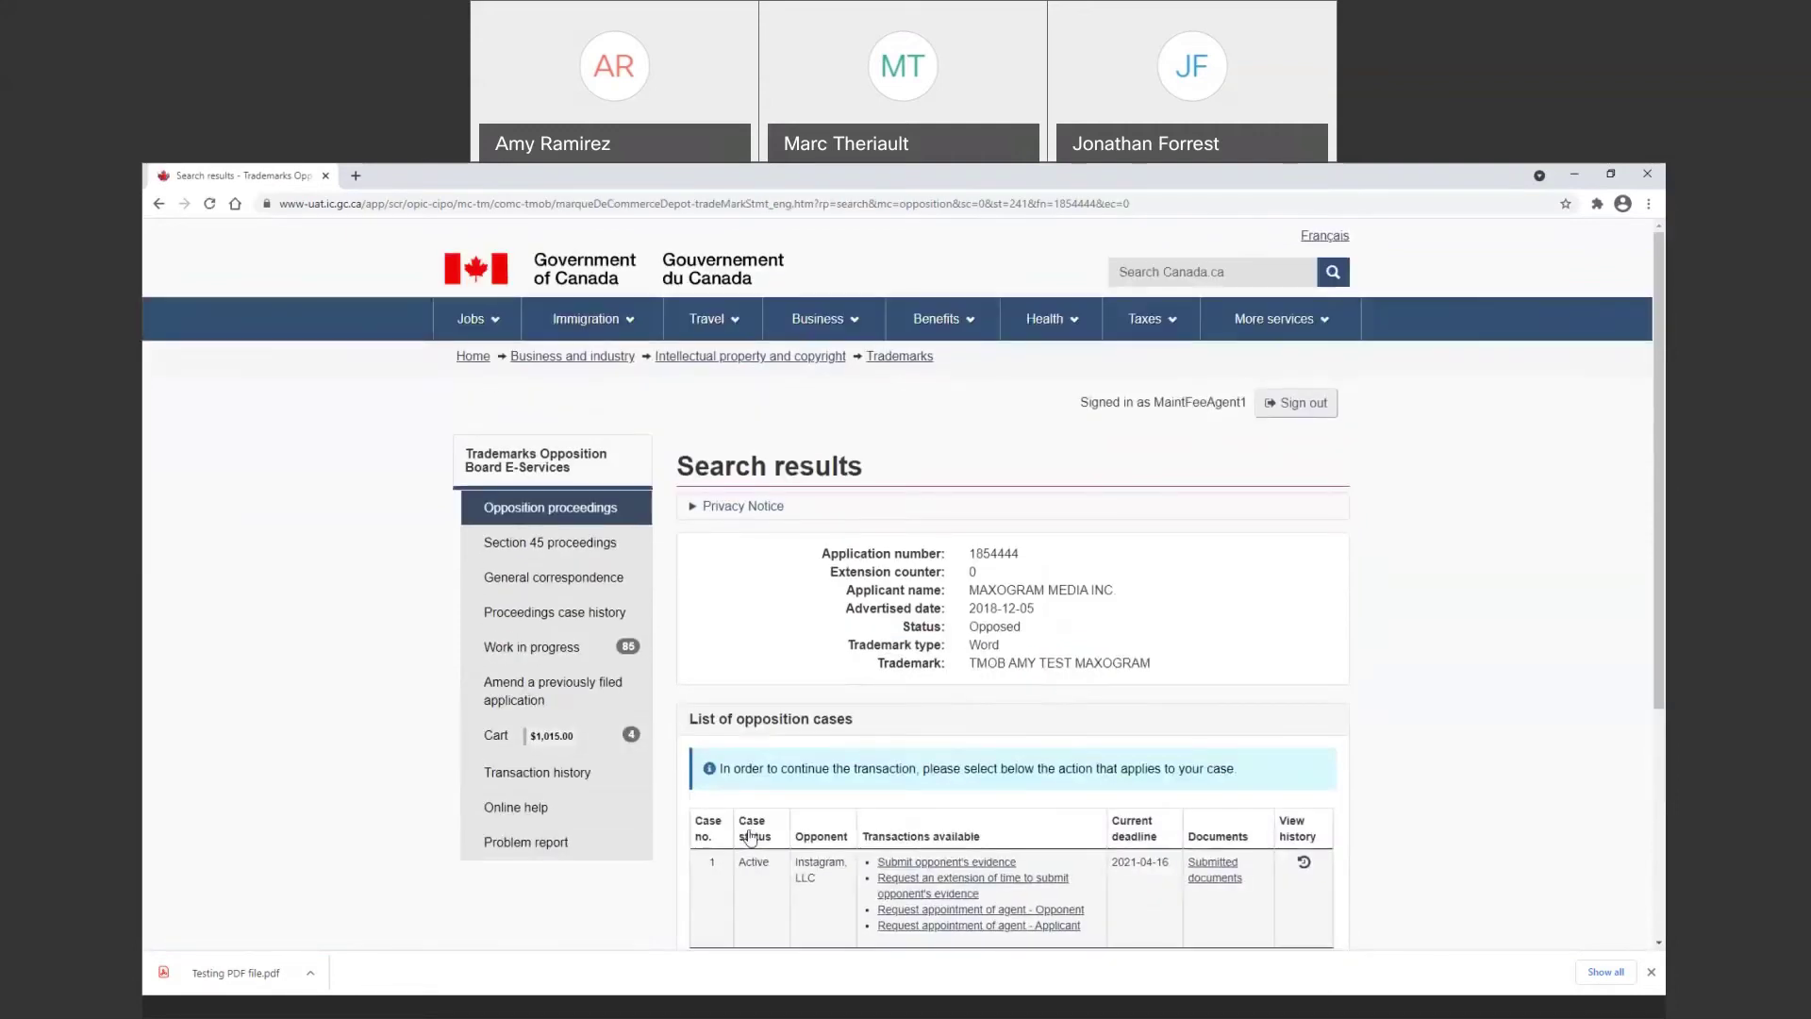
Start submitting the opponent's evidence for case 1 and state that the opponent wishes to submit evidence
{"action": "scroll", "coordinate": [750, 838], "scroll_direction": "down", "scroll_amount": 1}
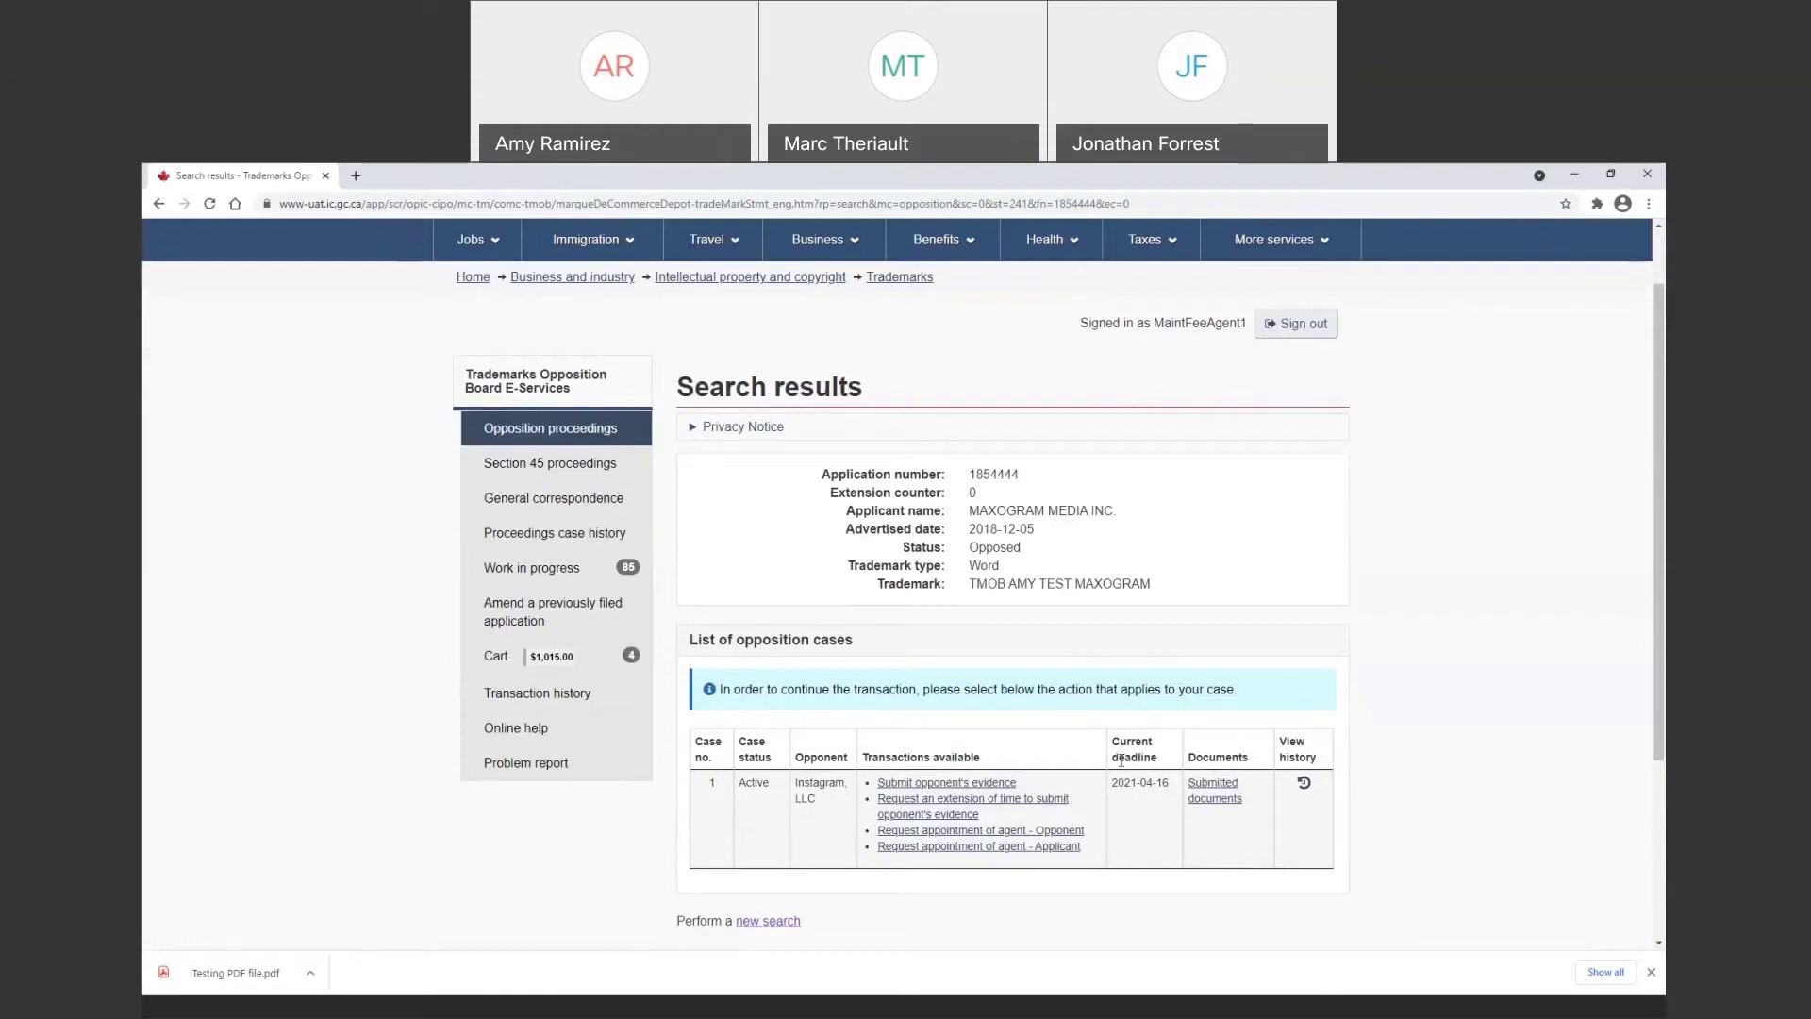
{"action": "left_click", "coordinate": [959, 788]}
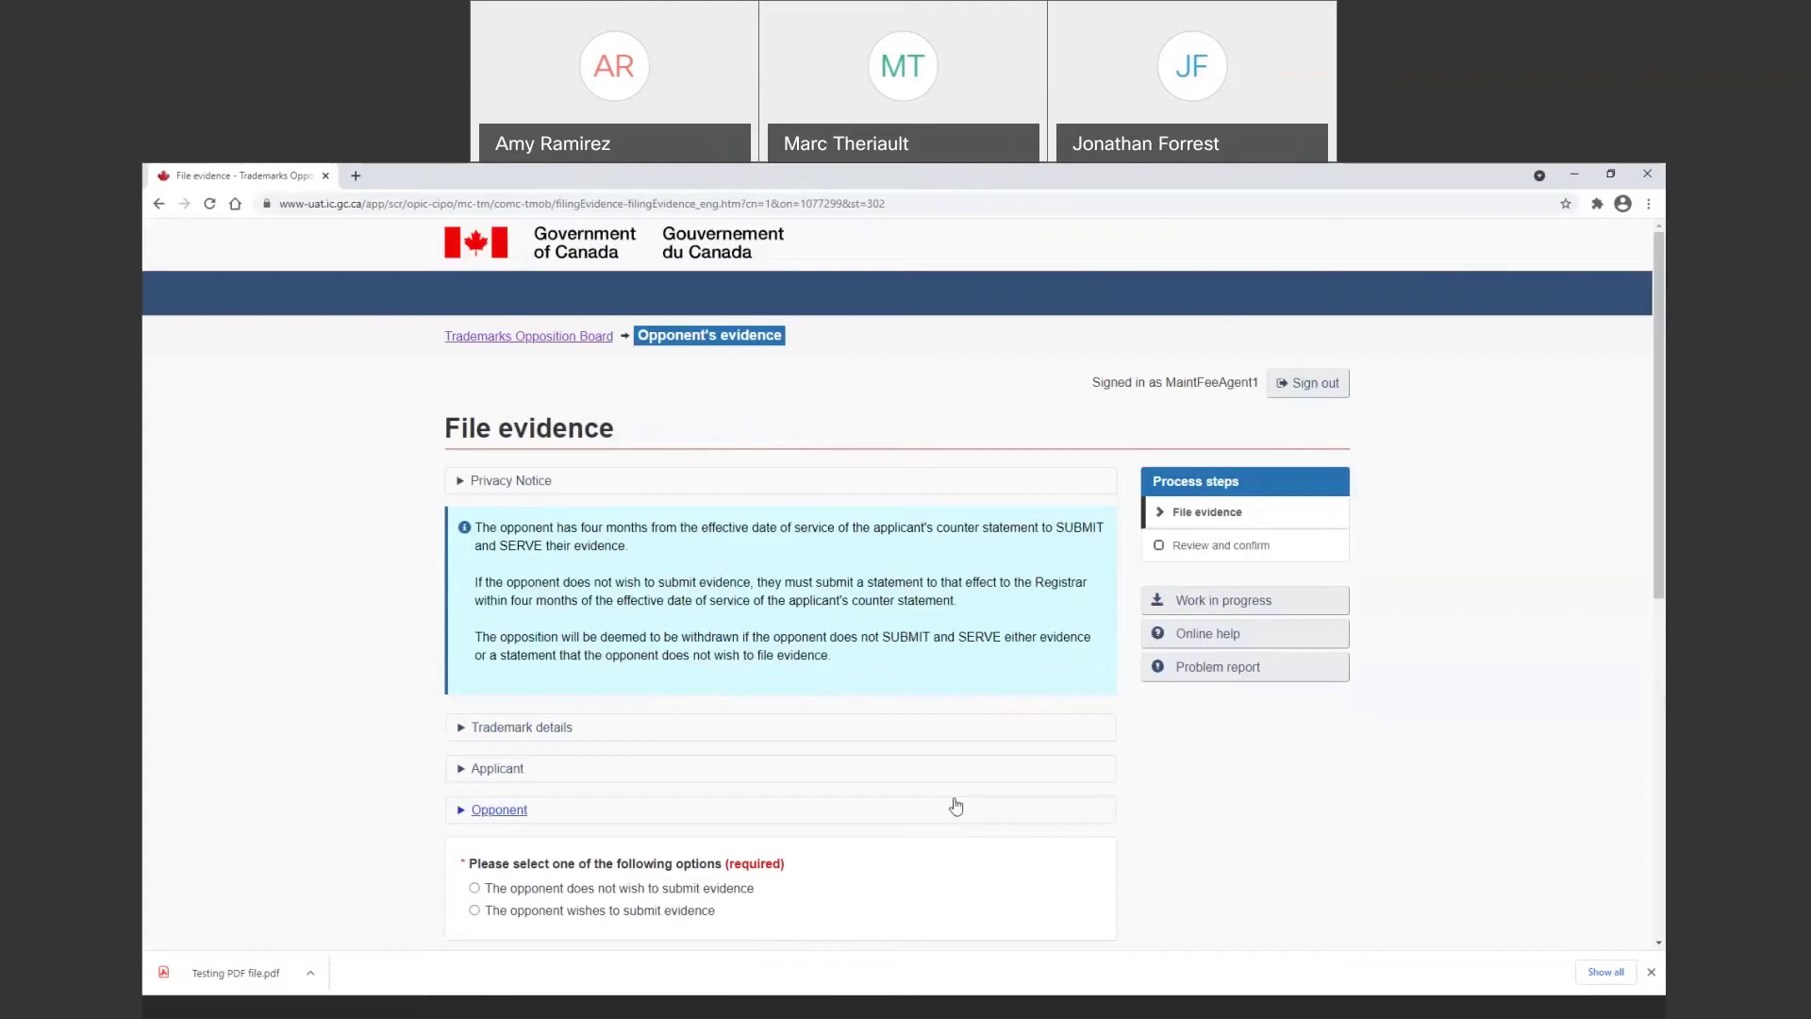
{"action": "scroll", "coordinate": [955, 806], "scroll_direction": "down", "scroll_amount": 5}
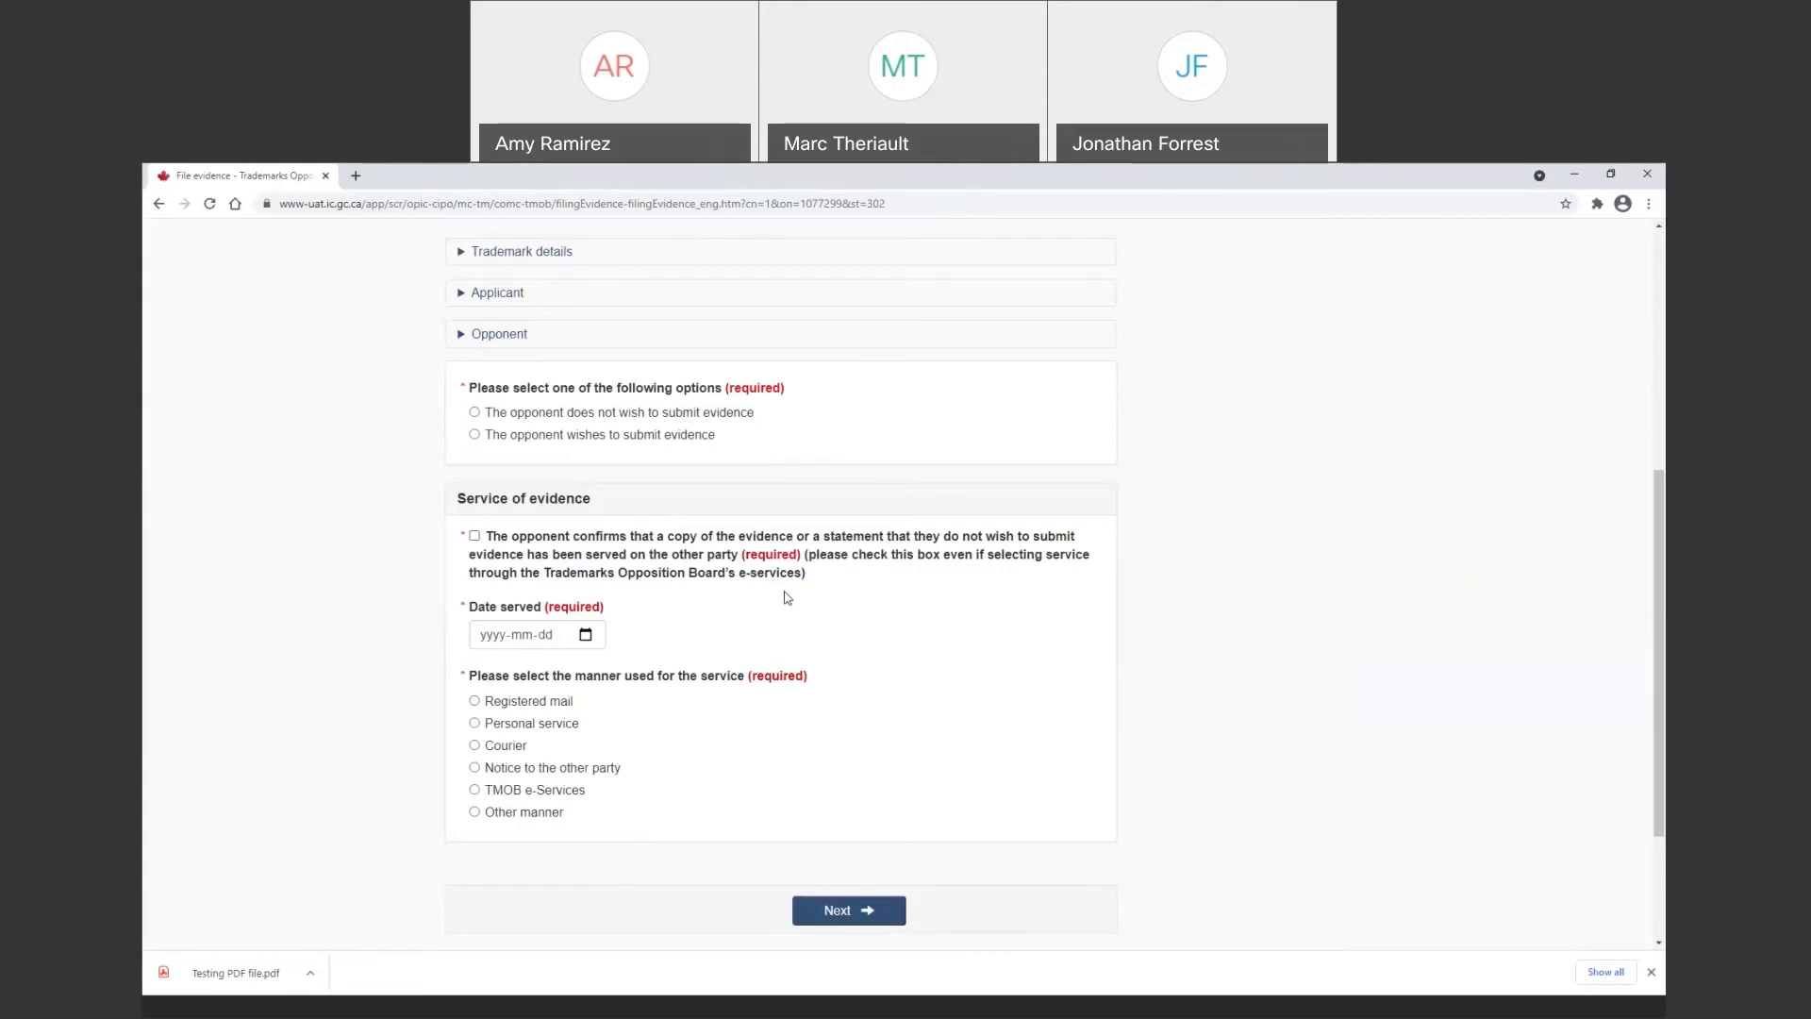
{"action": "scroll", "coordinate": [795, 616], "scroll_direction": "up", "scroll_amount": 1}
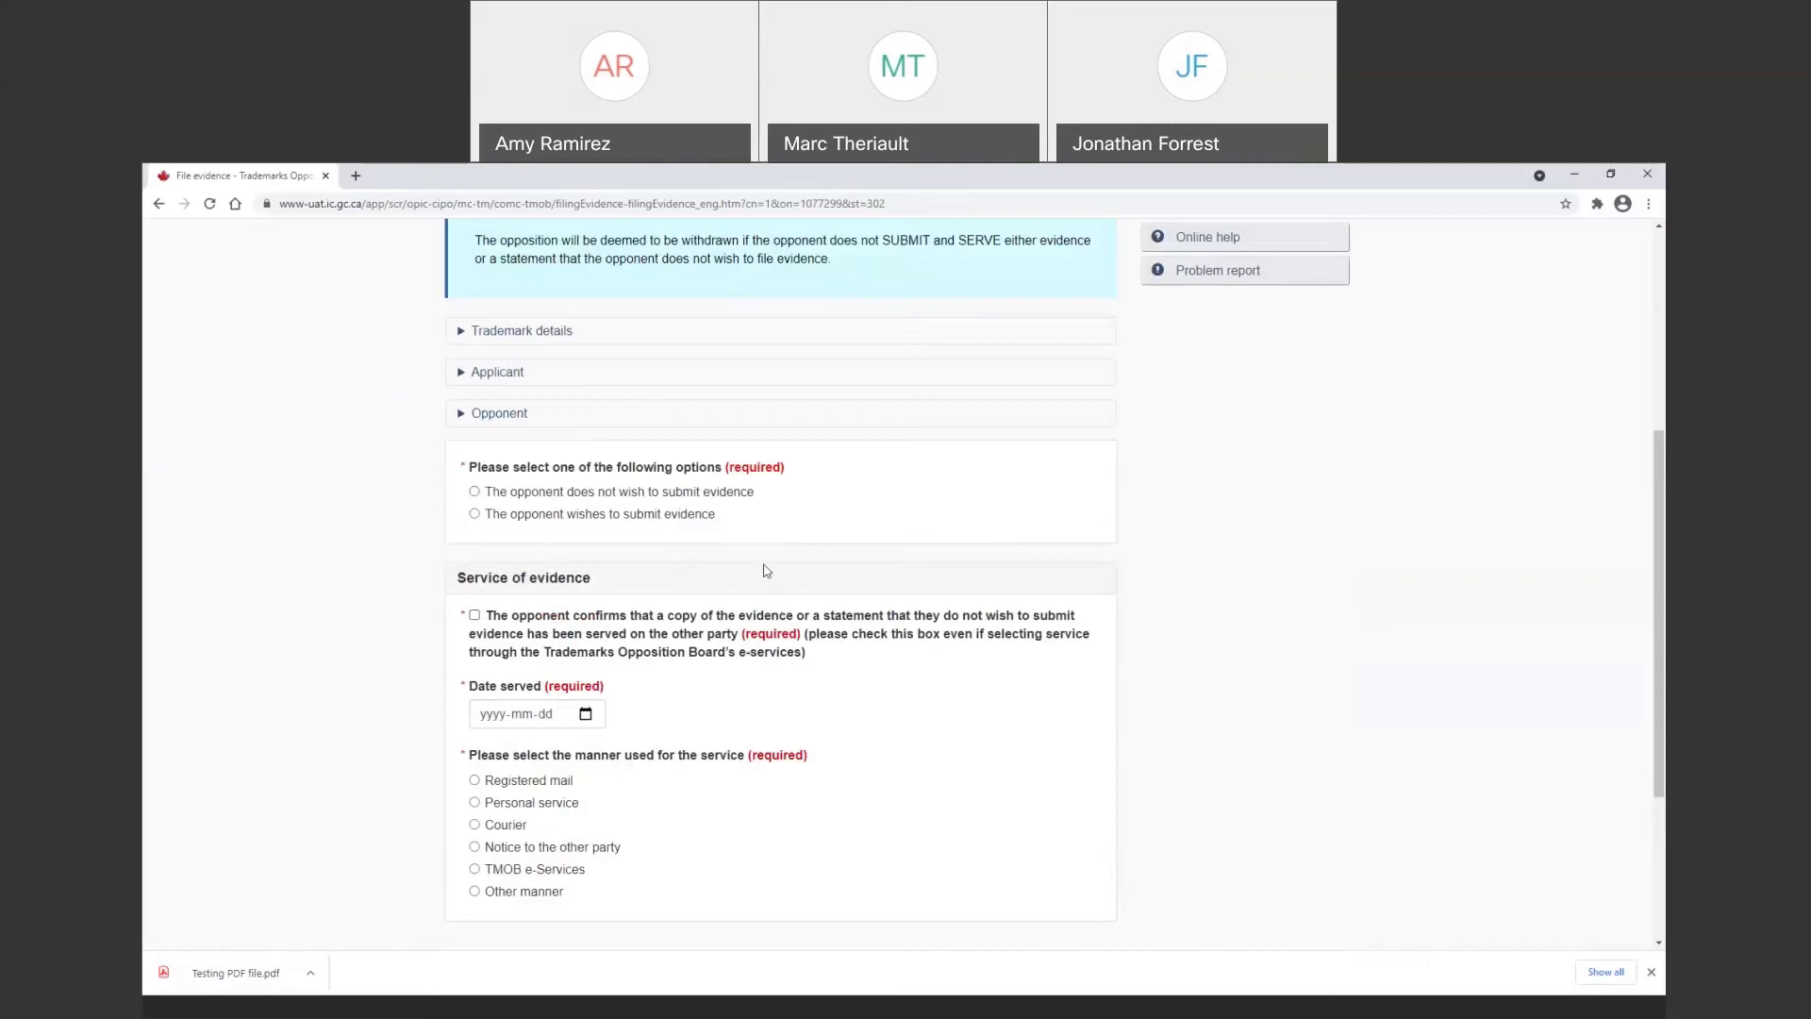
{"action": "left_click", "coordinate": [474, 492]}
{"action": "left_click", "coordinate": [476, 515]}
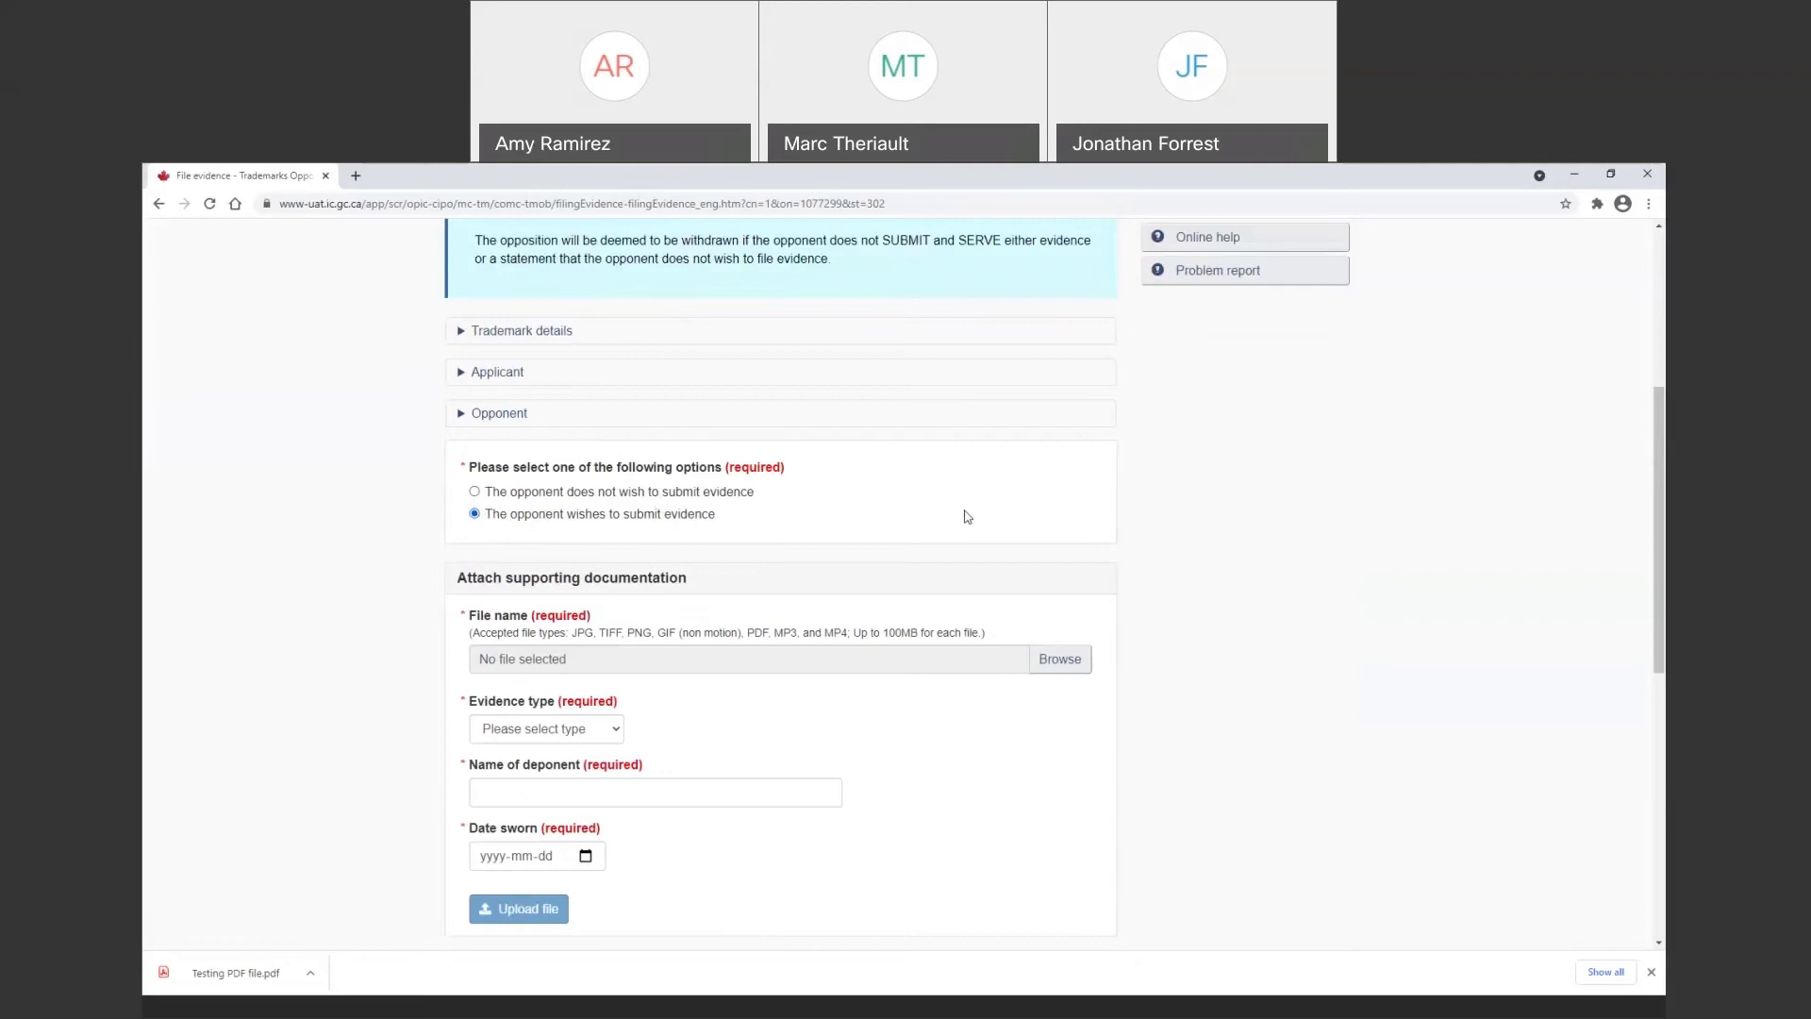
{"action": "left_click", "coordinate": [1030, 663]}
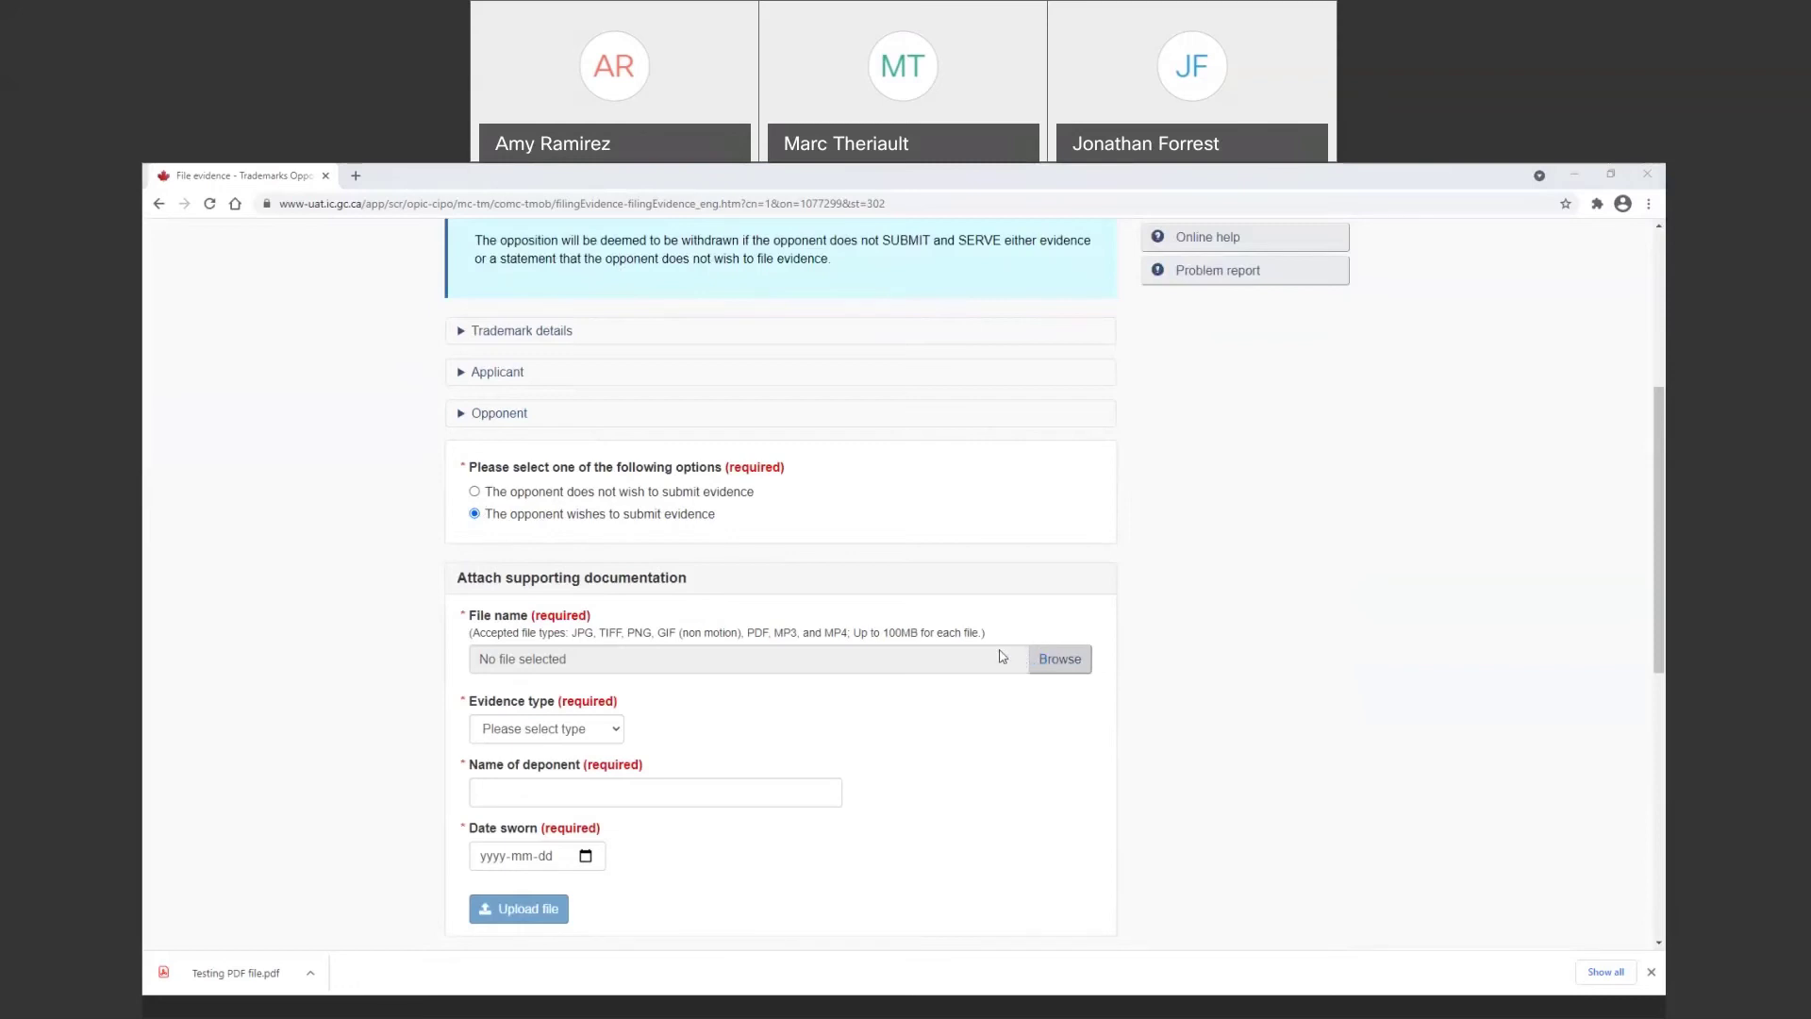
{"action": "left_click", "coordinate": [482, 323]}
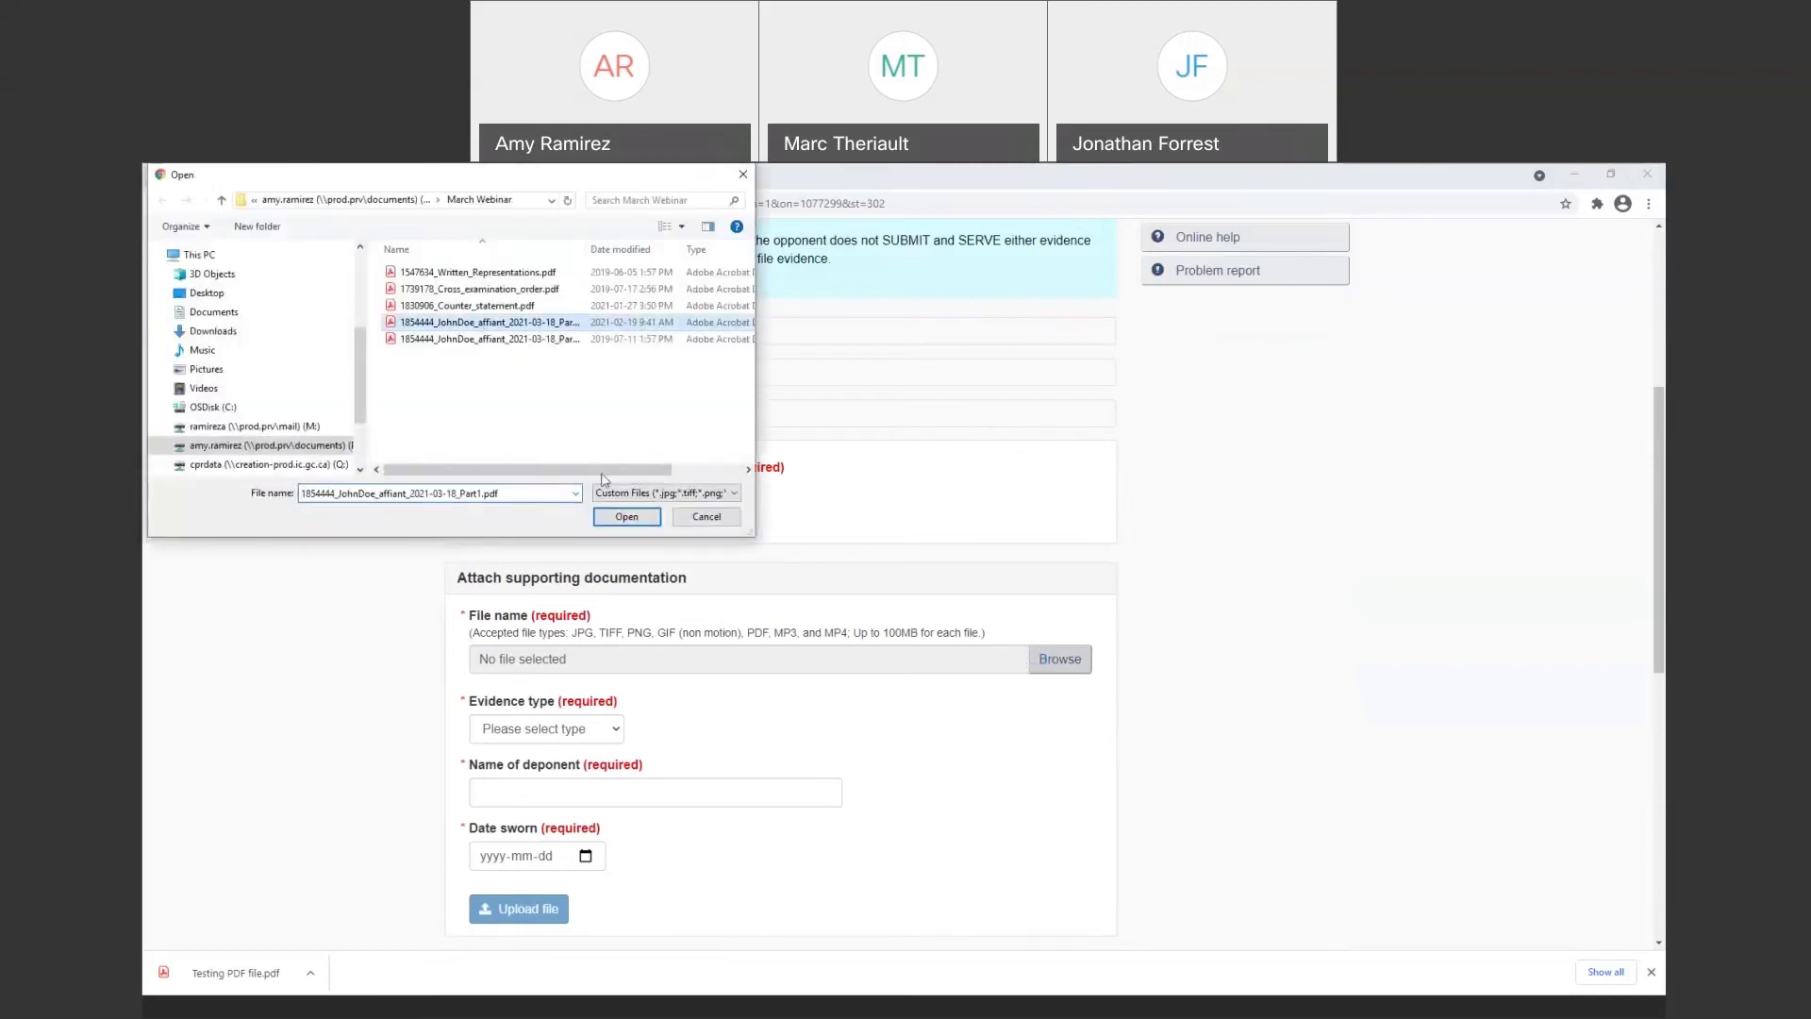
{"action": "left_click", "coordinate": [627, 517]}
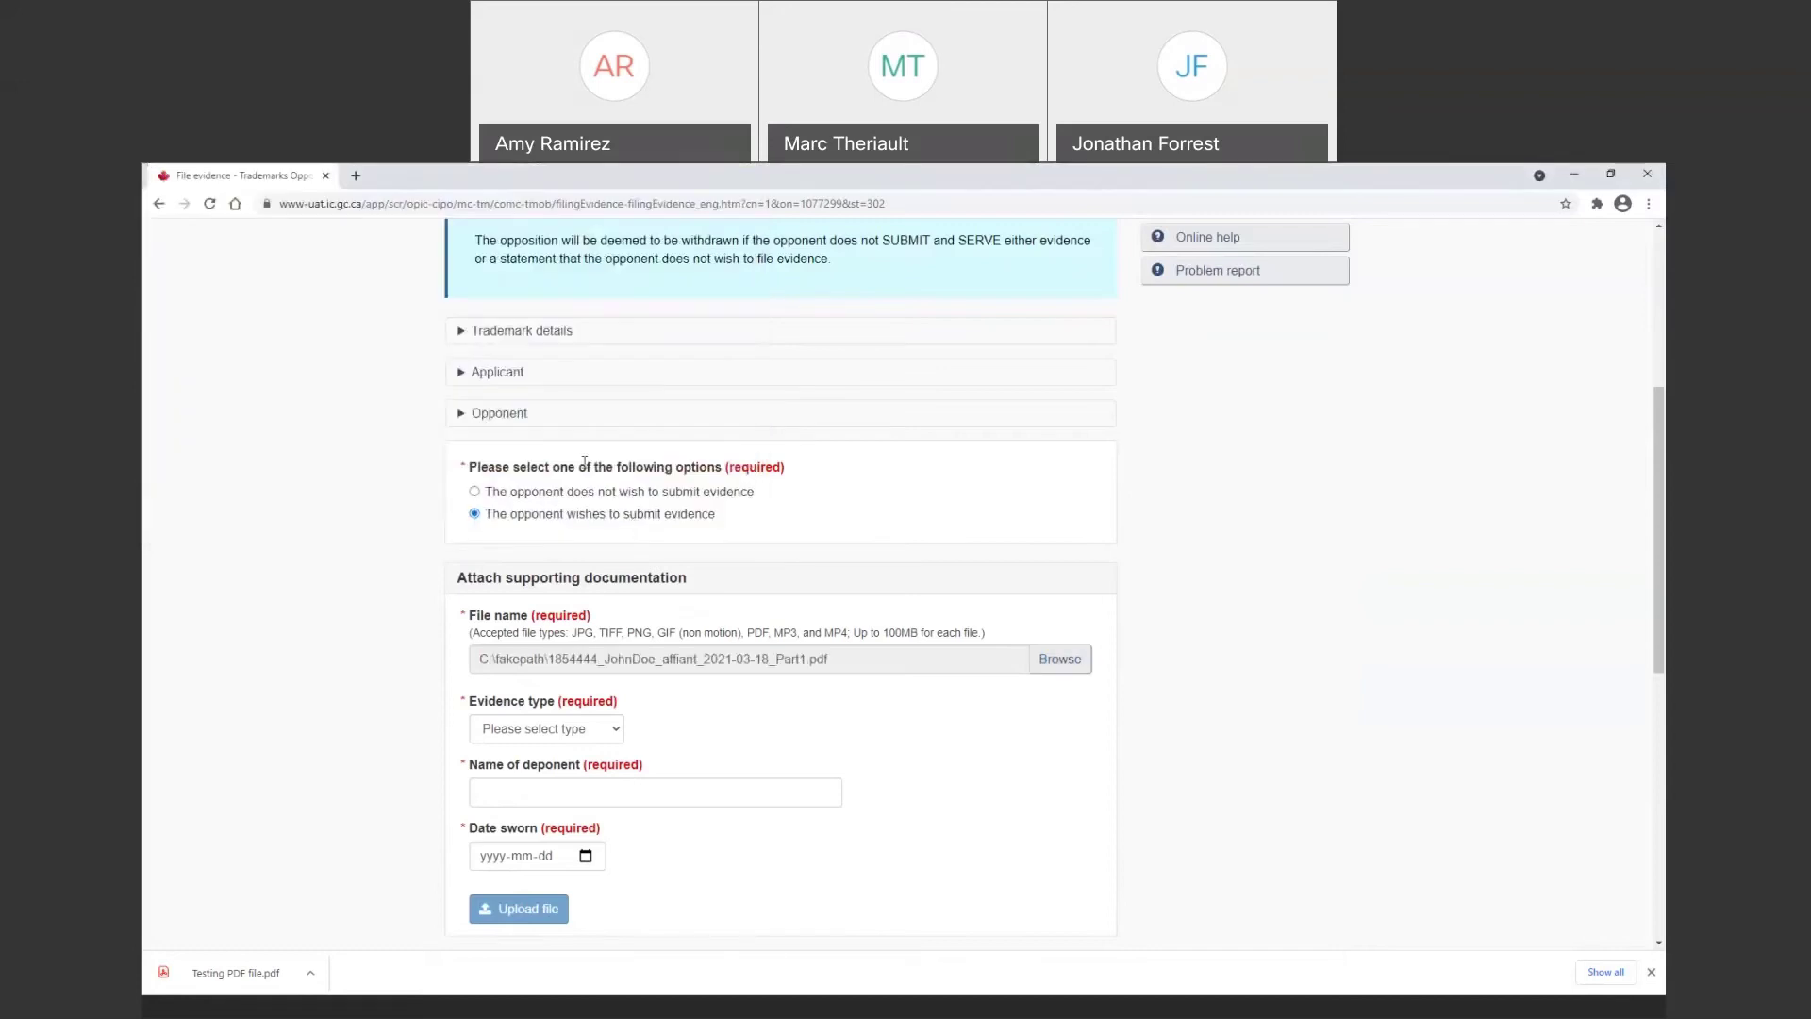
{"action": "left_click", "coordinate": [556, 730]}
{"action": "left_click", "coordinate": [556, 768]}
{"action": "left_click", "coordinate": [559, 783]}
{"action": "type", "text": "John"}
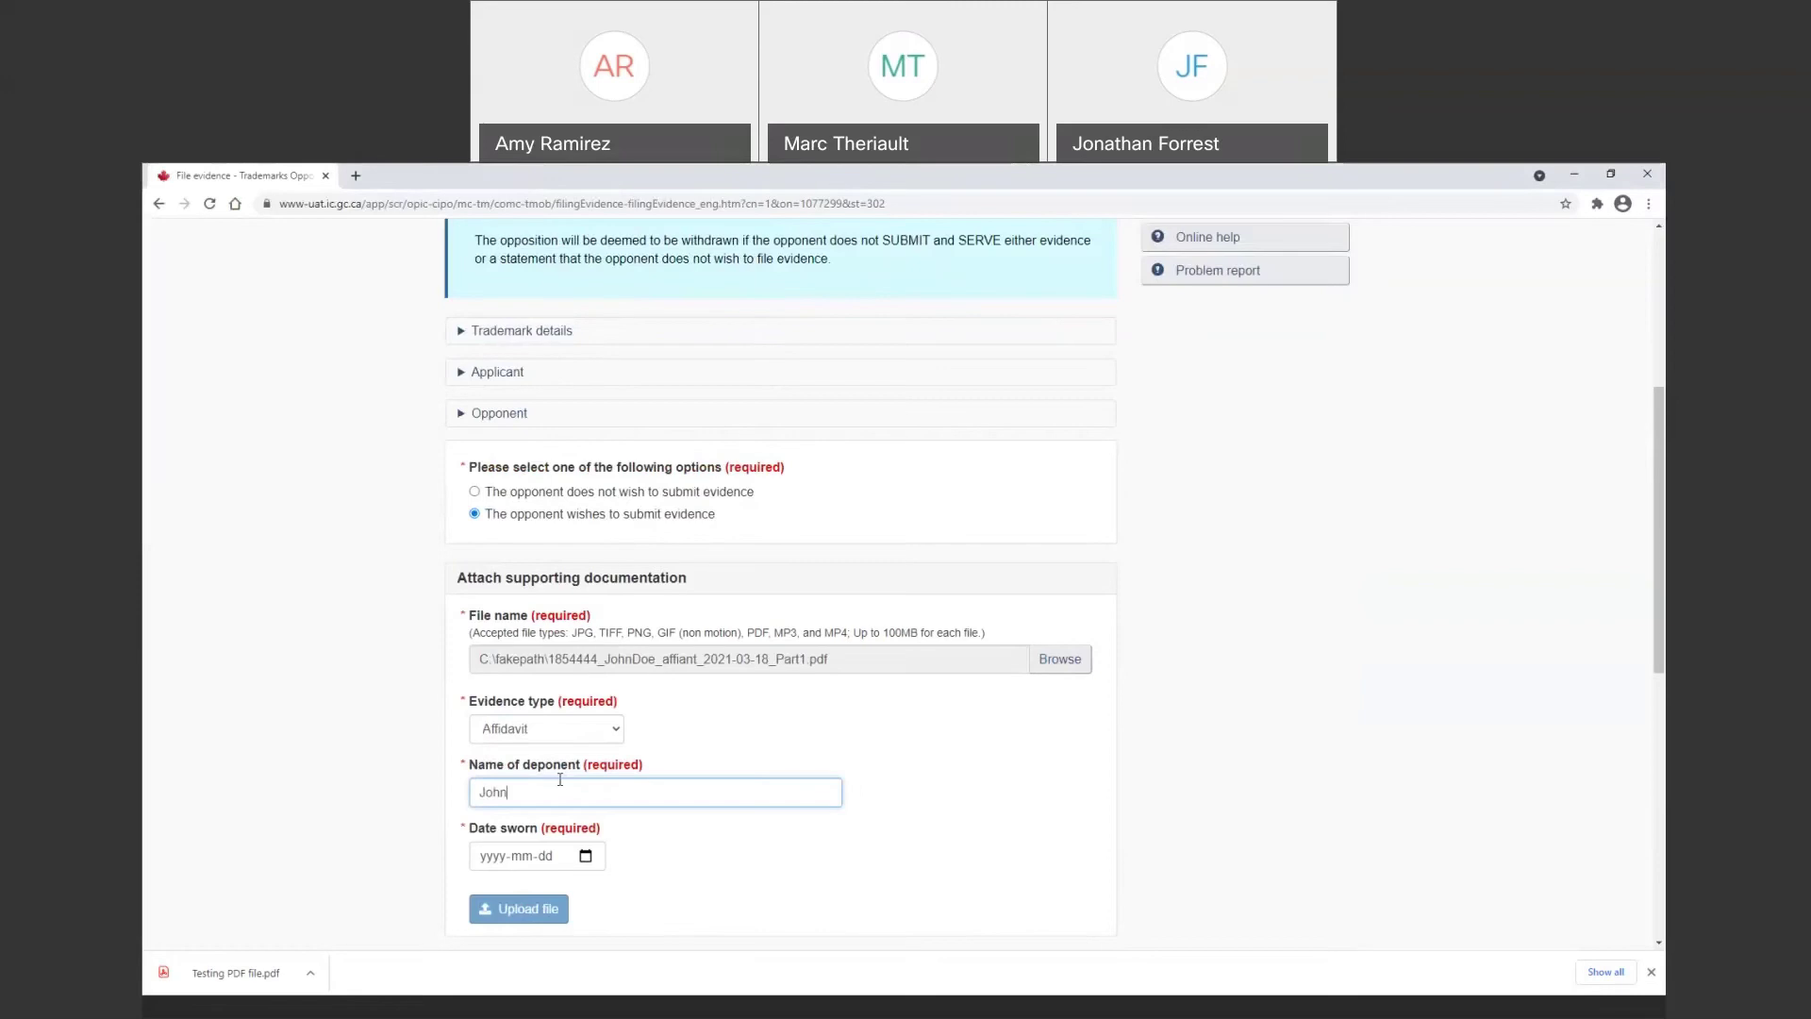
{"action": "type", "text": " Doer"}
Set the Part1 affidavit's date sworn to 2021-03-26 and upload the file
{"action": "scroll", "coordinate": [566, 704], "scroll_direction": "down", "scroll_amount": 1}
{"action": "scroll", "coordinate": [566, 703], "scroll_direction": "down", "scroll_amount": 1}
{"action": "left_click", "coordinate": [584, 772]}
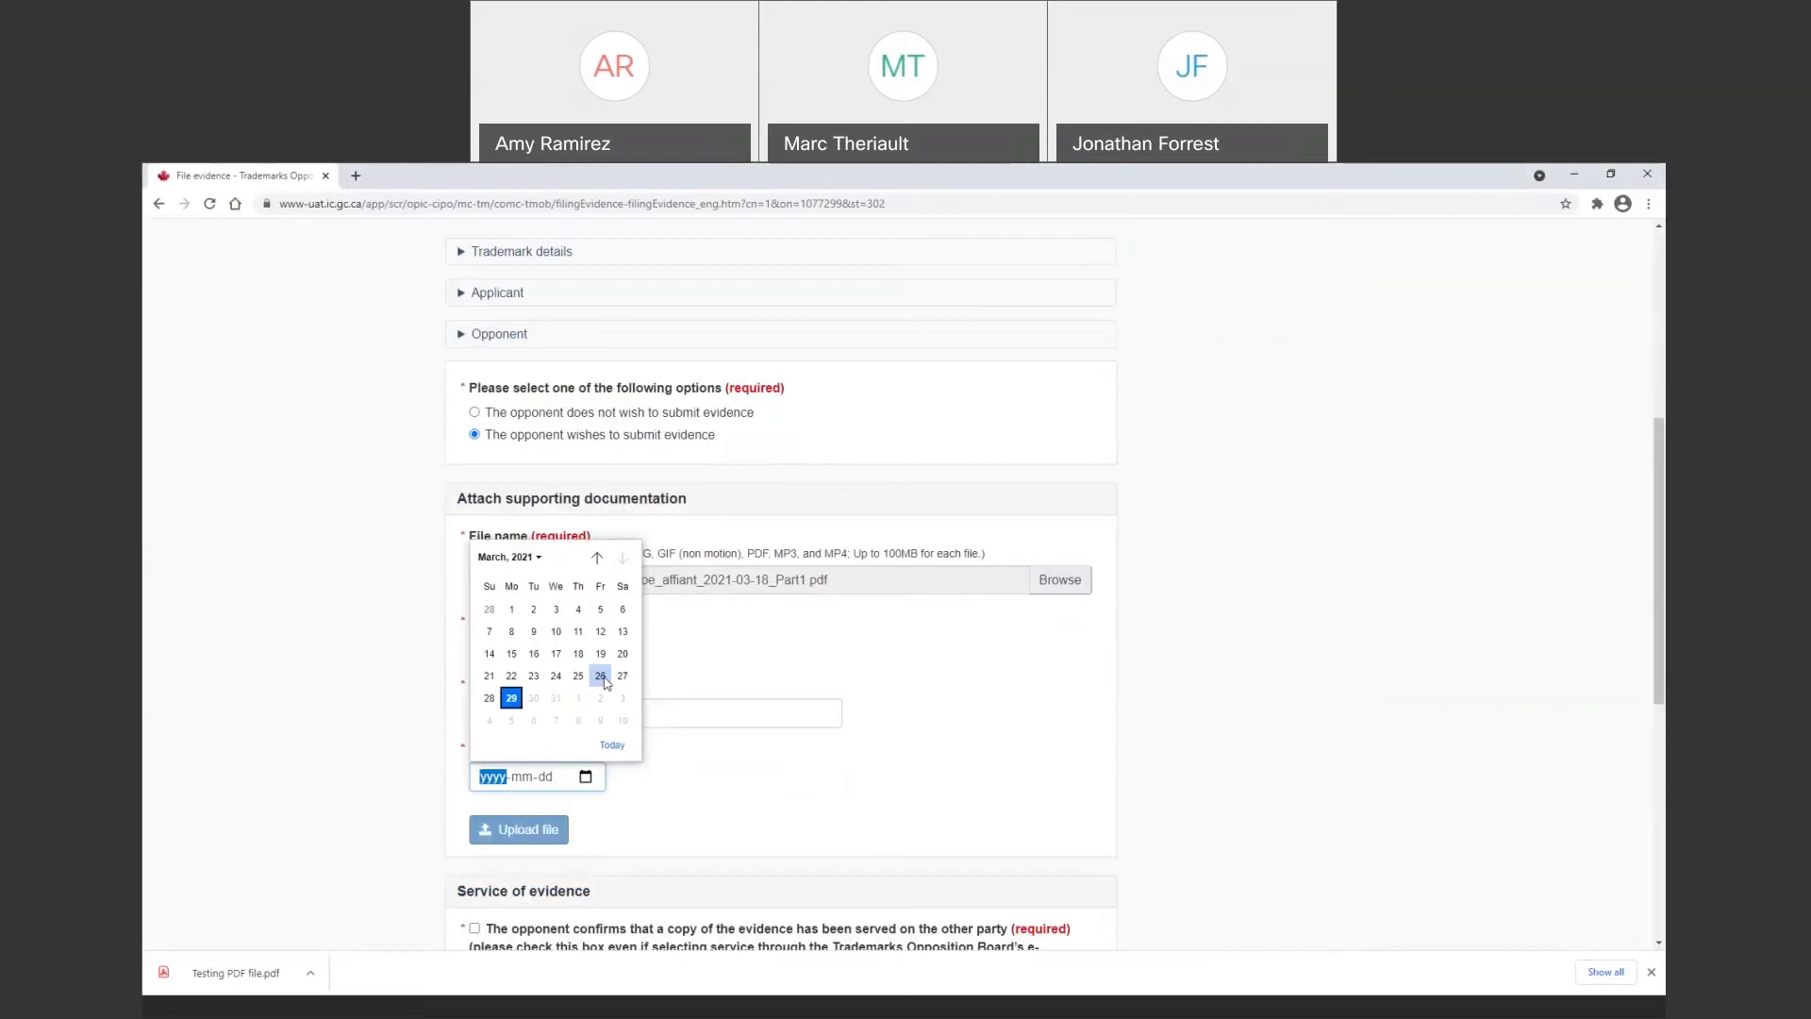
{"action": "left_click", "coordinate": [601, 676]}
{"action": "left_click", "coordinate": [527, 829]}
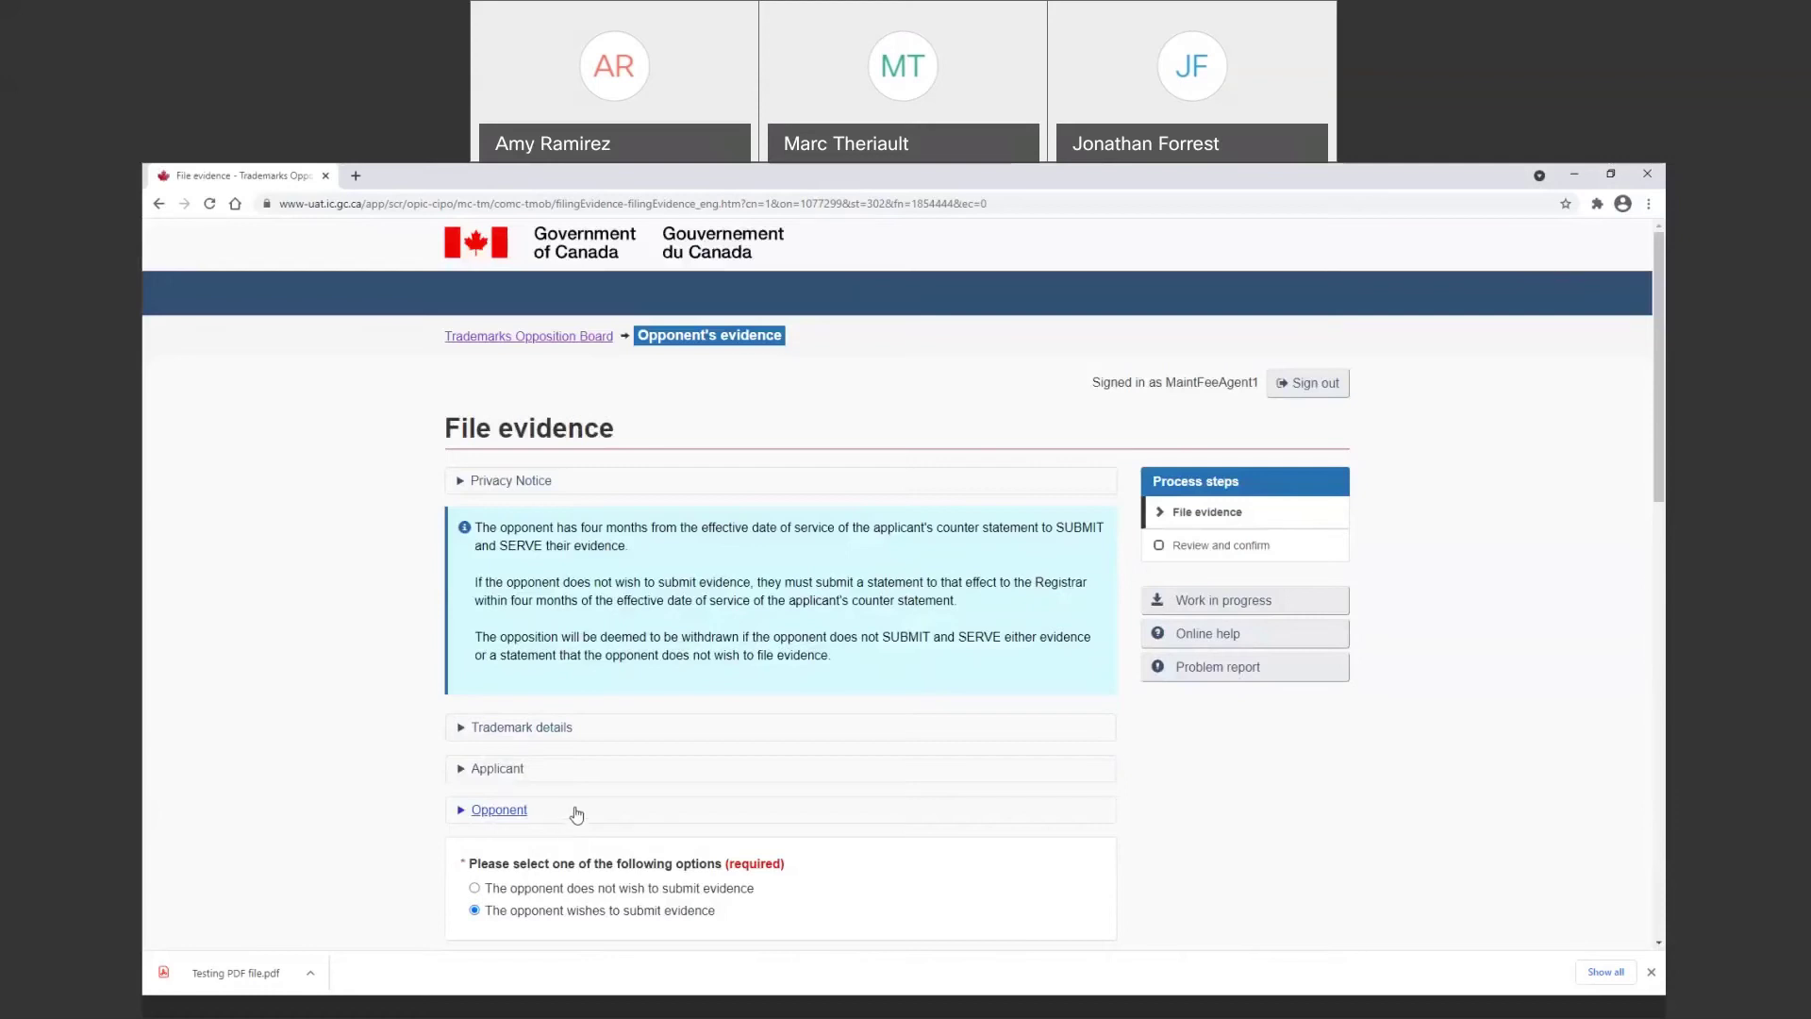
{"action": "scroll", "coordinate": [580, 816], "scroll_direction": "down", "scroll_amount": 5}
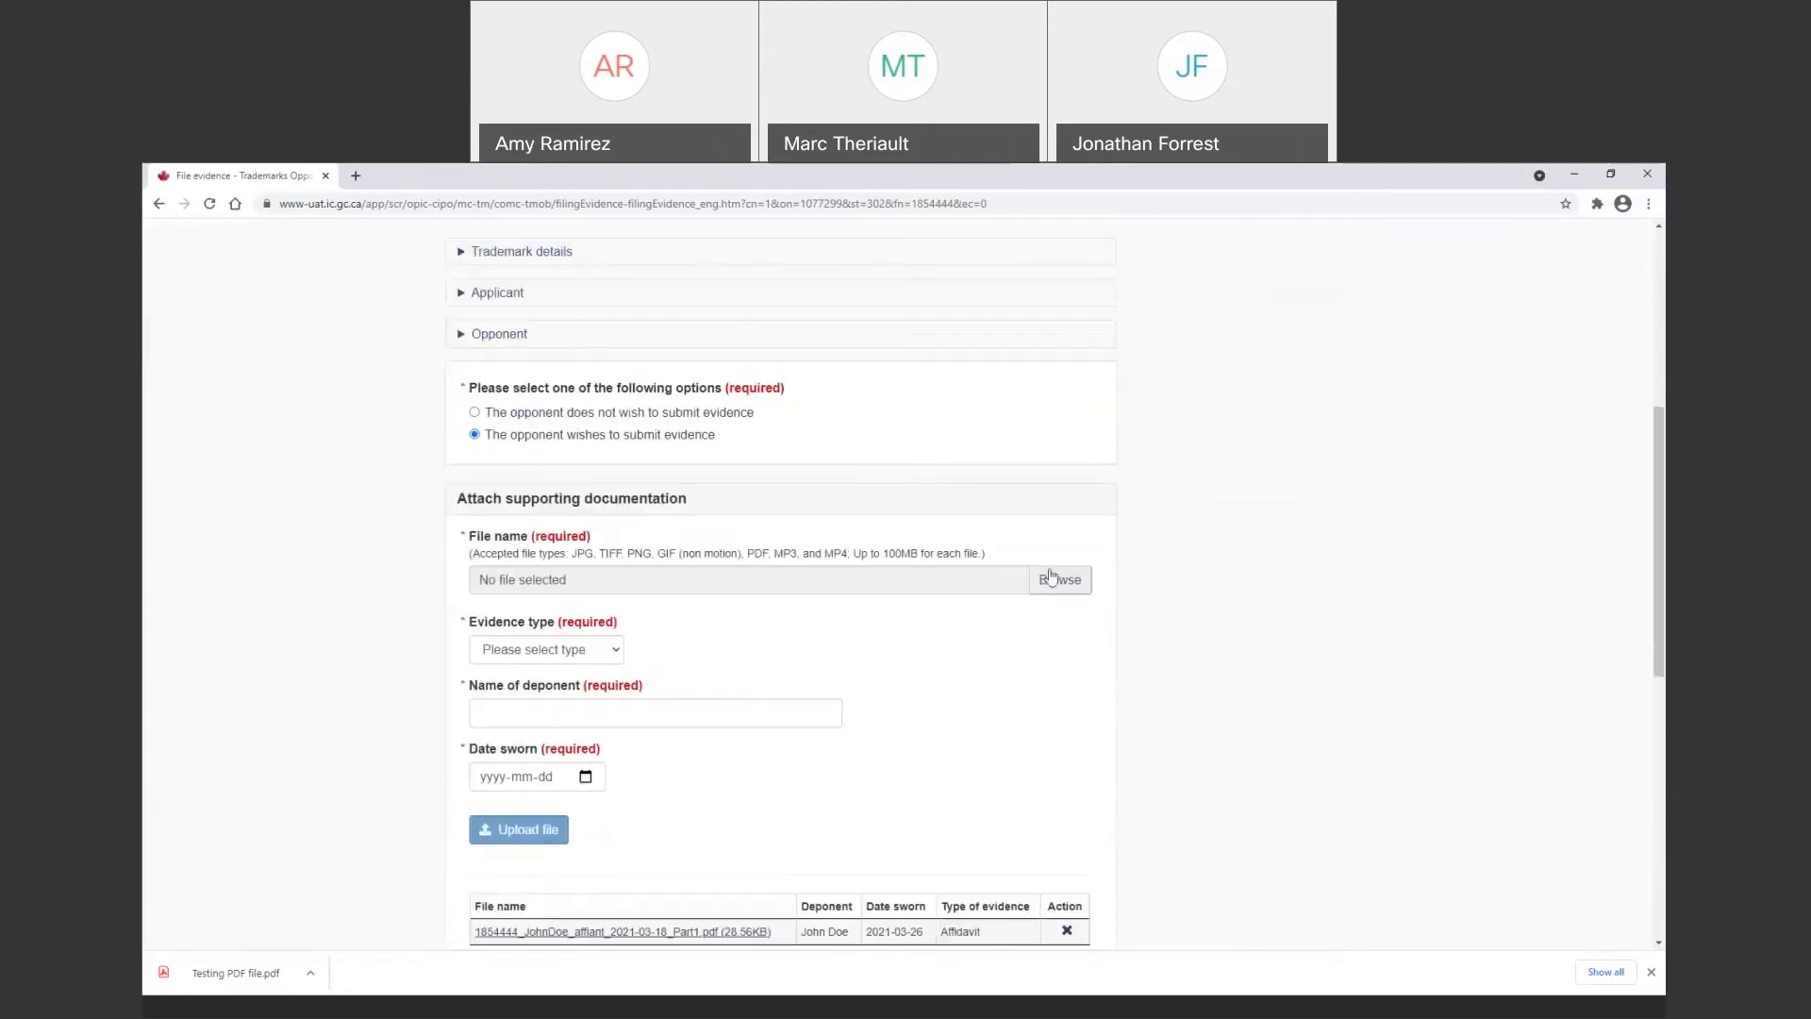
{"action": "left_click", "coordinate": [666, 588]}
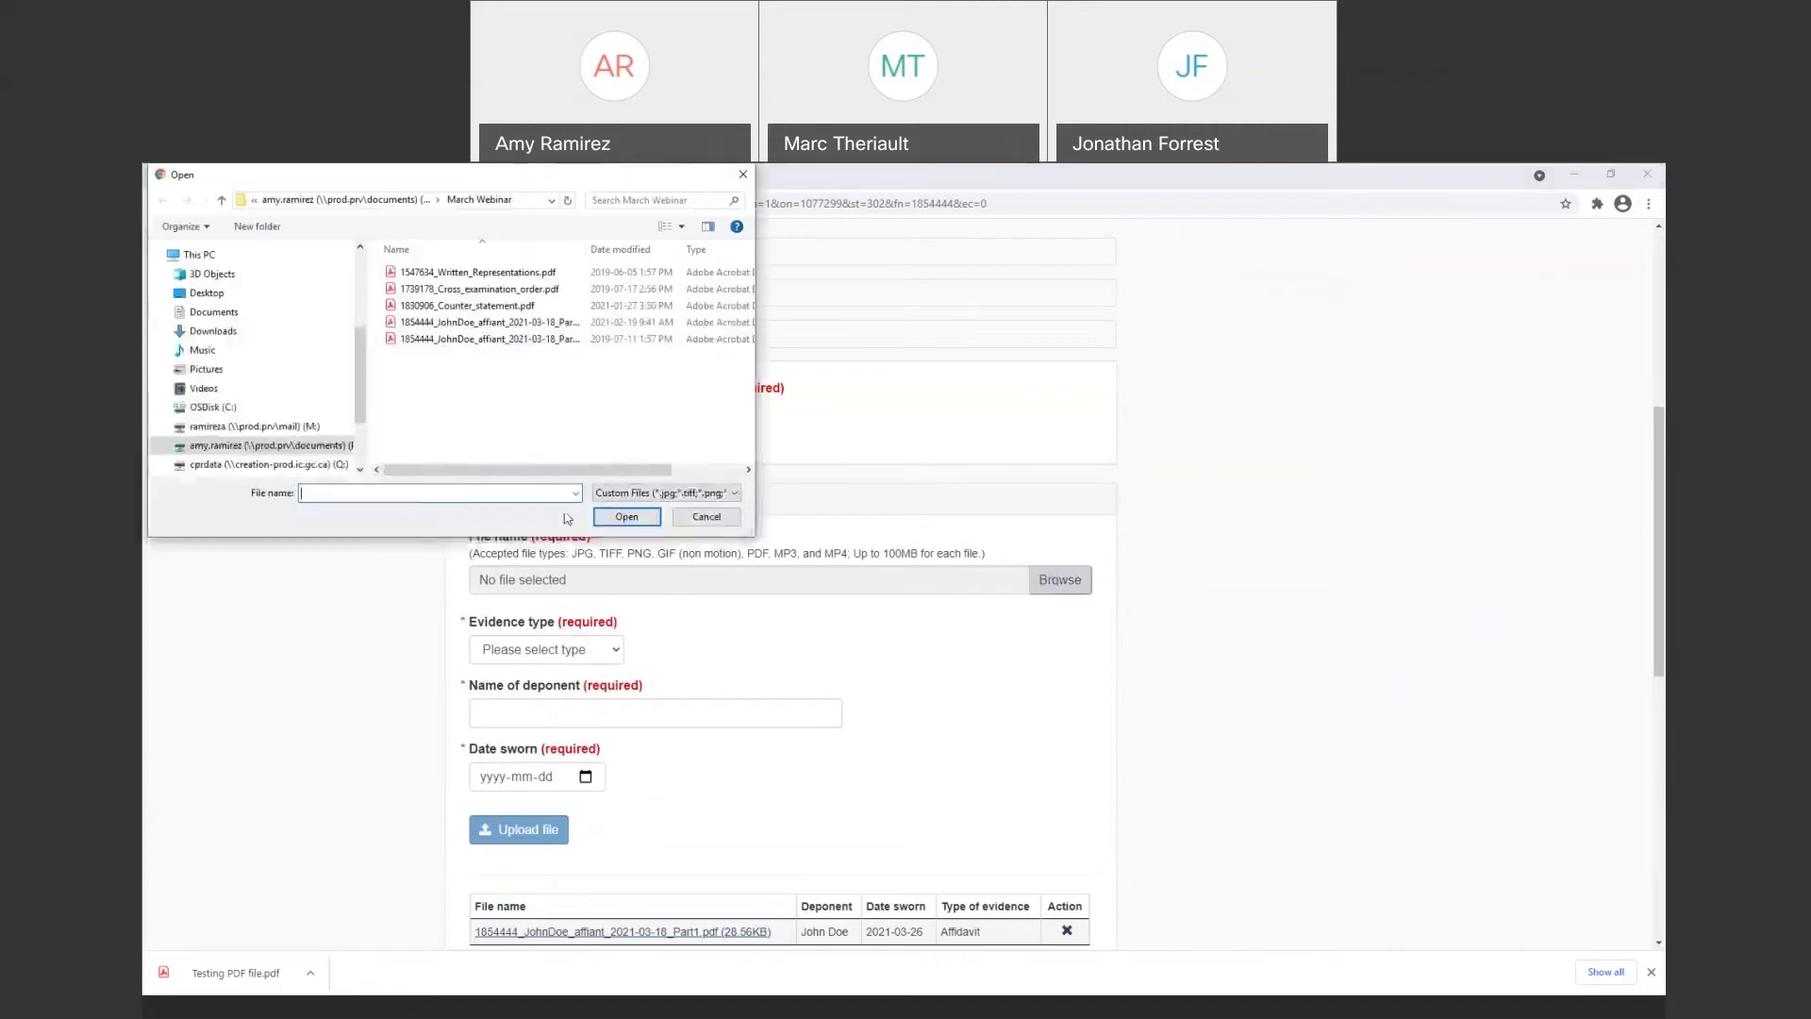
{"action": "left_click", "coordinate": [519, 338]}
{"action": "left_click", "coordinate": [622, 518]}
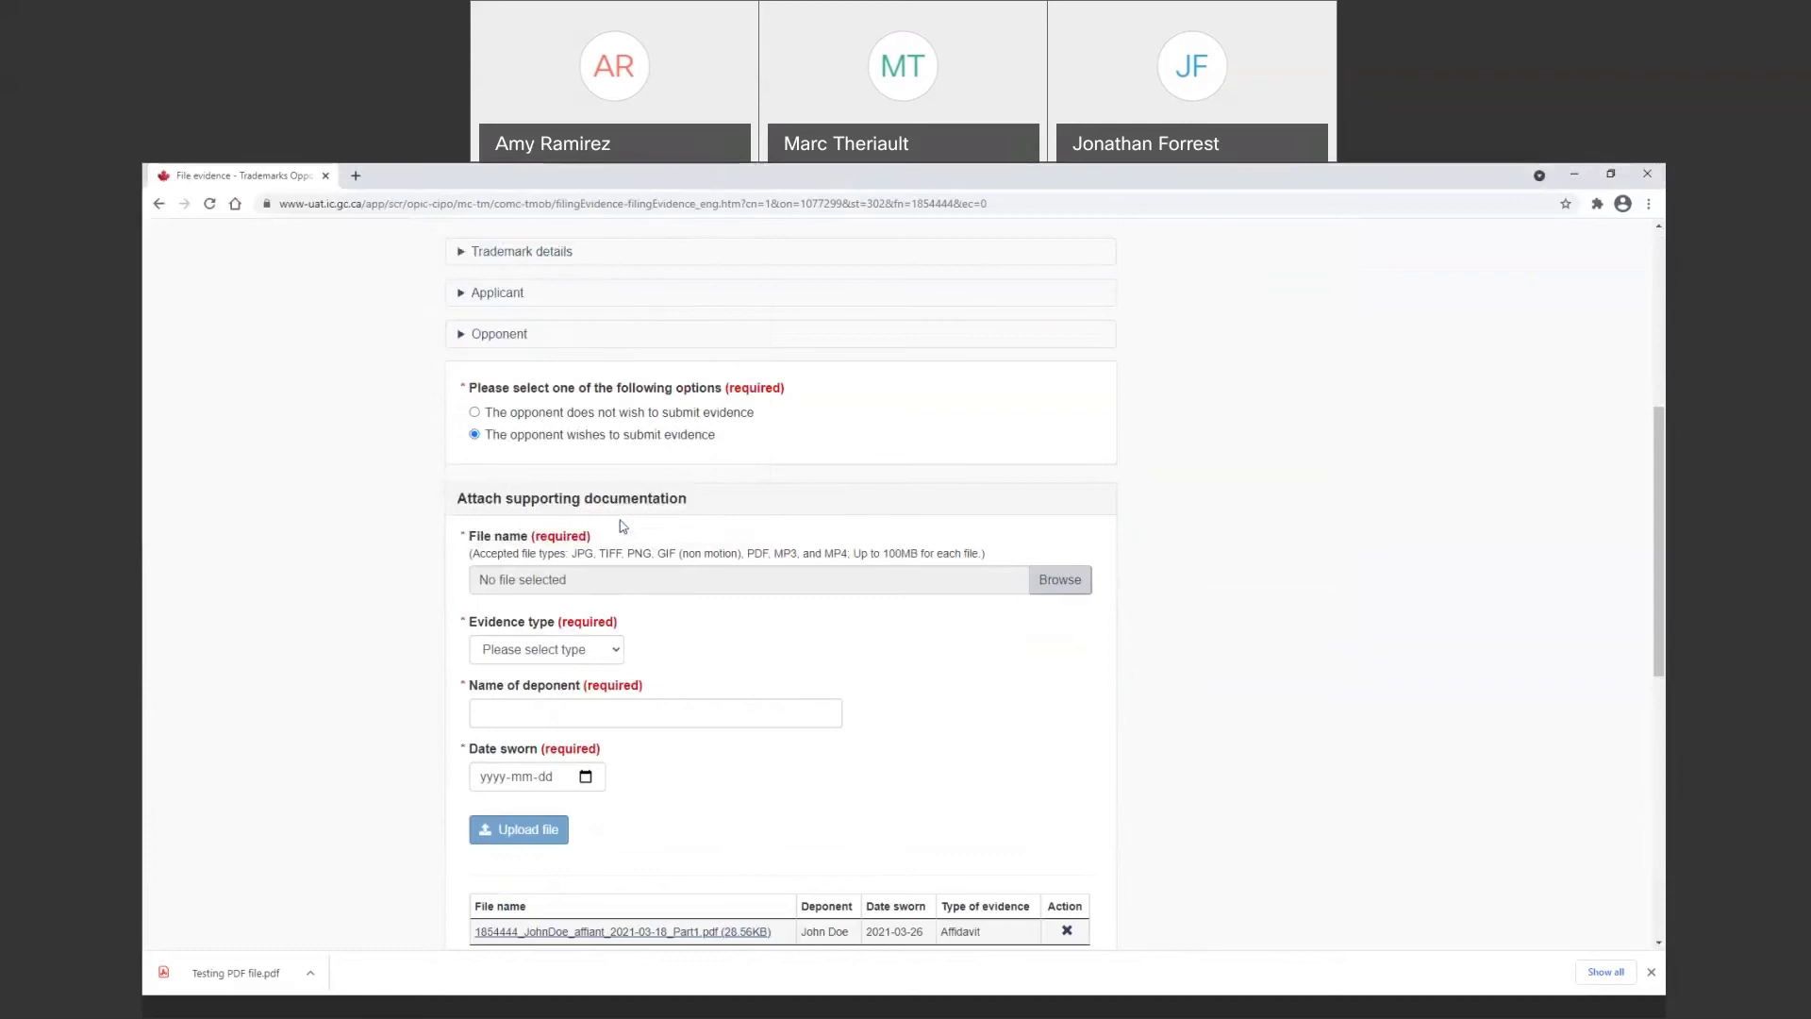
{"action": "left_click", "coordinate": [554, 652]}
{"action": "left_click", "coordinate": [548, 692]}
{"action": "left_click", "coordinate": [555, 709]}
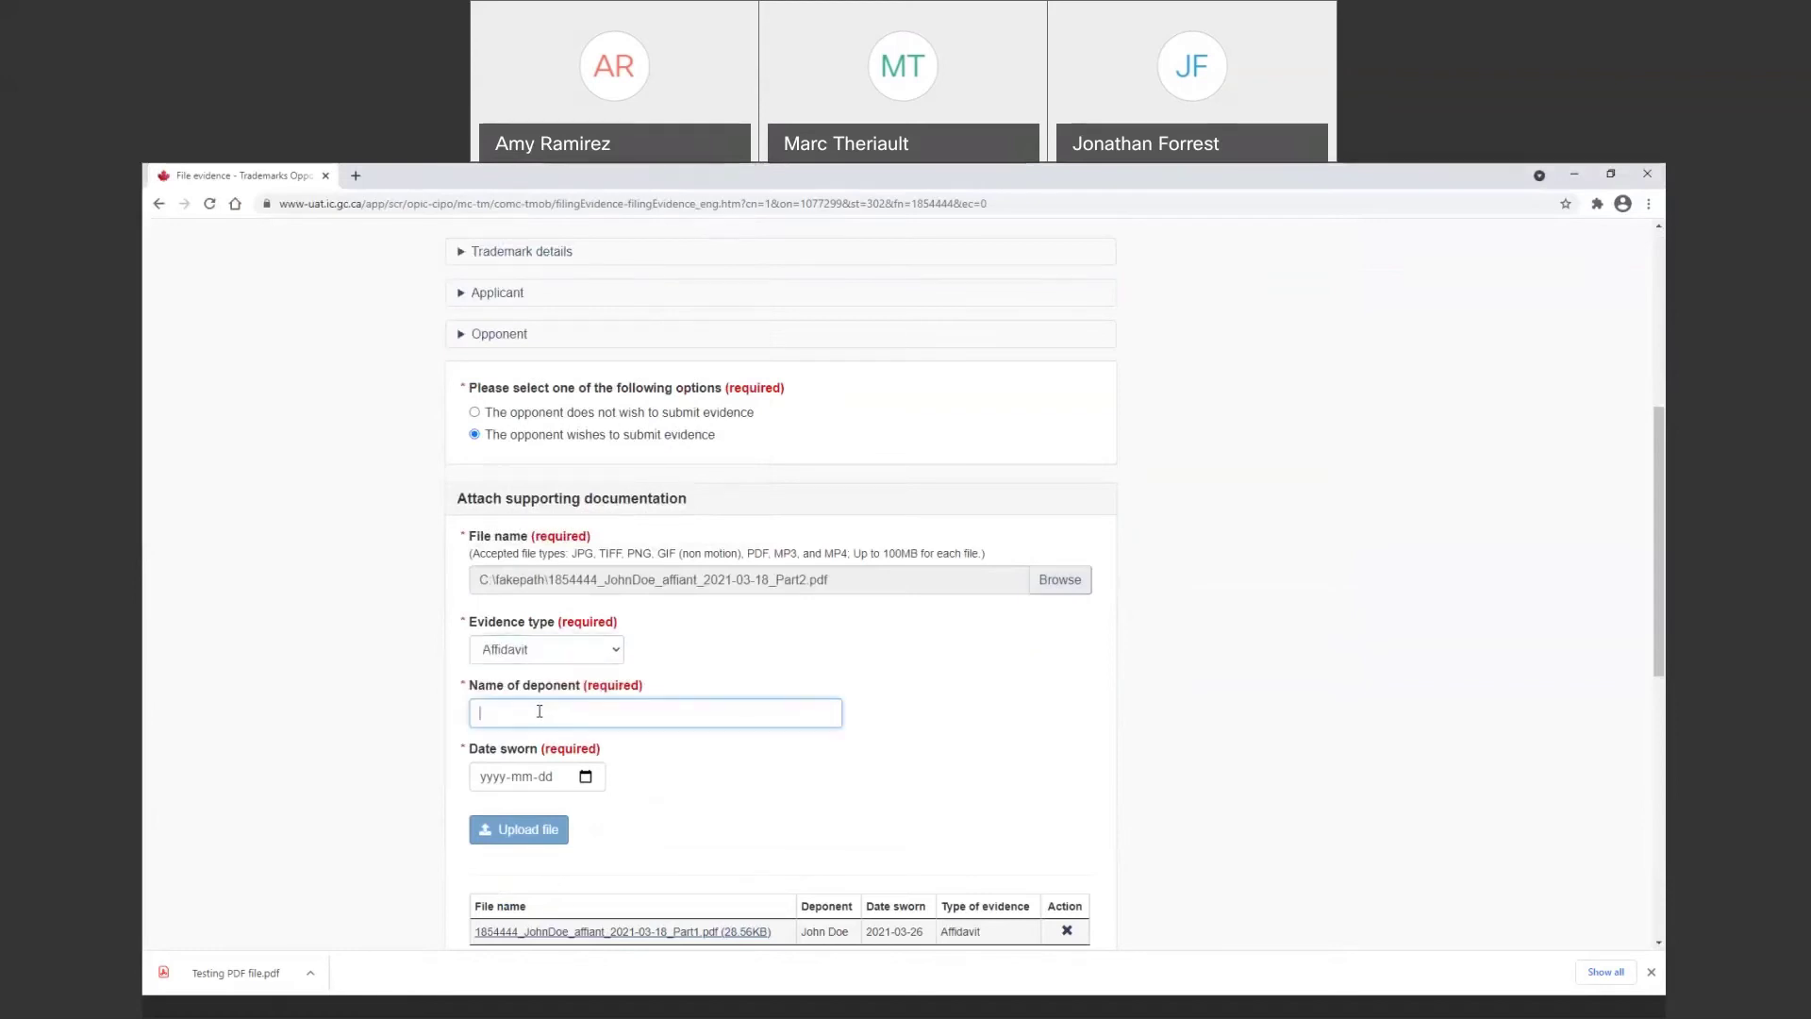
{"action": "type", "text": "John Doe"}
Set the Part2 affidavit's date sworn to 2021-03-26 and upload the file
{"action": "left_click", "coordinate": [586, 776]}
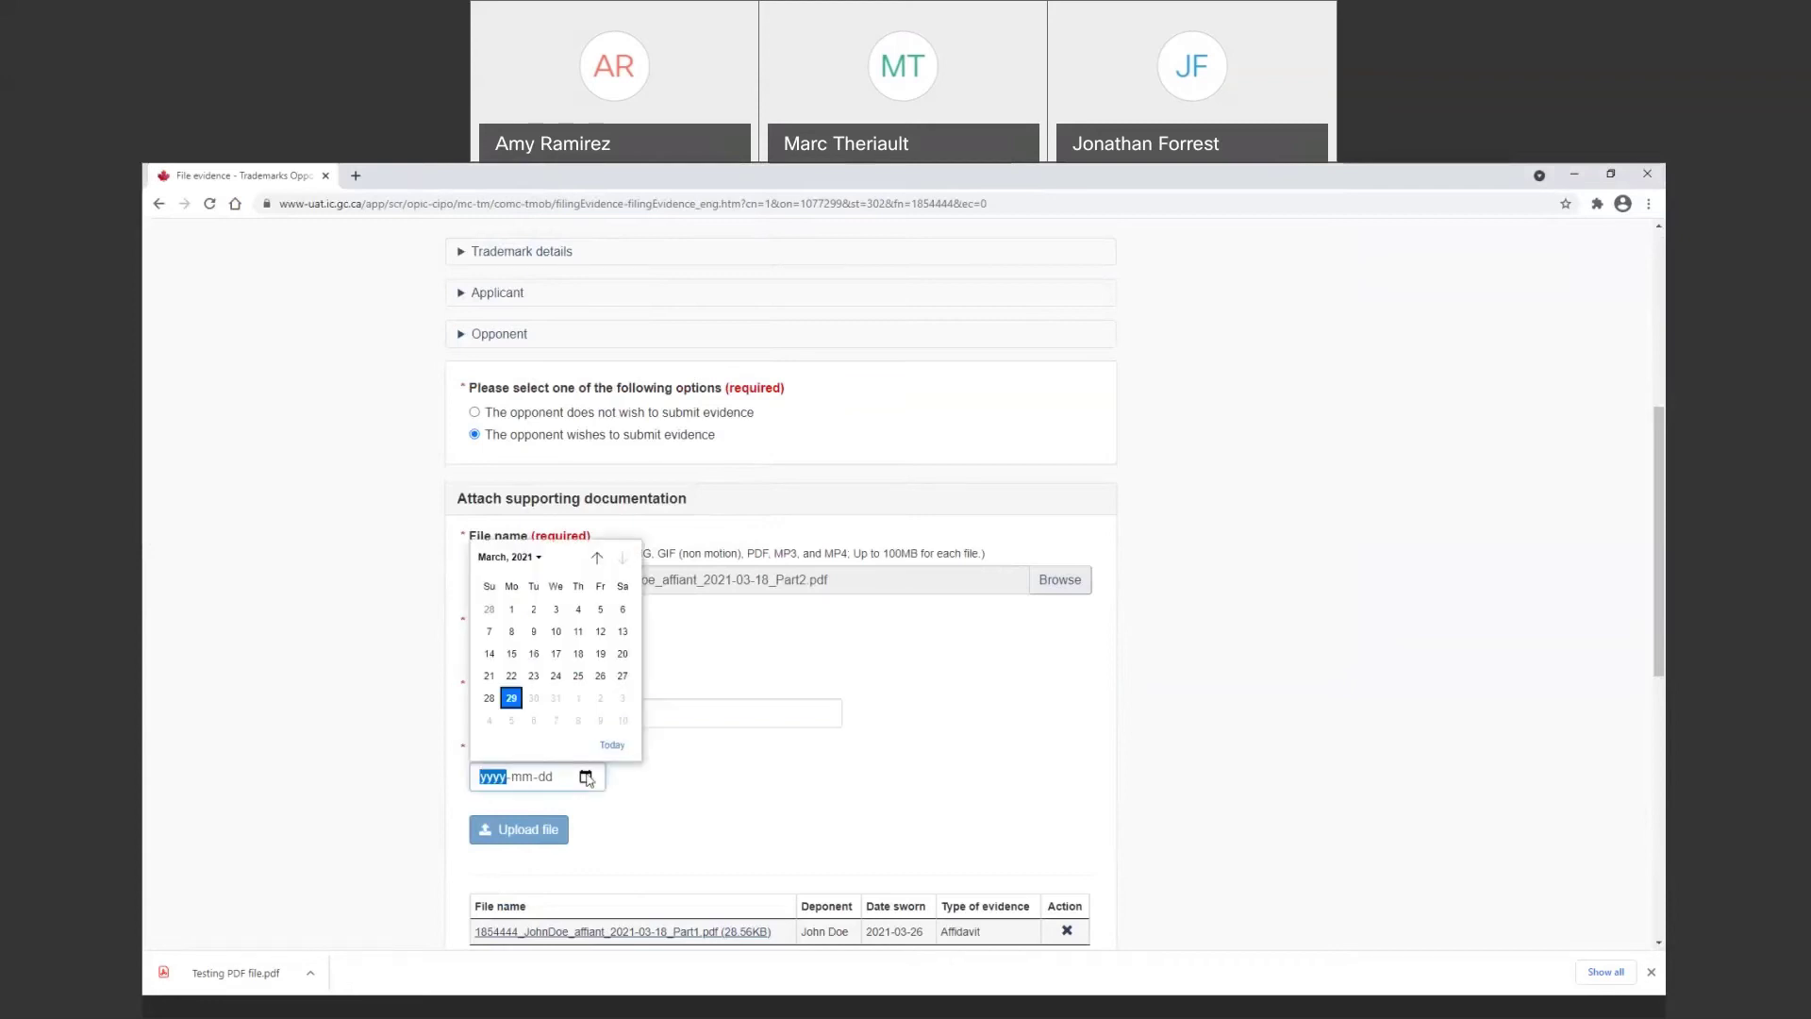
{"action": "left_click", "coordinate": [600, 675]}
{"action": "left_click", "coordinate": [540, 829]}
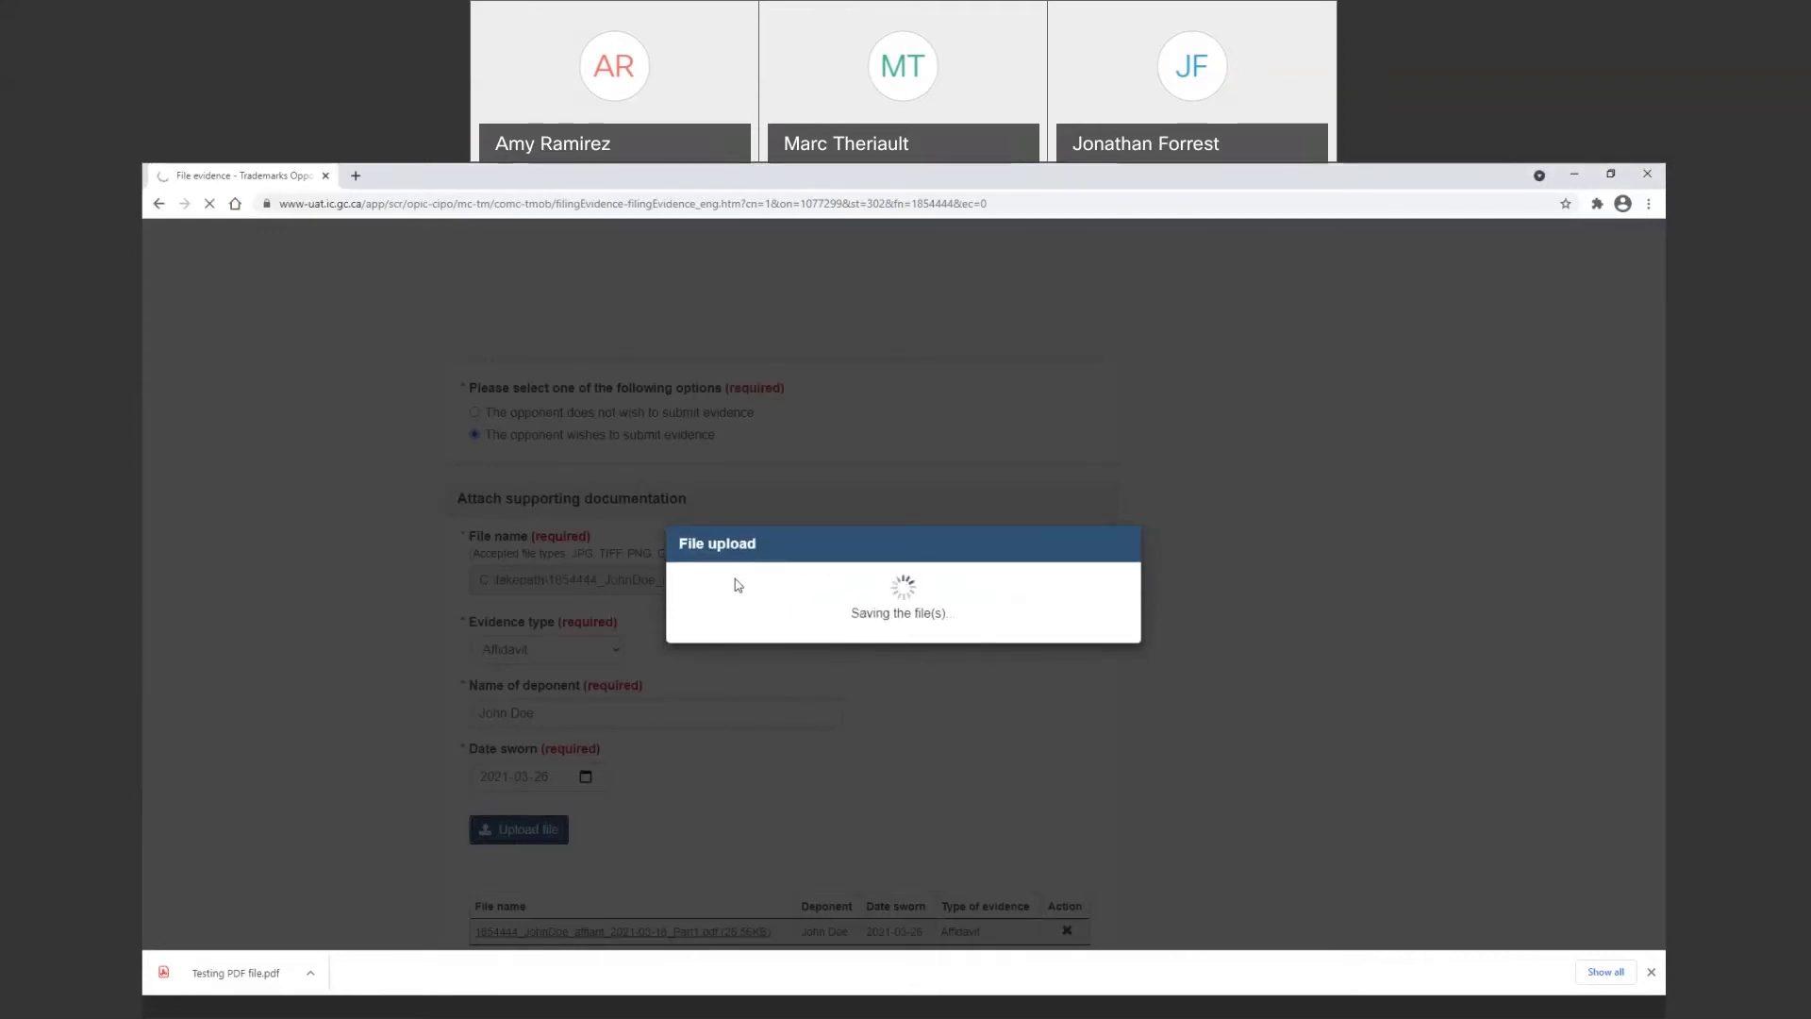
Check the two uploaded affidavits and confirm service of the evidence on the other party with date served 2021-03-29
{"action": "scroll", "coordinate": [730, 587], "scroll_direction": "down", "scroll_amount": 3}
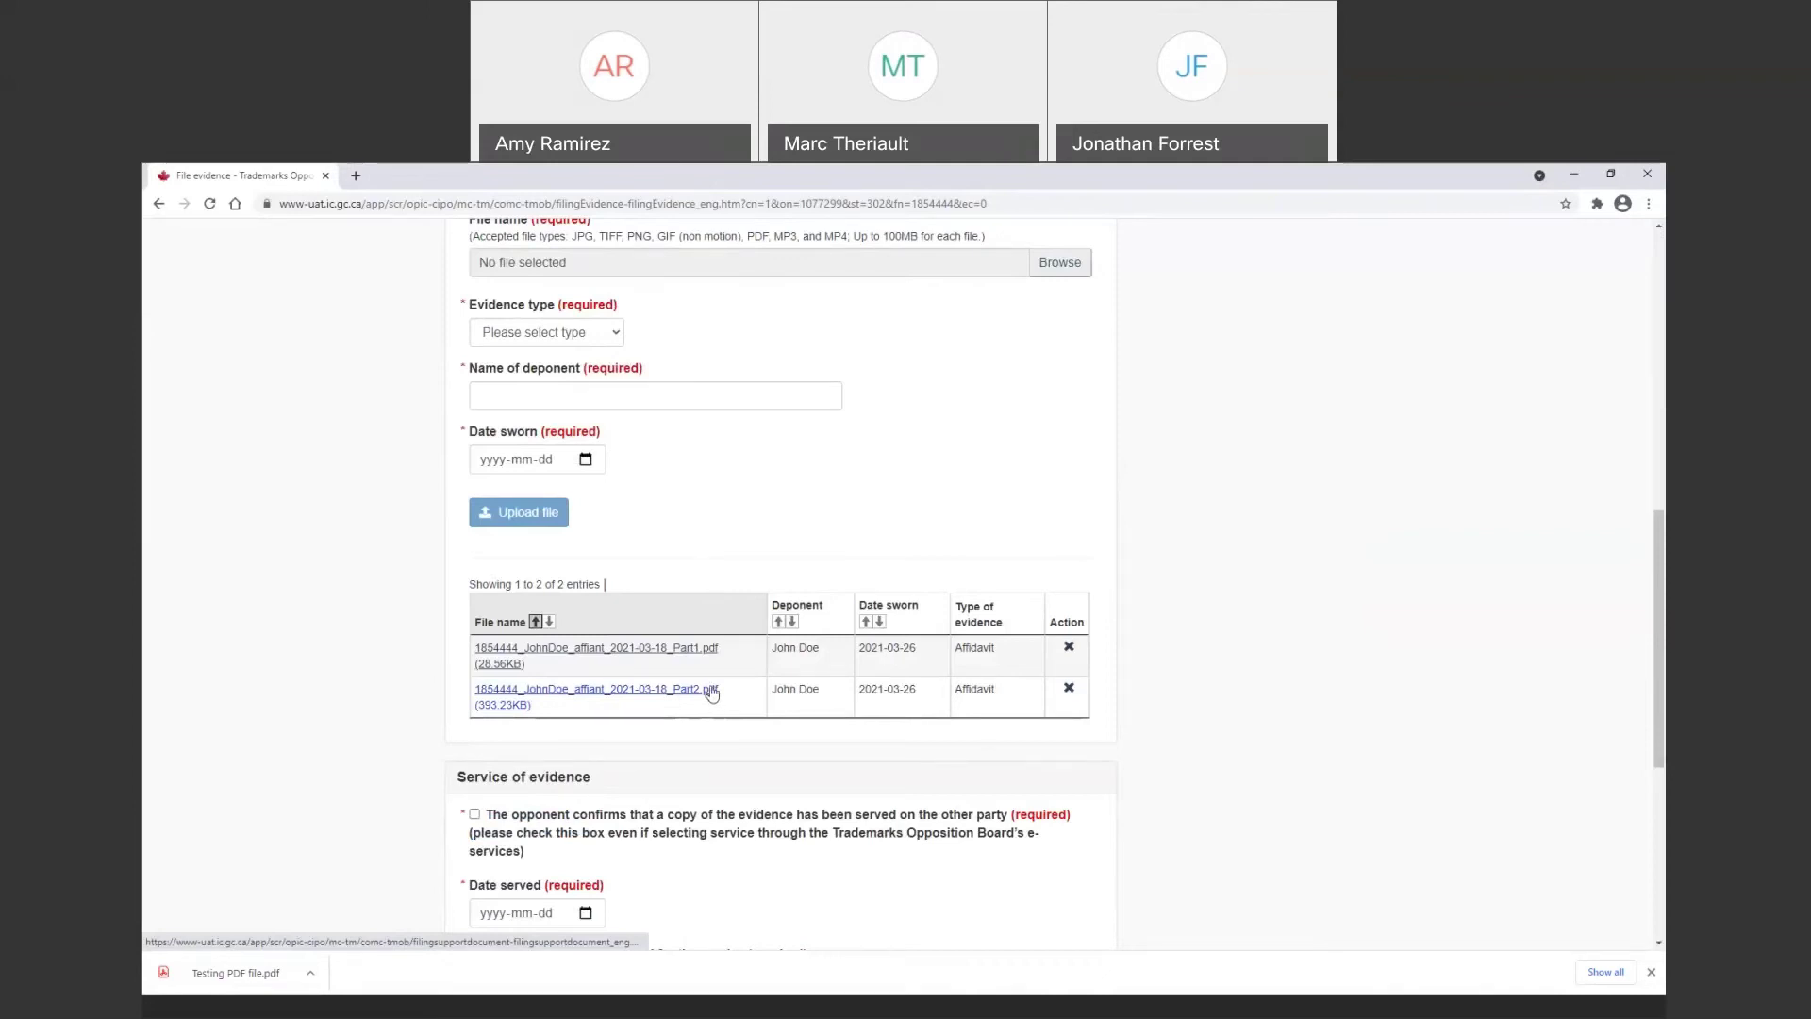
{"action": "scroll", "coordinate": [713, 693], "scroll_direction": "down", "scroll_amount": 2}
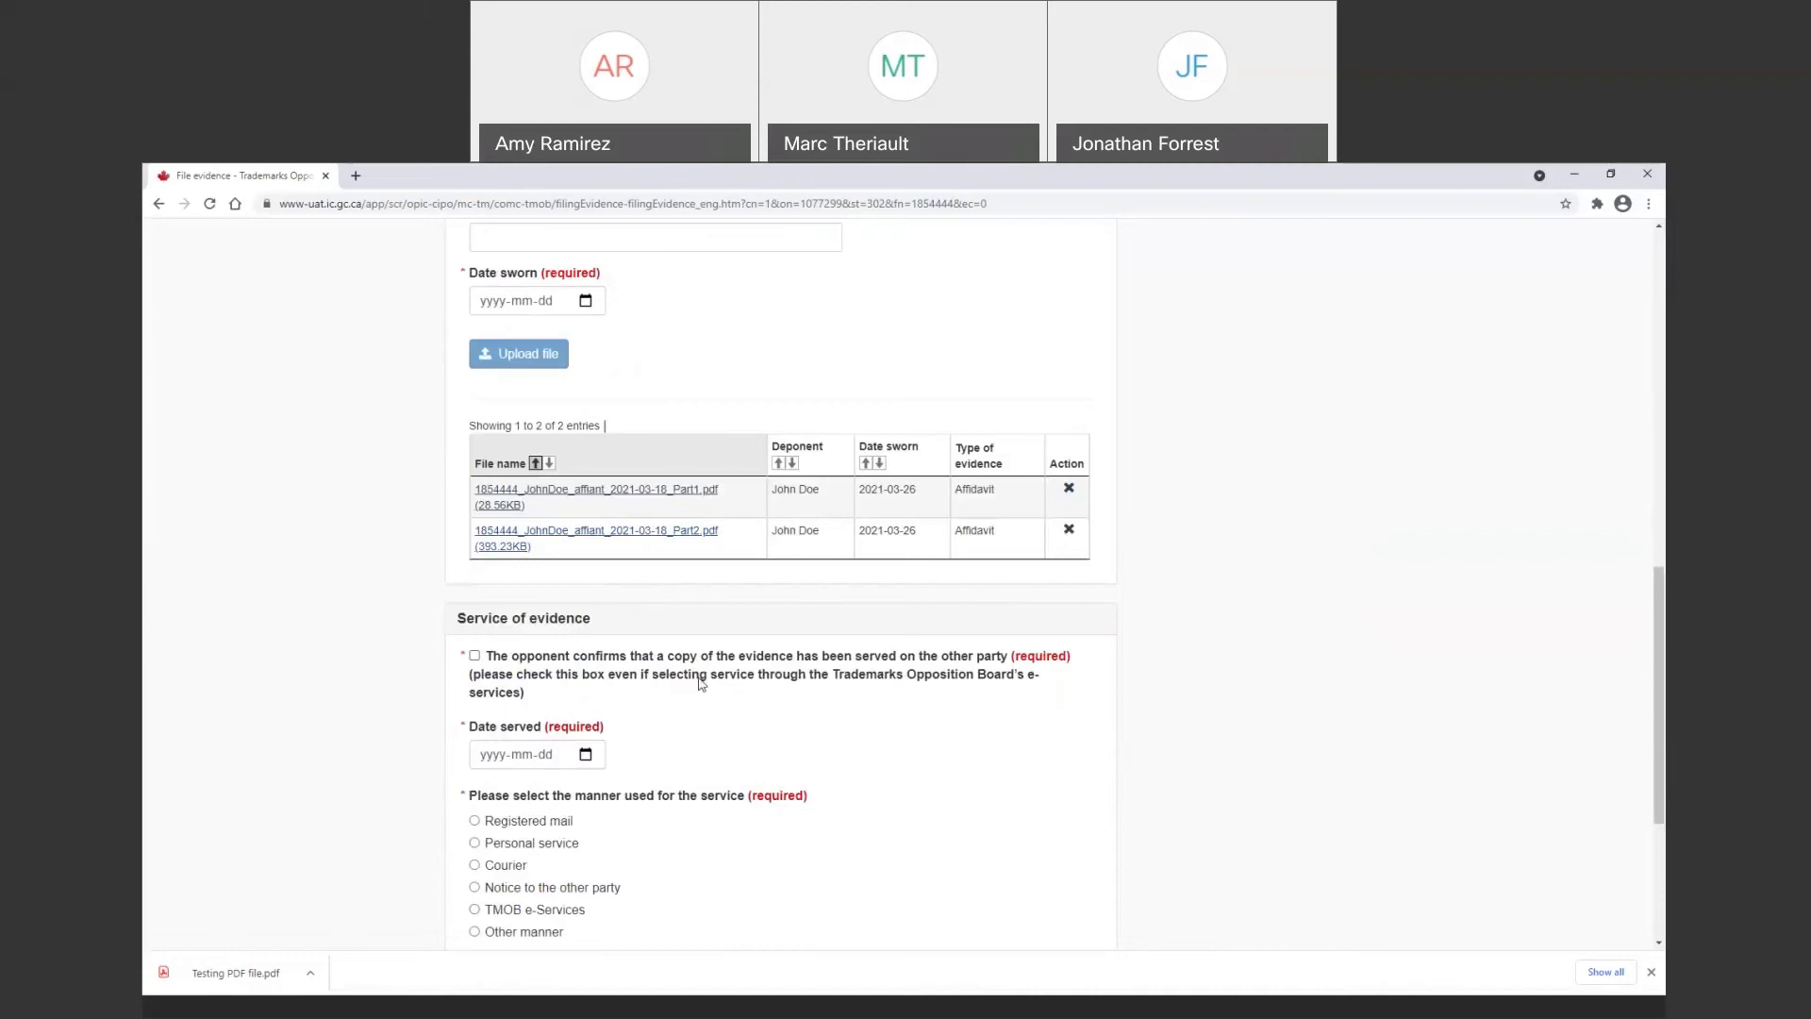
{"action": "scroll", "coordinate": [698, 684], "scroll_direction": "down", "scroll_amount": 2}
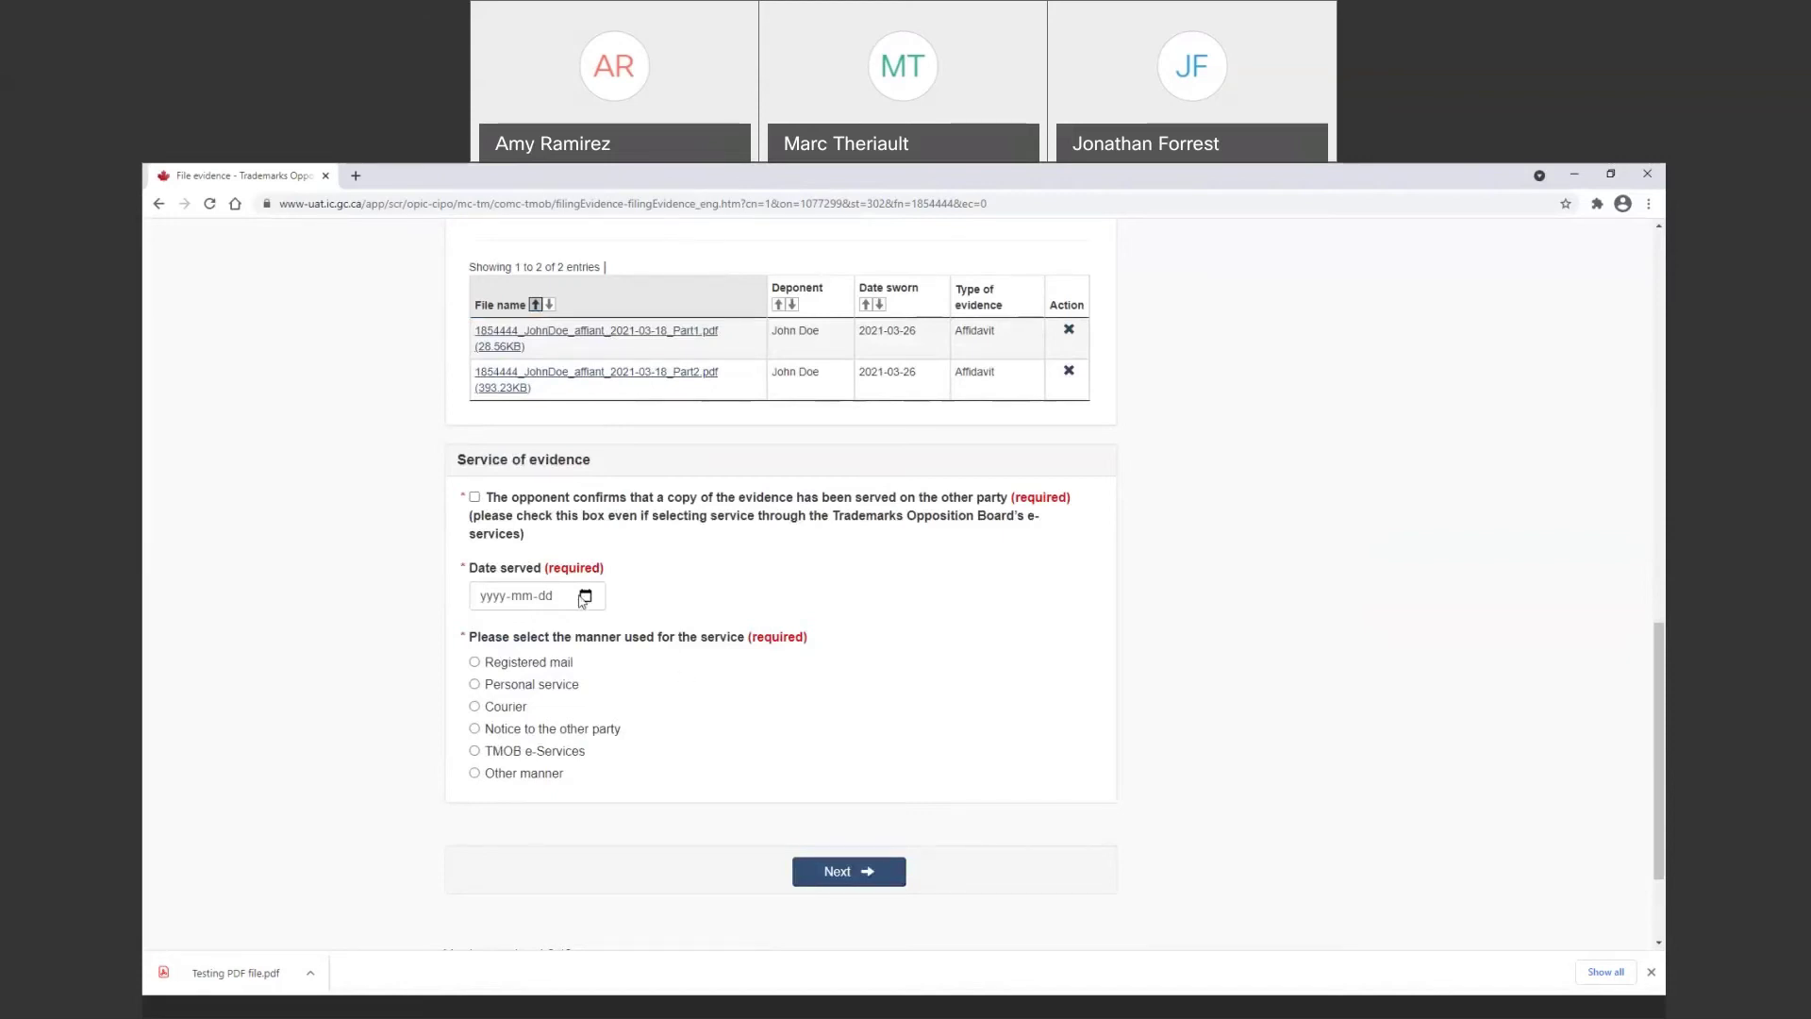
{"action": "left_click", "coordinate": [475, 497]}
{"action": "left_click", "coordinate": [584, 598]}
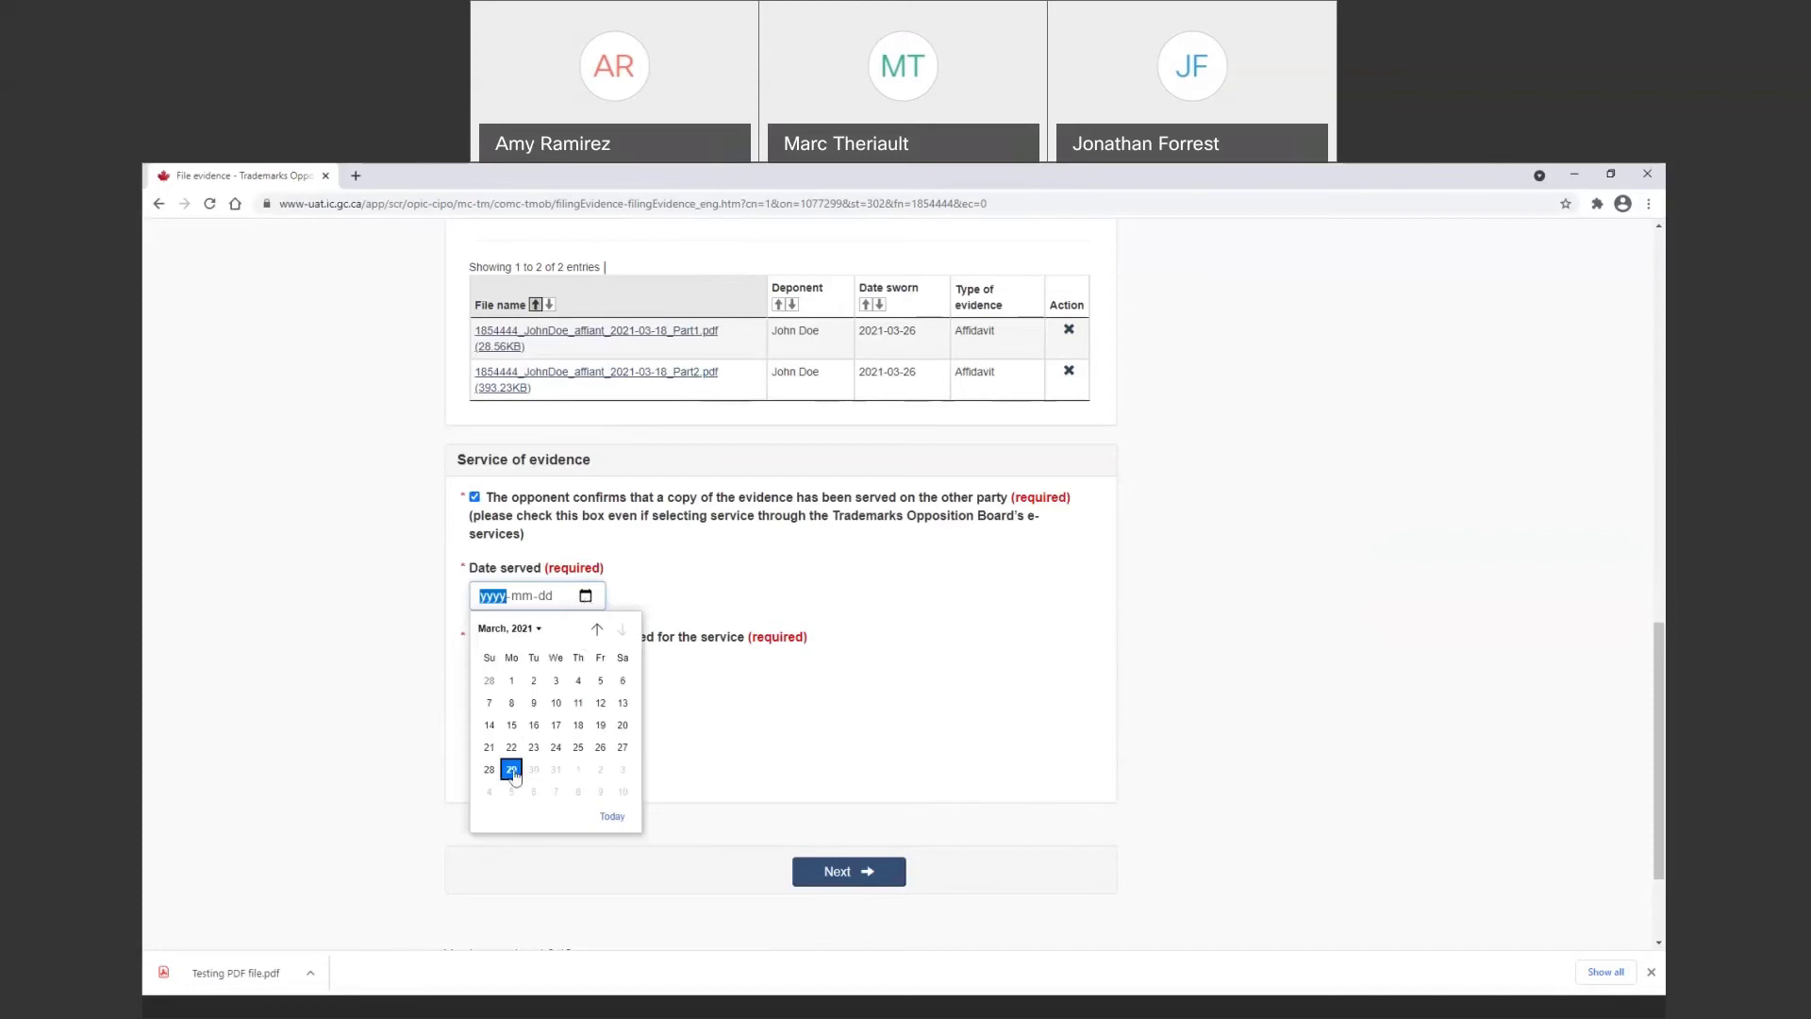
{"action": "left_click", "coordinate": [515, 771]}
Choose TMOB e-Services as the manner of service, enter the party's e-mail address, confirm the parties' agreement, and continue to the review
{"action": "left_click", "coordinate": [495, 752]}
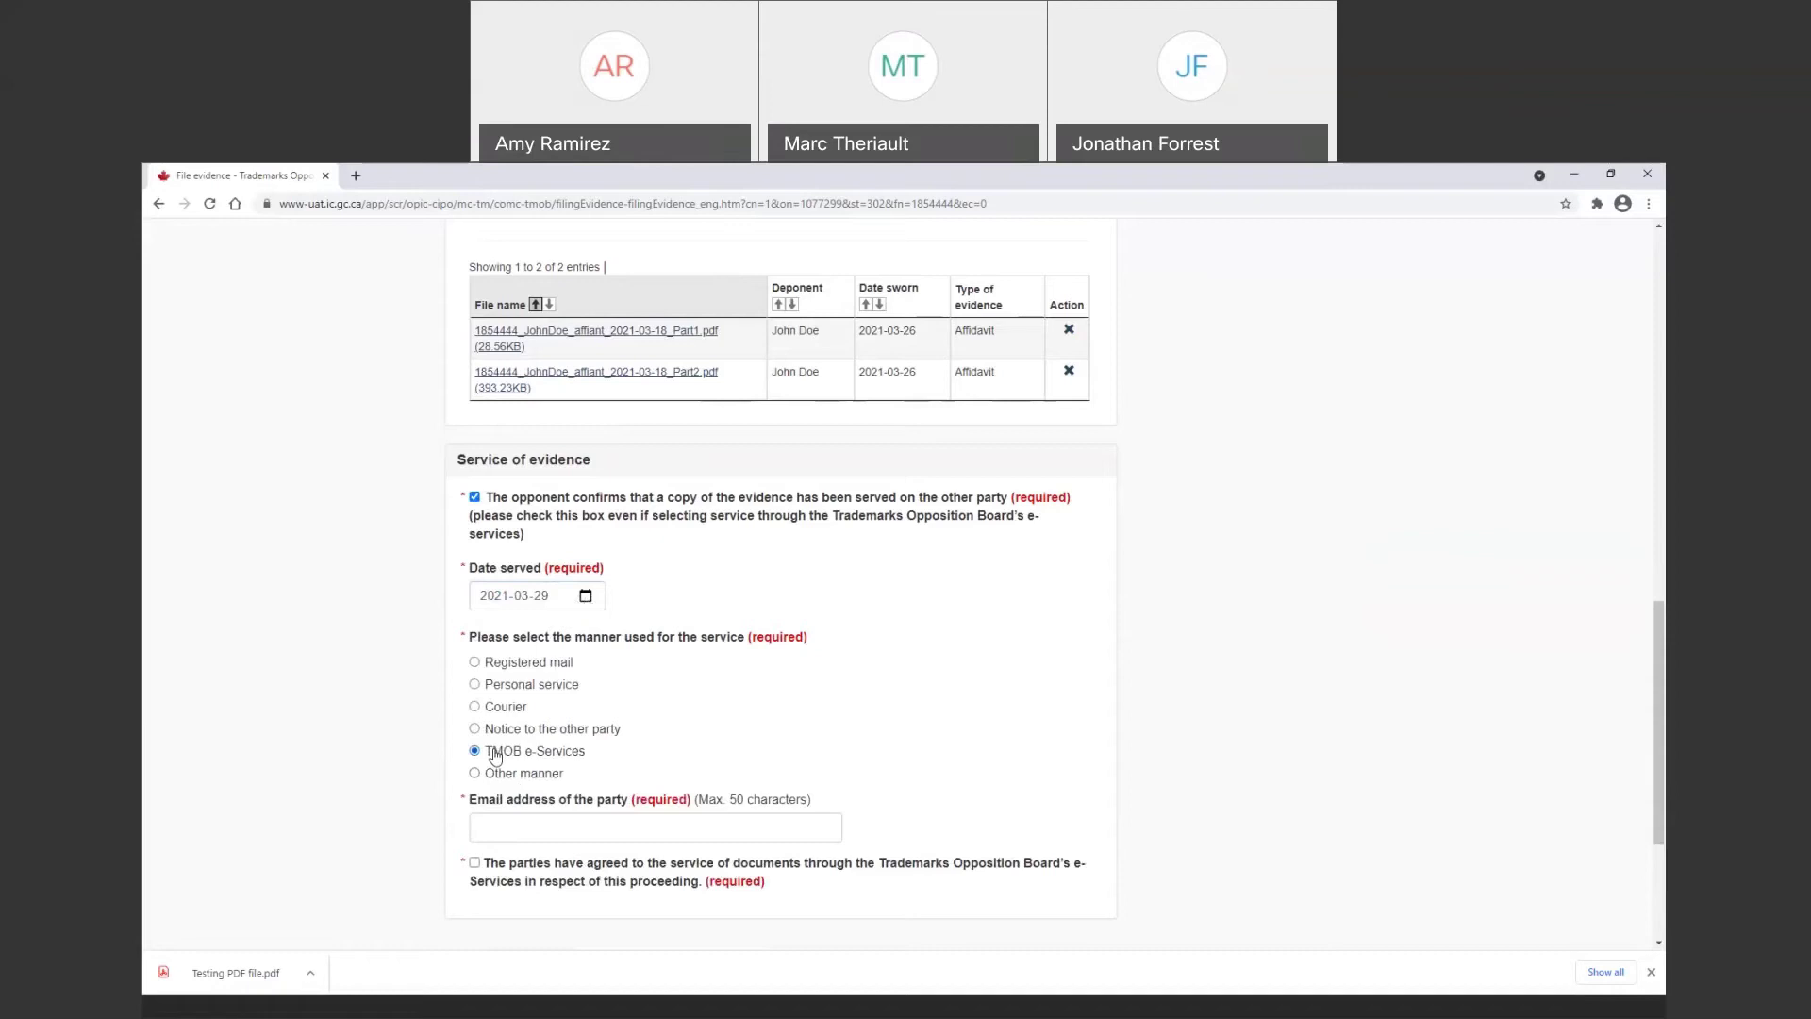
{"action": "left_click", "coordinate": [577, 827]}
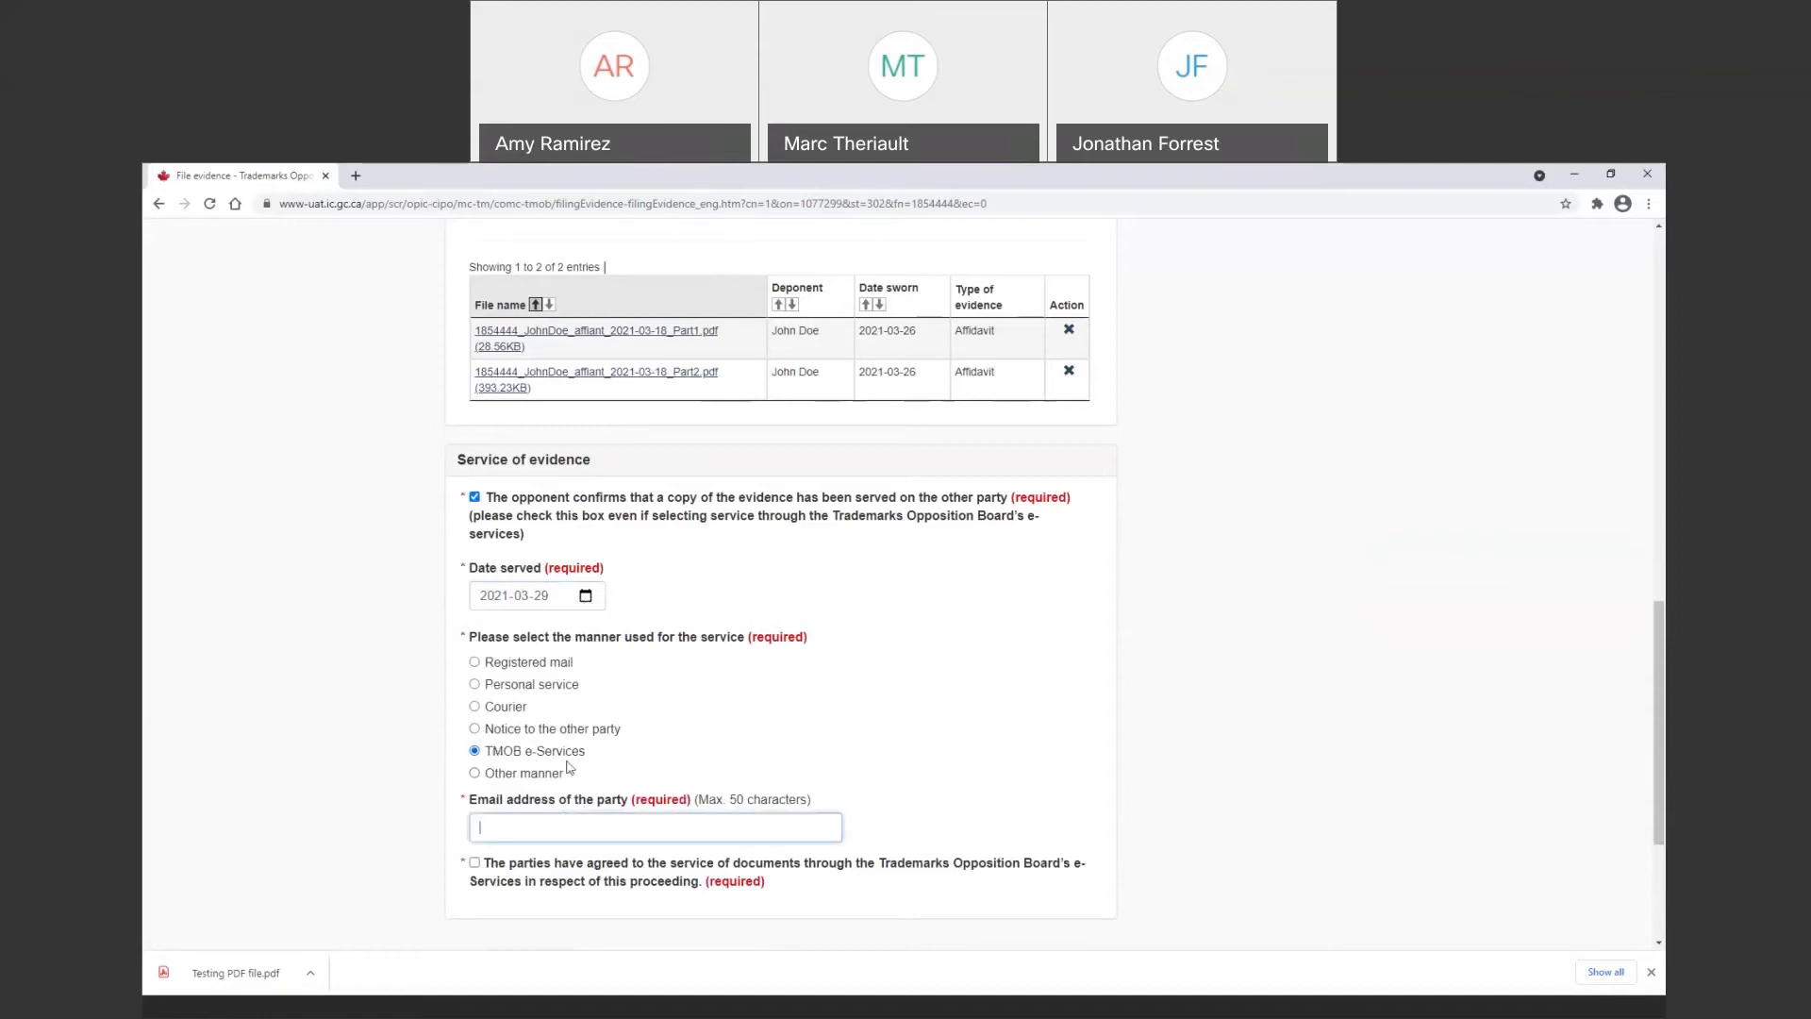
{"action": "type", "text": "test@test.ca"}
{"action": "scroll", "coordinate": [478, 795], "scroll_direction": "down", "scroll_amount": 1}
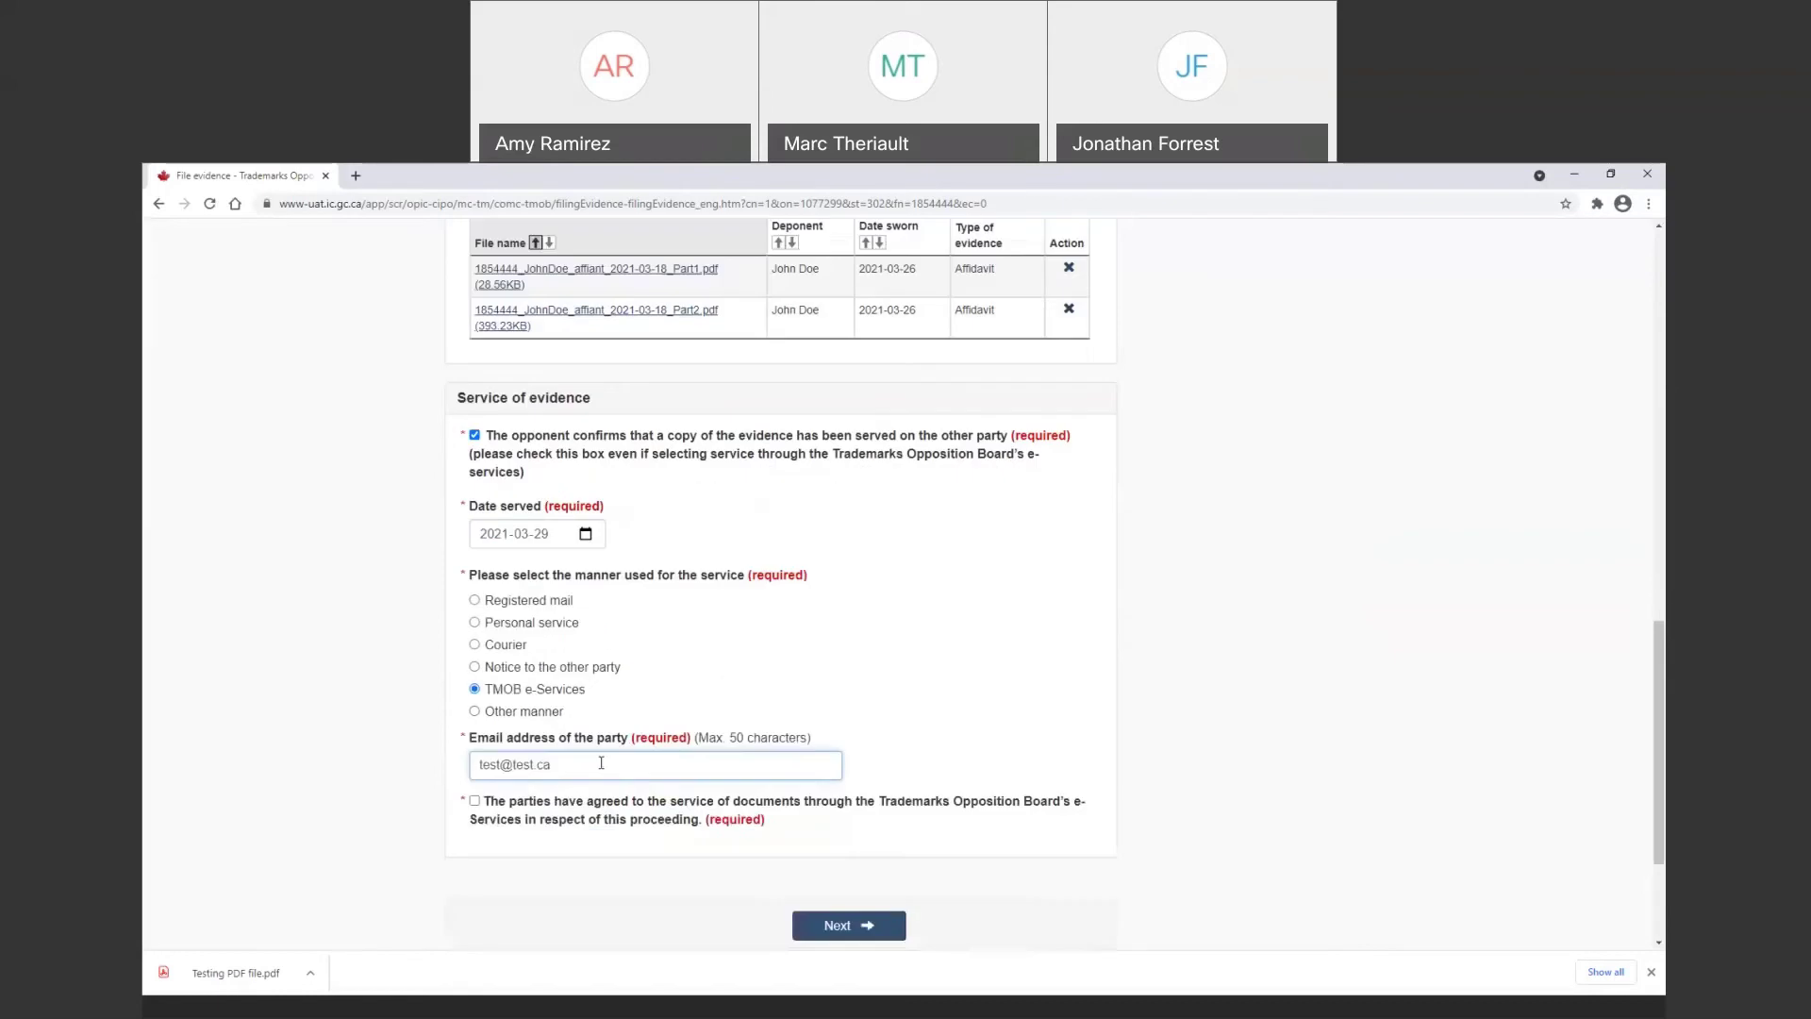
{"action": "left_click", "coordinate": [476, 788]}
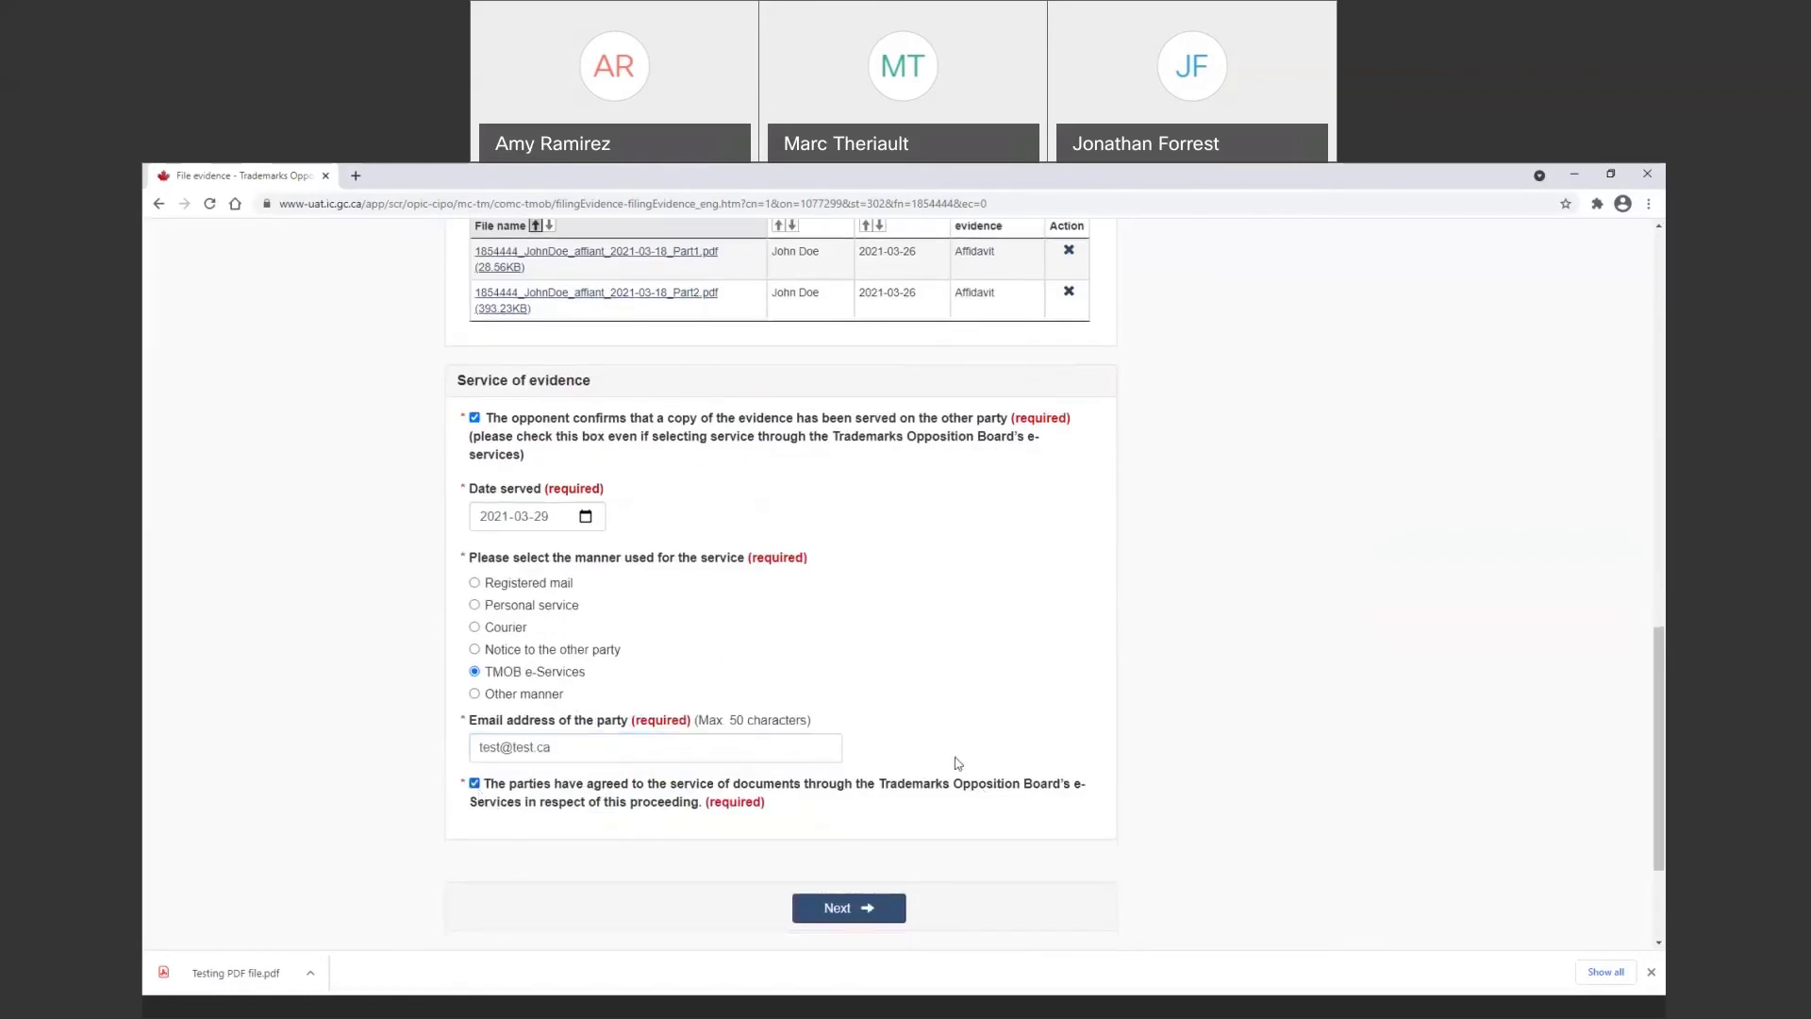
{"action": "left_click", "coordinate": [890, 911]}
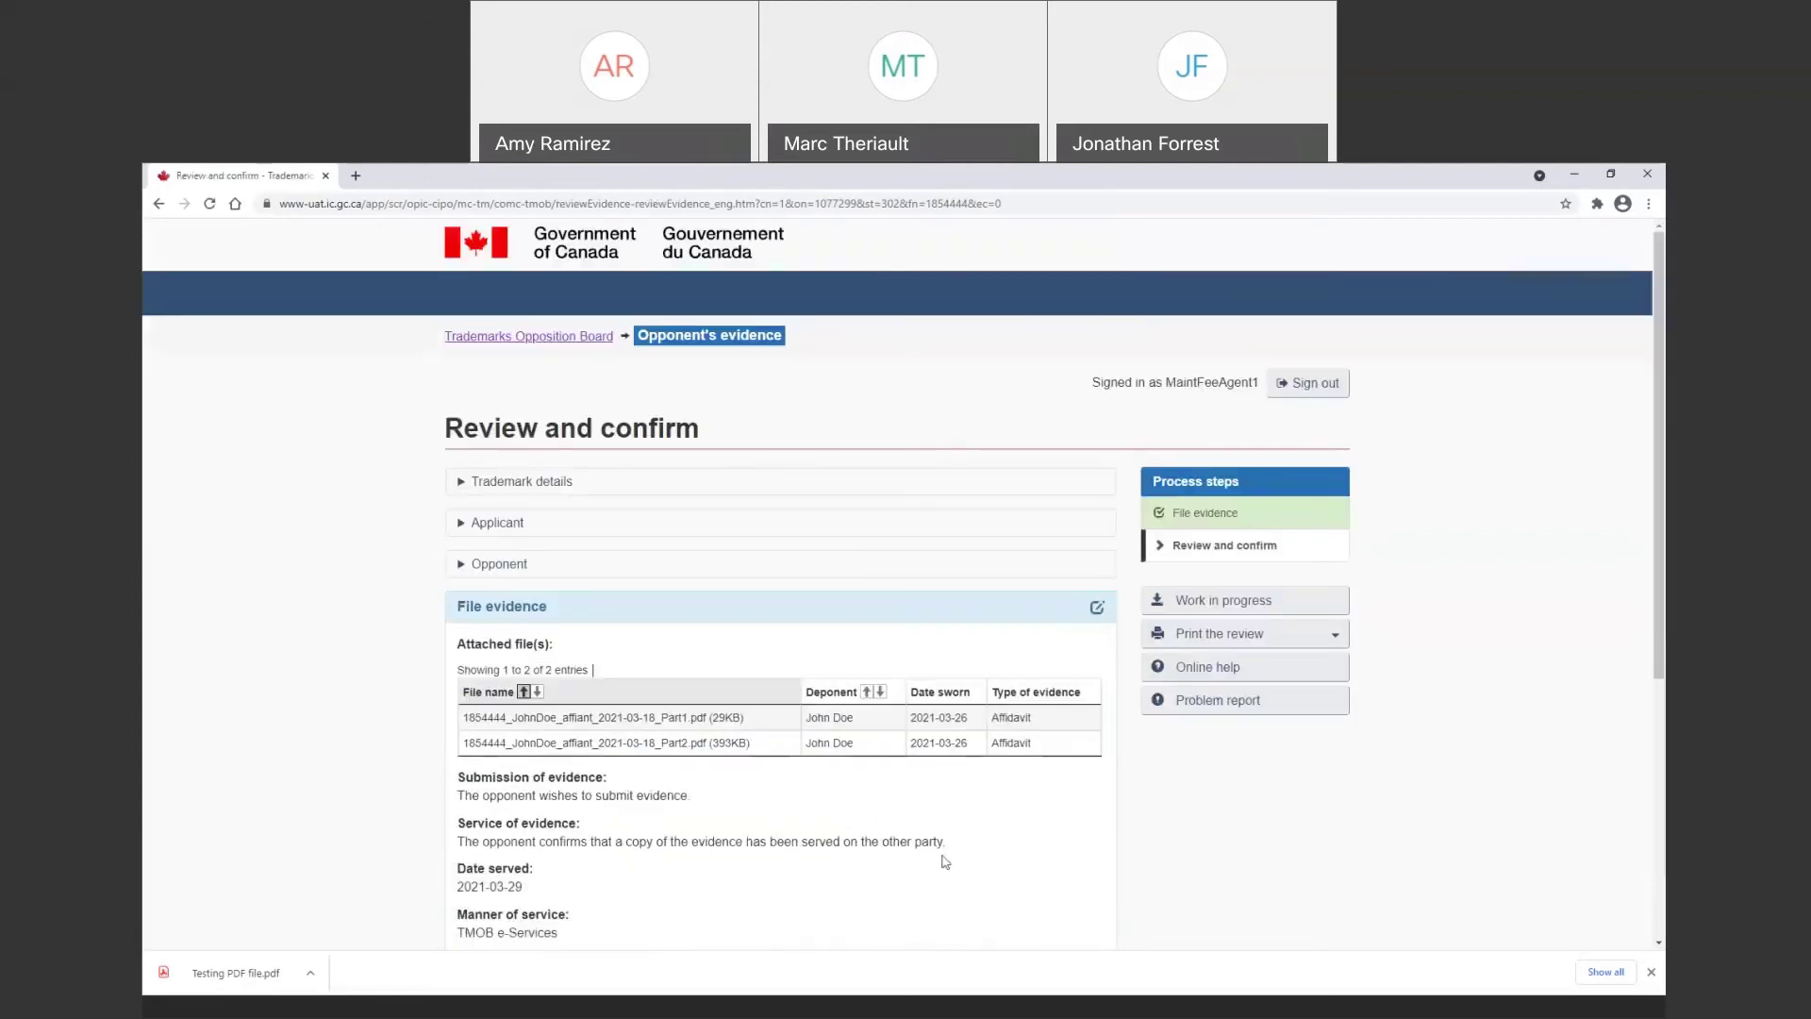
Review the attached files and service details, and confirm the opponent's evidence into the cart
{"action": "scroll", "coordinate": [945, 861], "scroll_direction": "down", "scroll_amount": 1}
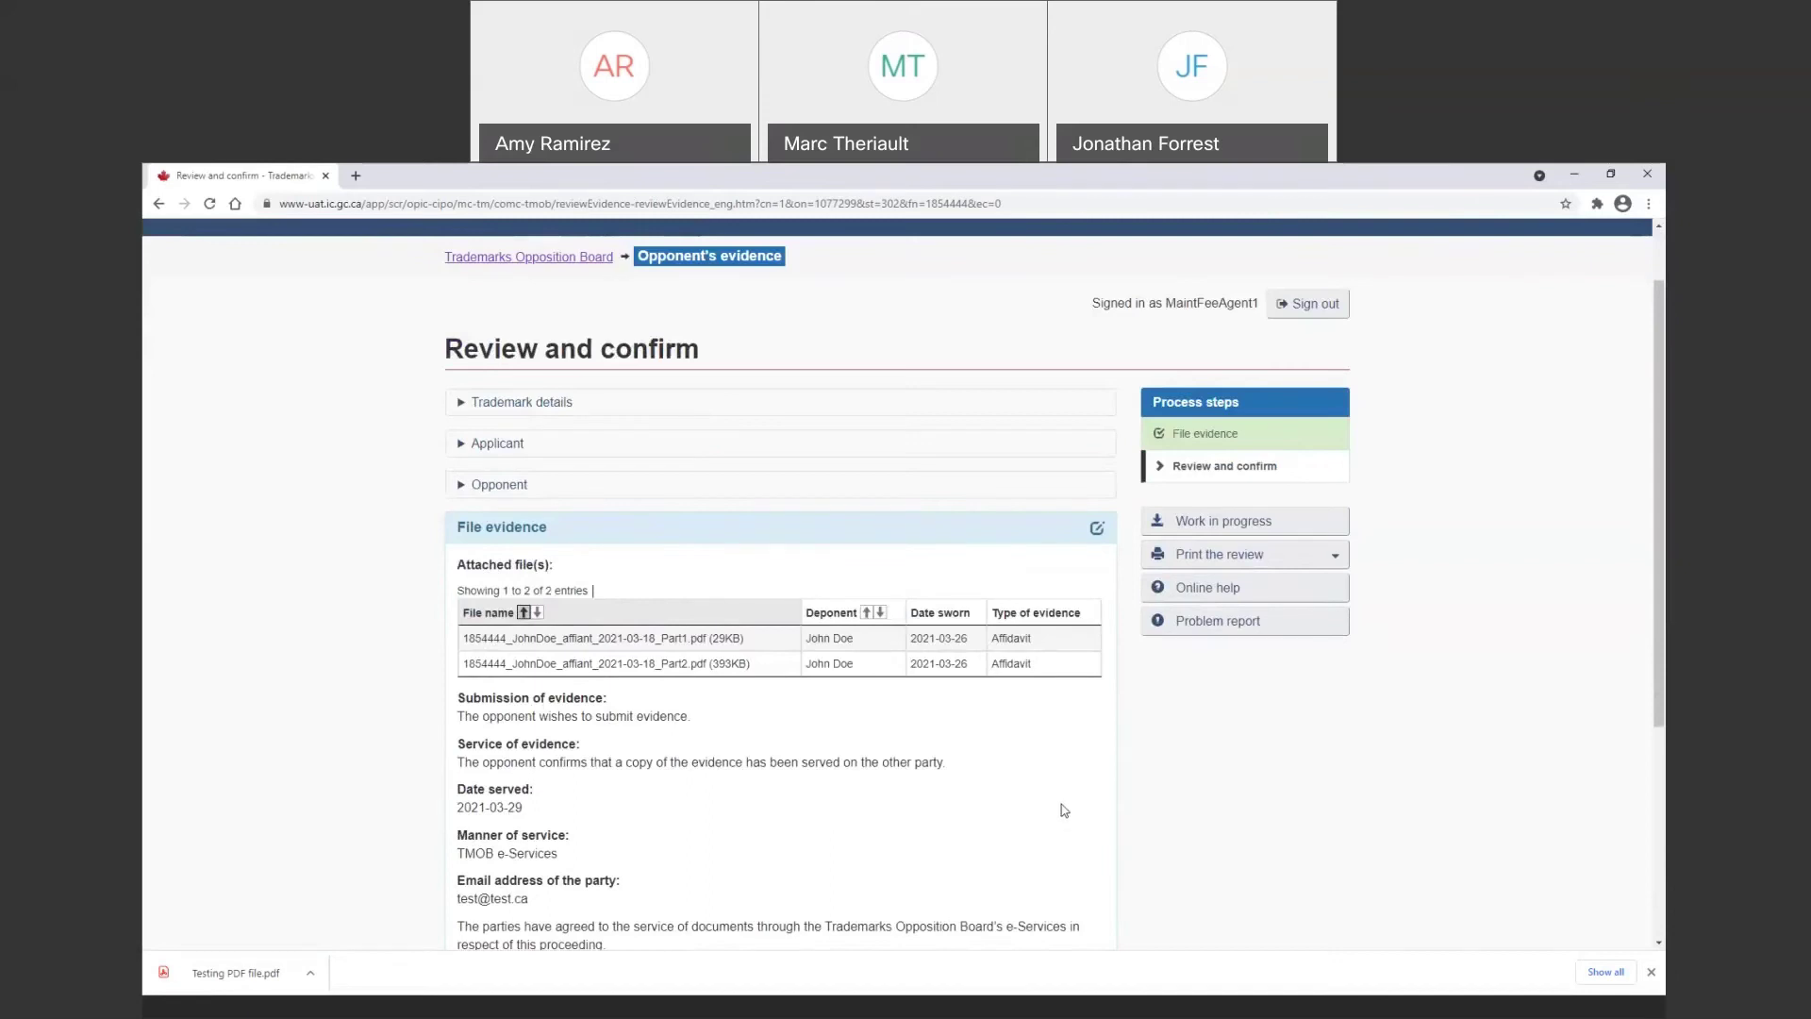
{"action": "scroll", "coordinate": [1064, 810], "scroll_direction": "down", "scroll_amount": 3}
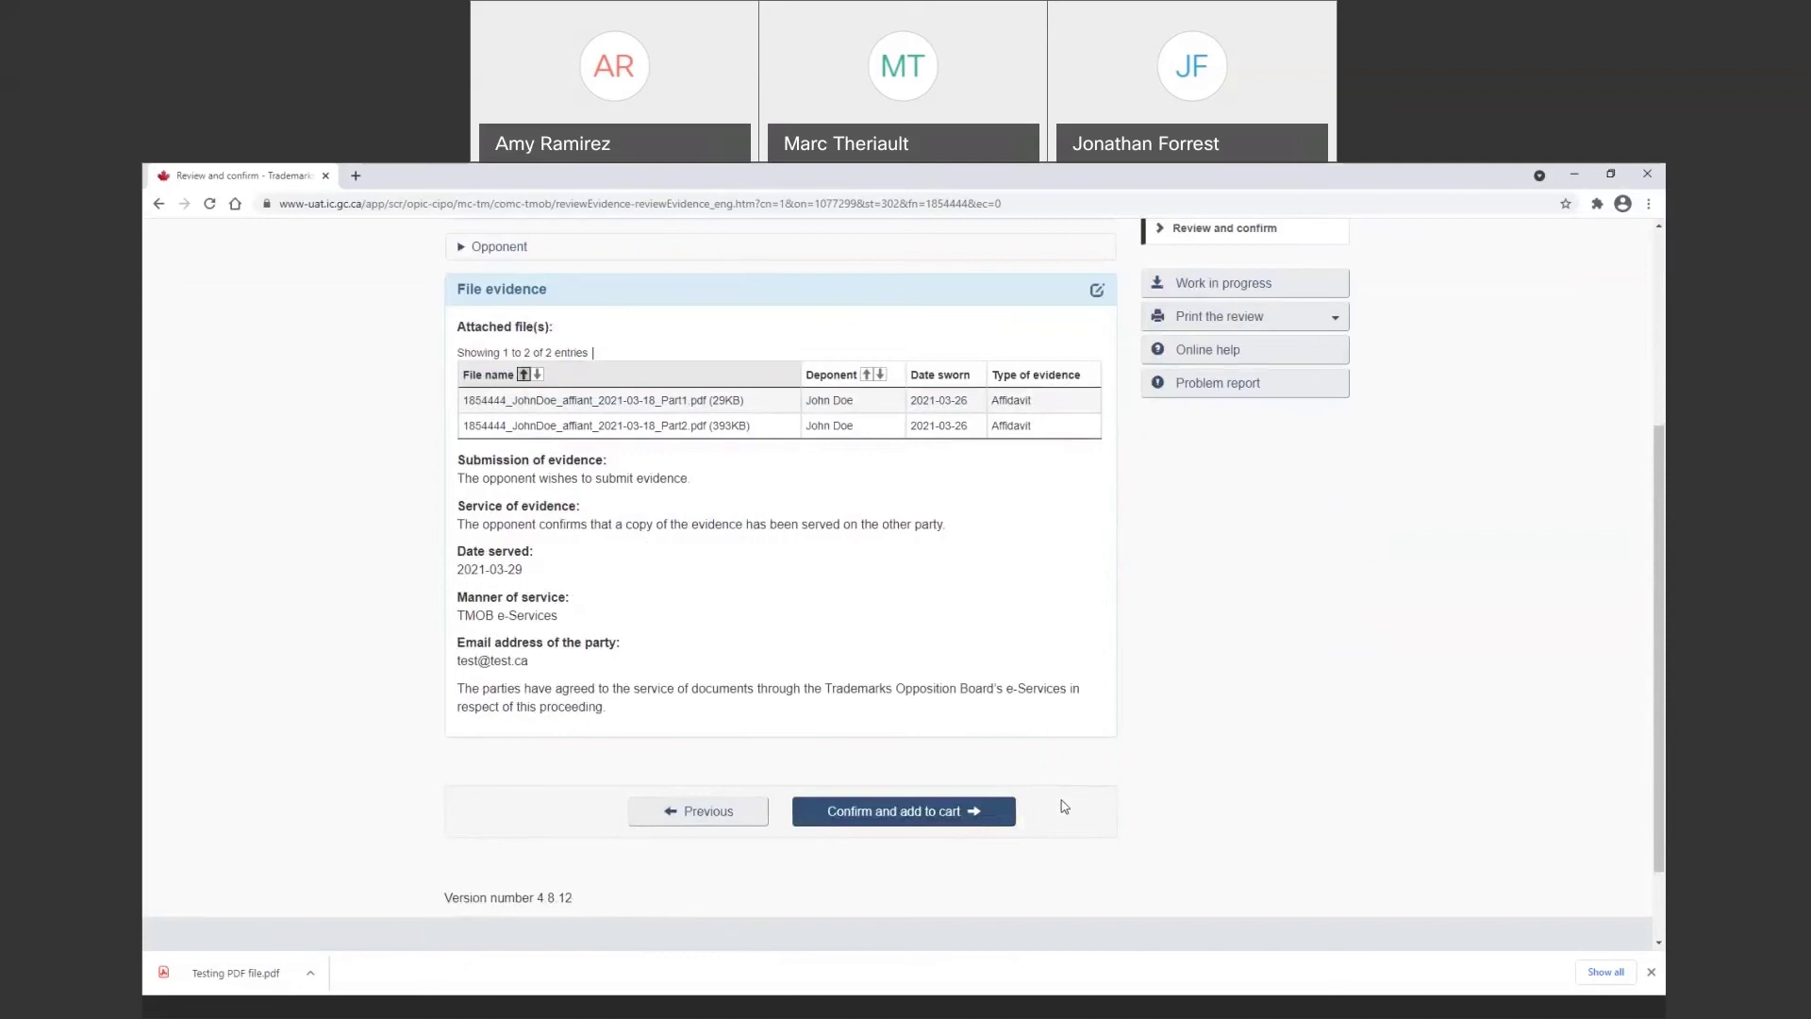
{"action": "left_click", "coordinate": [966, 824]}
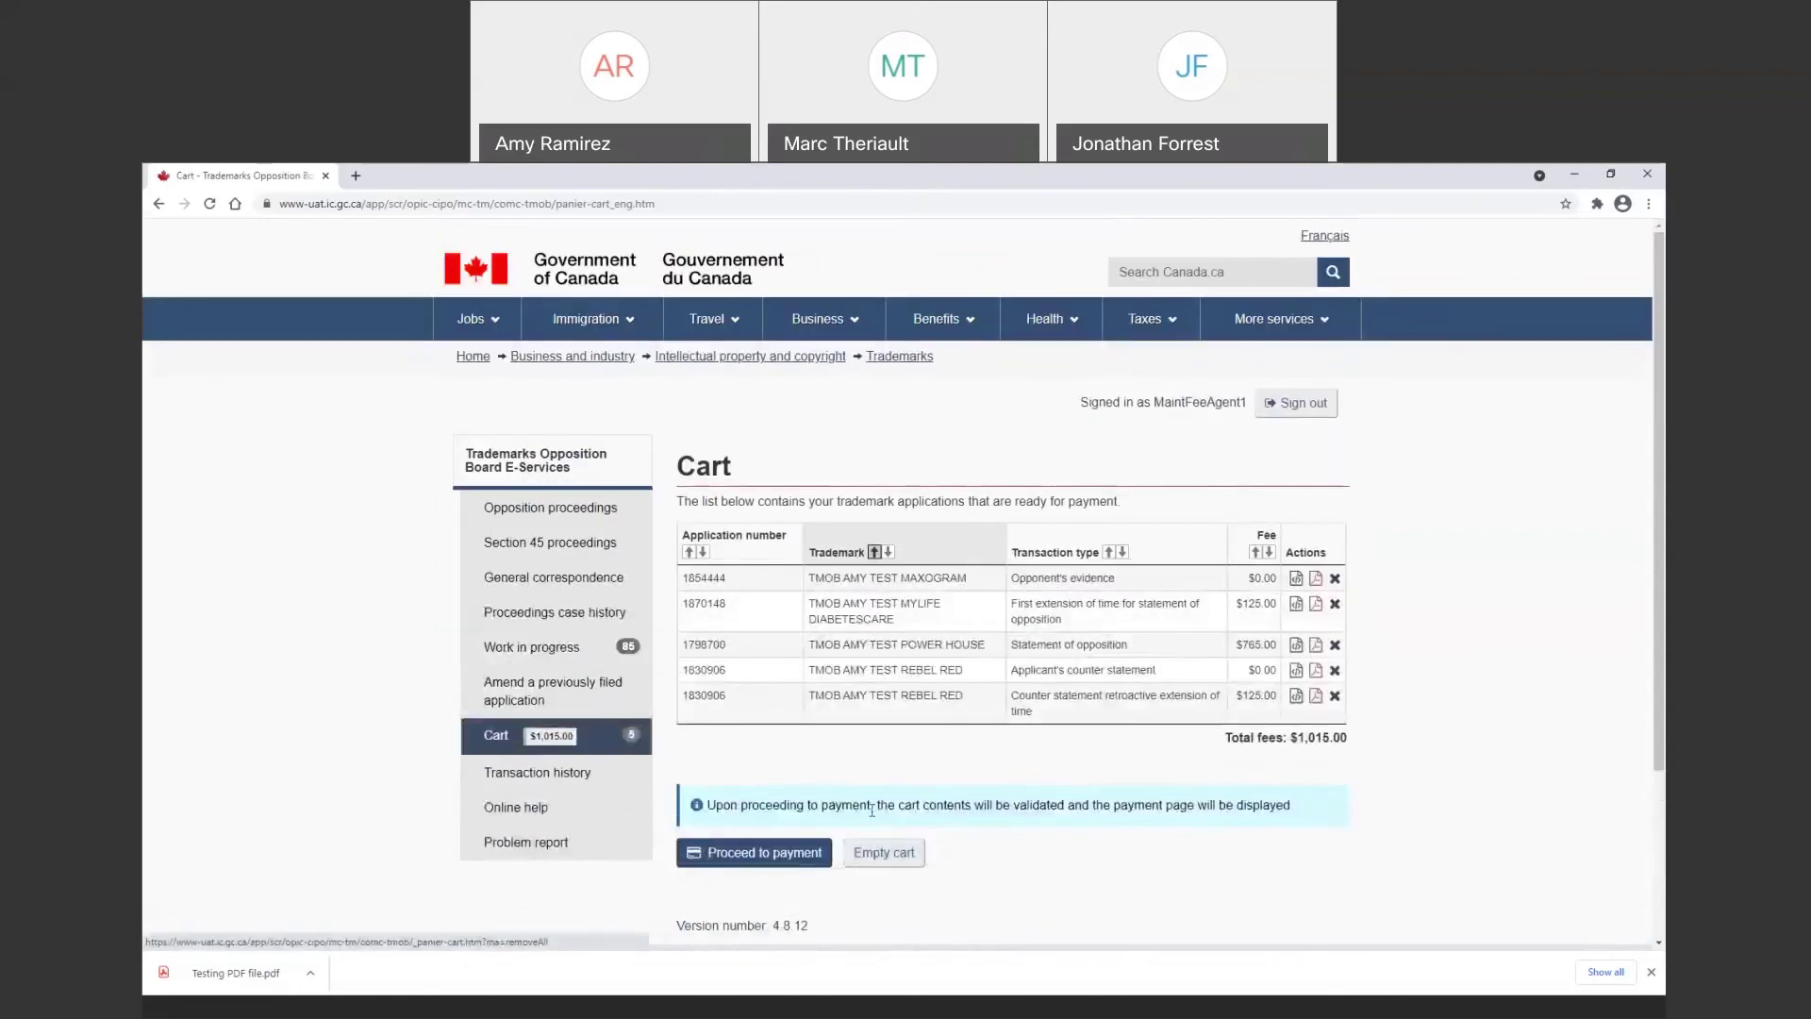
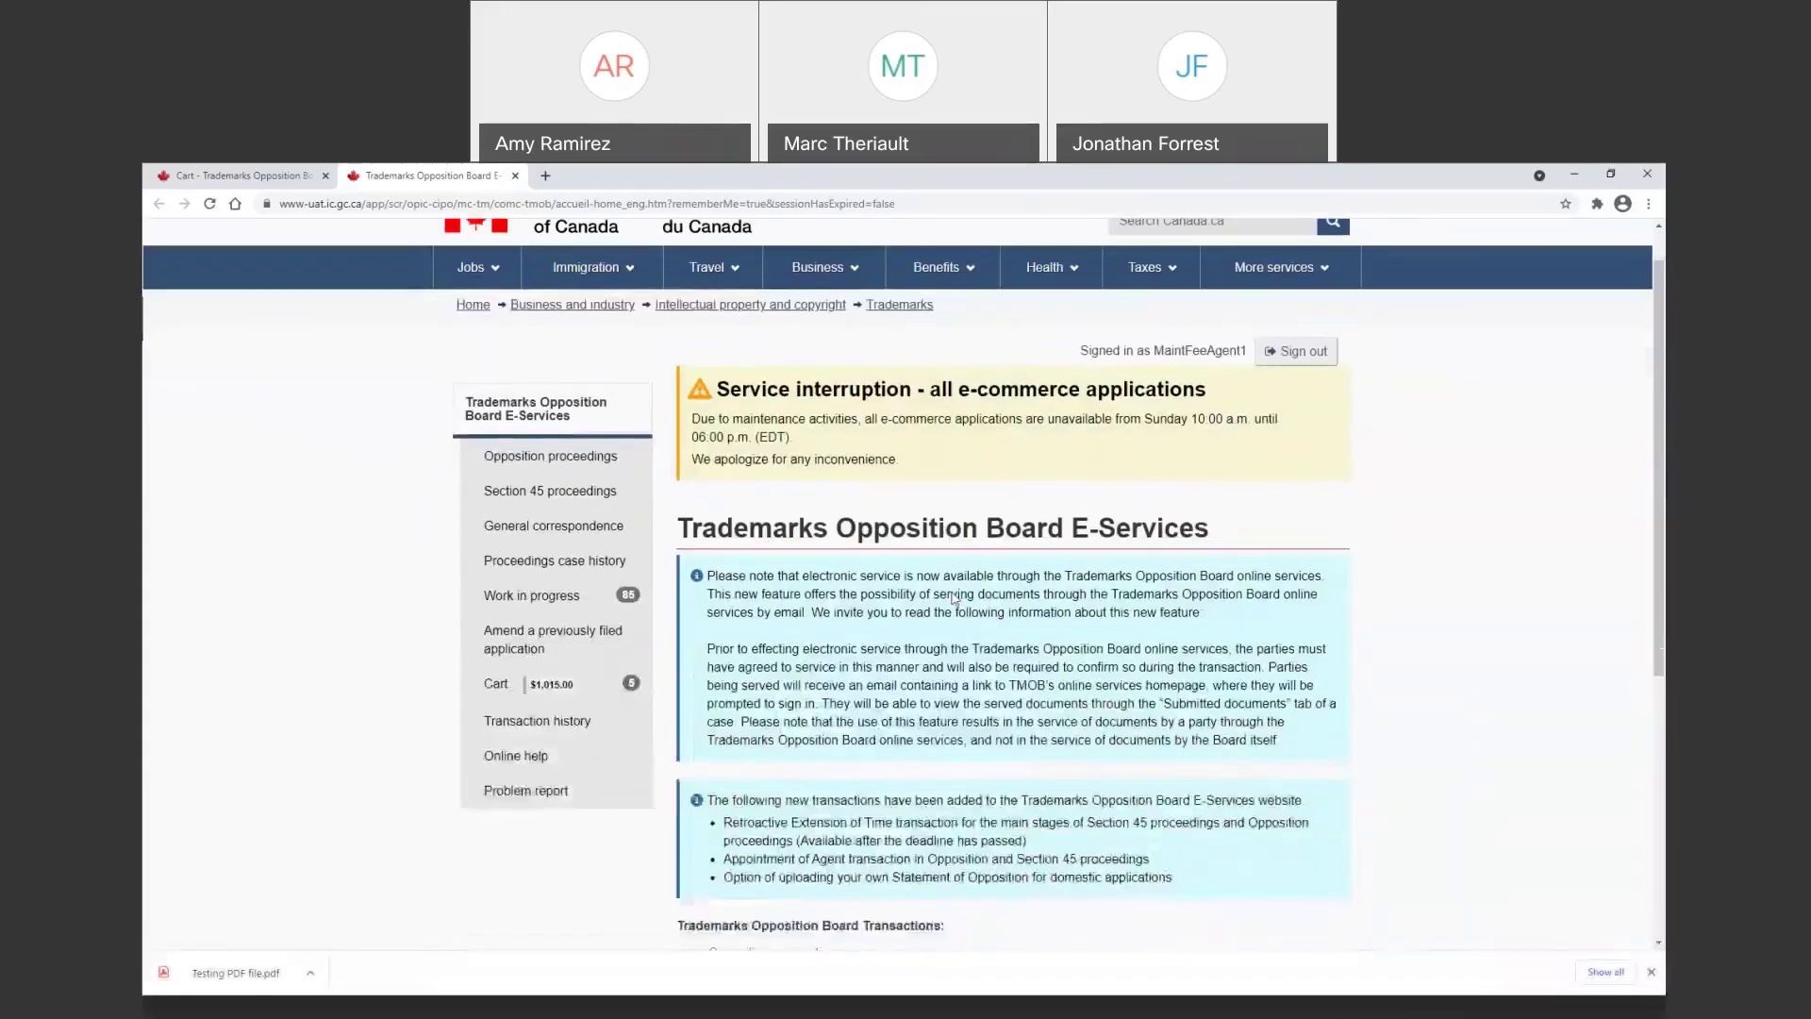
Search the opposition proceedings for application number 1854444 and continue to the trademark's list of opposition cases
{"action": "scroll", "coordinate": [953, 599], "scroll_direction": "down", "scroll_amount": 1}
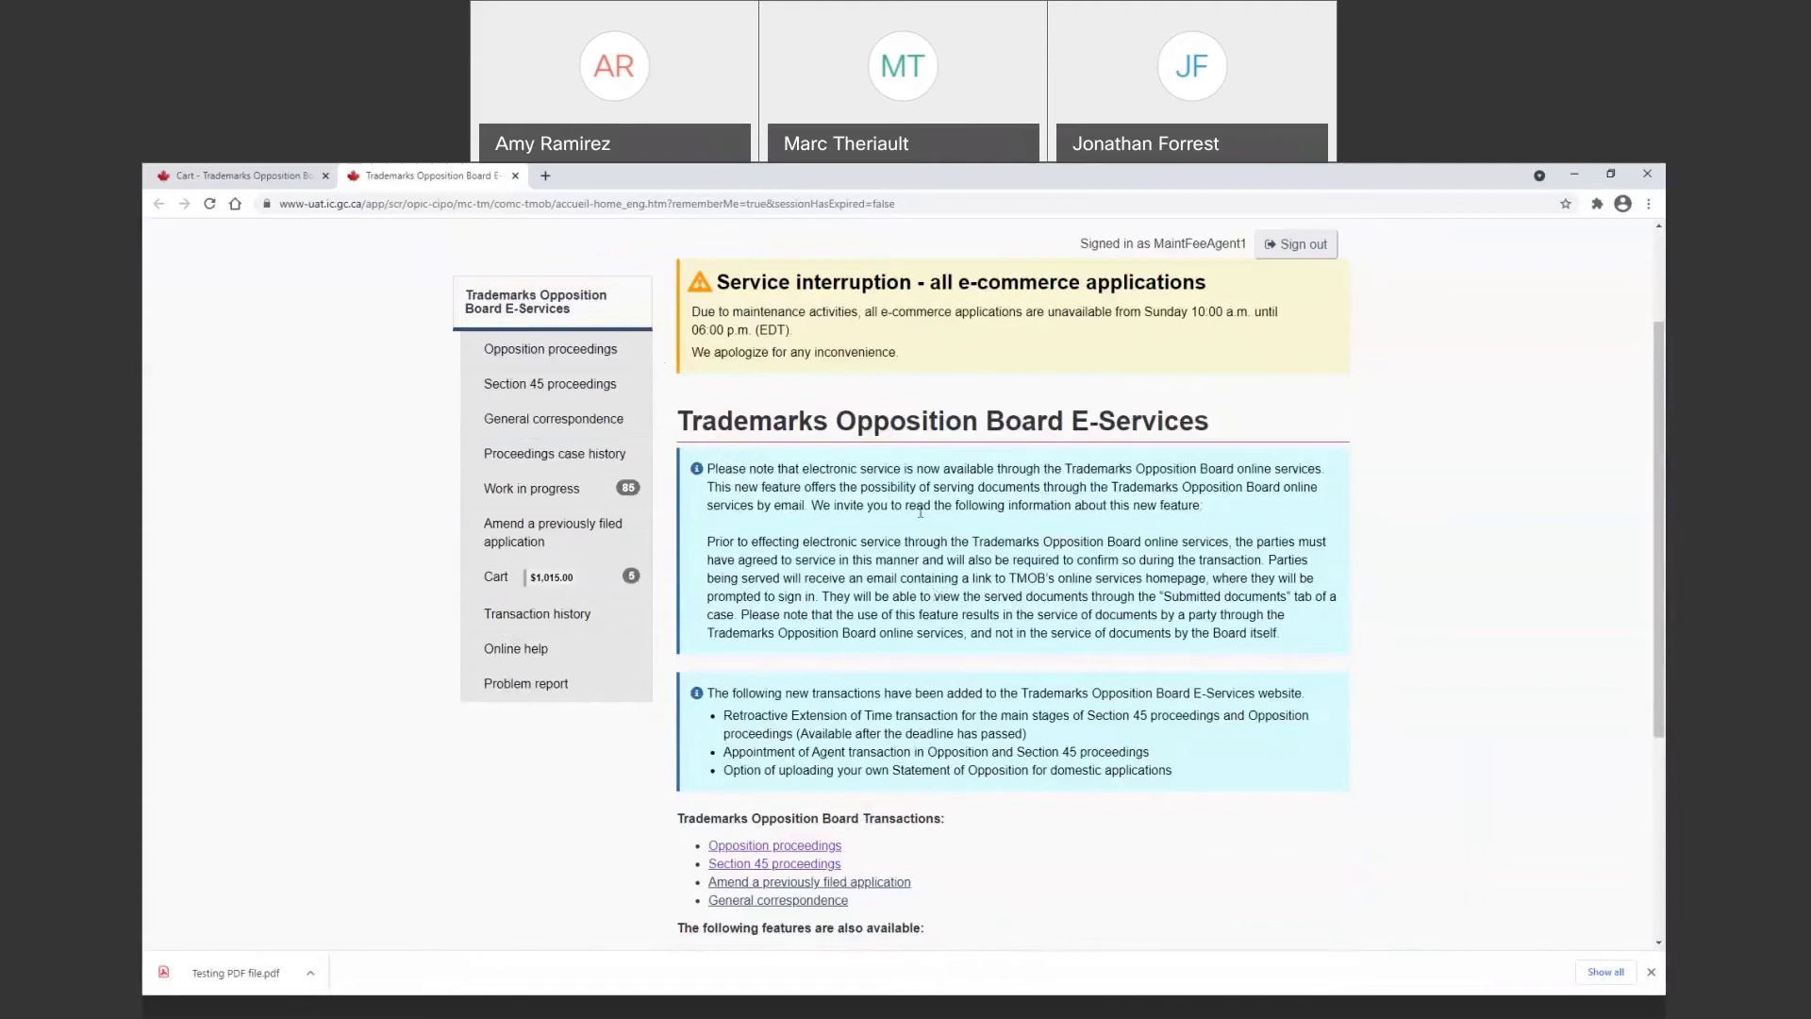
{"action": "left_click", "coordinate": [616, 352]}
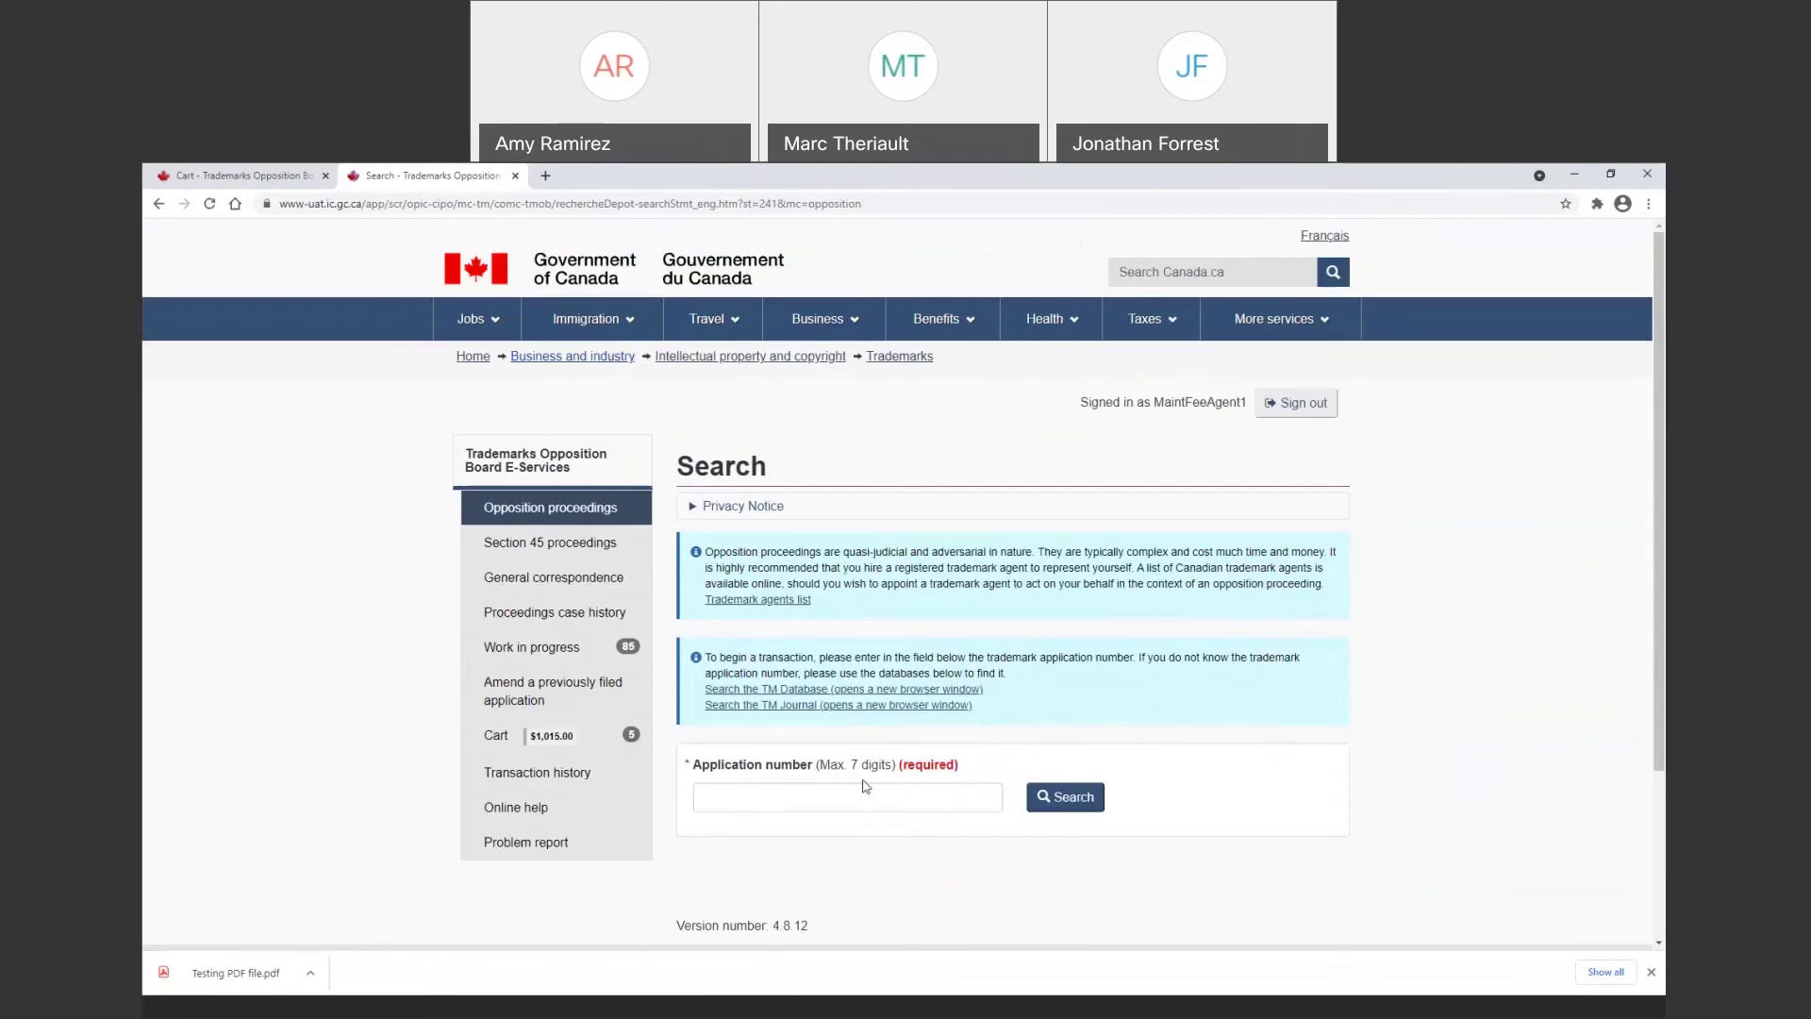
{"action": "left_click", "coordinate": [866, 789]}
{"action": "type", "text": "185"}
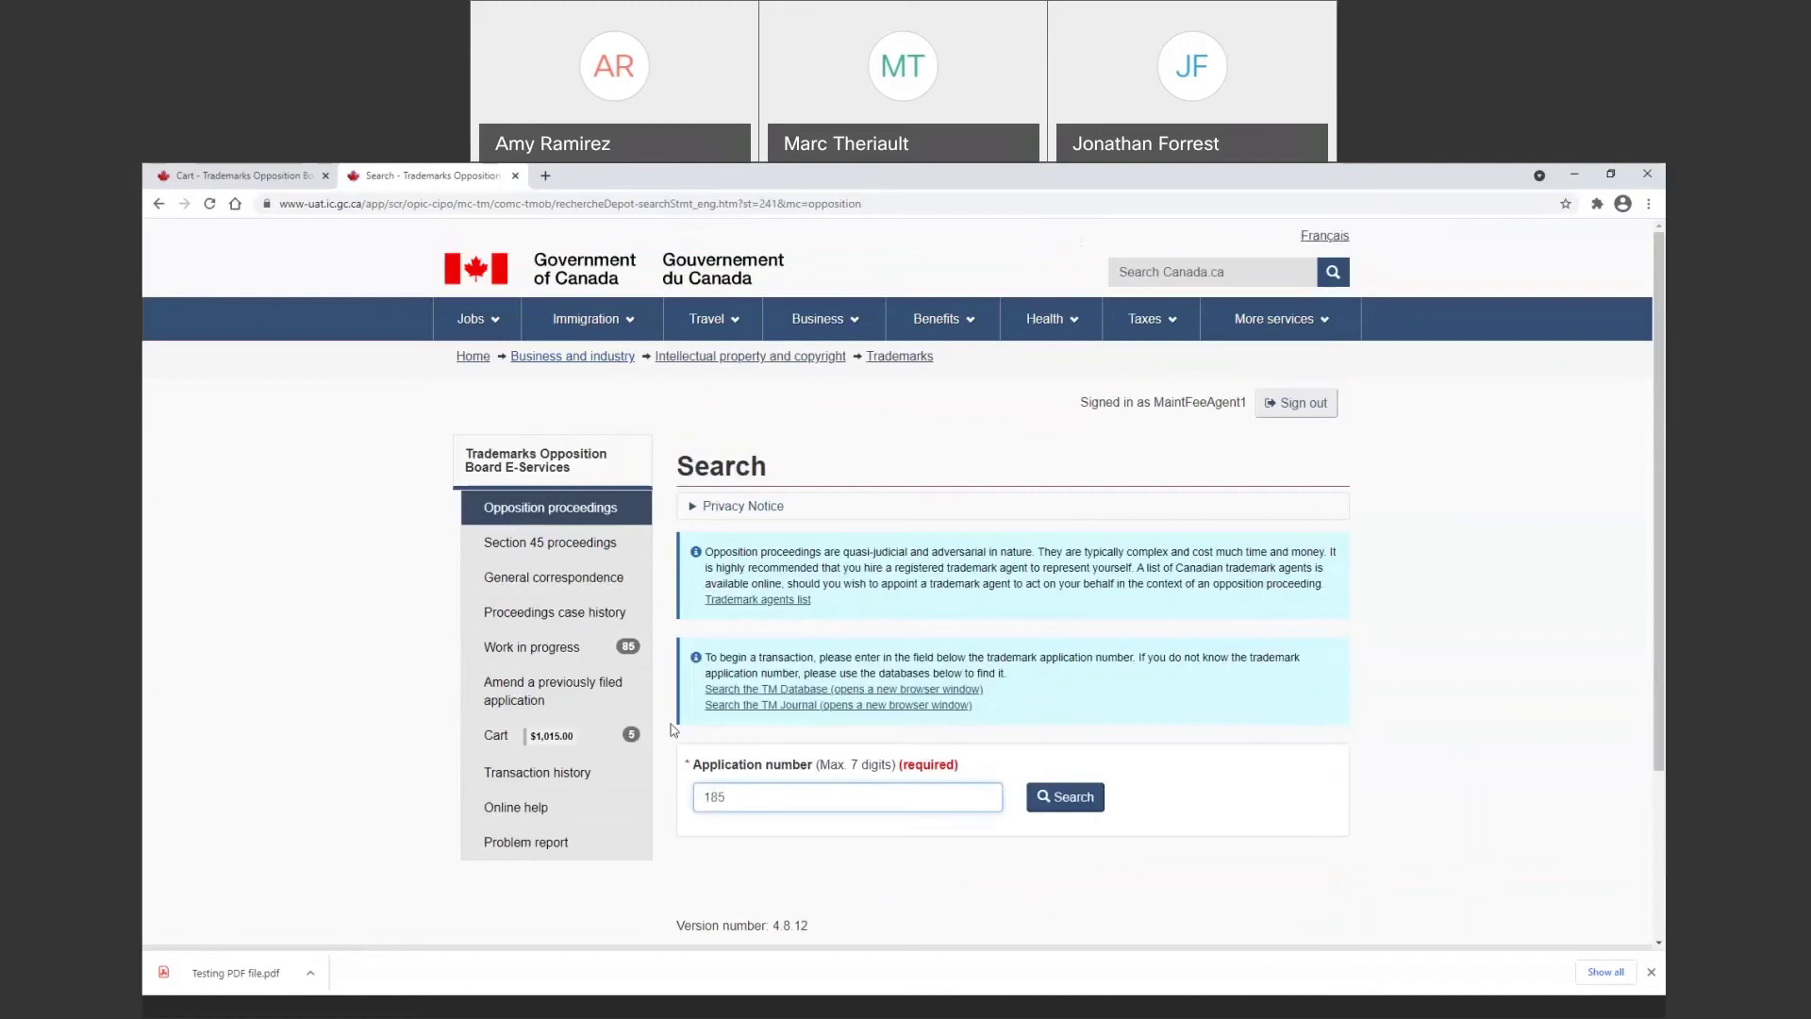
{"action": "type", "text": "4444"}
{"action": "left_click", "coordinate": [1080, 800]}
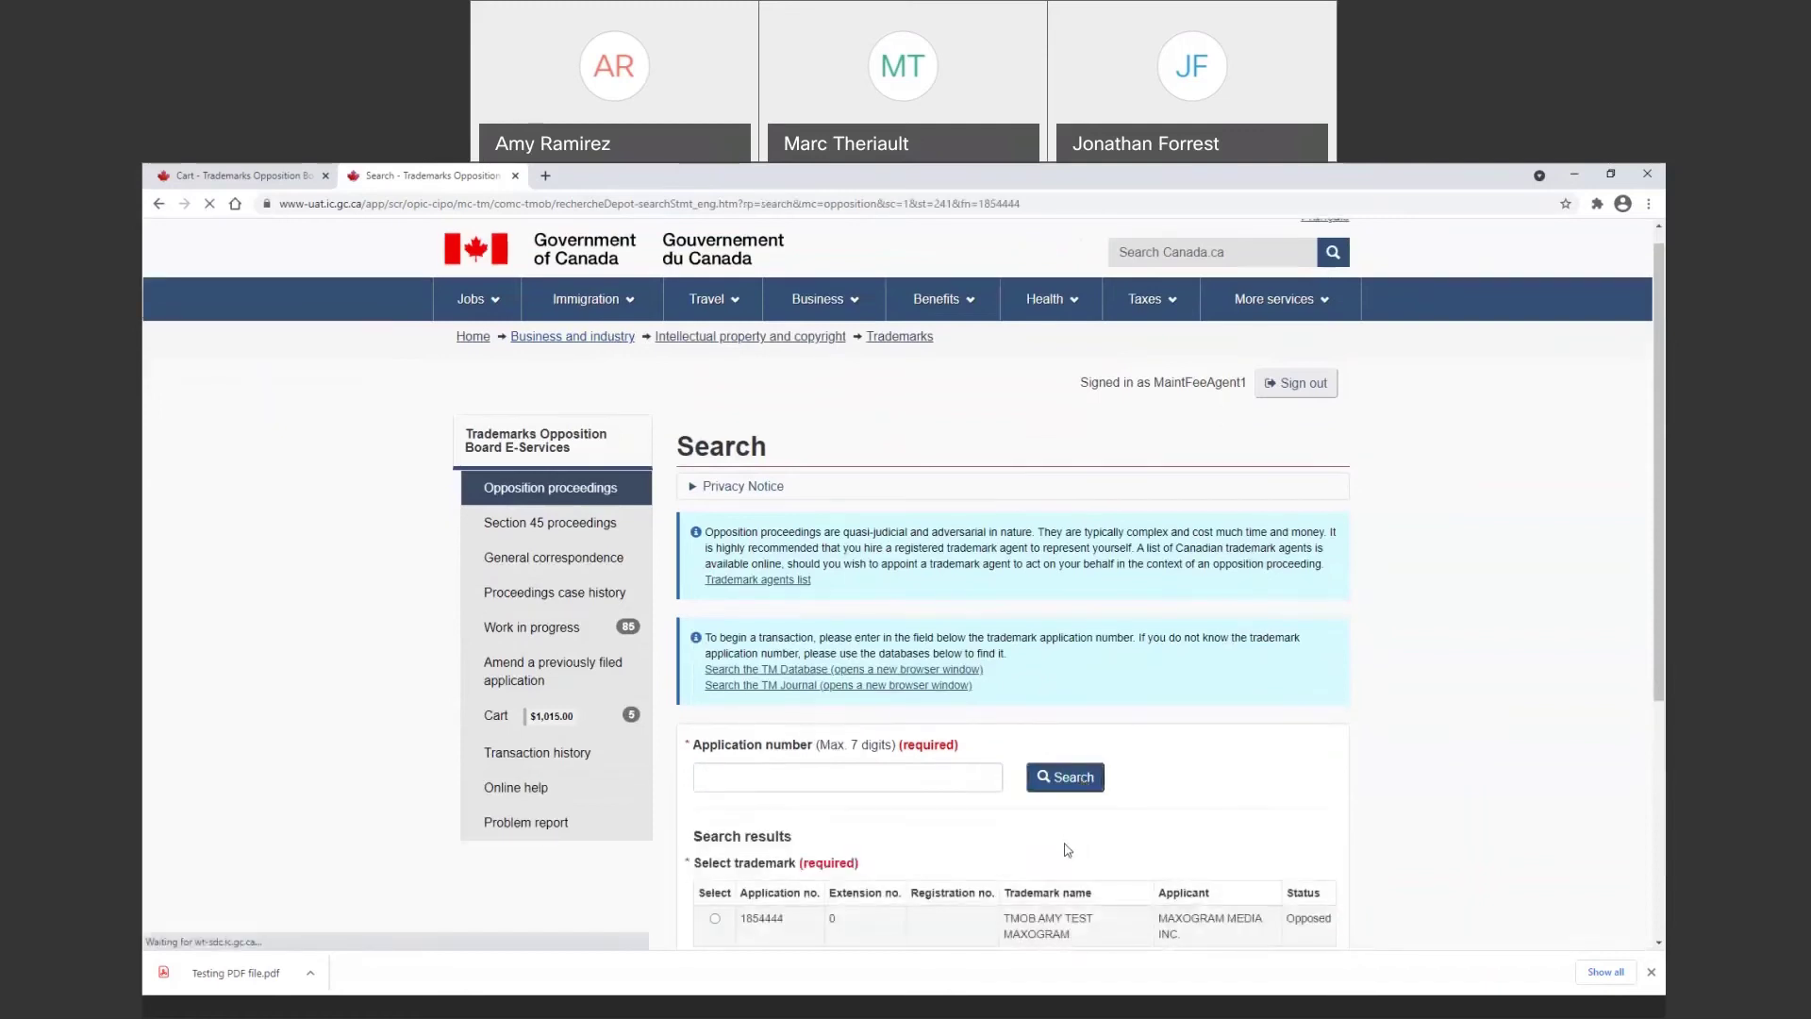
{"action": "scroll", "coordinate": [1061, 839], "scroll_direction": "down", "scroll_amount": 1}
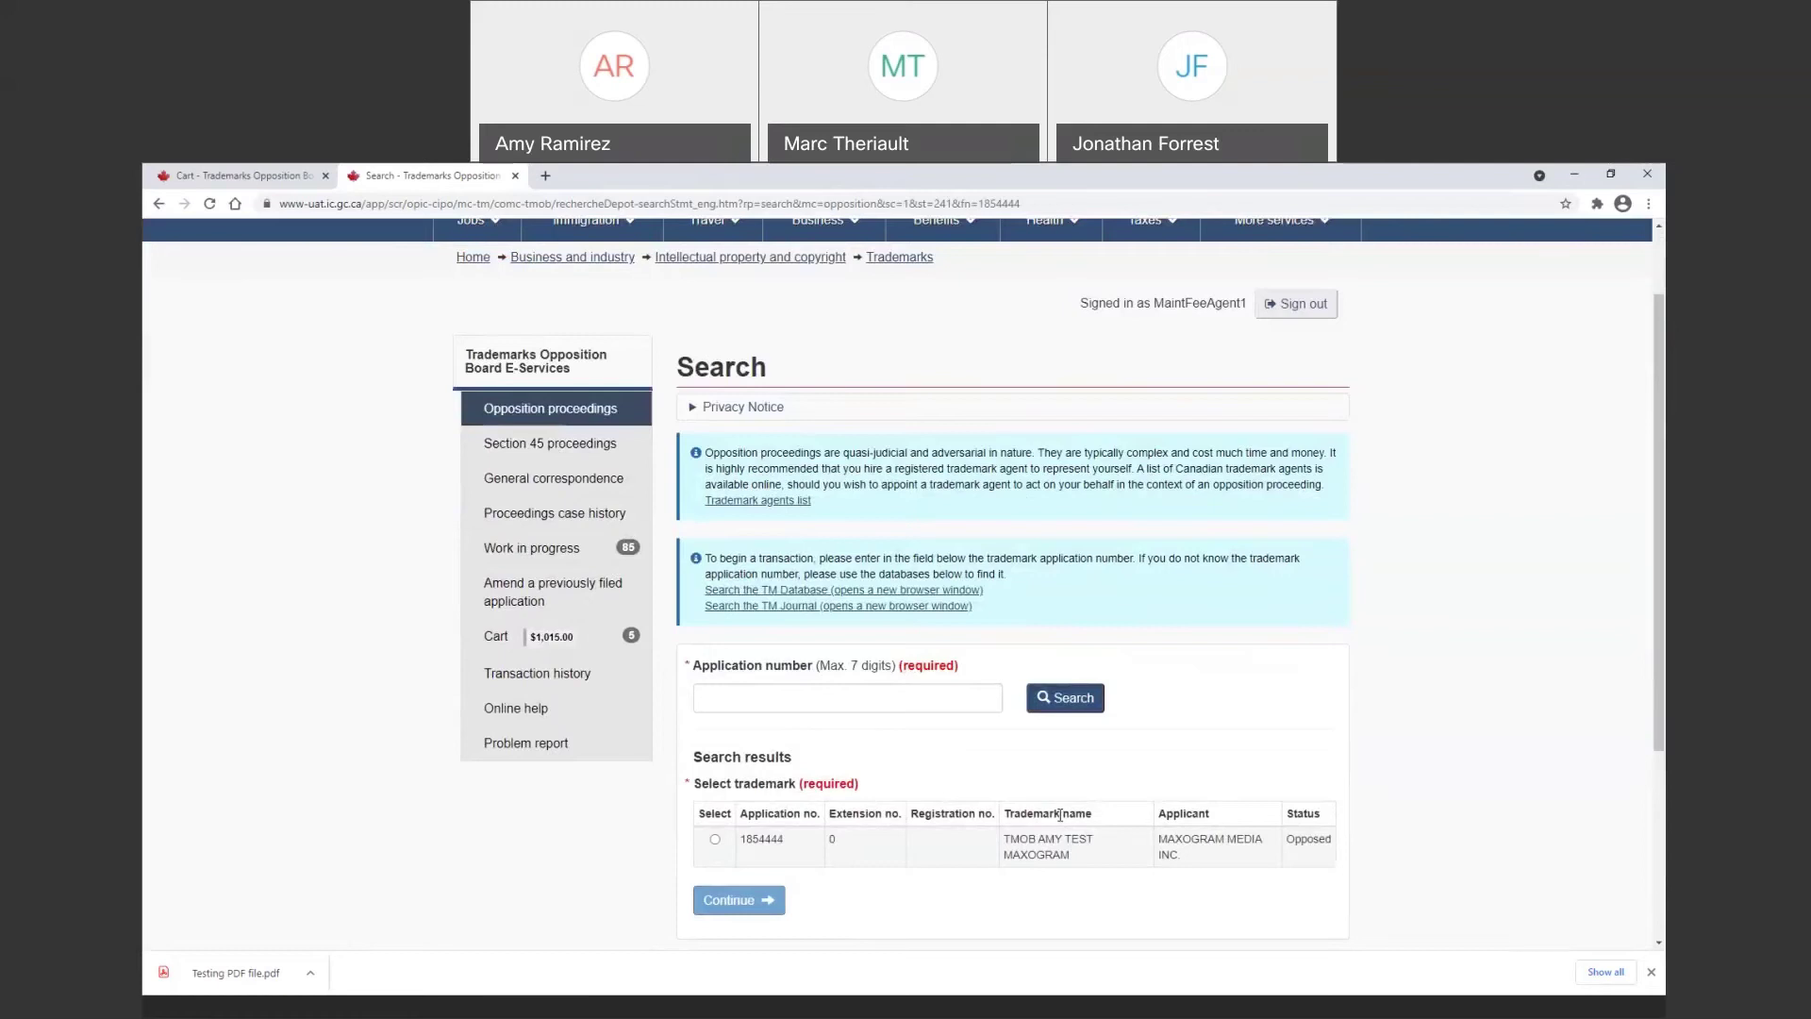
{"action": "left_click", "coordinate": [715, 838]}
{"action": "left_click", "coordinate": [756, 907]}
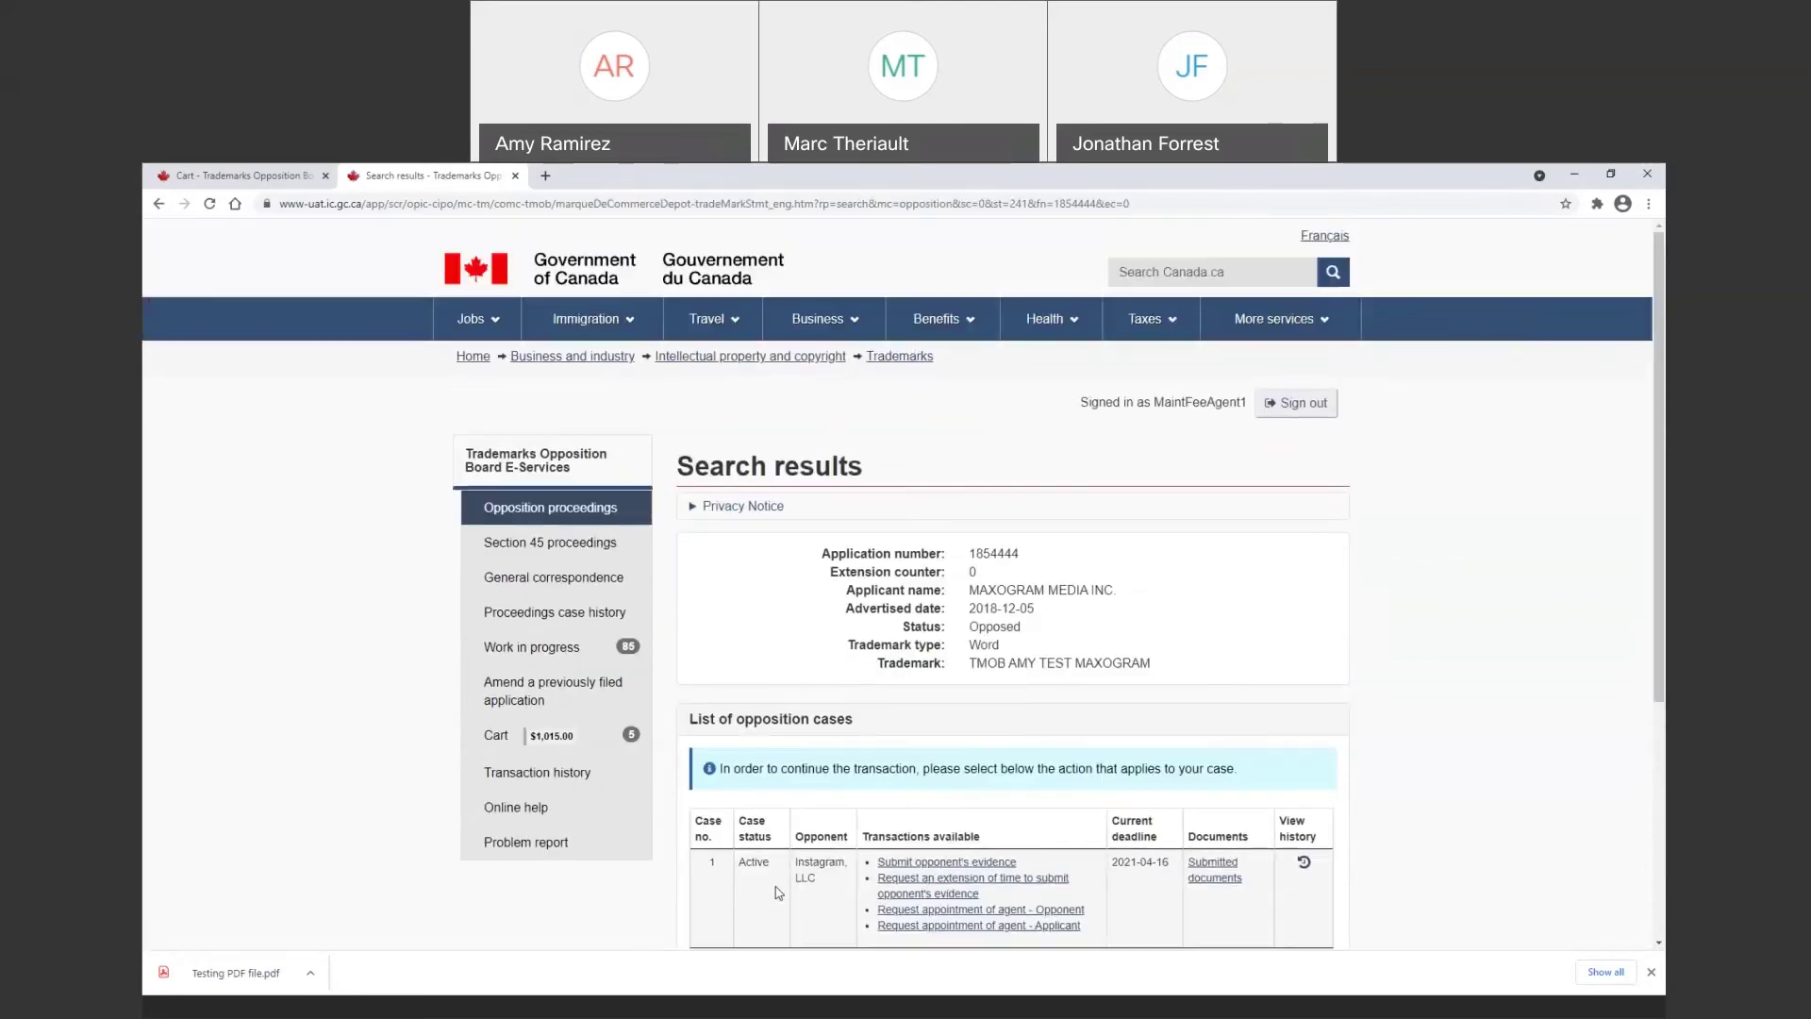
Download the Part1 affidavit uploaded on 2021-03-19 from case 1's submitted documents, and return to the case list
{"action": "scroll", "coordinate": [959, 820], "scroll_direction": "down", "scroll_amount": 1}
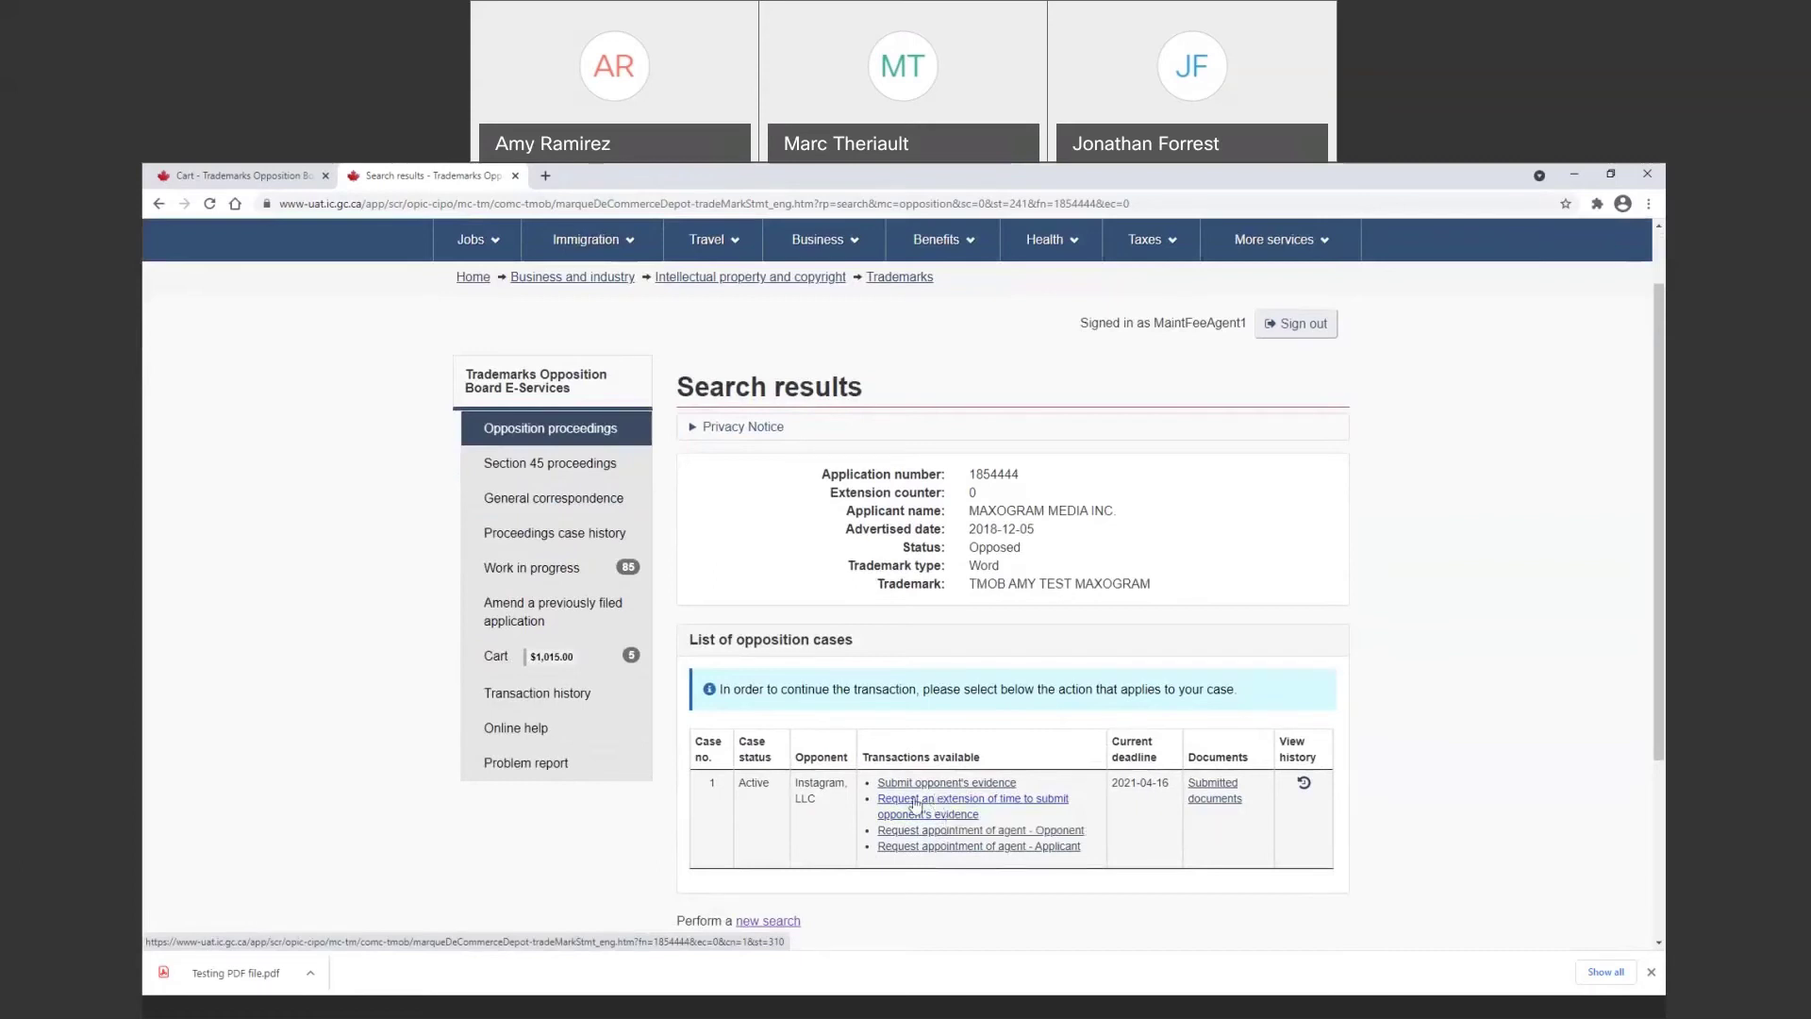
{"action": "left_click", "coordinate": [1233, 784]}
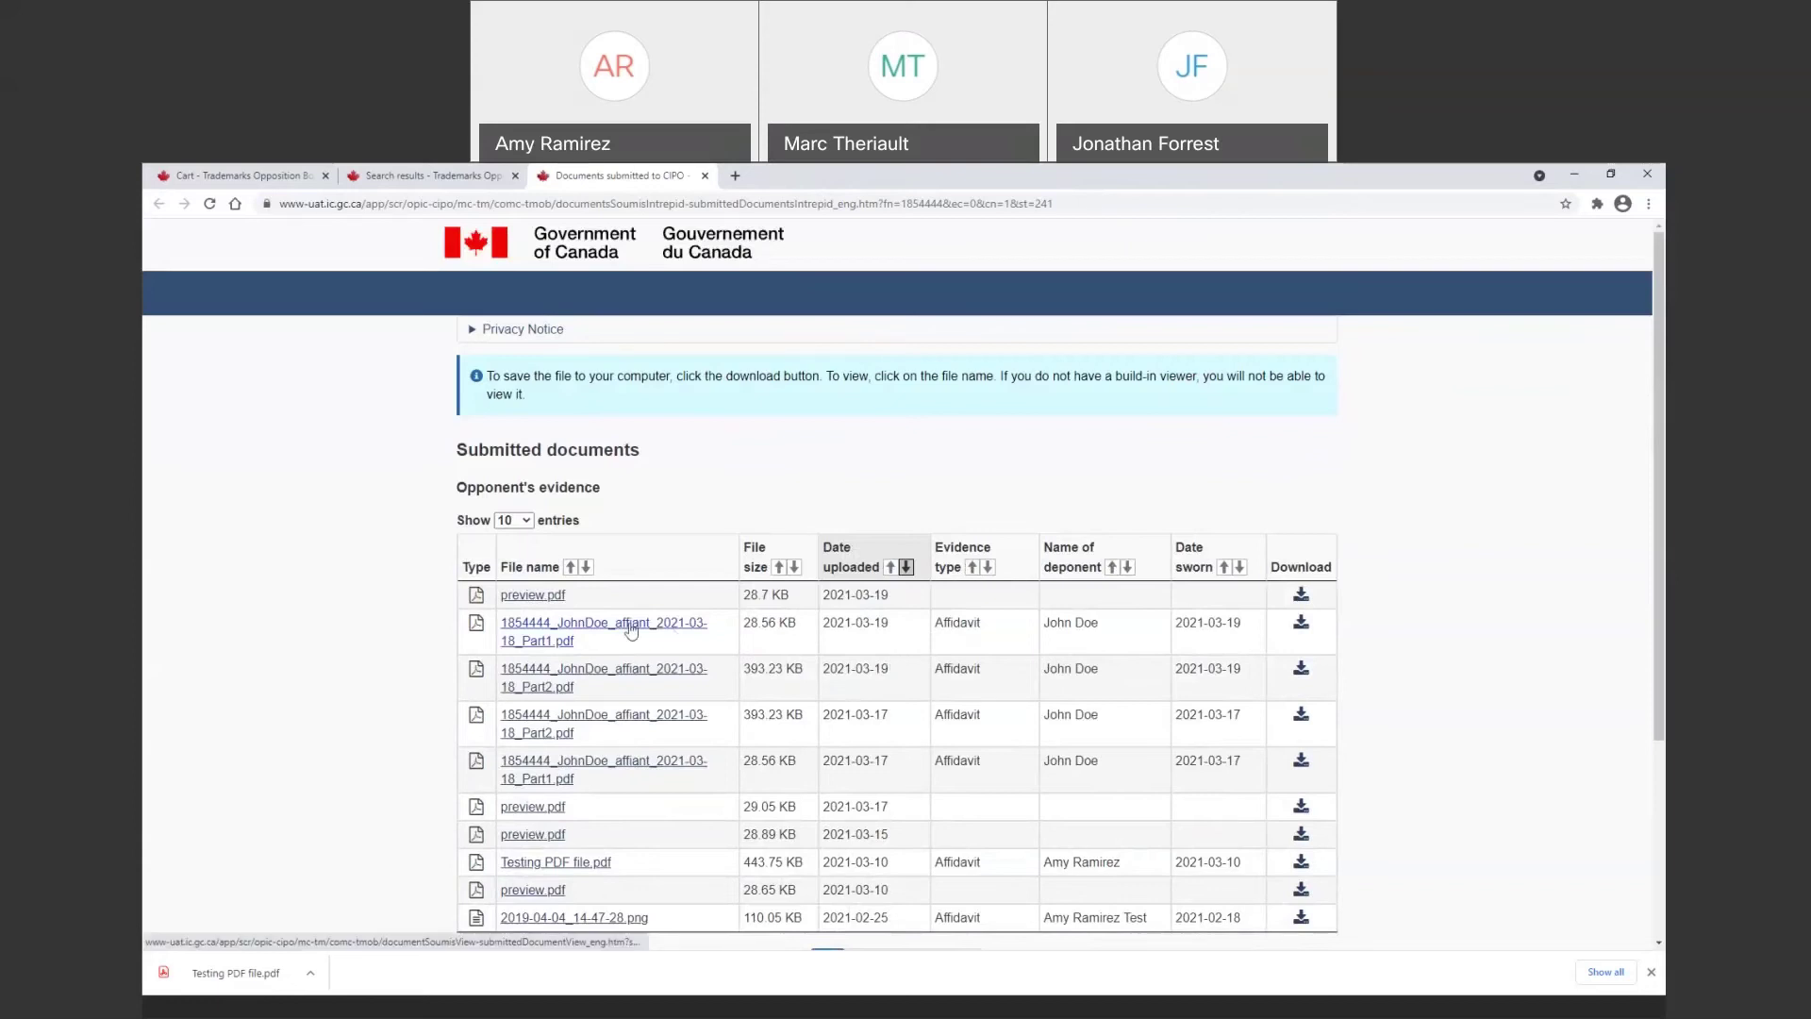
{"action": "left_click", "coordinate": [1302, 625]}
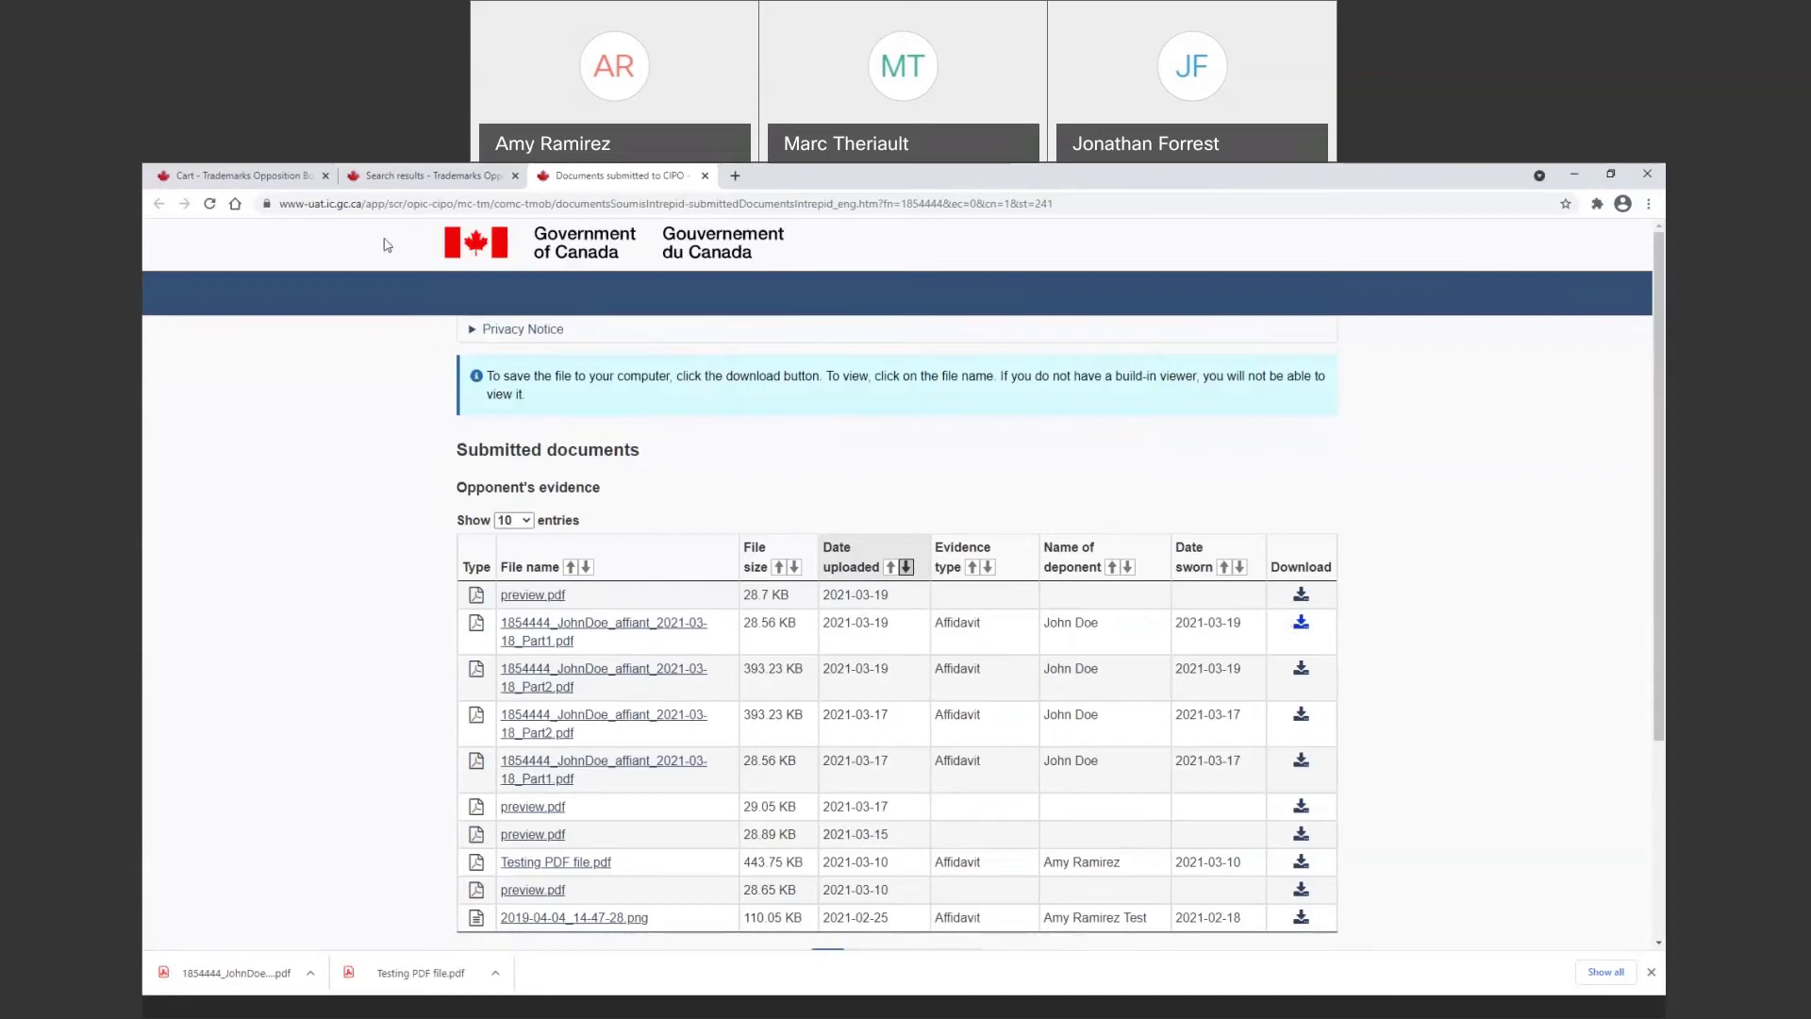
{"action": "left_click", "coordinate": [427, 175]}
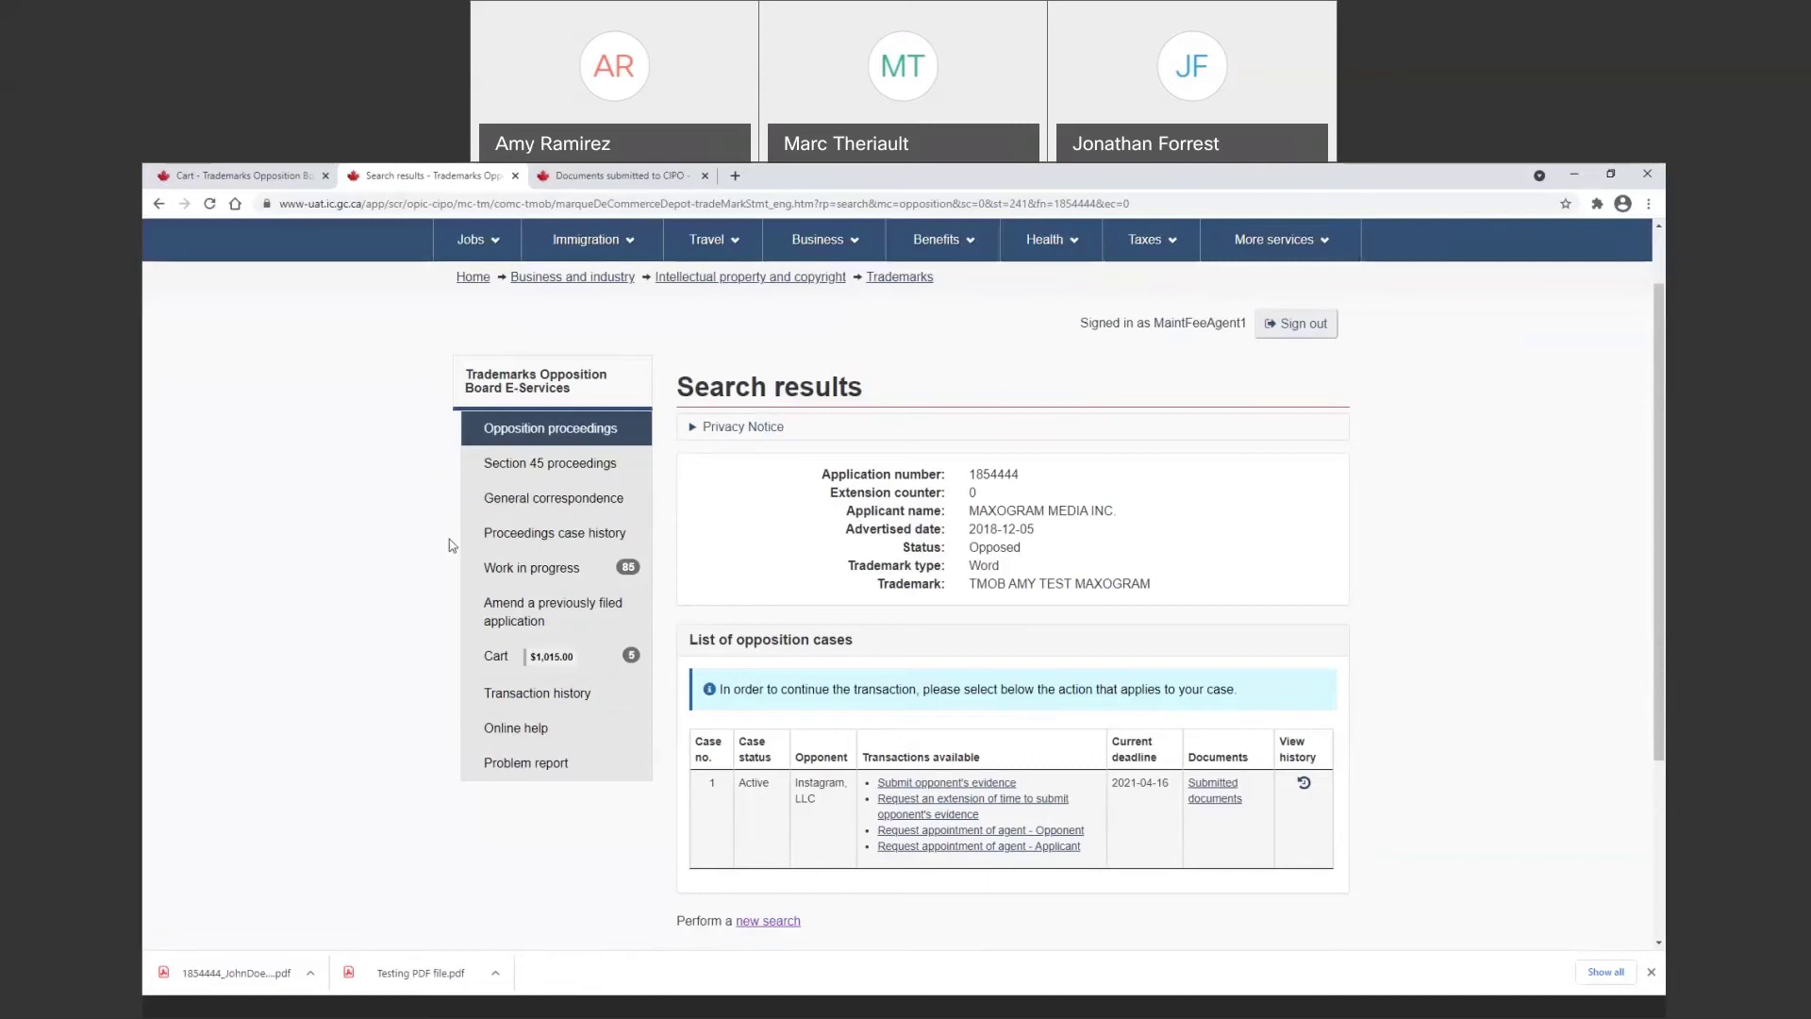
Search the opposition proceedings for application number 1547634 and continue to its list of opposition cases
{"action": "left_click", "coordinate": [534, 425]}
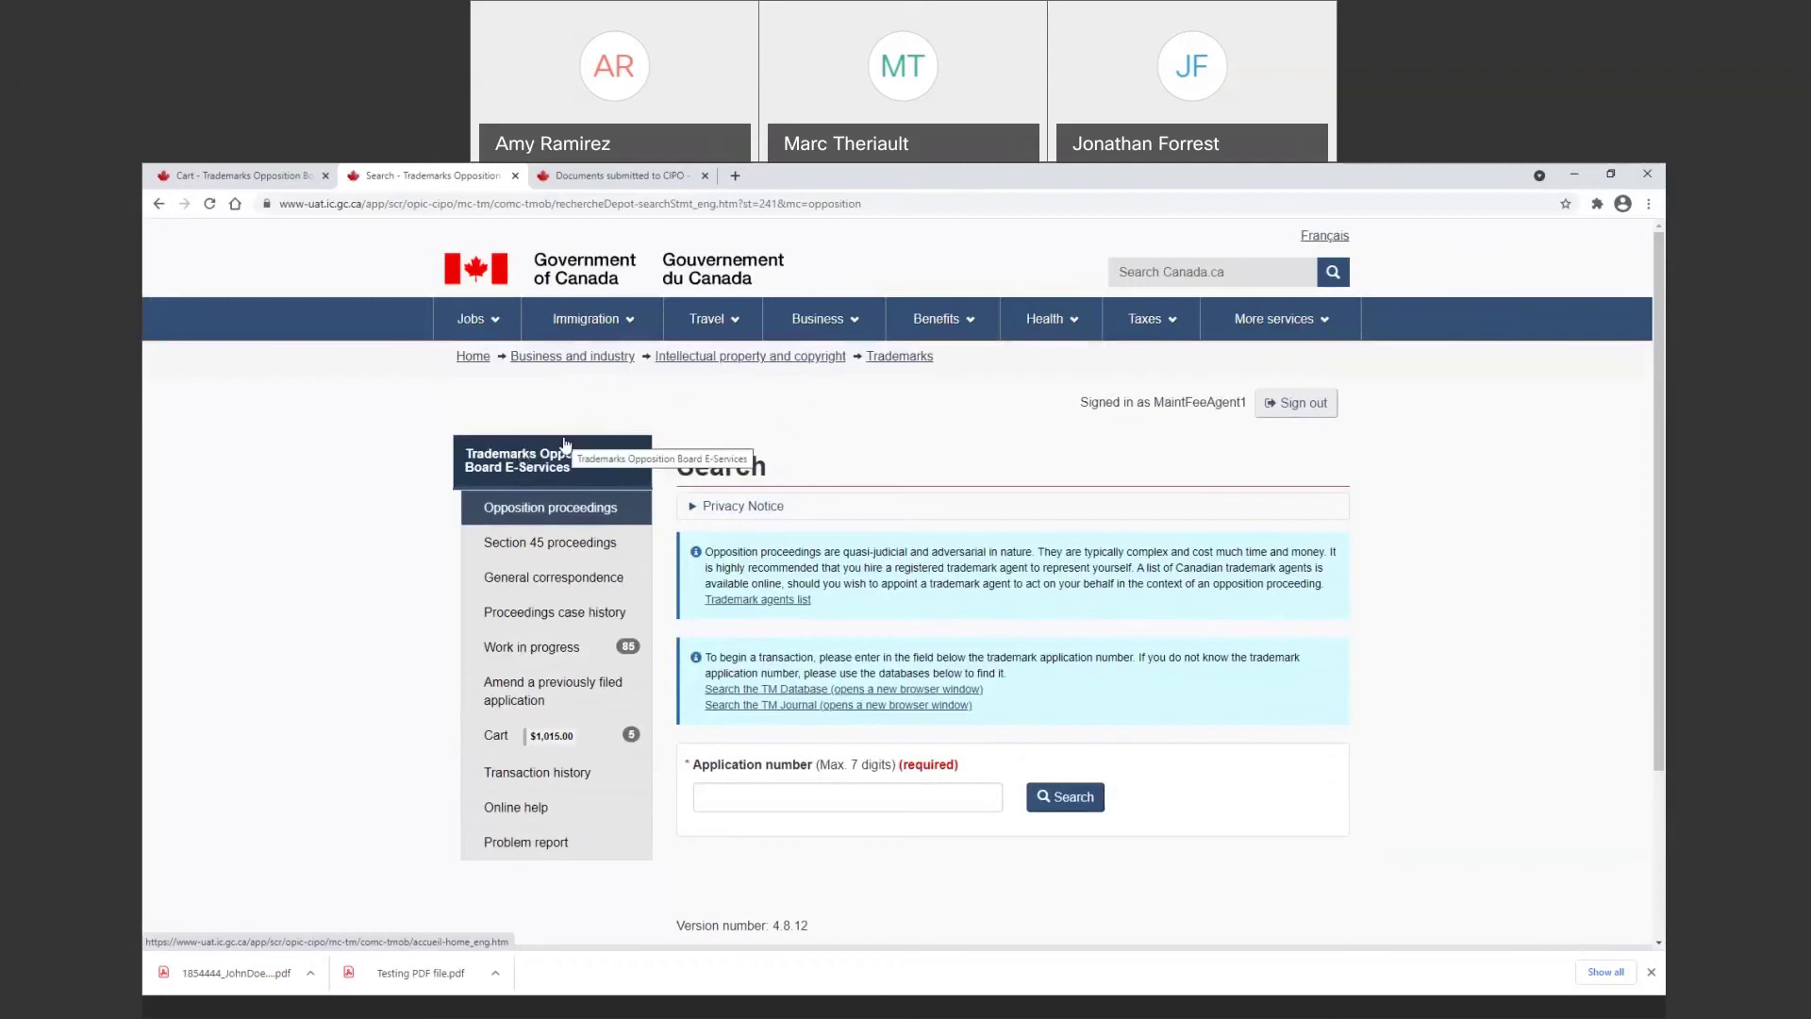
{"action": "left_click", "coordinate": [747, 804]}
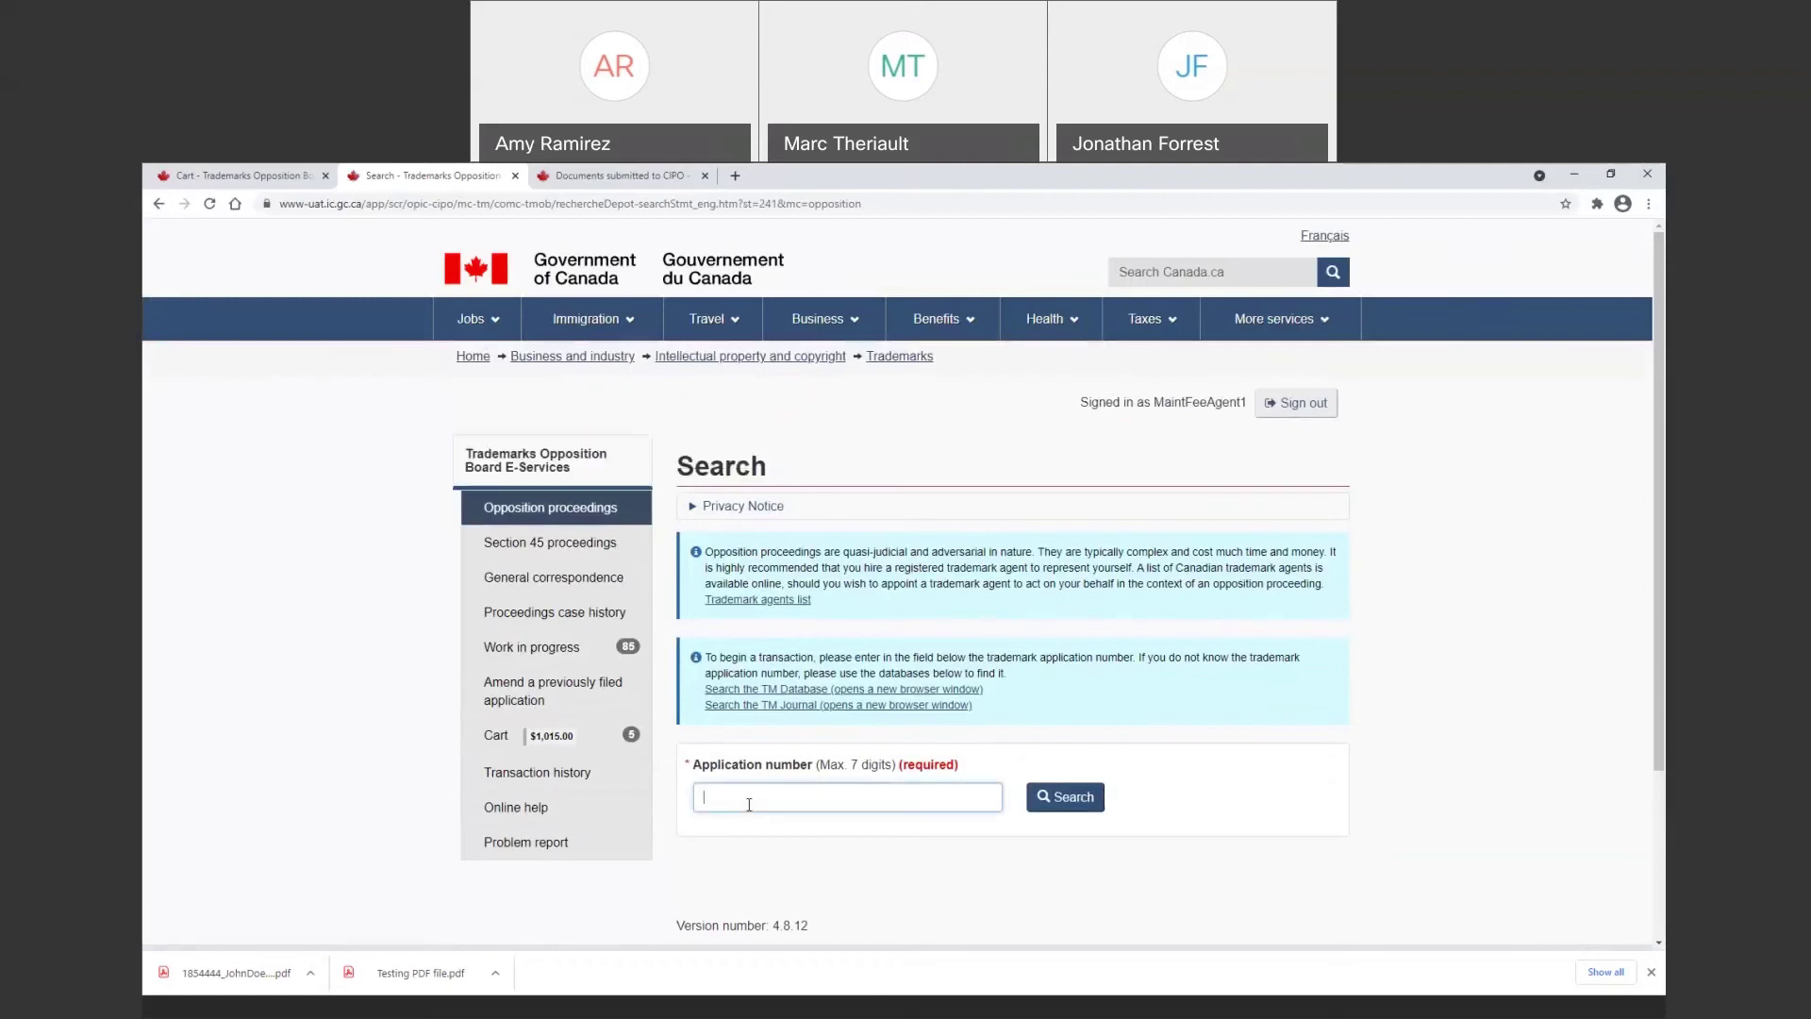
{"action": "type", "text": "1547634"}
{"action": "left_click", "coordinate": [1051, 802]}
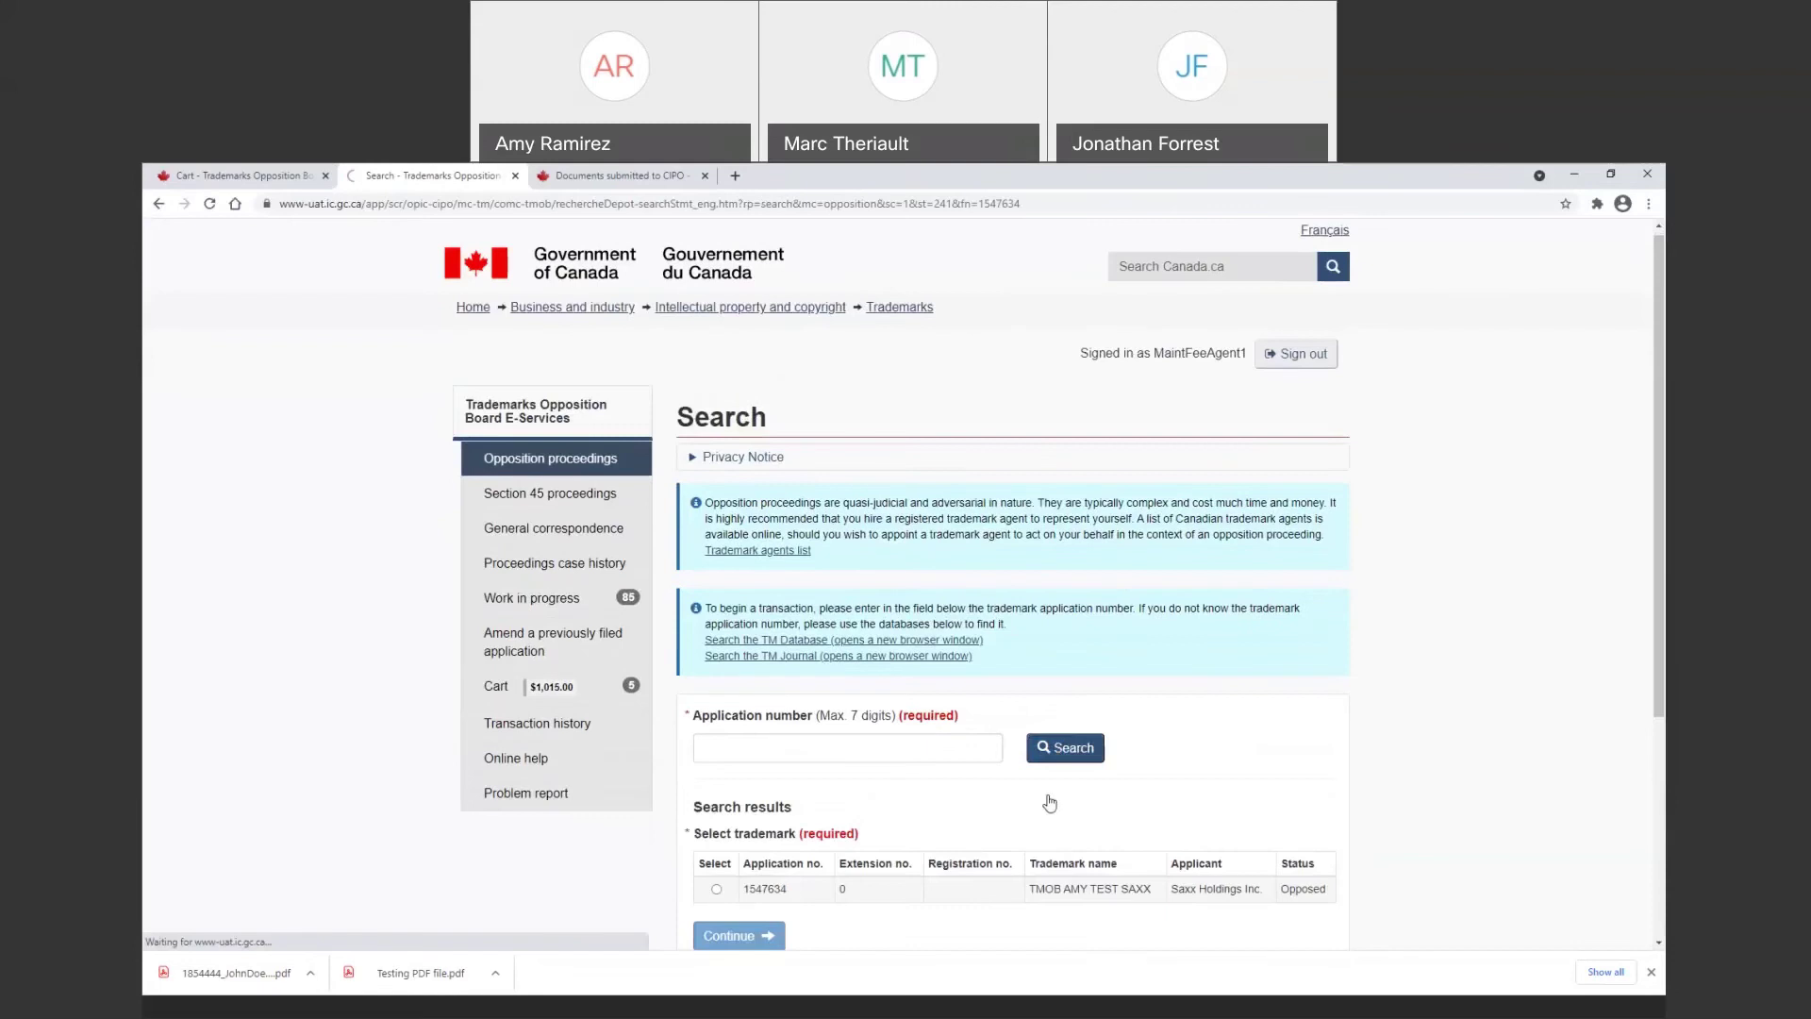
{"action": "scroll", "coordinate": [1047, 800], "scroll_direction": "down", "scroll_amount": 1}
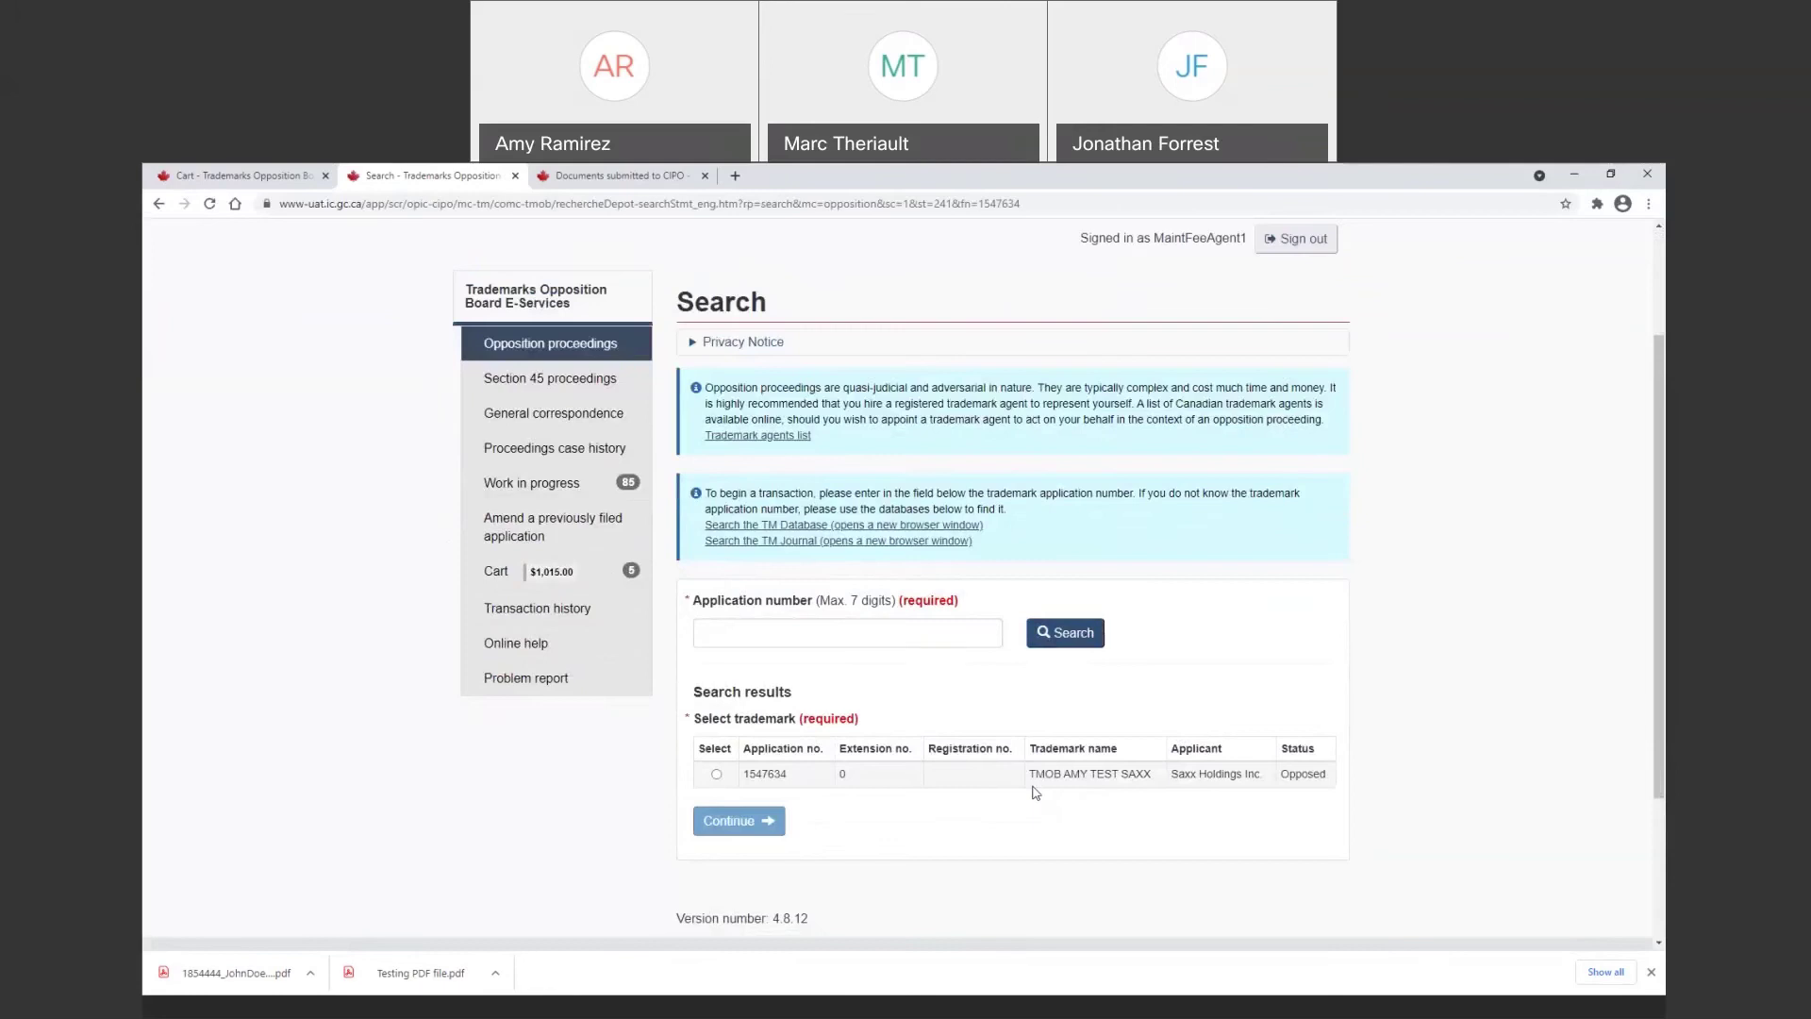
{"action": "left_click", "coordinate": [716, 774]}
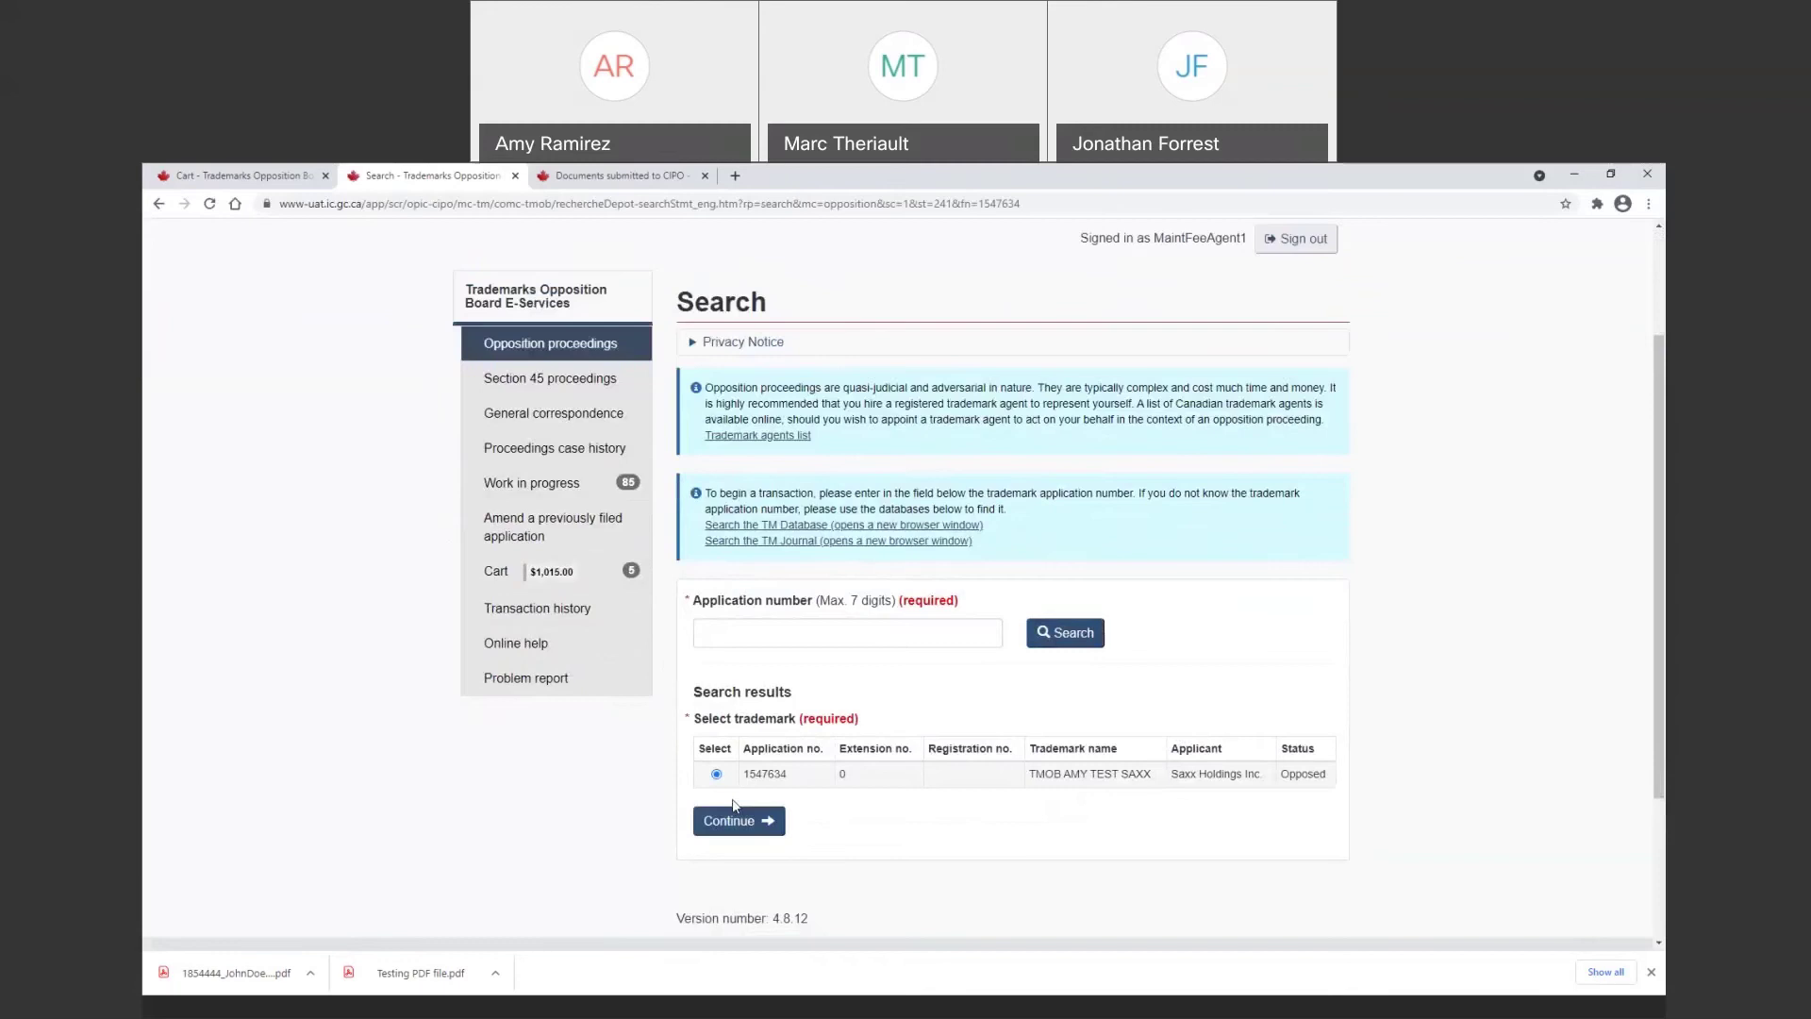
{"action": "left_click", "coordinate": [761, 836]}
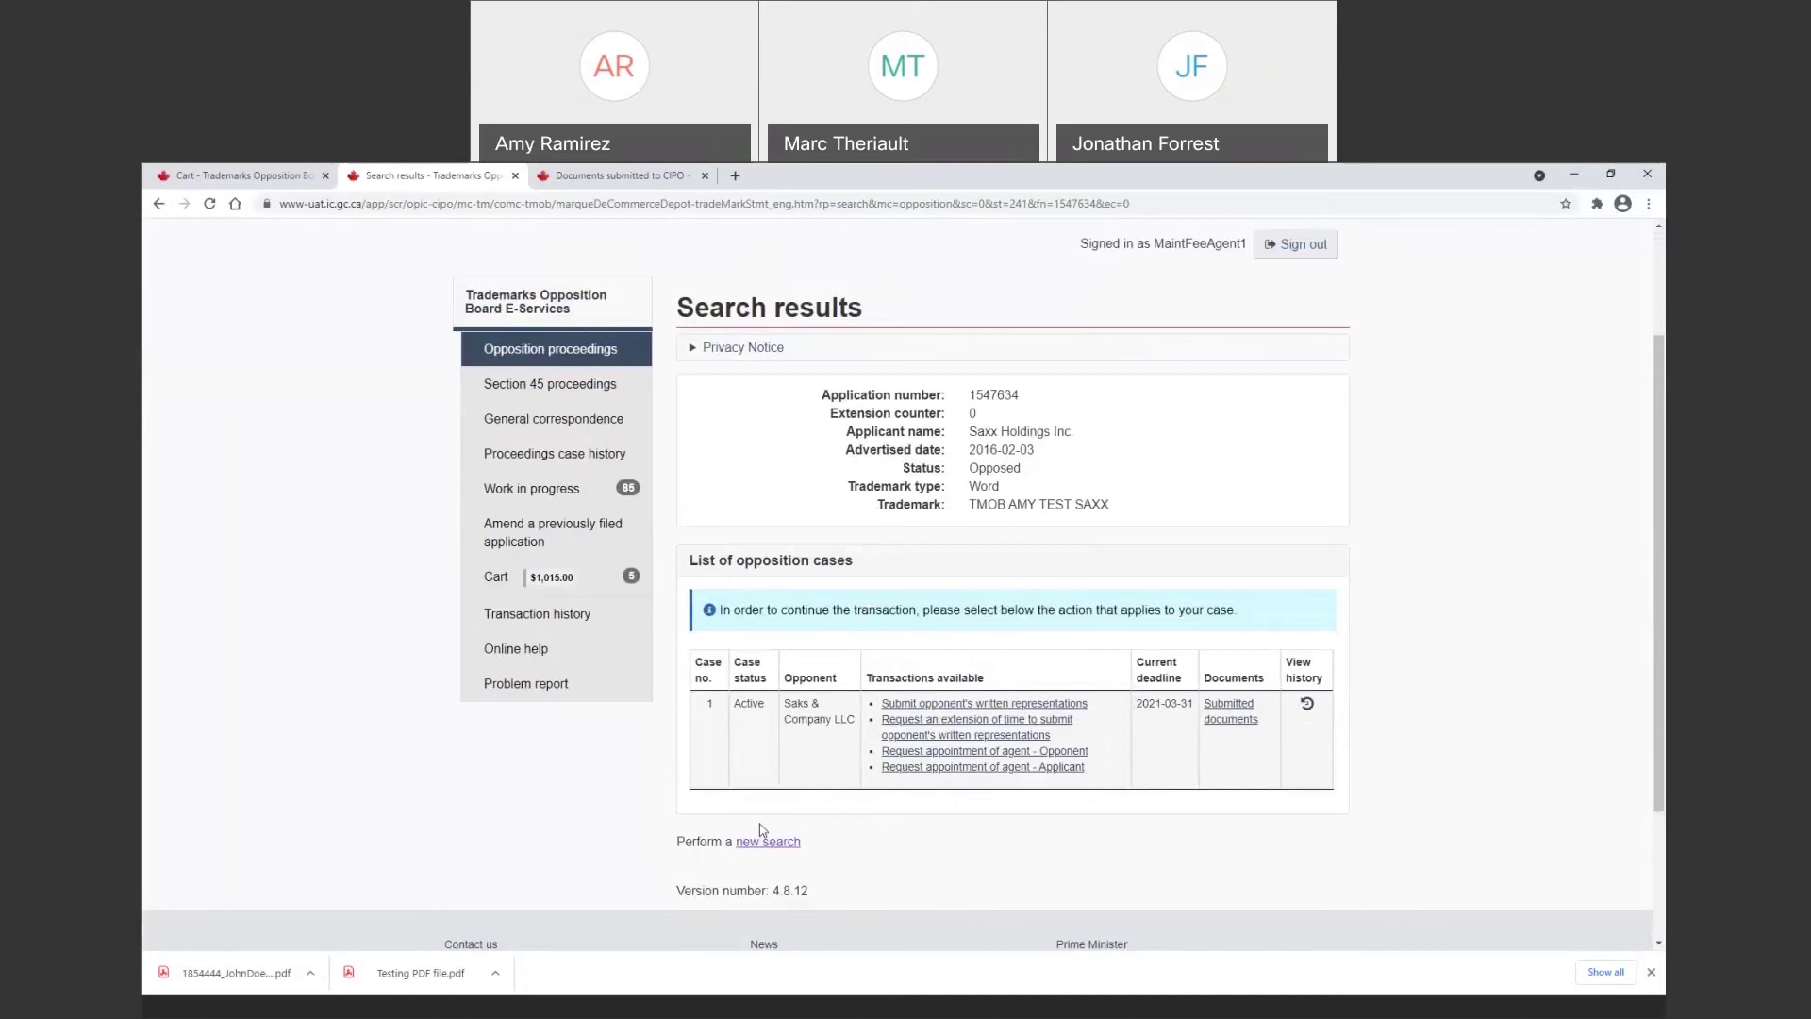
Start submitting the opponent's written representations for case 1 and specify that the opponent wishes to submit them
{"action": "left_click", "coordinate": [933, 705]}
{"action": "scroll", "coordinate": [934, 713], "scroll_direction": "down", "scroll_amount": 2}
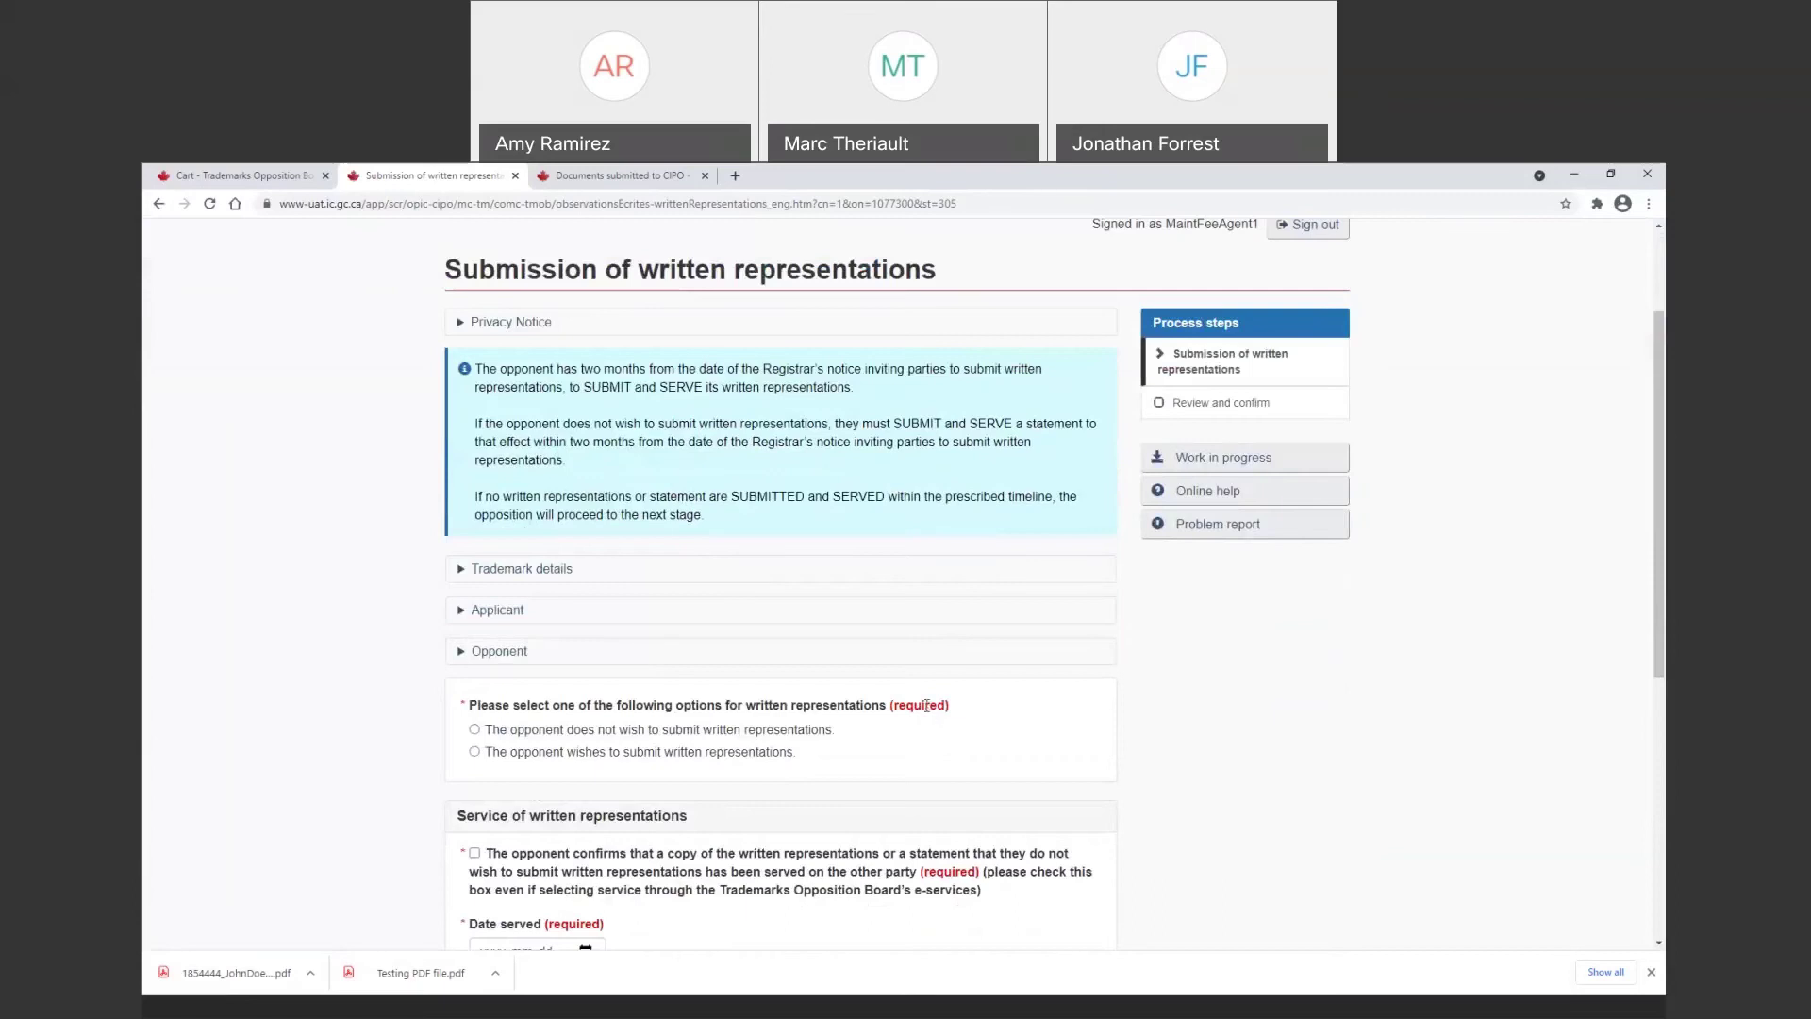
{"action": "scroll", "coordinate": [929, 712], "scroll_direction": "down", "scroll_amount": 2}
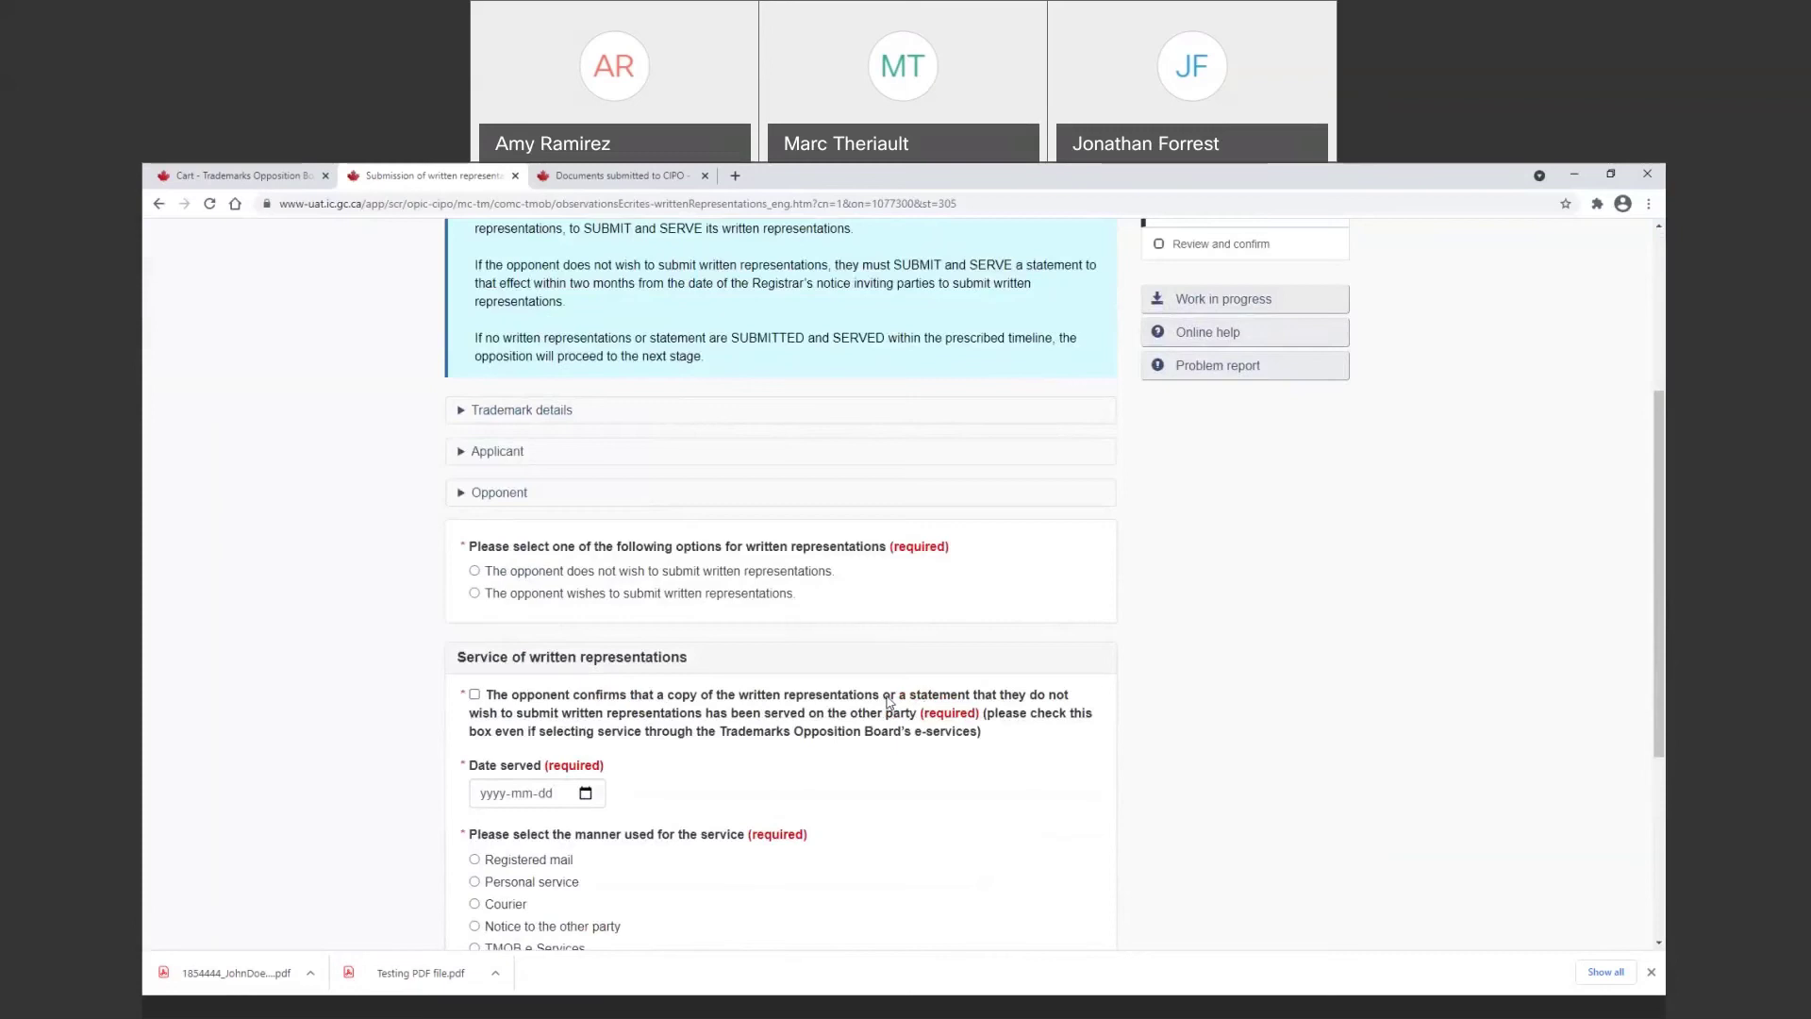
{"action": "left_click", "coordinate": [474, 571]}
{"action": "scroll", "coordinate": [710, 581], "scroll_direction": "down", "scroll_amount": 2}
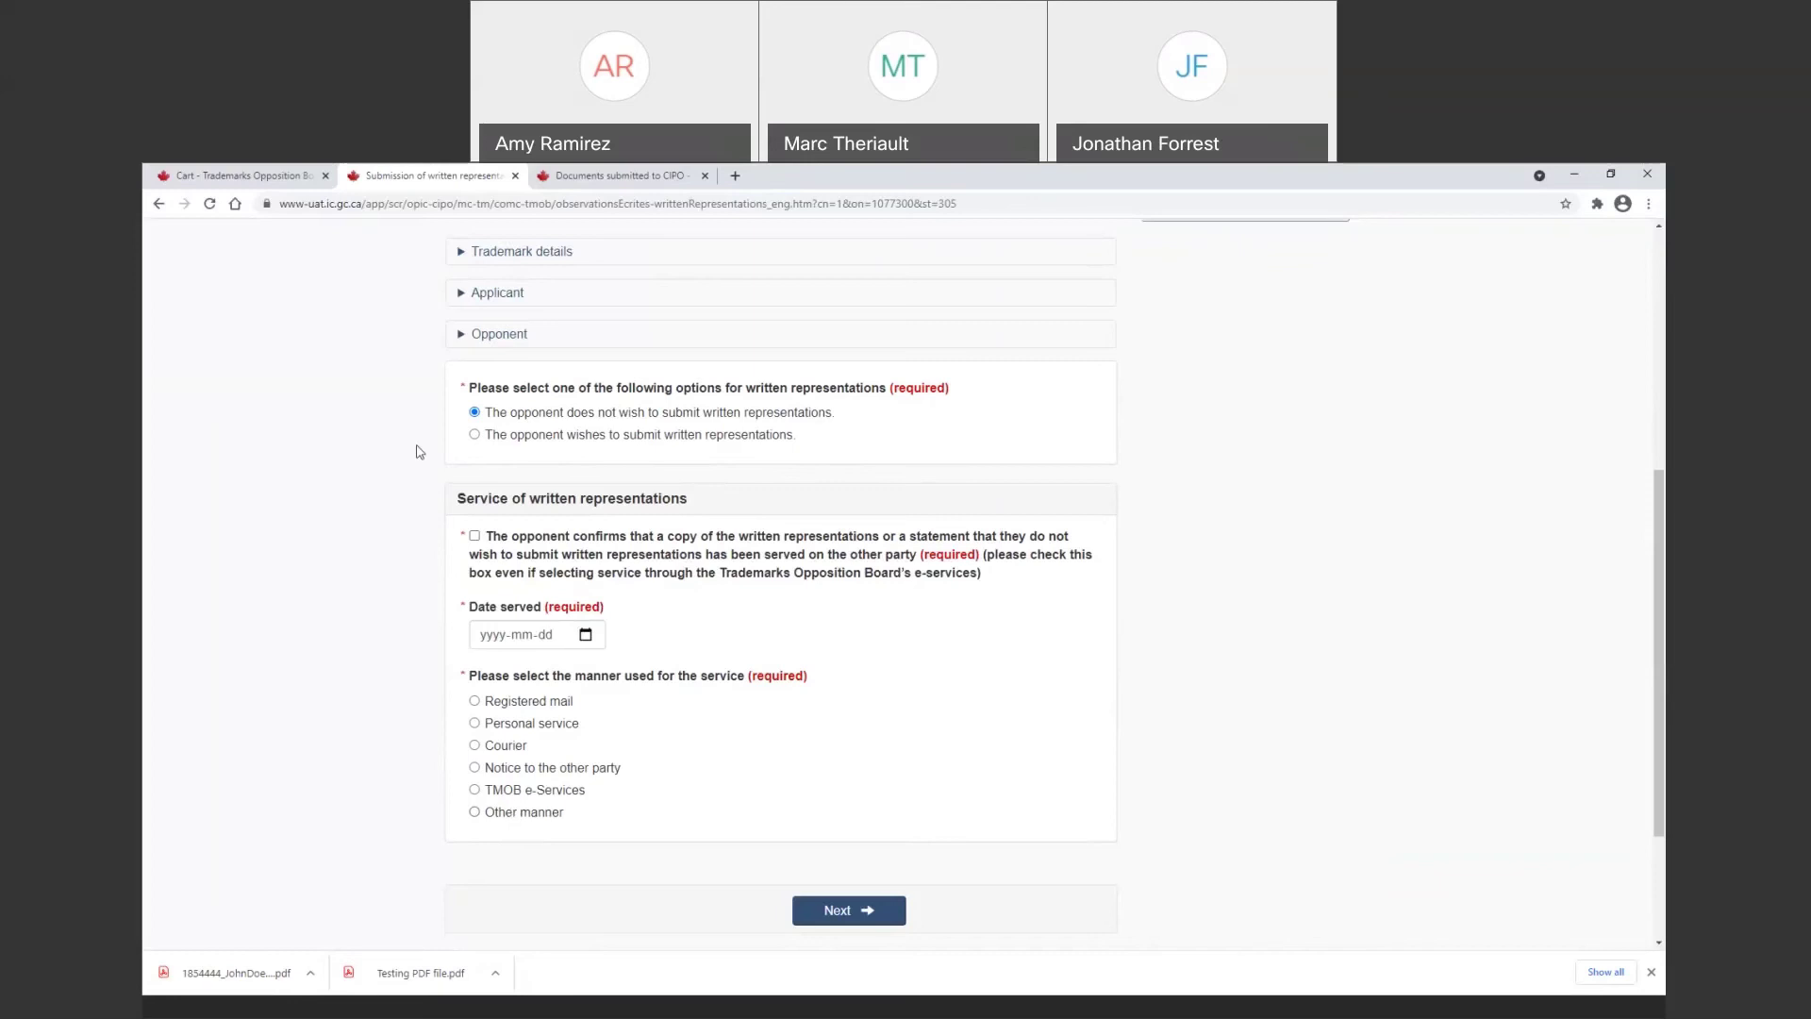
{"action": "left_click", "coordinate": [476, 434]}
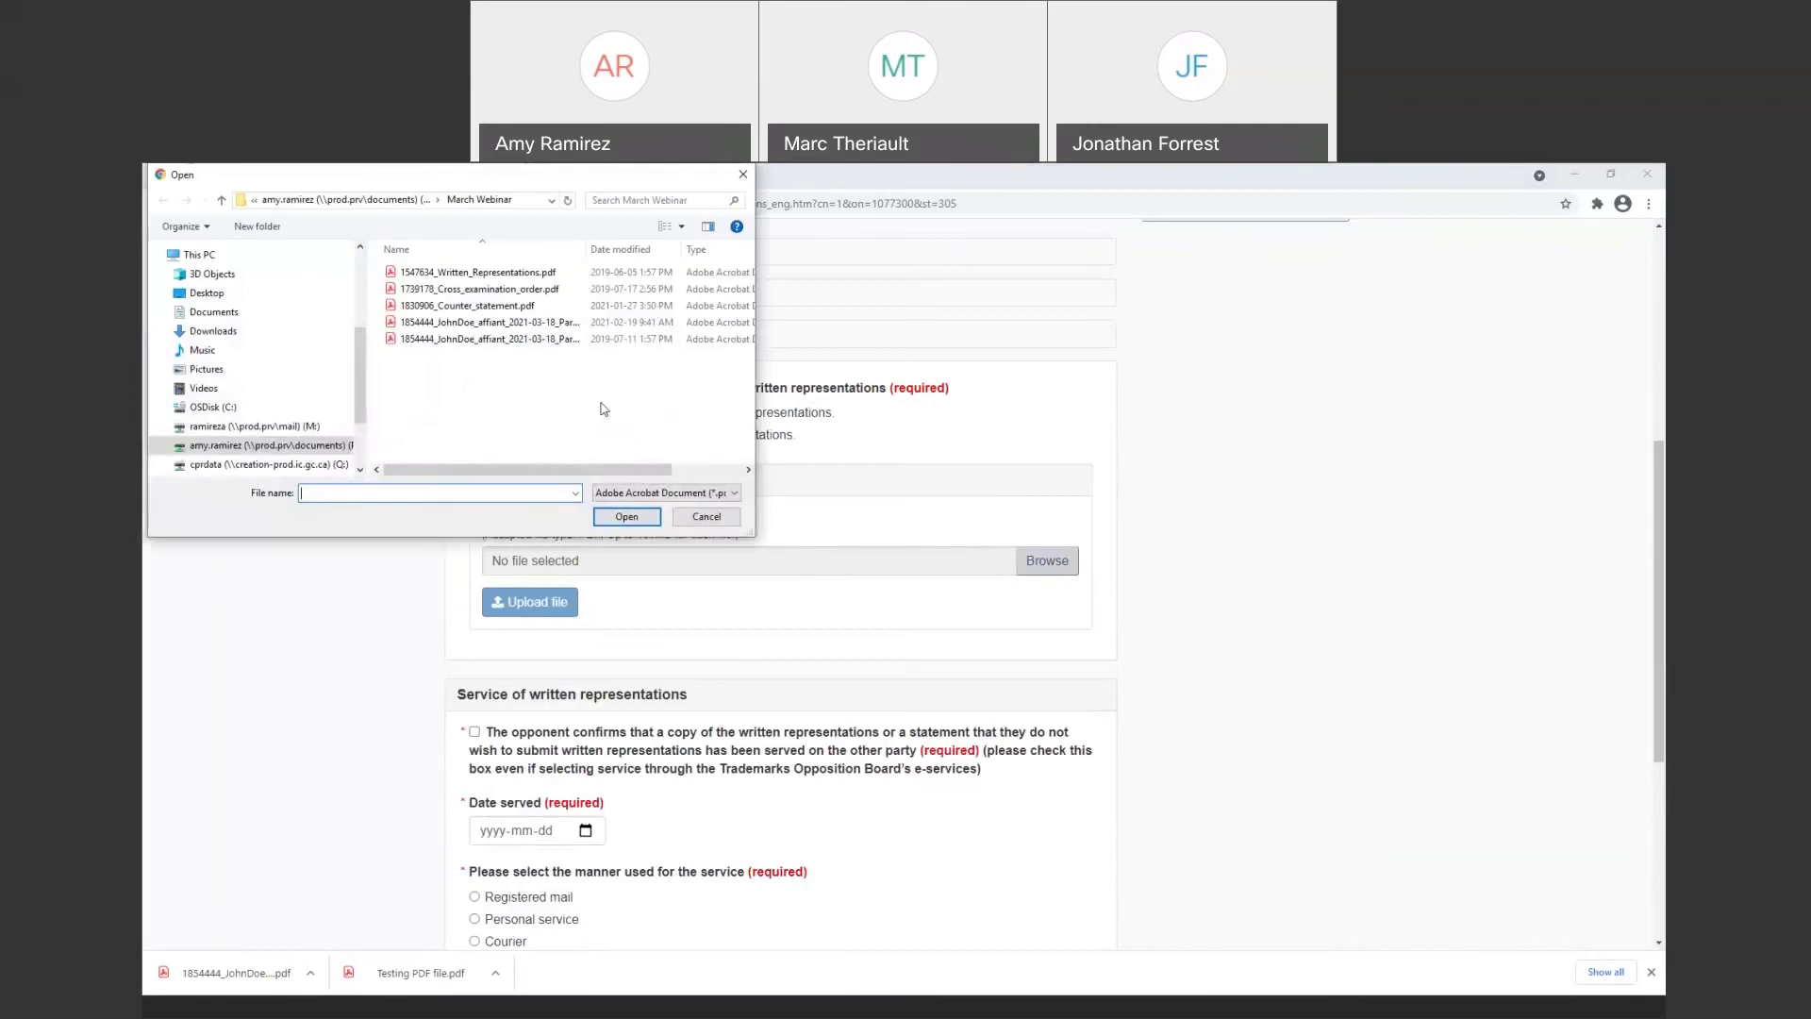
Attach and upload 1547634_Written_Representations.pdf as the supporting documentation
{"action": "left_click", "coordinate": [512, 273]}
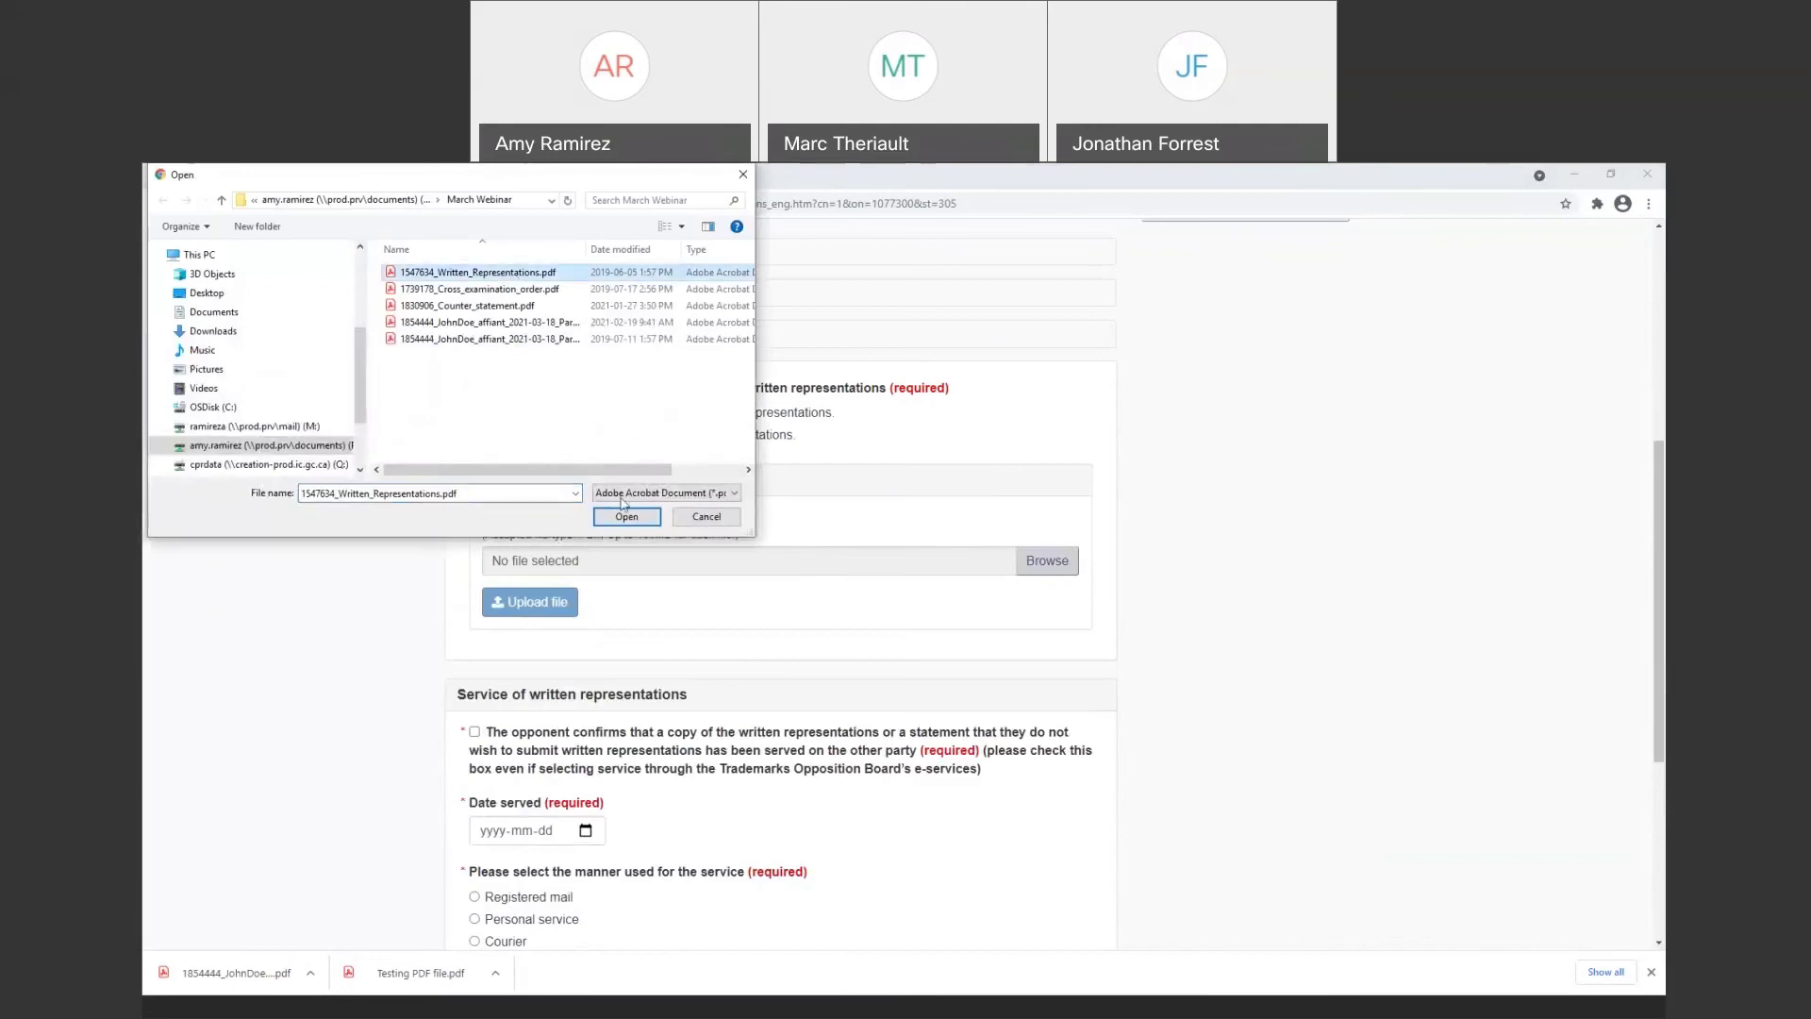
{"action": "left_click", "coordinate": [627, 516]}
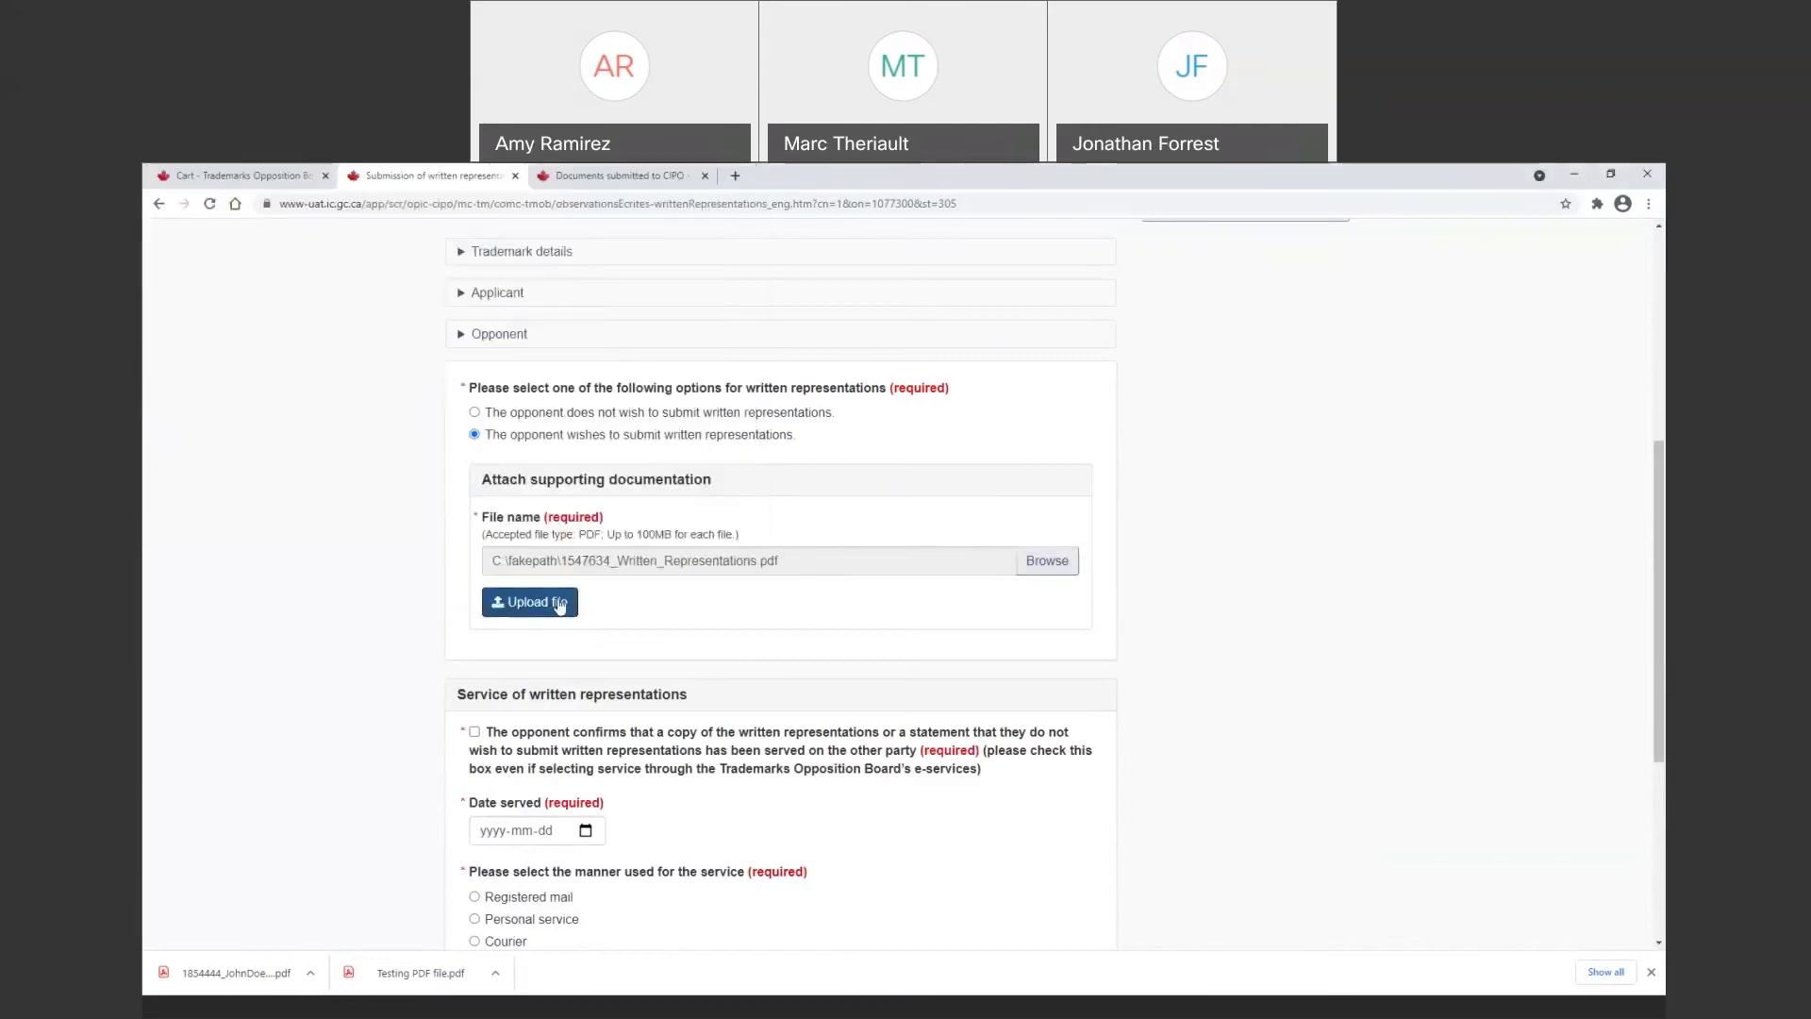
{"action": "left_click", "coordinate": [539, 602]}
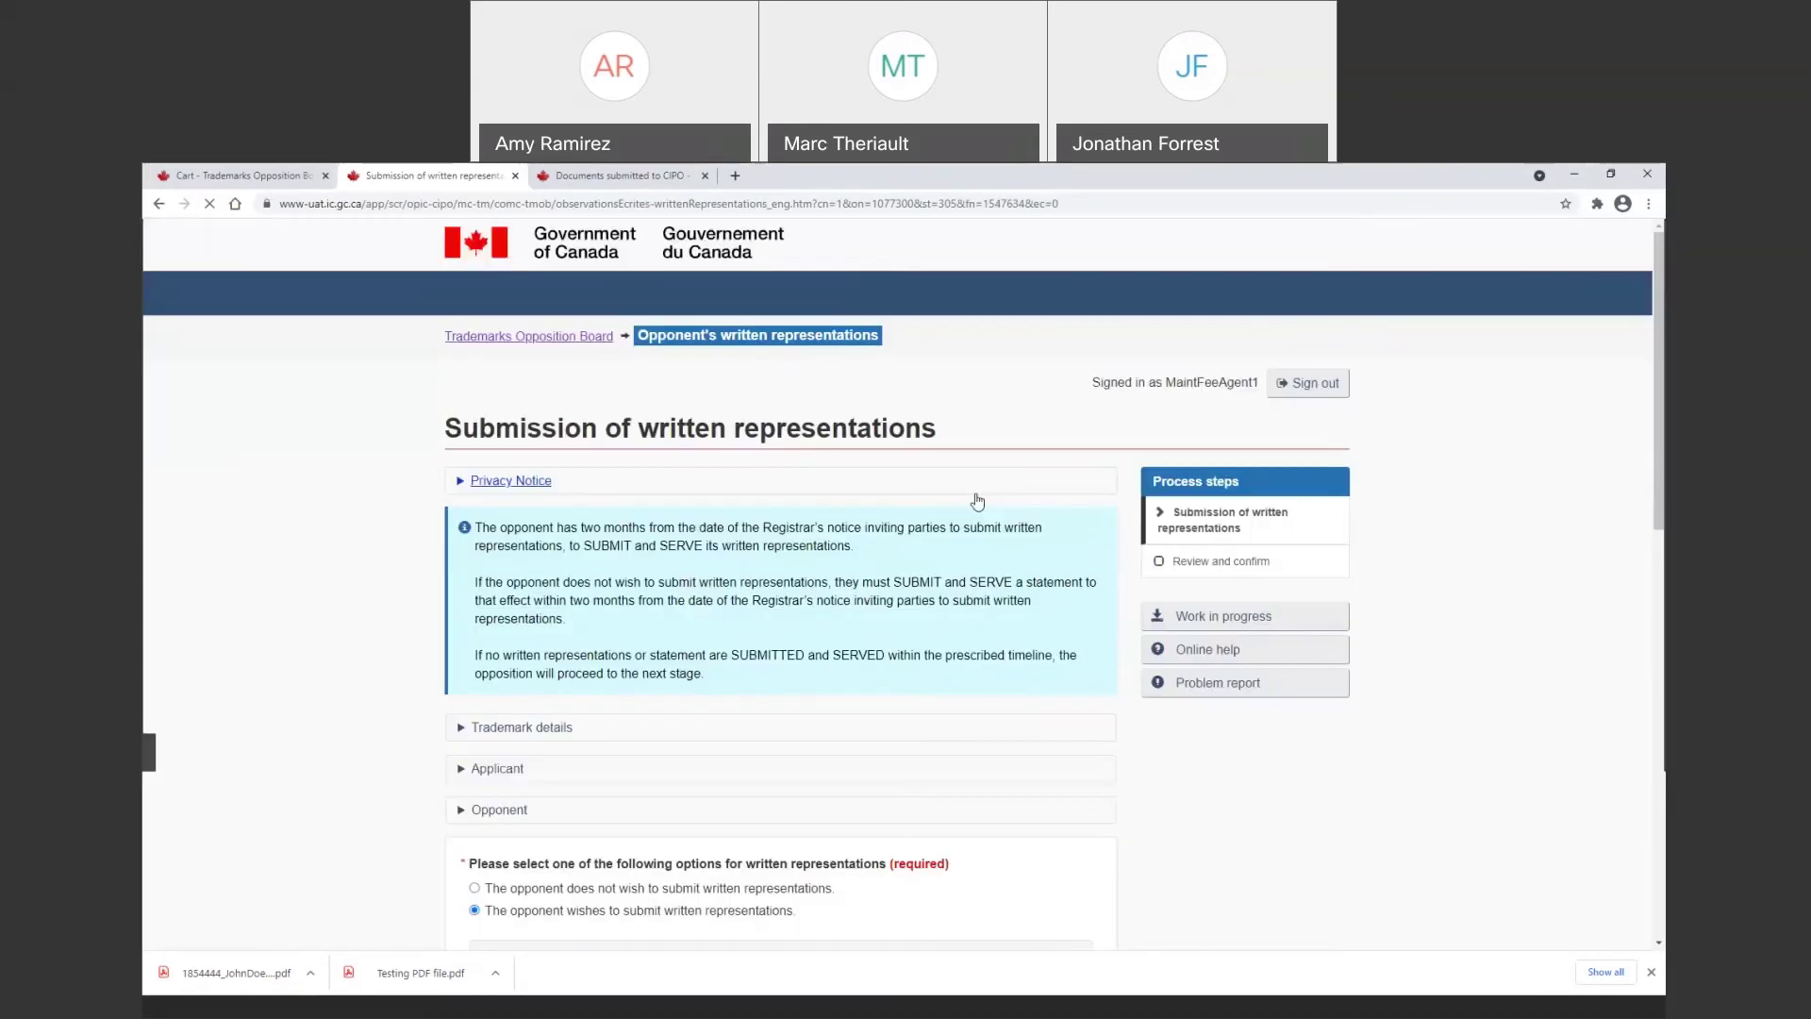
Confirm service of the written representations on the other party with date served 2021-03-29
{"action": "scroll", "coordinate": [975, 510], "scroll_direction": "down", "scroll_amount": 8}
{"action": "scroll", "coordinate": [975, 515], "scroll_direction": "down", "scroll_amount": 1}
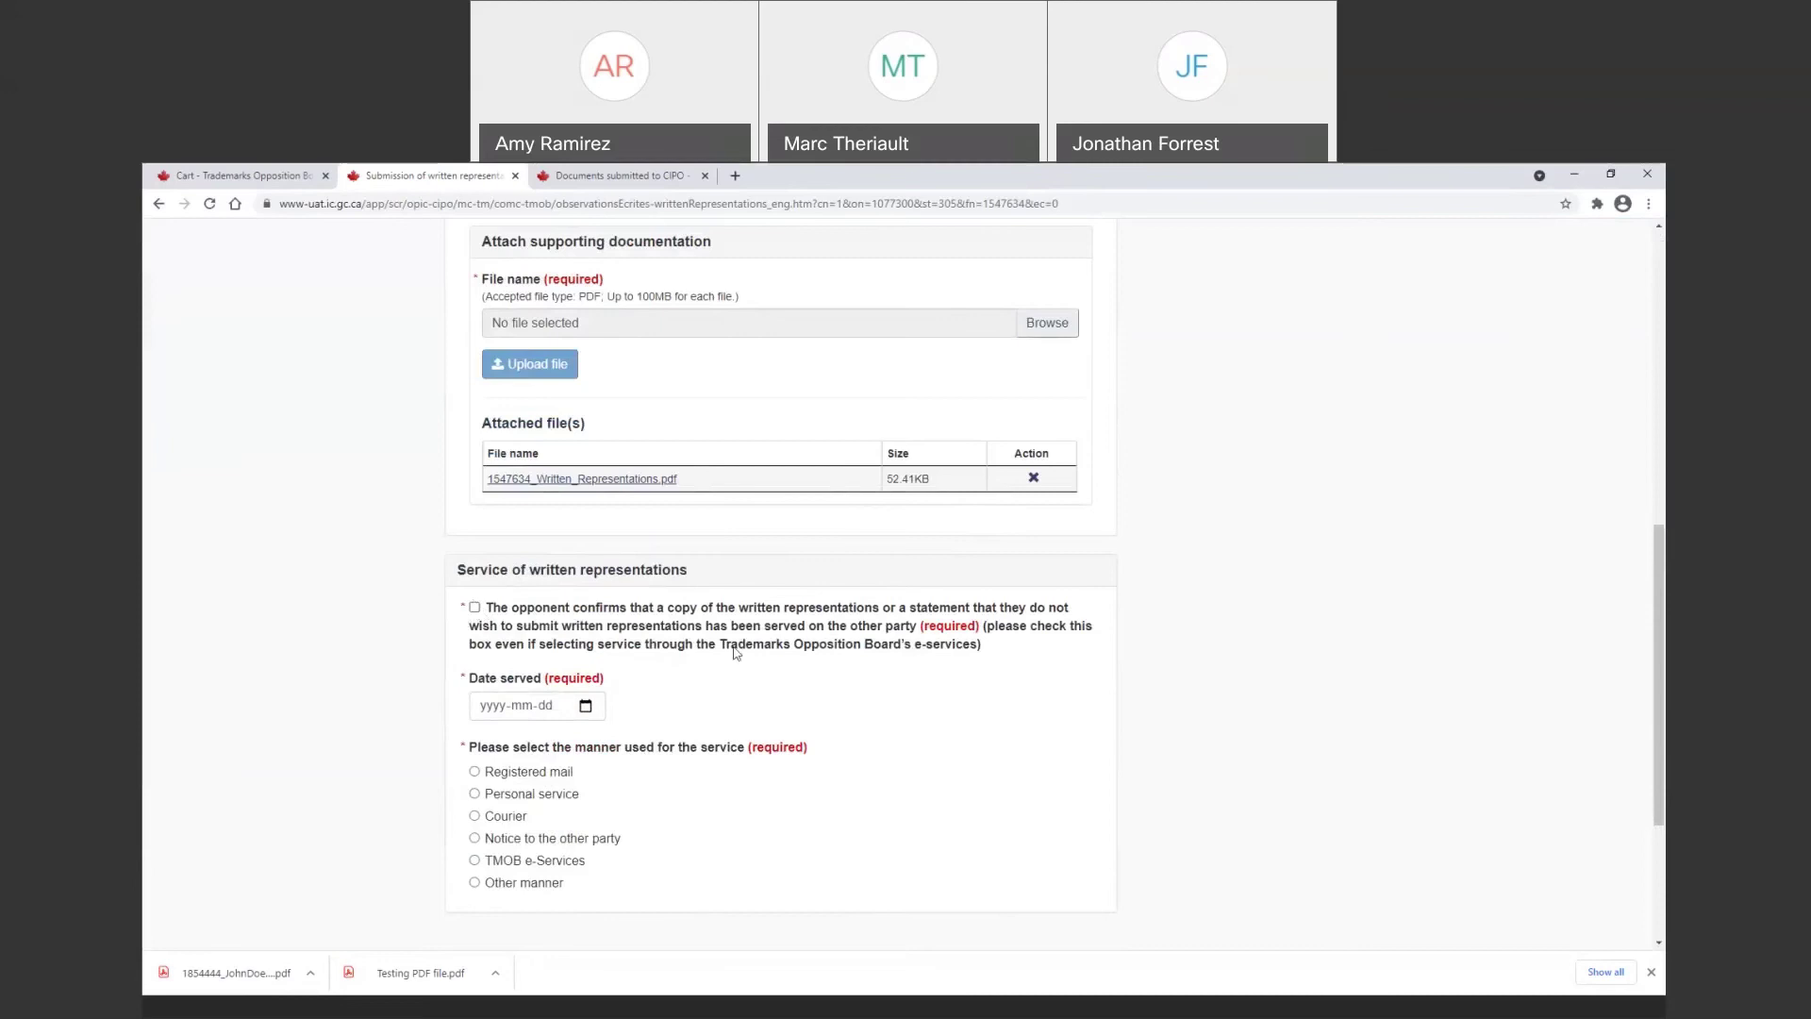
{"action": "left_click", "coordinate": [475, 607]}
{"action": "scroll", "coordinate": [552, 611], "scroll_direction": "down", "scroll_amount": 1}
{"action": "left_click", "coordinate": [585, 630]}
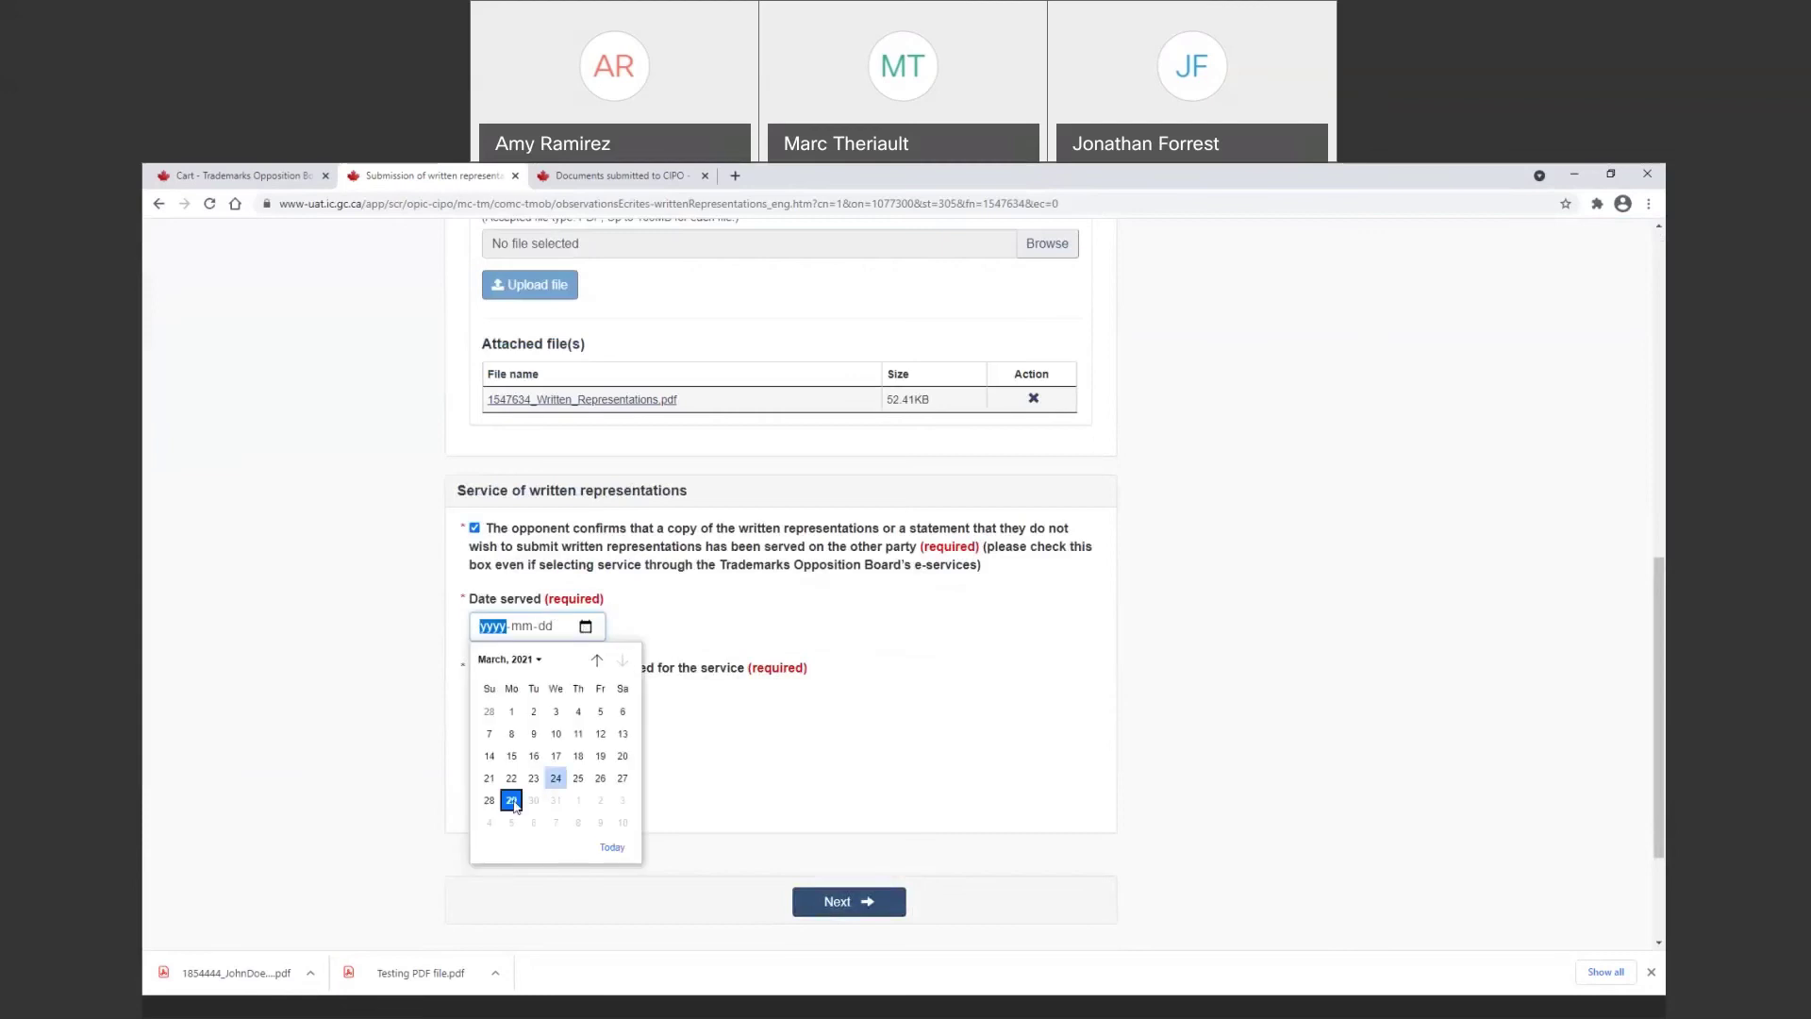
{"action": "left_click", "coordinate": [518, 804]}
{"action": "scroll", "coordinate": [606, 818], "scroll_direction": "down", "scroll_amount": 1}
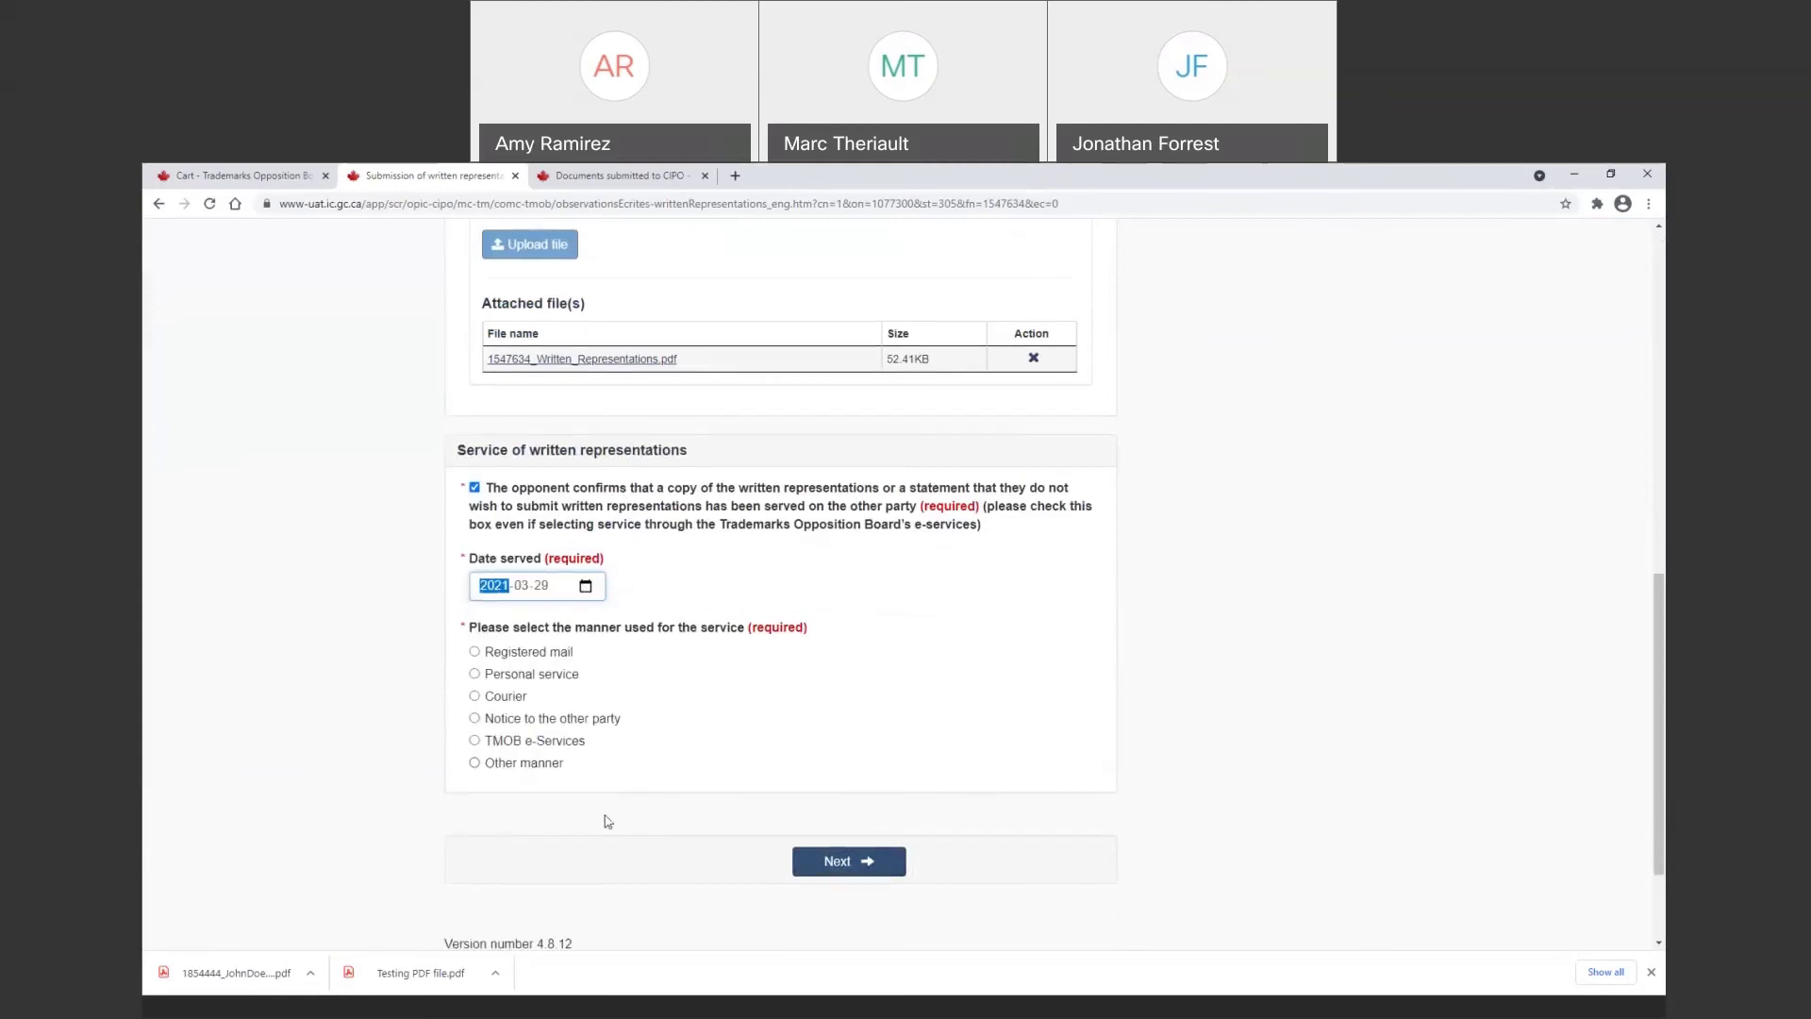
Set TMOB e-Services as the manner of service, enter the party's e-mail address, confirm the parties' agreement, and proceed to the review
{"action": "left_click", "coordinate": [497, 704]}
{"action": "left_click", "coordinate": [540, 775]}
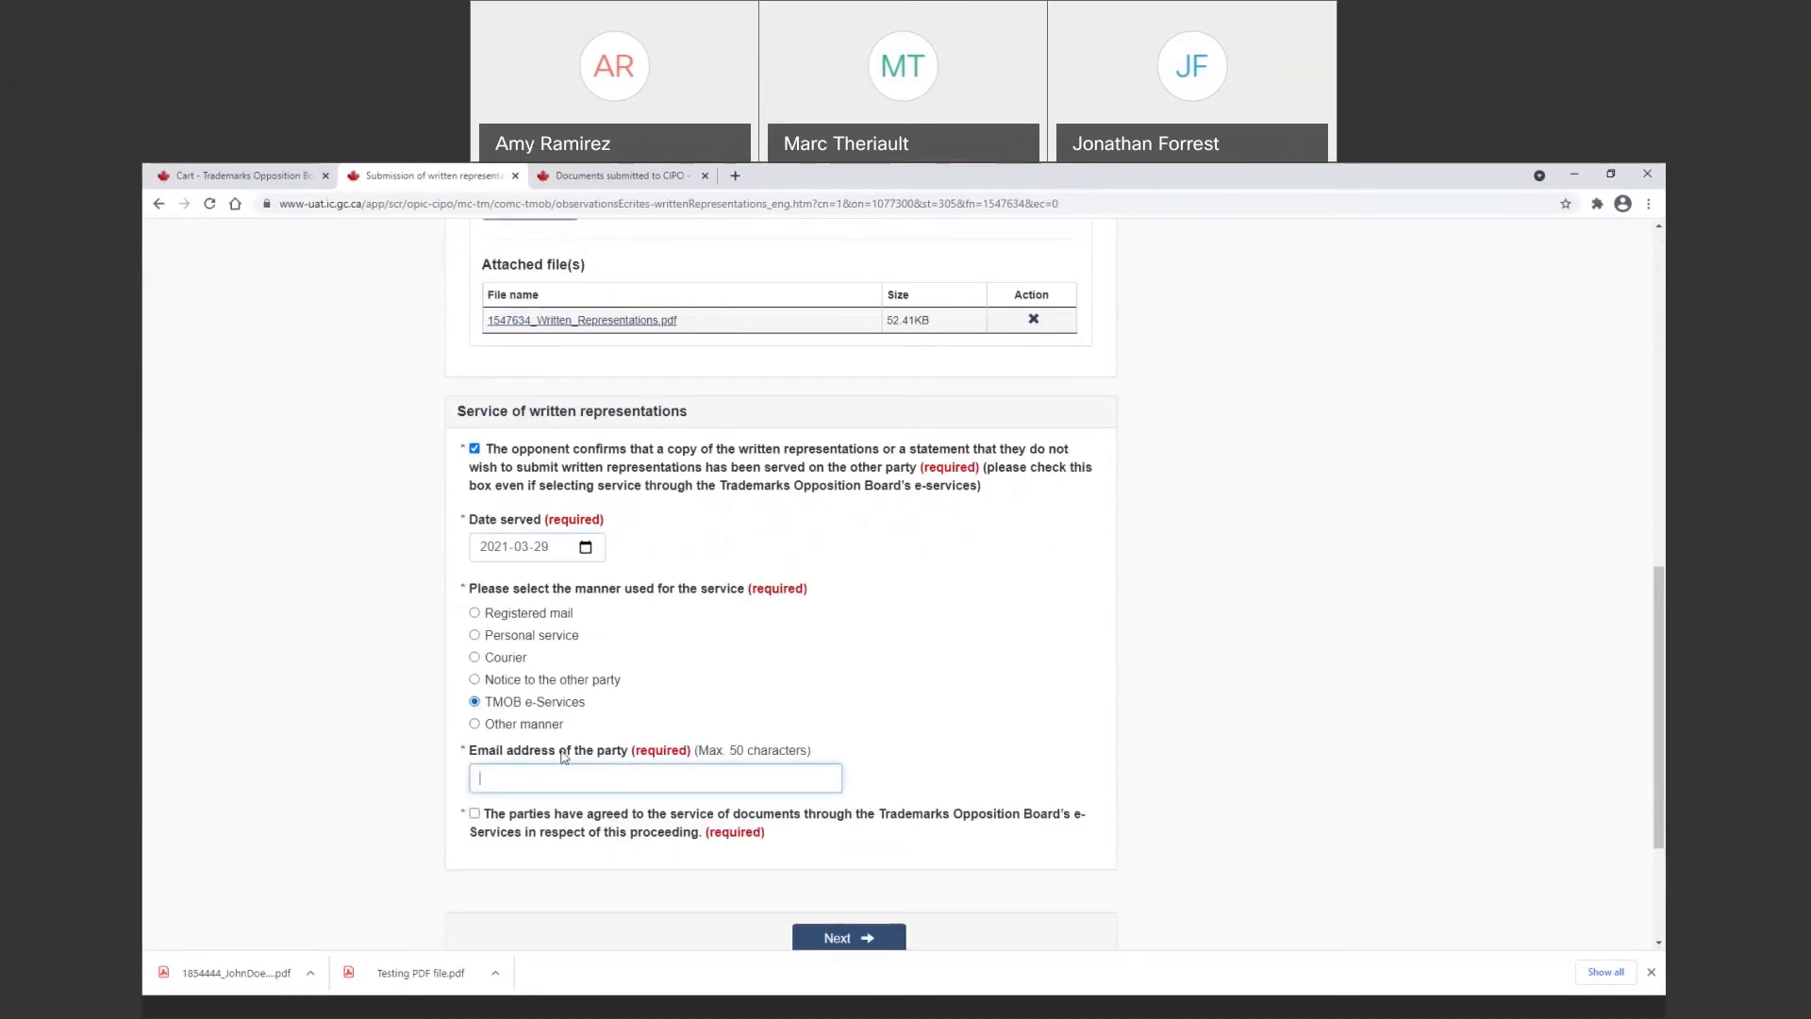
{"action": "type", "text": "test@test.ca"}
{"action": "scroll", "coordinate": [488, 777], "scroll_direction": "down", "scroll_amount": 1}
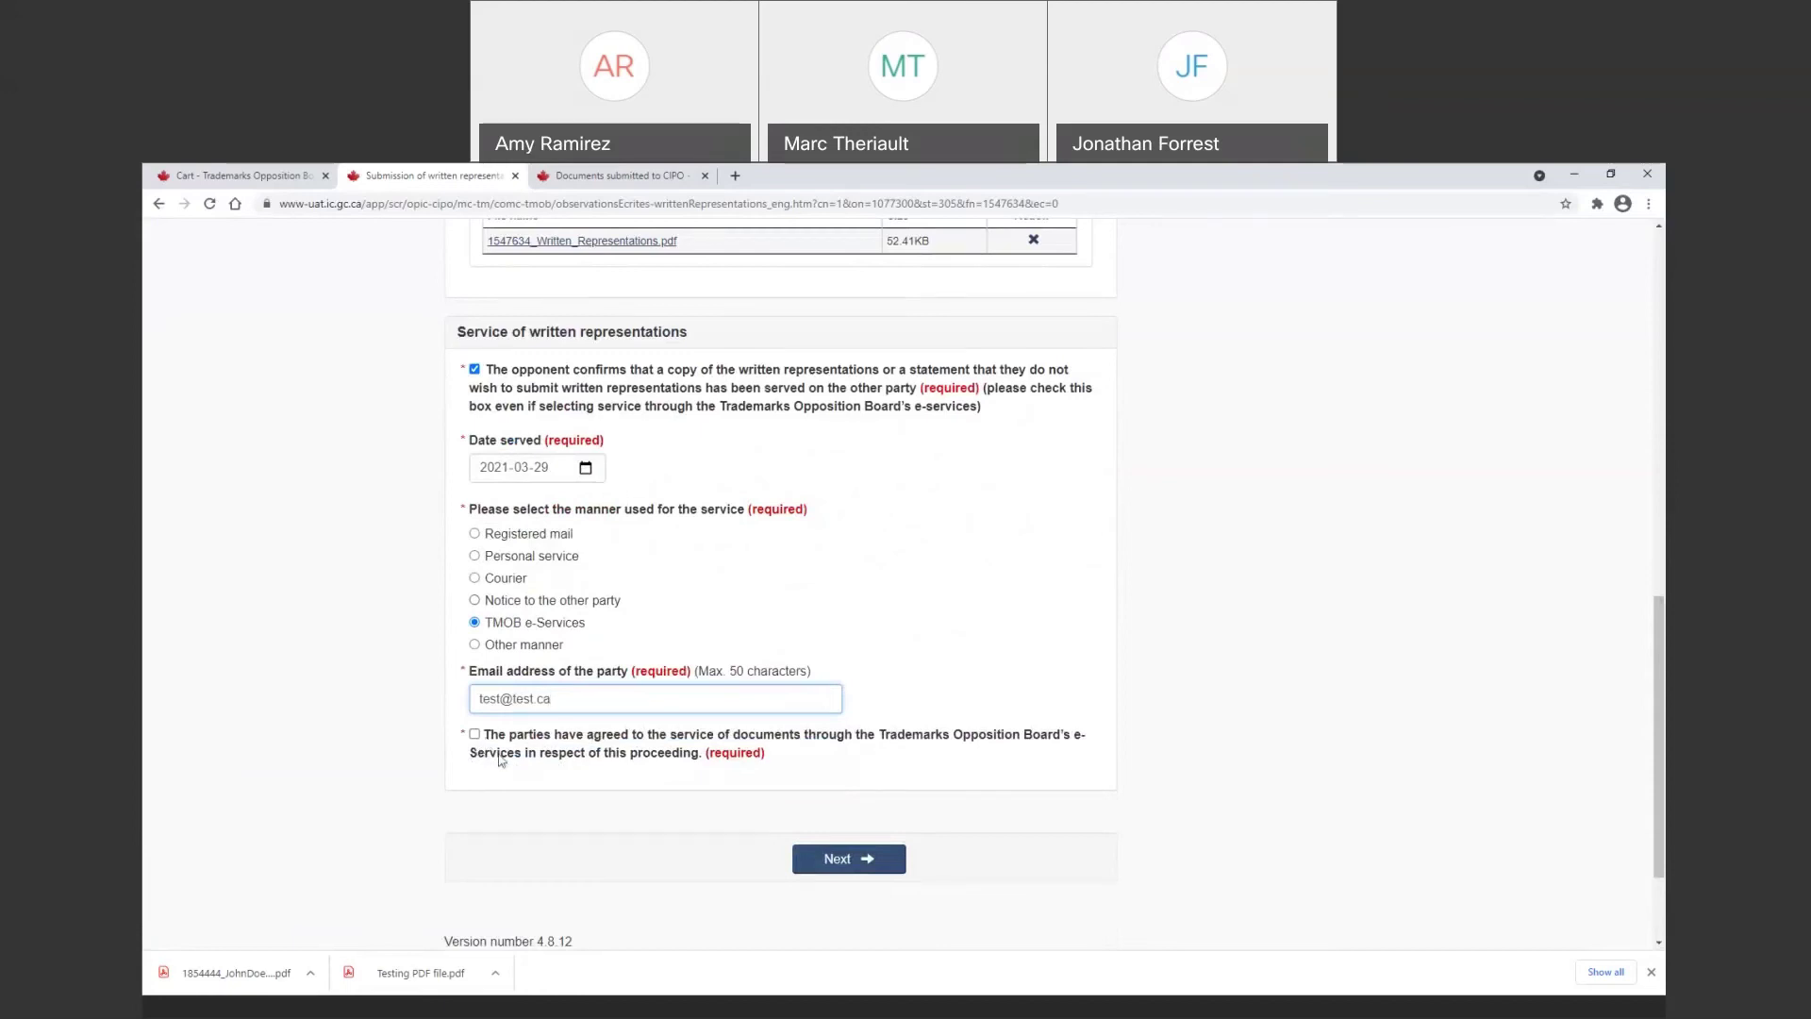
{"action": "left_click", "coordinate": [504, 753]}
{"action": "left_click", "coordinate": [876, 880]}
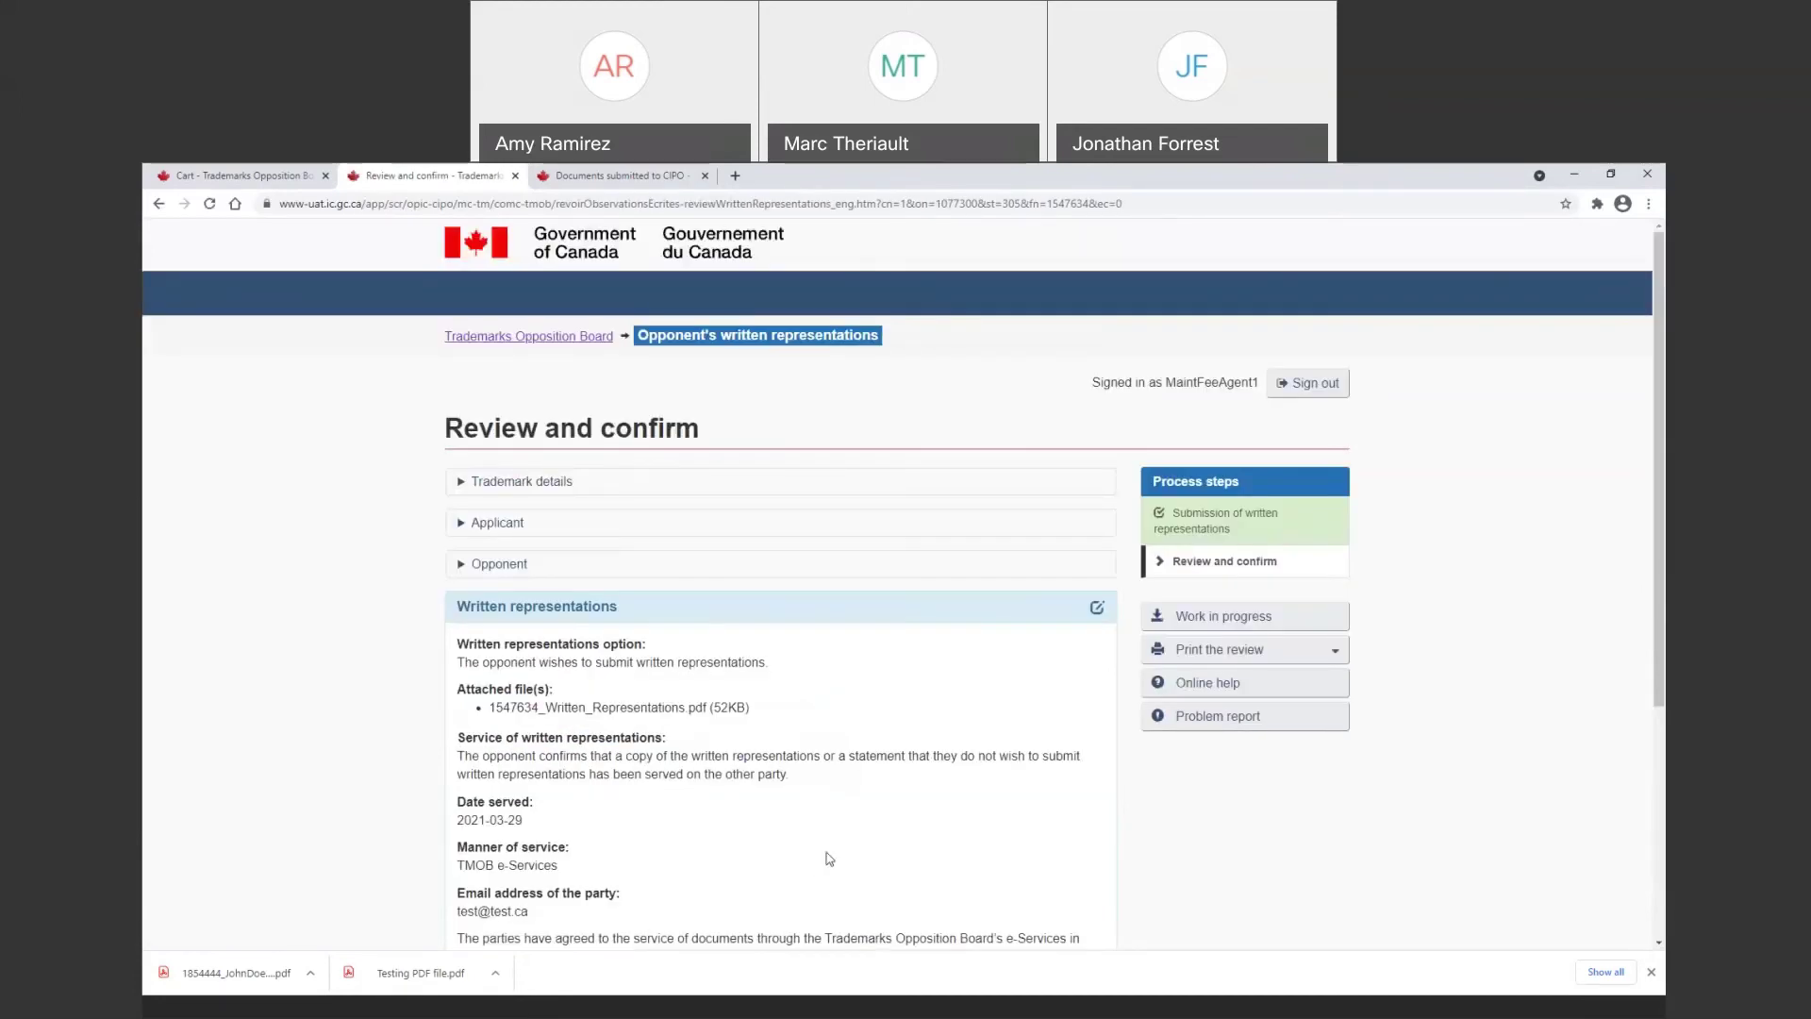
Review the written representations details, confirm them into the cart, and look over the cart's contents
{"action": "scroll", "coordinate": [830, 858], "scroll_direction": "down", "scroll_amount": 2}
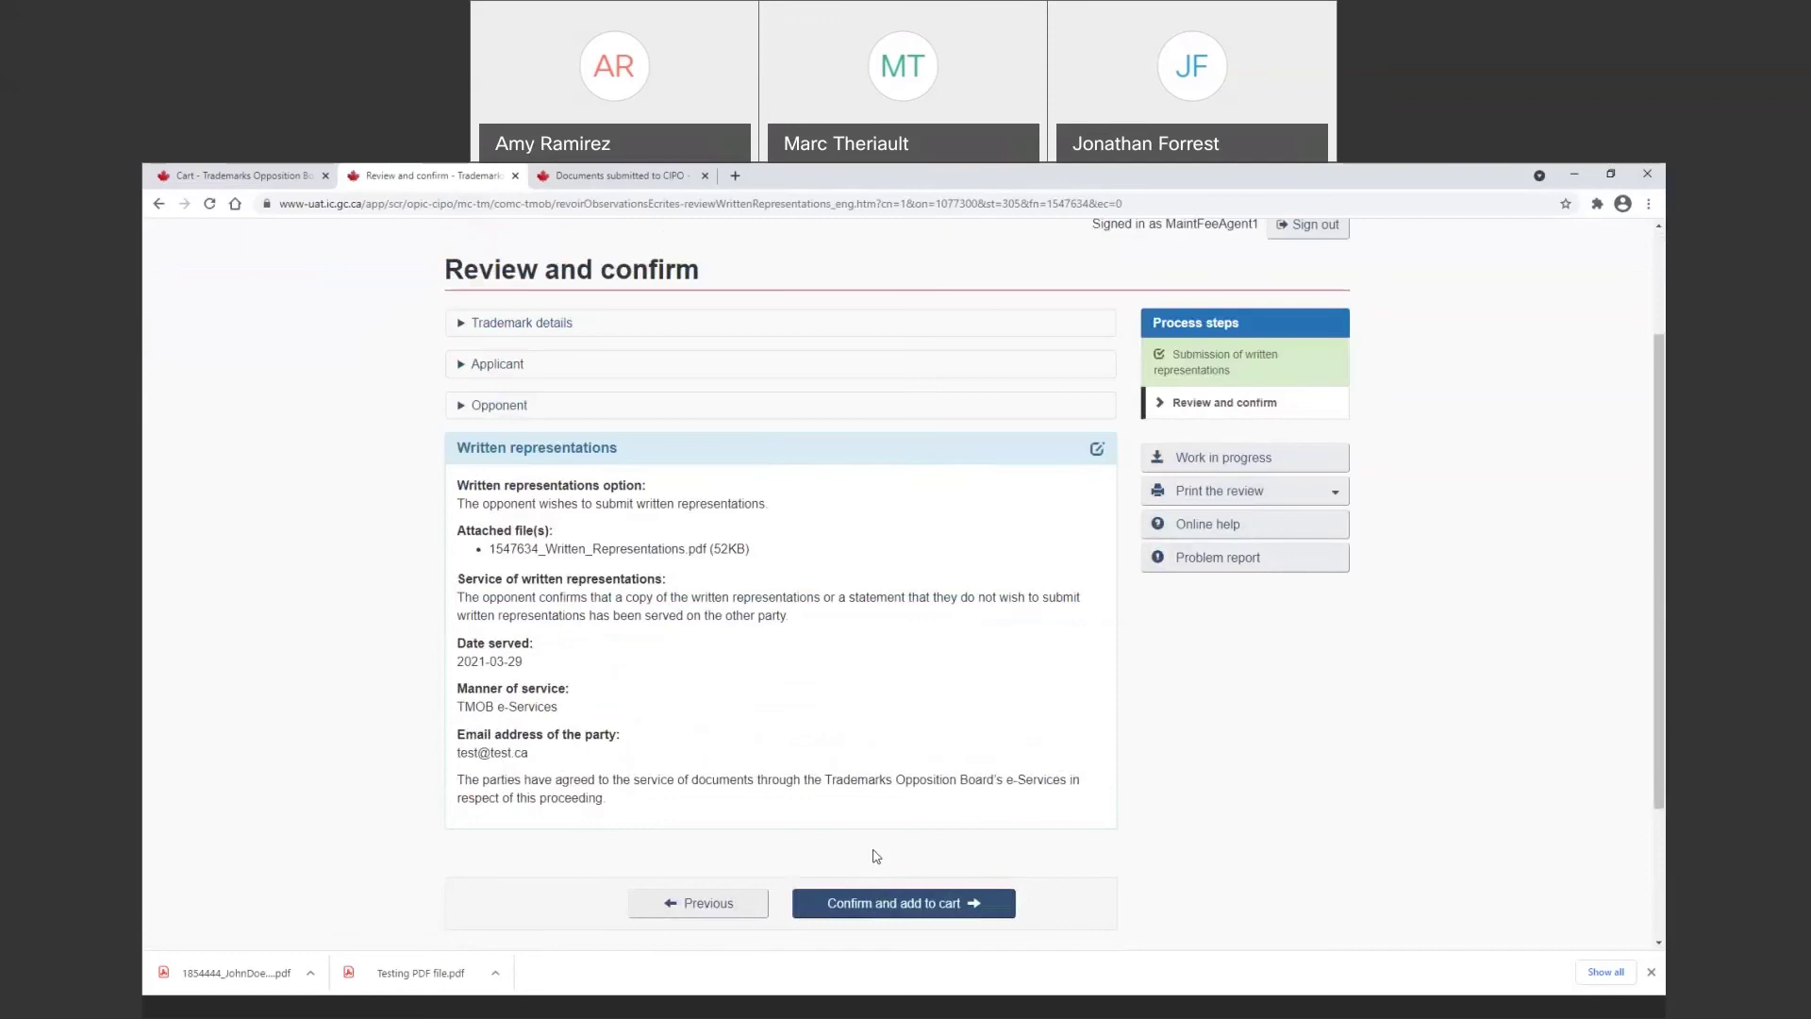
{"action": "left_click", "coordinate": [934, 909]}
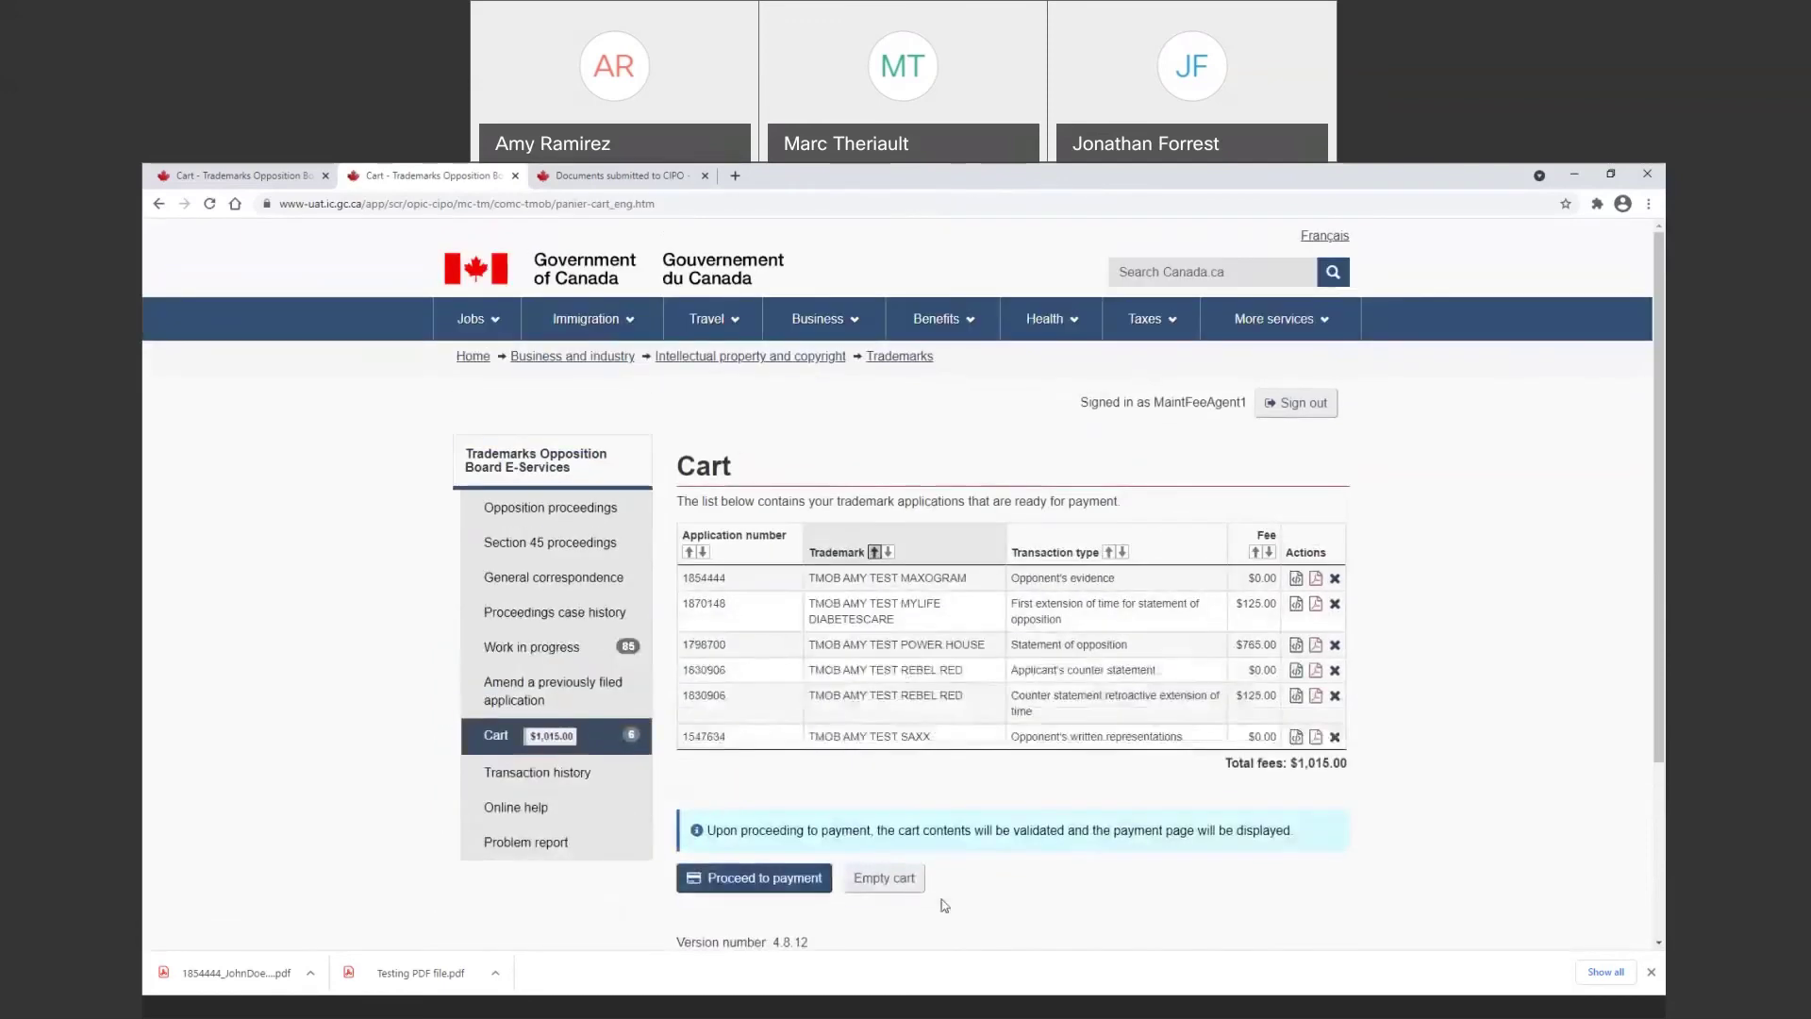
{"action": "scroll", "coordinate": [944, 894], "scroll_direction": "down", "scroll_amount": 1}
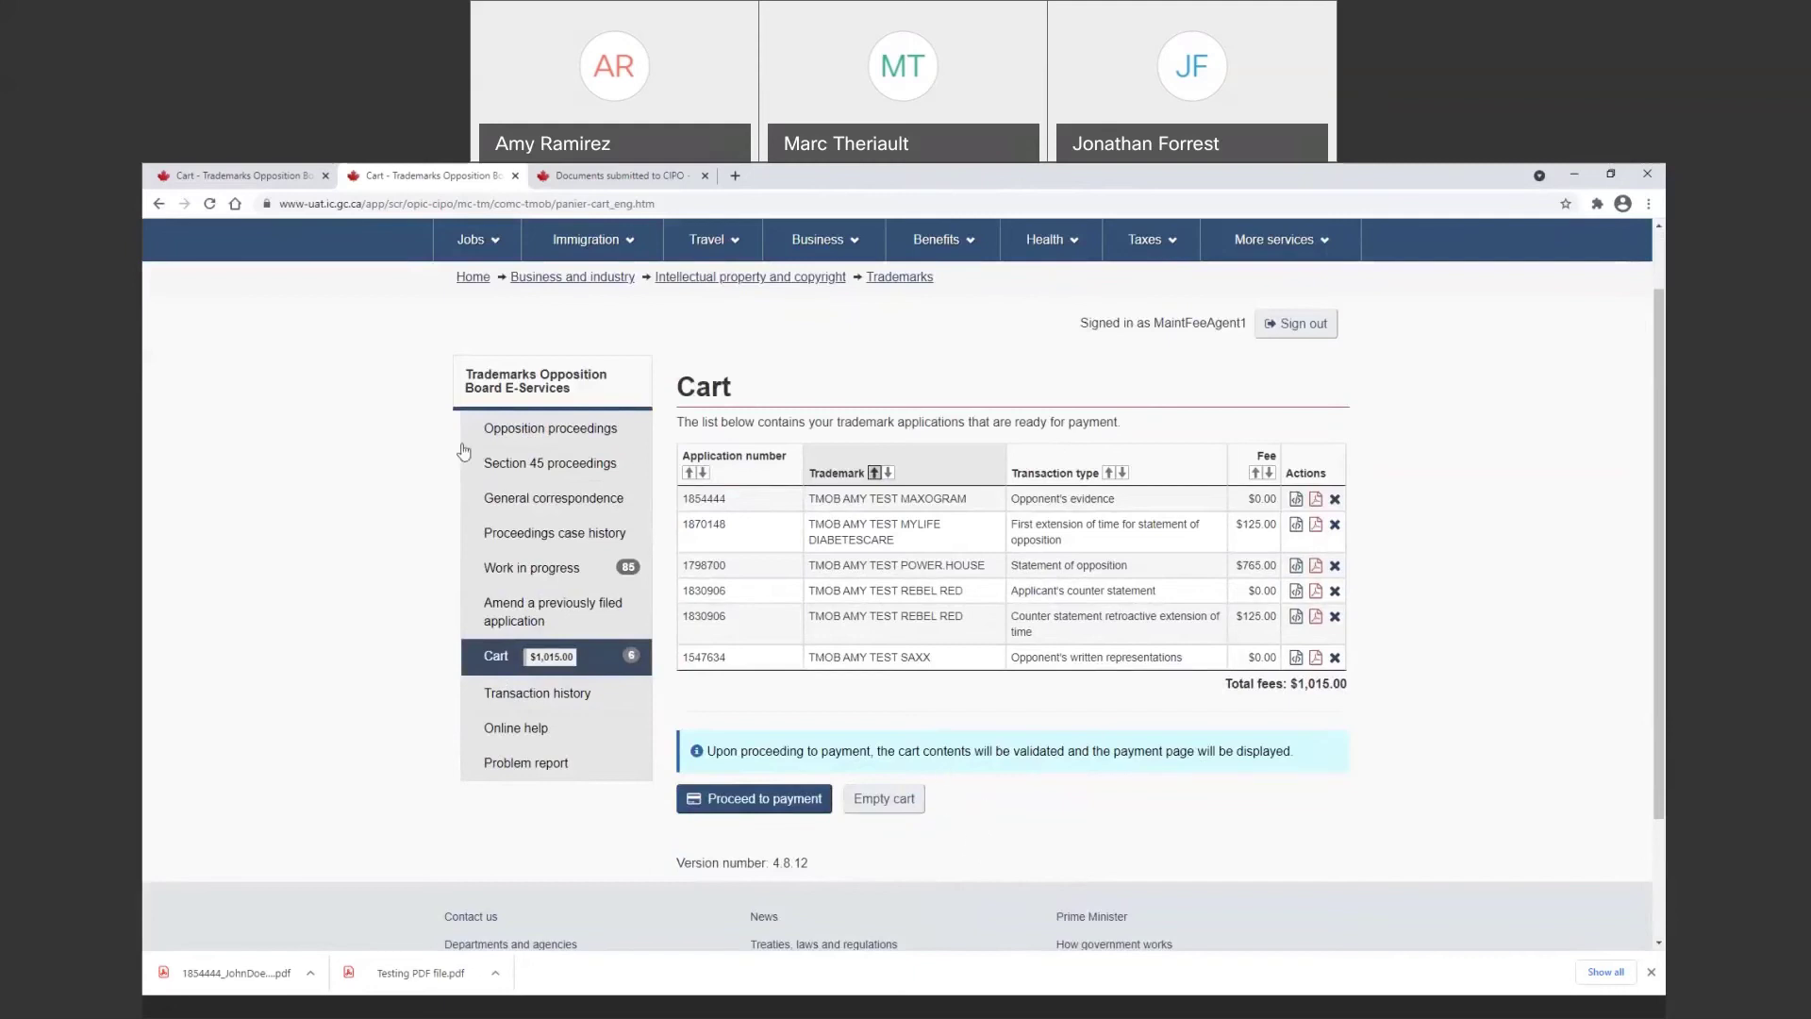
Search the opposition proceedings for application number 1781474, select the trademark found, and continue to its cases
{"action": "left_click", "coordinate": [526, 444]}
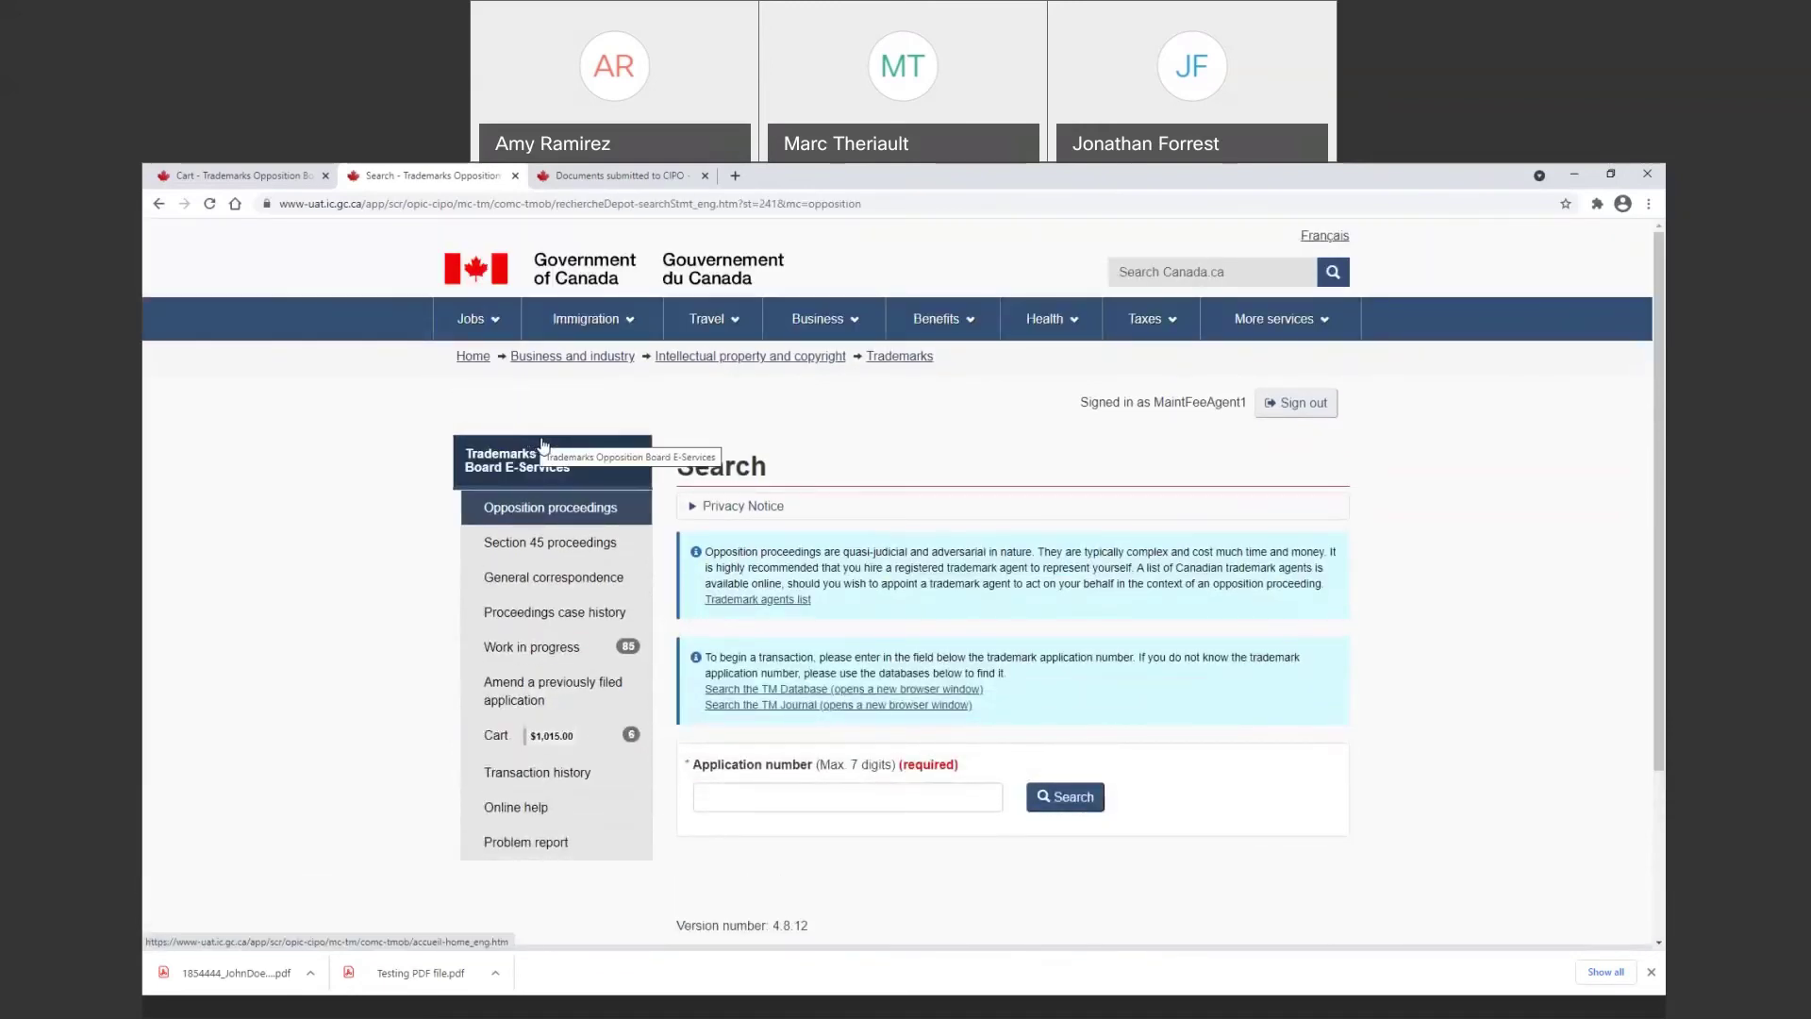
{"action": "left_click", "coordinate": [706, 797]}
{"action": "type", "text": "1781474"}
{"action": "left_click", "coordinate": [1073, 799]}
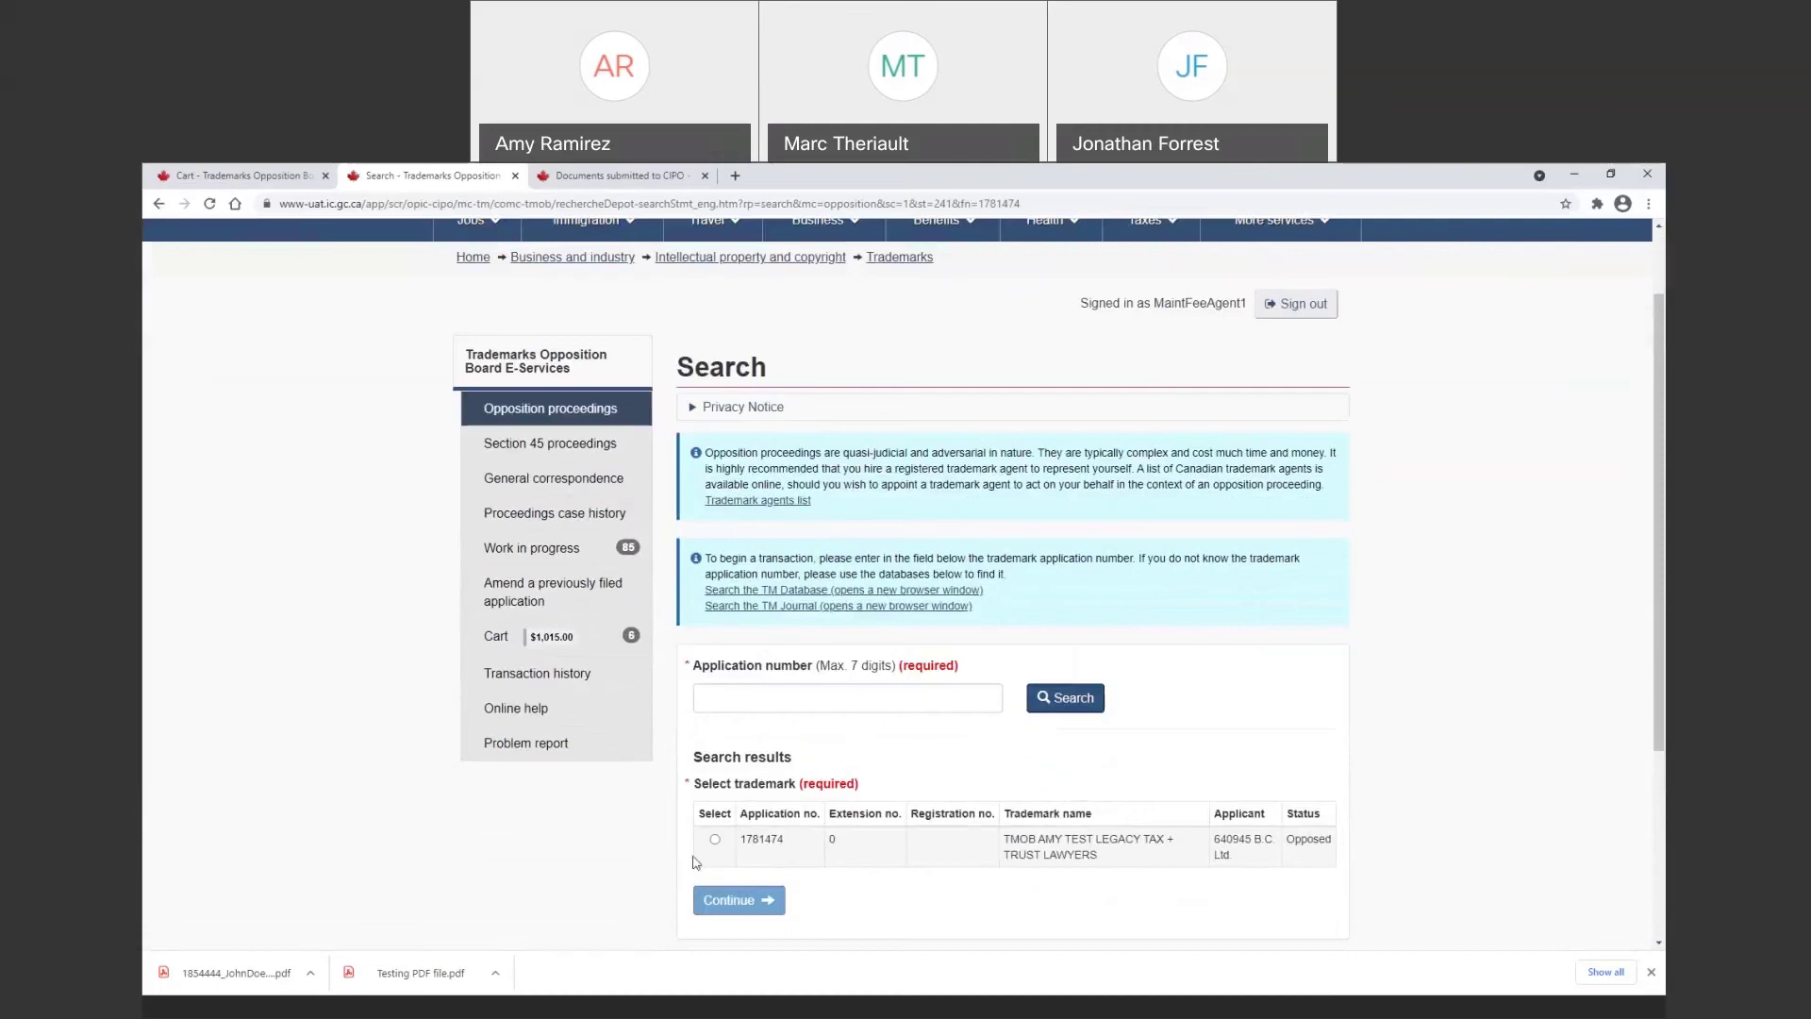
{"action": "left_click", "coordinate": [727, 835]}
{"action": "left_click", "coordinate": [752, 910]}
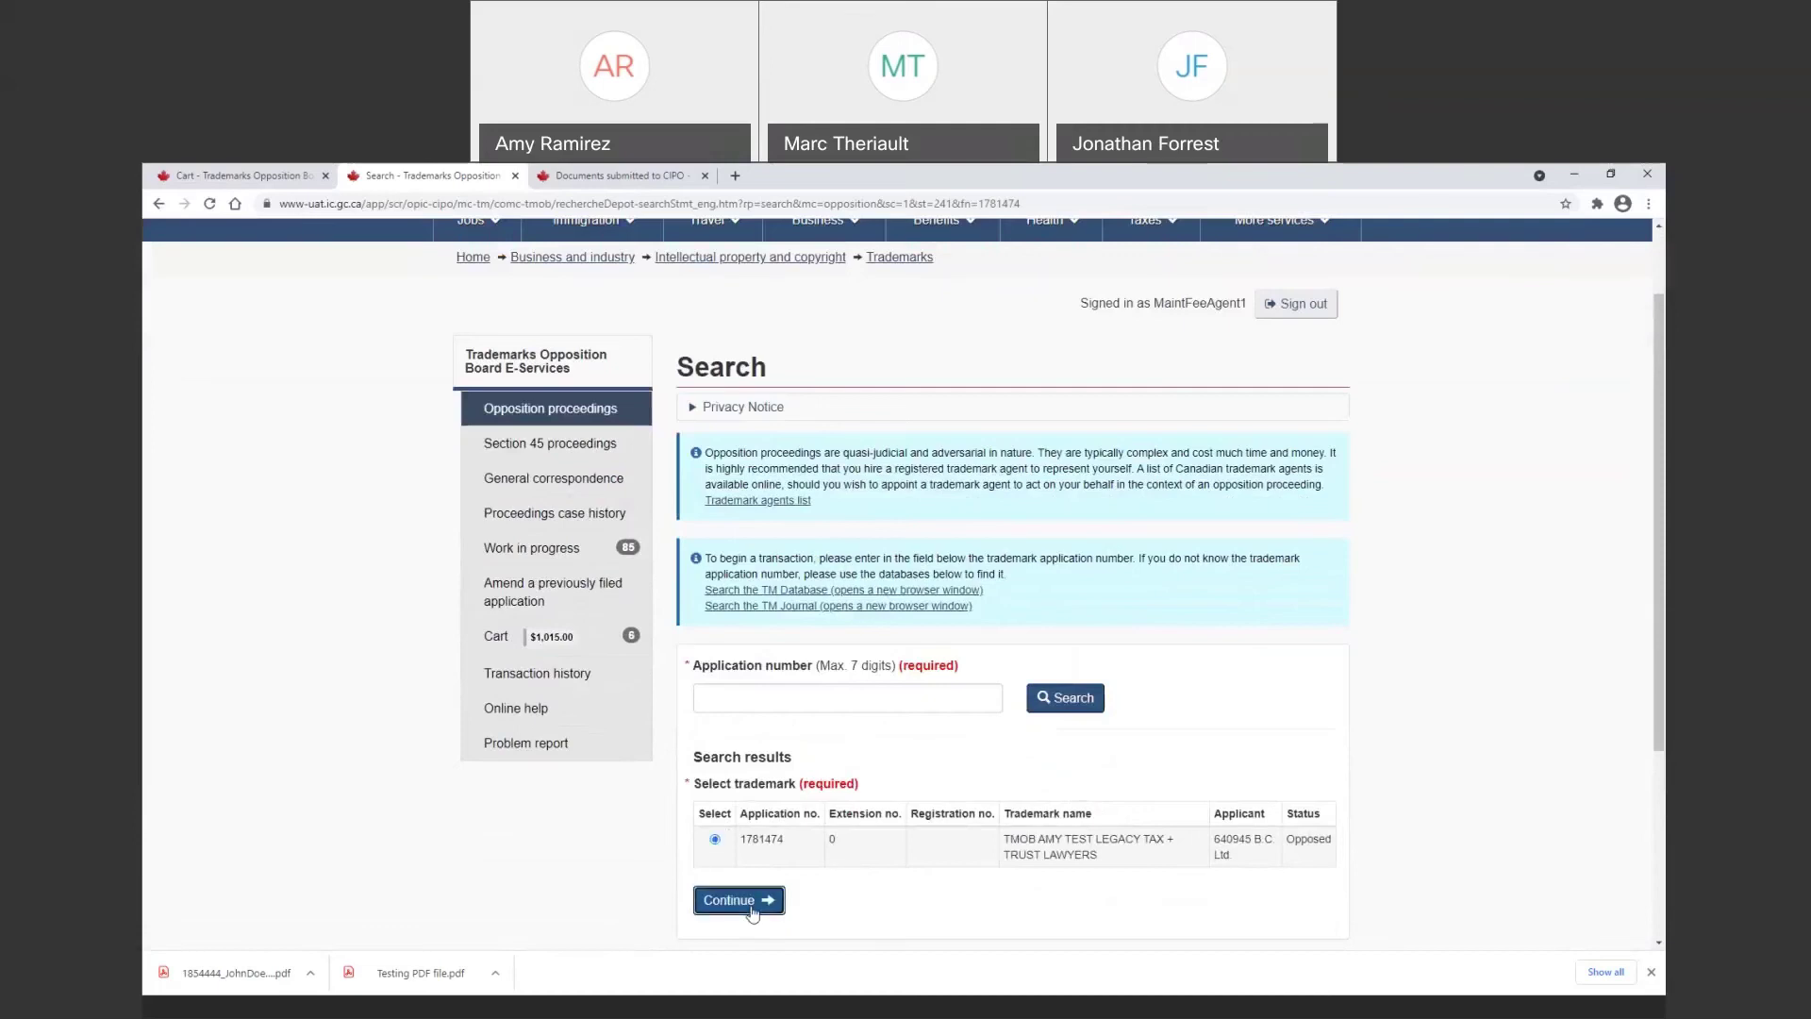
Start the applicant's hearing request for the opposition case, with representations made by video conference in English
{"action": "scroll", "coordinate": [751, 906], "scroll_direction": "down", "scroll_amount": 2}
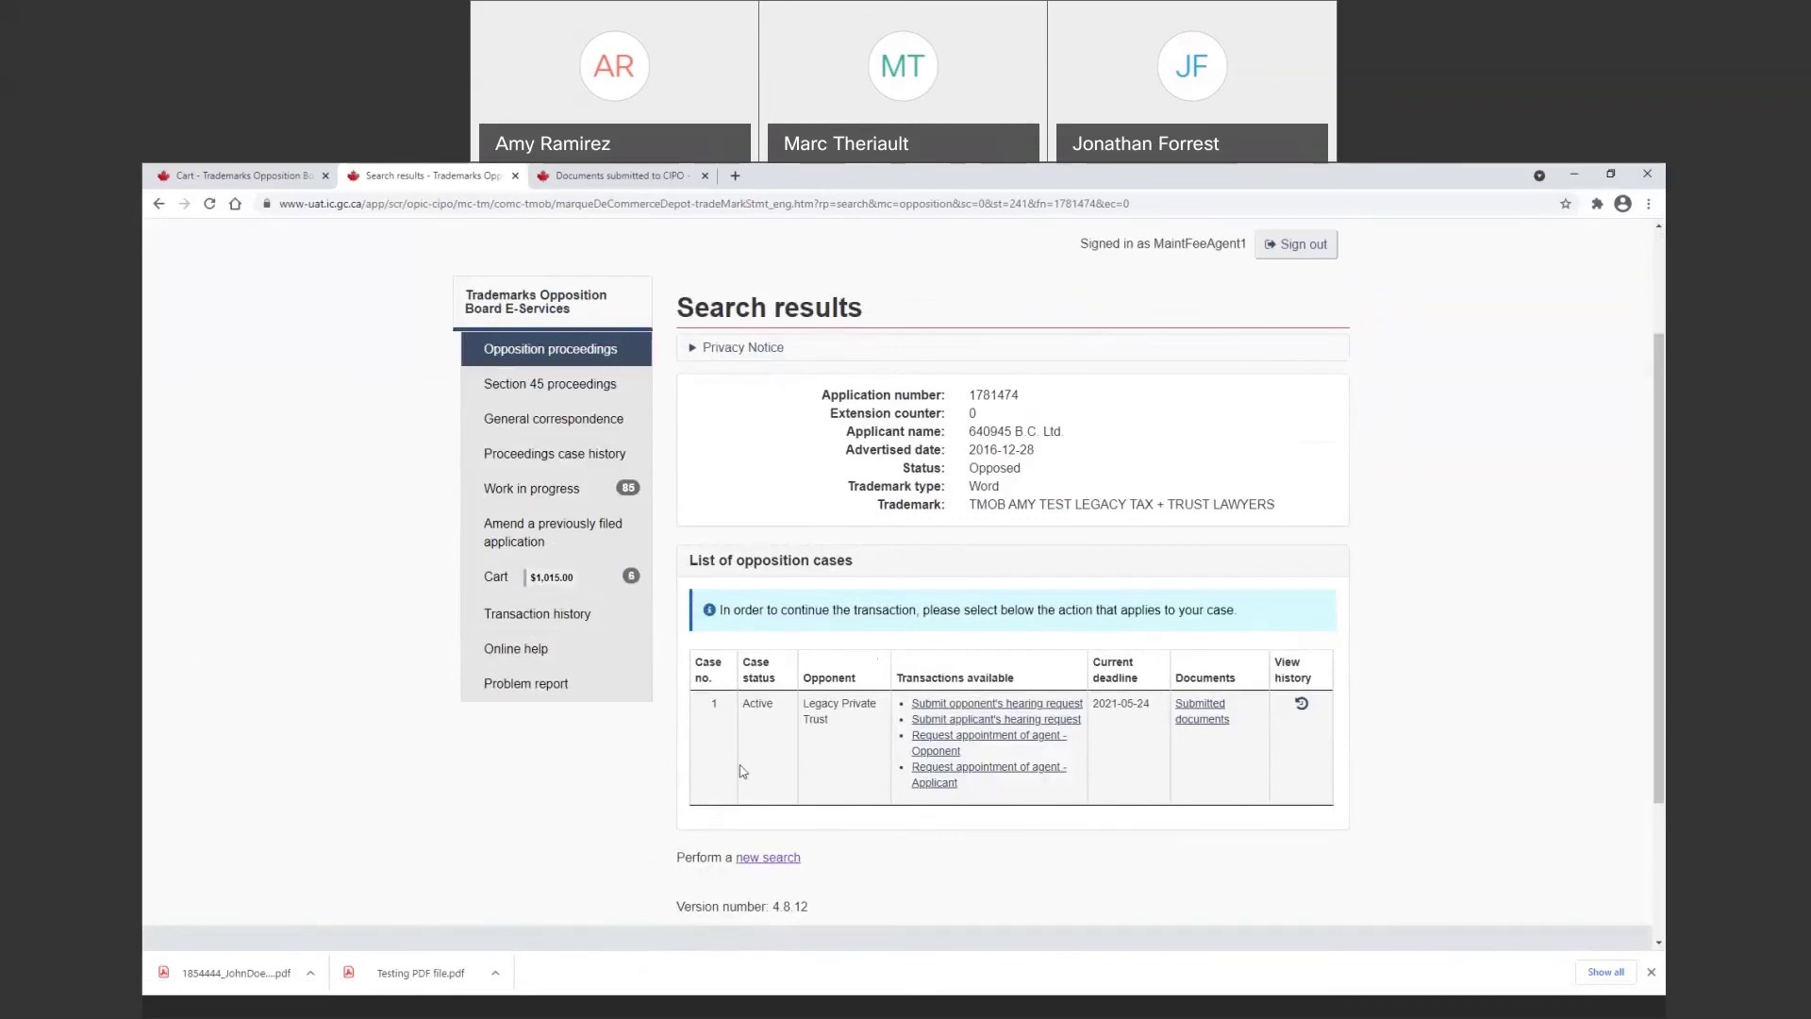
{"action": "left_click", "coordinate": [989, 723]}
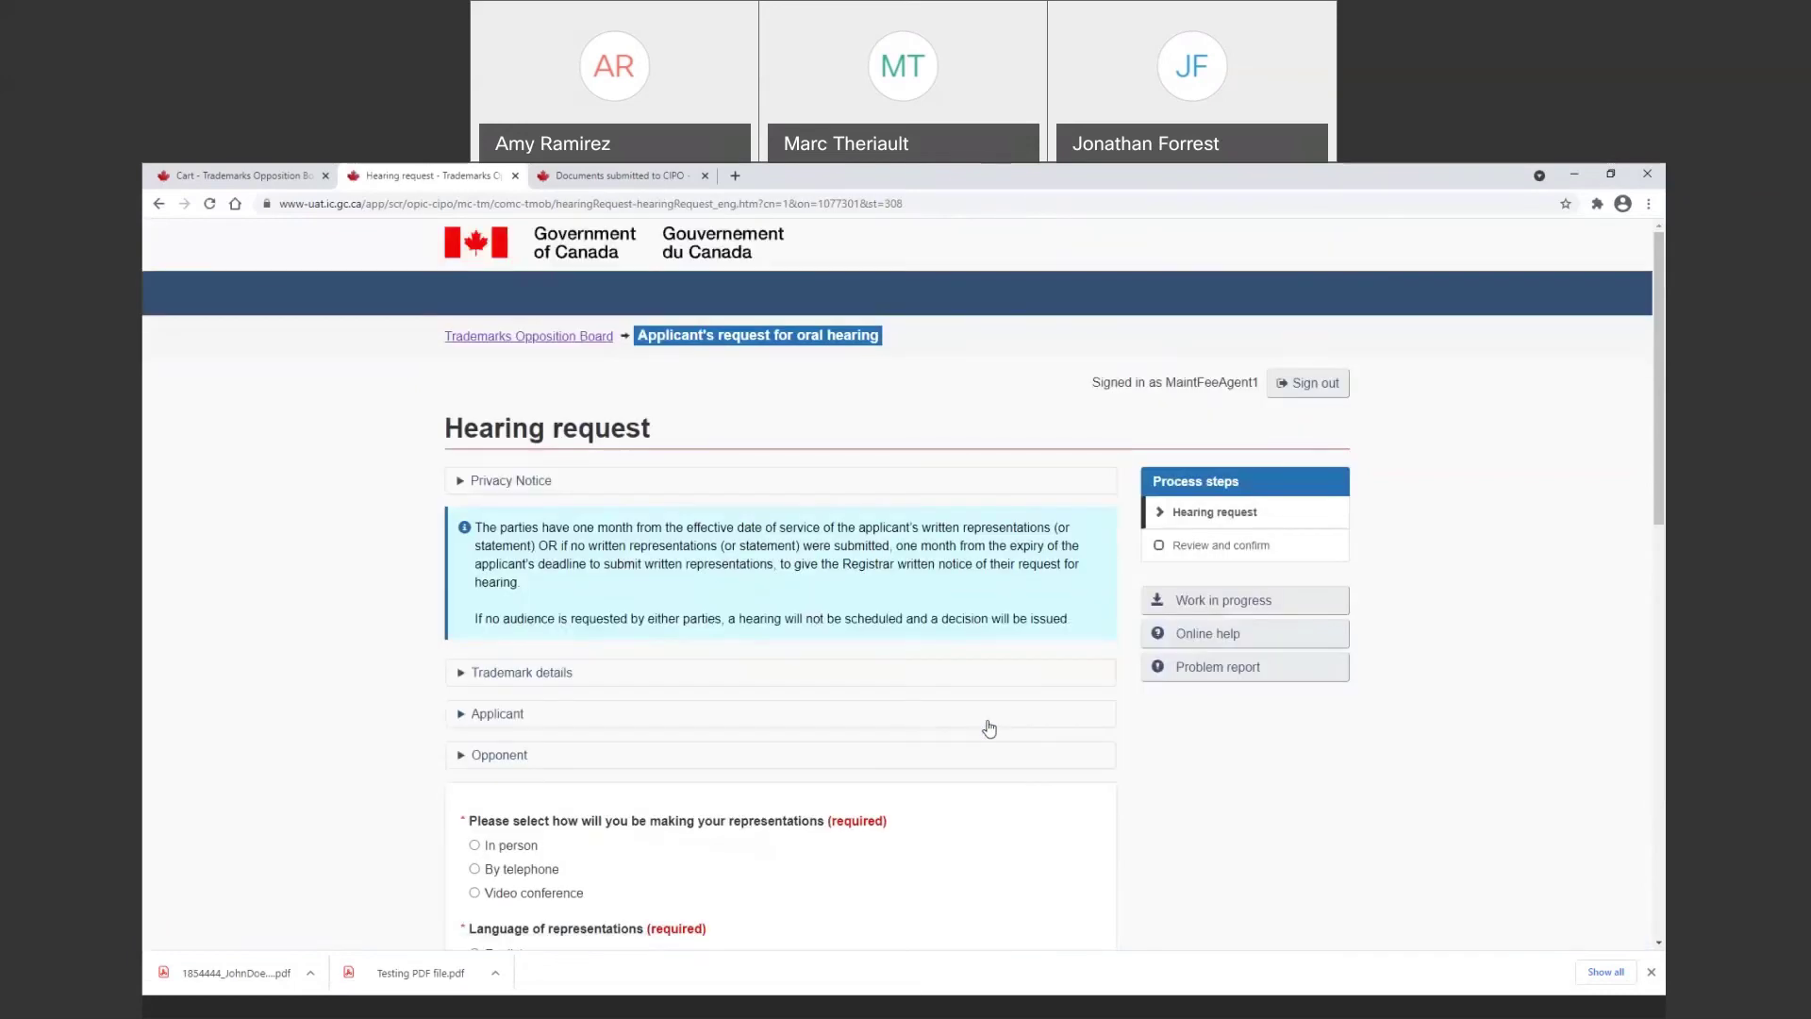
{"action": "scroll", "coordinate": [988, 727], "scroll_direction": "down", "scroll_amount": 2}
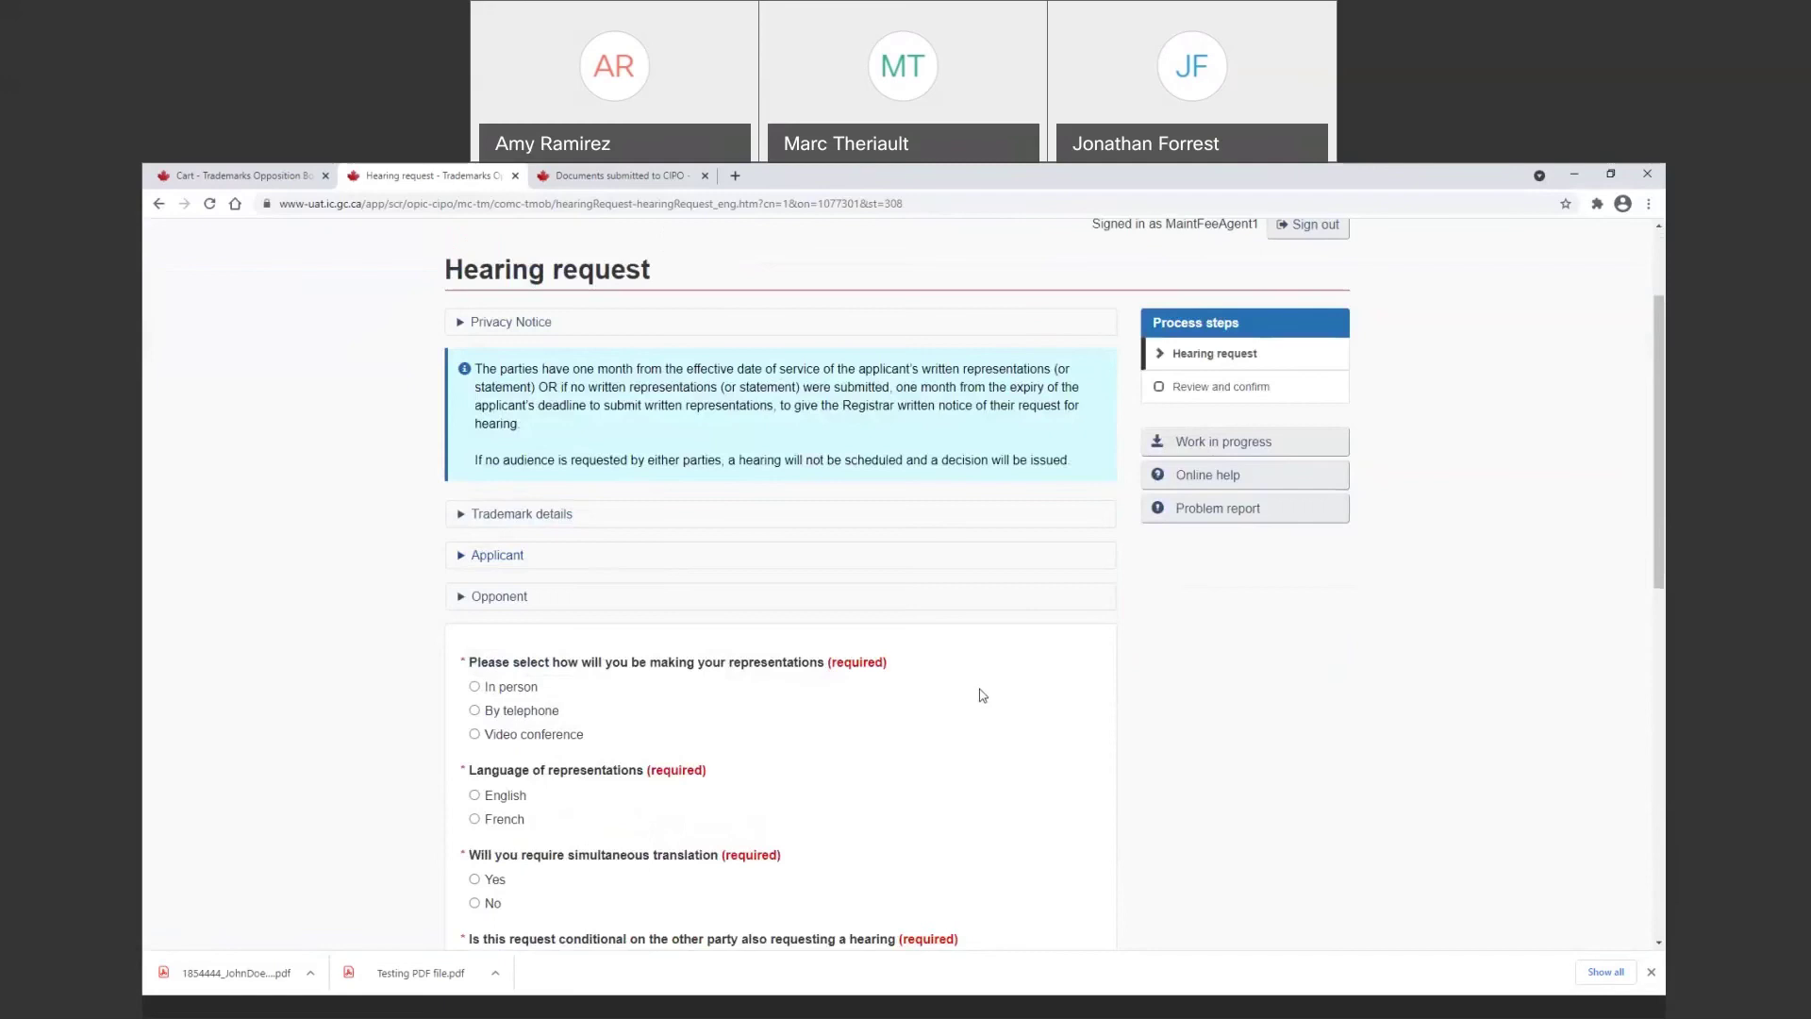
{"action": "scroll", "coordinate": [948, 681], "scroll_direction": "down", "scroll_amount": 1}
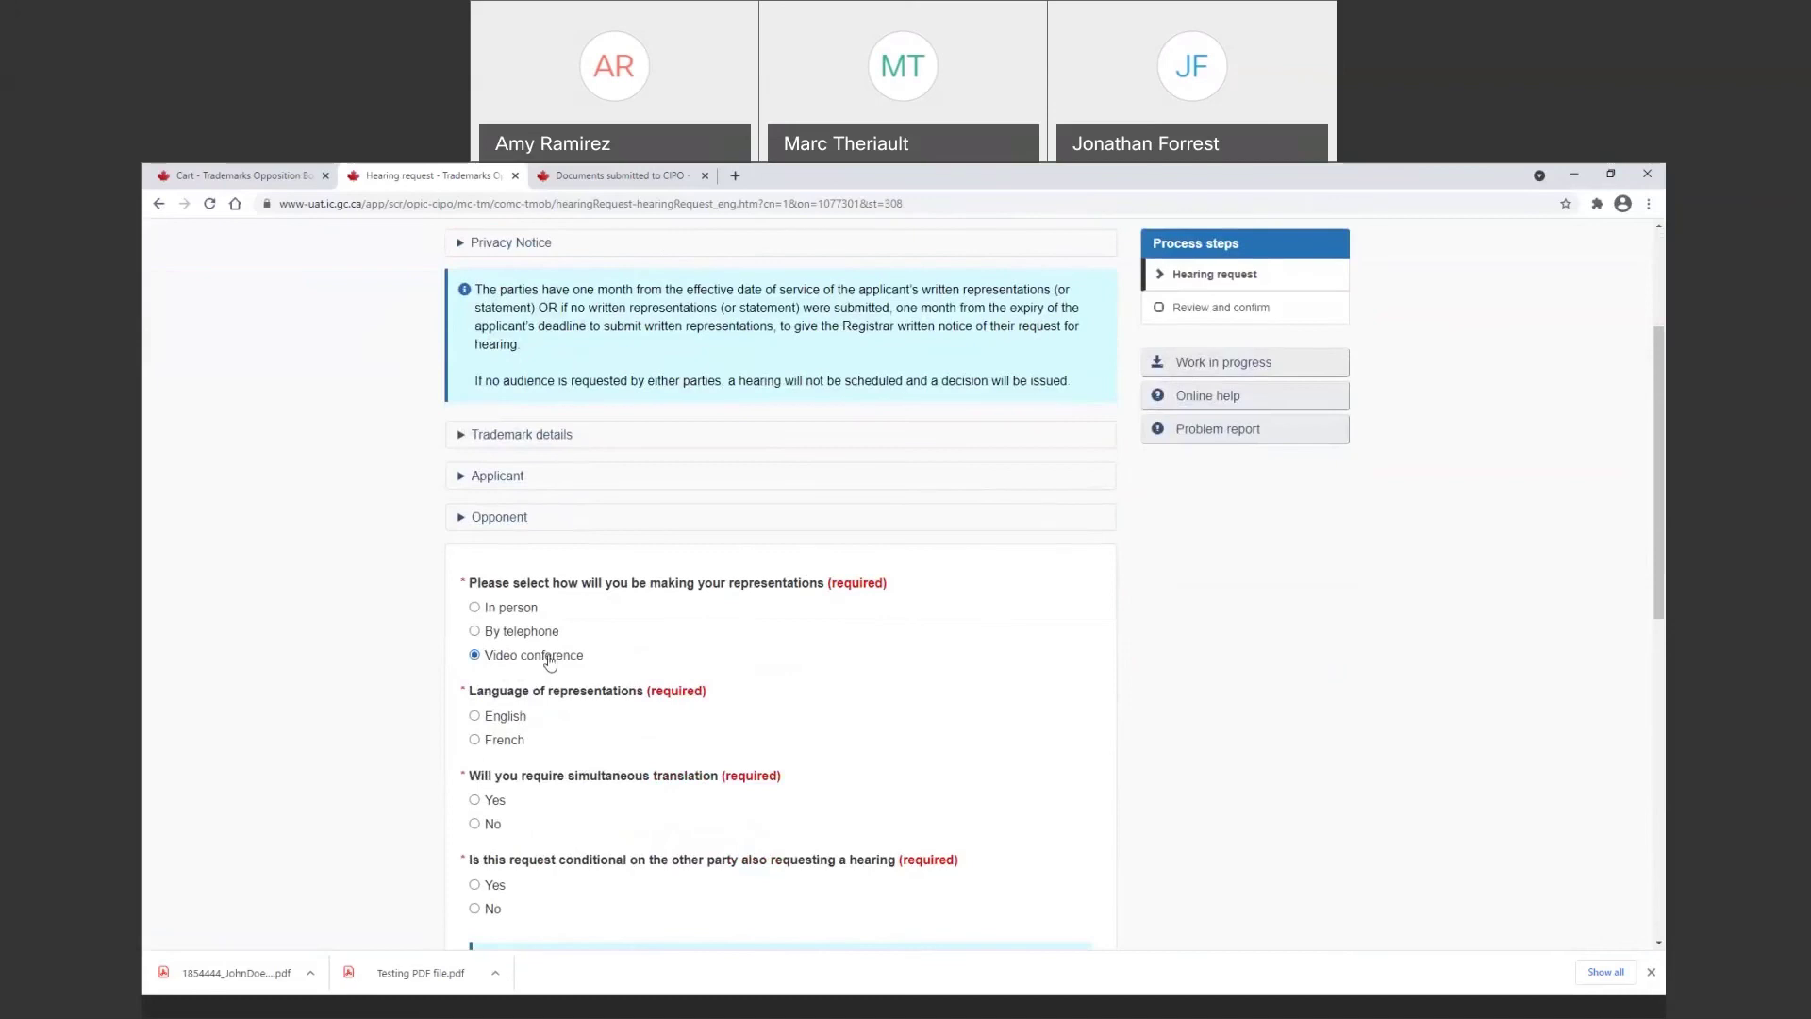
{"action": "left_click", "coordinate": [509, 721]}
{"action": "scroll", "coordinate": [712, 722], "scroll_direction": "down", "scroll_amount": 2}
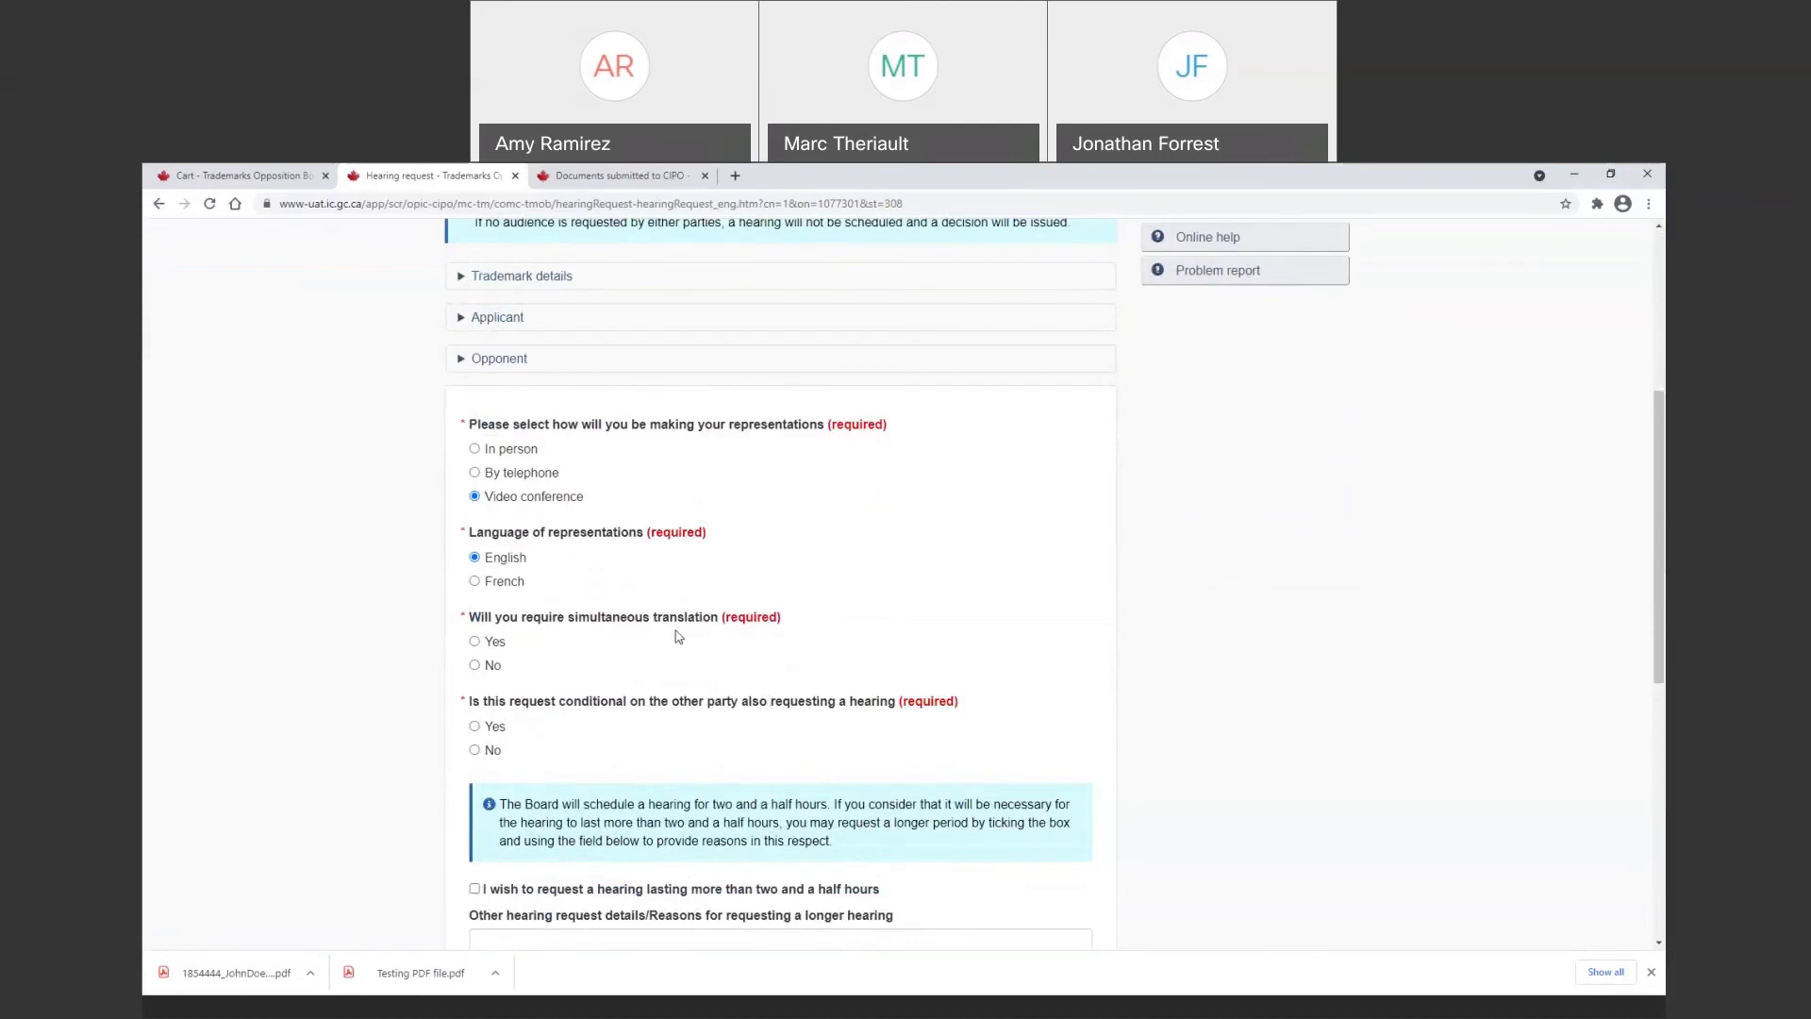
Answer No to simultaneous translation and No to the request being conditional on the other party also requesting a hearing
{"action": "left_click", "coordinate": [482, 749]}
{"action": "scroll", "coordinate": [693, 727], "scroll_direction": "down", "scroll_amount": 1}
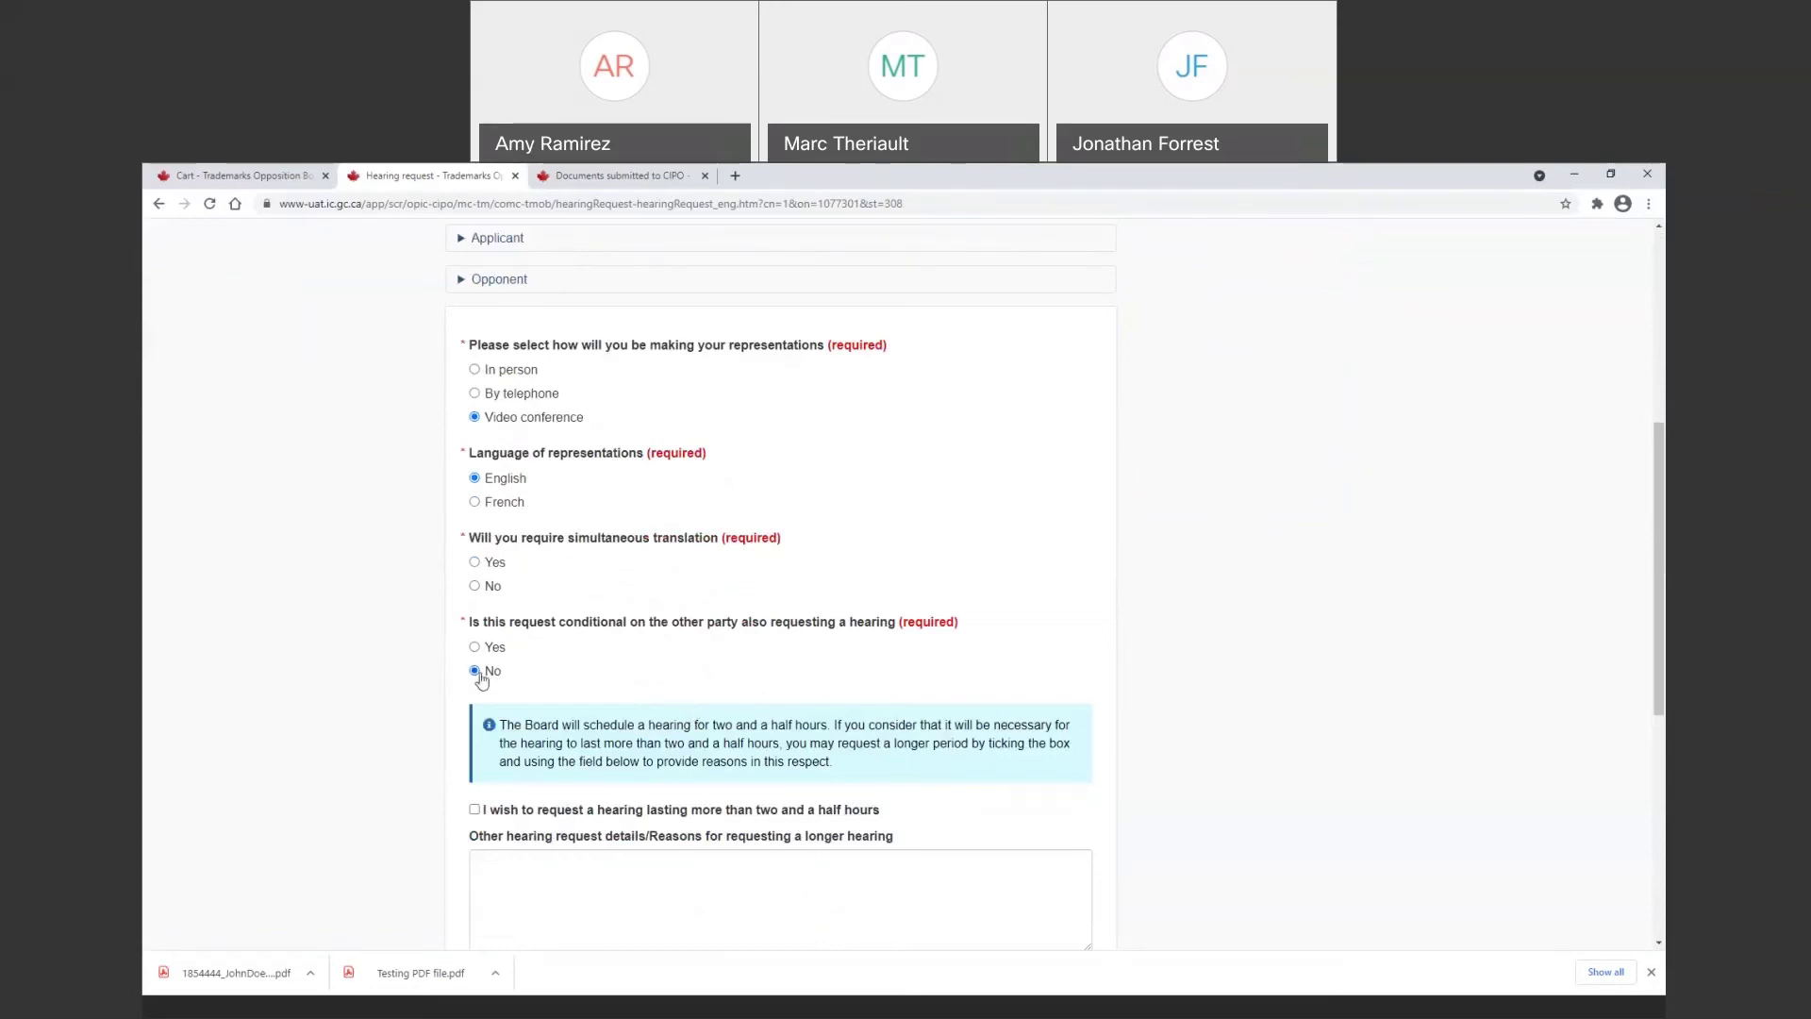
{"action": "left_click", "coordinate": [475, 587]}
{"action": "scroll", "coordinate": [476, 589], "scroll_direction": "down", "scroll_amount": 2}
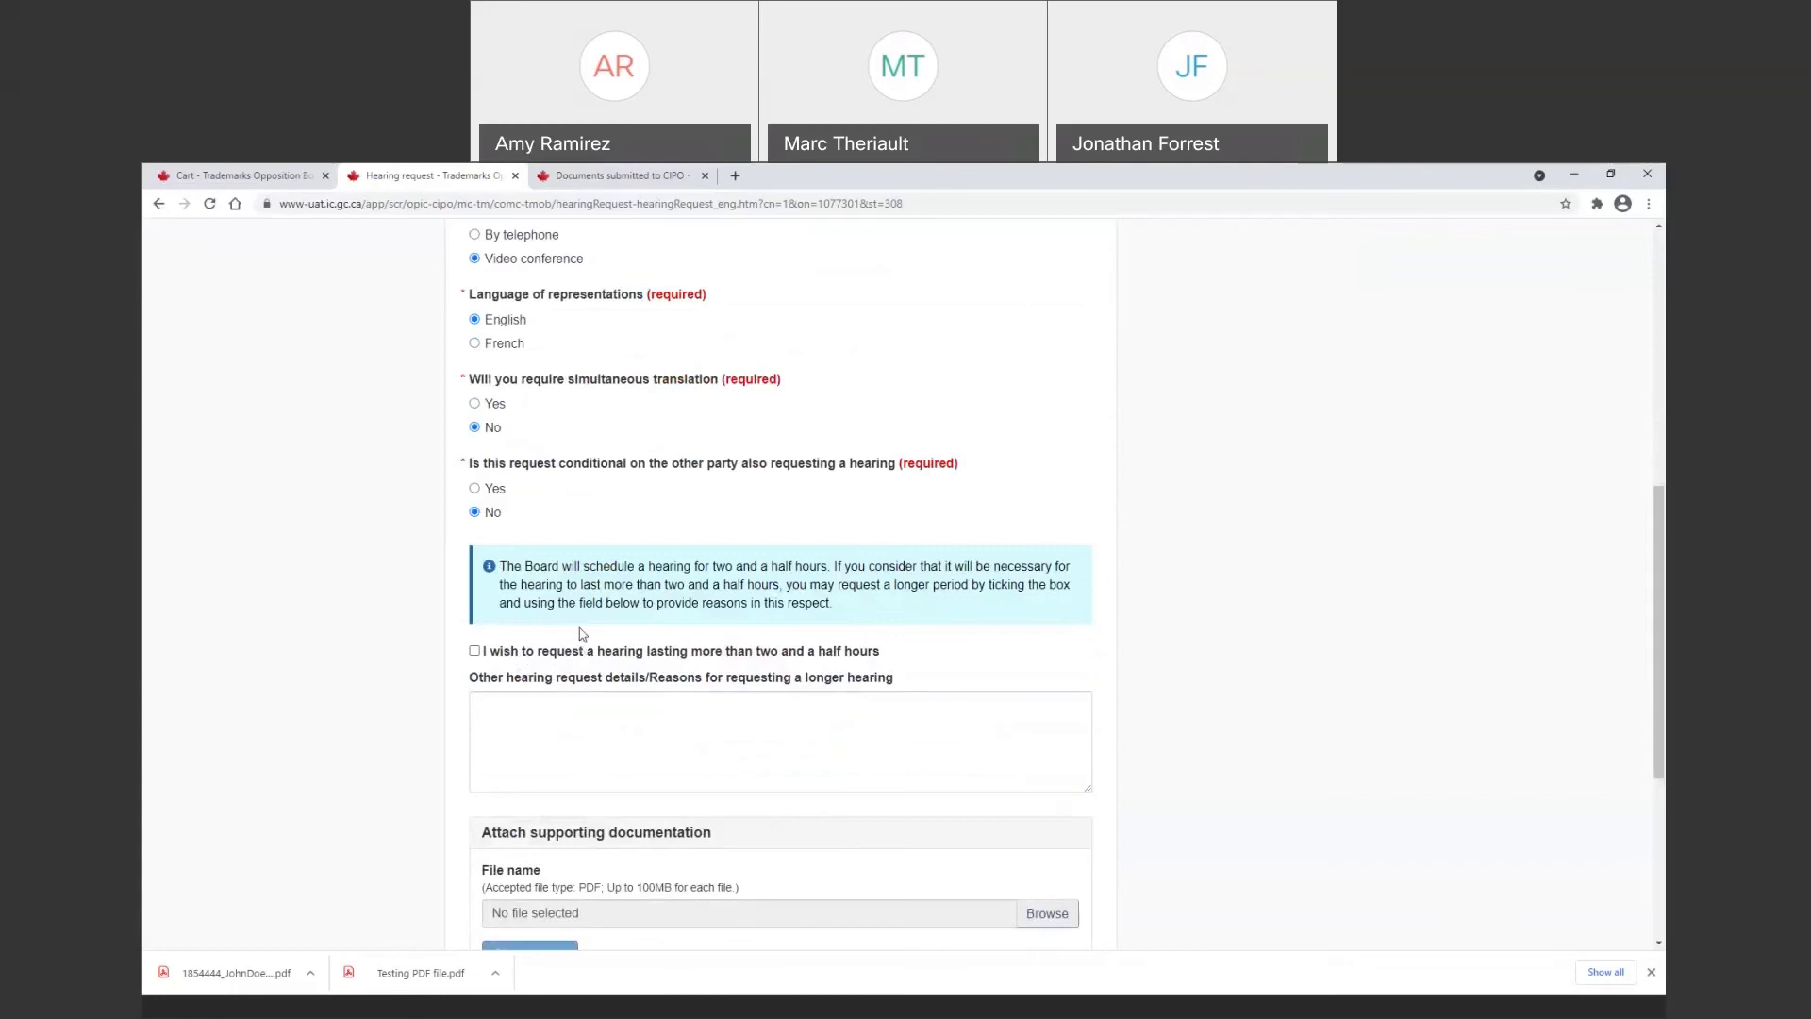
Request a hearing lasting more than two and a half hours, giving "add more information here" as the reason
{"action": "left_click", "coordinate": [503, 652]}
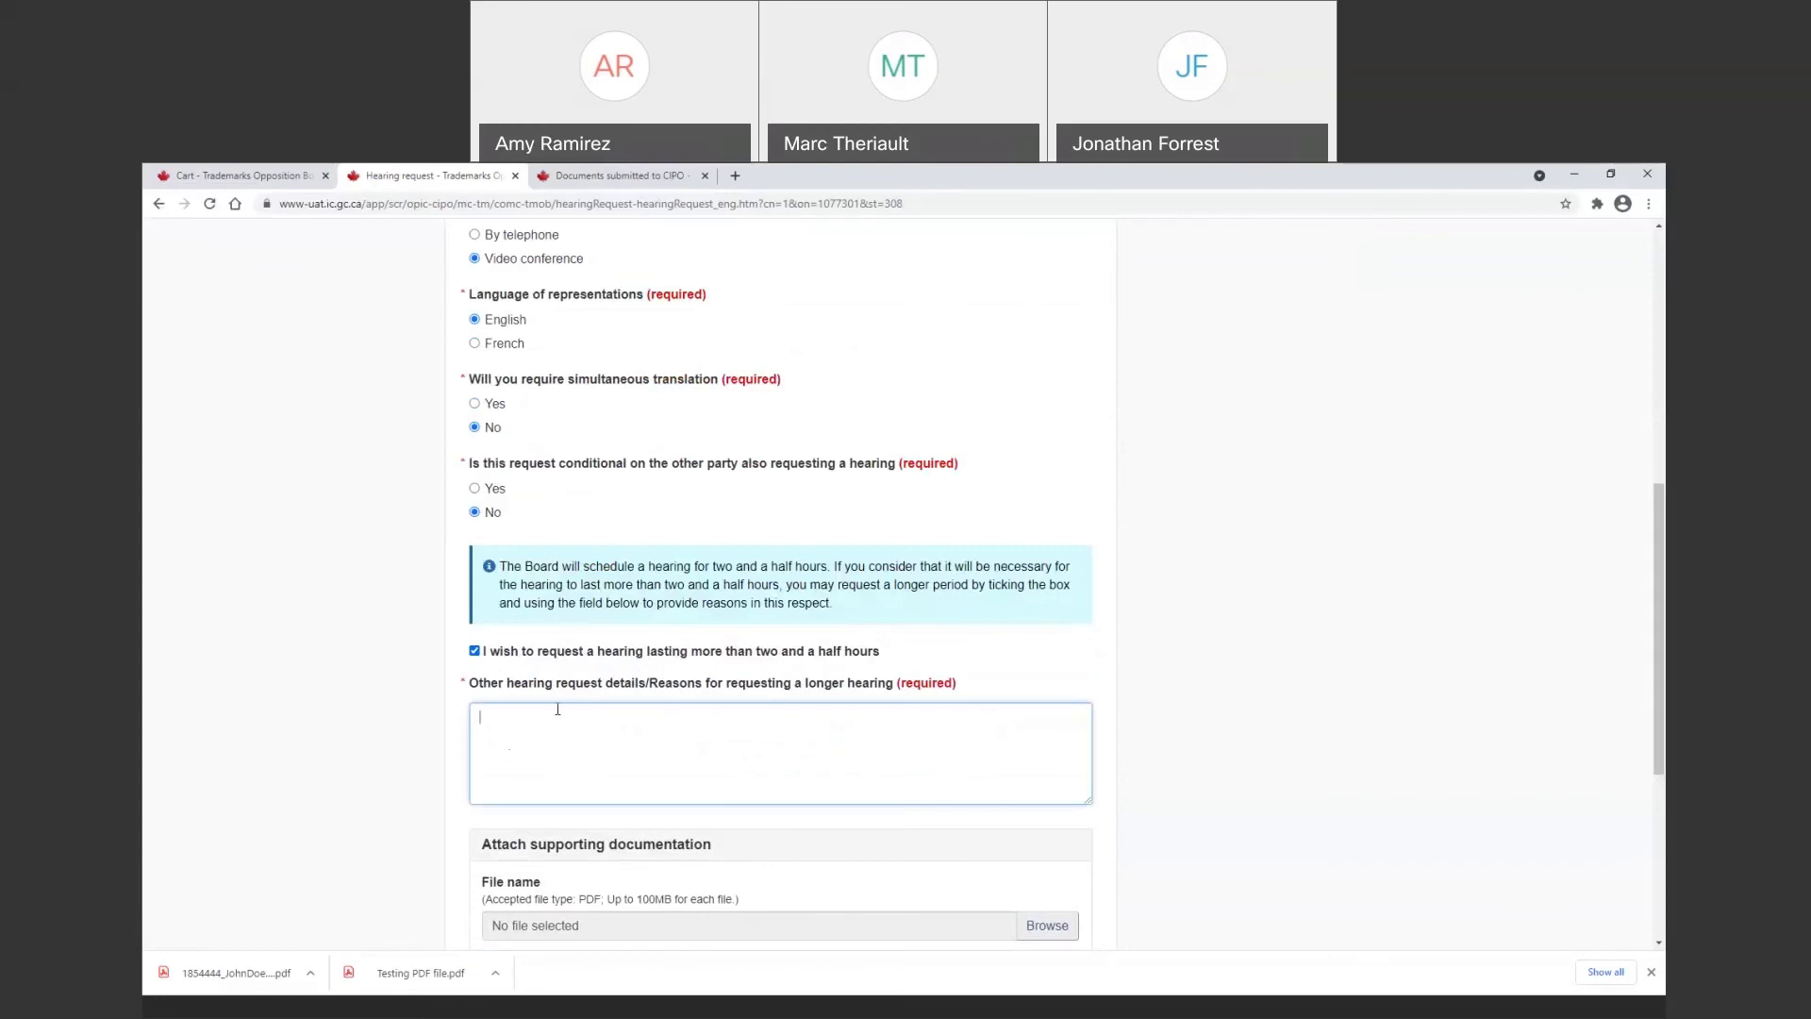
{"action": "type", "text": "dd more information here"}
{"action": "scroll", "coordinate": [659, 729], "scroll_direction": "down", "scroll_amount": 2}
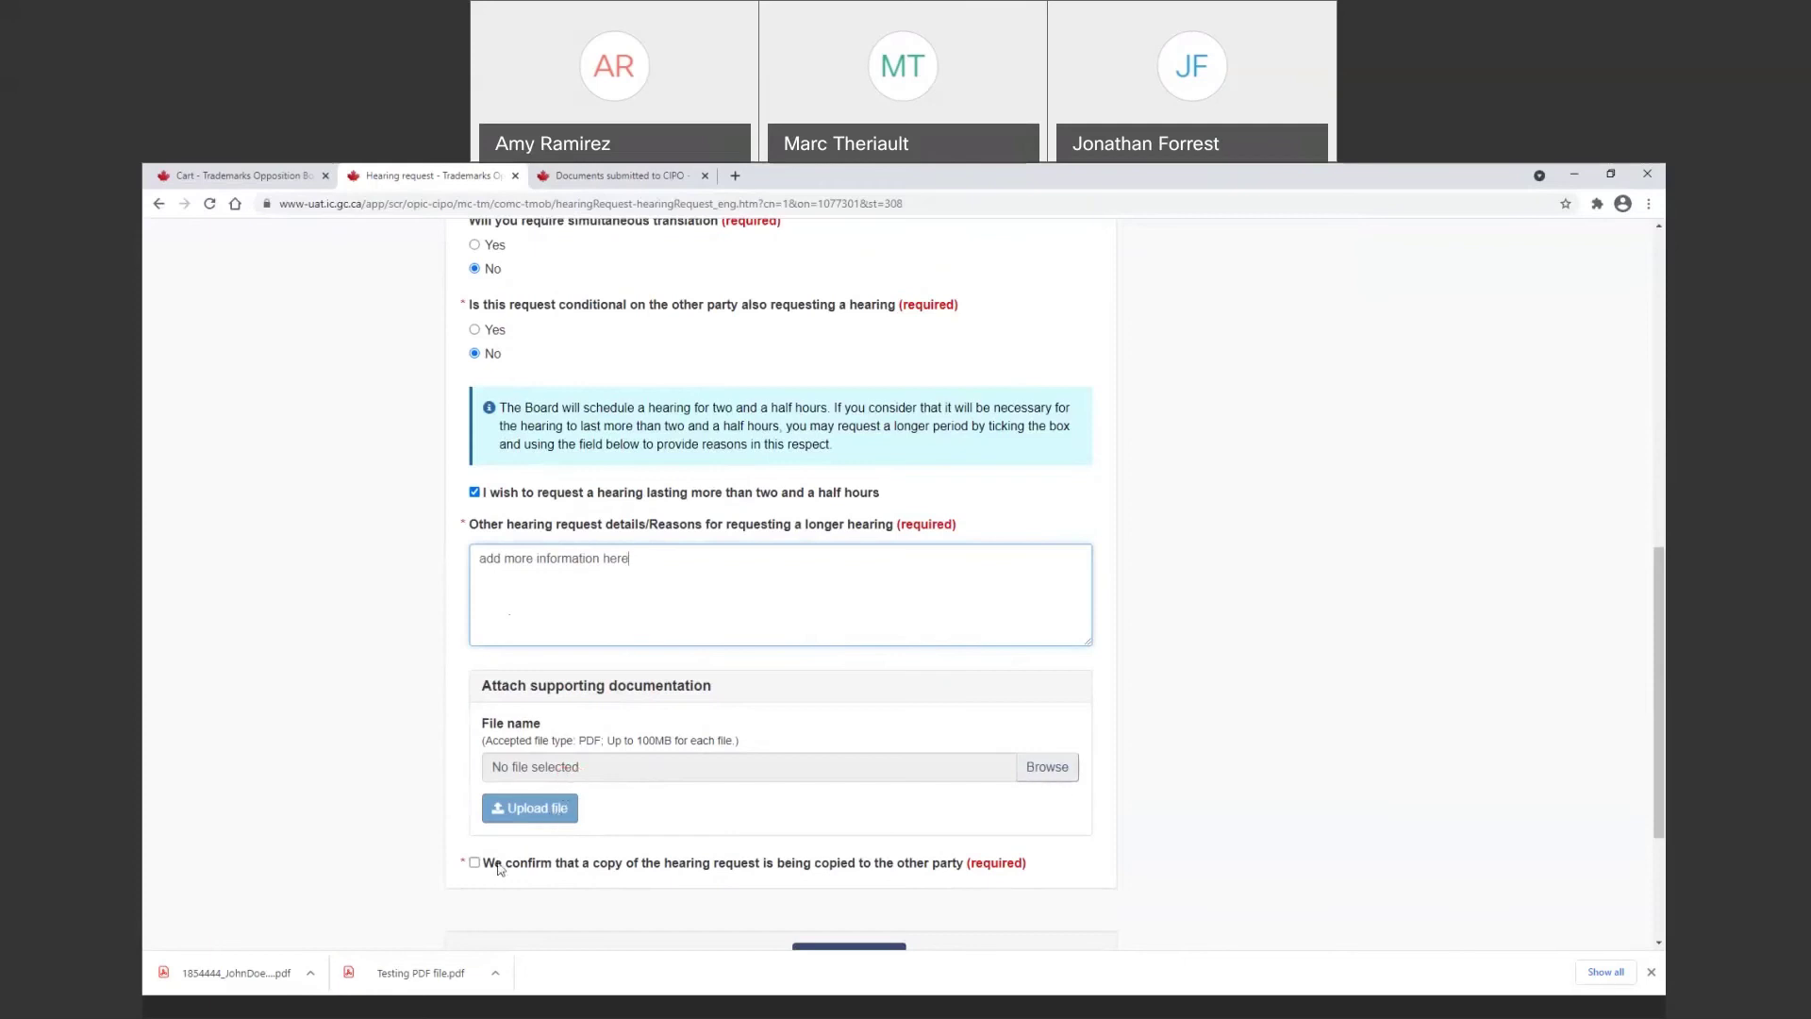
Confirm that the hearing request is being copied to the other party, review the request, and add it to the cart
{"action": "scroll", "coordinate": [716, 874], "scroll_direction": "down", "scroll_amount": 1}
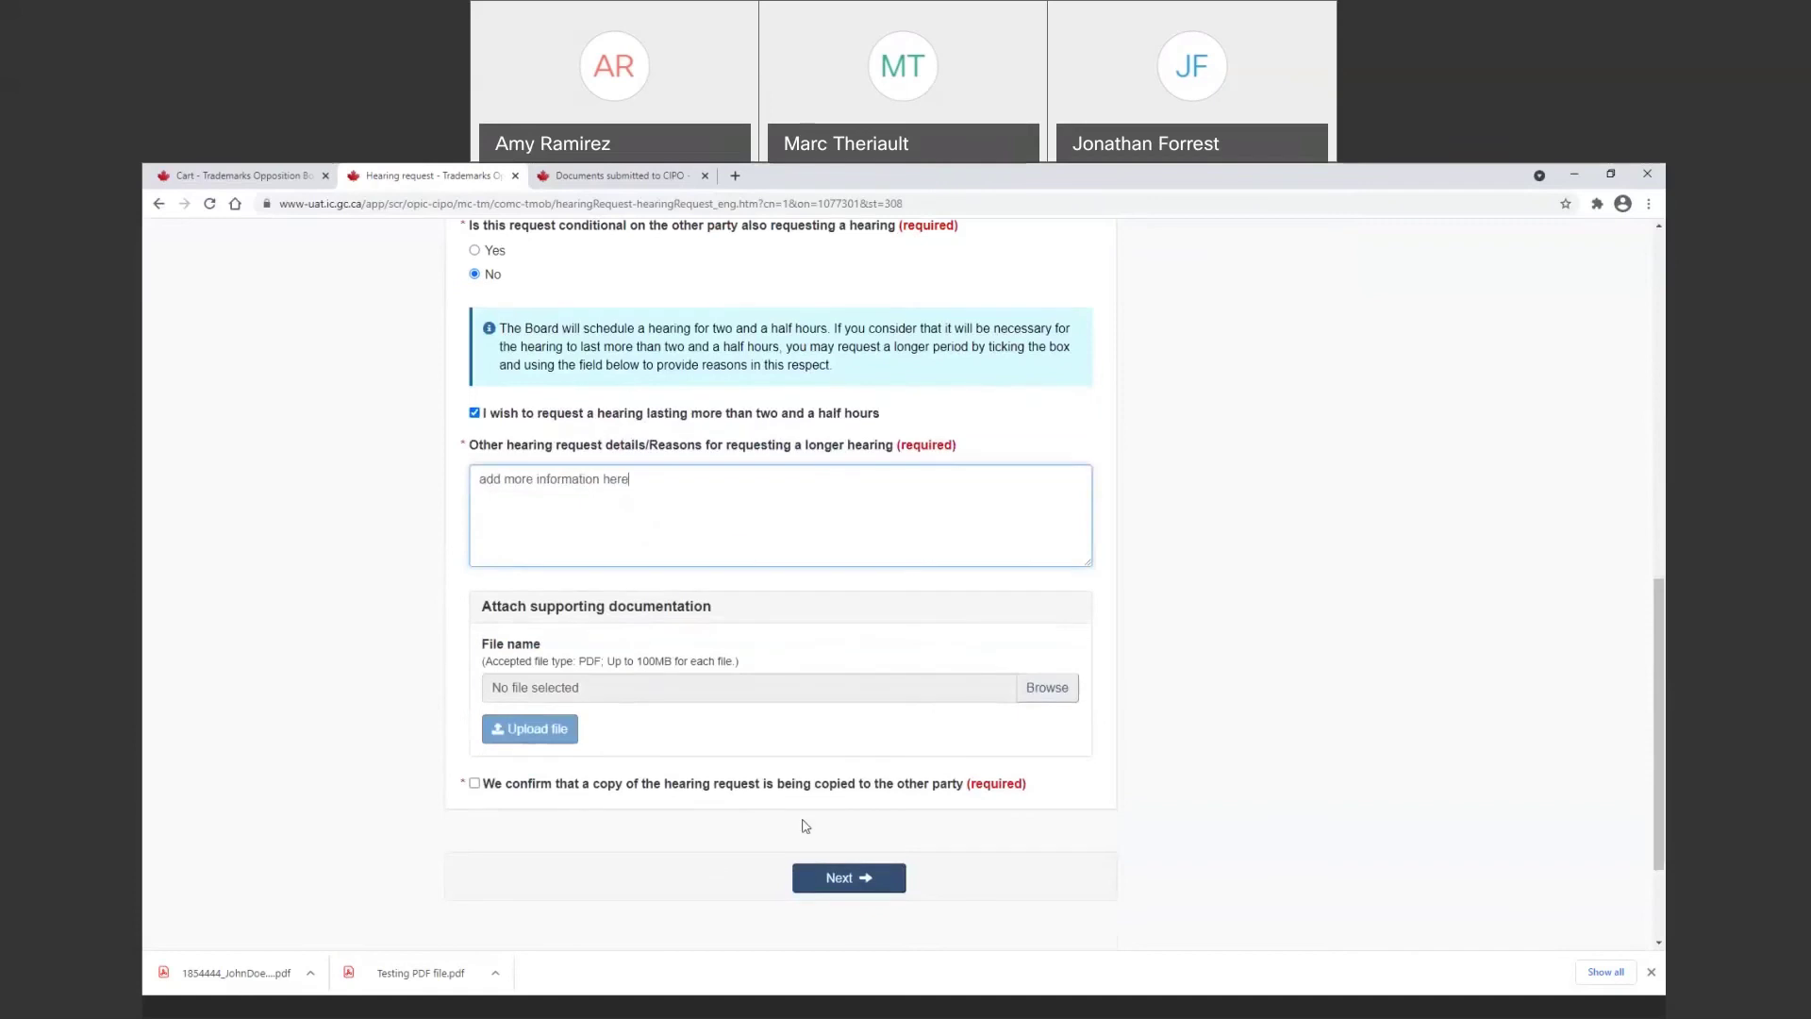
{"action": "left_click", "coordinate": [475, 784]}
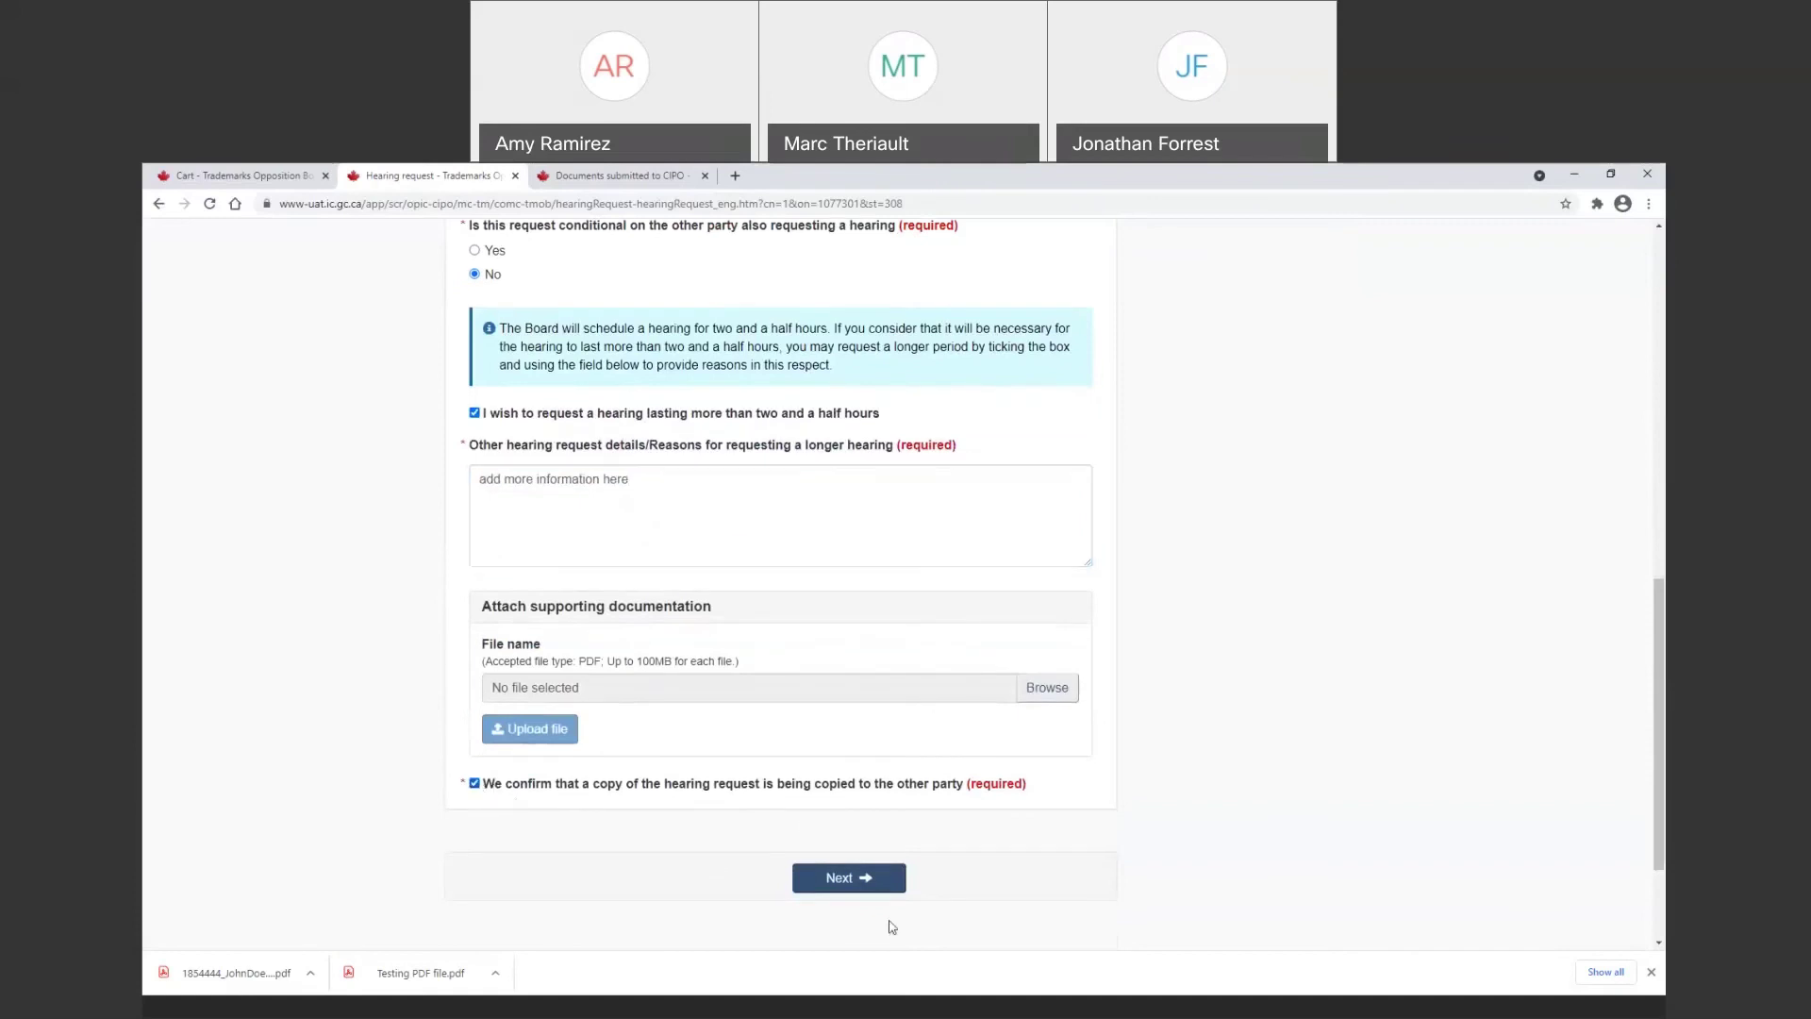
{"action": "left_click", "coordinate": [849, 878]}
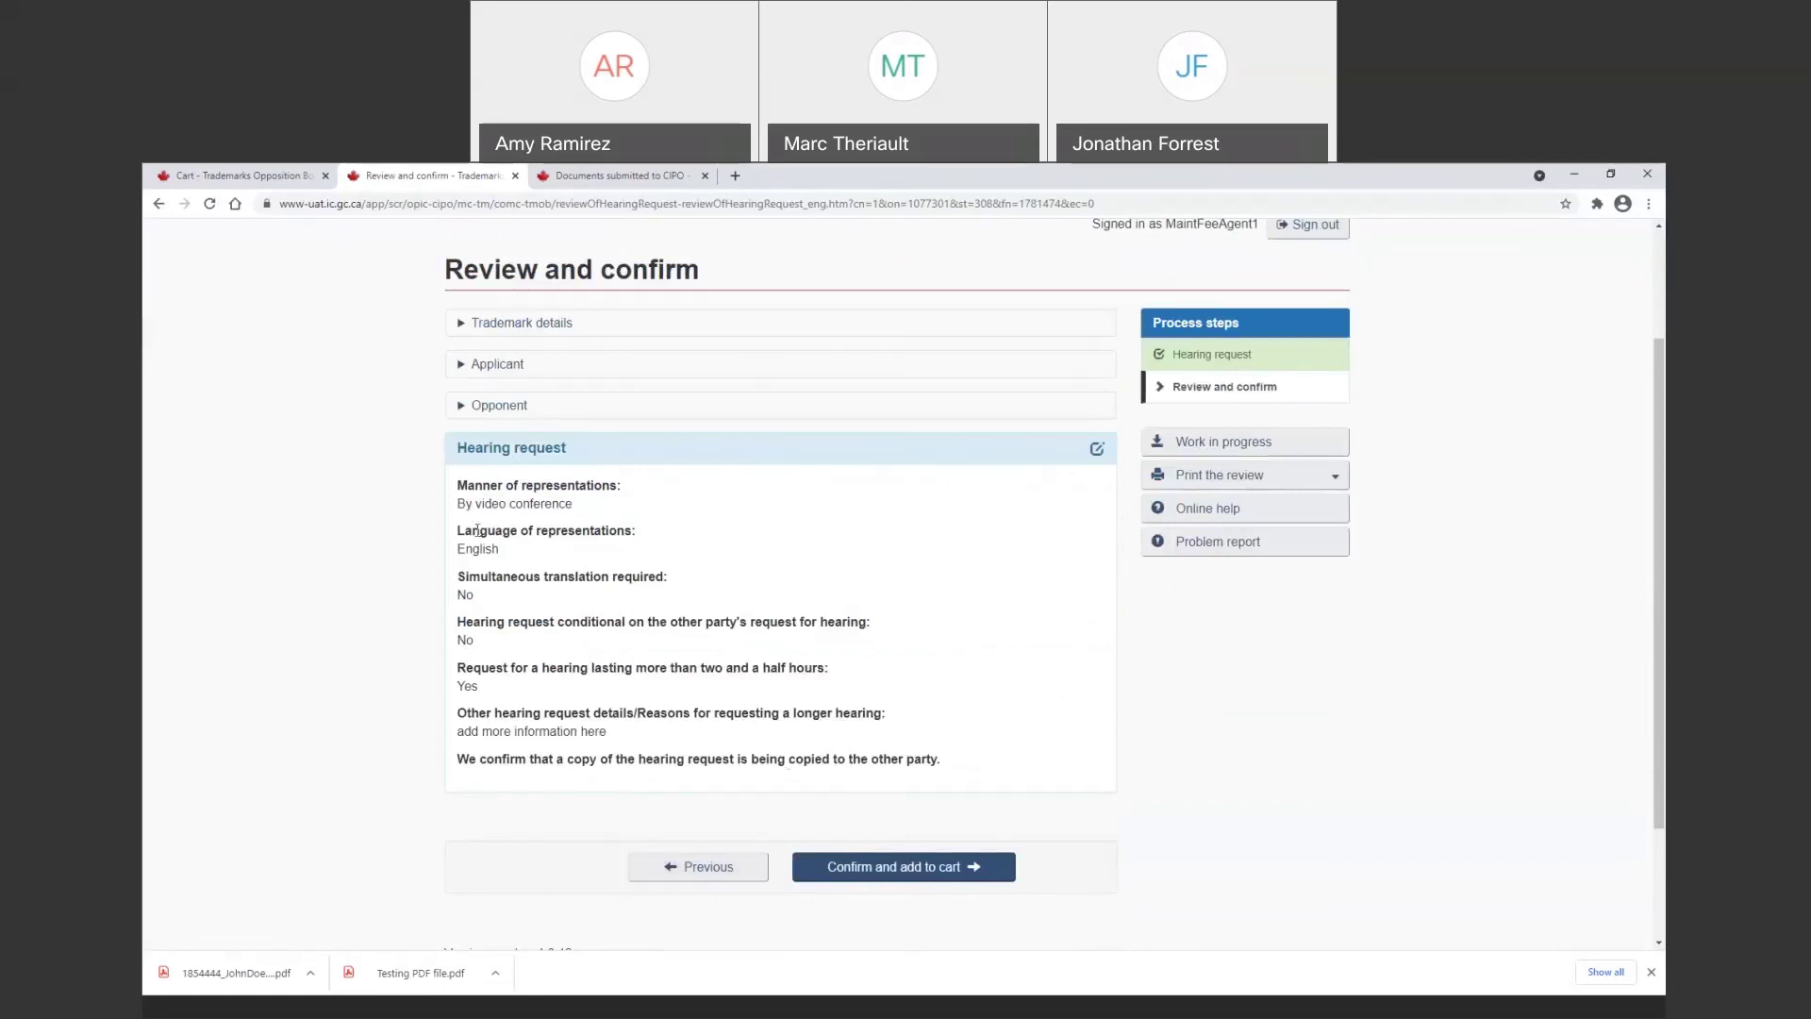
{"action": "left_click", "coordinate": [930, 871]}
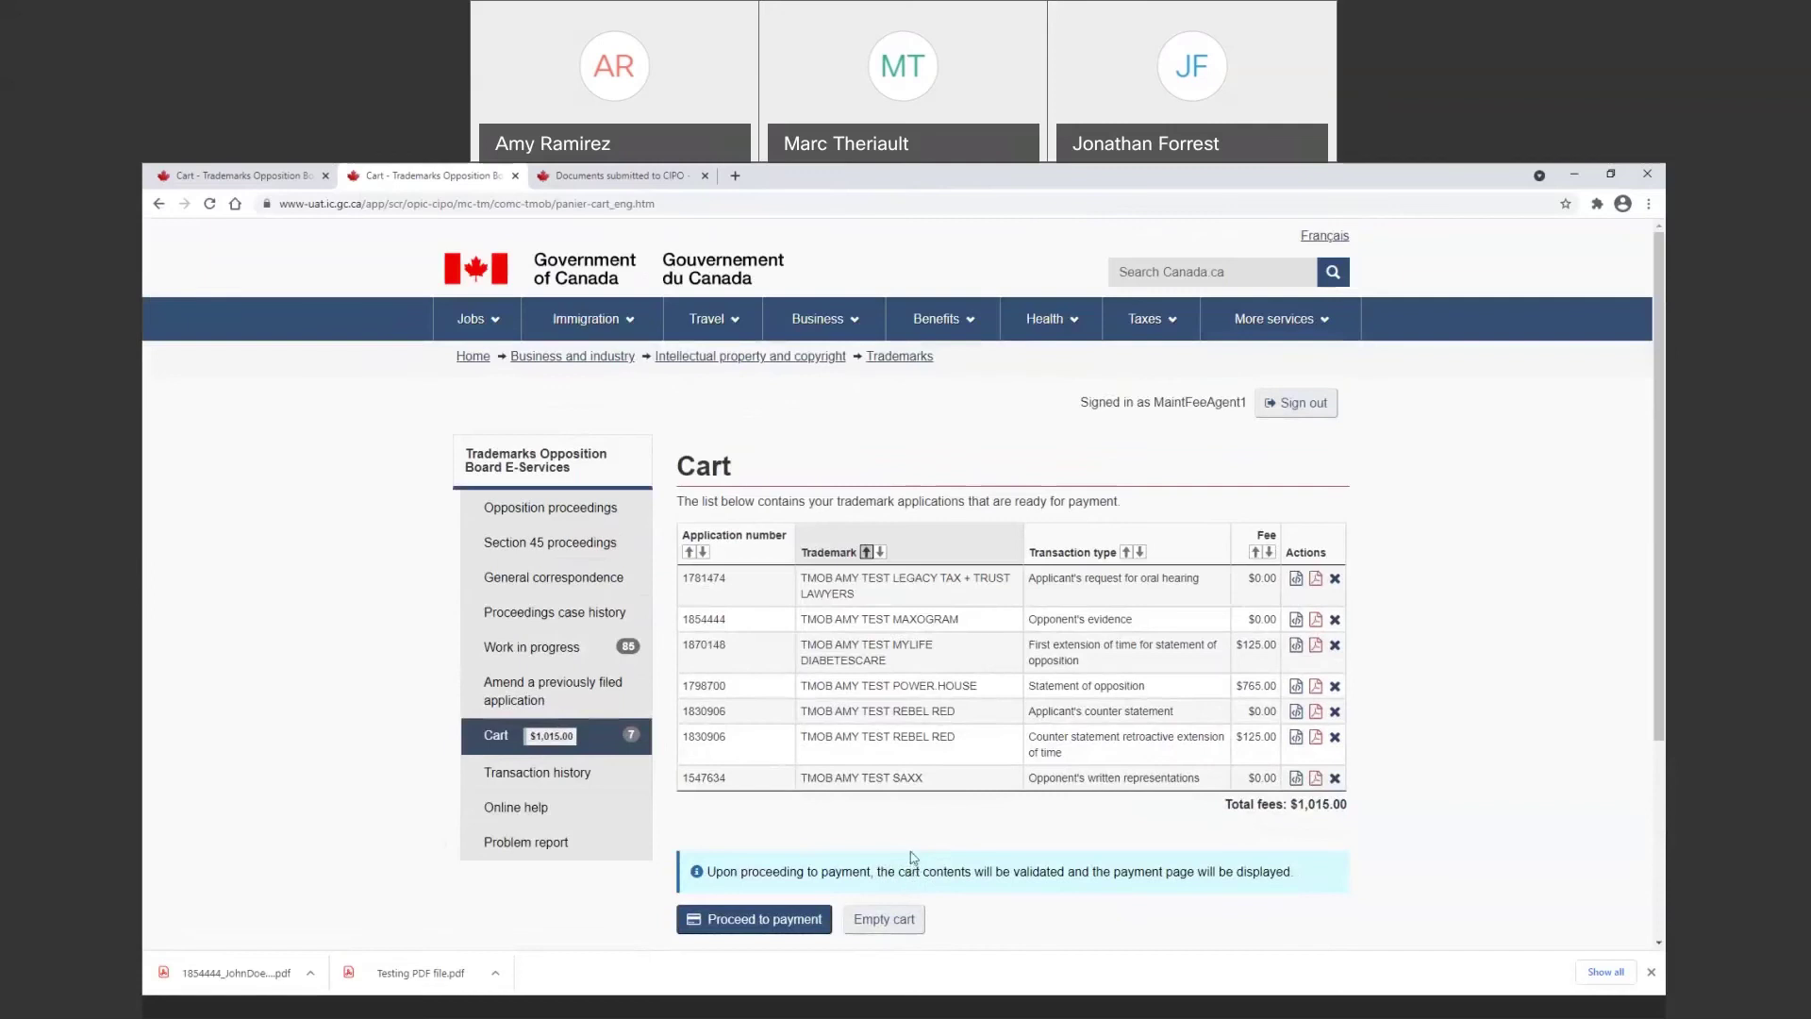
Search the Section 45 proceedings by application number for 1936706
{"action": "left_click", "coordinate": [610, 545]}
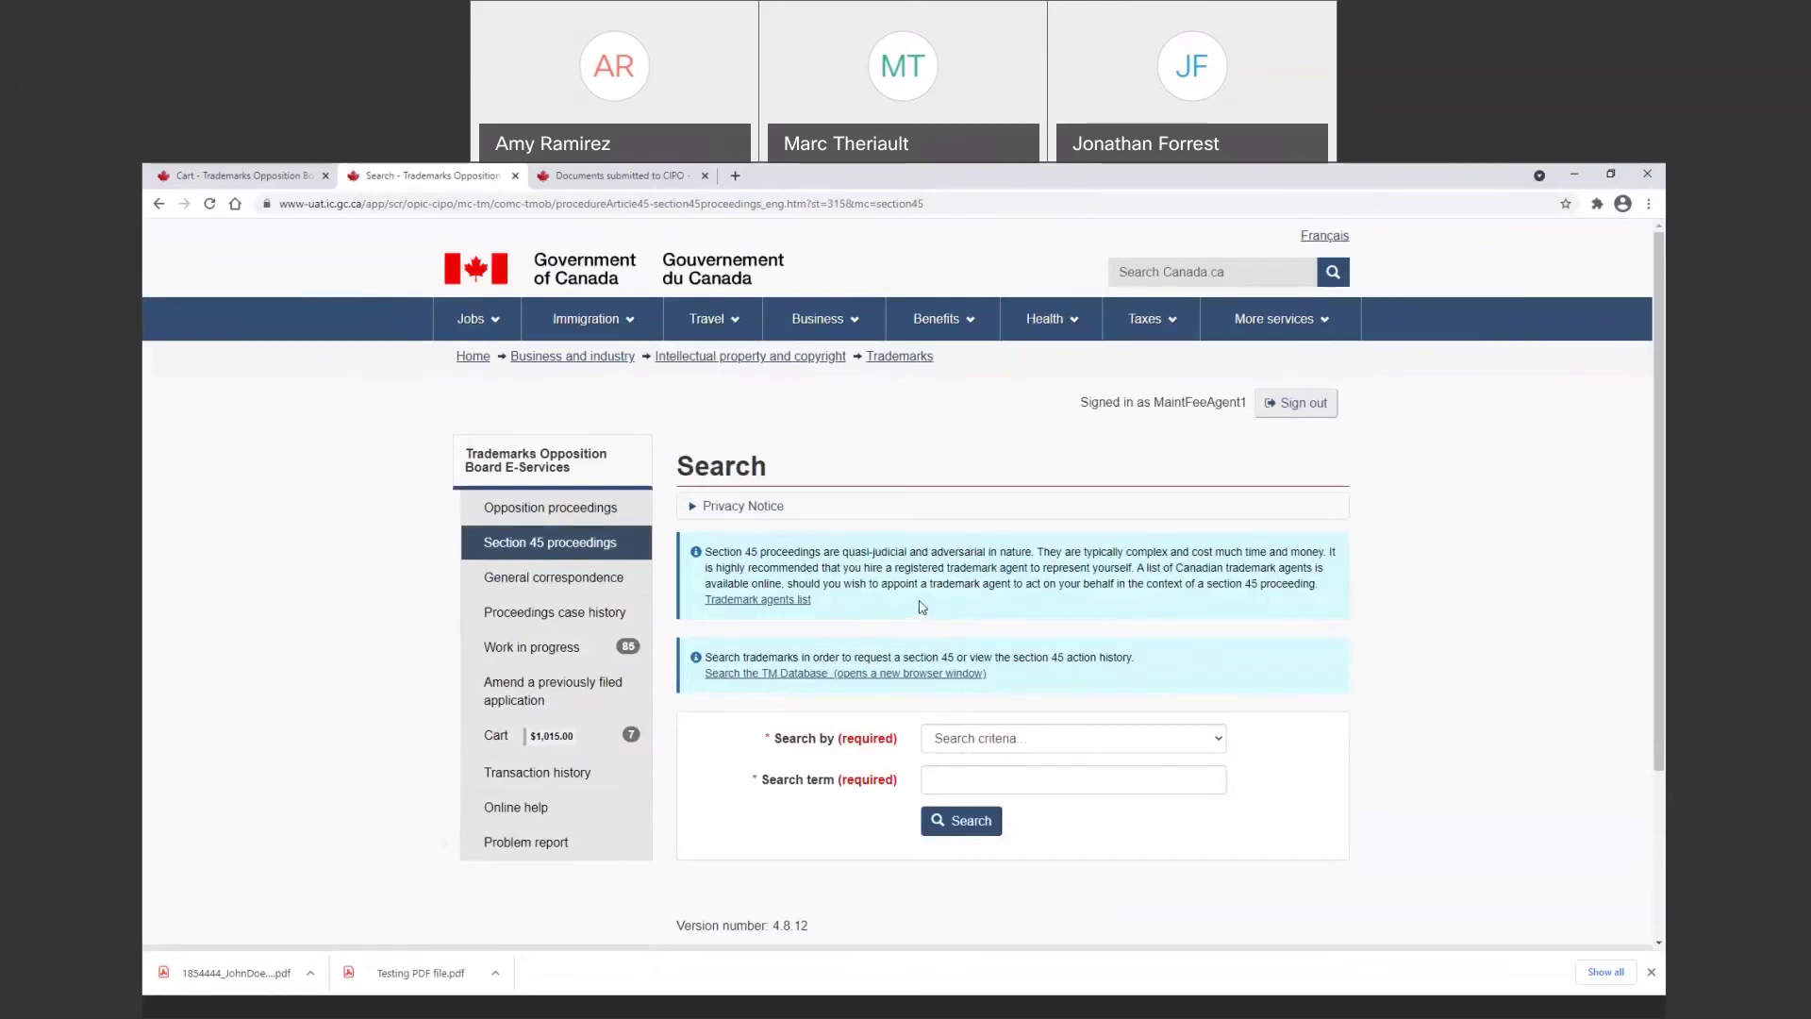
{"action": "left_click", "coordinate": [1058, 741]}
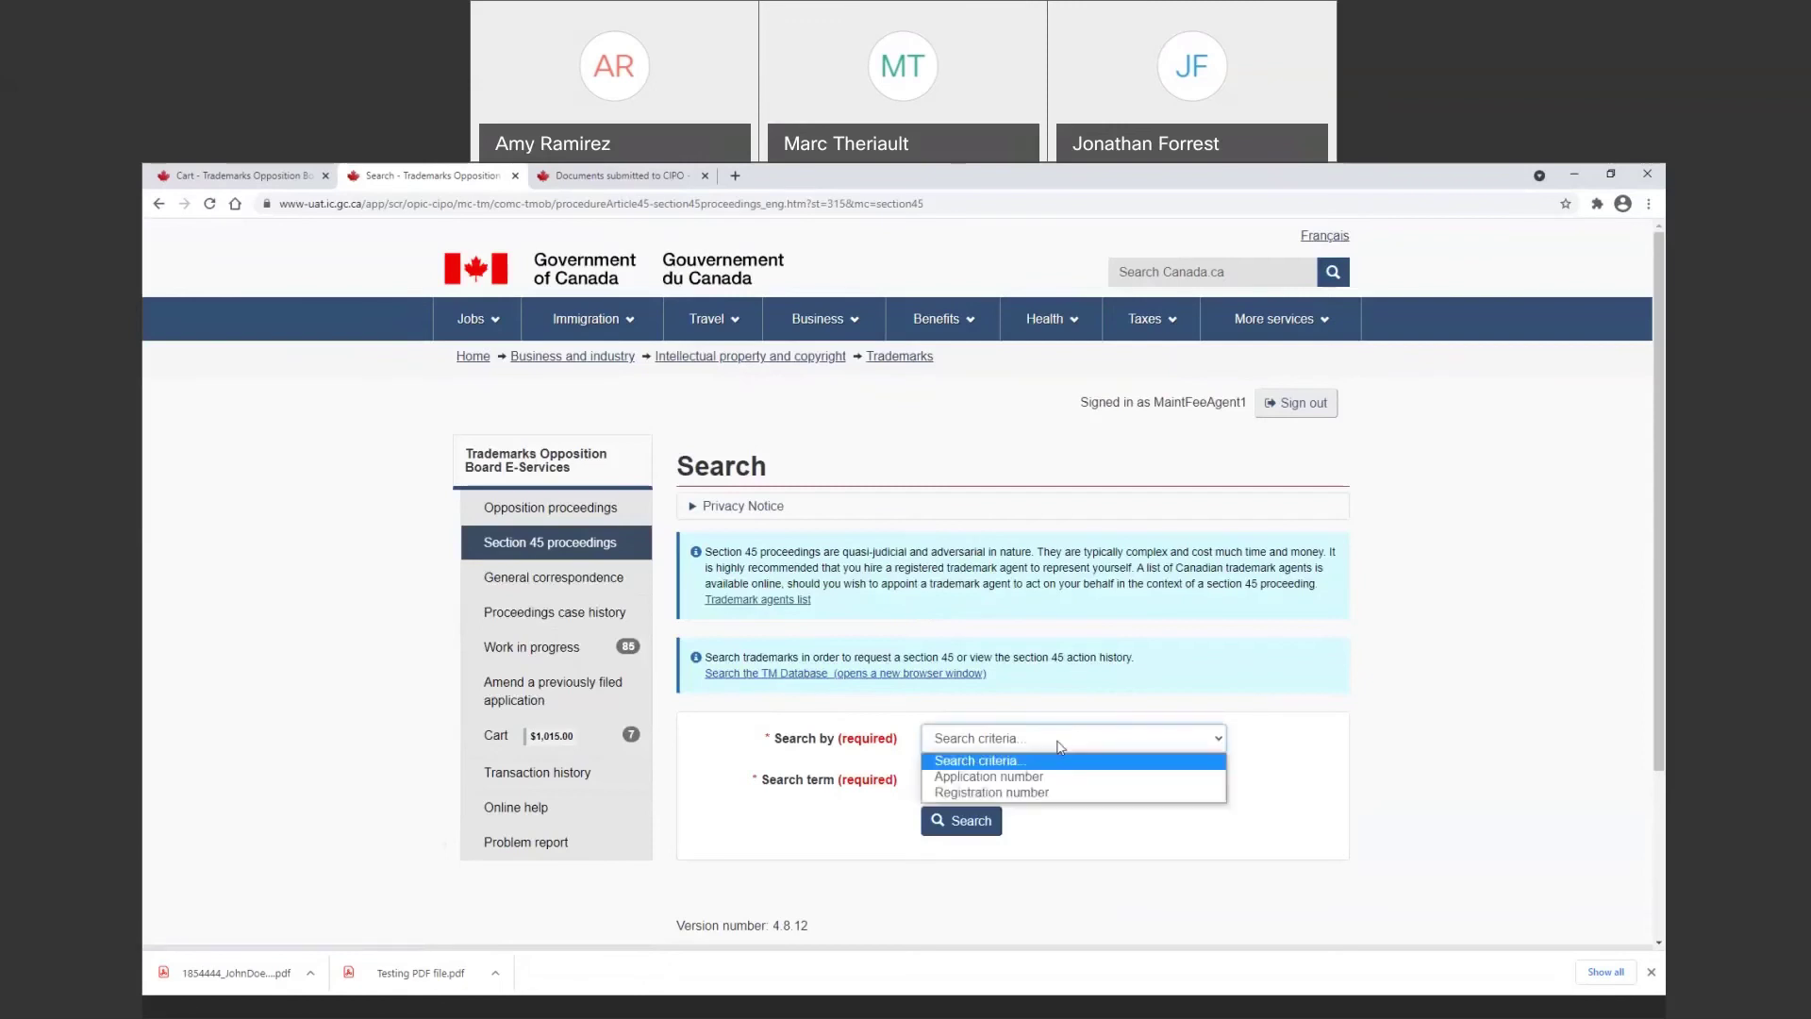
{"action": "left_click", "coordinate": [1028, 776]}
{"action": "left_click", "coordinate": [1027, 783]}
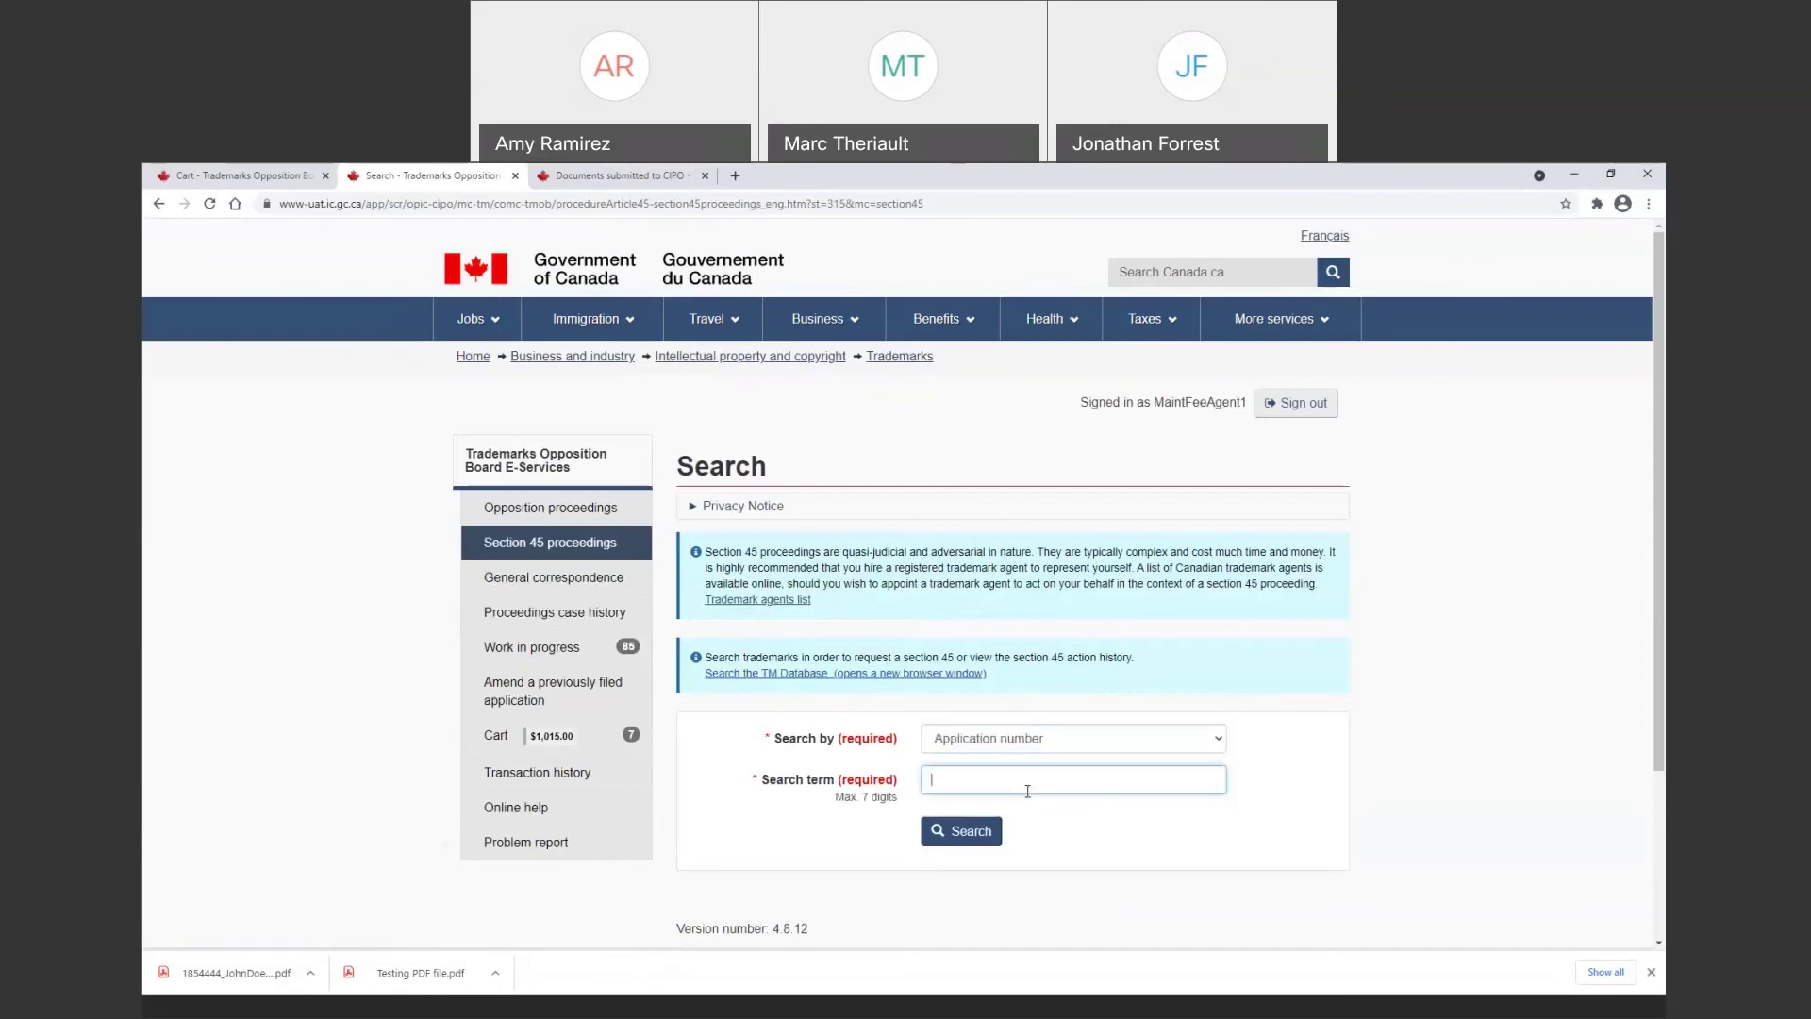
{"action": "type", "text": "1936706"}
{"action": "left_click", "coordinate": [961, 832]}
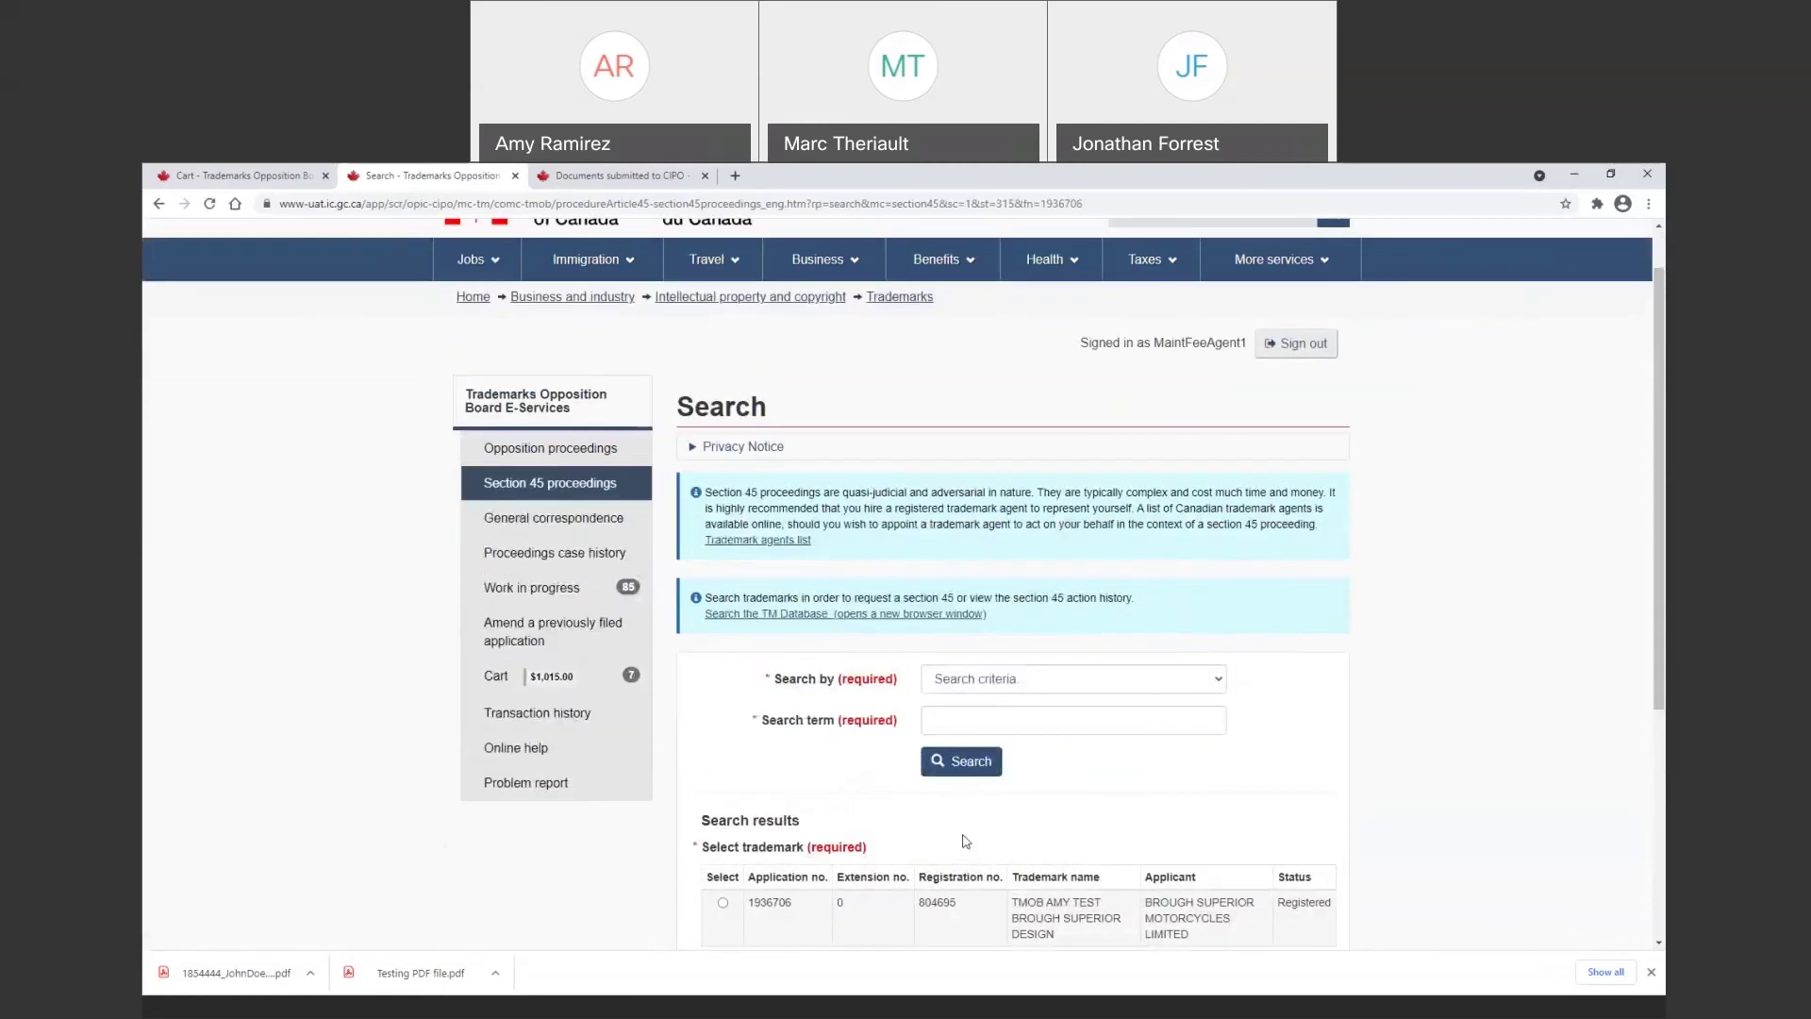
Select the trademark found for 1936706, check its details, and confirm it for a section 45 notice request
{"action": "scroll", "coordinate": [966, 840], "scroll_direction": "down", "scroll_amount": 2}
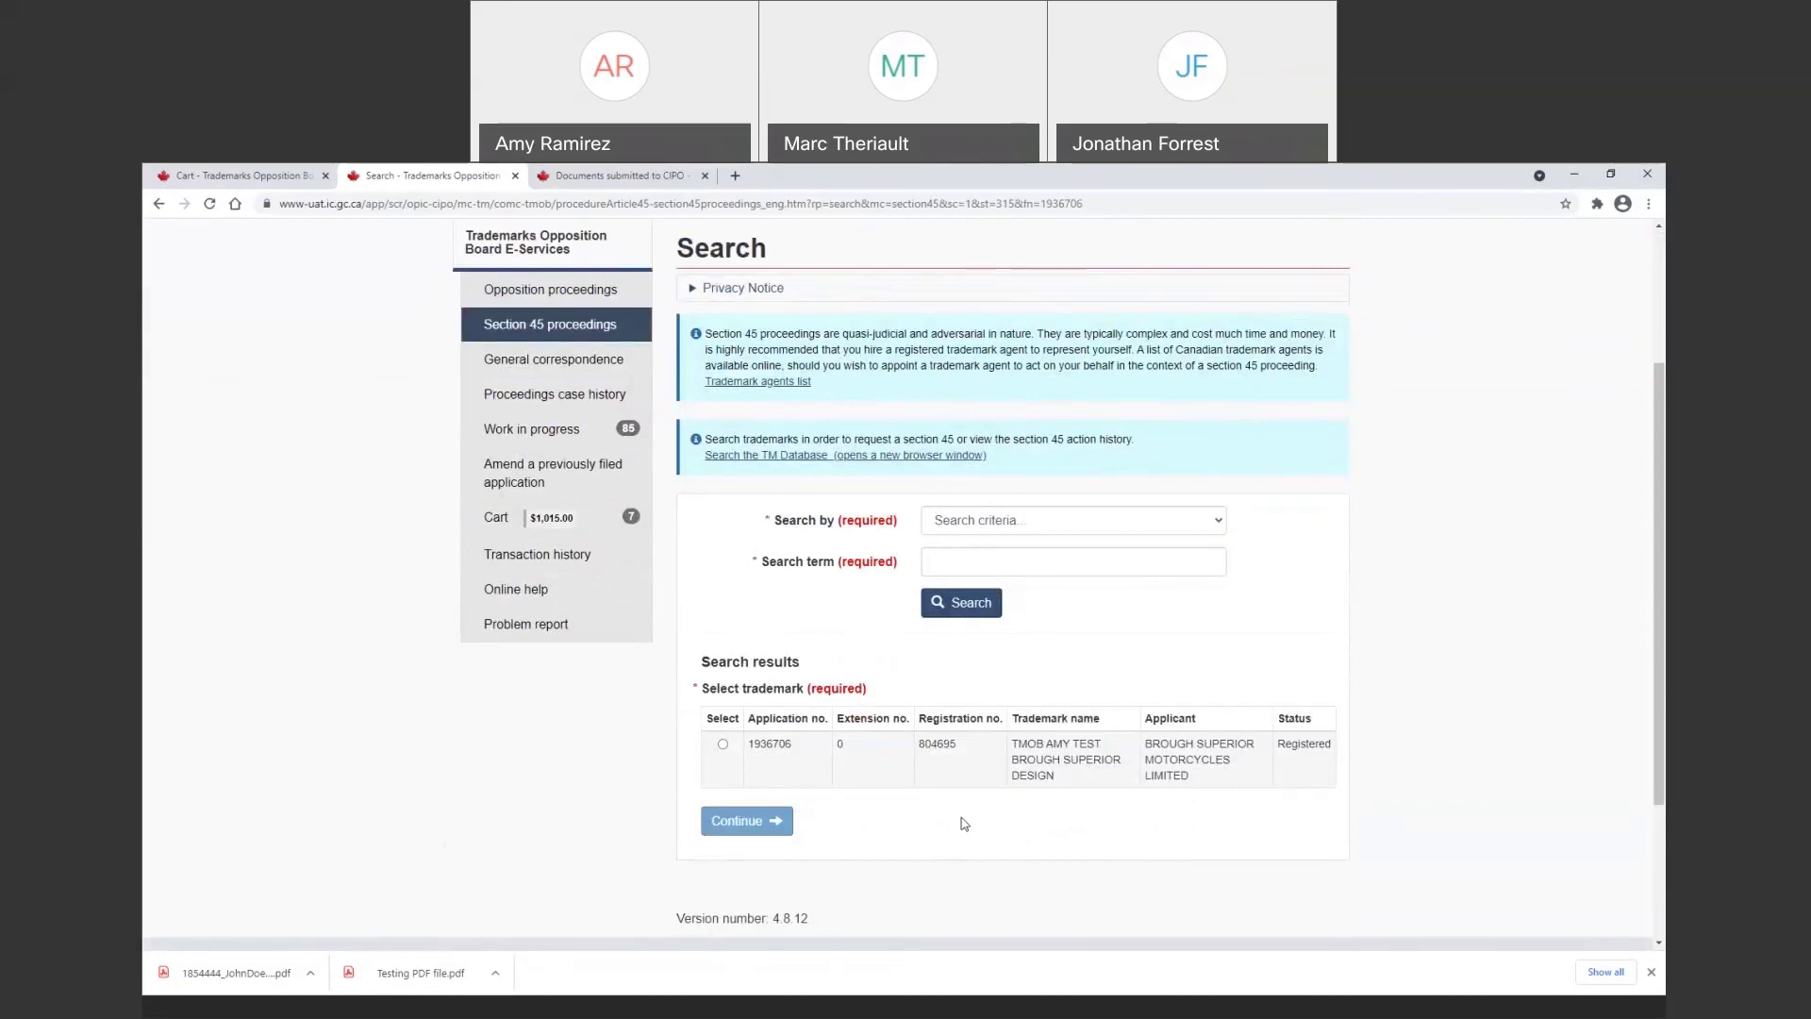
{"action": "left_click", "coordinate": [723, 743]}
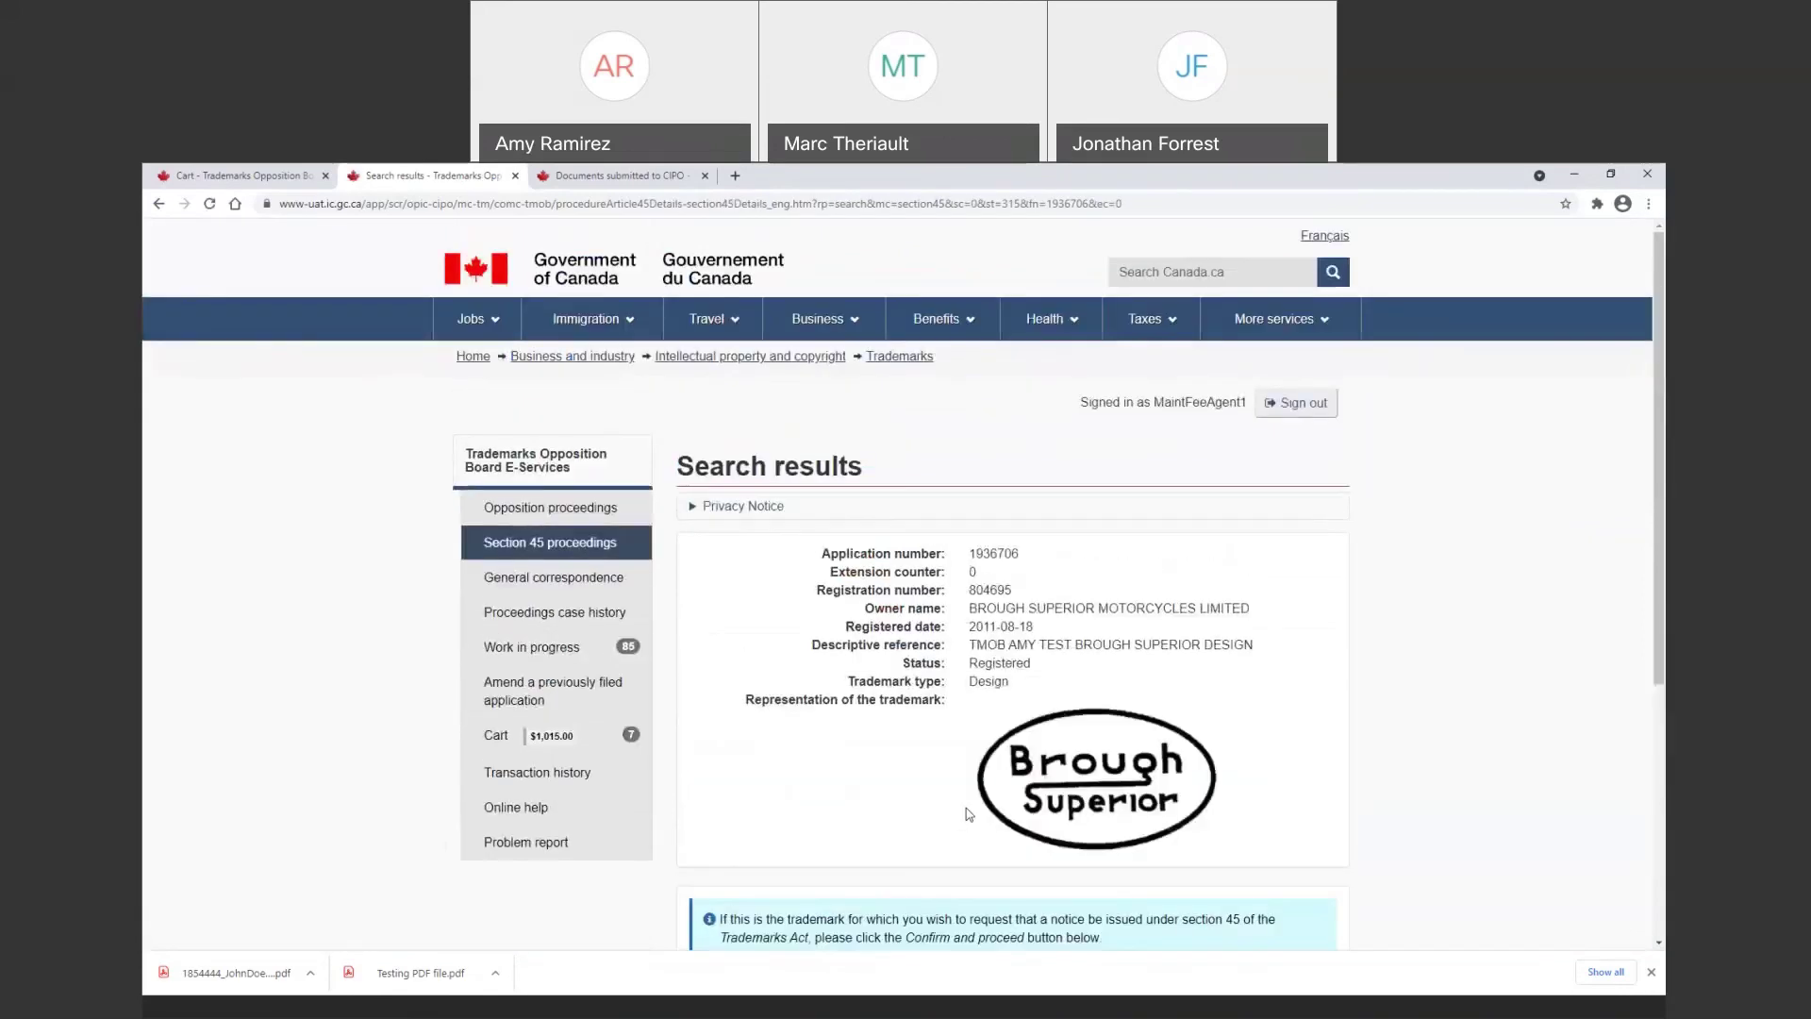
{"action": "scroll", "coordinate": [970, 813], "scroll_direction": "down", "scroll_amount": 3}
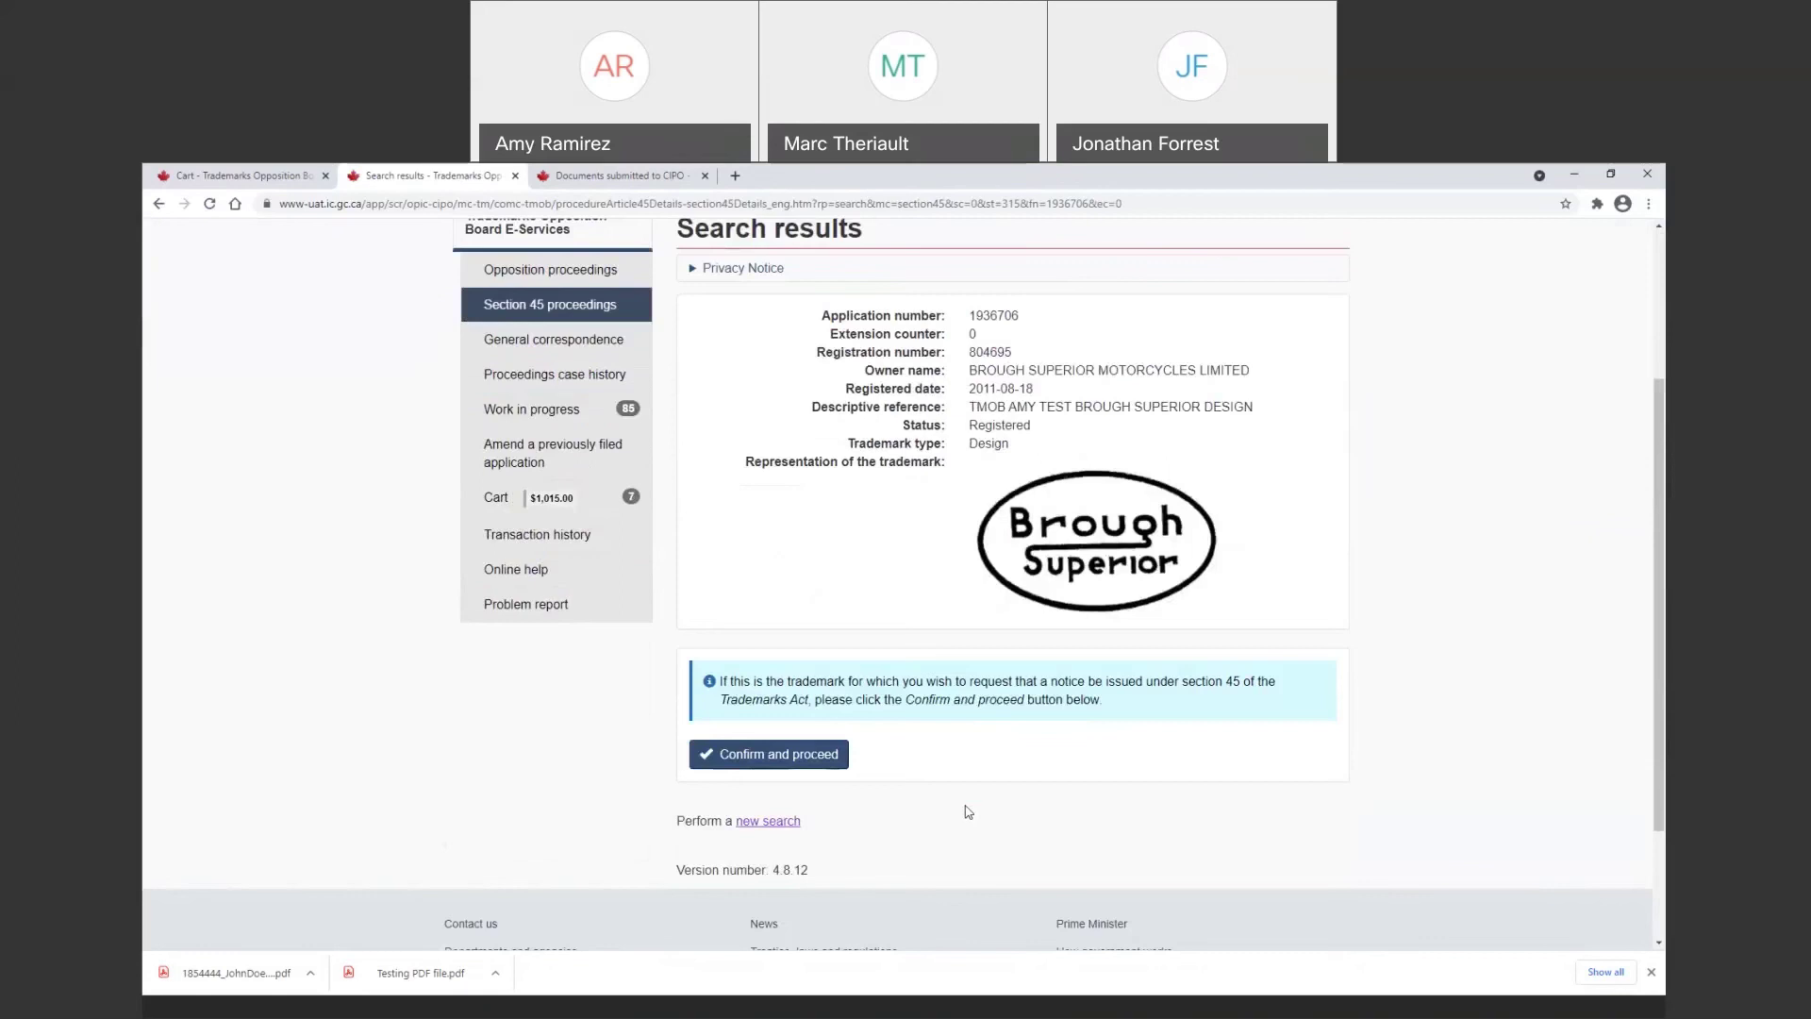
{"action": "left_click", "coordinate": [824, 762]}
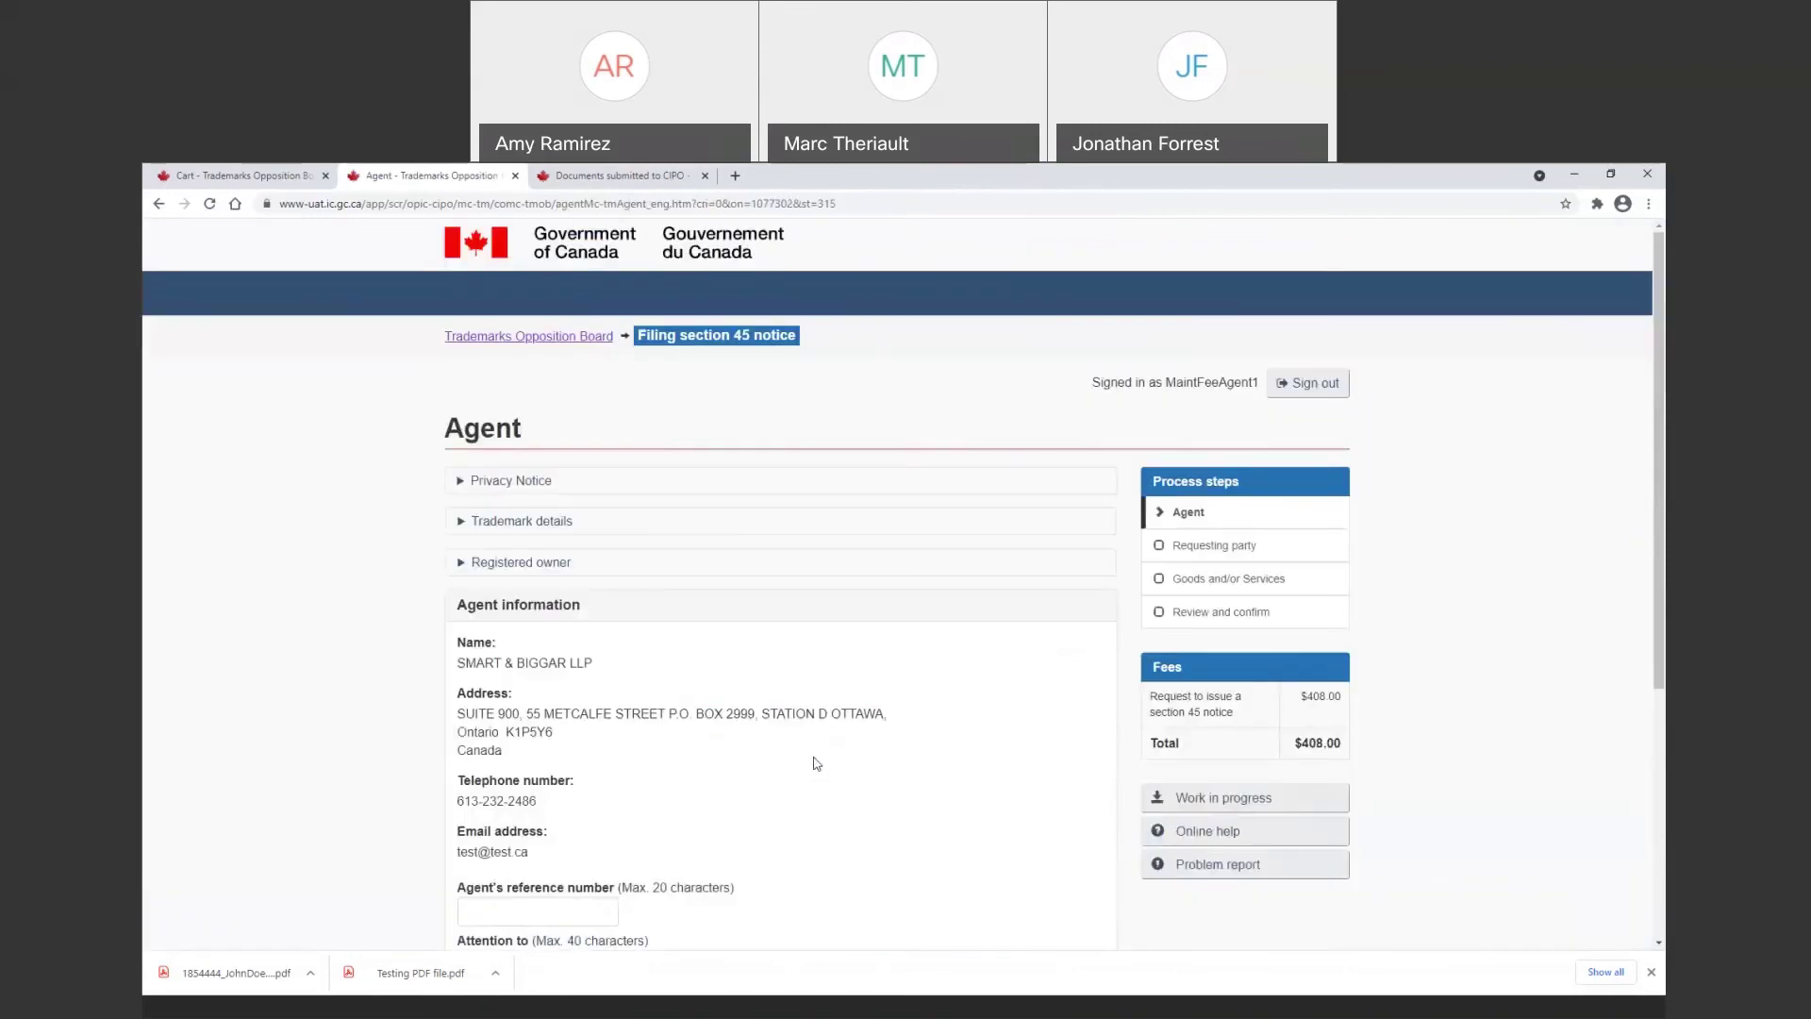
Set the agent's reference number to 123, enter the attention-to contact's name, and proceed to the requesting party
{"action": "scroll", "coordinate": [817, 763], "scroll_direction": "down", "scroll_amount": 2}
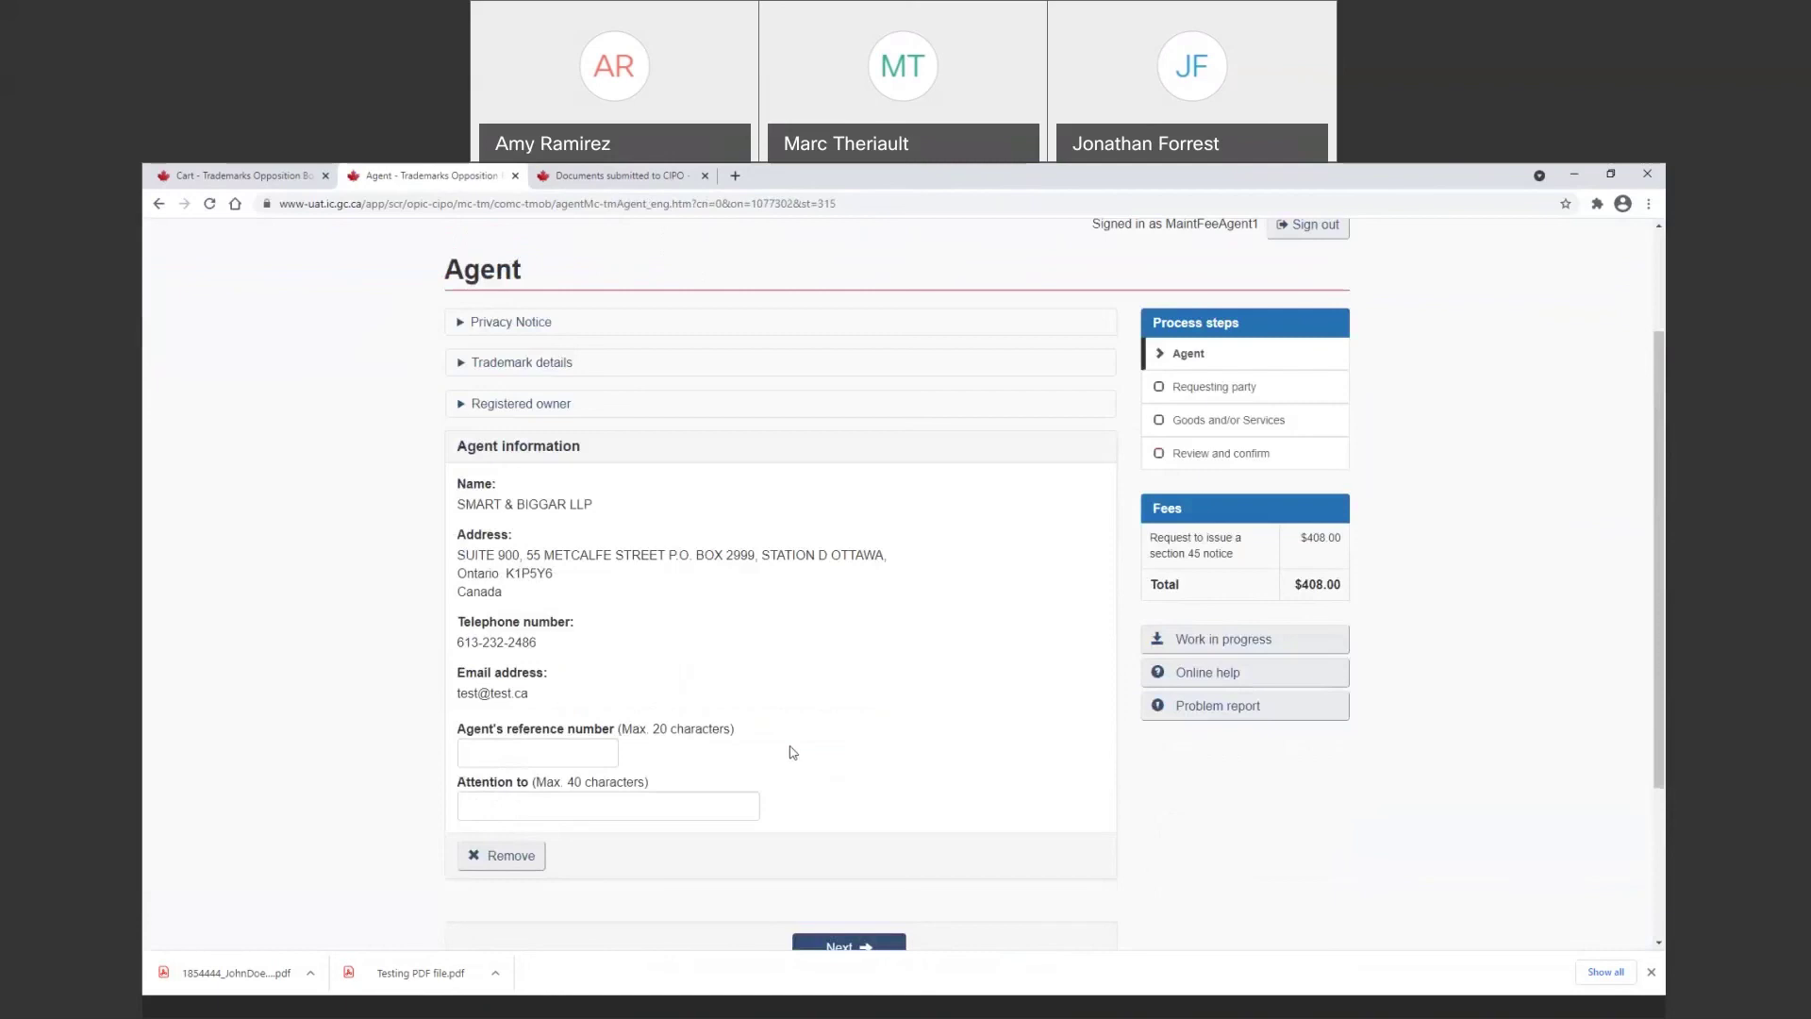
{"action": "left_click", "coordinate": [575, 751]}
{"action": "type", "text": "123"}
{"action": "left_click", "coordinate": [607, 815]}
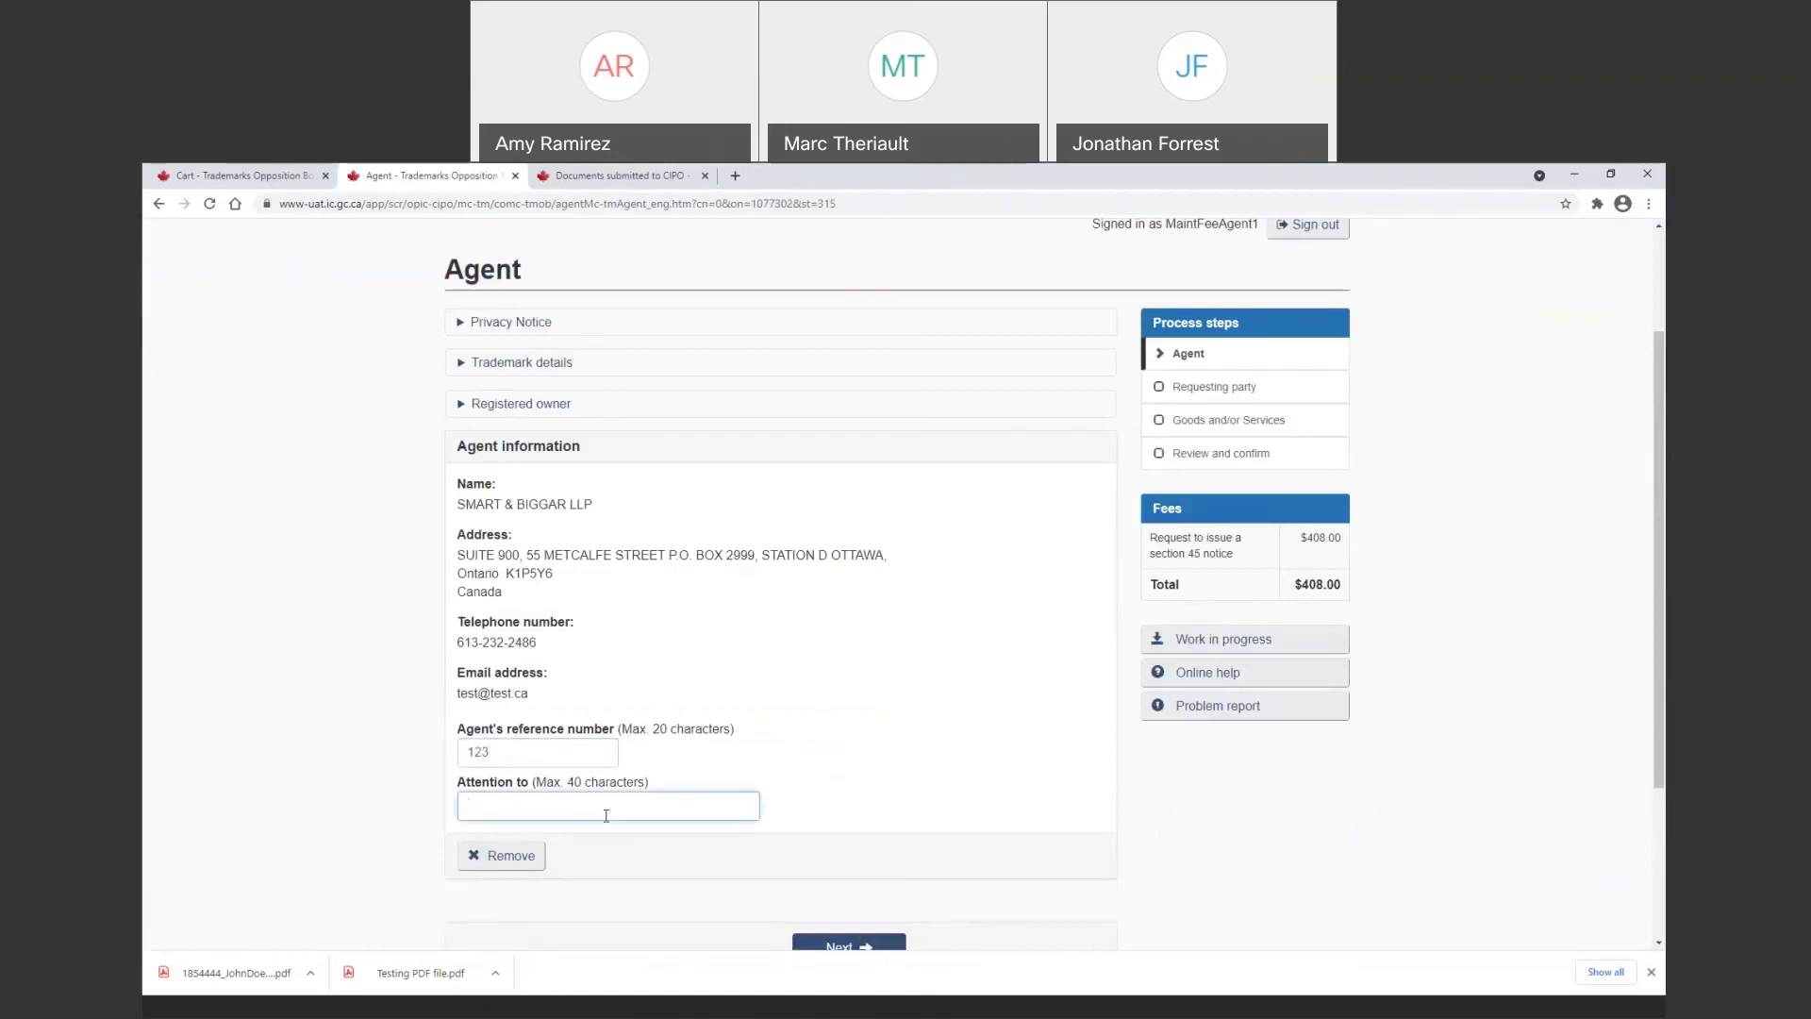
{"action": "type", "text": "Amy Test"}
{"action": "scroll", "coordinate": [836, 748], "scroll_direction": "down", "scroll_amount": 2}
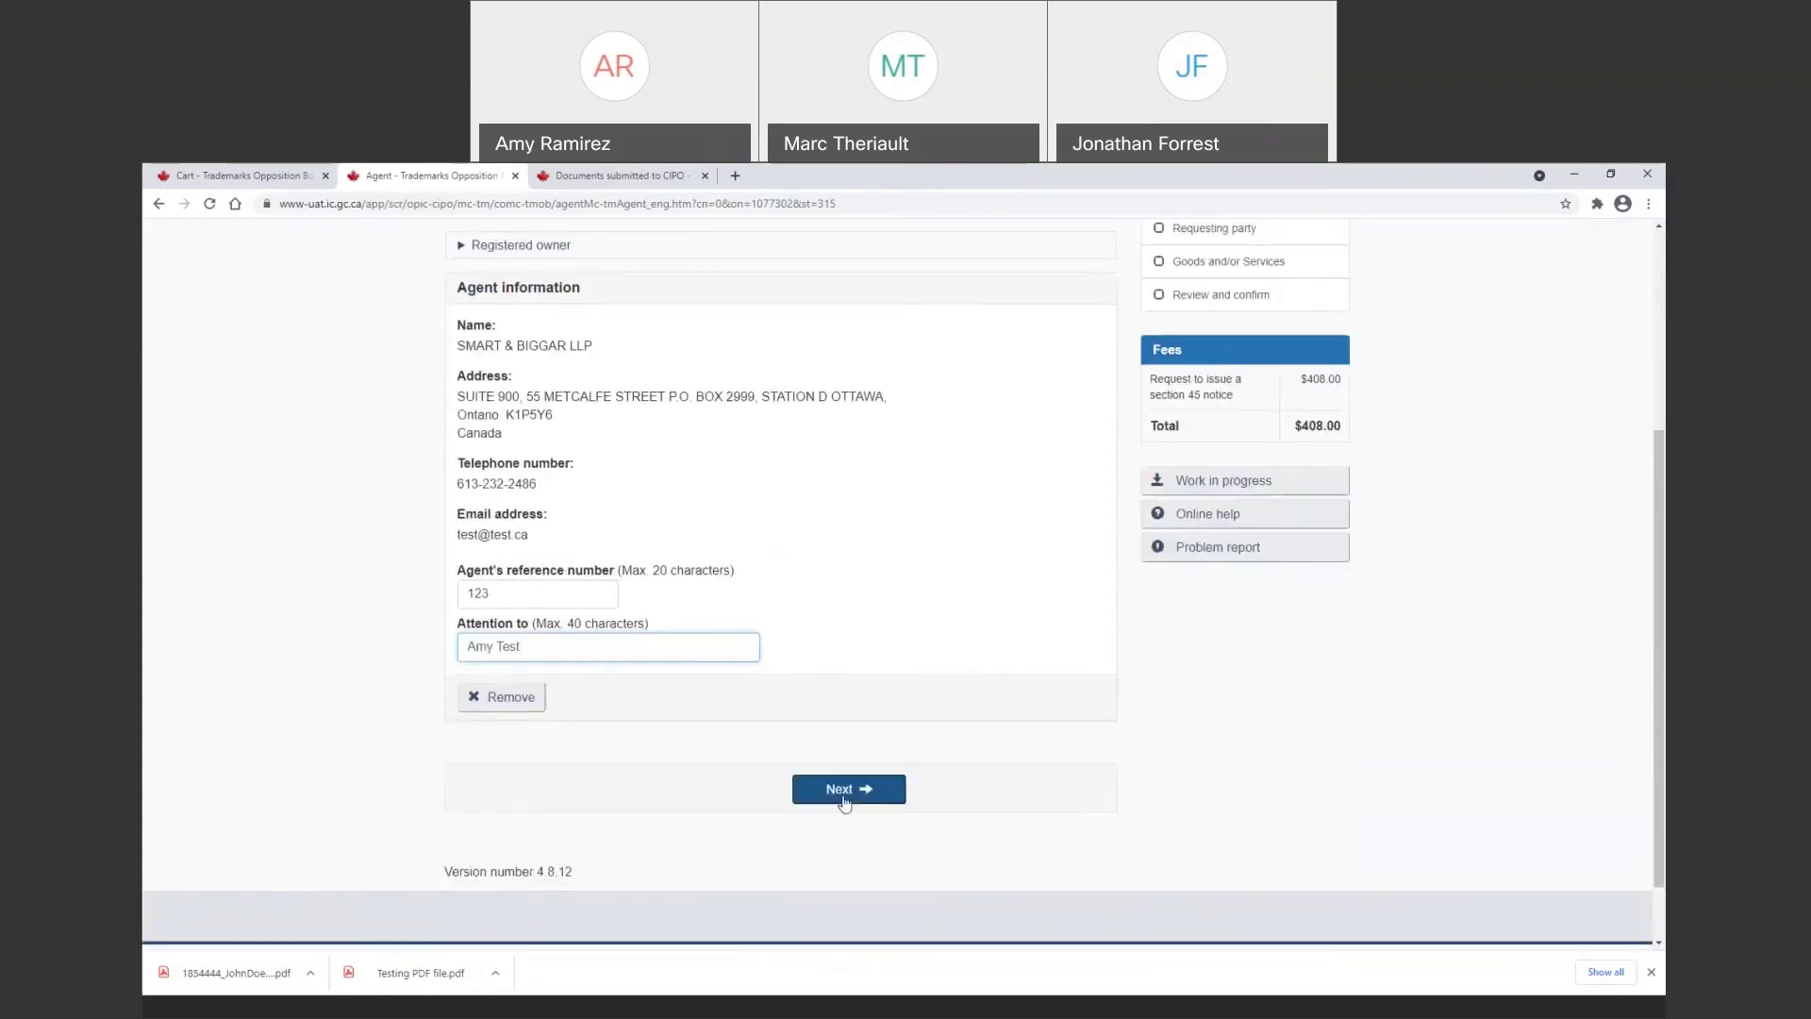
{"action": "left_click", "coordinate": [843, 802]}
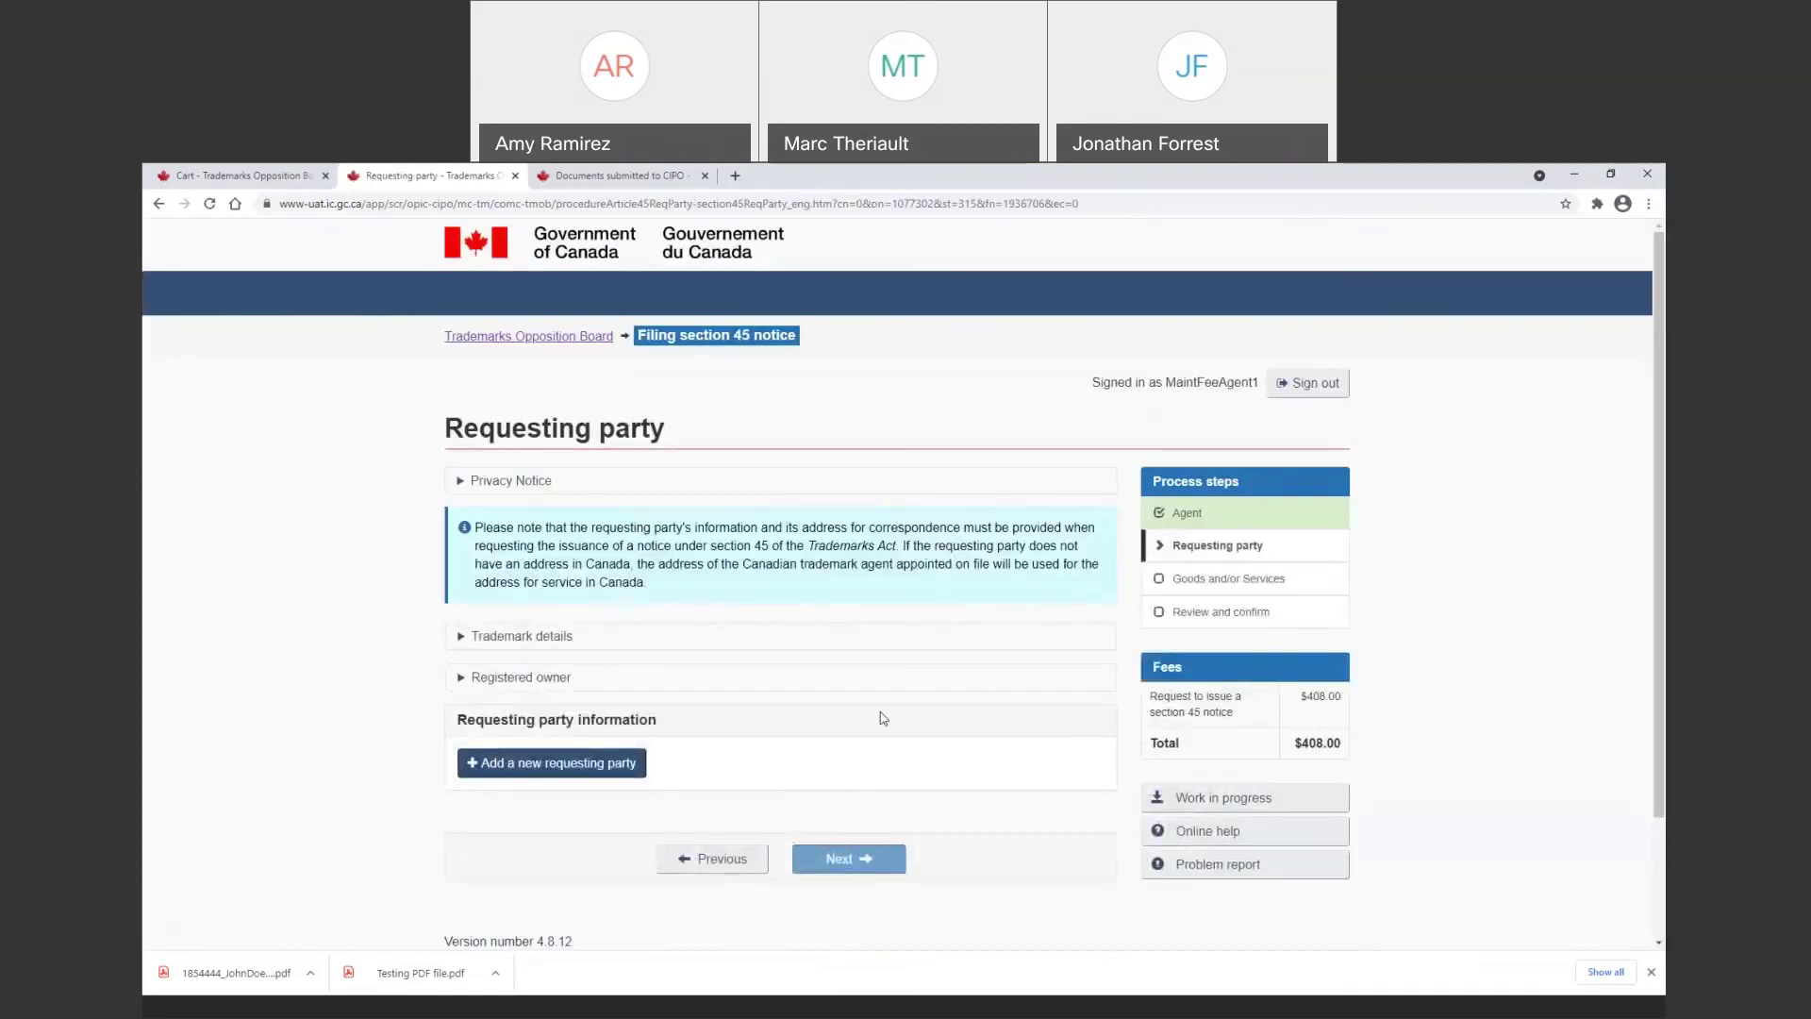
Add a new requesting party of type Individual and enter the party's name
{"action": "left_click", "coordinate": [619, 781]}
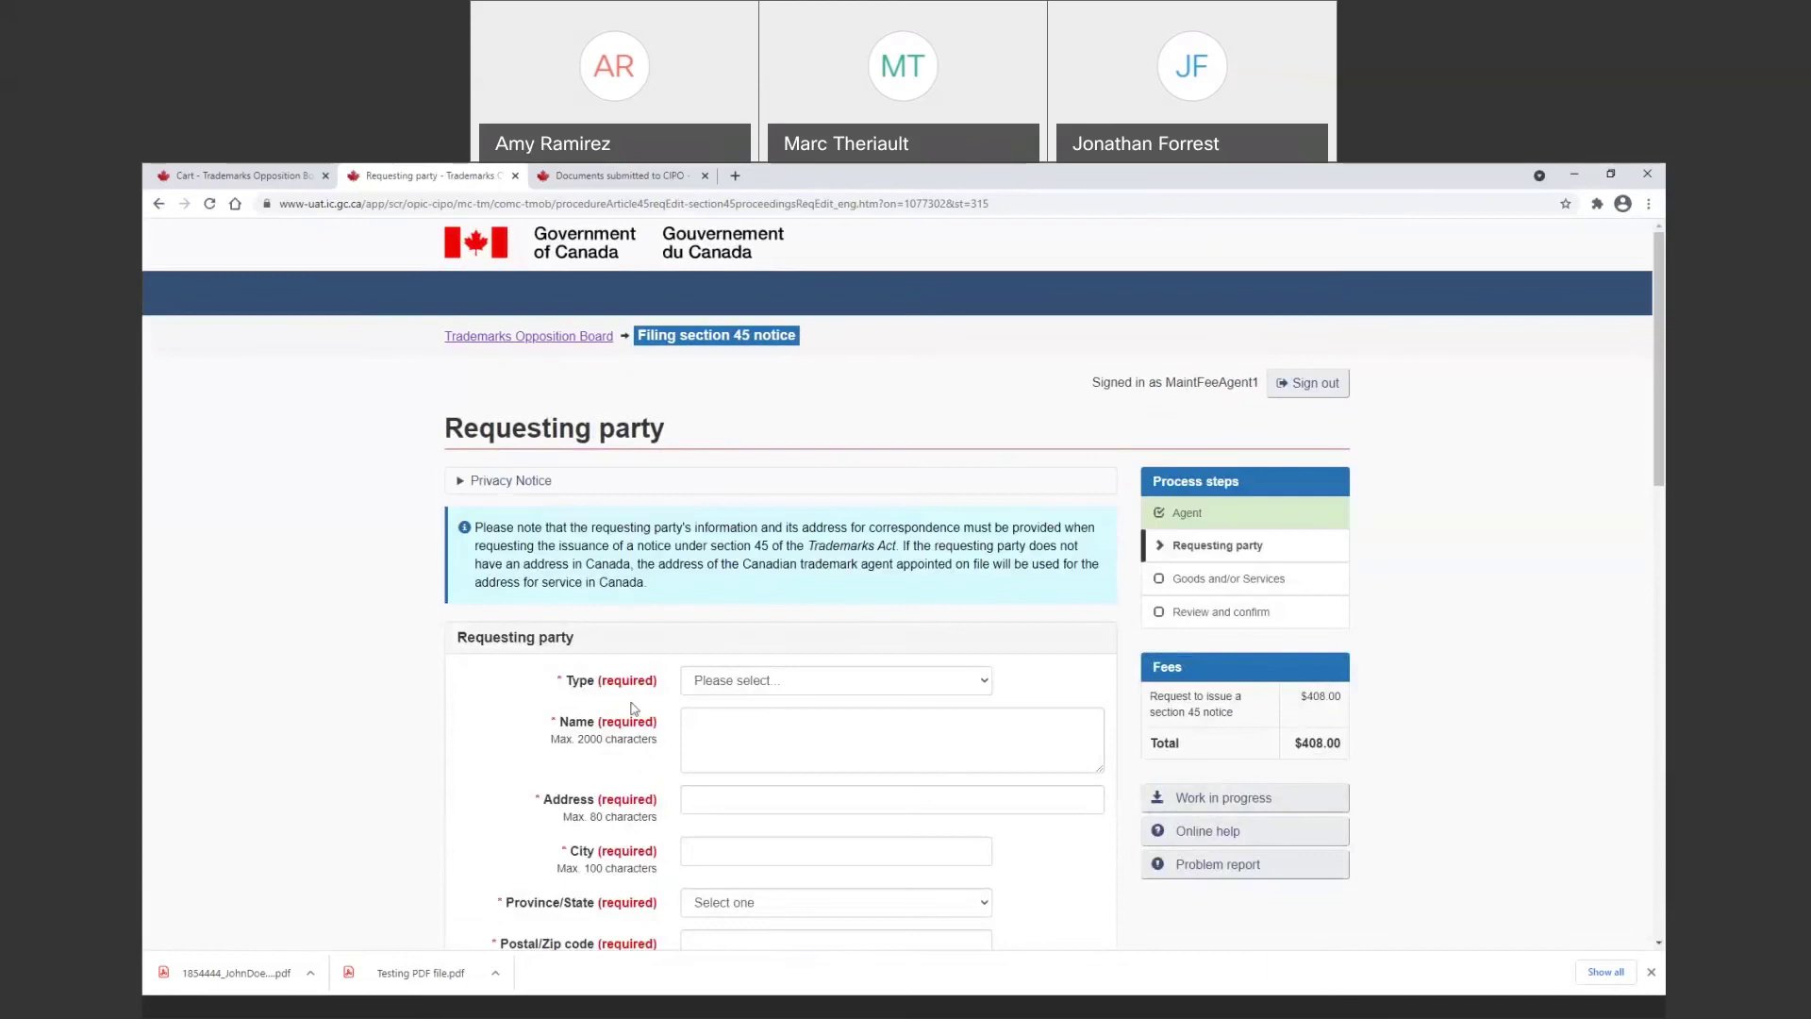
{"action": "scroll", "coordinate": [670, 660], "scroll_direction": "down", "scroll_amount": 2}
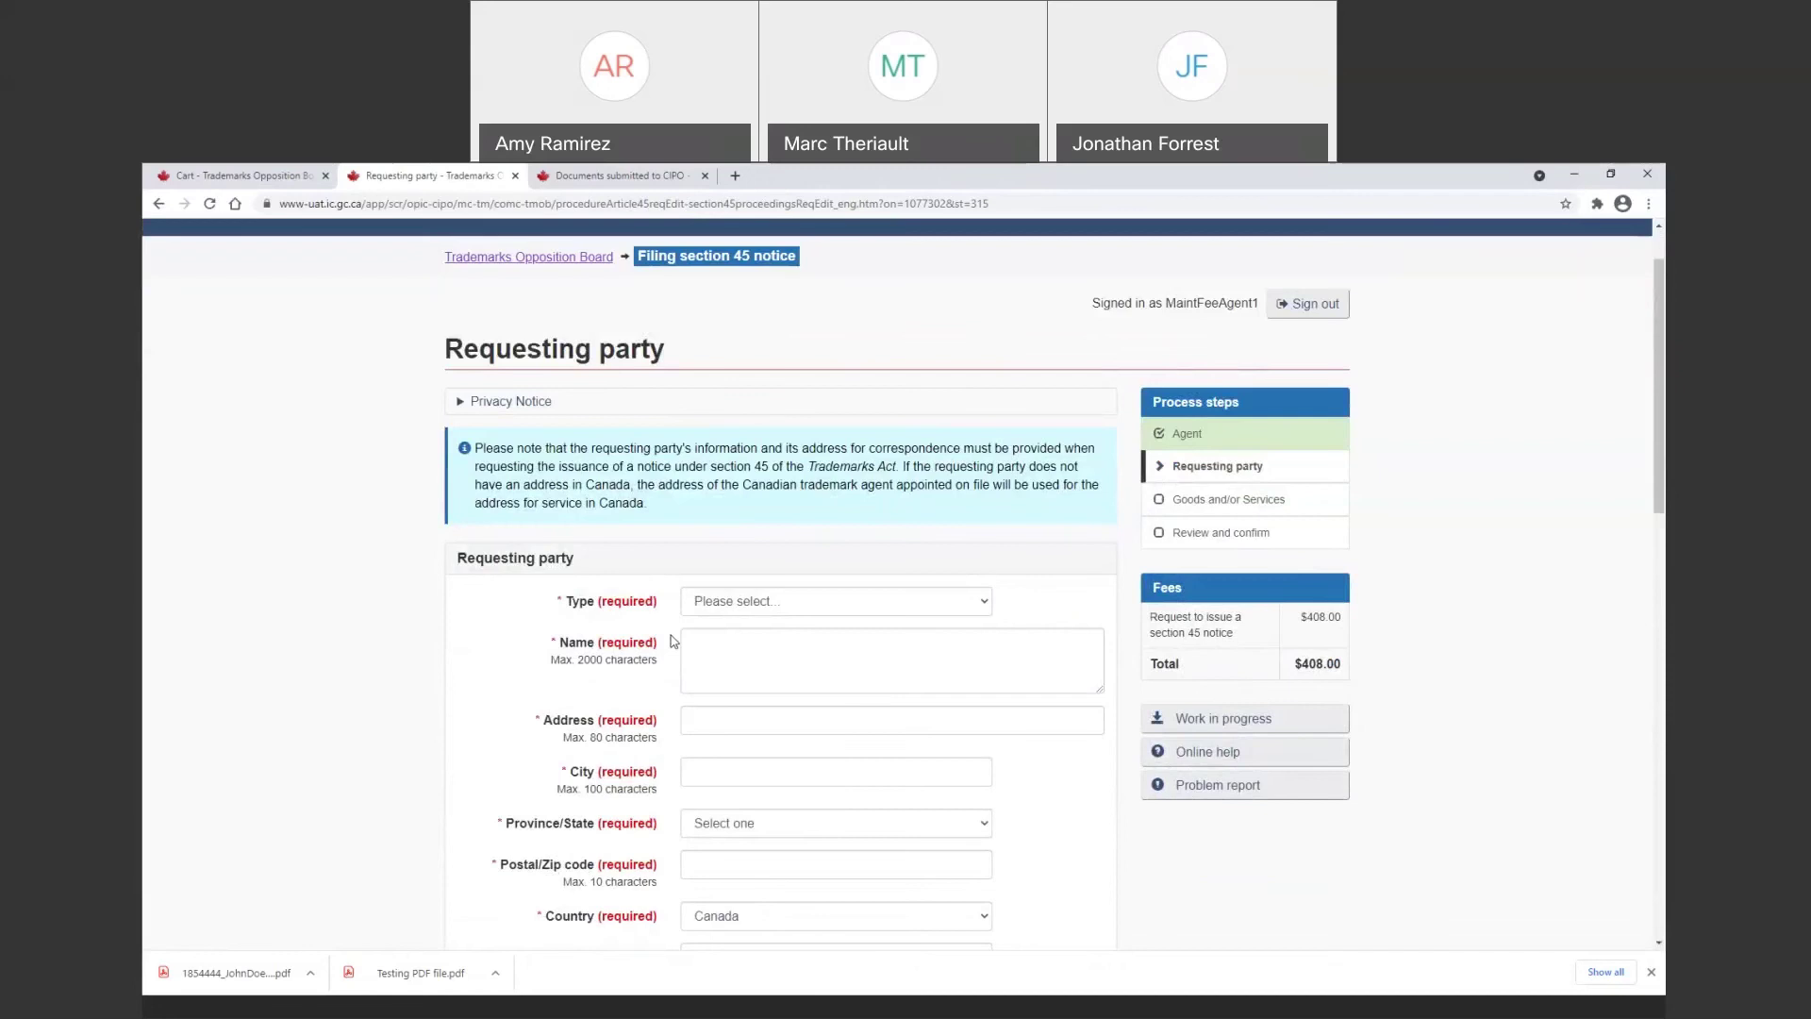
{"action": "left_click", "coordinate": [869, 611]}
{"action": "left_click", "coordinate": [858, 636]}
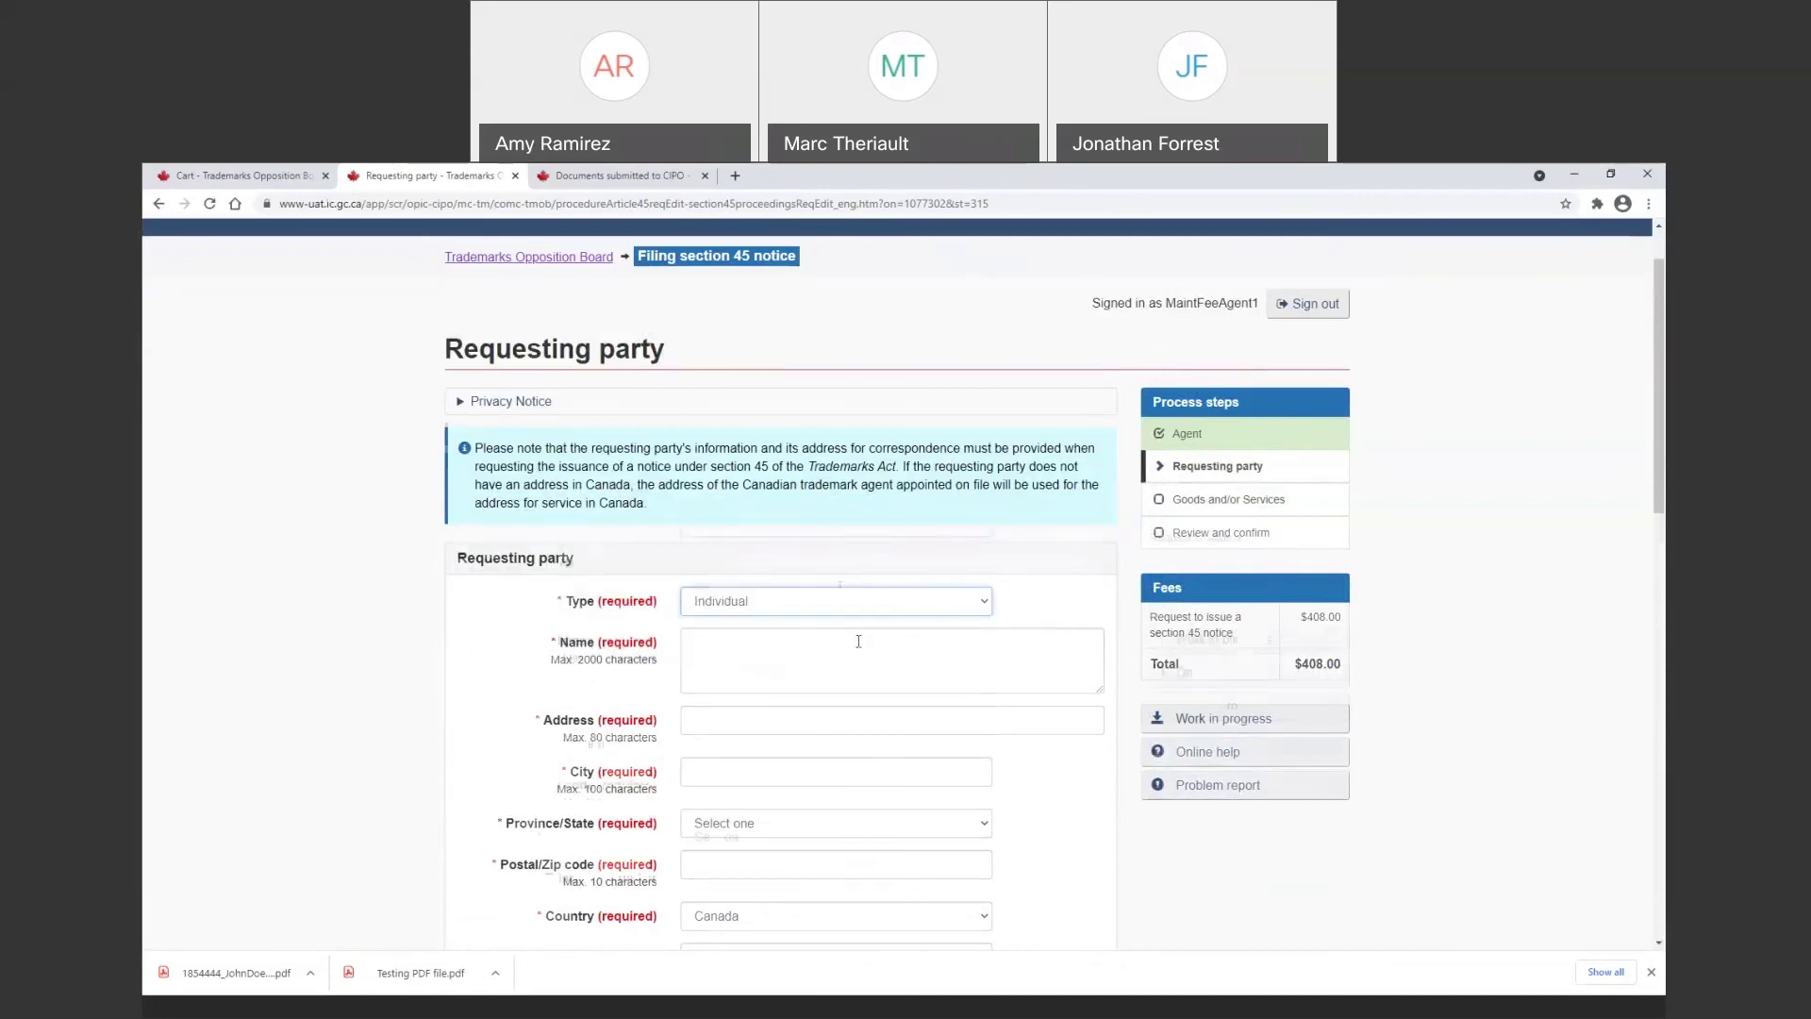
{"action": "scroll", "coordinate": [858, 640], "scroll_direction": "down", "scroll_amount": 1}
{"action": "left_click", "coordinate": [836, 583]}
{"action": "type", "text": "TMOB Test"}
{"action": "key", "text": "Tab"}
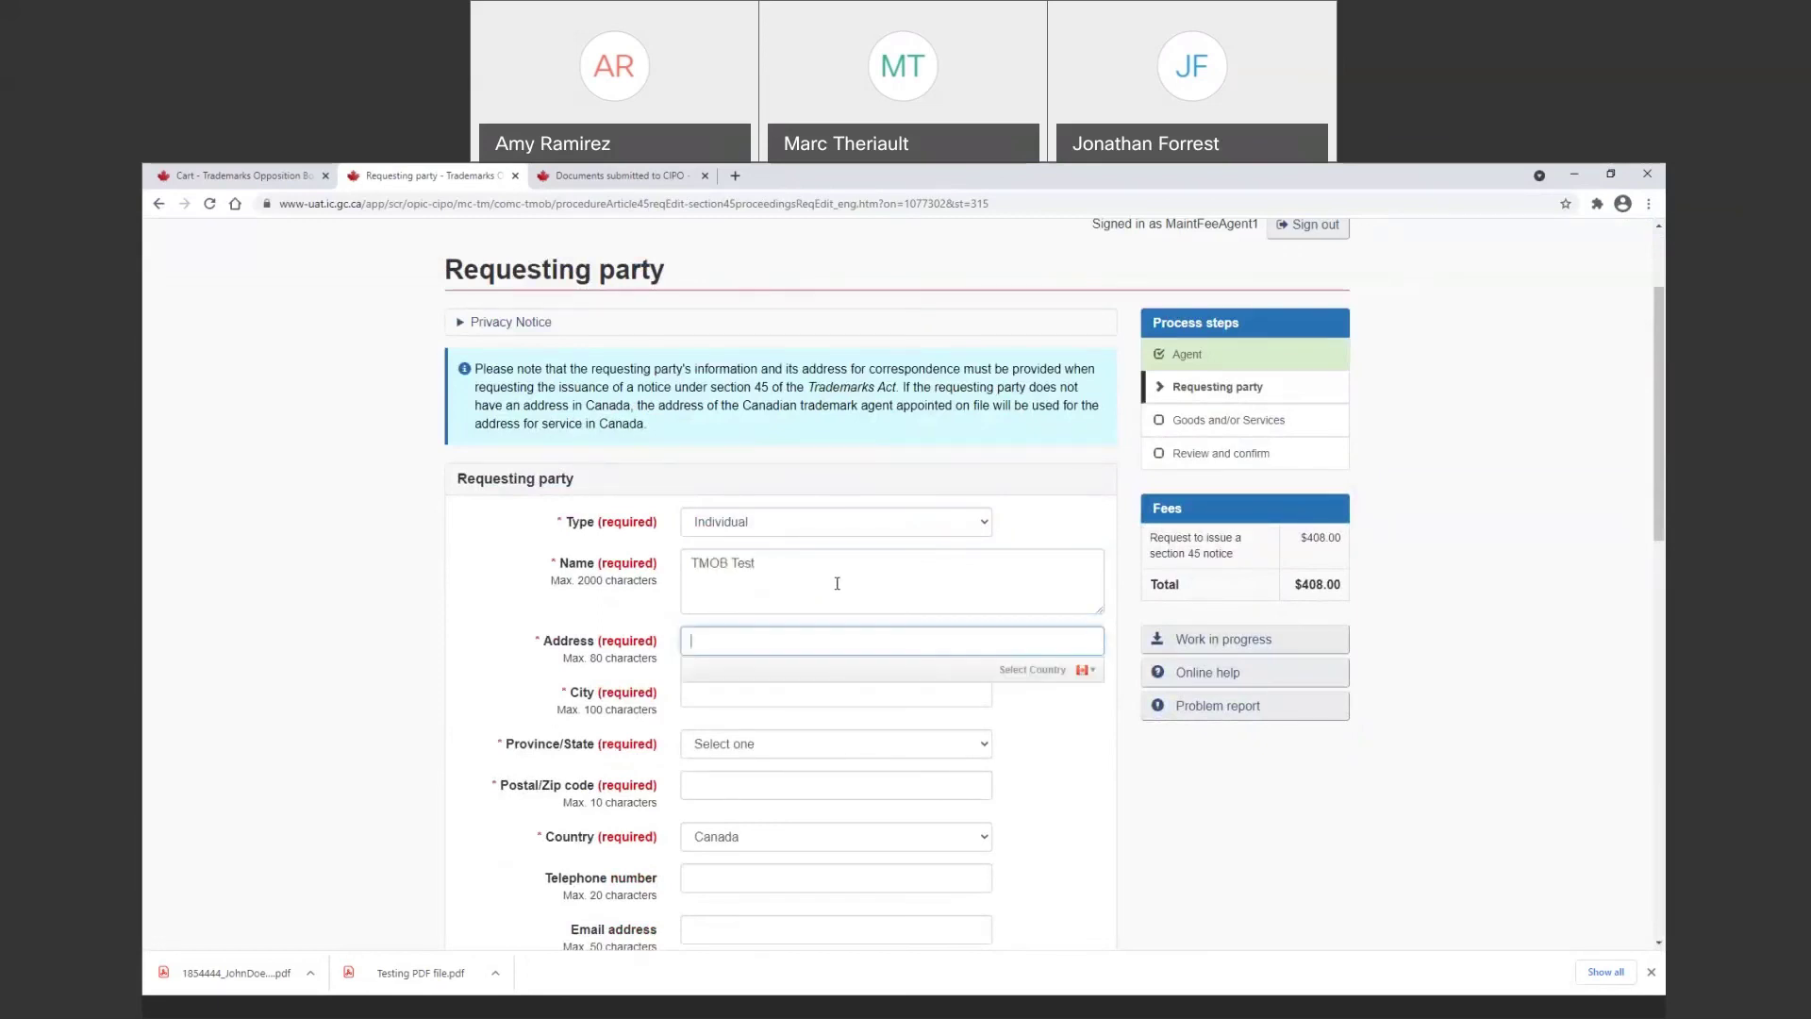
Fill in the requesting party's postal address from the address suggestions and set English as the language of correspondence
{"action": "type", "text": "2563"}
{"action": "left_click", "coordinate": [877, 725]}
{"action": "scroll", "coordinate": [868, 698], "scroll_direction": "down", "scroll_amount": 1}
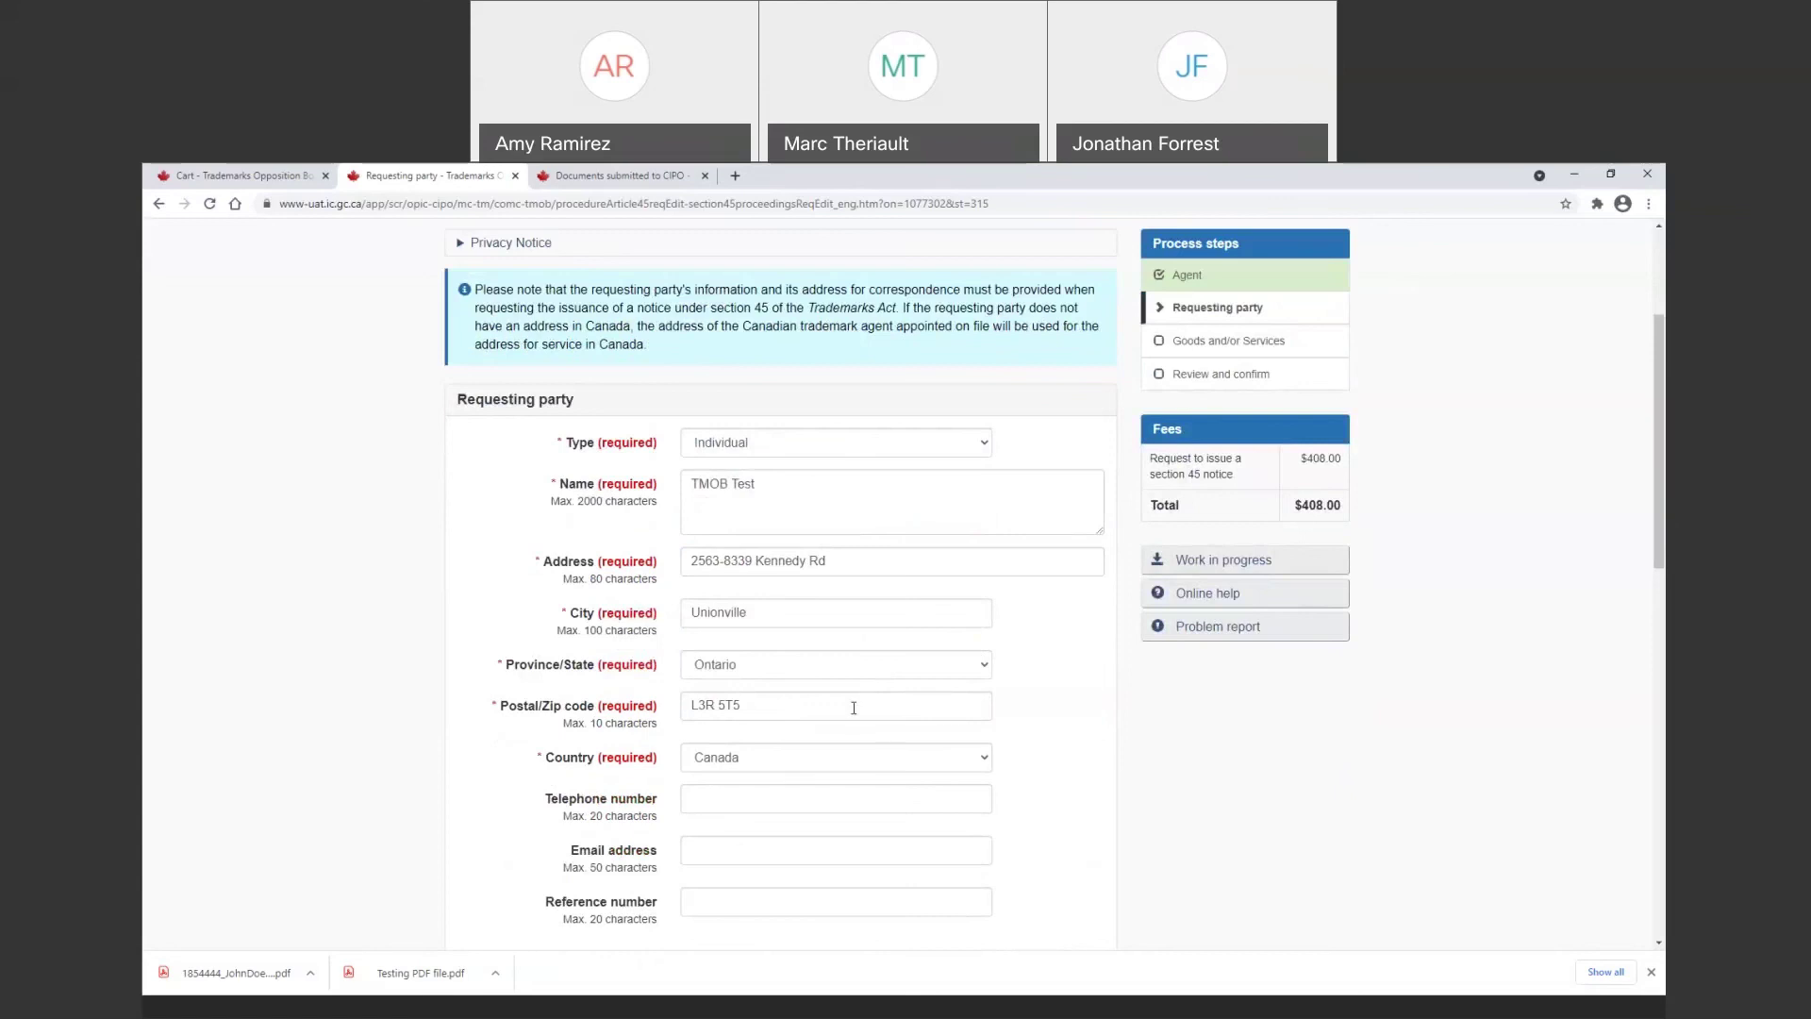
{"action": "scroll", "coordinate": [746, 663], "scroll_direction": "down", "scroll_amount": 4}
{"action": "left_click", "coordinate": [727, 645]}
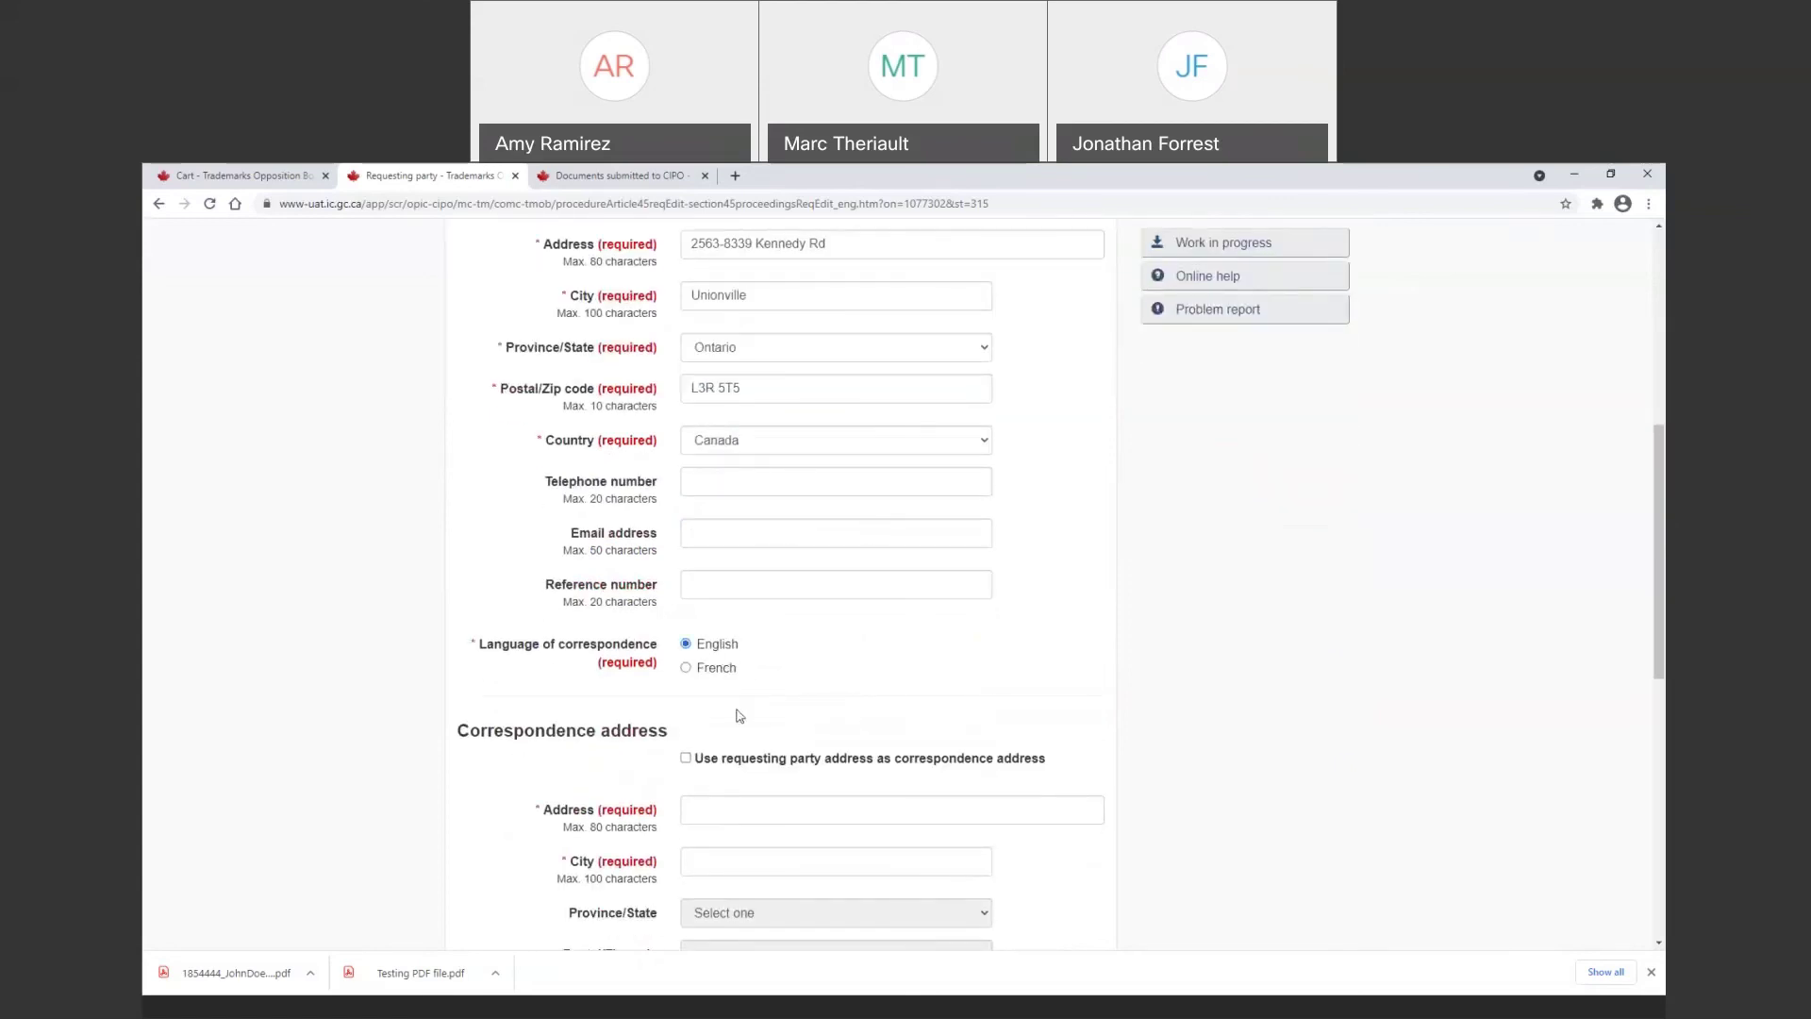
Use the requesting party address as the correspondence address, save the party, and check its recorded information
{"action": "scroll", "coordinate": [740, 703], "scroll_direction": "down", "scroll_amount": 1}
{"action": "left_click", "coordinate": [744, 683]}
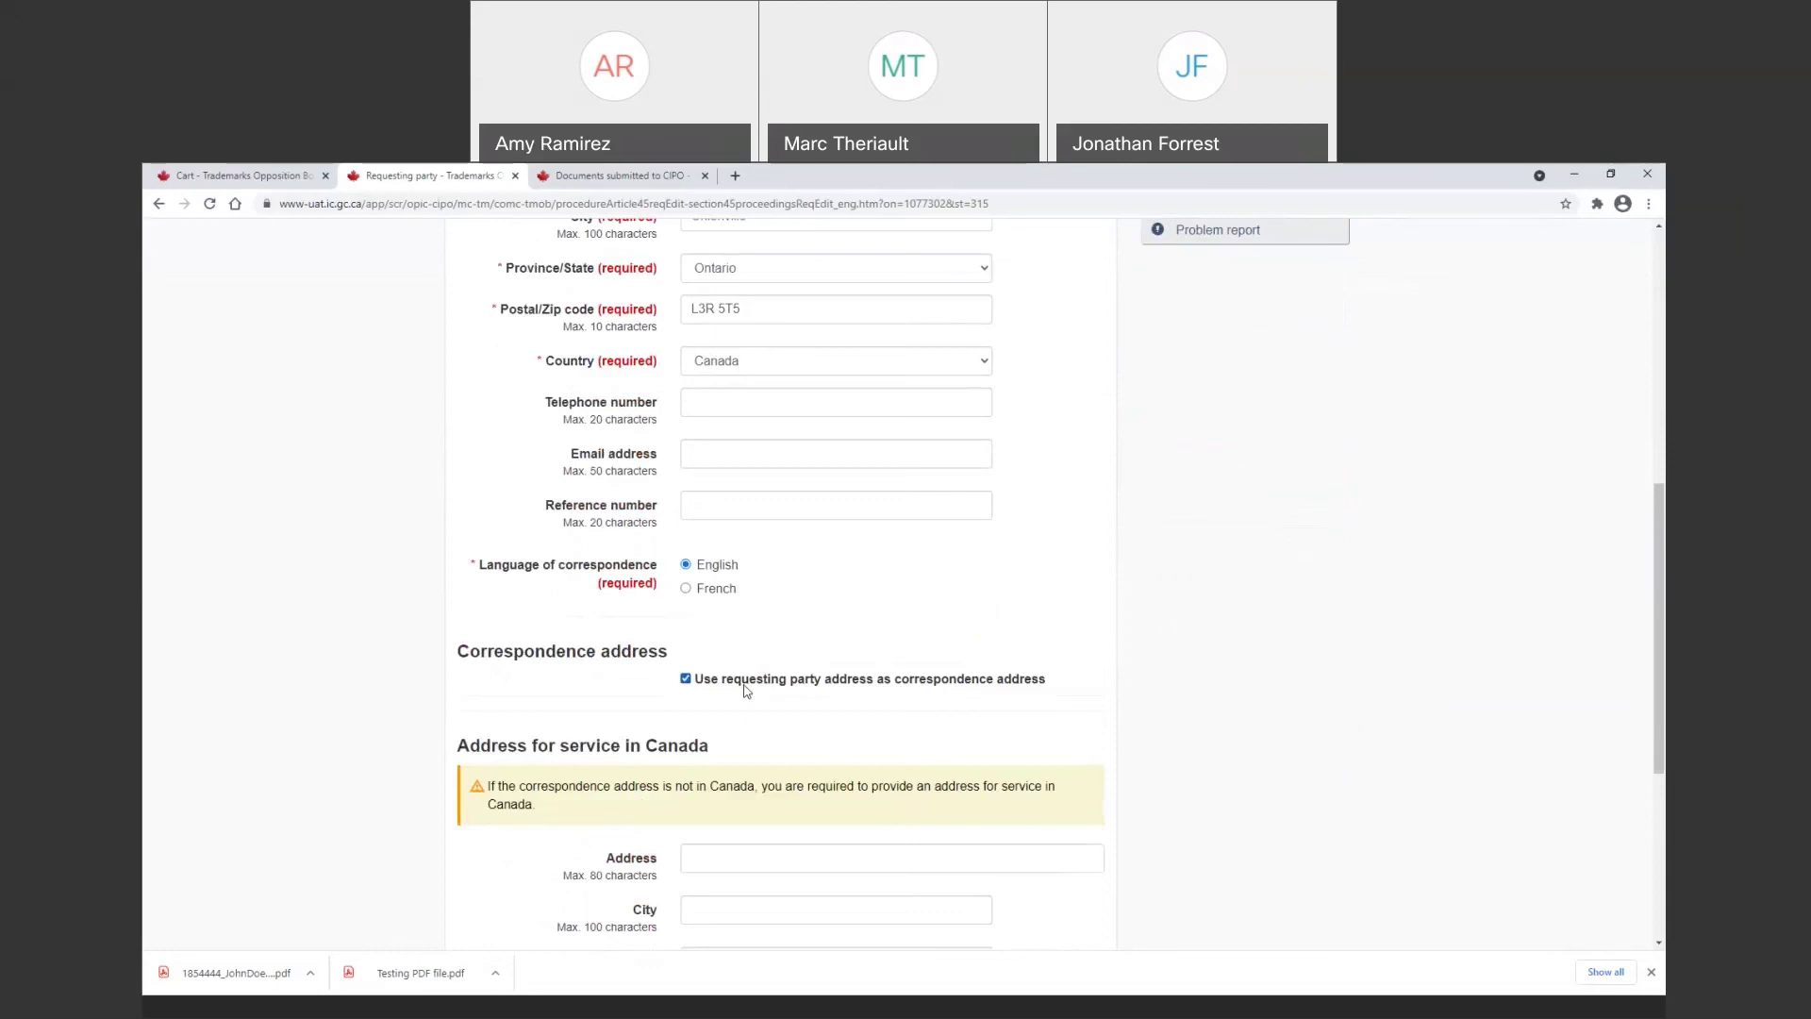
{"action": "scroll", "coordinate": [745, 691], "scroll_direction": "down", "scroll_amount": 4}
{"action": "left_click", "coordinate": [709, 805]}
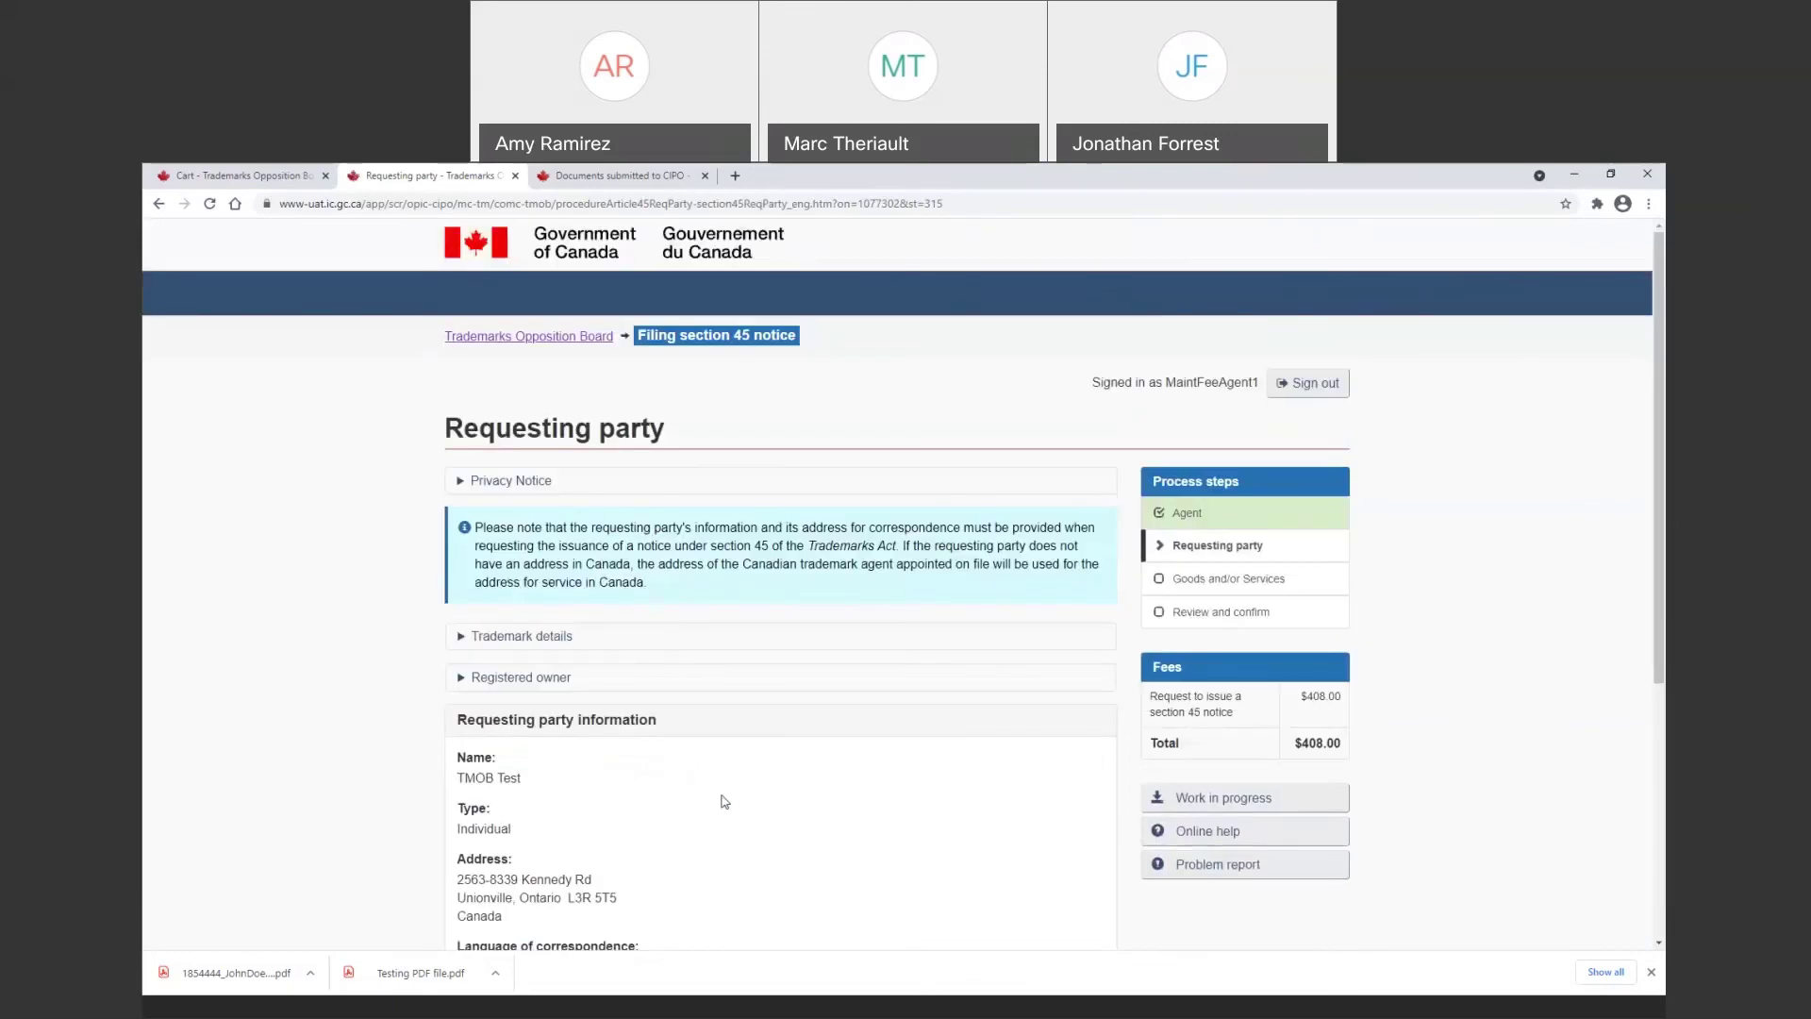
{"action": "scroll", "coordinate": [731, 801], "scroll_direction": "down", "scroll_amount": 3}
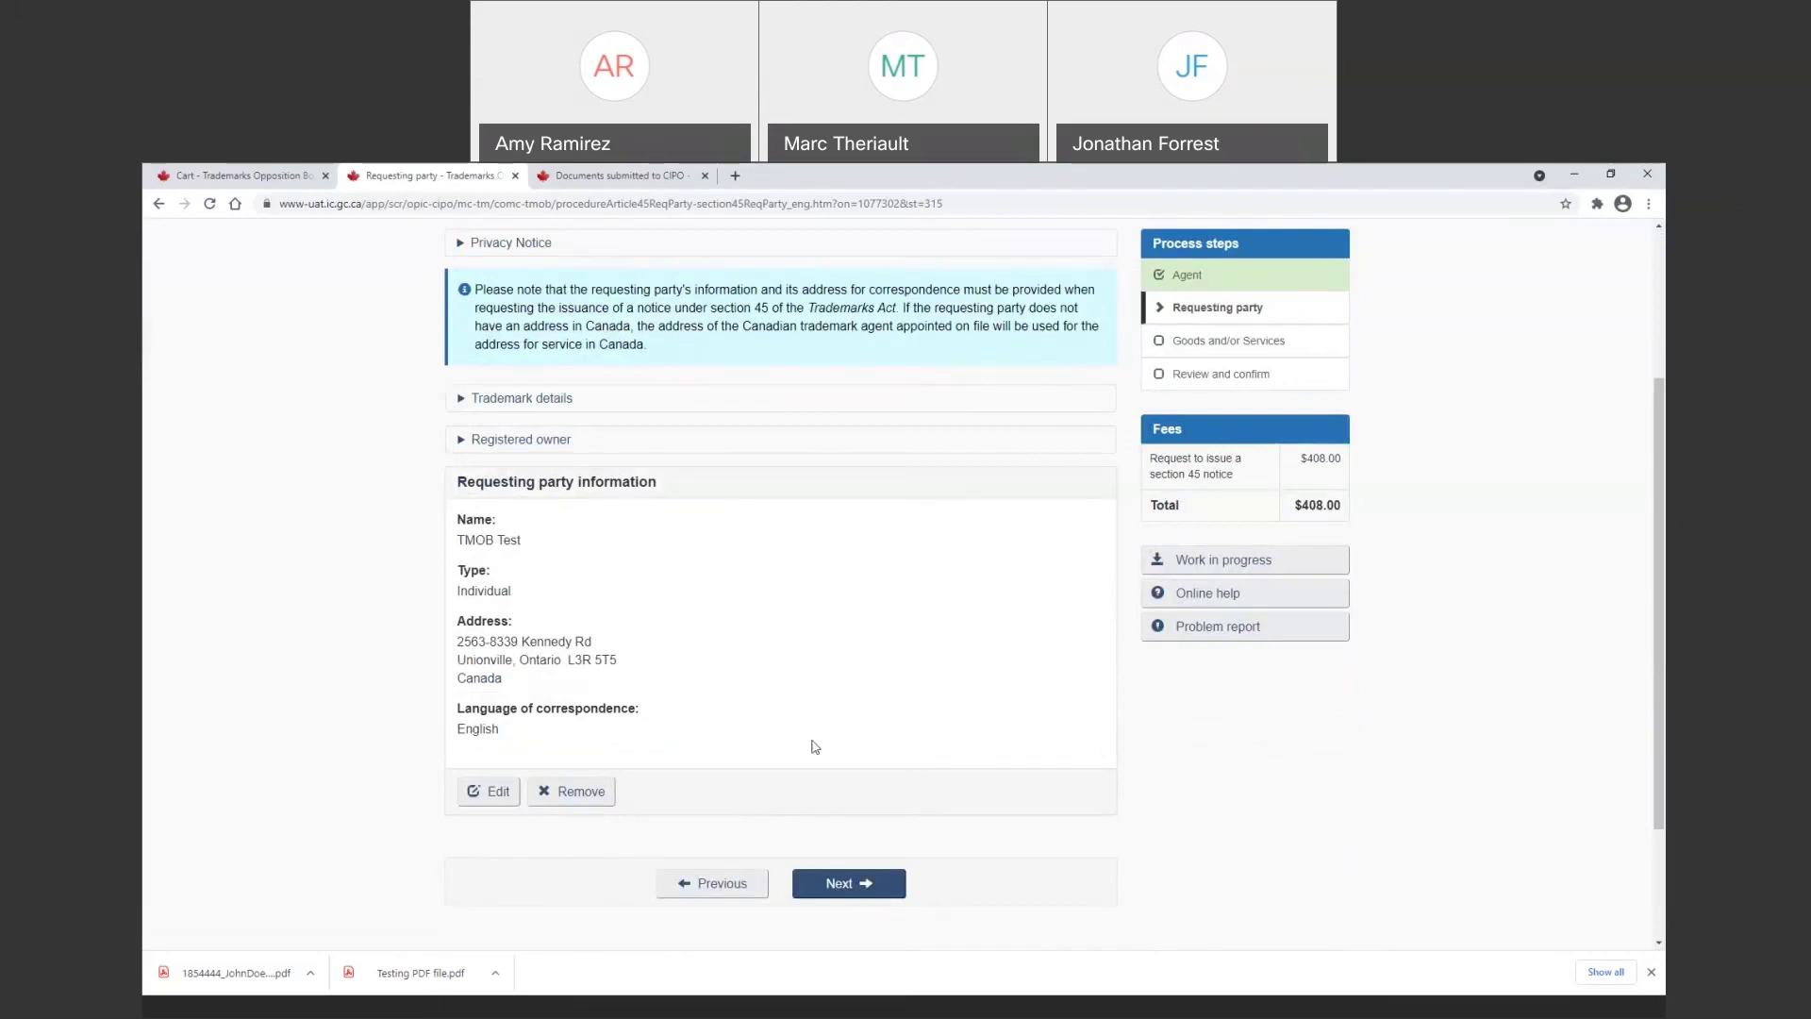
{"action": "scroll", "coordinate": [775, 698], "scroll_direction": "up", "scroll_amount": 1}
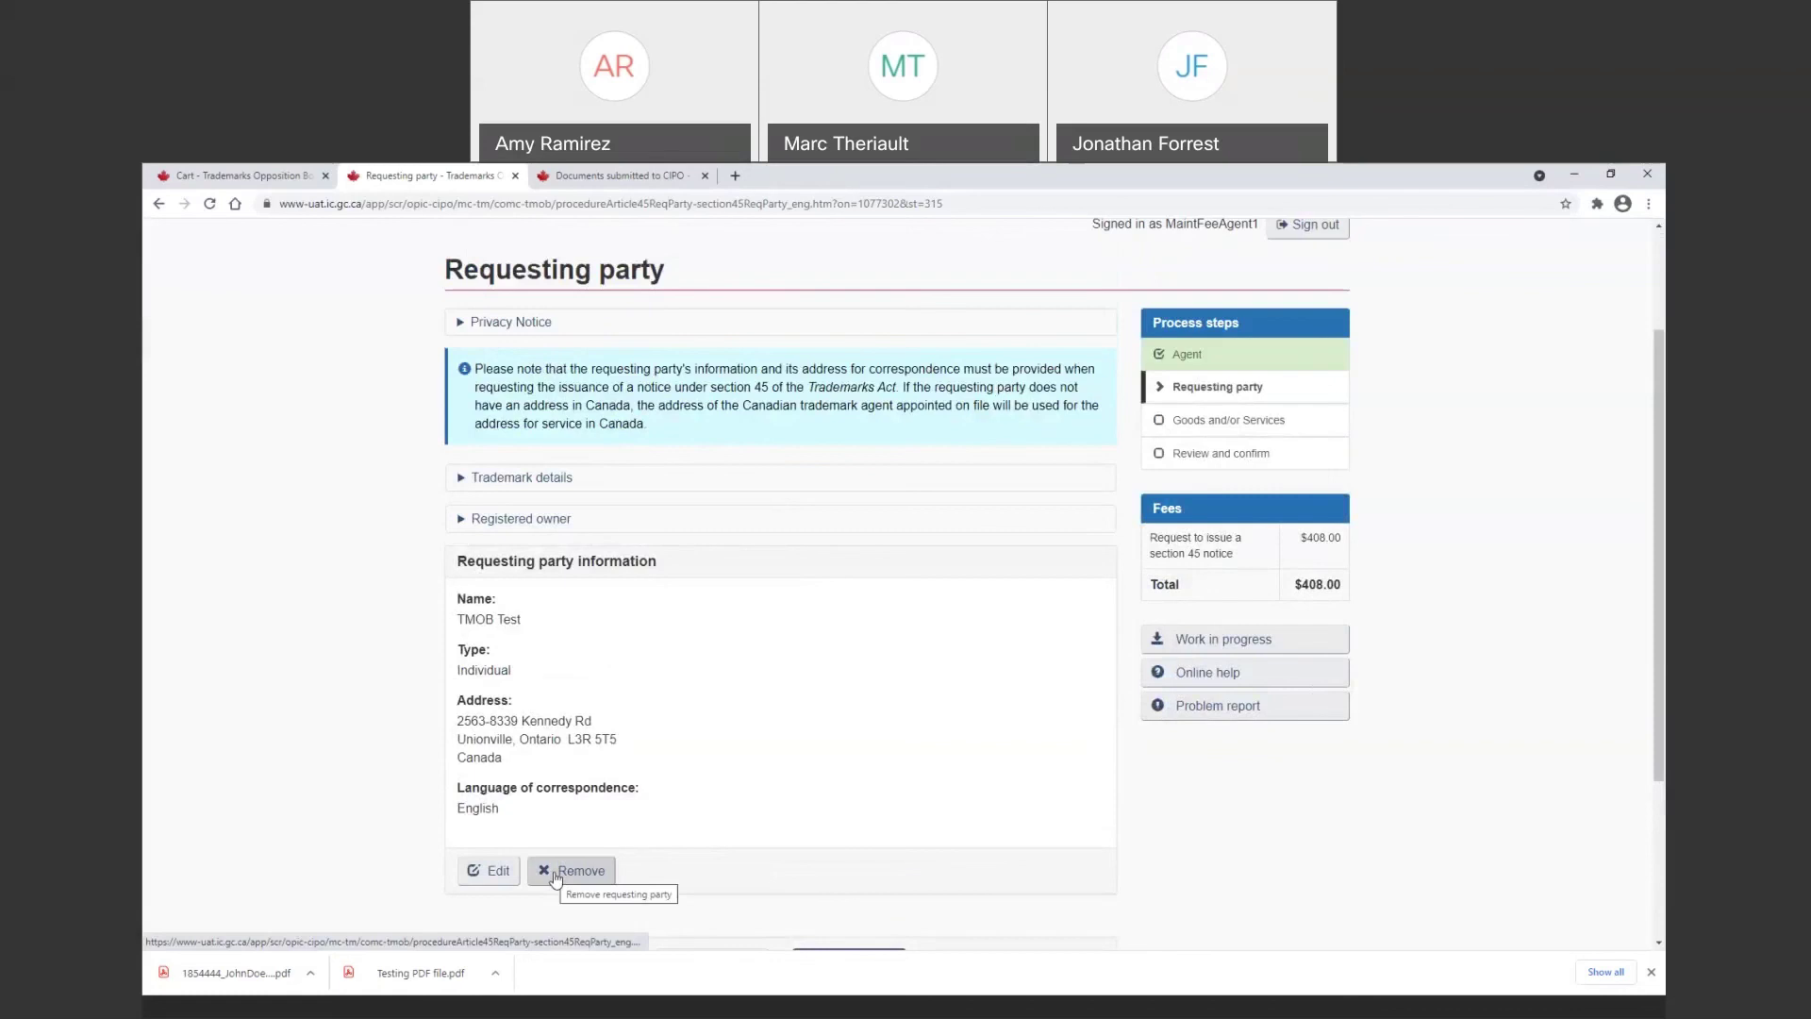
Limit the section 45 notice to specified goods or services, enter "add more information here" as the list, and proceed to the review
{"action": "scroll", "coordinate": [801, 801], "scroll_direction": "down", "scroll_amount": 2}
{"action": "left_click", "coordinate": [836, 808]}
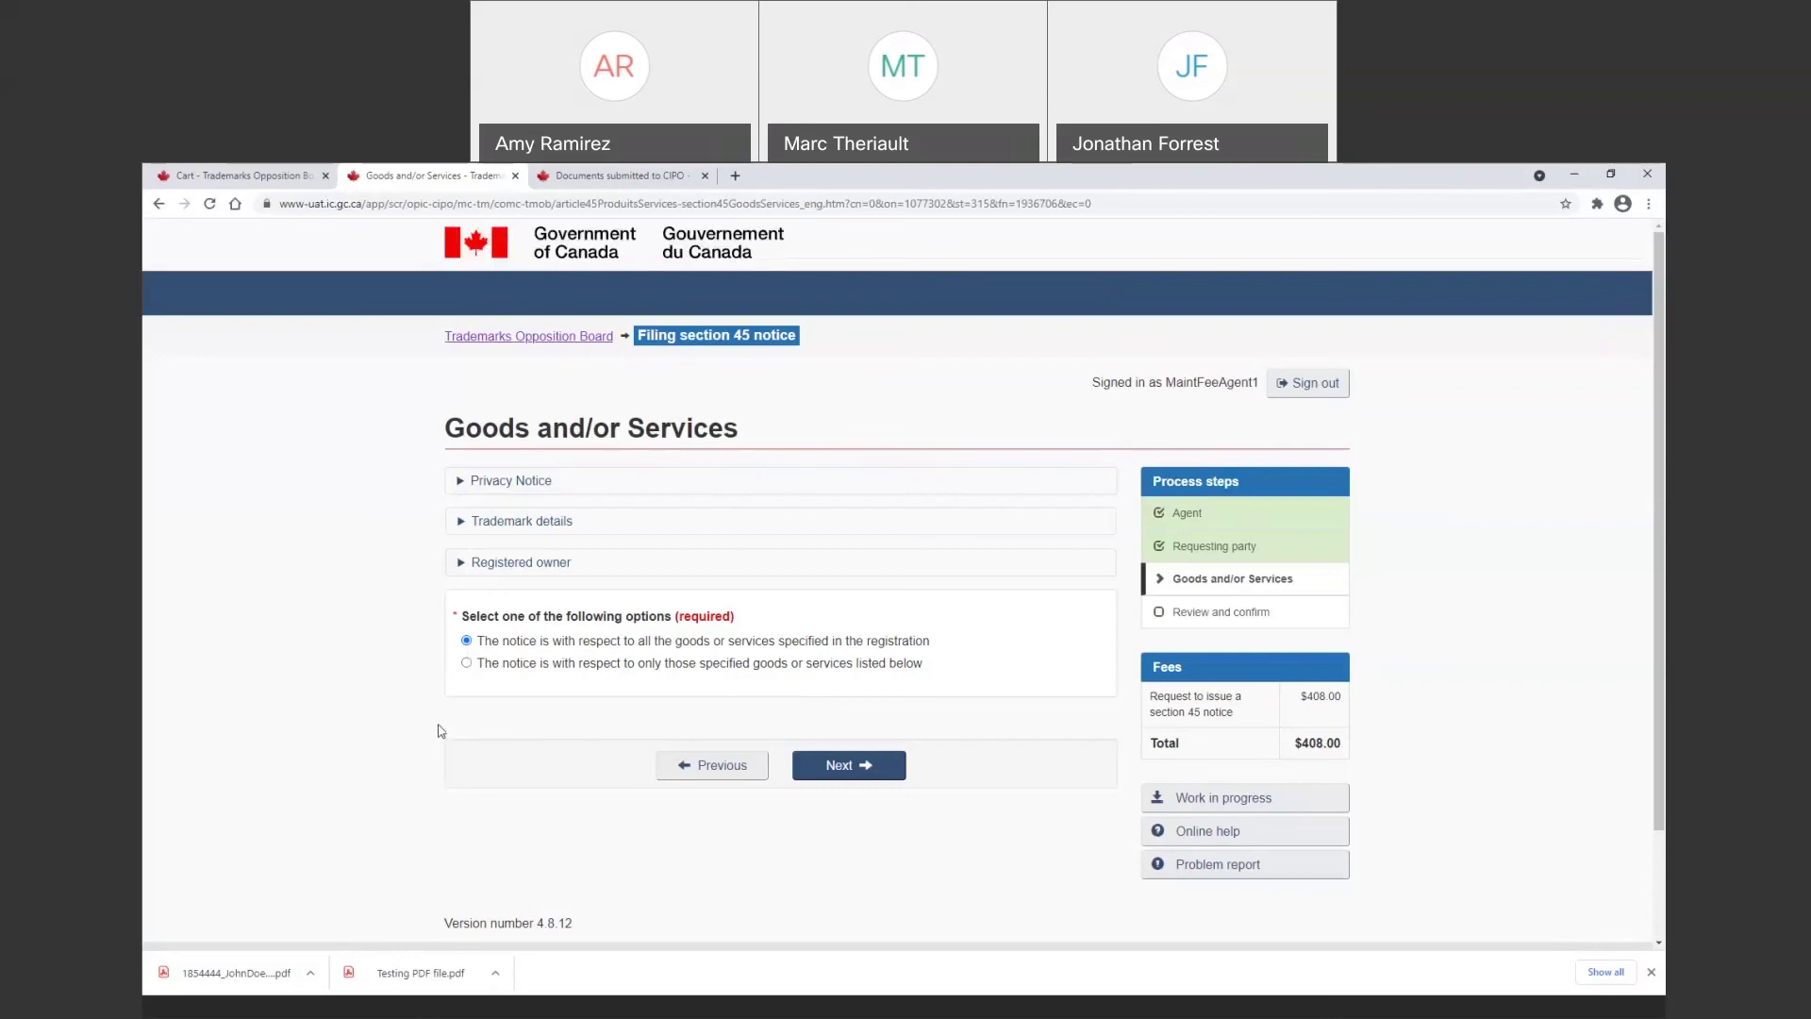
{"action": "left_click", "coordinate": [466, 662]}
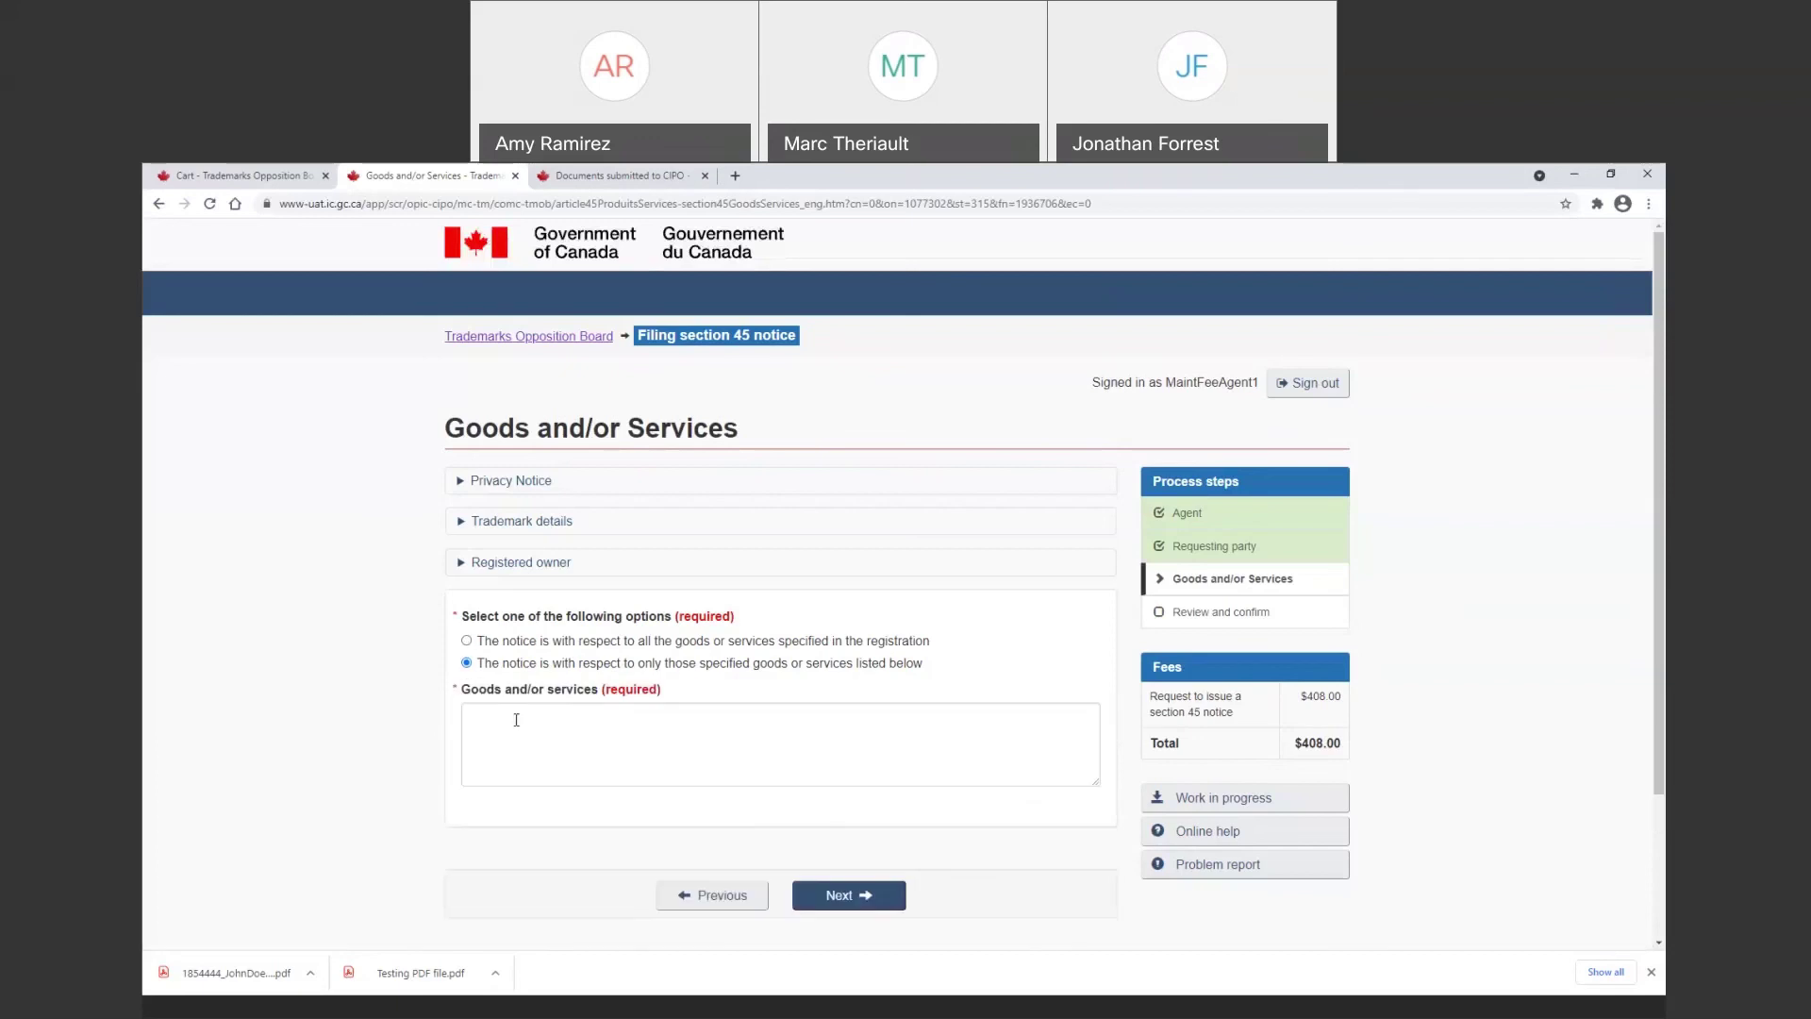
{"action": "left_click", "coordinate": [569, 721]}
{"action": "type", "text": "add more in"}
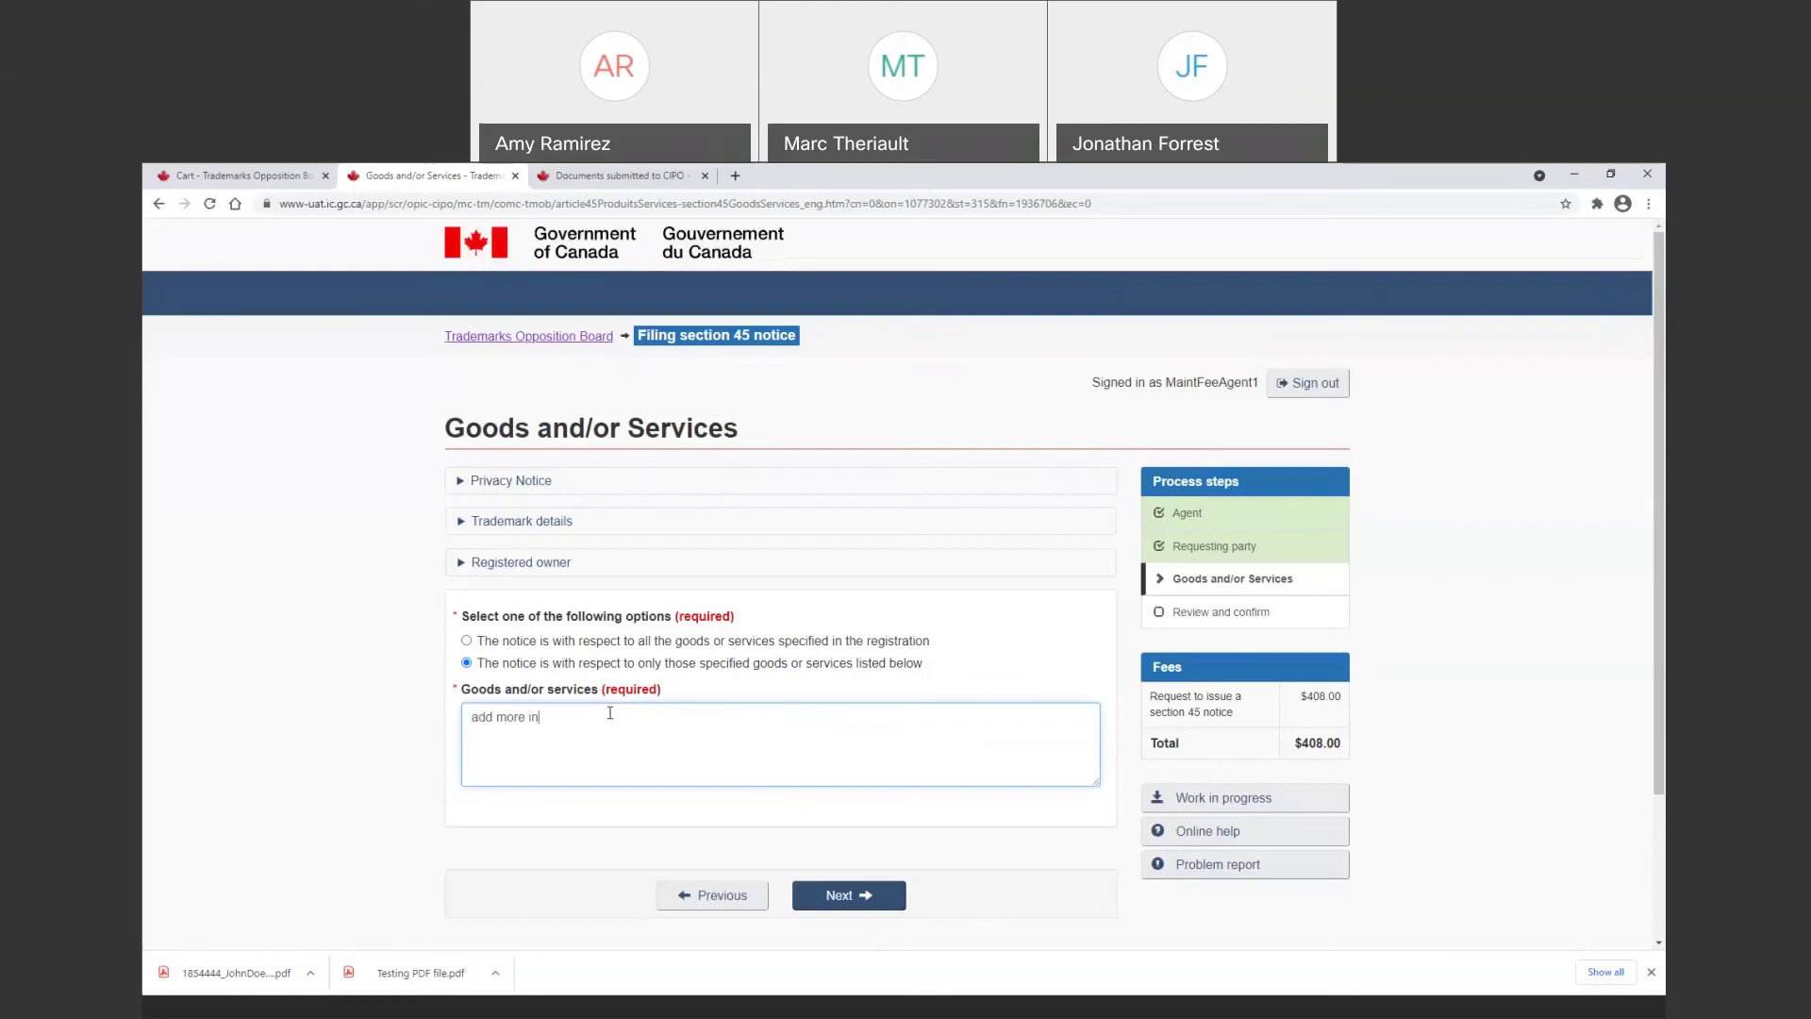
{"action": "type", "text": "formation here"}
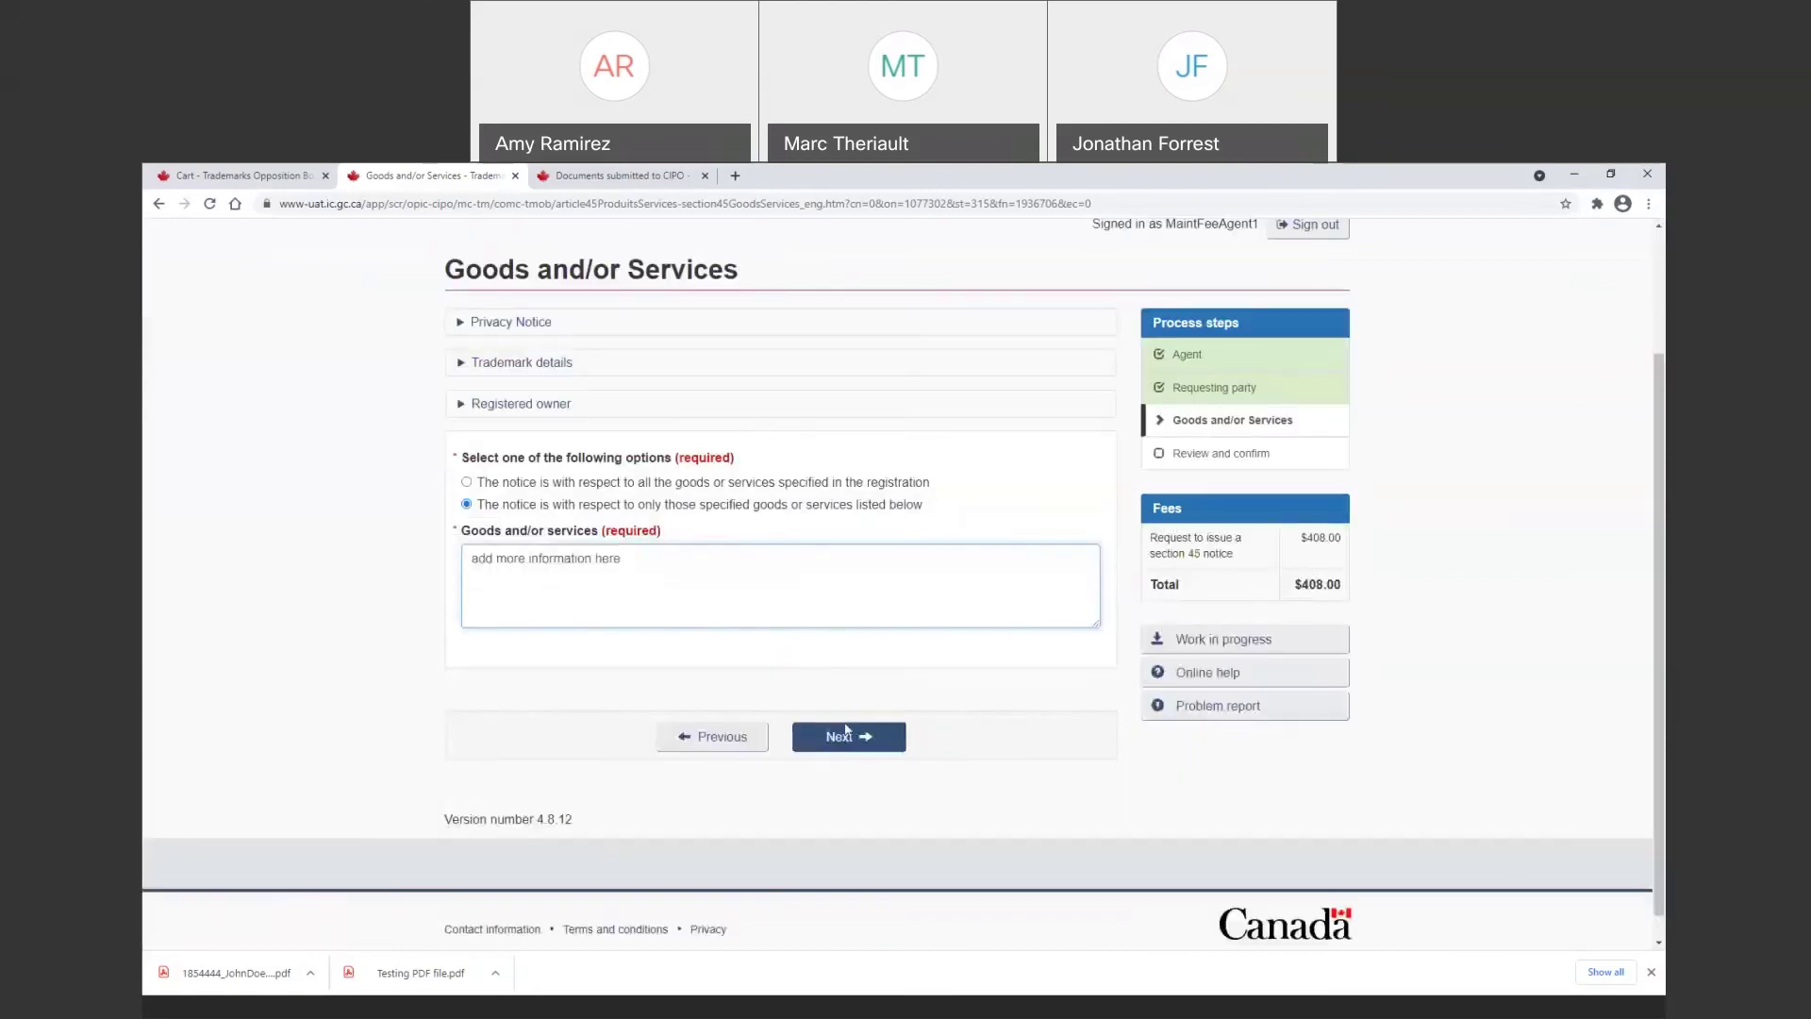
{"action": "left_click", "coordinate": [849, 740]}
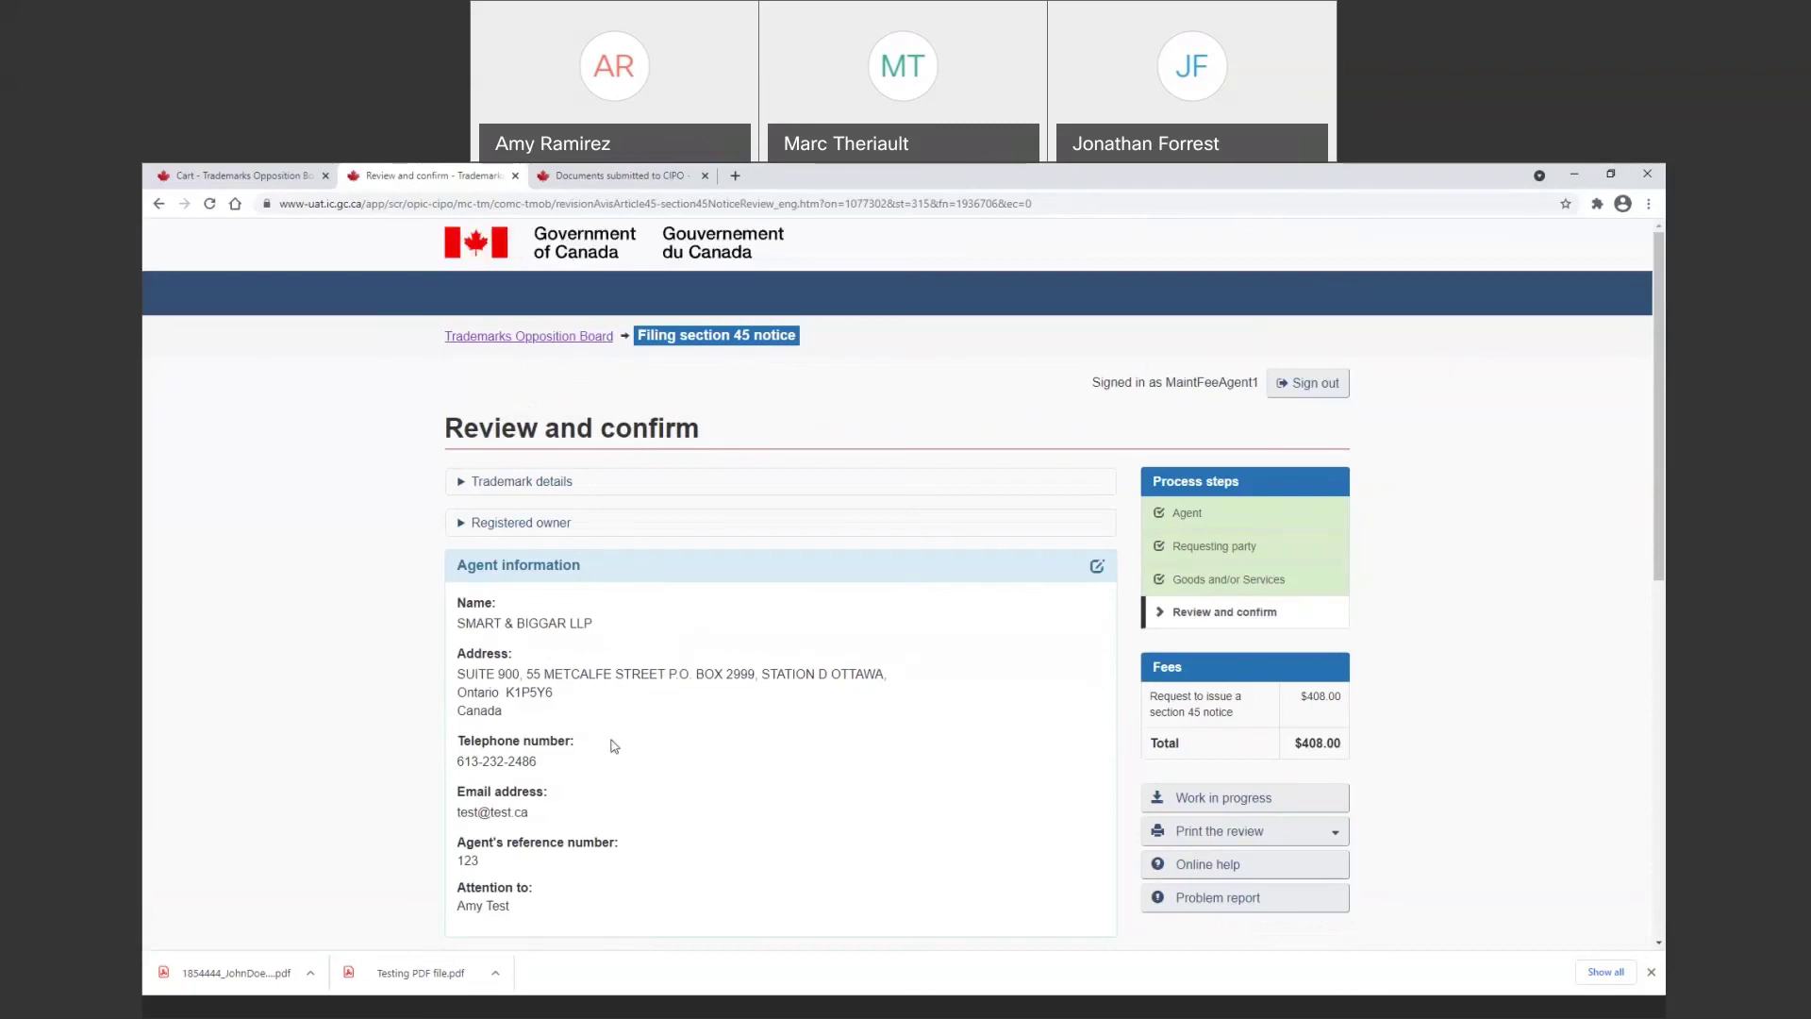
Review the section 45 notice request for 1936706, then confirm it and add it to the cart
{"action": "scroll", "coordinate": [600, 620], "scroll_direction": "down", "scroll_amount": 5}
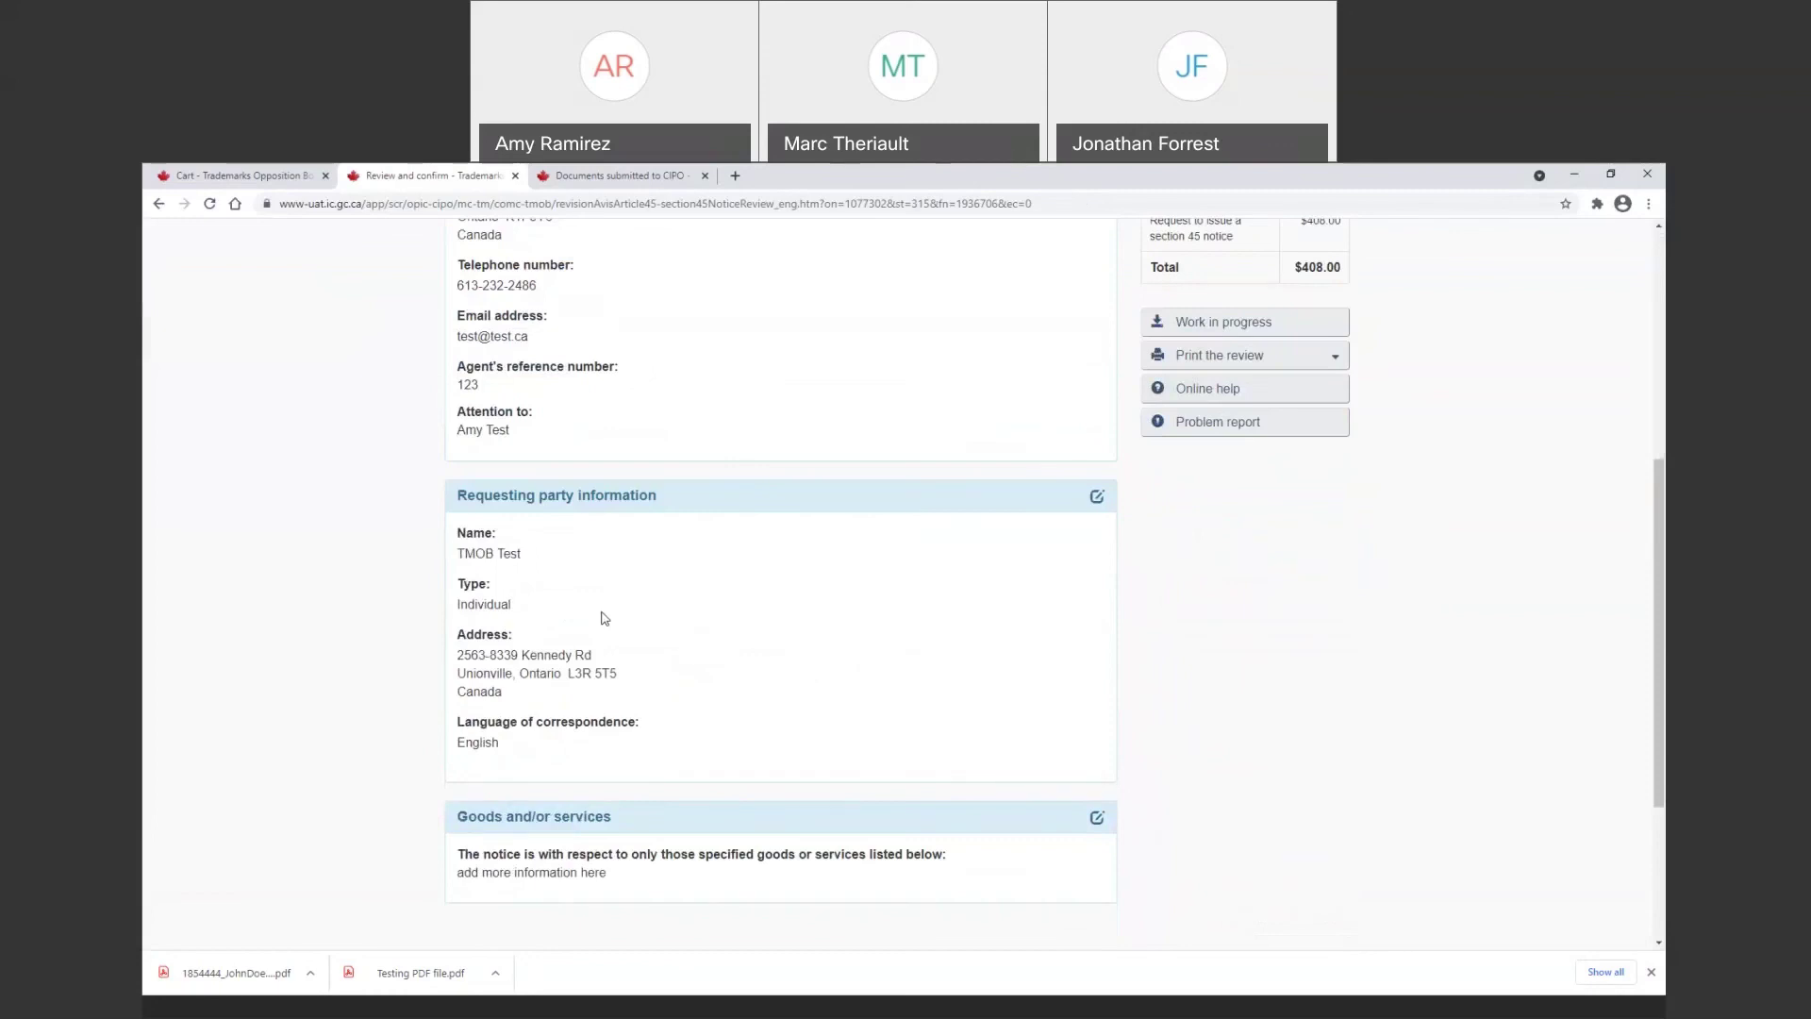
{"action": "scroll", "coordinate": [605, 618], "scroll_direction": "down", "scroll_amount": 2}
{"action": "left_click", "coordinate": [898, 818]}
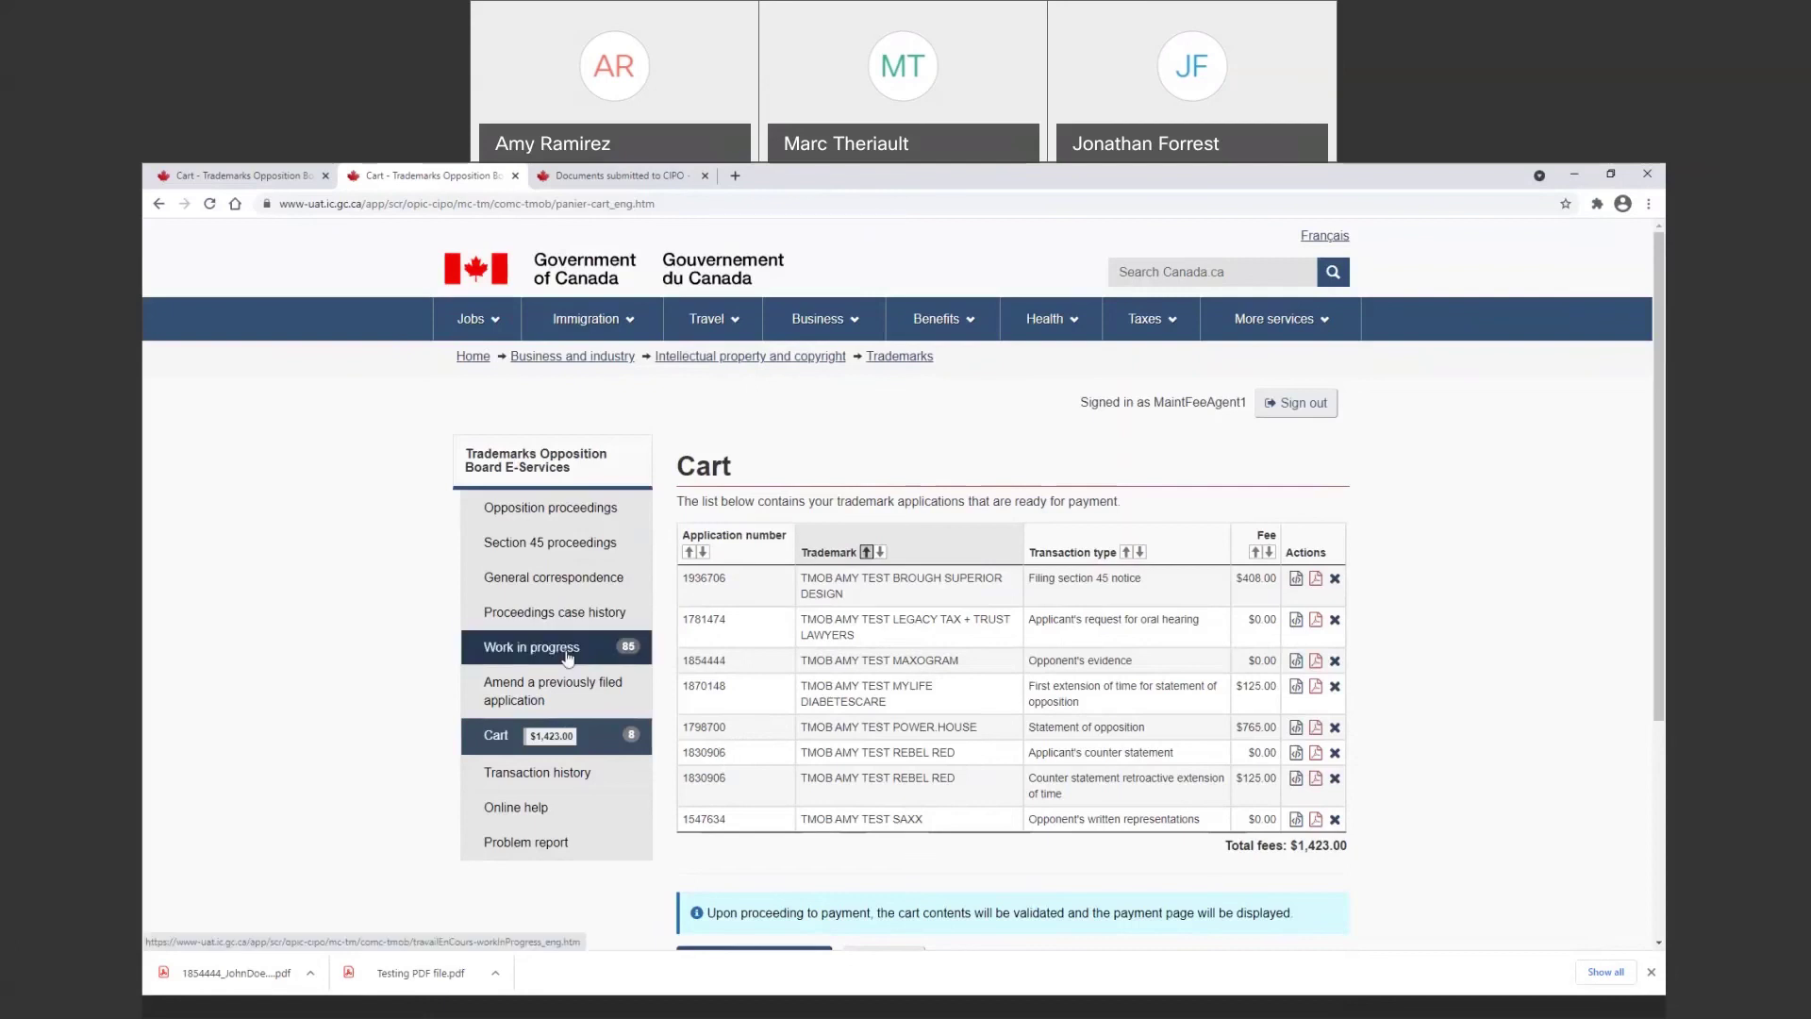
Search for general correspondence by application number 1809152
{"action": "left_click", "coordinate": [572, 590]}
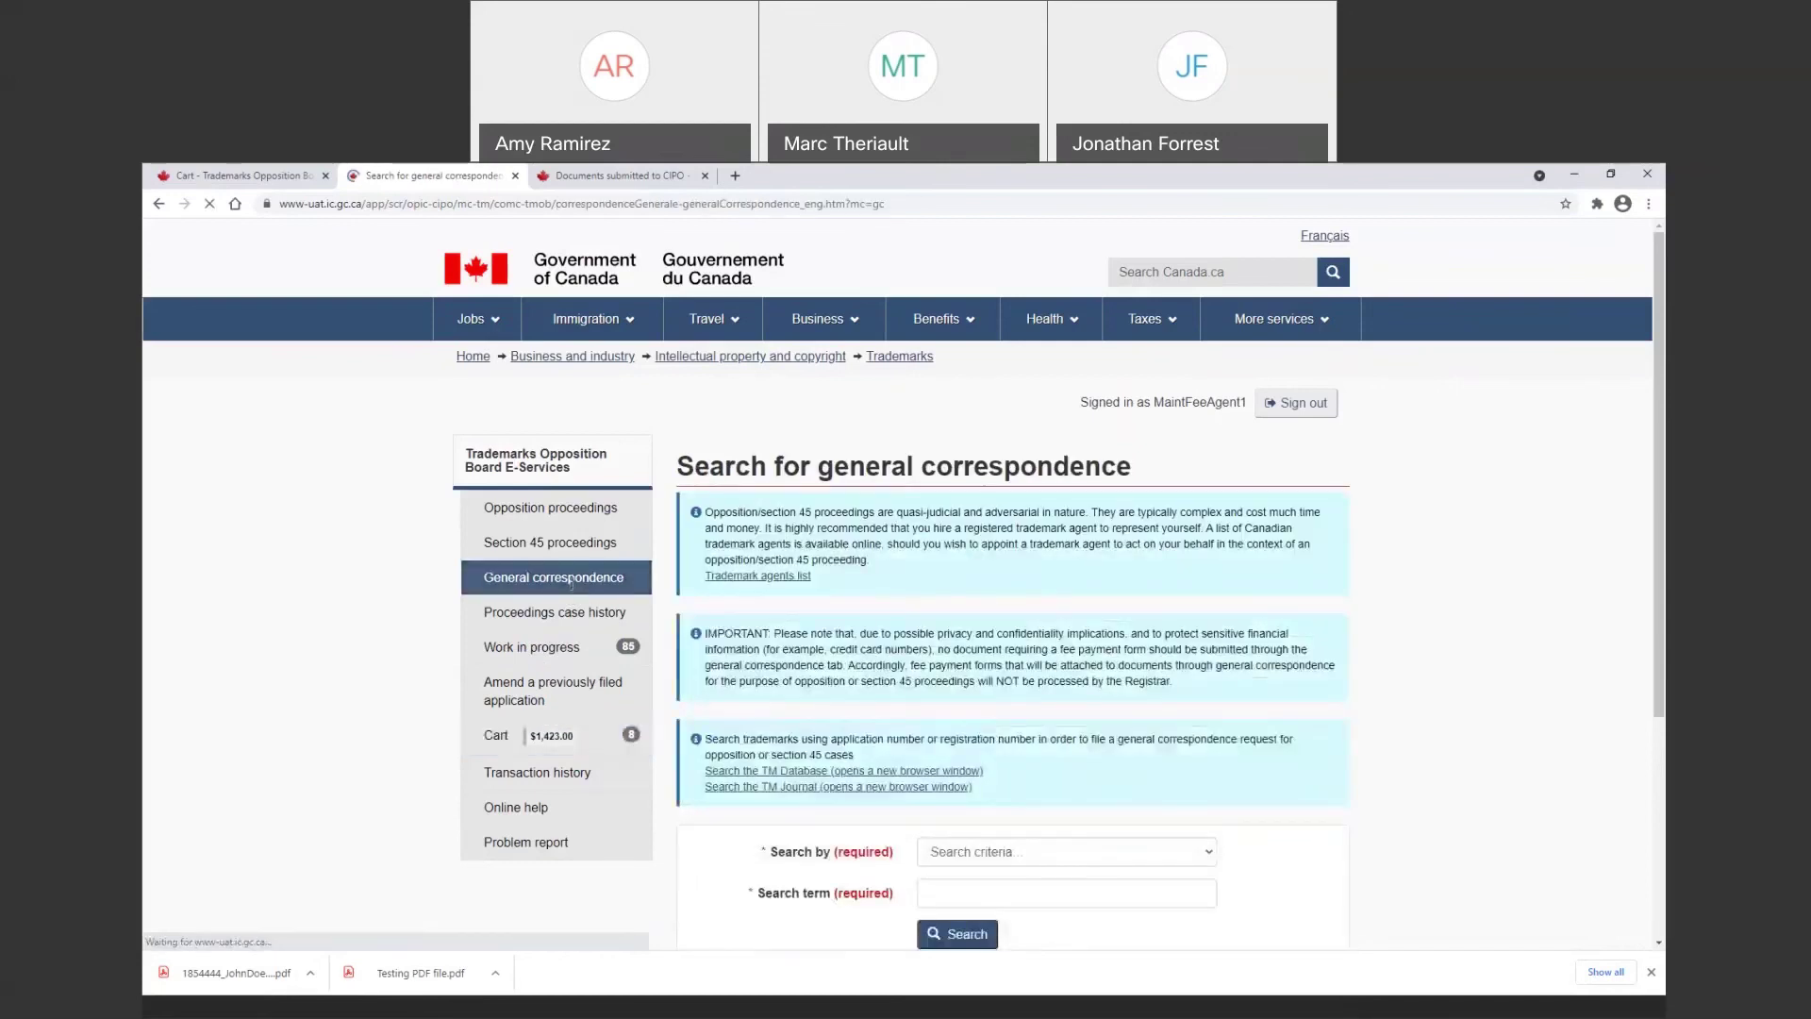
{"action": "scroll", "coordinate": [572, 584], "scroll_direction": "down", "scroll_amount": 1}
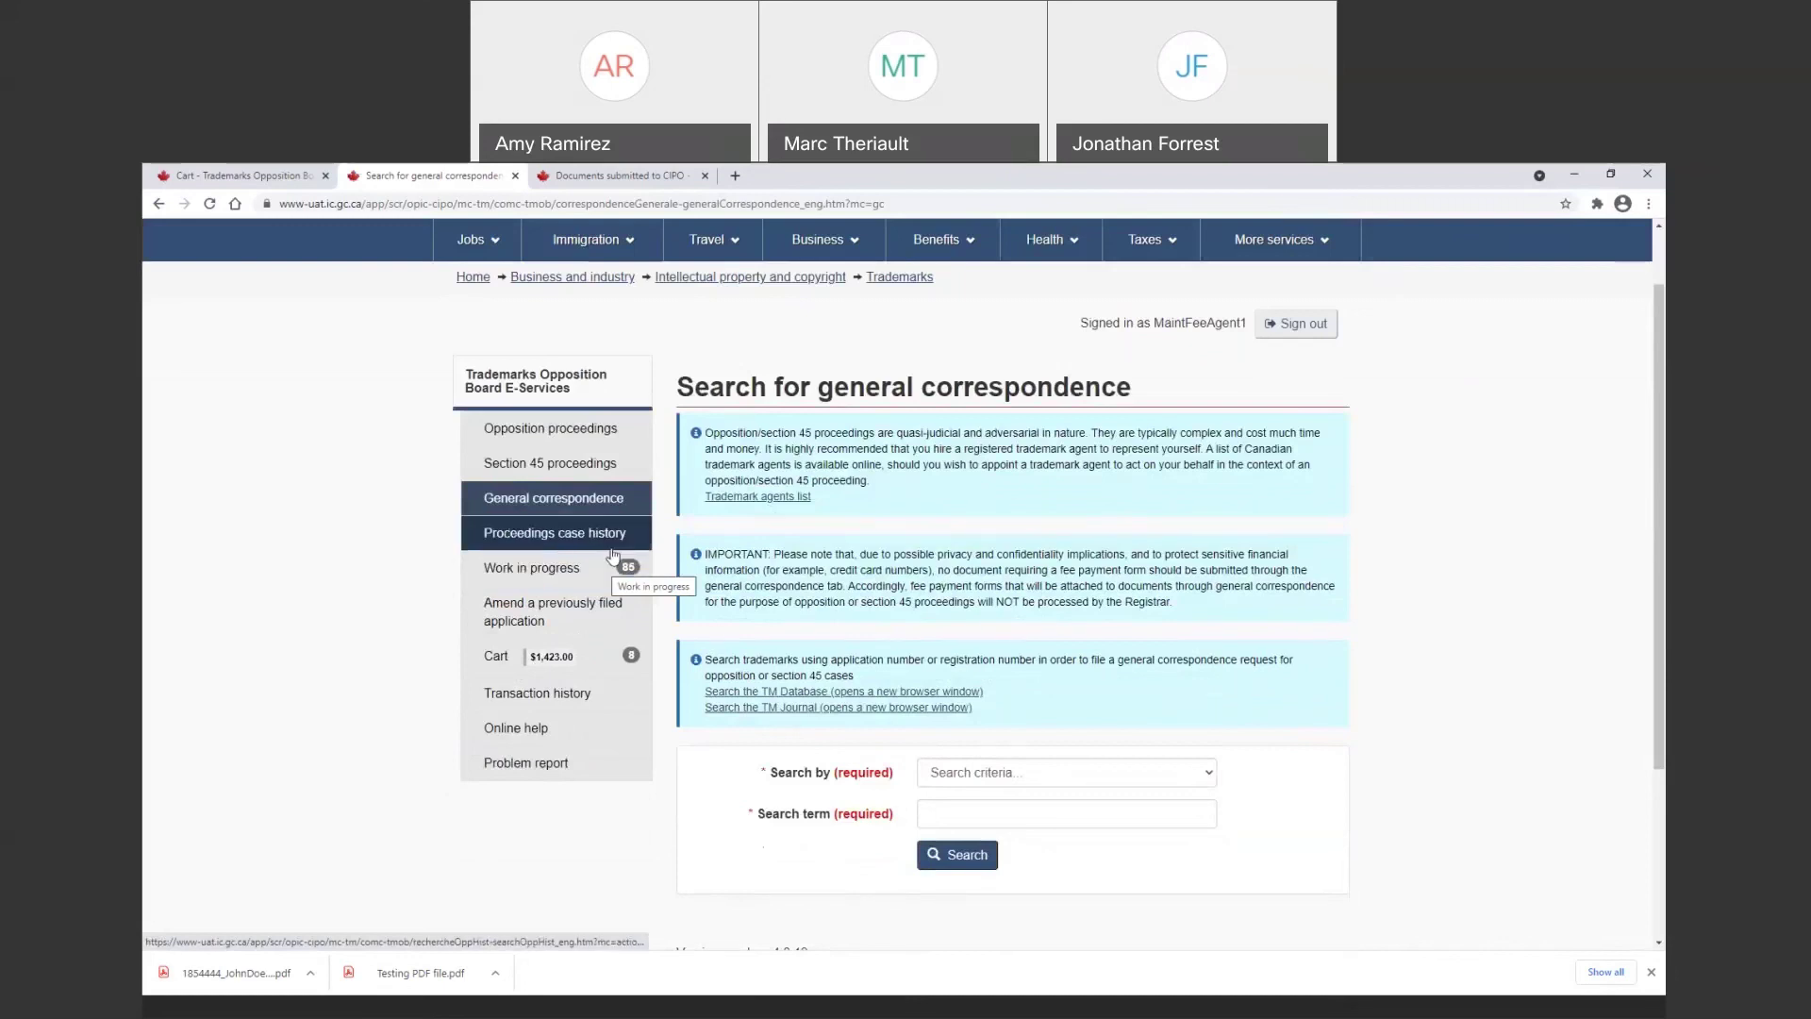
{"action": "left_click", "coordinate": [954, 785]}
{"action": "left_click", "coordinate": [957, 805]}
{"action": "left_click", "coordinate": [959, 817]}
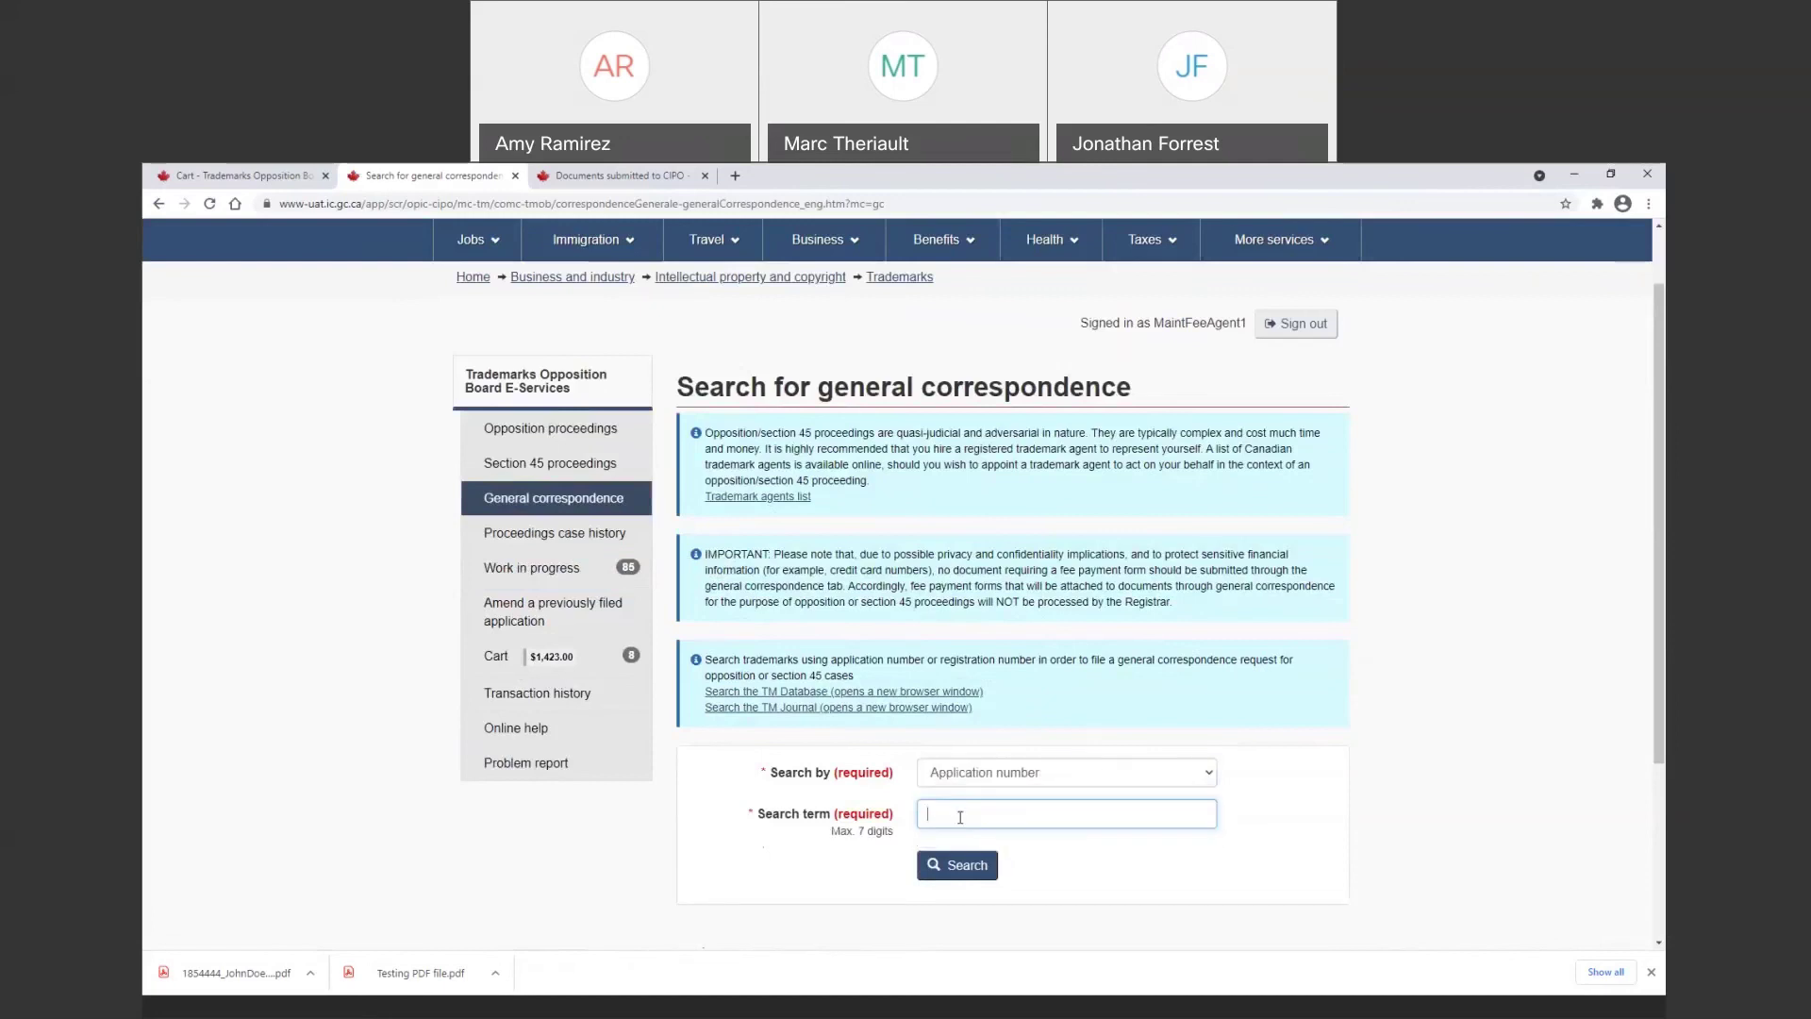
{"action": "type", "text": "1809152"}
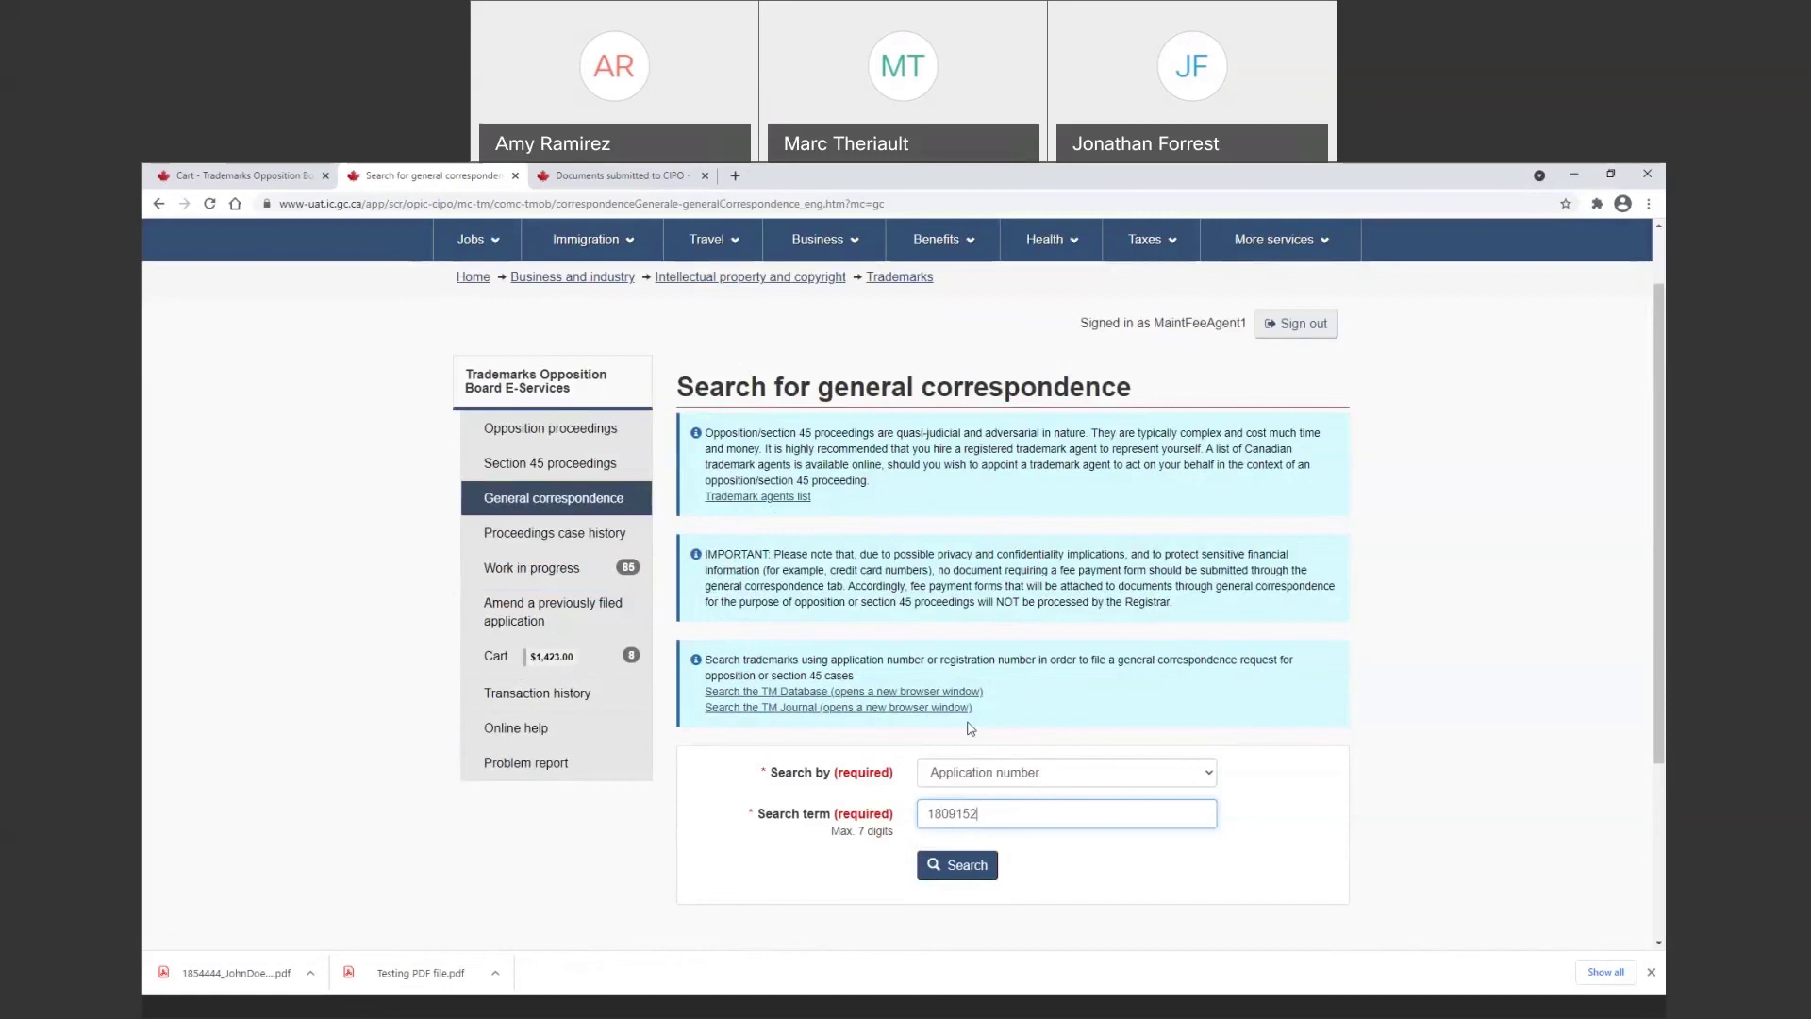
{"action": "left_click", "coordinate": [982, 884]}
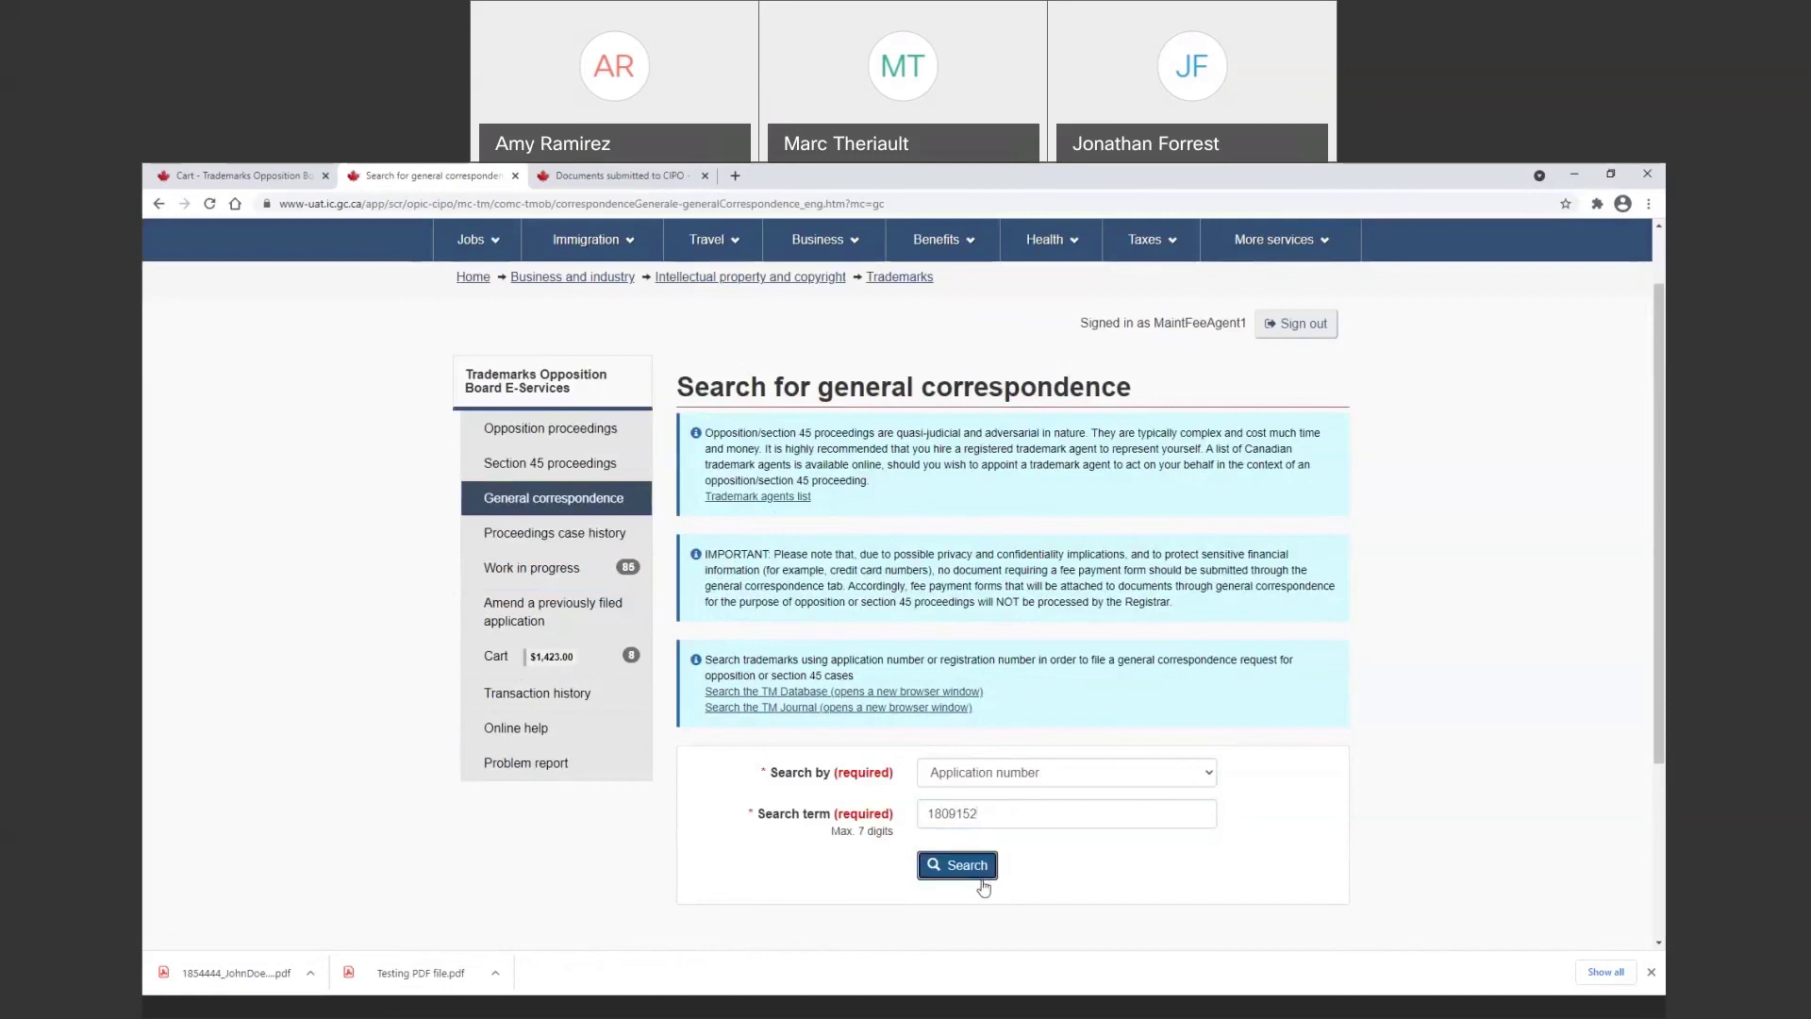
Select trademark 1809152 and its case number 1 for the general correspondence request
{"action": "scroll", "coordinate": [984, 886], "scroll_direction": "down", "scroll_amount": 2}
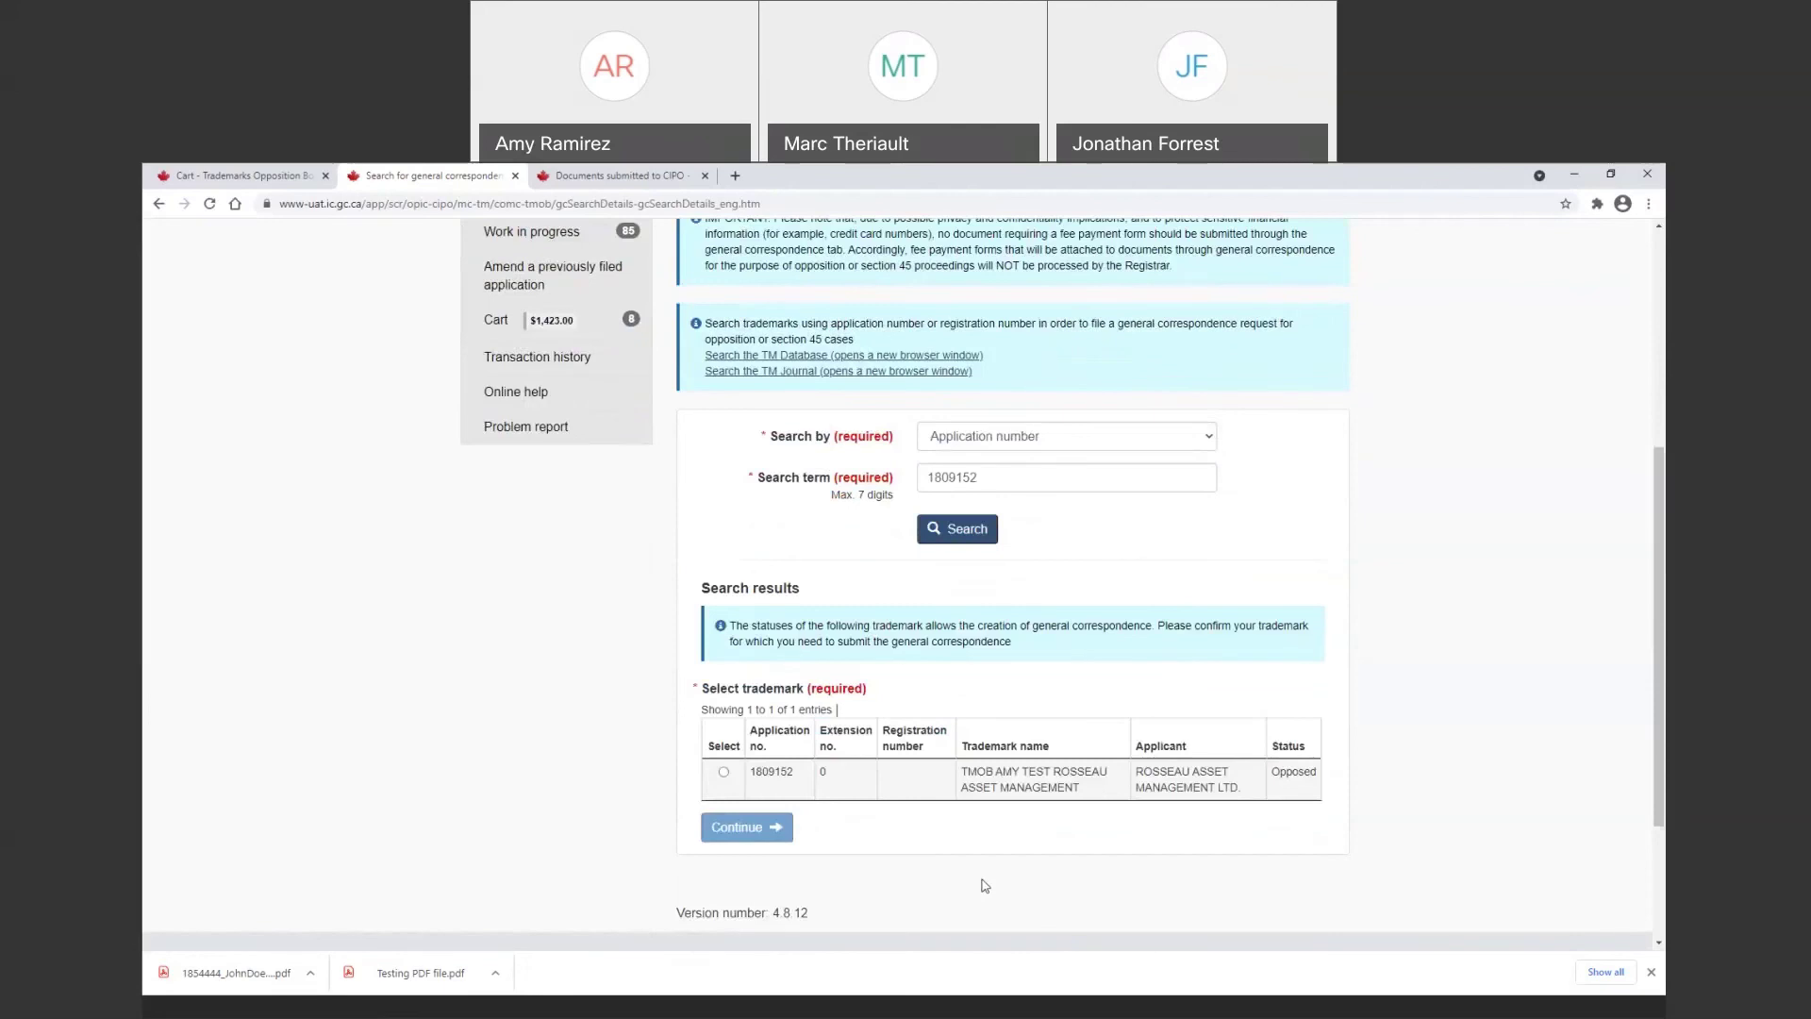
{"action": "left_click", "coordinate": [724, 772]}
{"action": "left_click", "coordinate": [749, 830]}
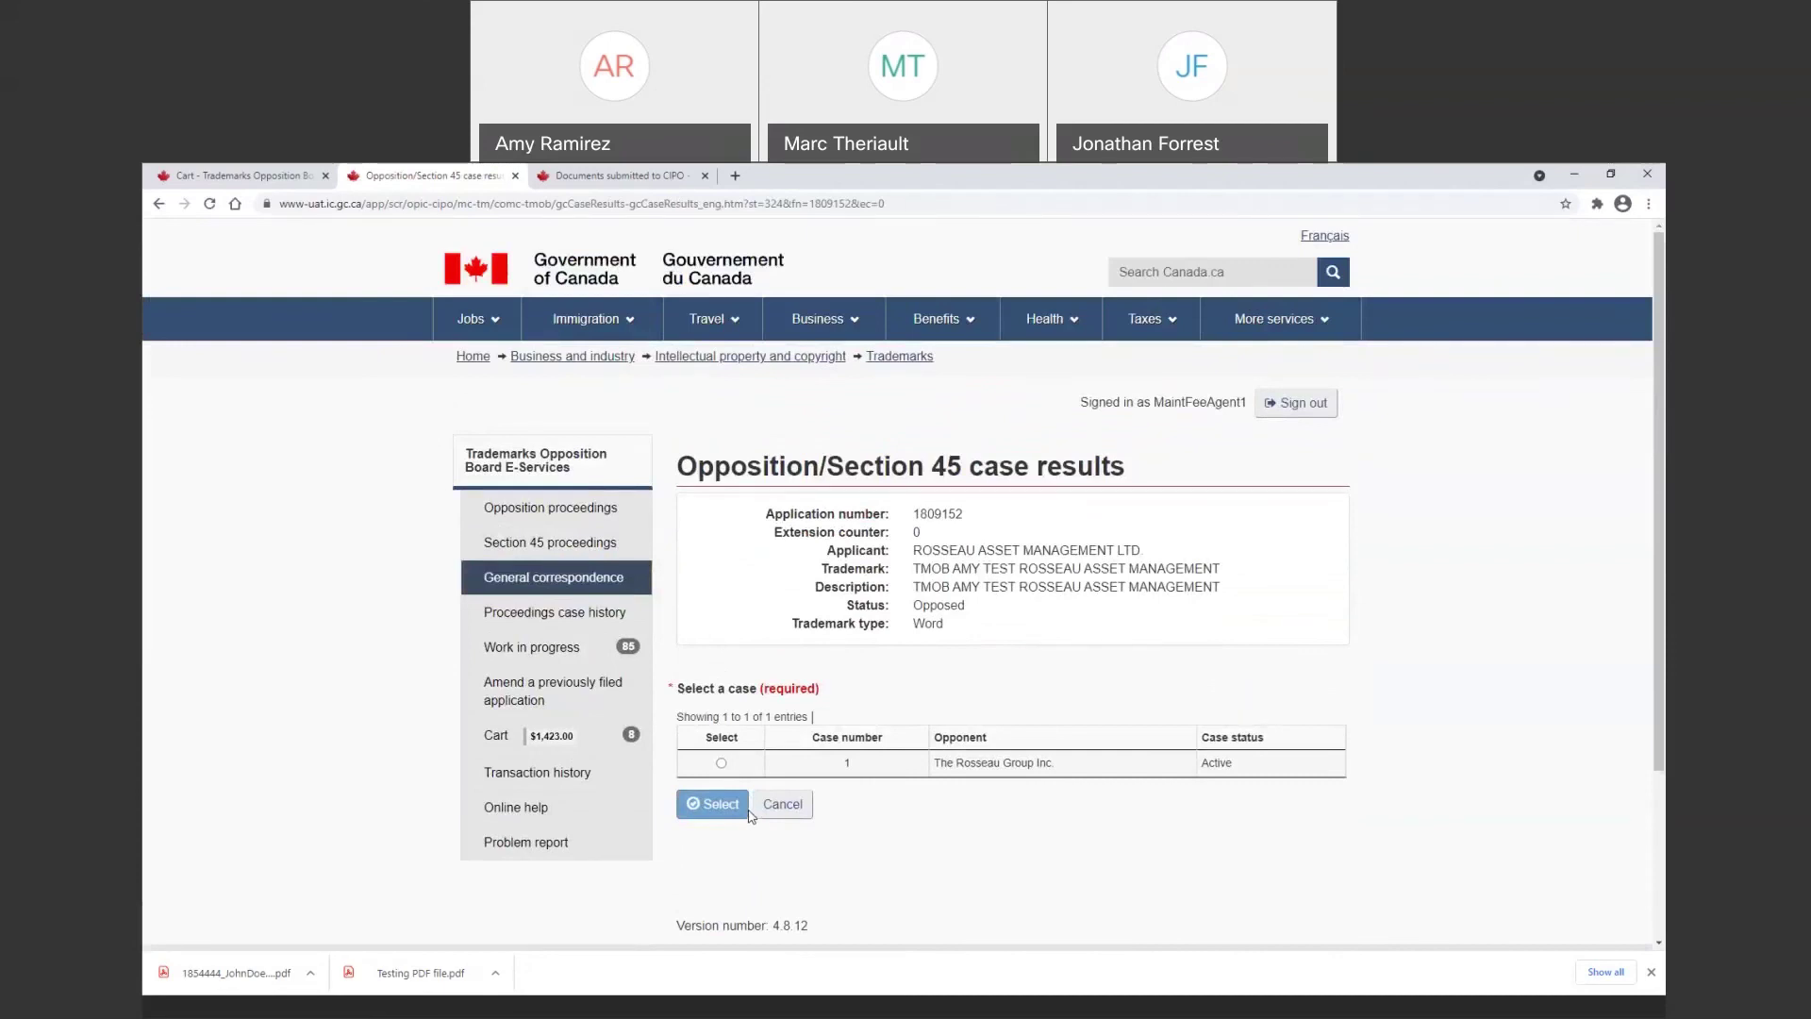
{"action": "left_click", "coordinate": [721, 762]}
{"action": "left_click", "coordinate": [735, 815]}
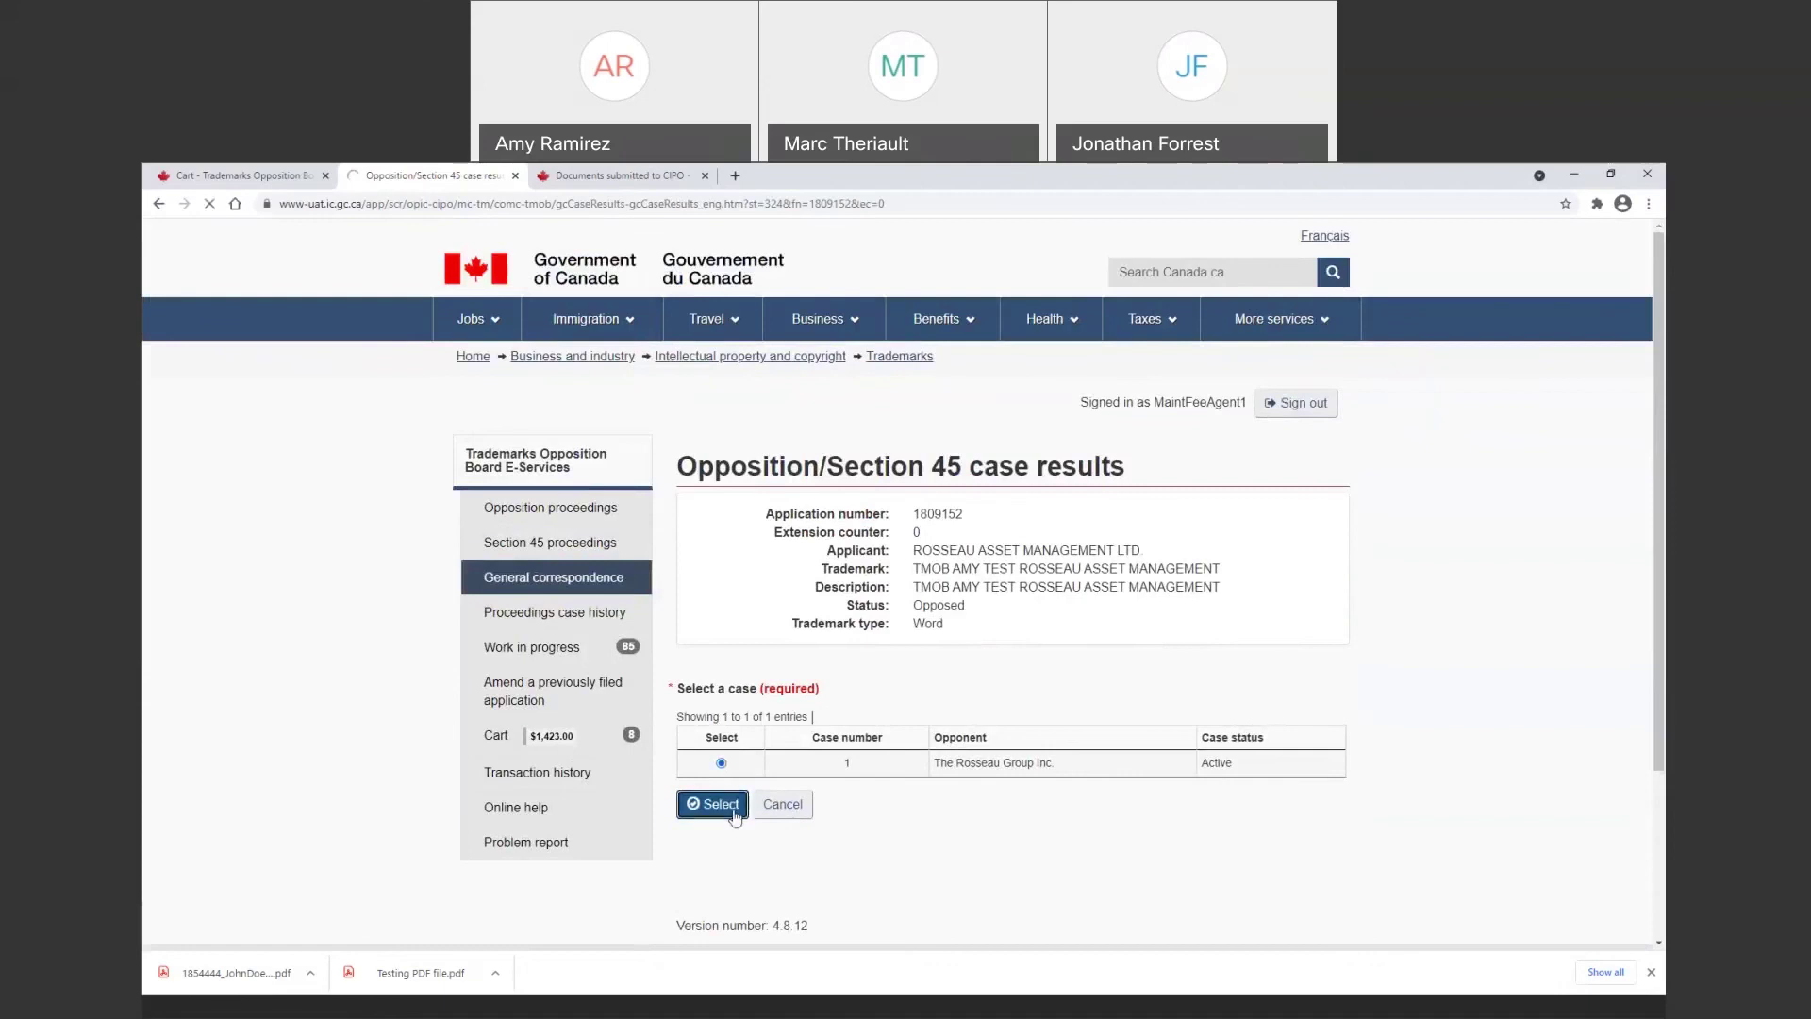
Enter "add more information here" as the correspondence statement and set the payment to be deducted to $125.00
{"action": "scroll", "coordinate": [730, 797], "scroll_direction": "down", "scroll_amount": 3}
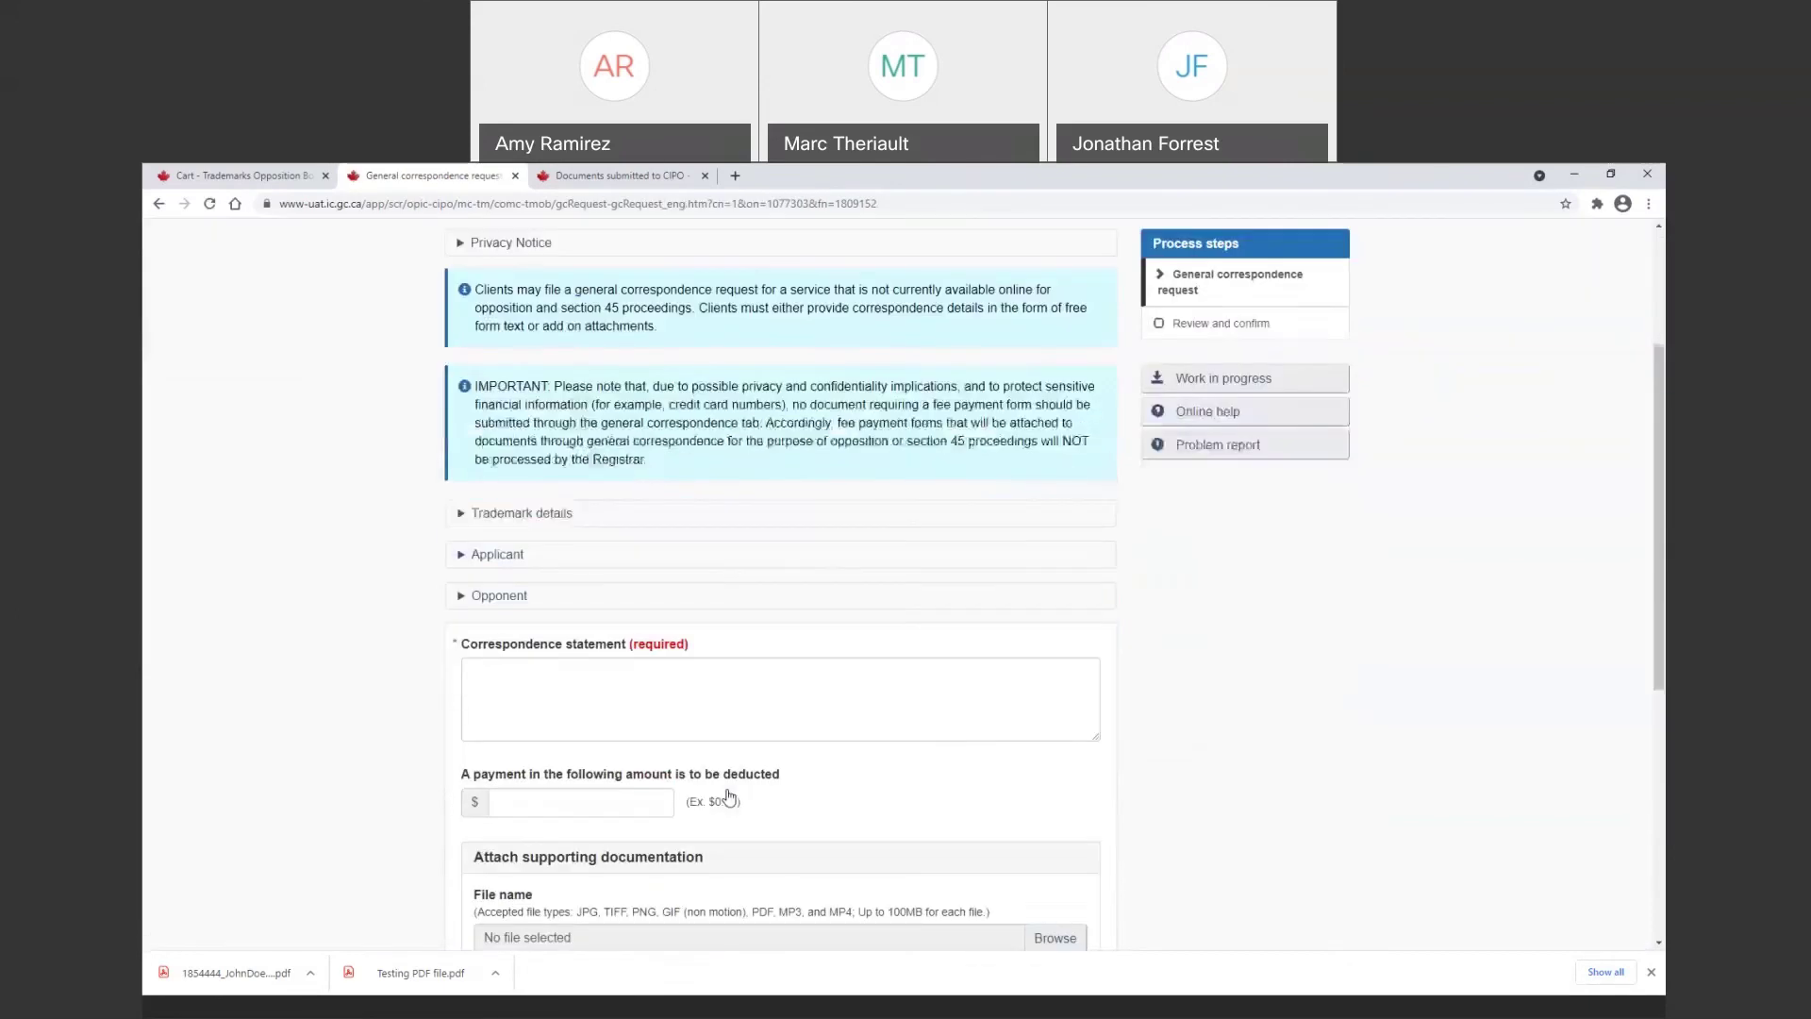
{"action": "scroll", "coordinate": [730, 797], "scroll_direction": "down", "scroll_amount": 1}
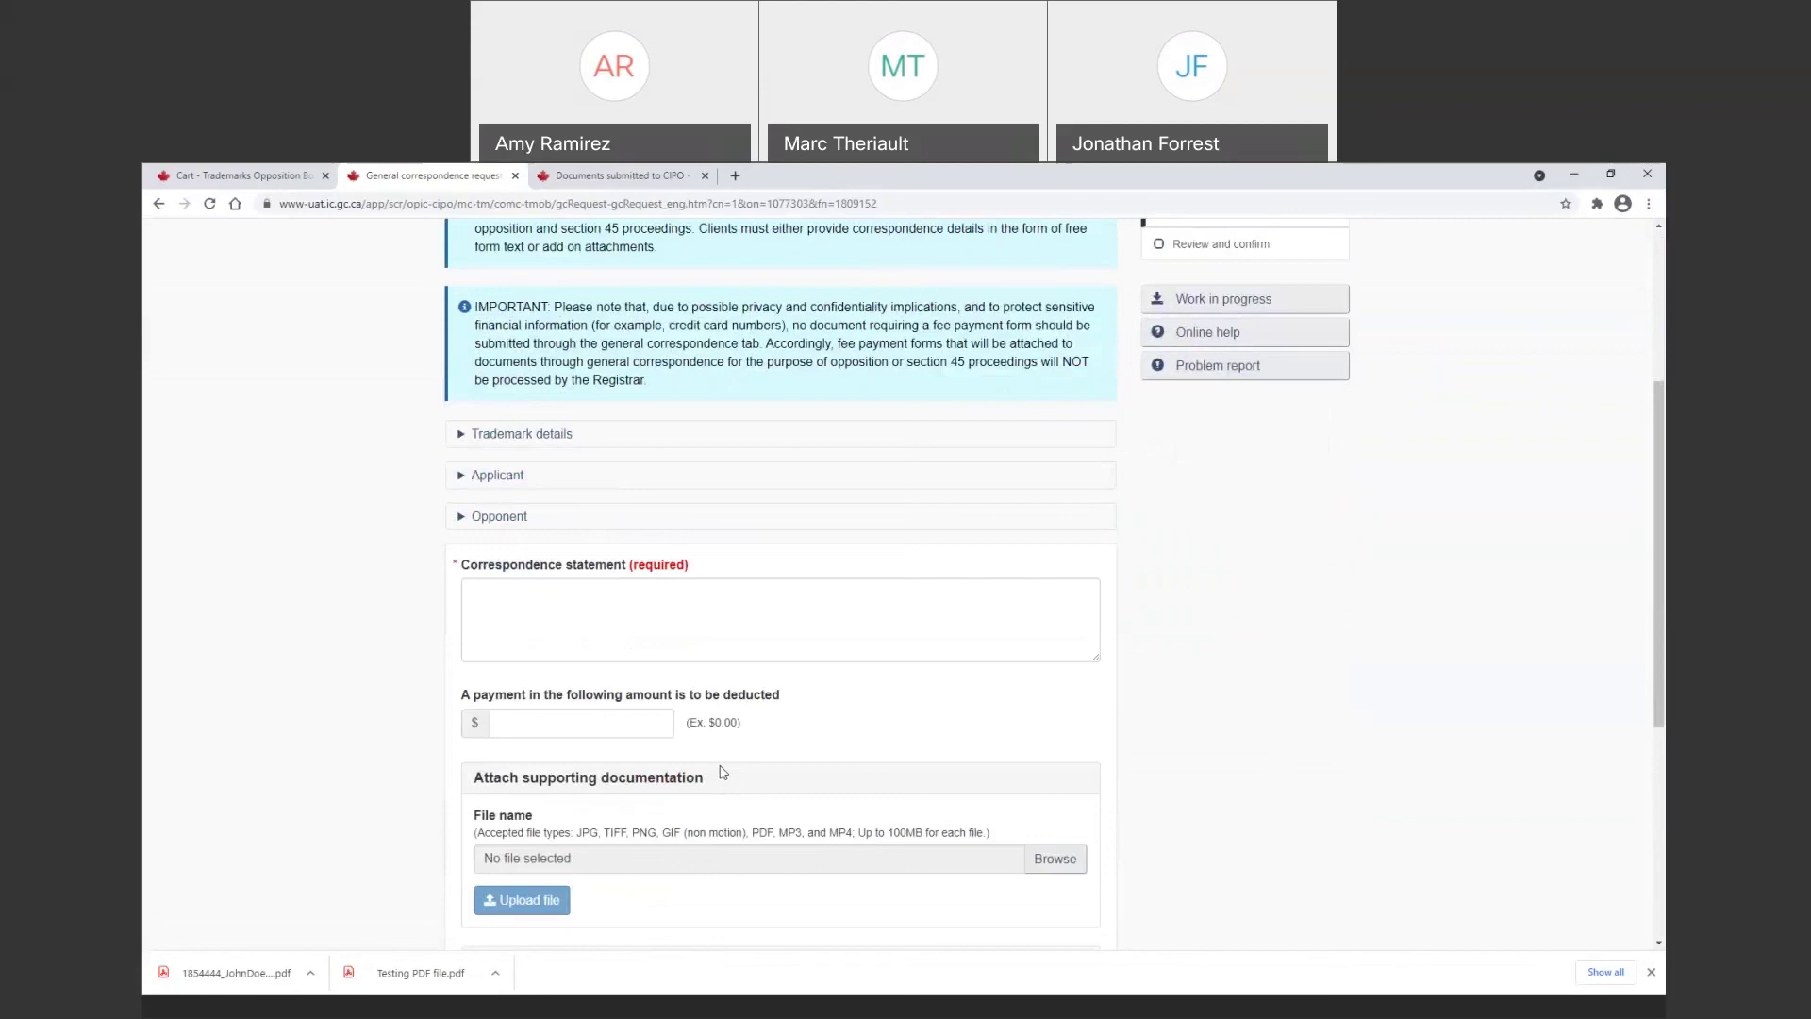
{"action": "left_click", "coordinate": [671, 599]}
{"action": "type", "text": "add more information here"}
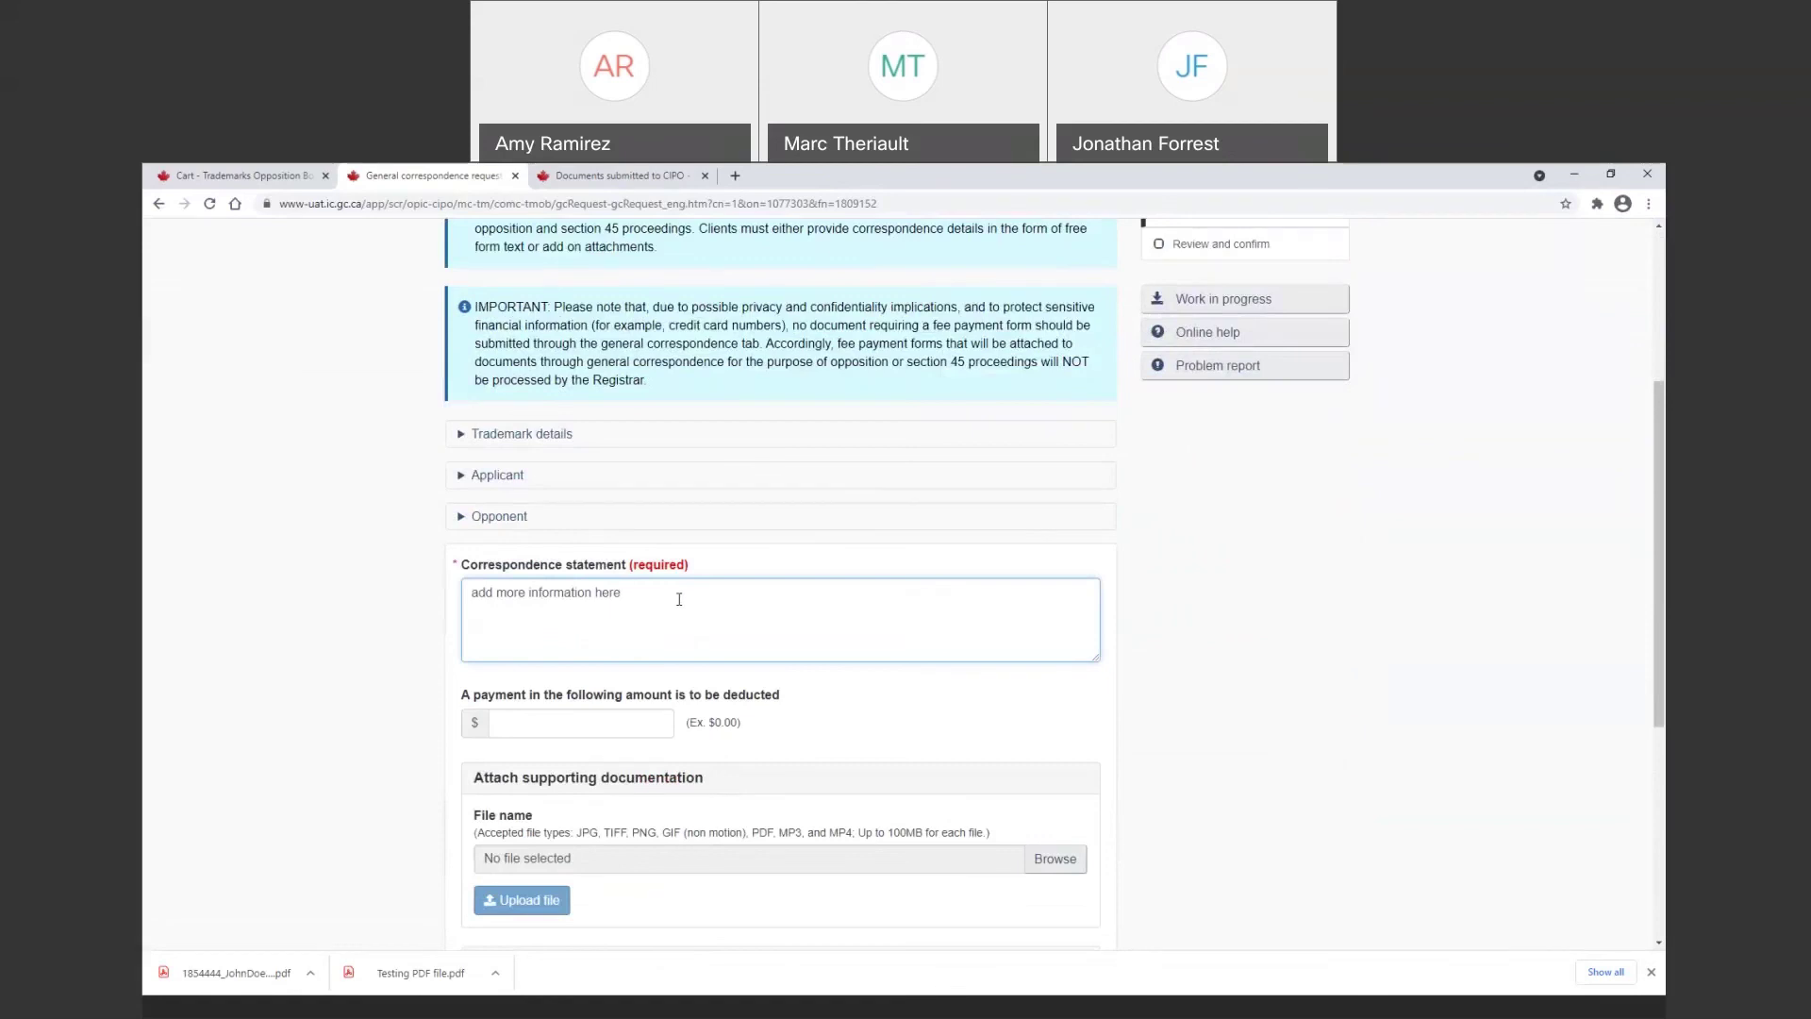
{"action": "scroll", "coordinate": [719, 661], "scroll_direction": "down", "scroll_amount": 1}
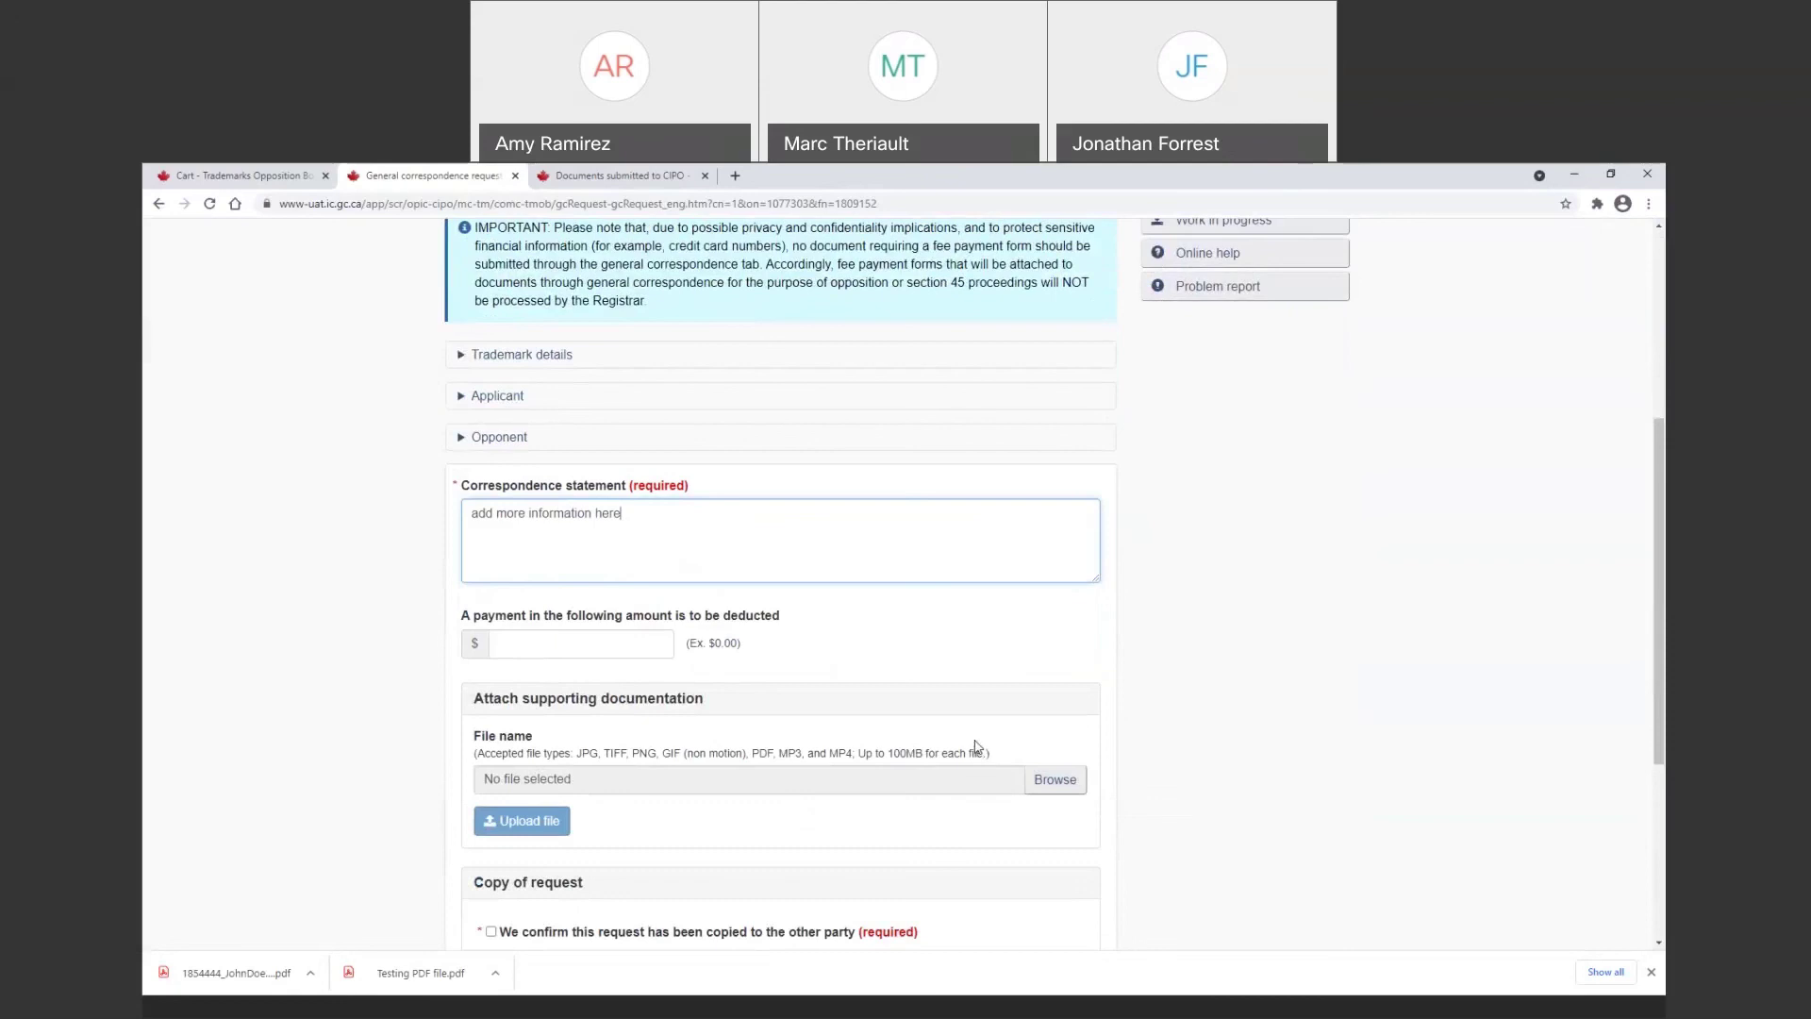
{"action": "left_click", "coordinate": [590, 649]}
{"action": "type", "text": "125.00"}
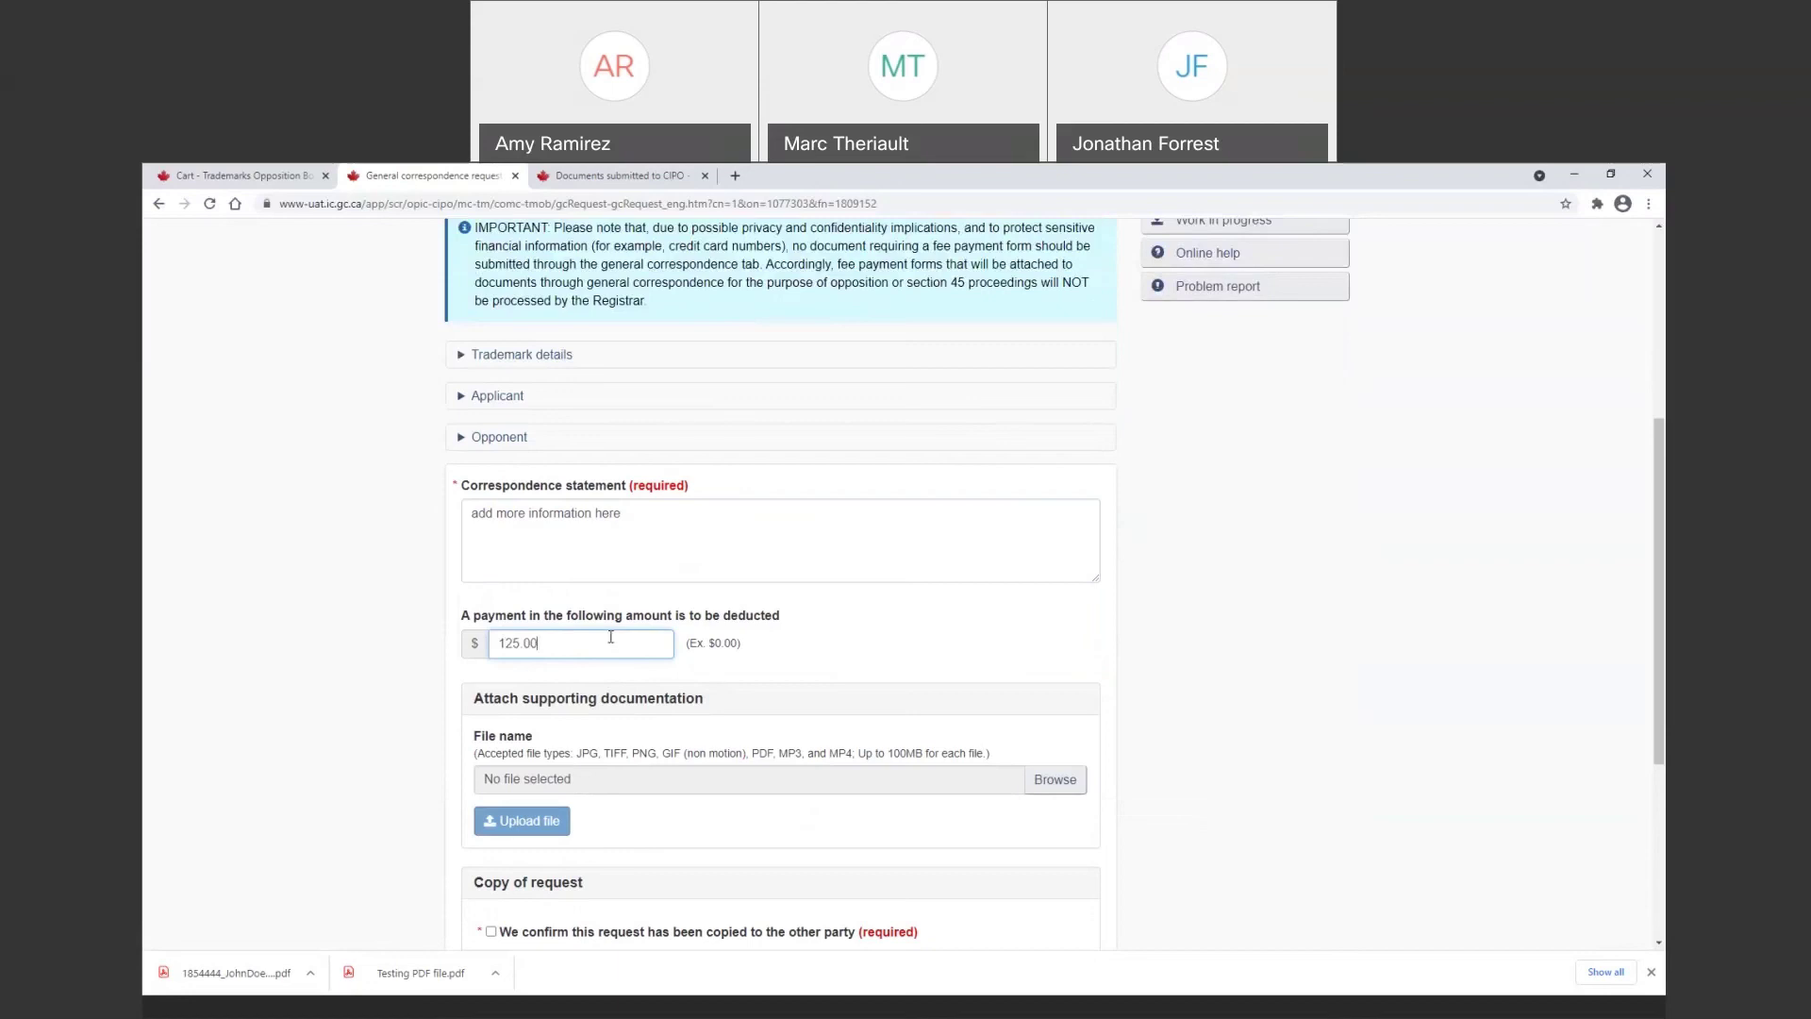
Confirm the request was copied to the other party, proceed to the review, and add the general correspondence to the cart
{"action": "scroll", "coordinate": [608, 630], "scroll_direction": "down", "scroll_amount": 2}
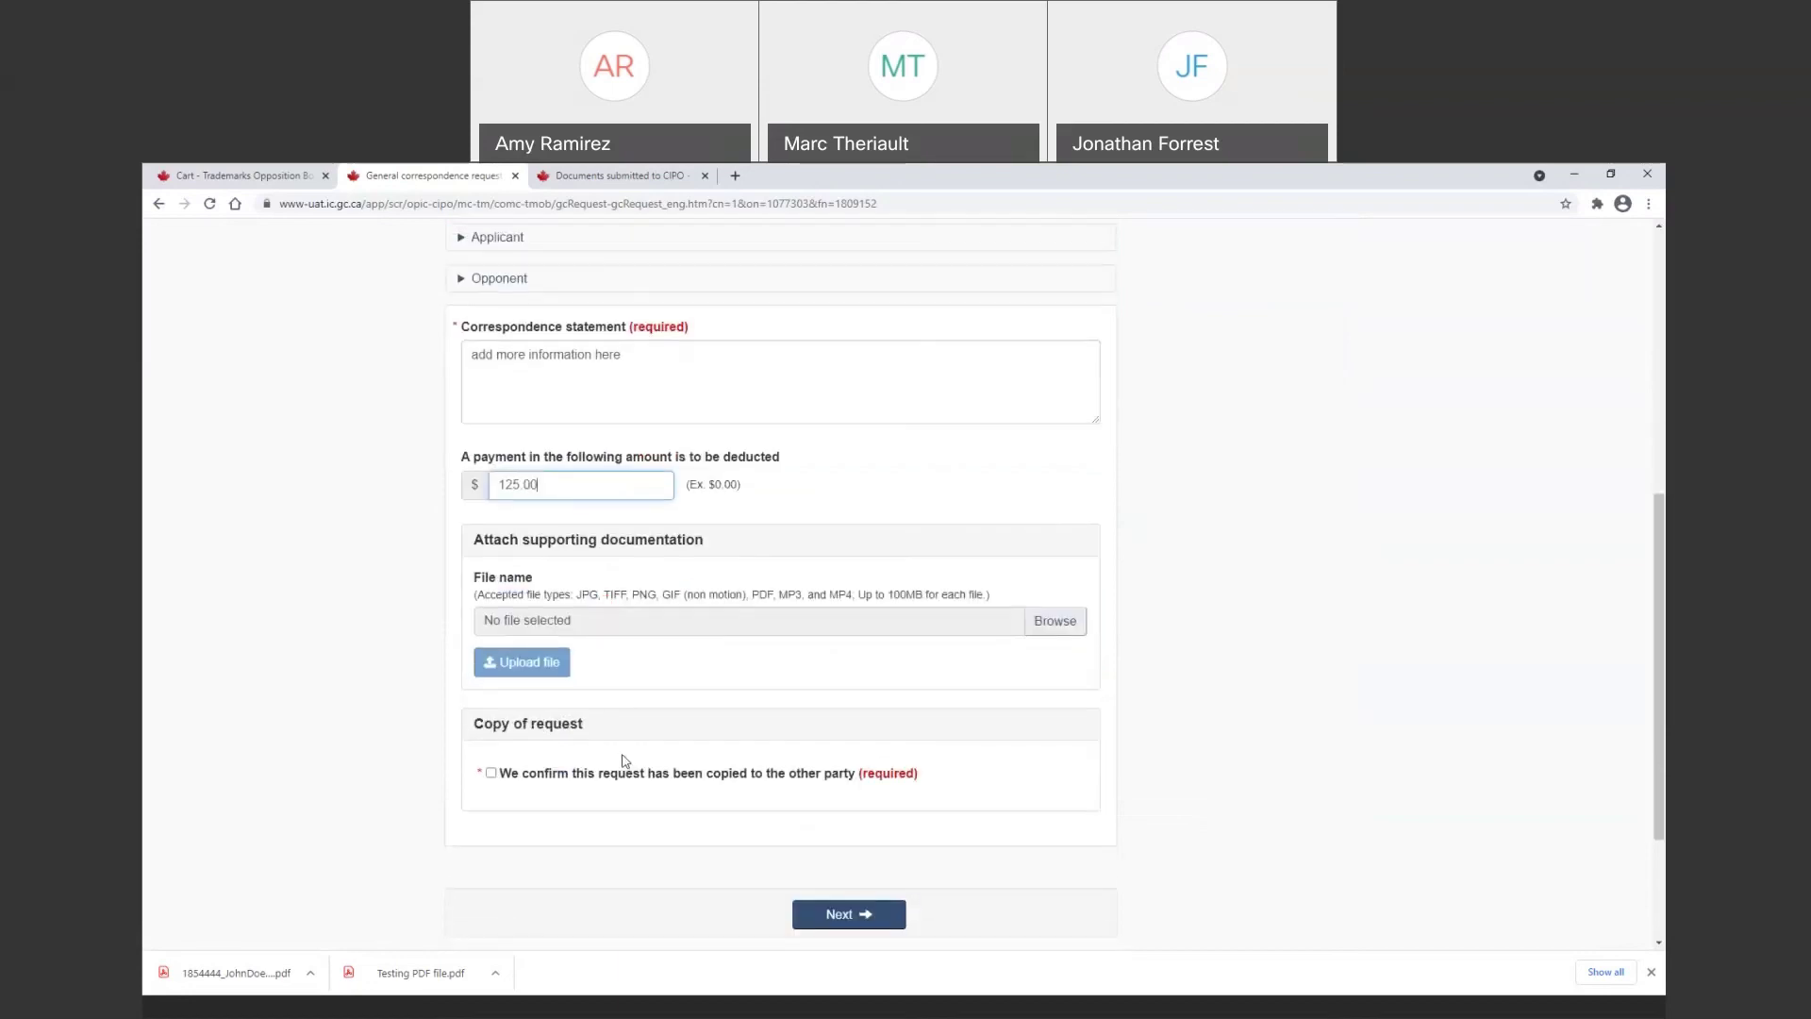
{"action": "left_click", "coordinate": [529, 766]}
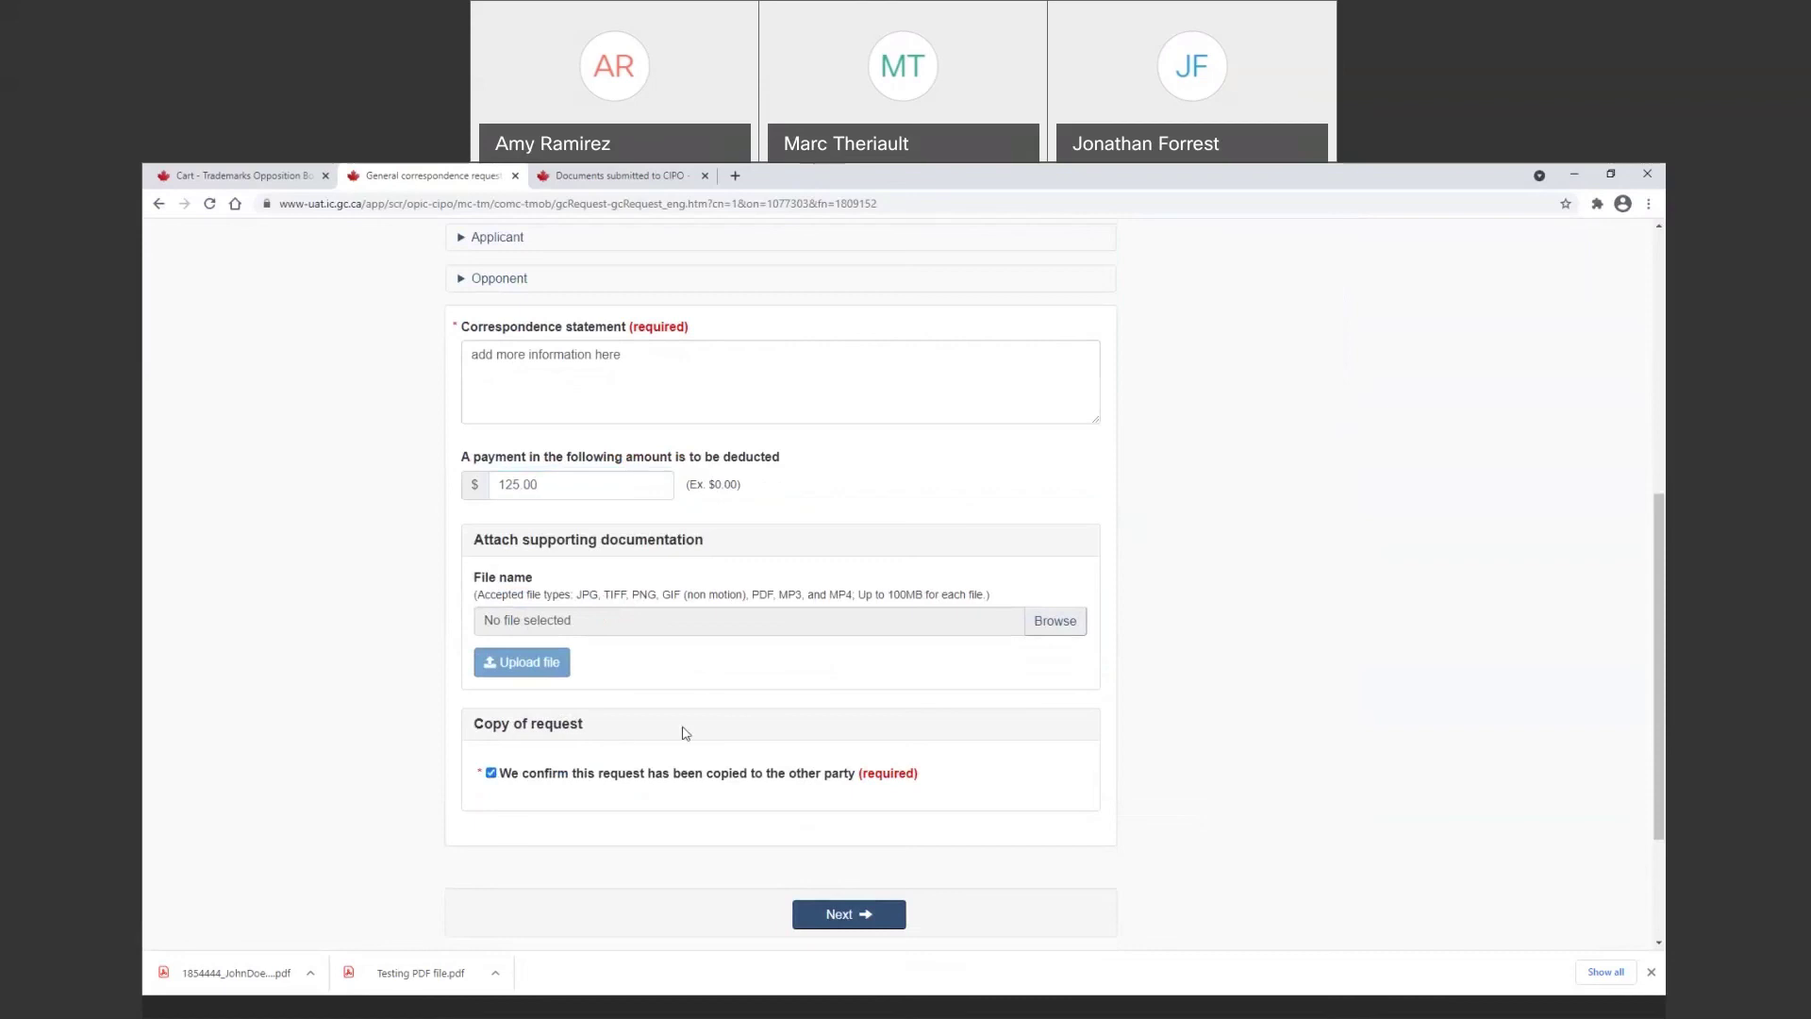
{"action": "left_click", "coordinate": [839, 919]}
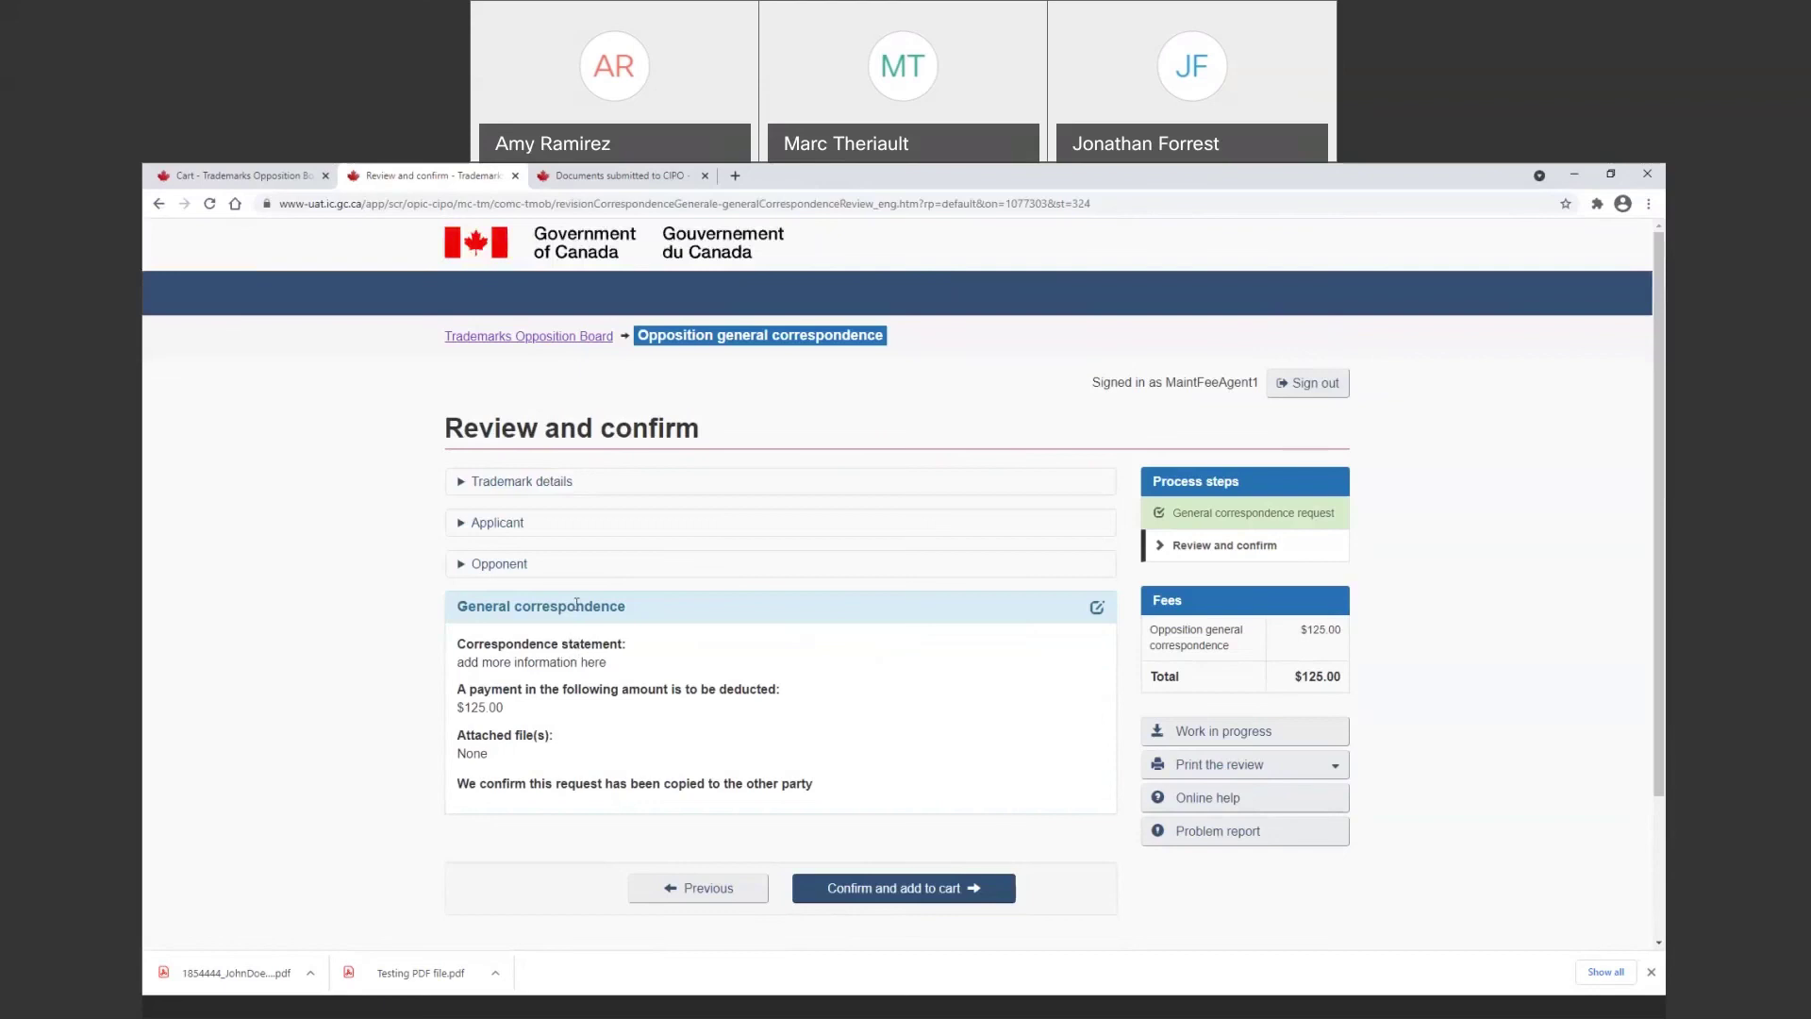
{"action": "left_click", "coordinate": [890, 897]}
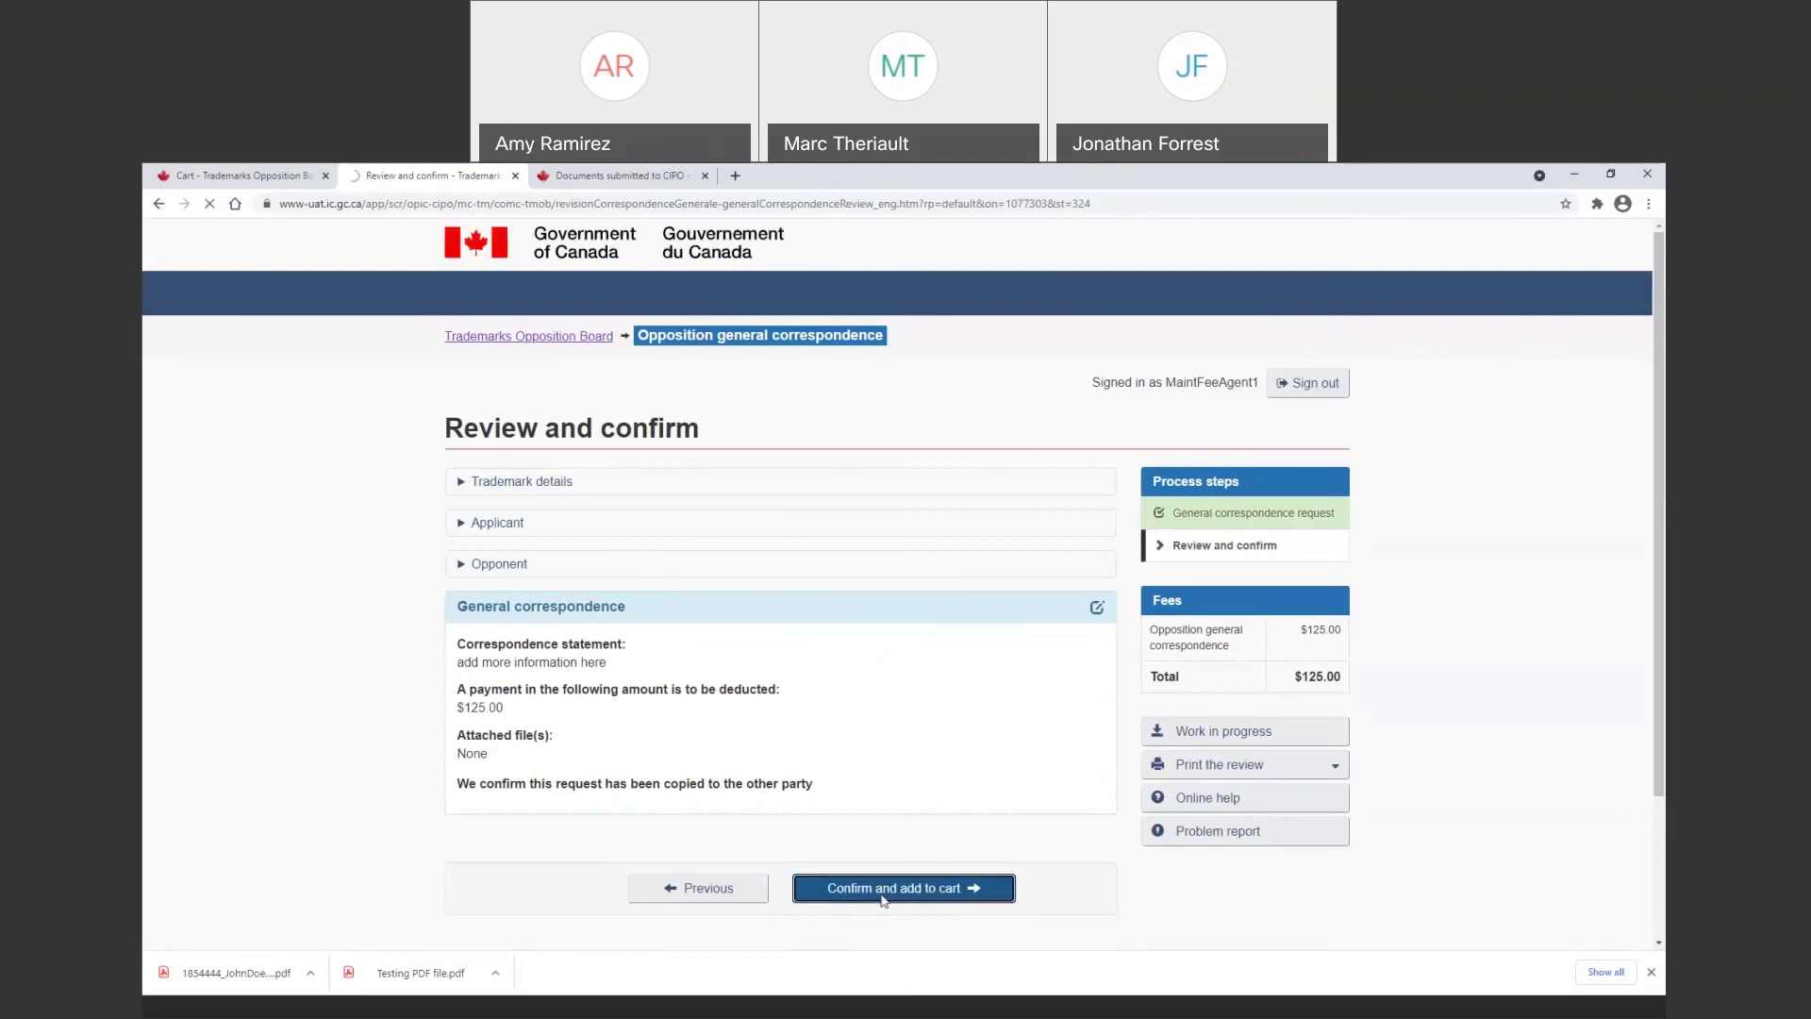
Remove the filings for 1936706, 1798700, 1870148, 1854444 and 1781474 from the cart
{"action": "scroll", "coordinate": [877, 903], "scroll_direction": "down", "scroll_amount": 1}
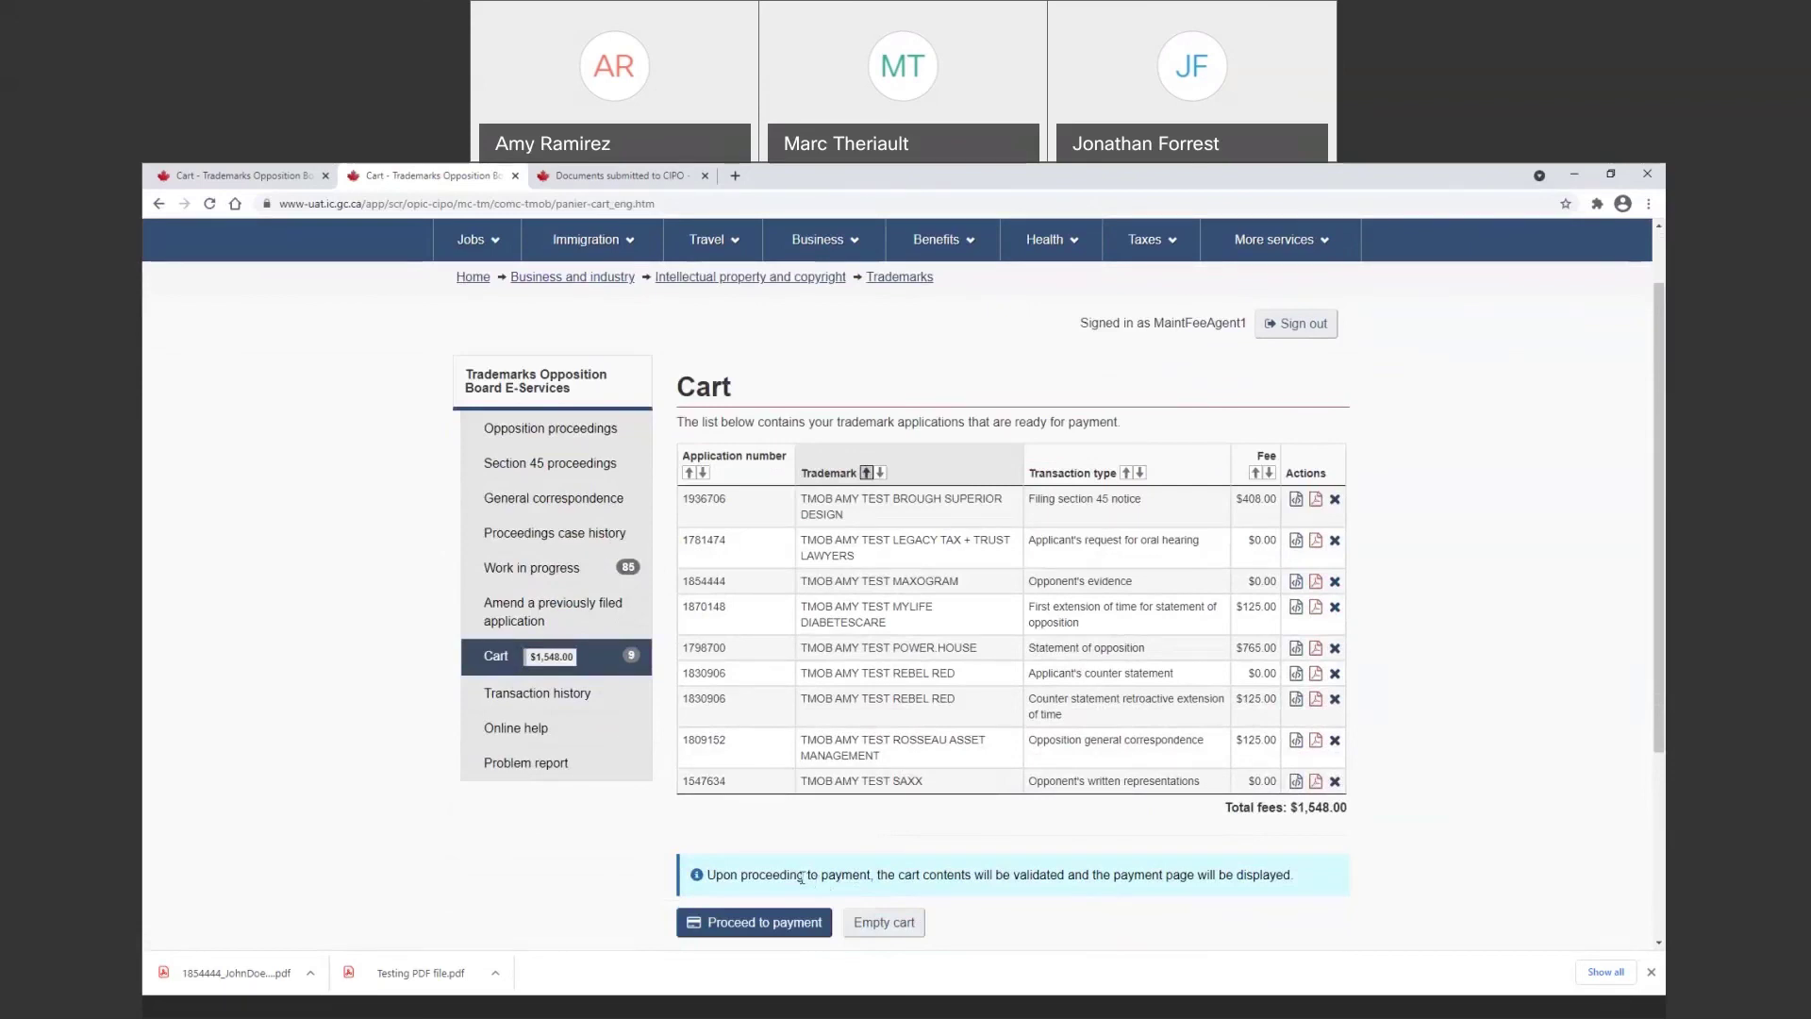
{"action": "left_click", "coordinate": [1335, 500]}
{"action": "left_click", "coordinate": [1027, 624]}
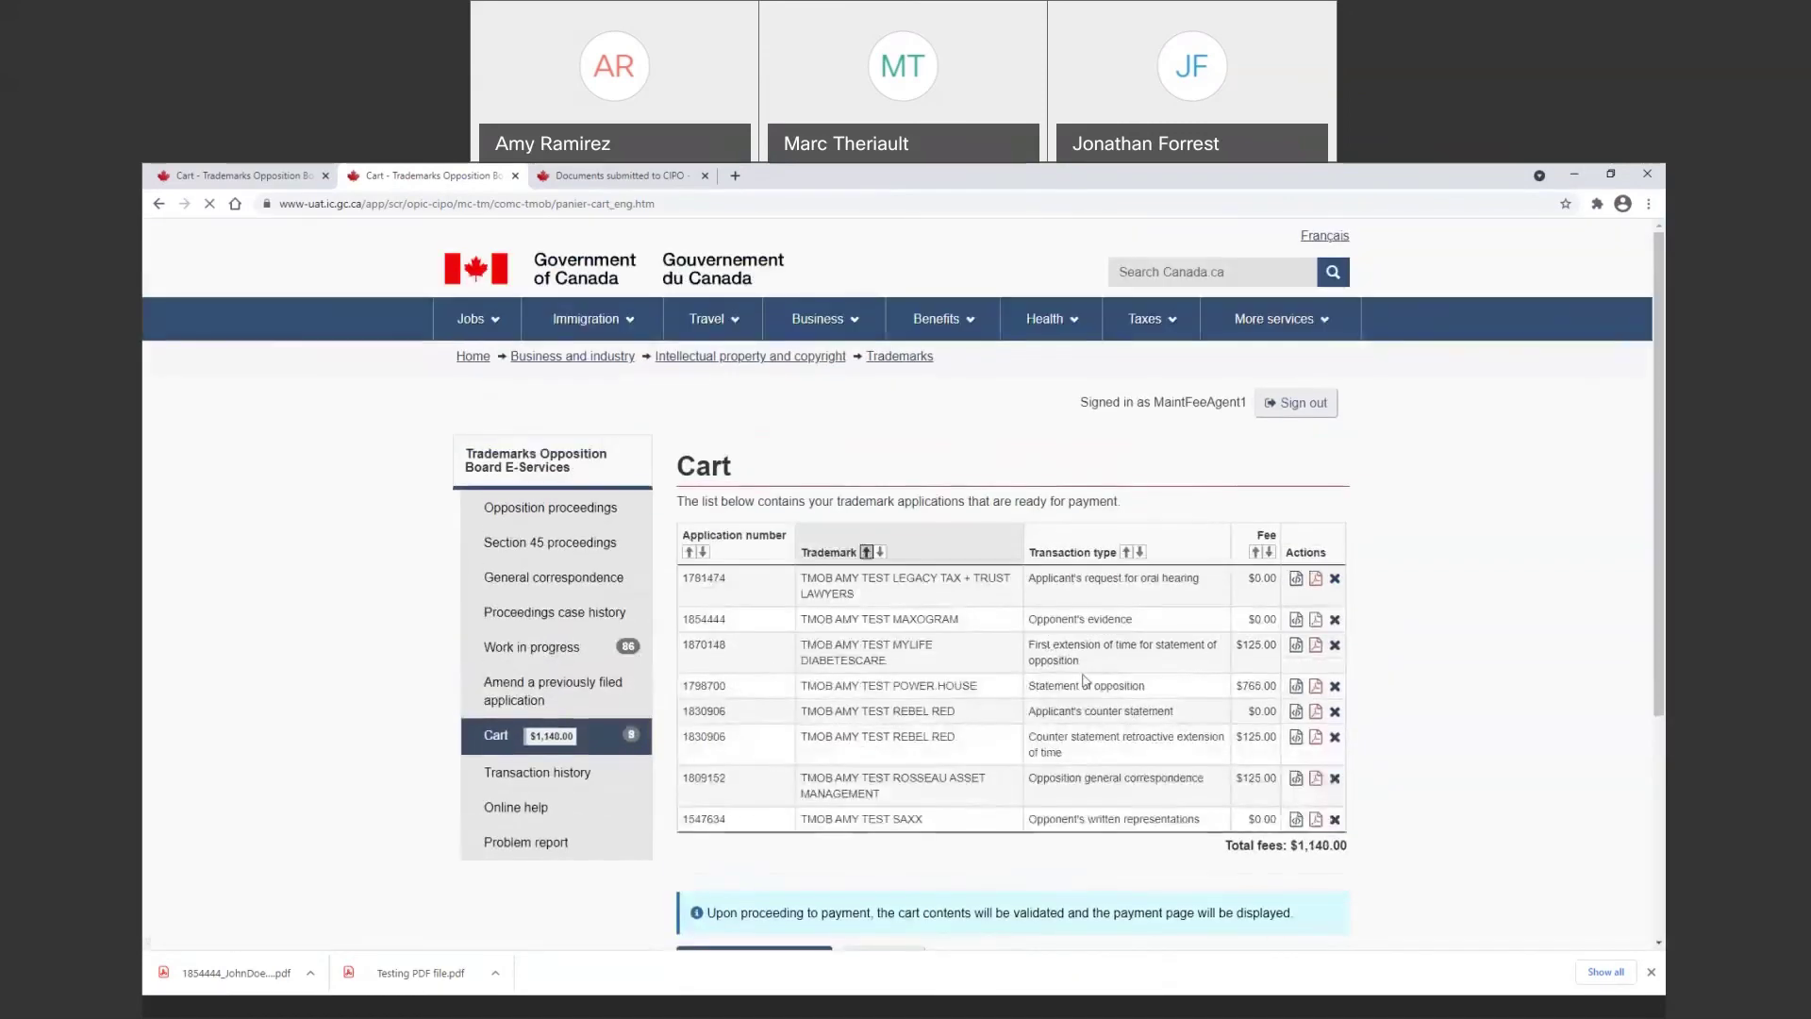
{"action": "left_click", "coordinate": [1335, 686]}
{"action": "left_click", "coordinate": [1096, 630]}
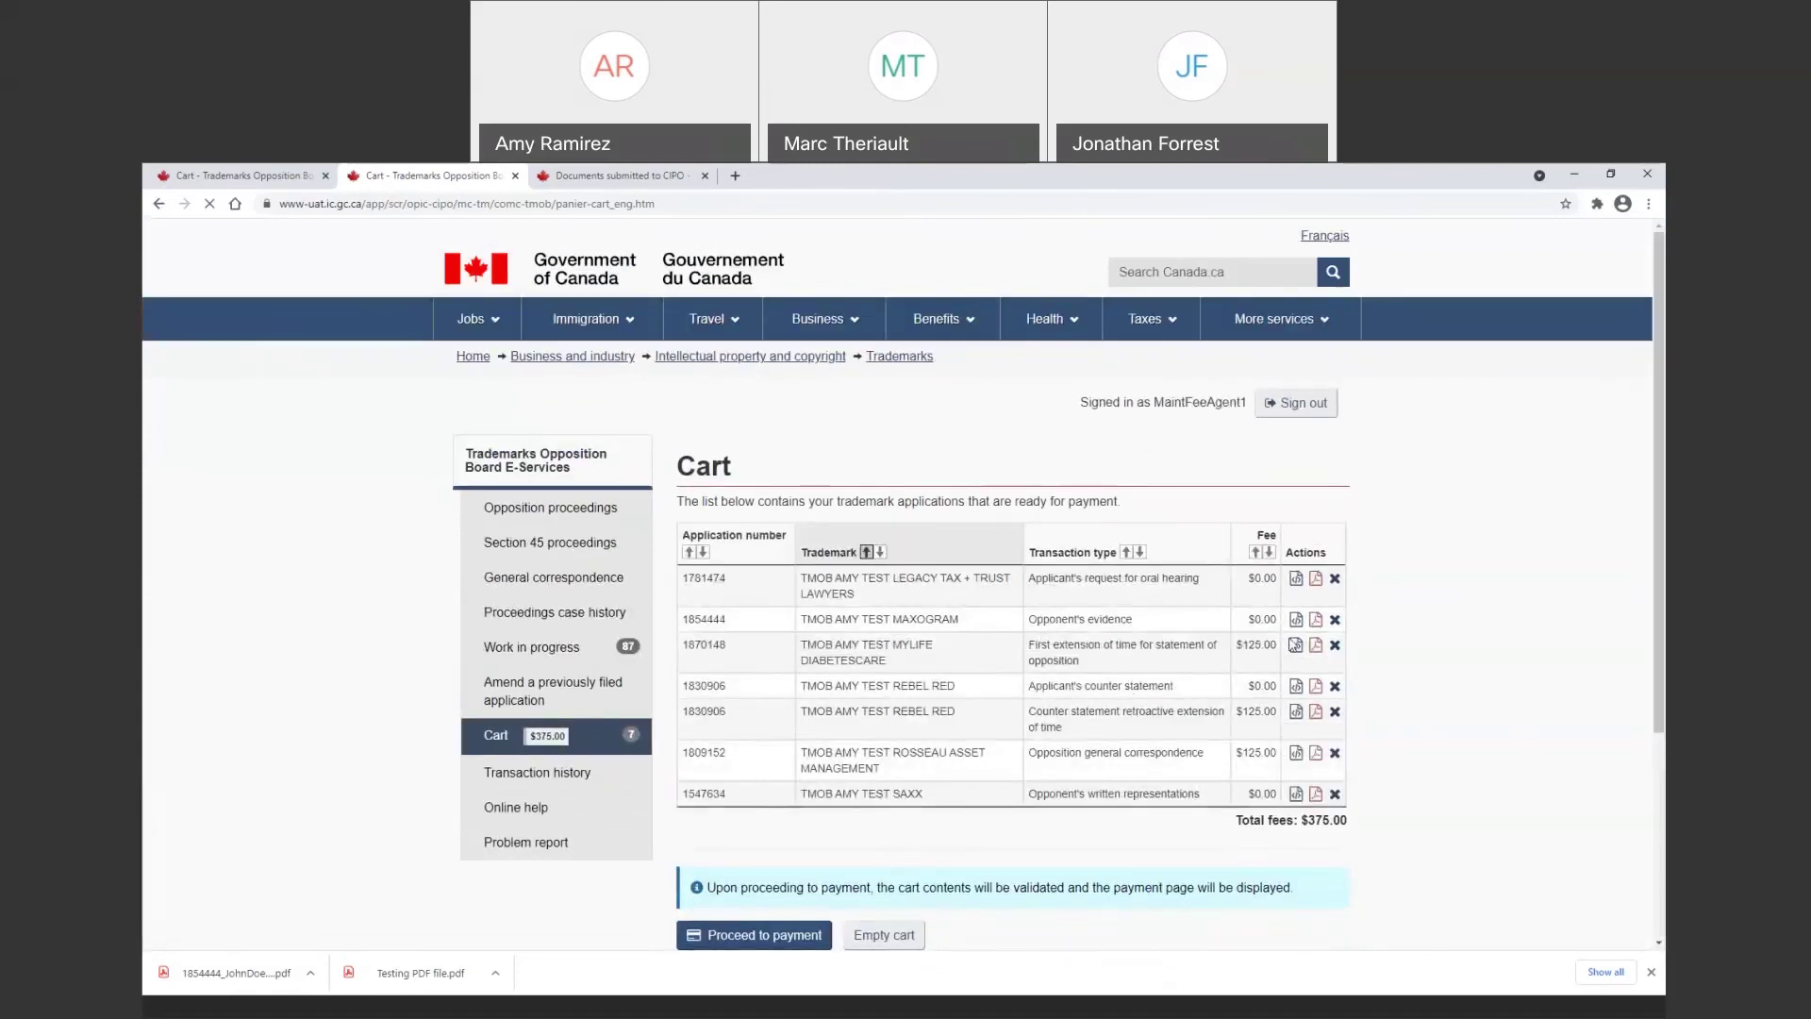
{"action": "left_click", "coordinate": [1337, 647]}
{"action": "left_click", "coordinate": [1028, 624]}
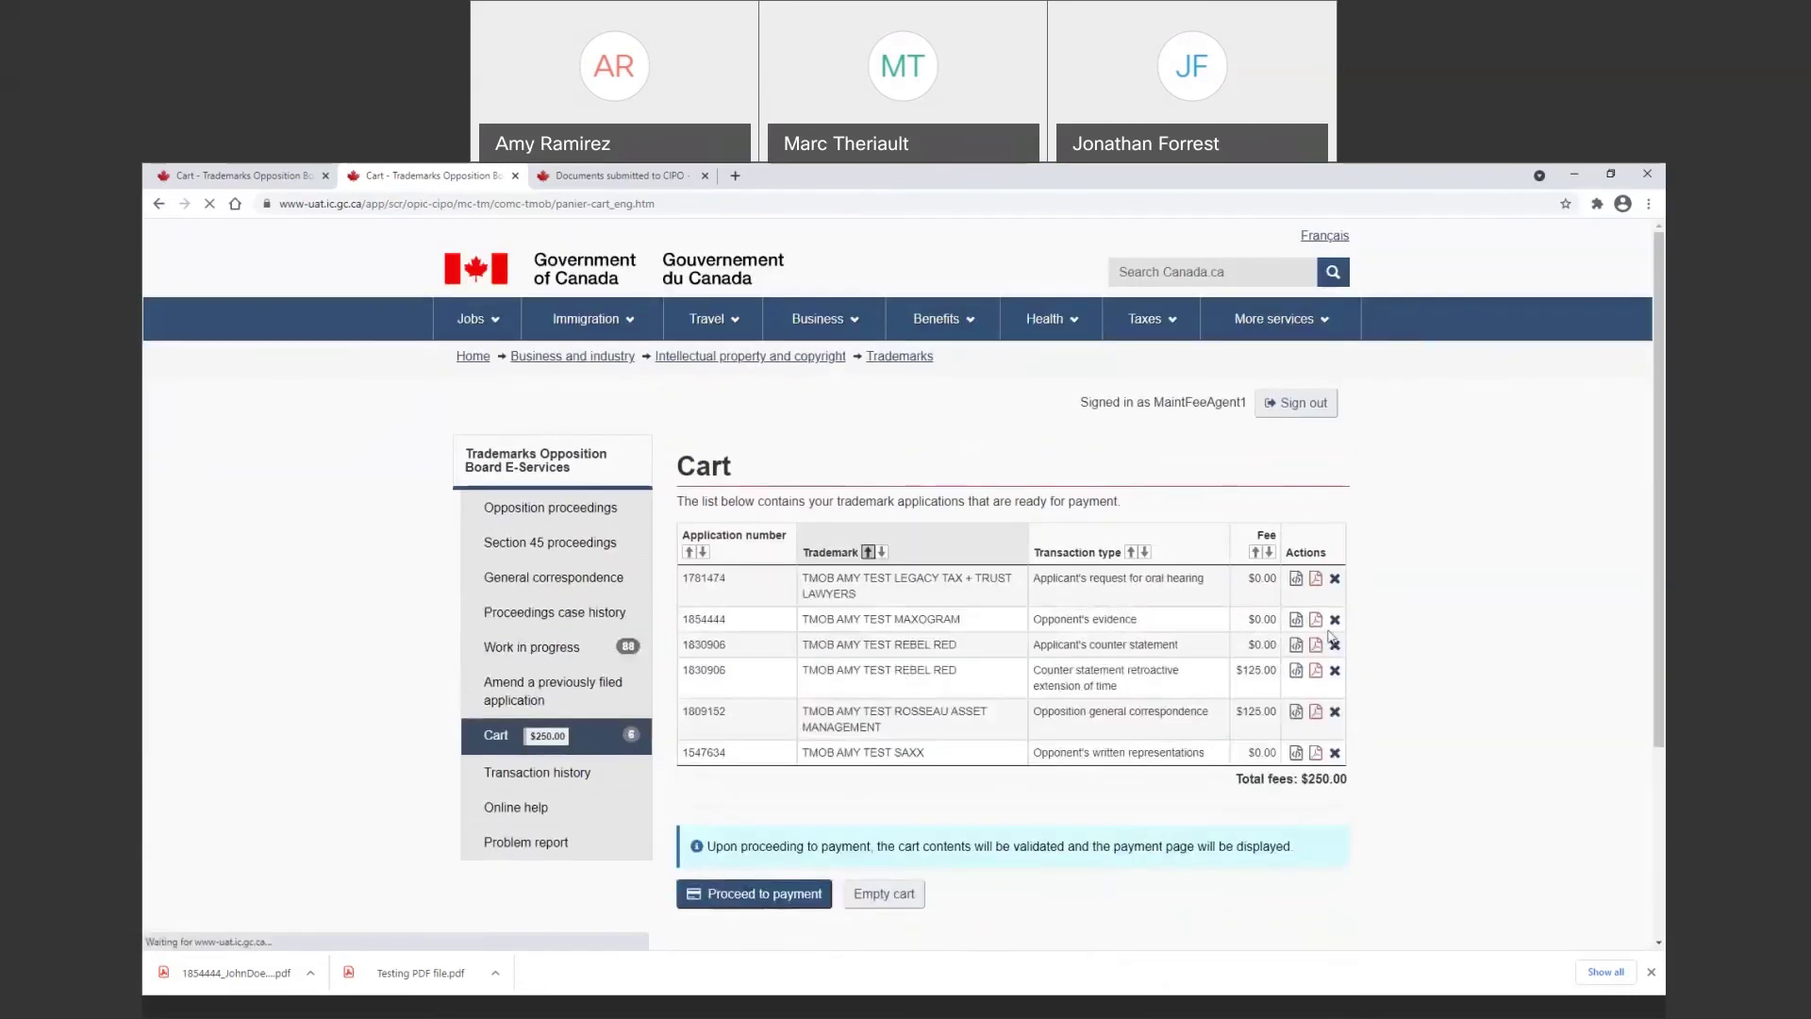
{"action": "left_click", "coordinate": [1336, 620]}
{"action": "left_click", "coordinate": [1028, 623]}
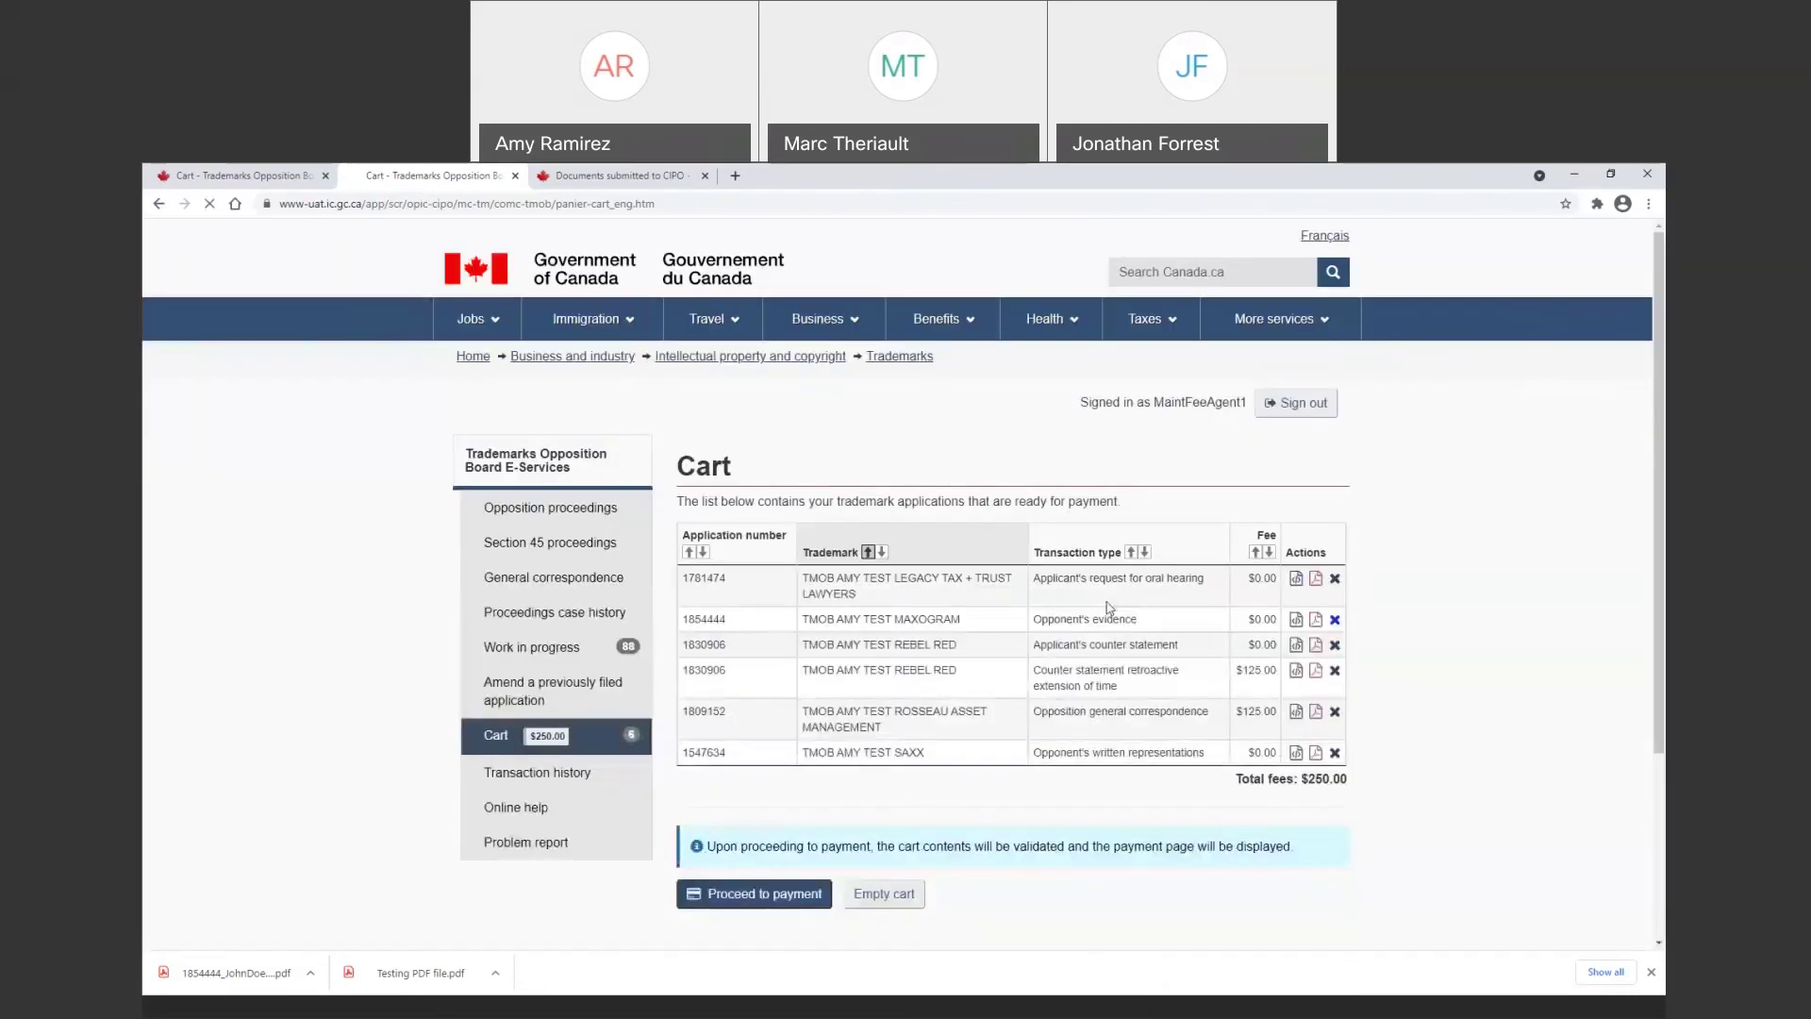
{"action": "left_click", "coordinate": [1334, 578]}
{"action": "left_click", "coordinate": [1047, 630]}
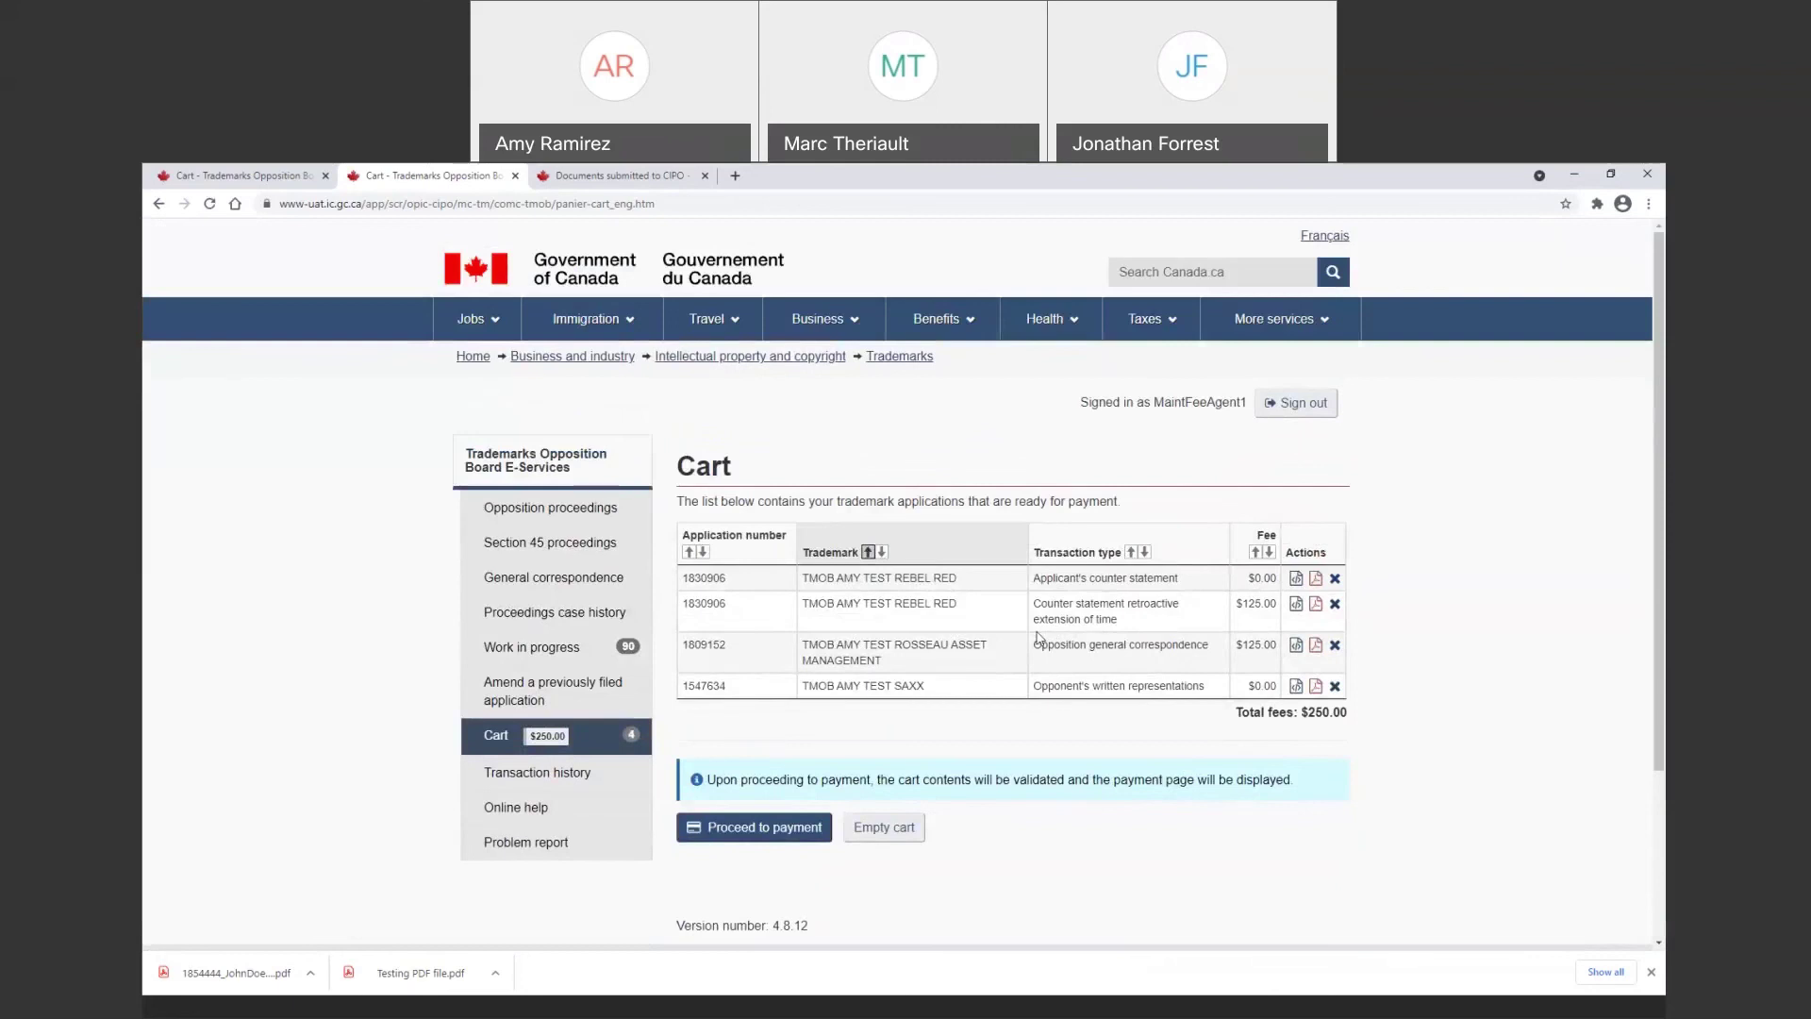
Open the HTML version of the applicant's counter statement for 1830906 and look through it
{"action": "left_click", "coordinate": [1296, 579]}
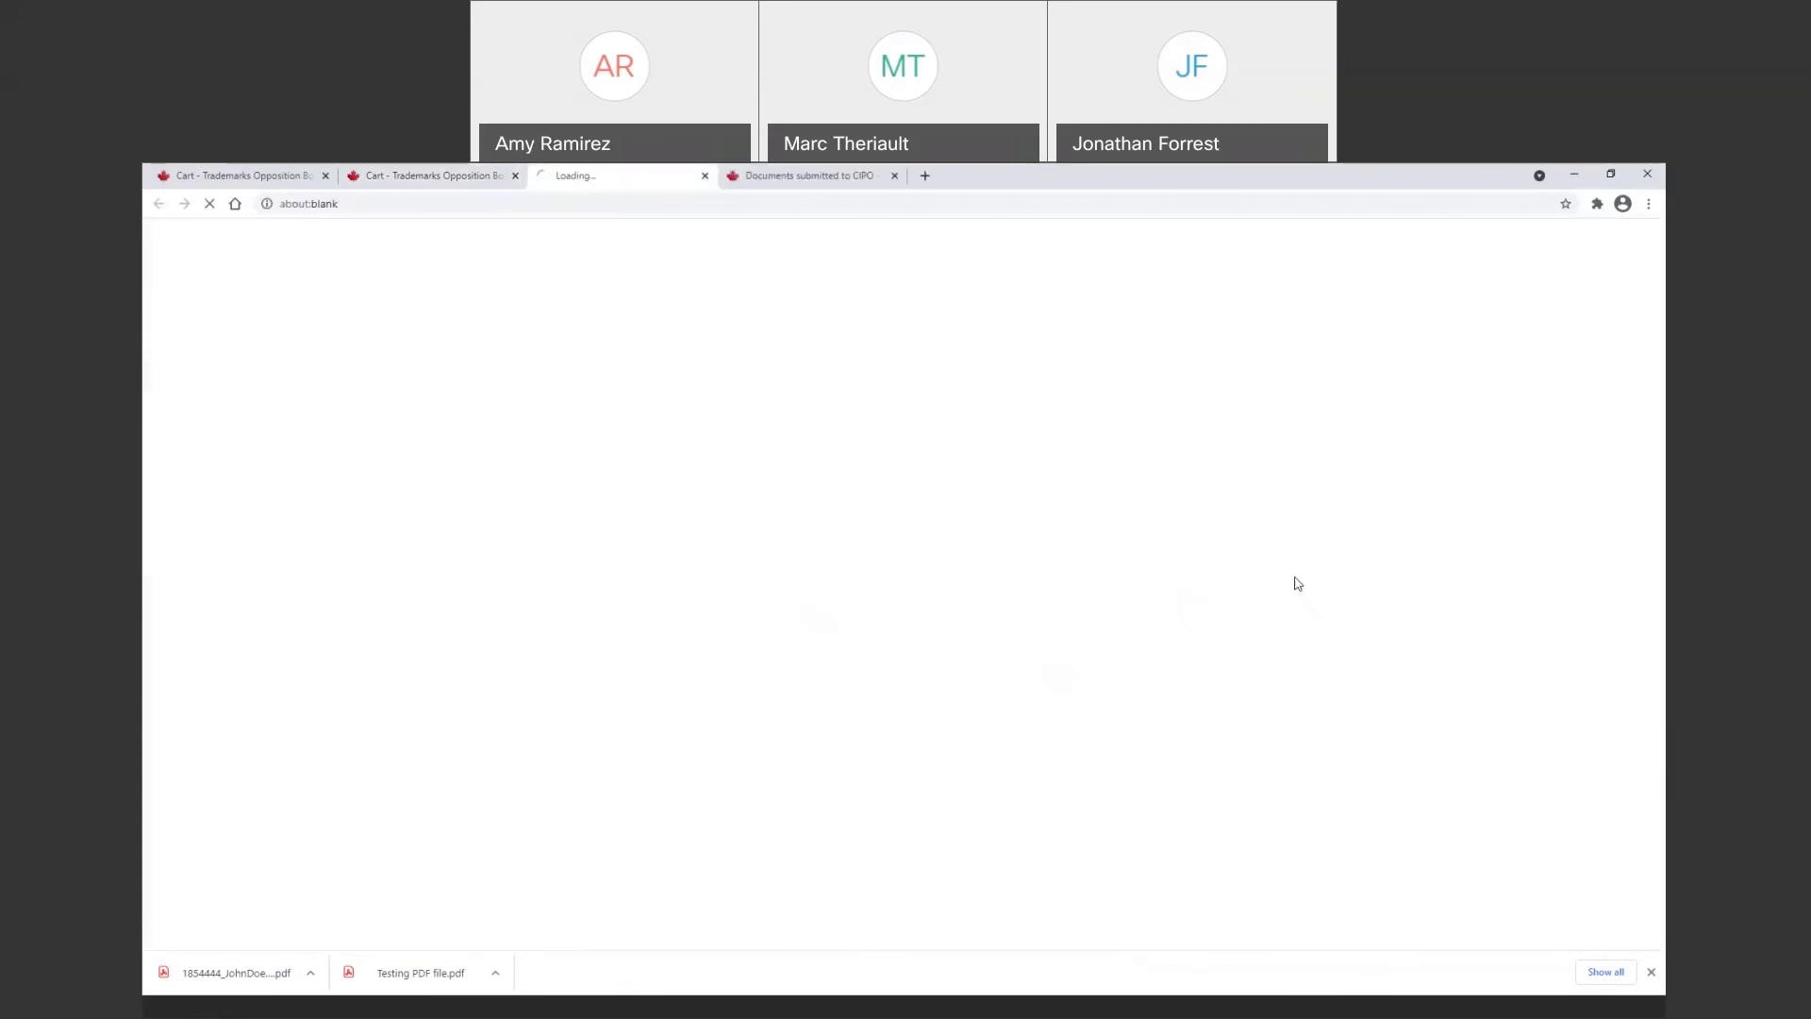
{"action": "scroll", "coordinate": [810, 607], "scroll_direction": "down", "scroll_amount": 4}
{"action": "scroll", "coordinate": [813, 607], "scroll_direction": "down", "scroll_amount": 2}
{"action": "scroll", "coordinate": [716, 635], "scroll_direction": "up", "scroll_amount": 6}
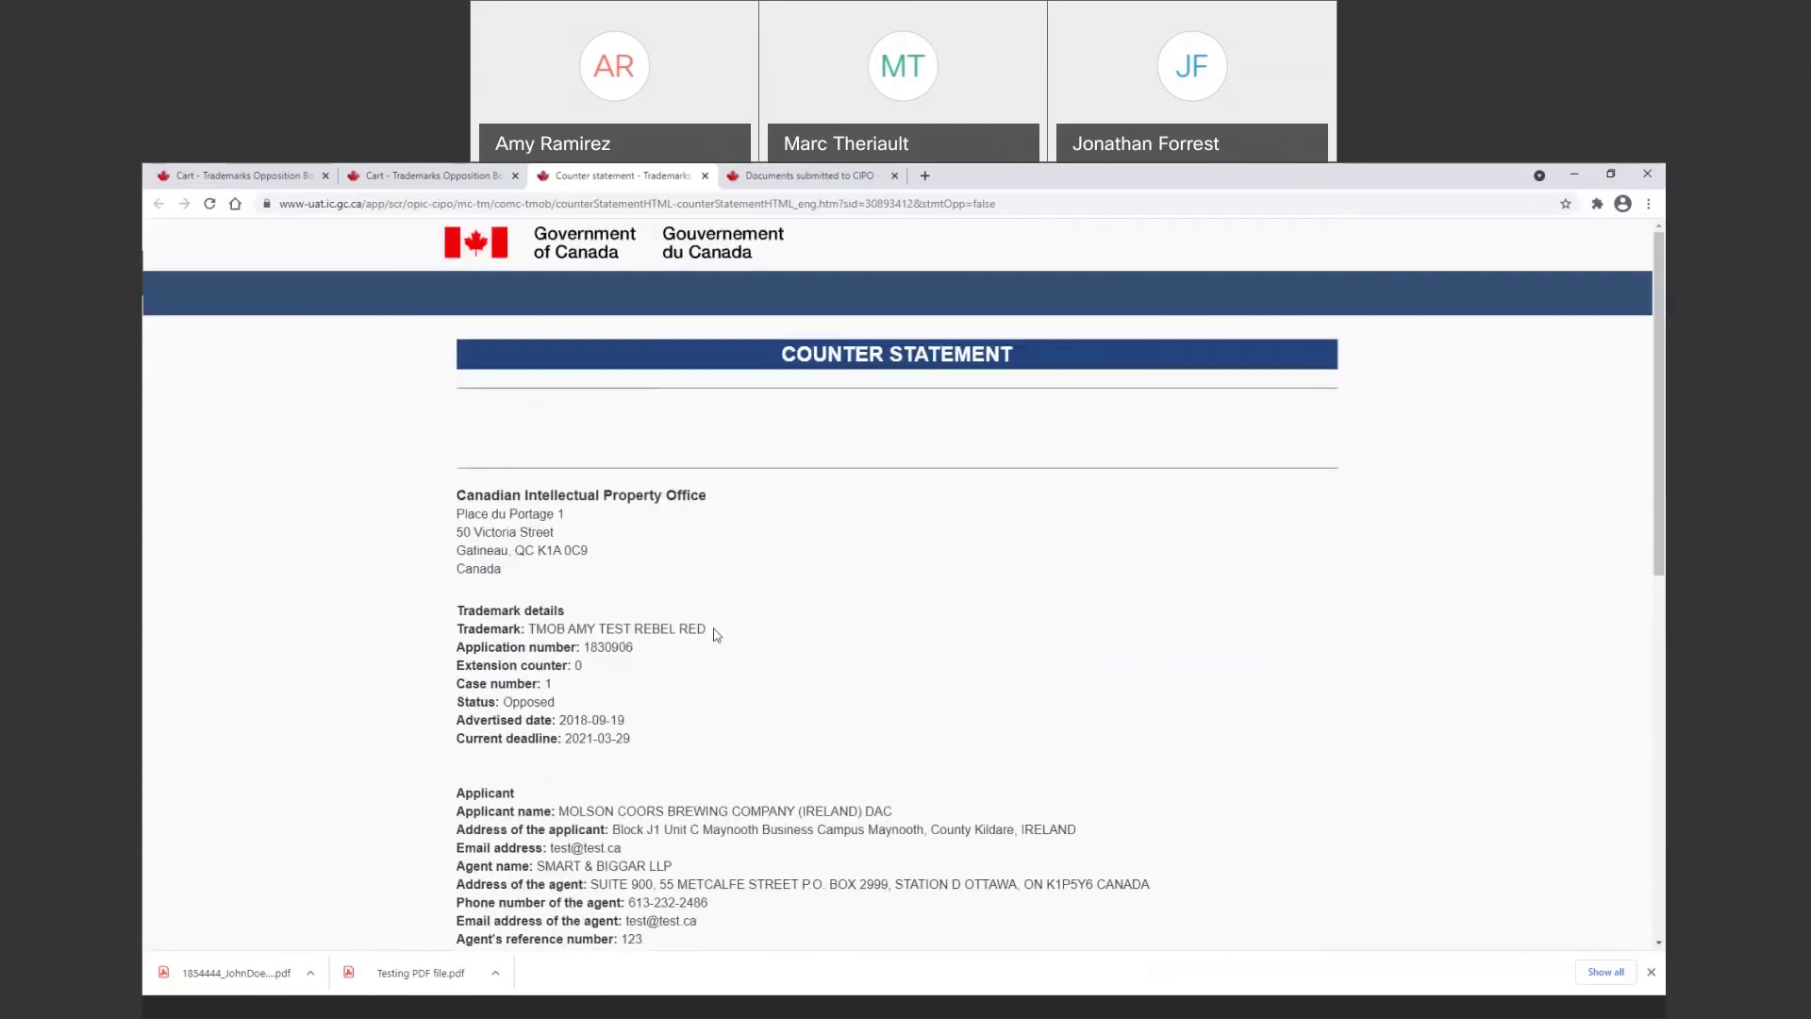
Return to the cart and proceed to payment for the remaining filings
{"action": "left_click", "coordinate": [403, 179]}
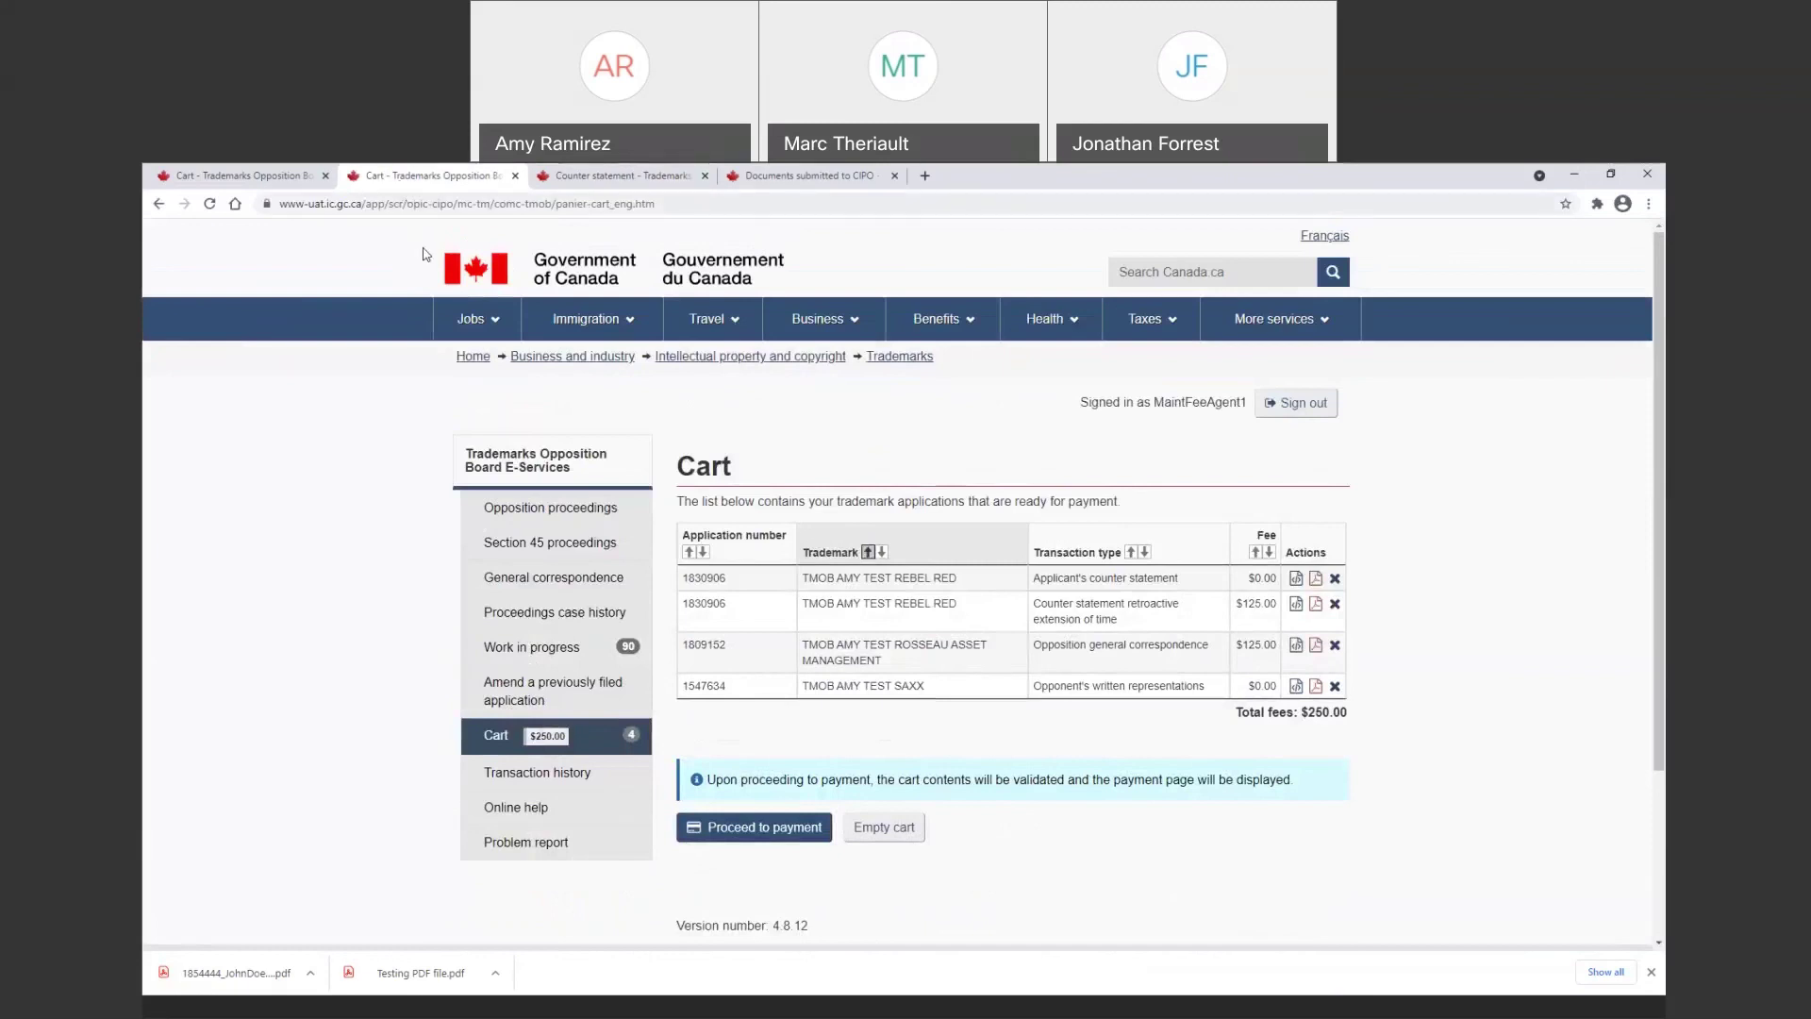
{"action": "scroll", "coordinate": [434, 302], "scroll_direction": "down", "scroll_amount": 1}
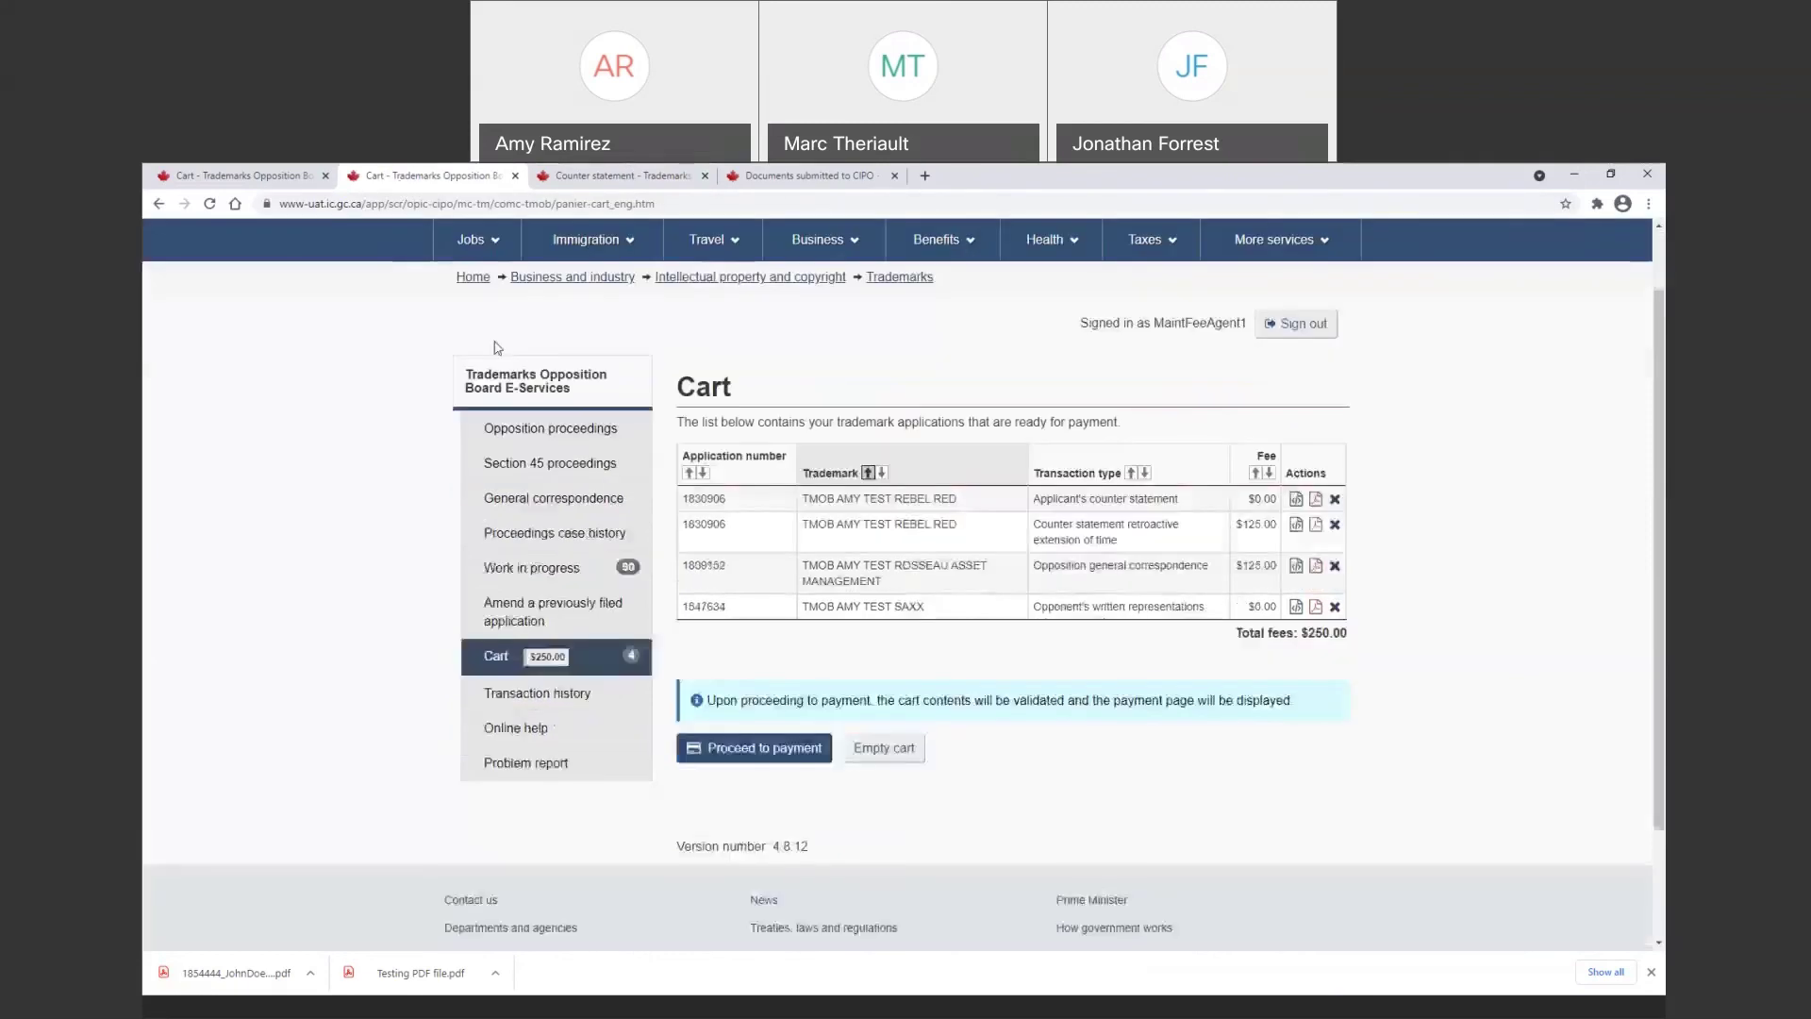
{"action": "left_click", "coordinate": [757, 764]}
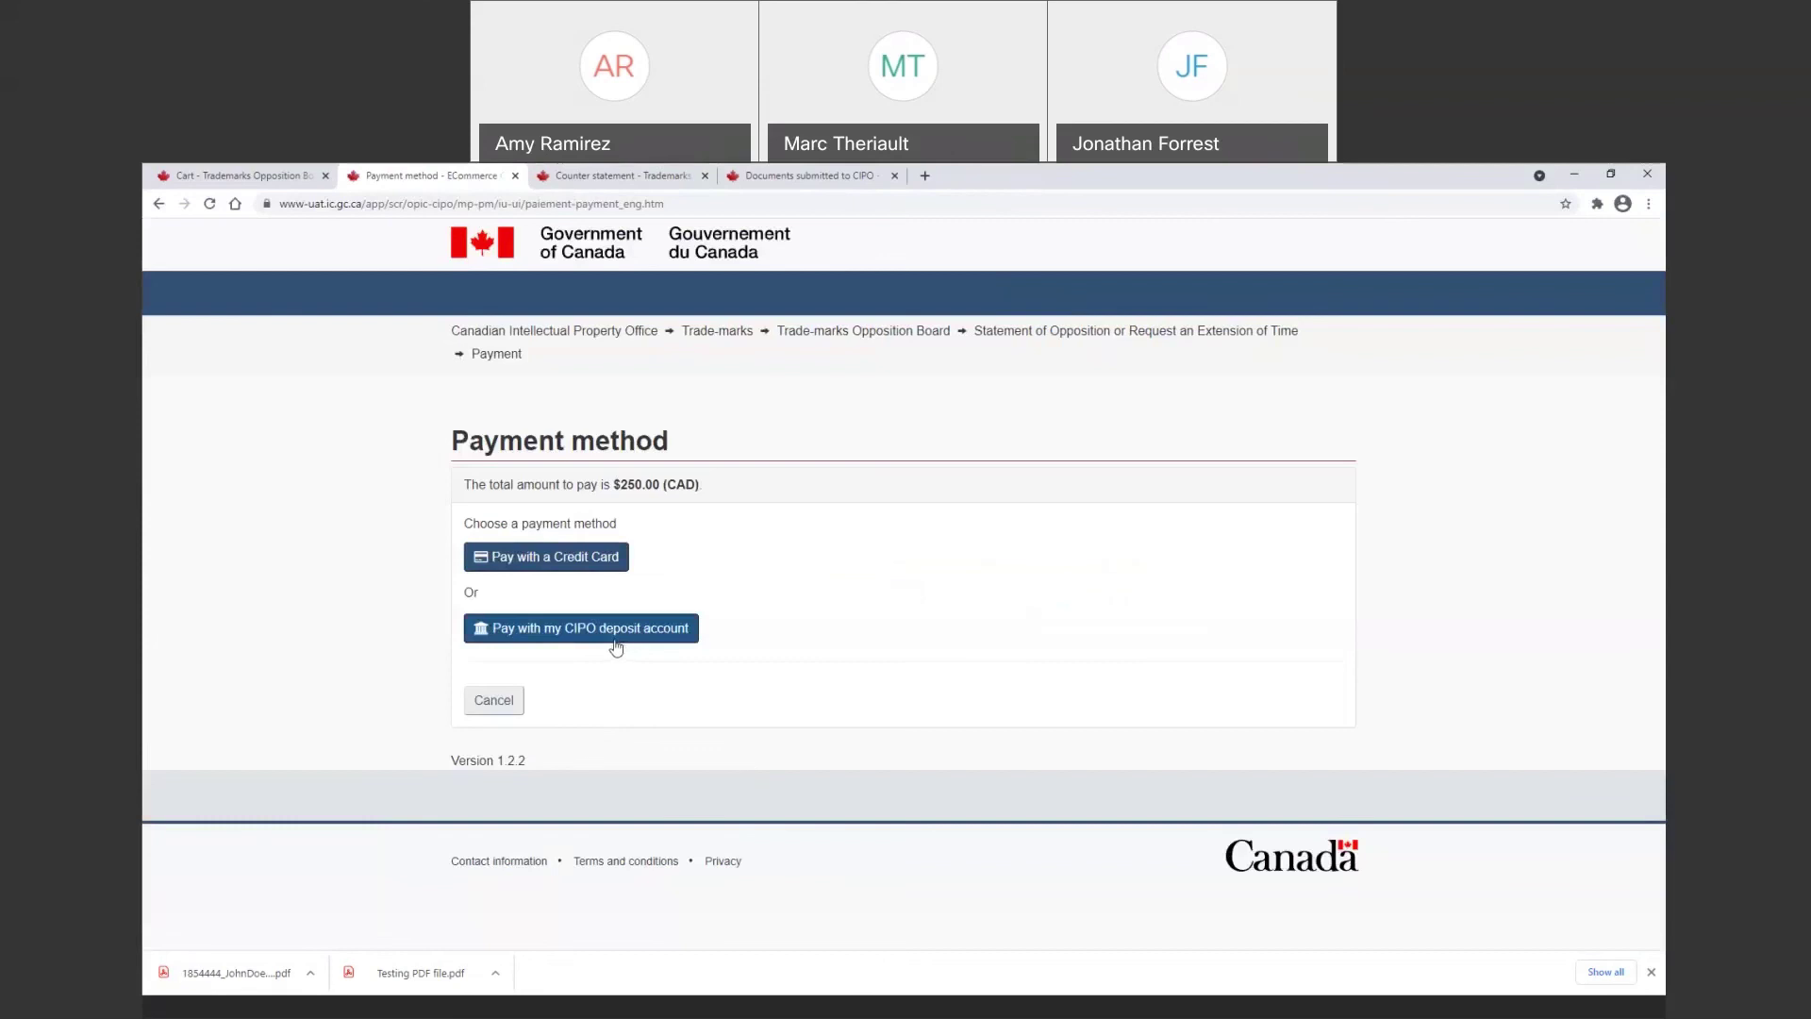
Pay for the filings with the first CIPO deposit account listed and continue to the electronic payment confirmation
{"action": "left_click", "coordinate": [534, 639]}
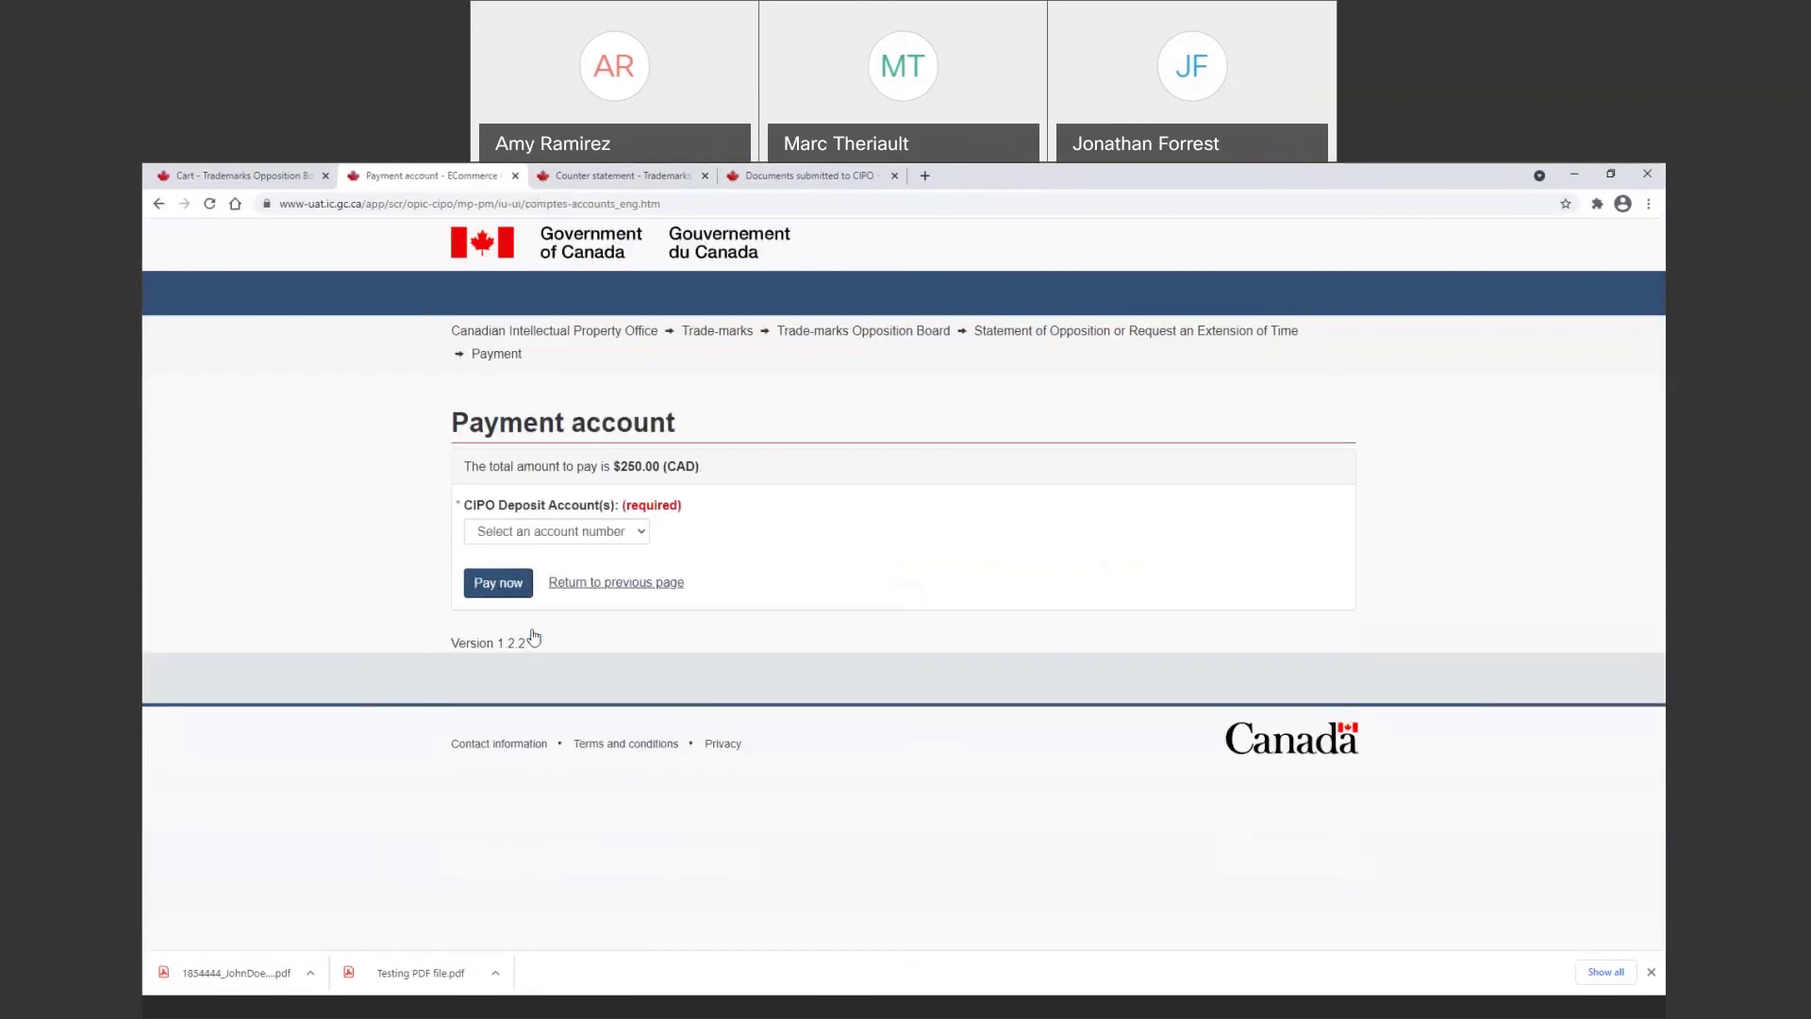
{"action": "left_click", "coordinate": [557, 534]}
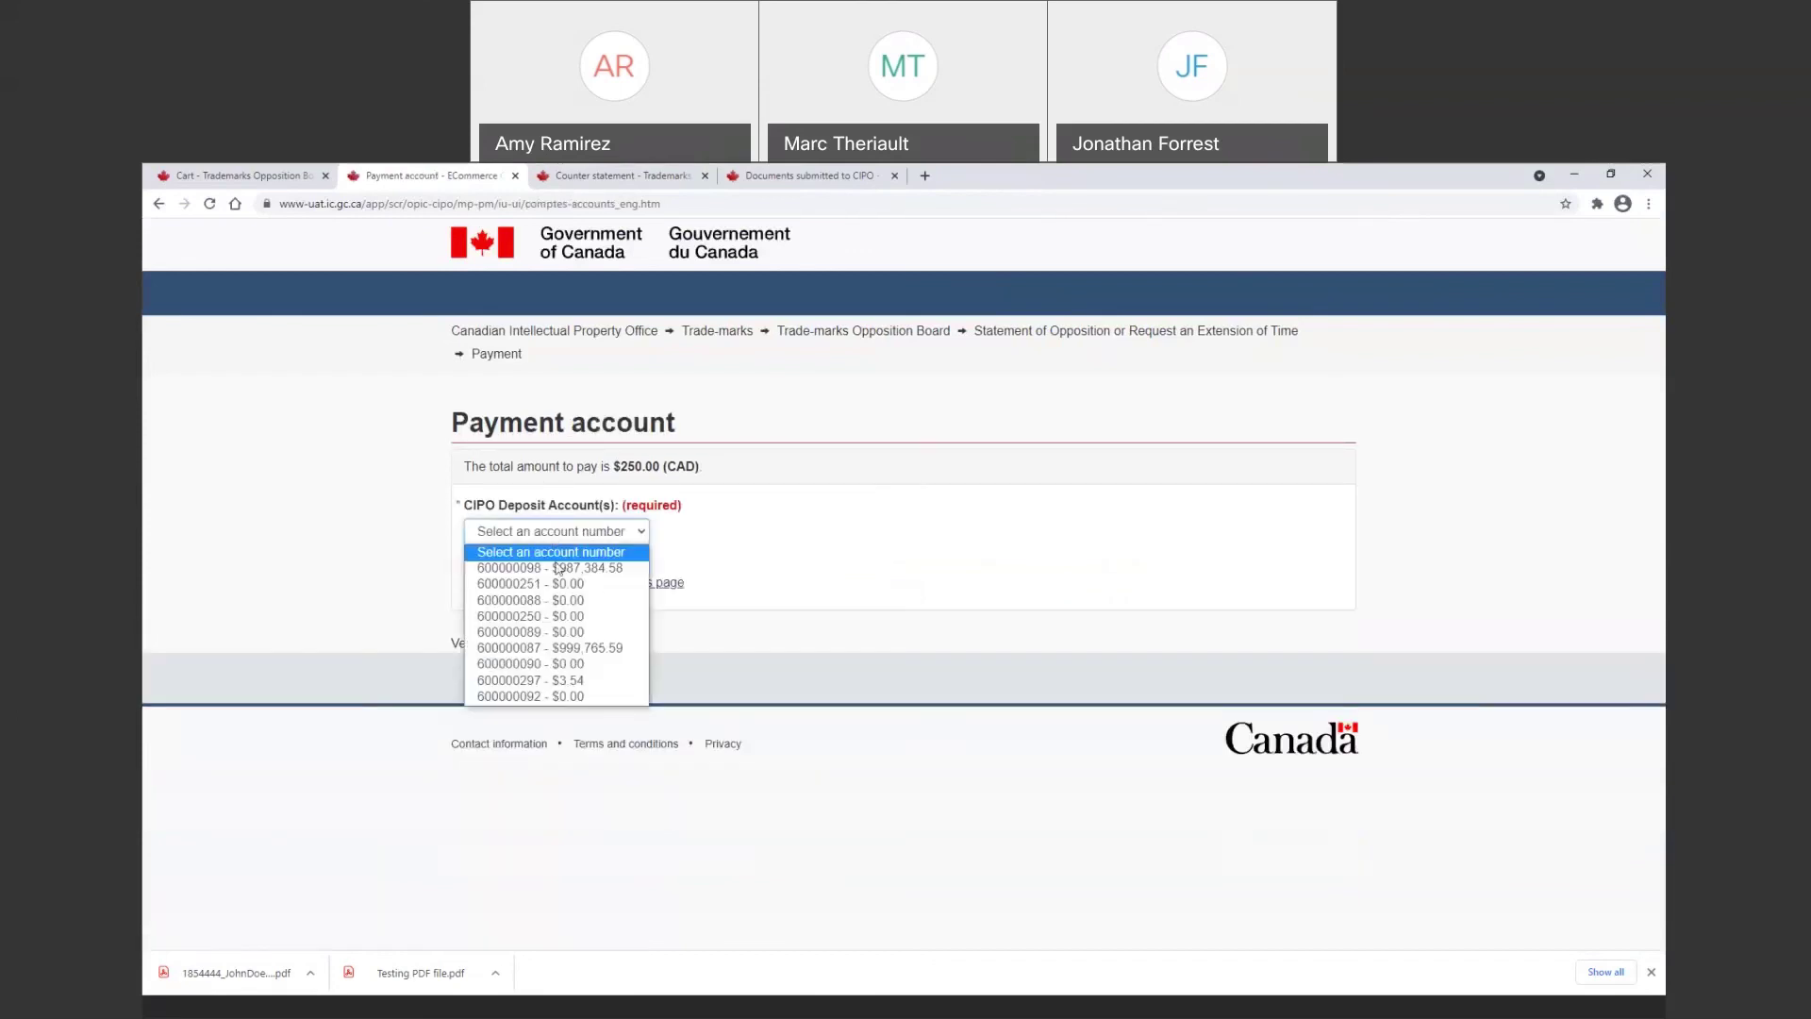
{"action": "left_click", "coordinate": [558, 569]}
{"action": "left_click", "coordinate": [522, 585]}
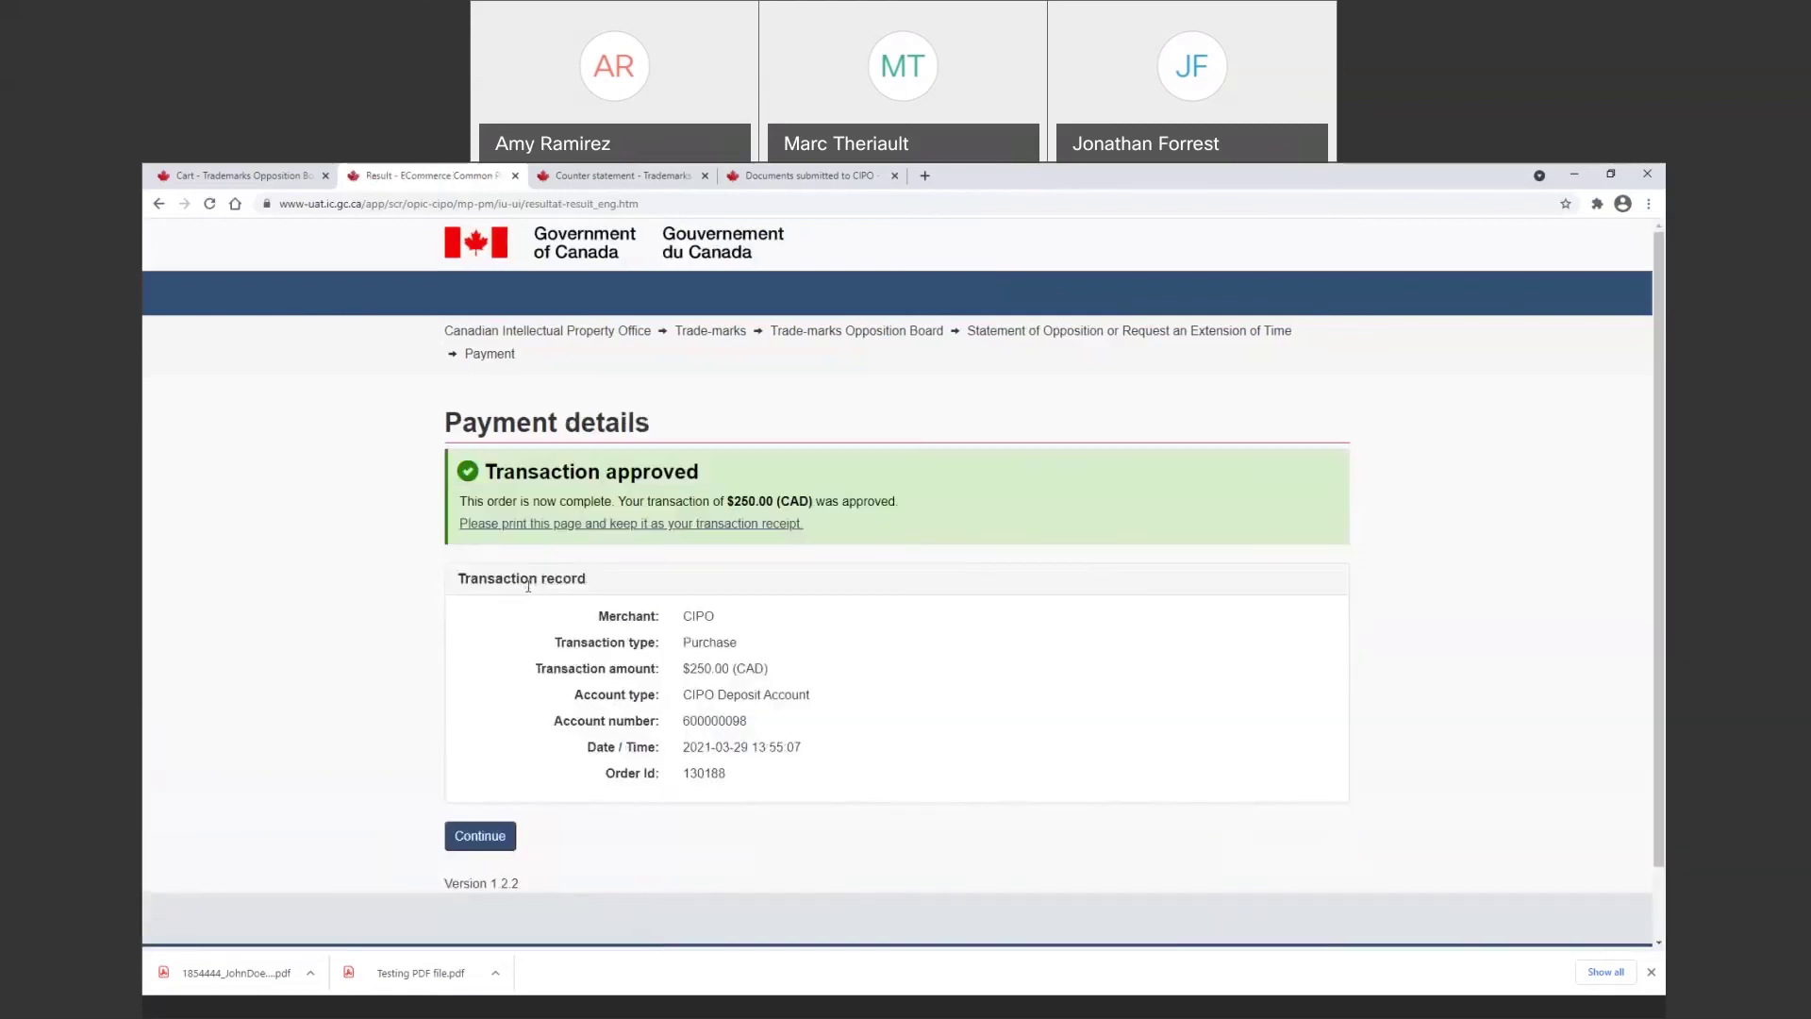
{"action": "left_click", "coordinate": [483, 837]}
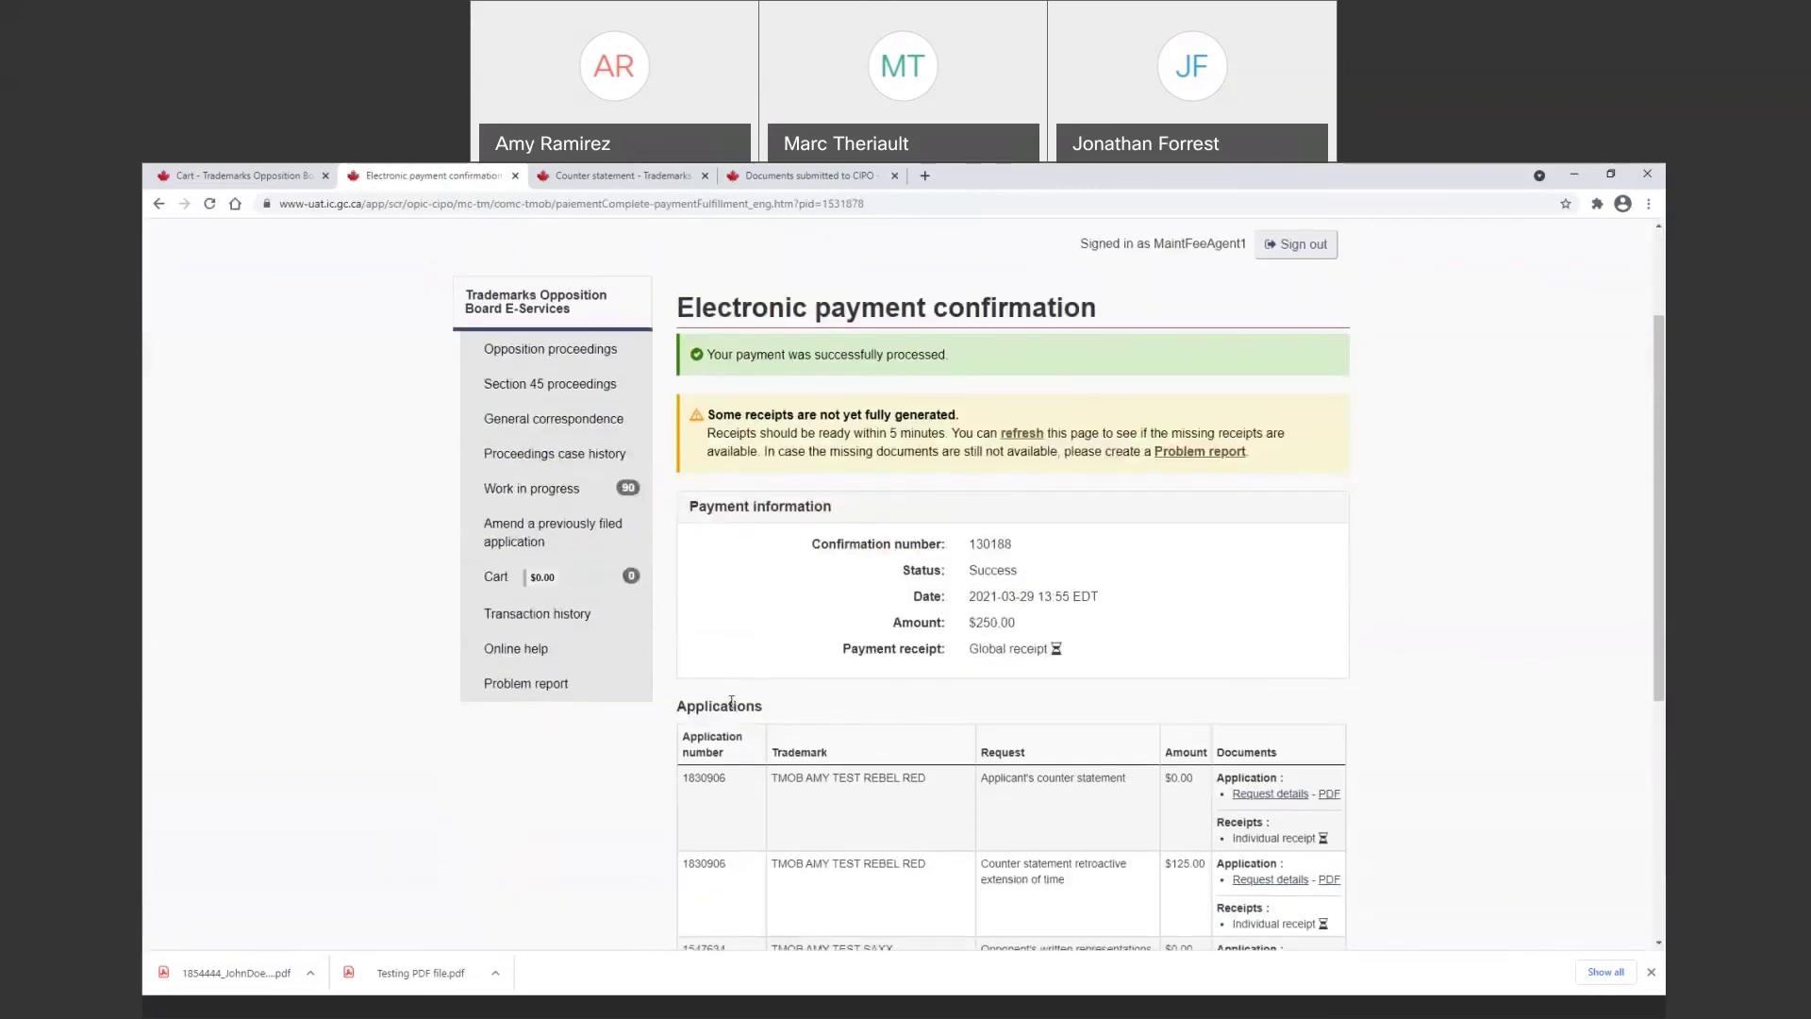
Open the PDF of the applicant's counter statement for 1830906 from the paid applications on the payment confirmation
{"action": "scroll", "coordinate": [732, 703], "scroll_direction": "down", "scroll_amount": 1}
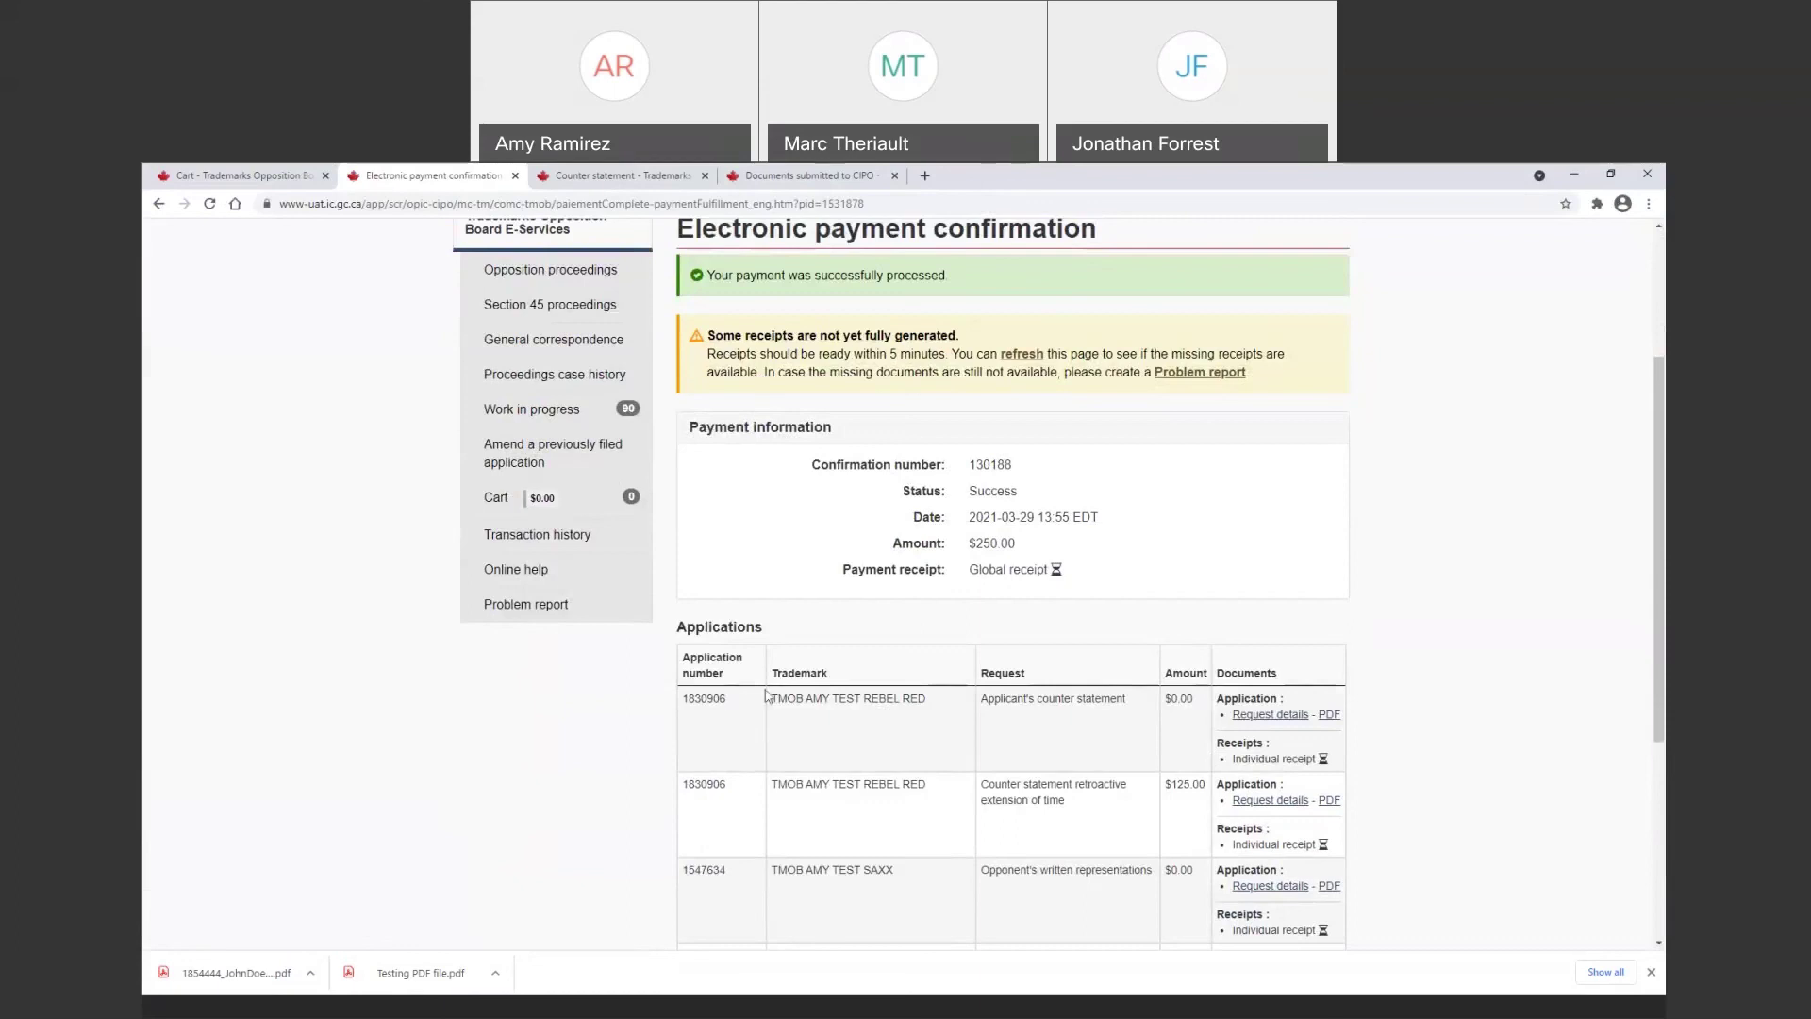
{"action": "scroll", "coordinate": [1221, 666], "scroll_direction": "down", "scroll_amount": 1}
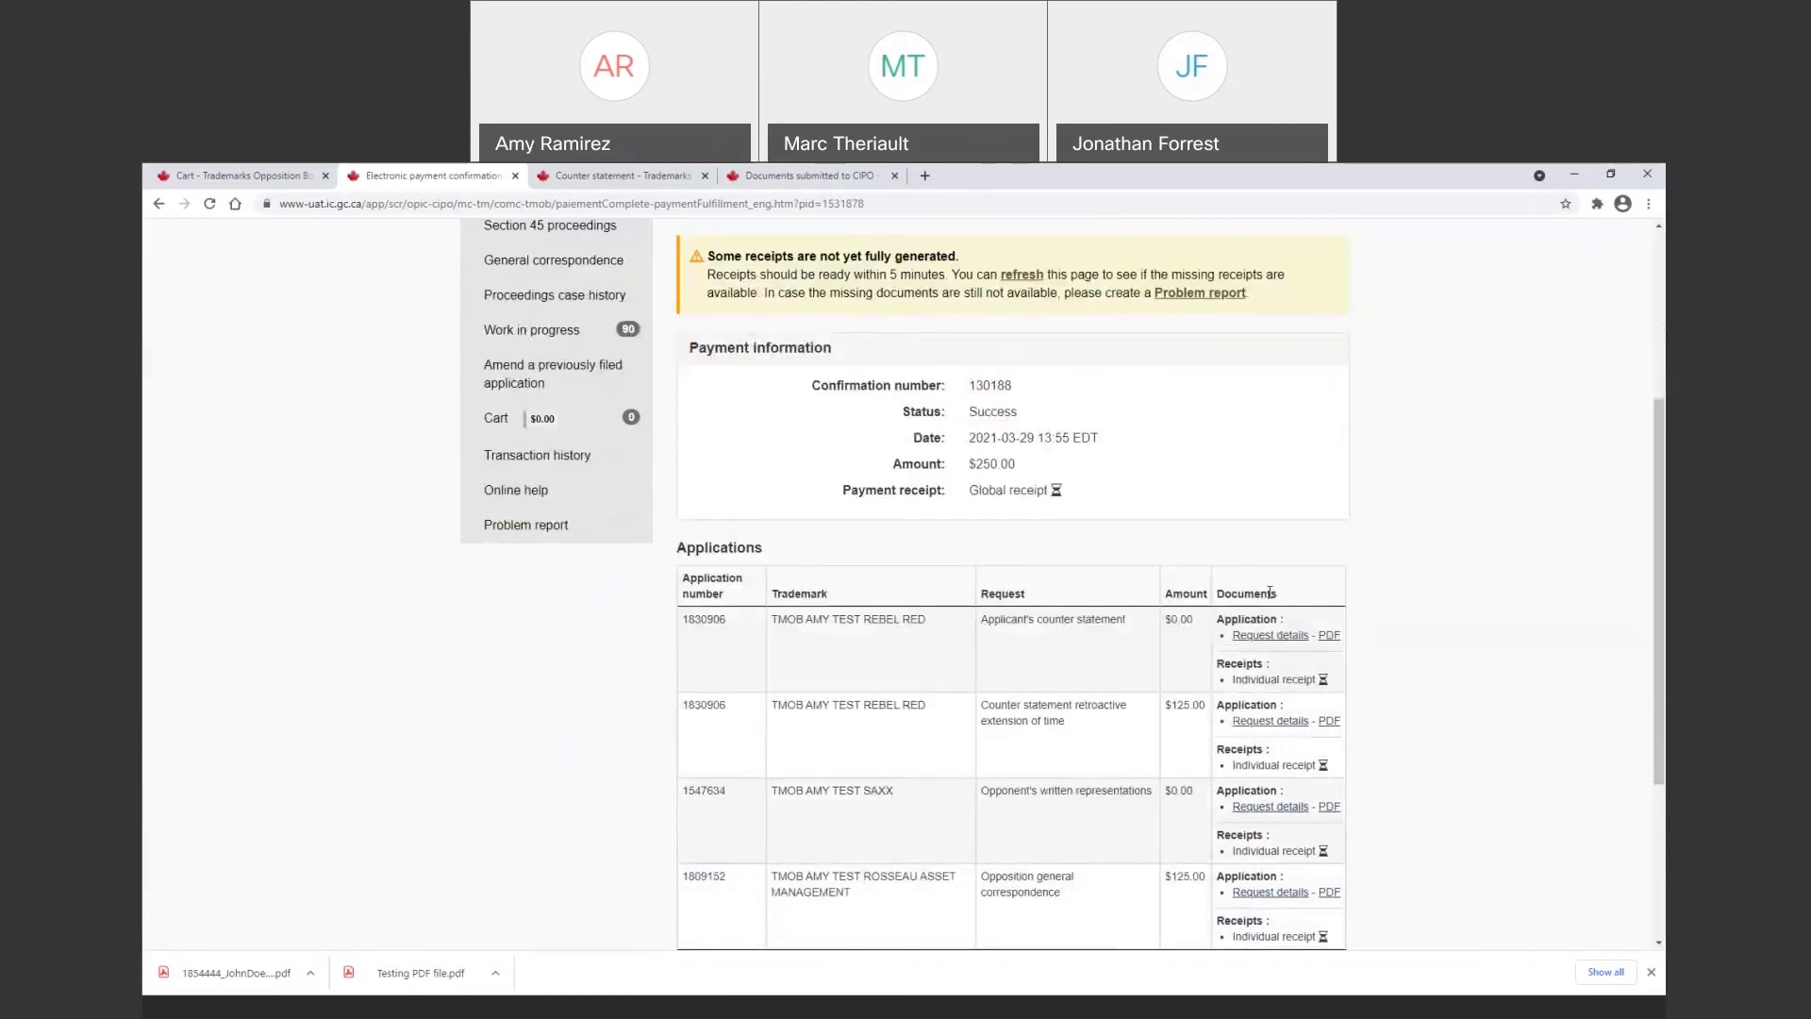
{"action": "scroll", "coordinate": [1270, 591], "scroll_direction": "down", "scroll_amount": 1}
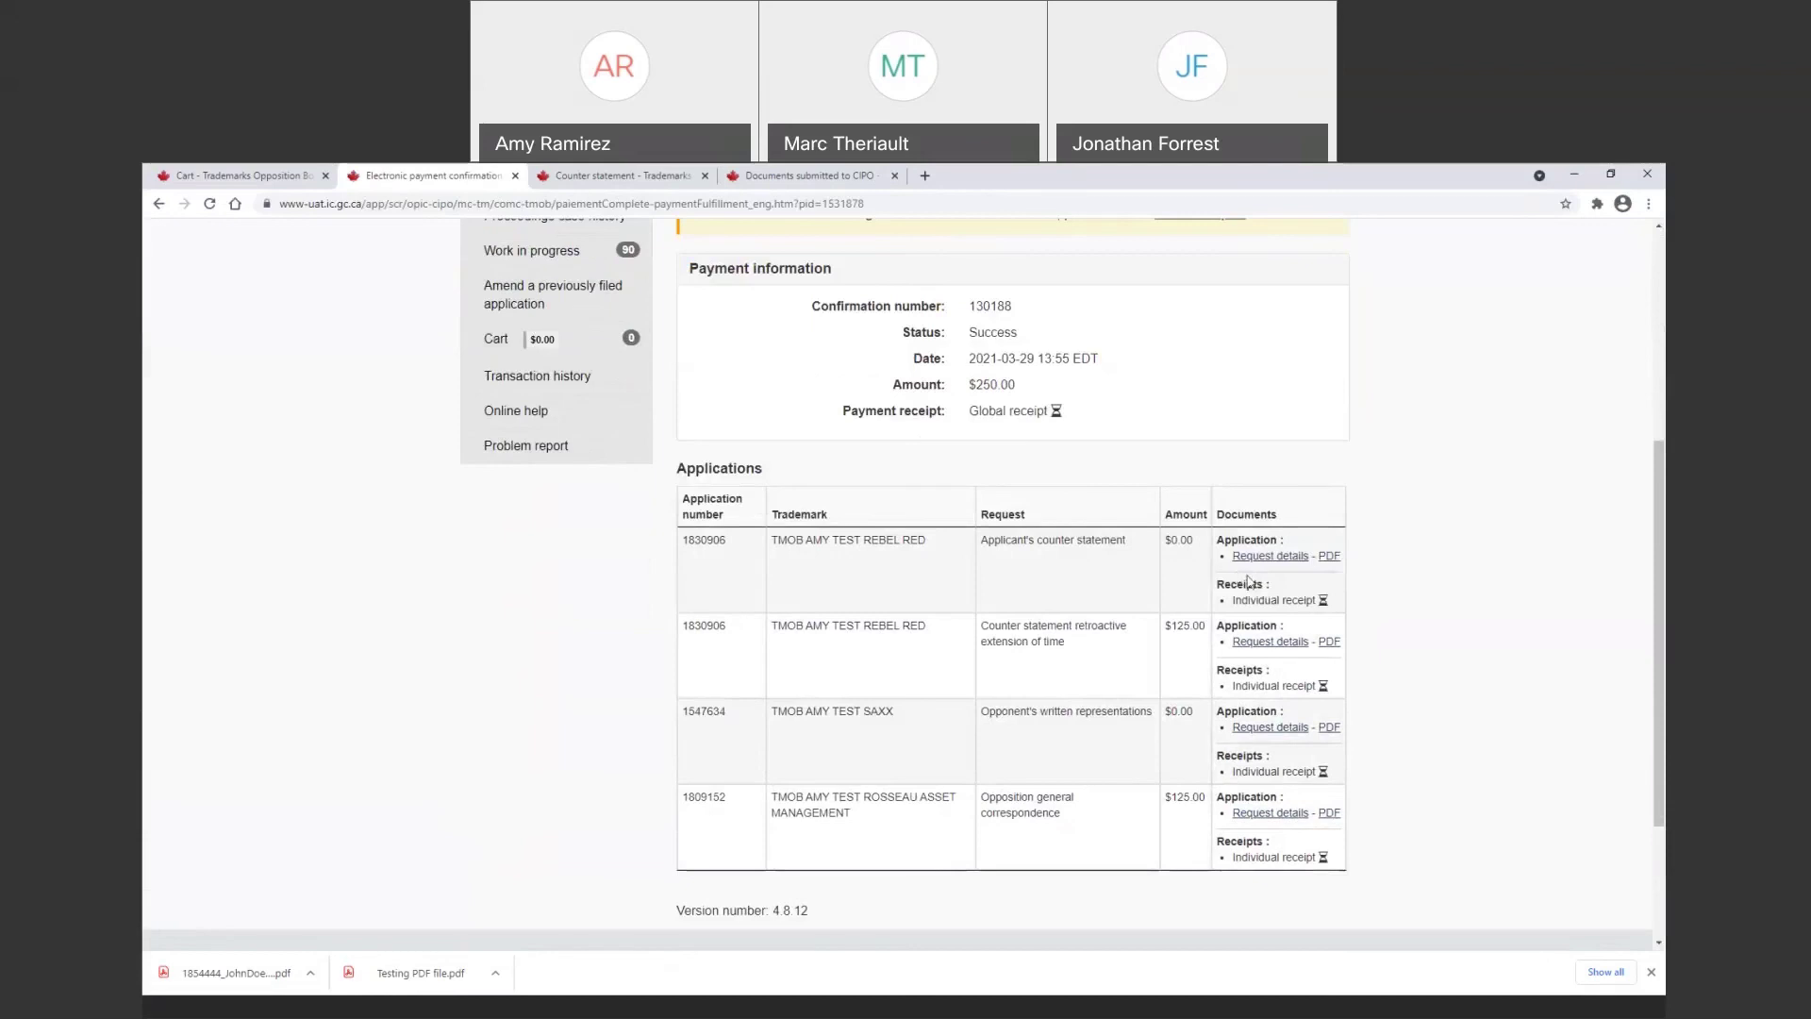
{"action": "left_click", "coordinate": [1329, 556]}
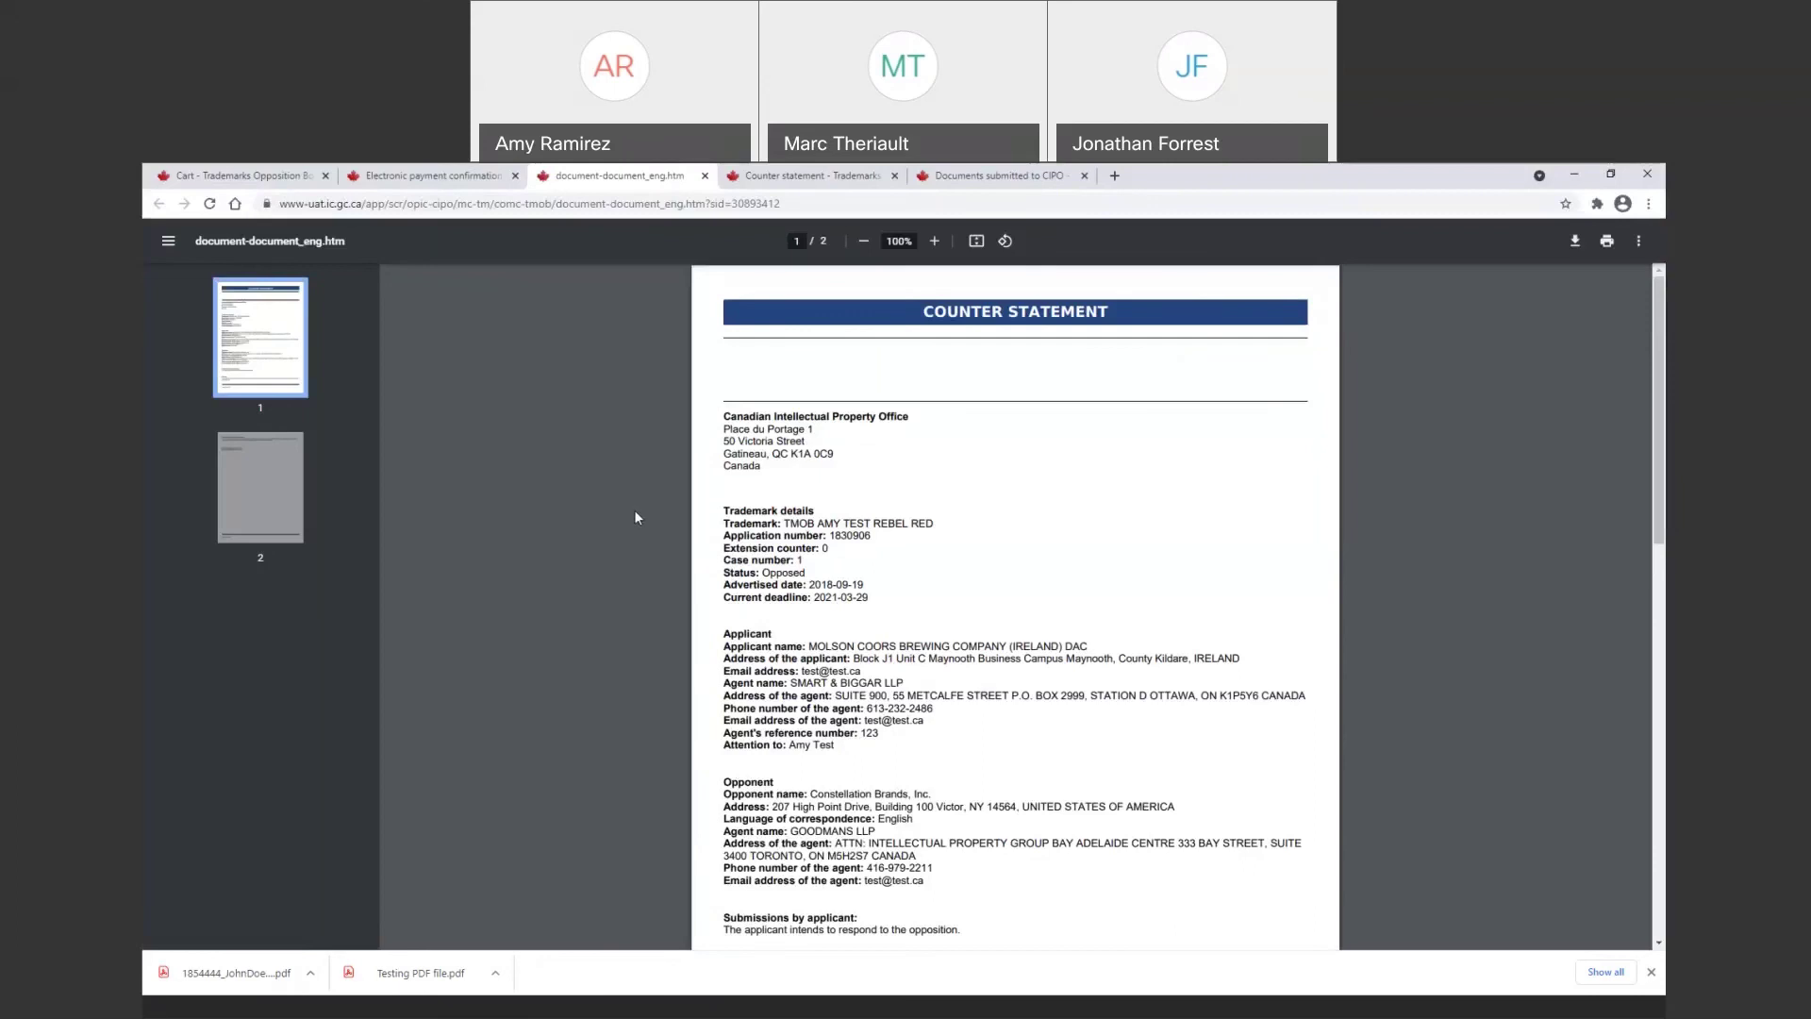
Save the counter statement PDF in the Personal folder as document-document_eng.pdf, cancelling the duplicate save
{"action": "left_click", "coordinate": [1575, 243]}
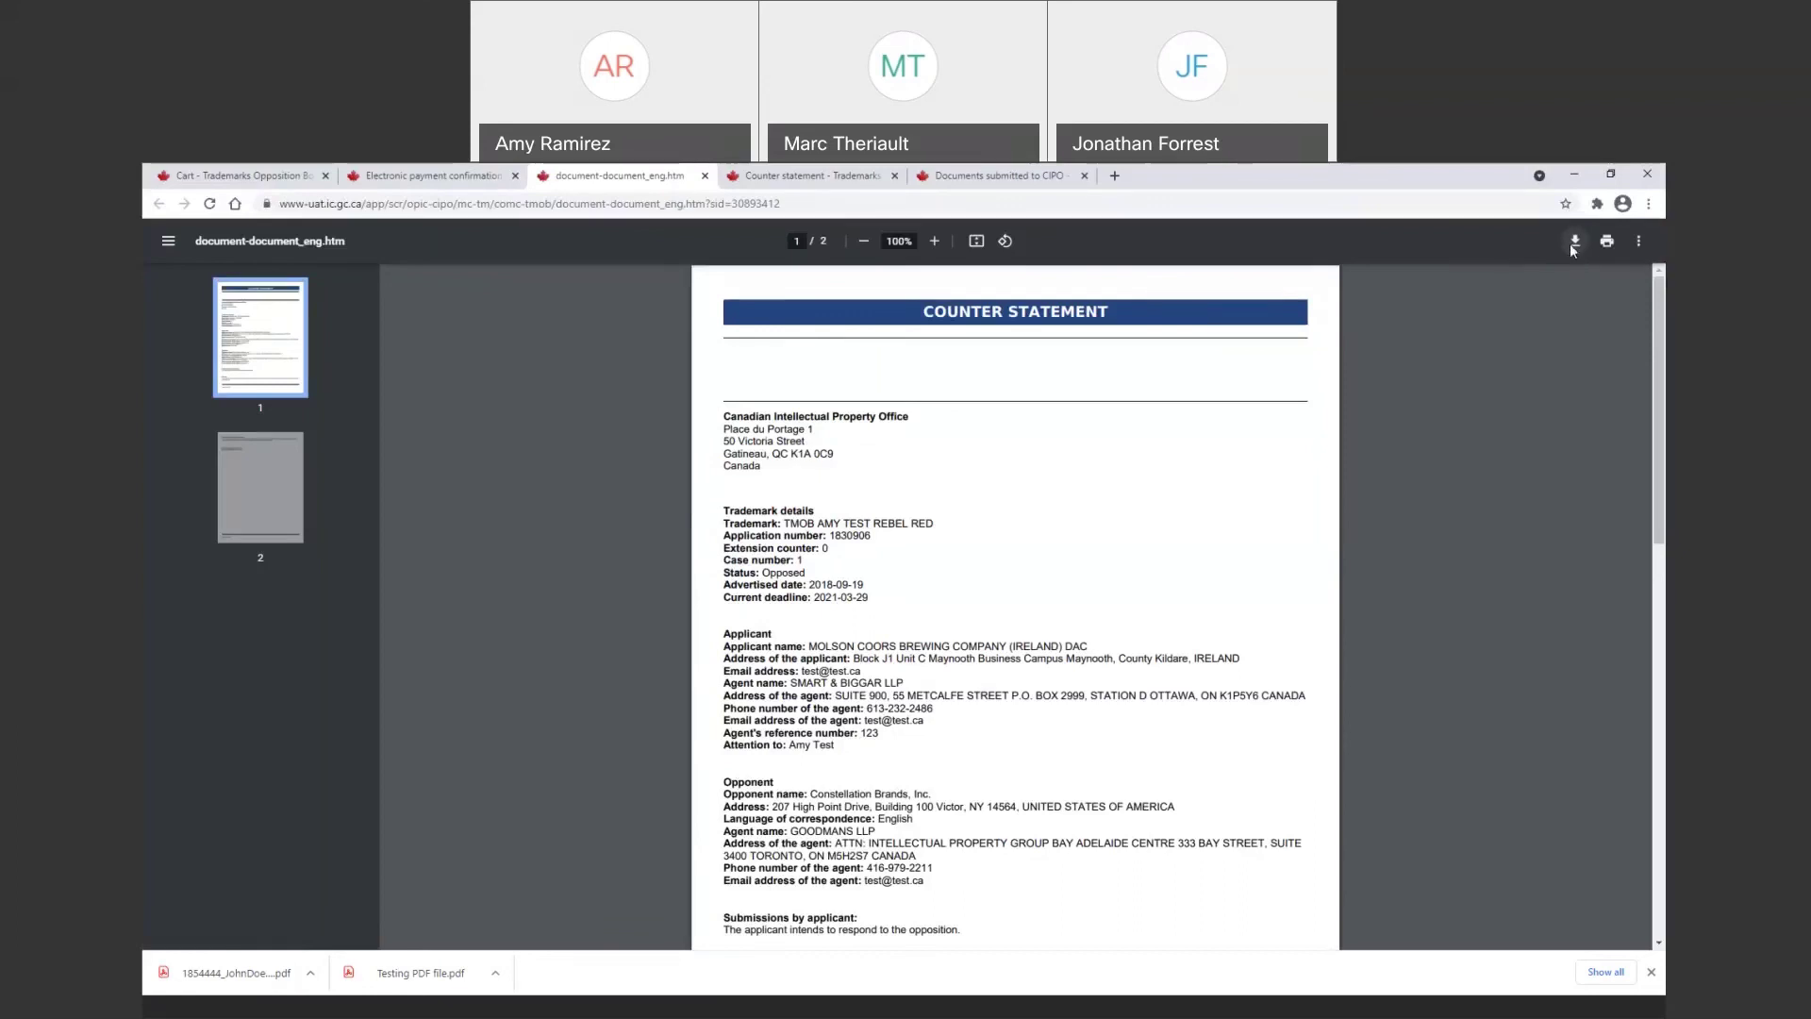
{"action": "left_click", "coordinate": [1573, 243]}
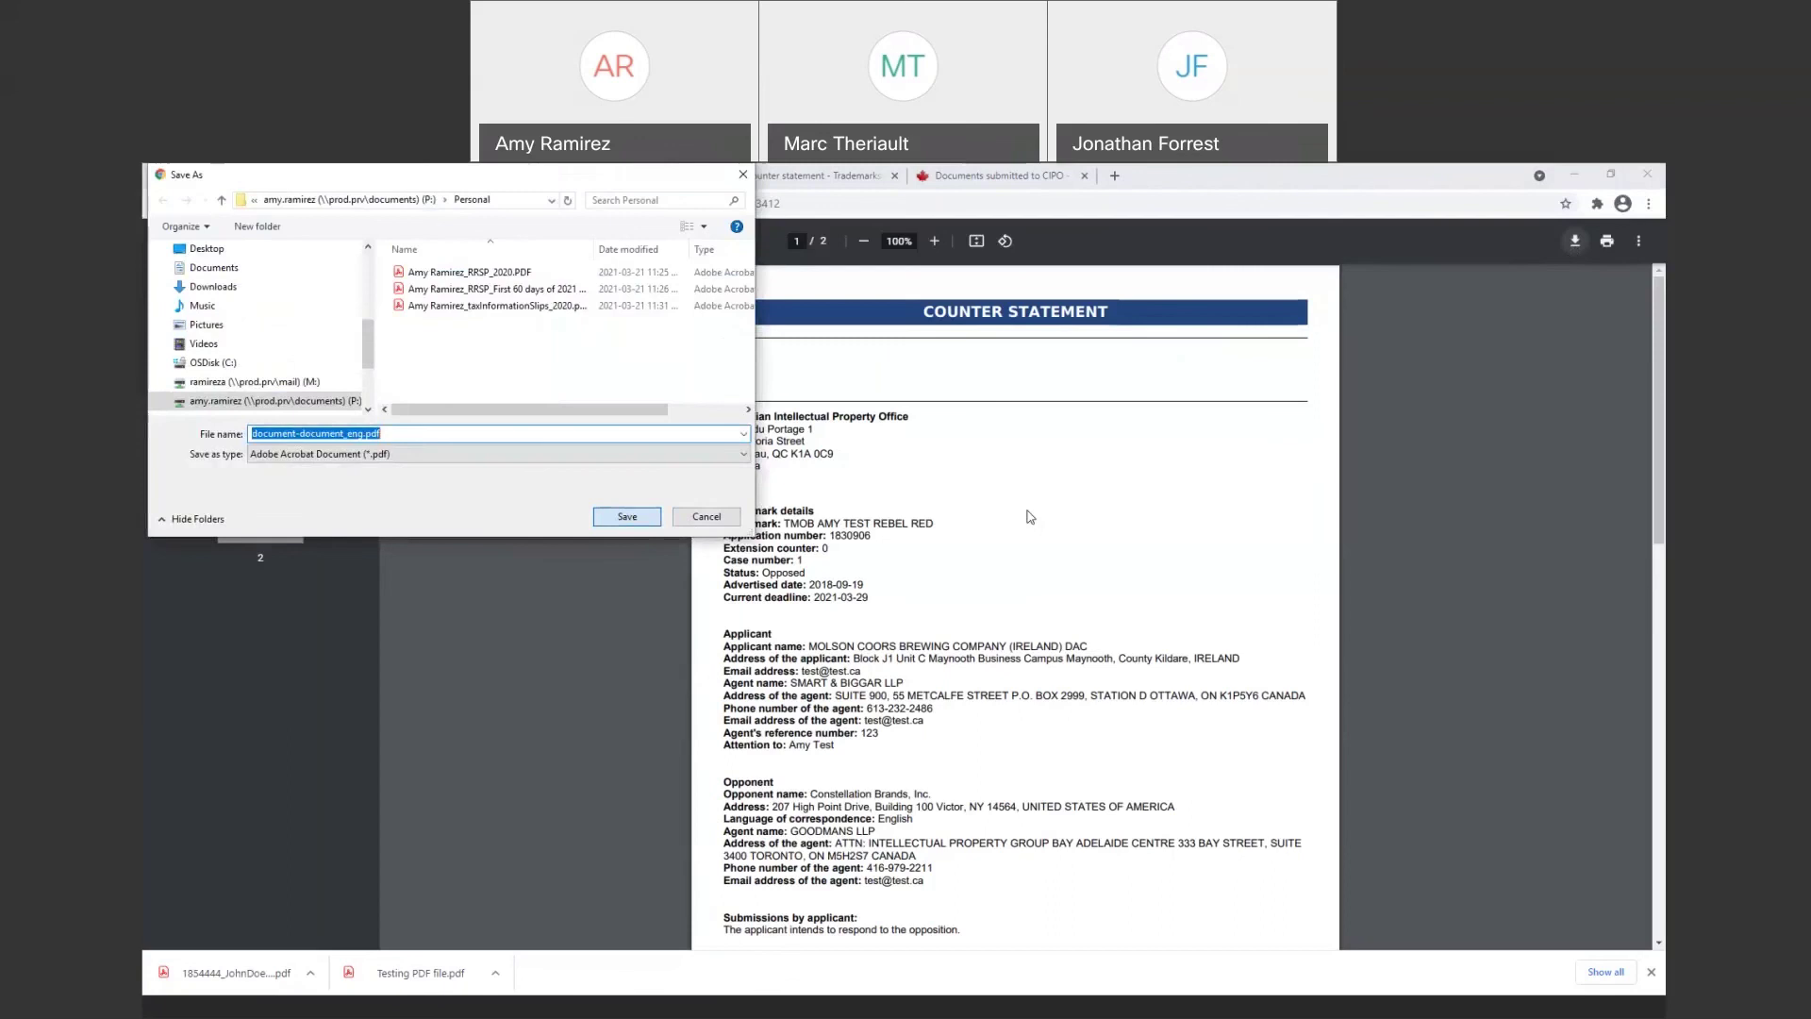
{"action": "key", "text": "Escape"}
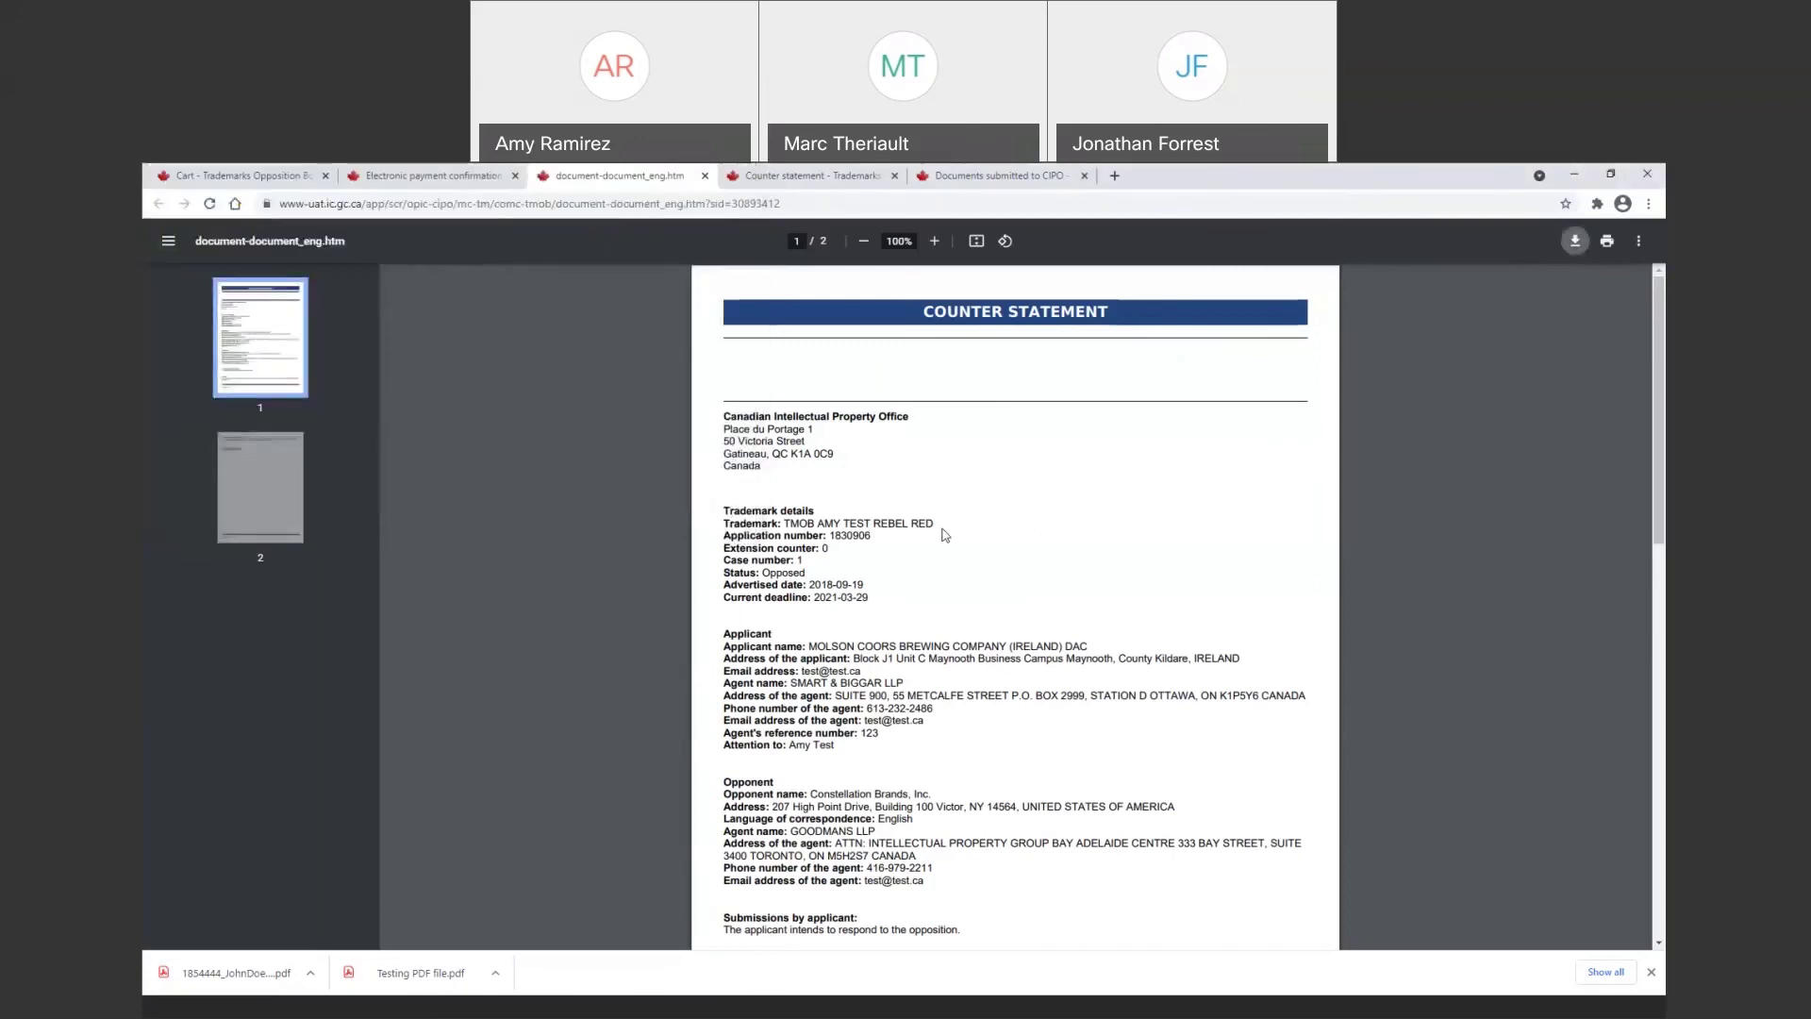
{"action": "key", "text": "ctrl+s"}
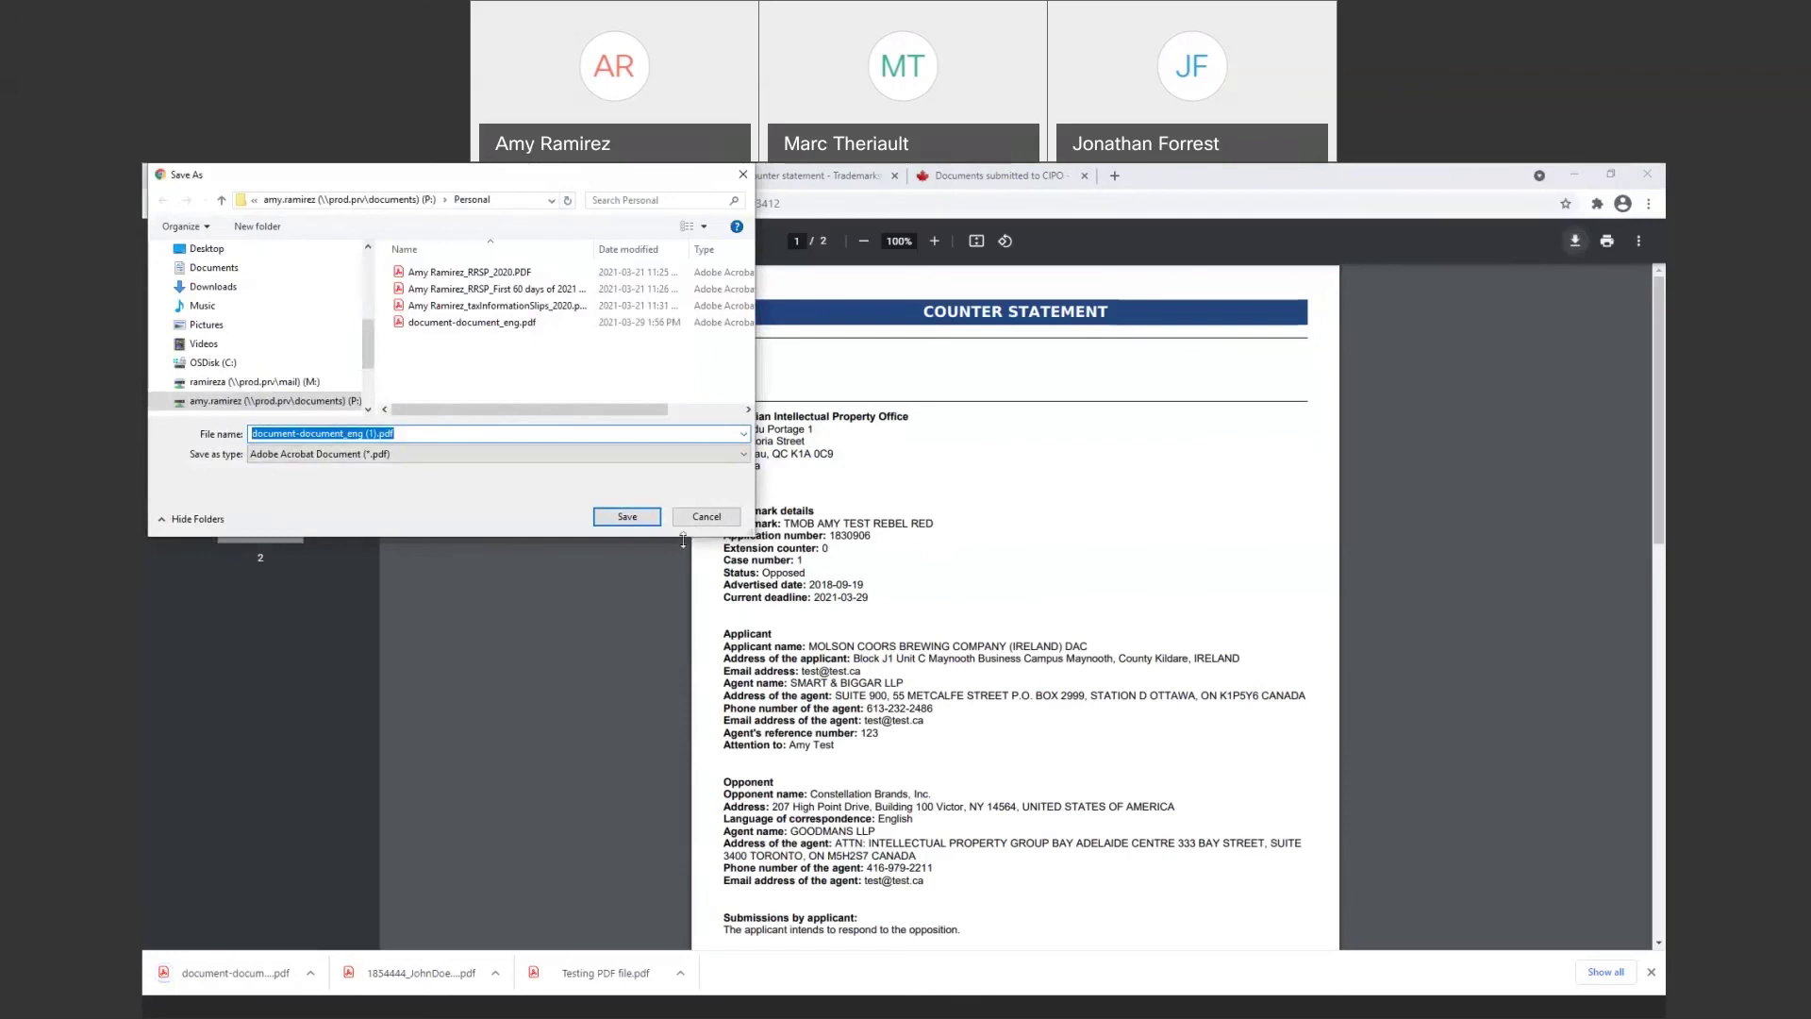
{"action": "left_click", "coordinate": [705, 518]}
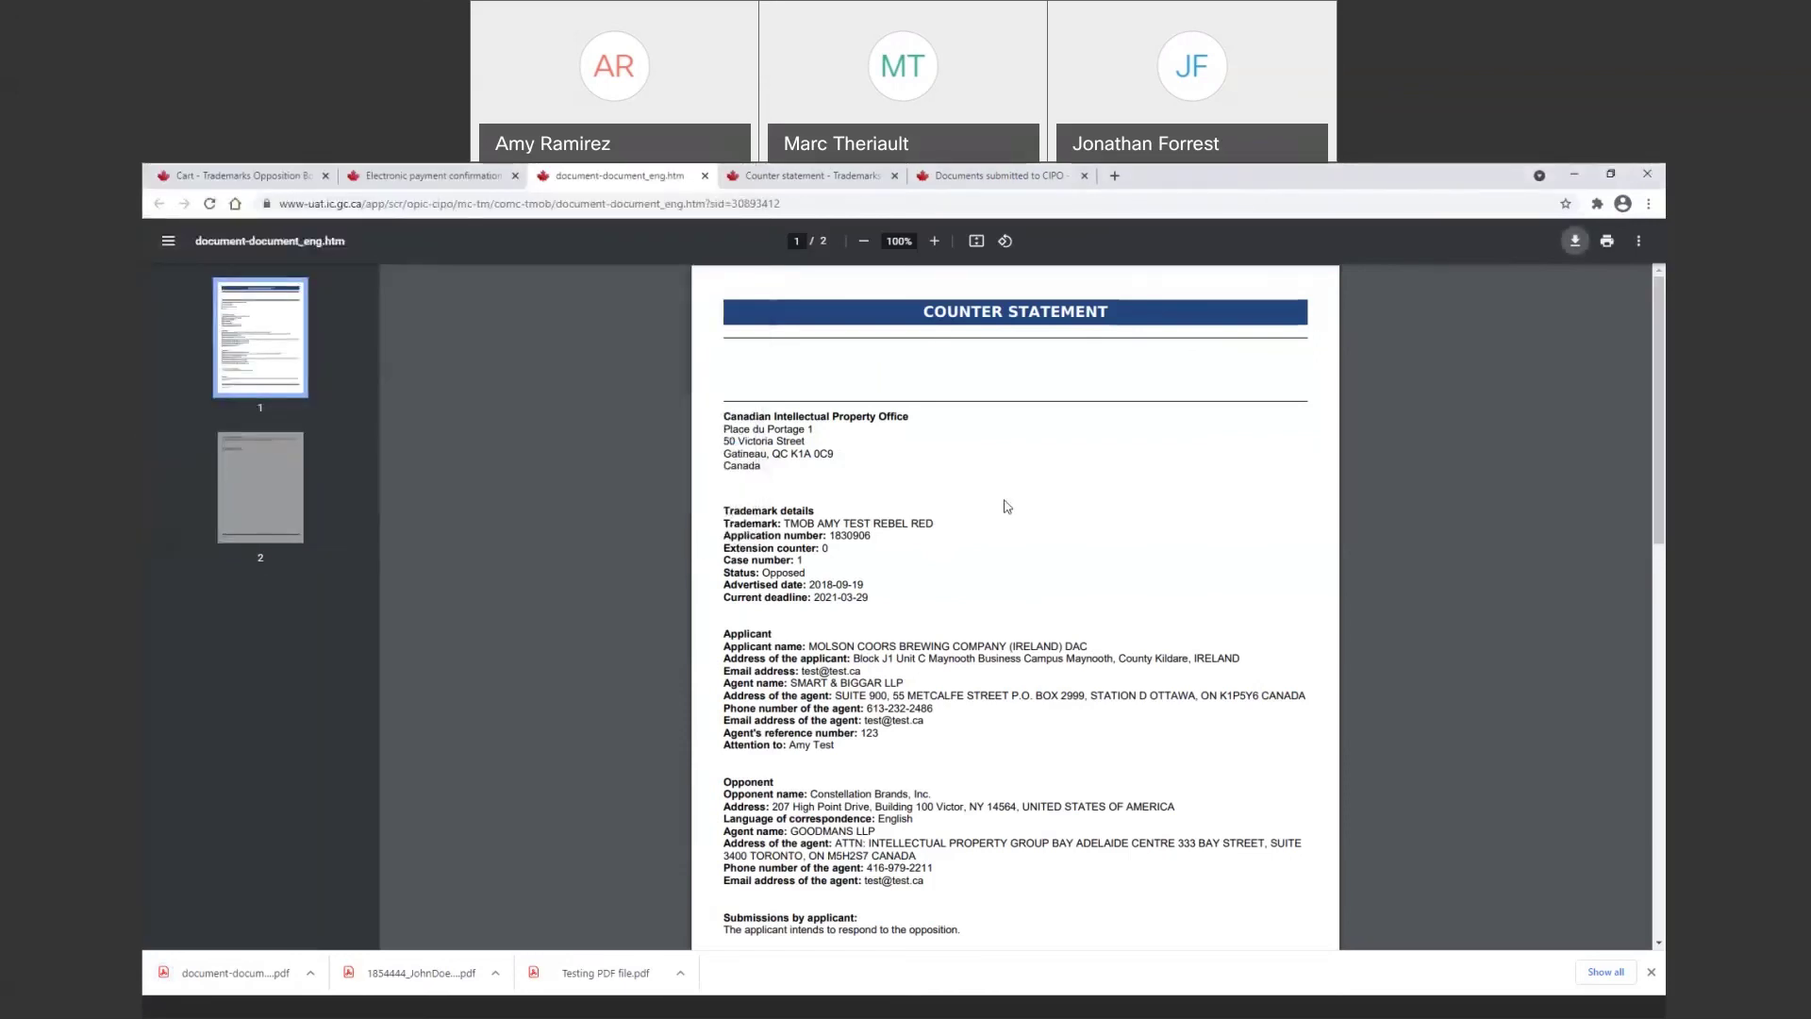